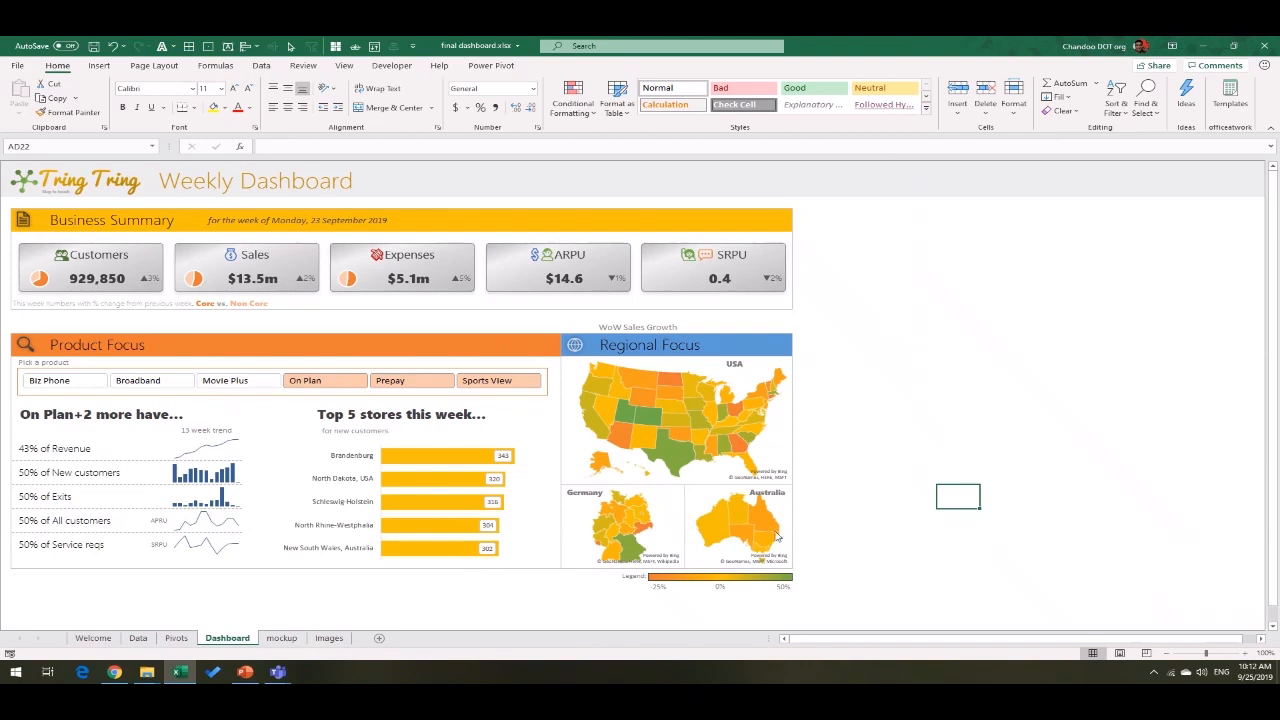
# Step: Open the Data sheet and examine the Week and Store columns of the main data table at a larger zoom
pyautogui.moveTo(753, 543)
pyautogui.click(137, 638)
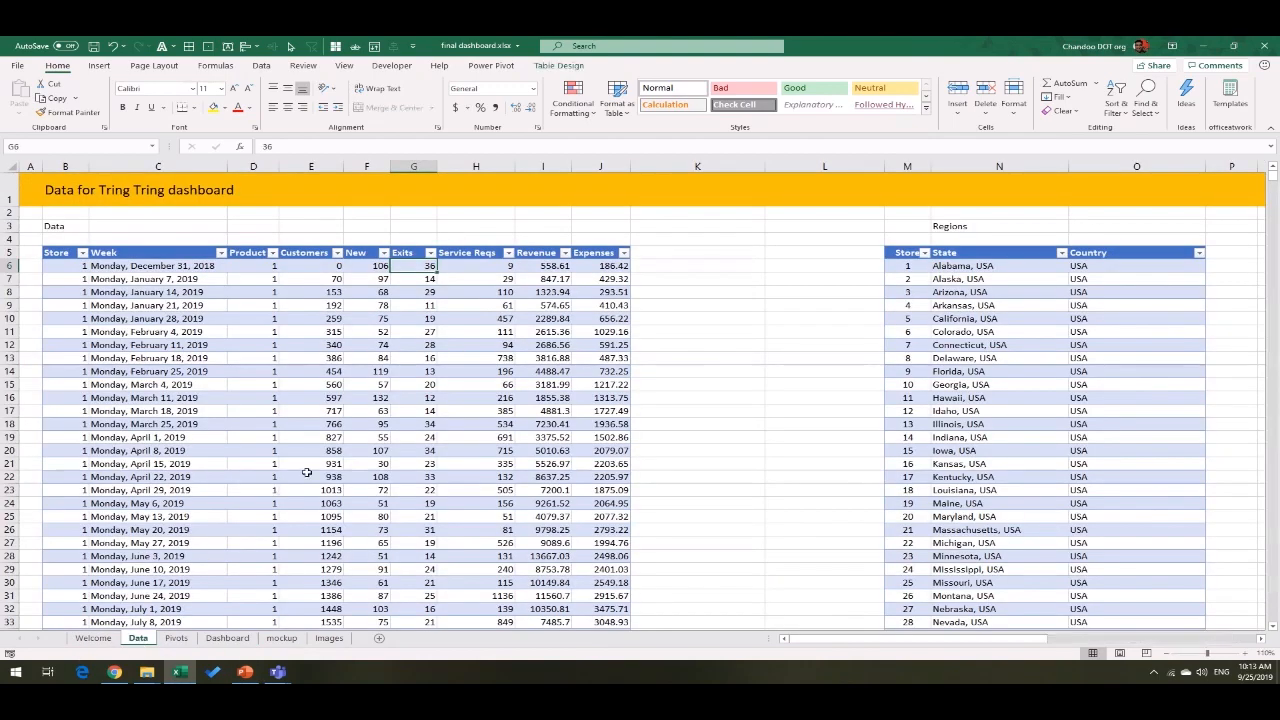
pyautogui.click(134, 266)
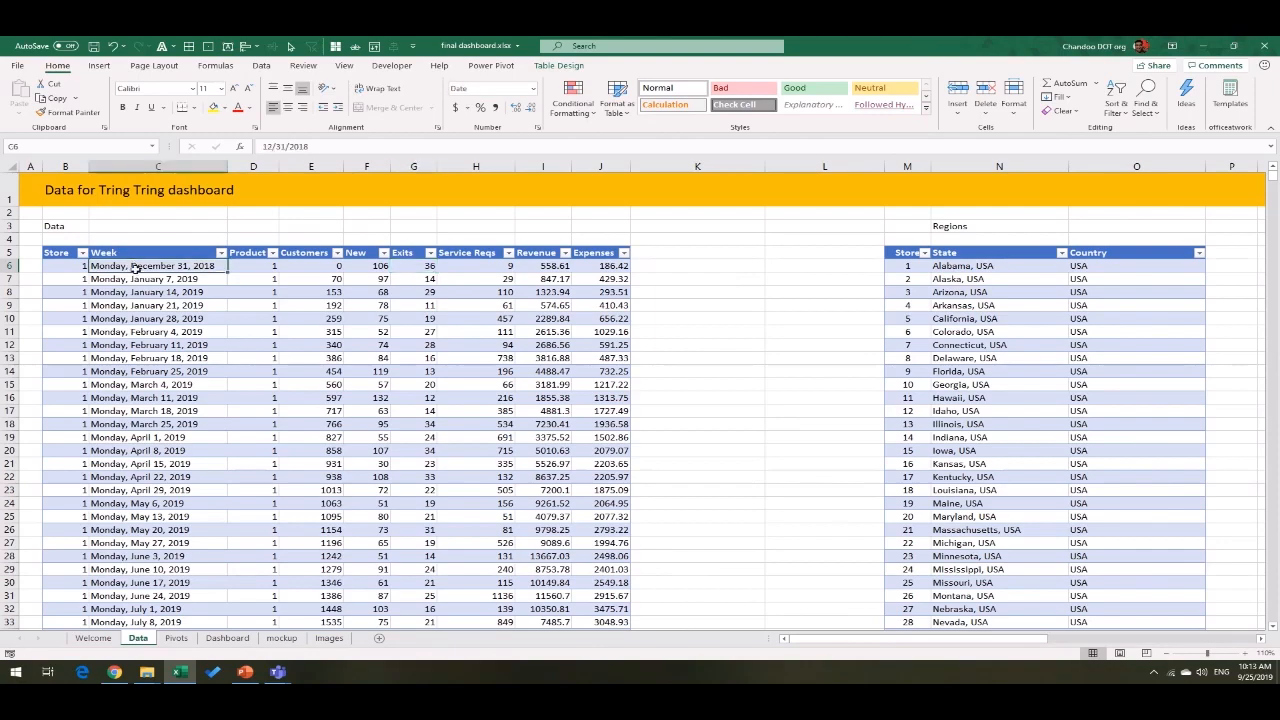
pyautogui.click(168, 280)
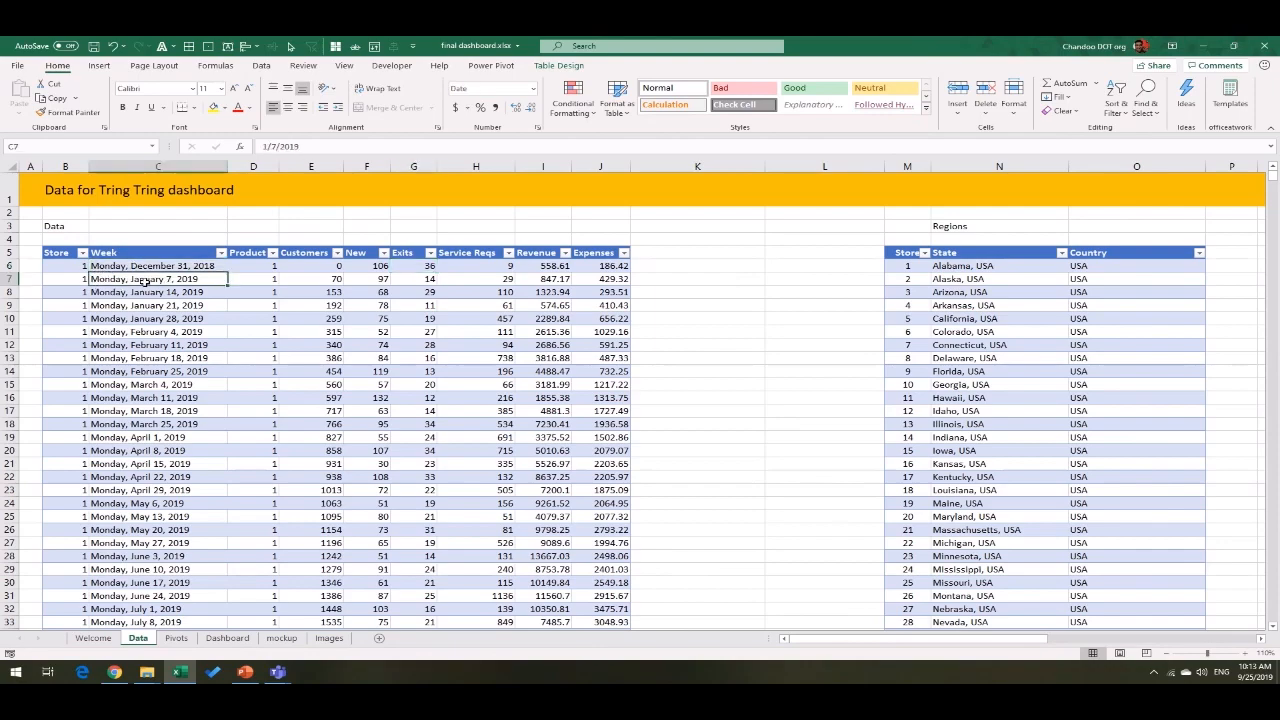
pyautogui.scroll(5, 190, 292)
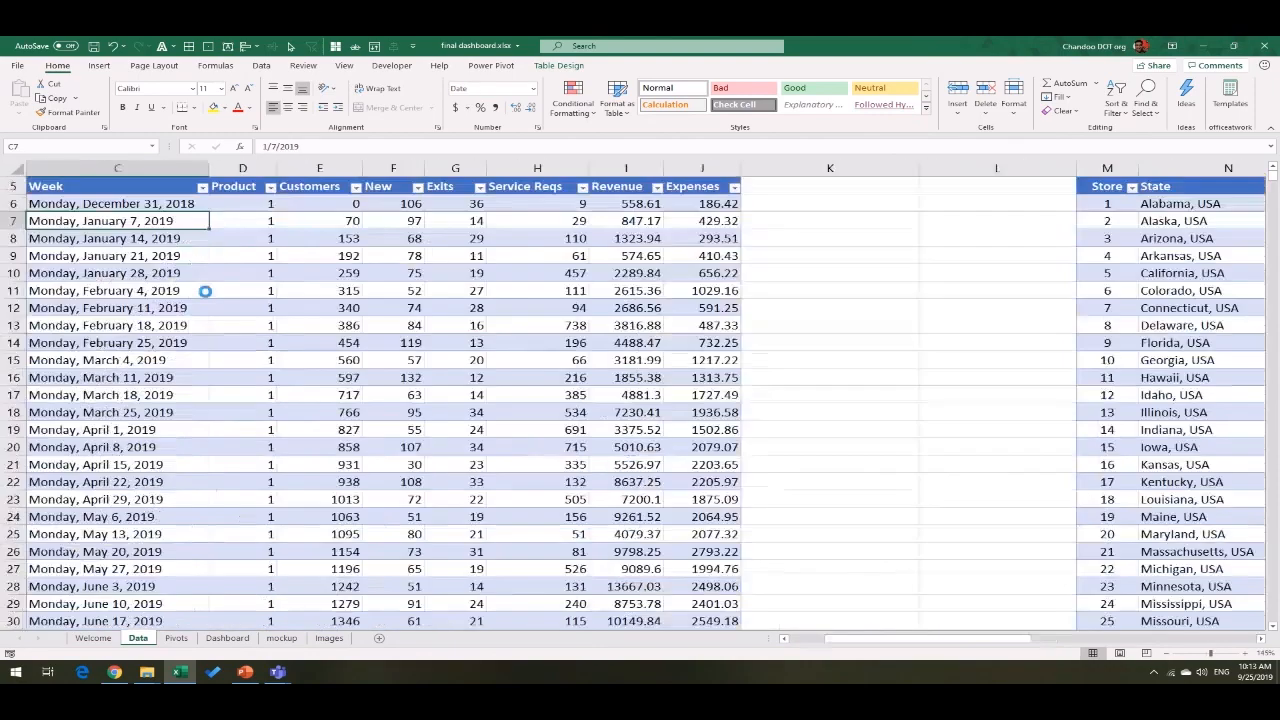
pyautogui.moveTo(836, 644); pyautogui.dragTo(800, 644)
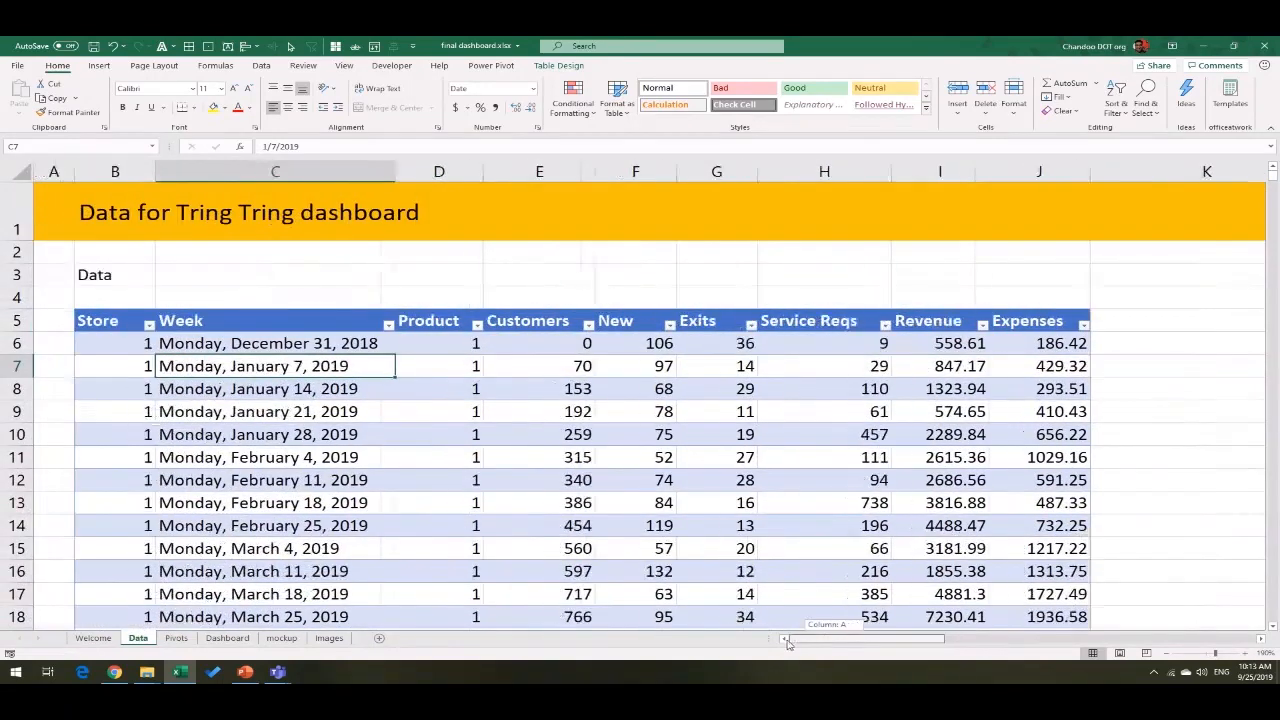
pyautogui.click(128, 364)
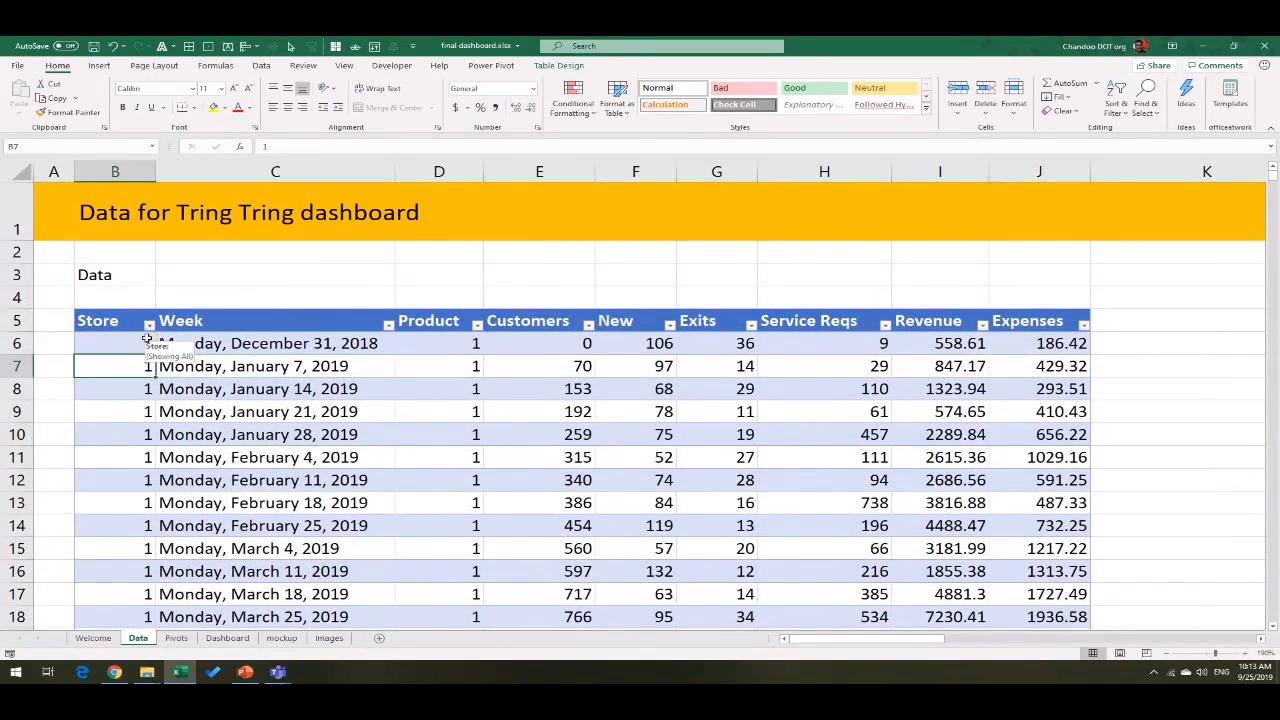
pyautogui.scroll(-1, 148, 345)
# Step: Review the fields in row 7 of the main data table, from Week across to Expenses
pyautogui.press('Right')
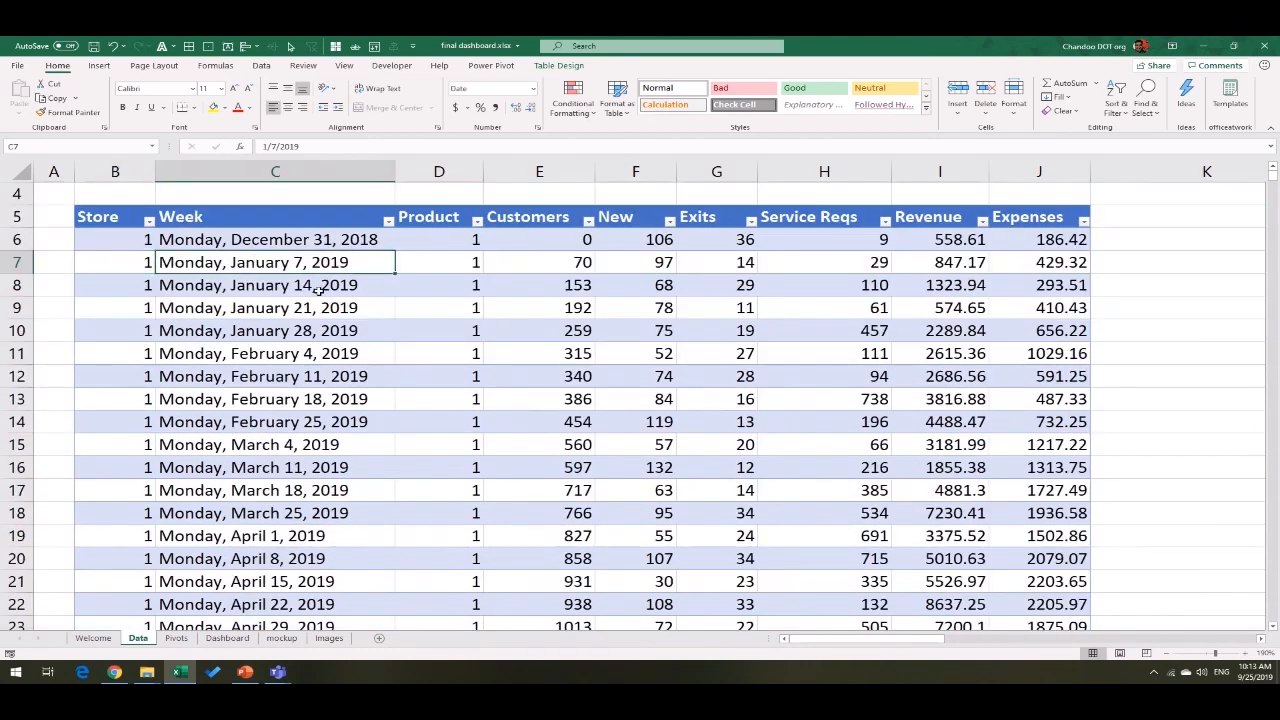
pyautogui.press('Right')
pyautogui.press('Right')
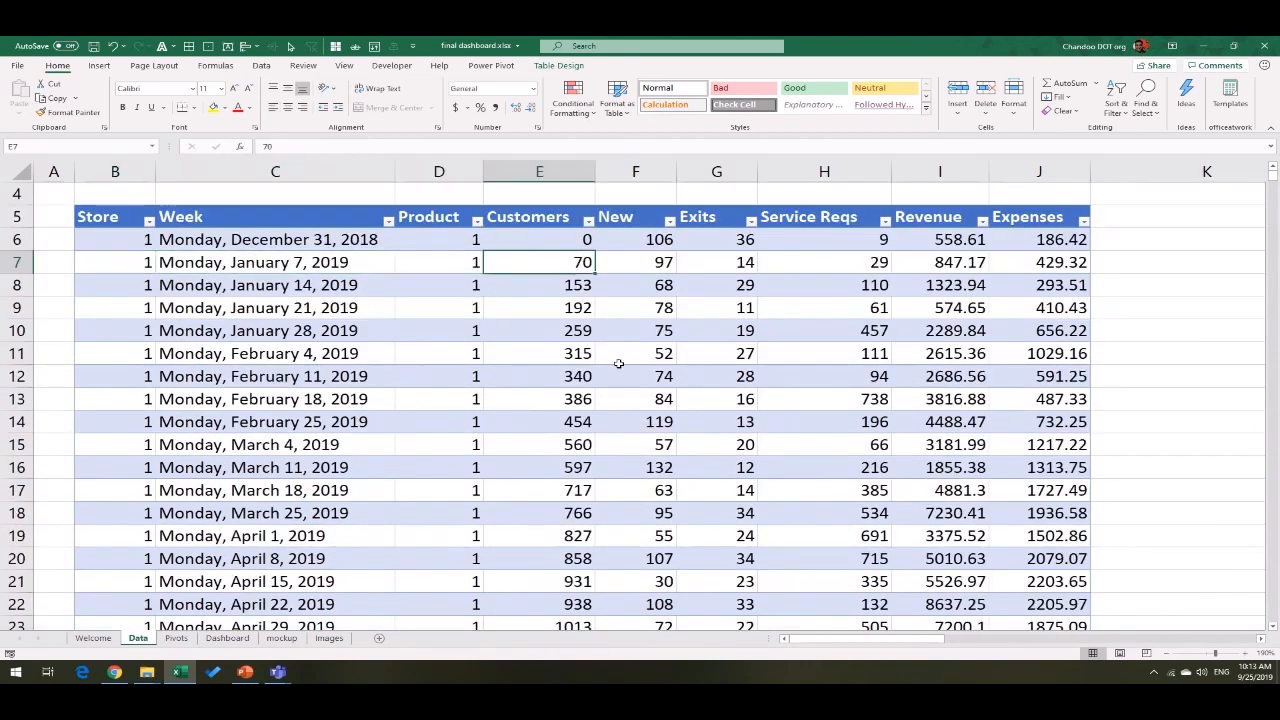
pyautogui.press('Right')
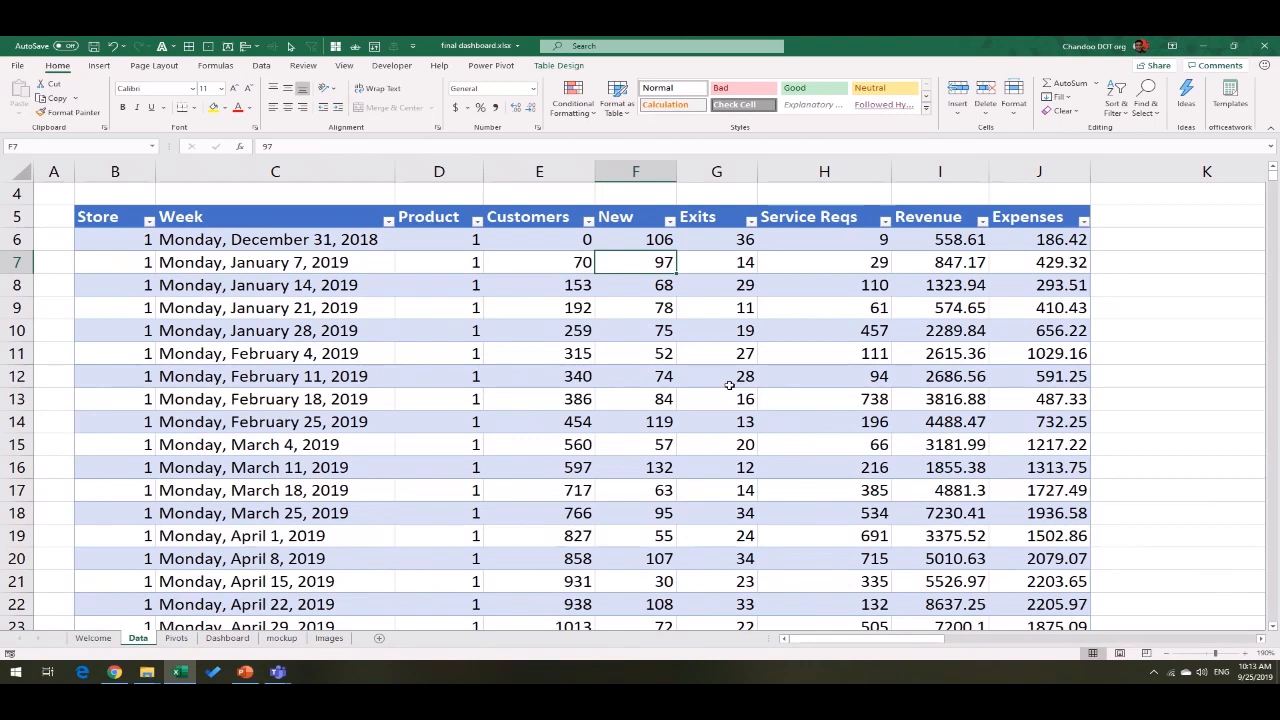
pyautogui.press('Right')
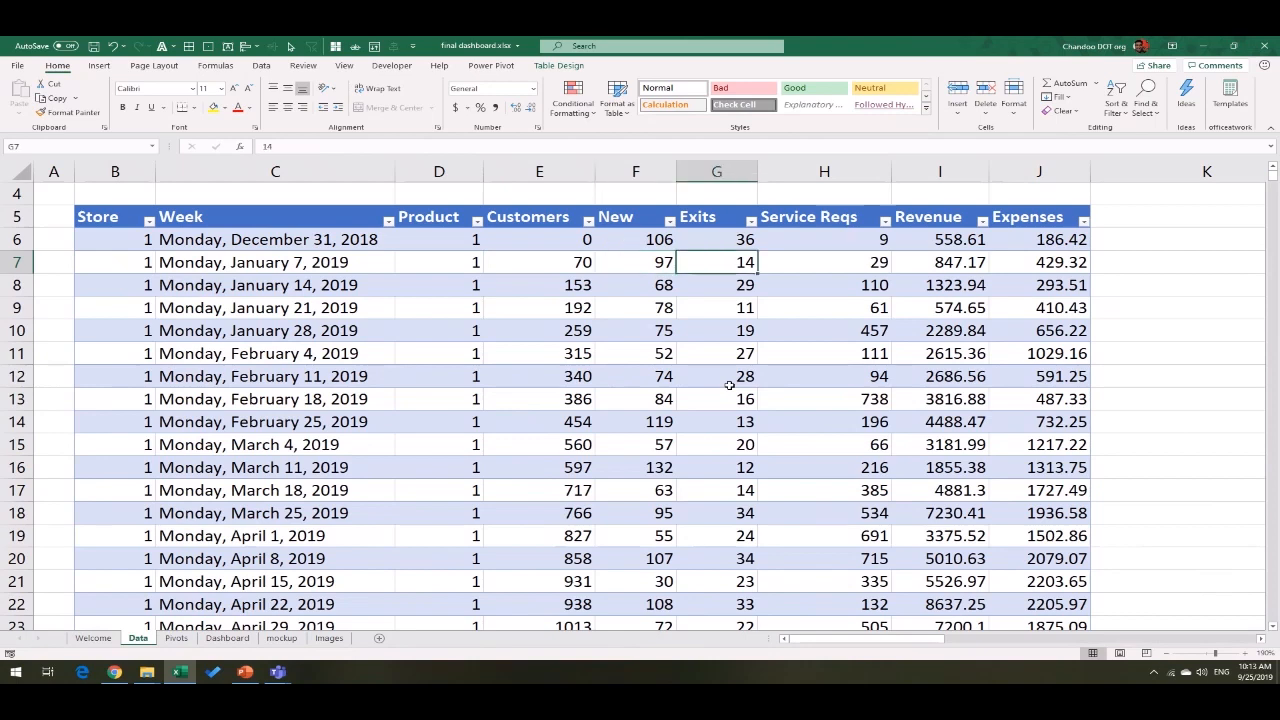
pyautogui.press('Left')
pyautogui.press('Right')
pyautogui.press('Right')
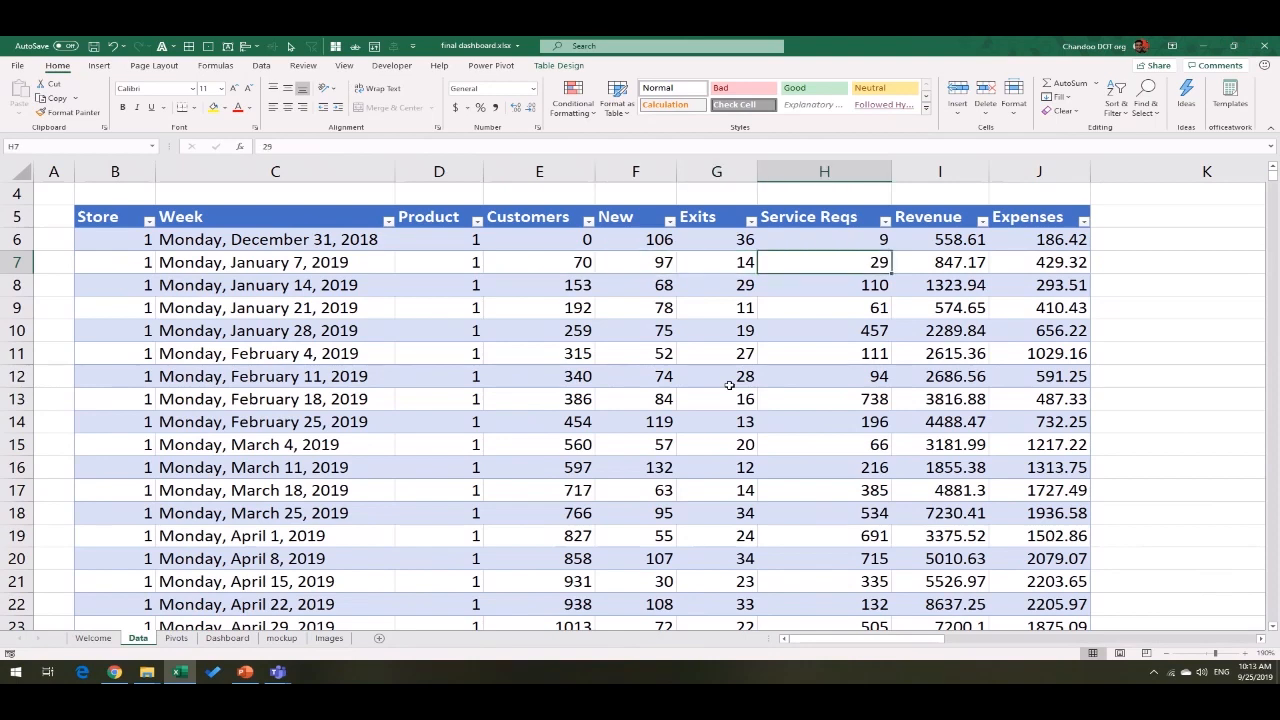
pyautogui.press('Right')
pyautogui.press('Right')
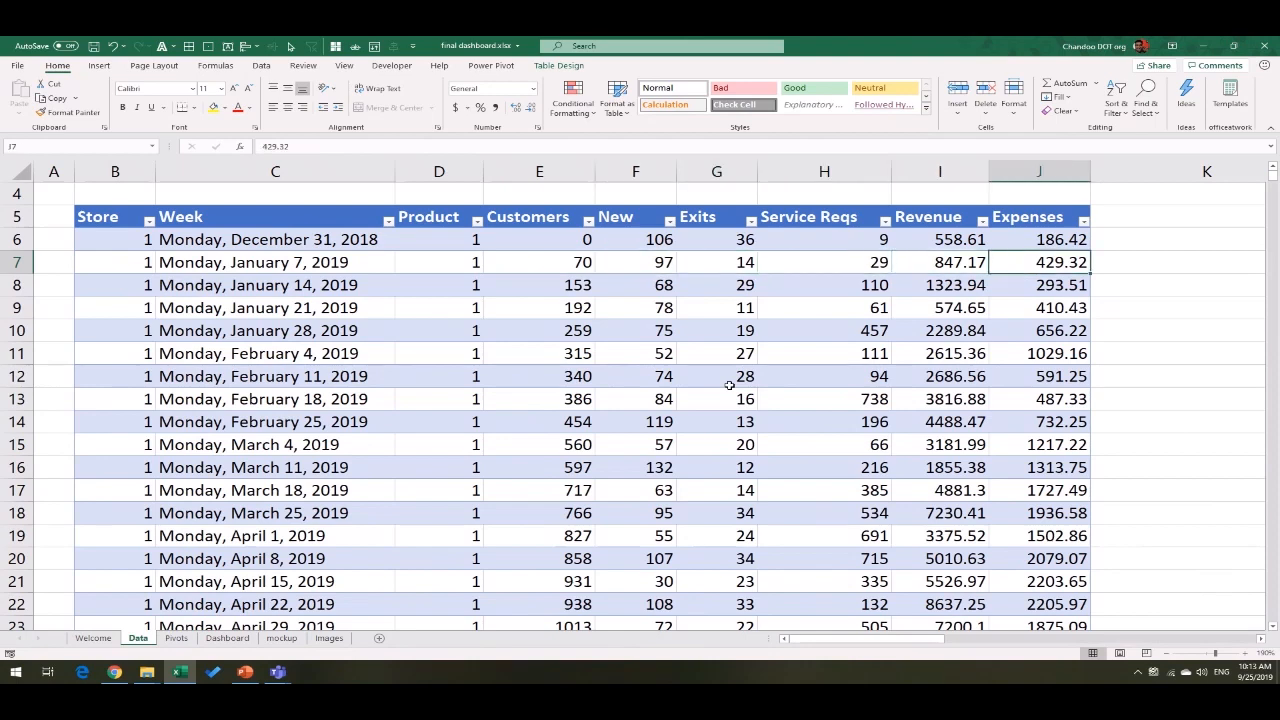
pyautogui.press('Left')
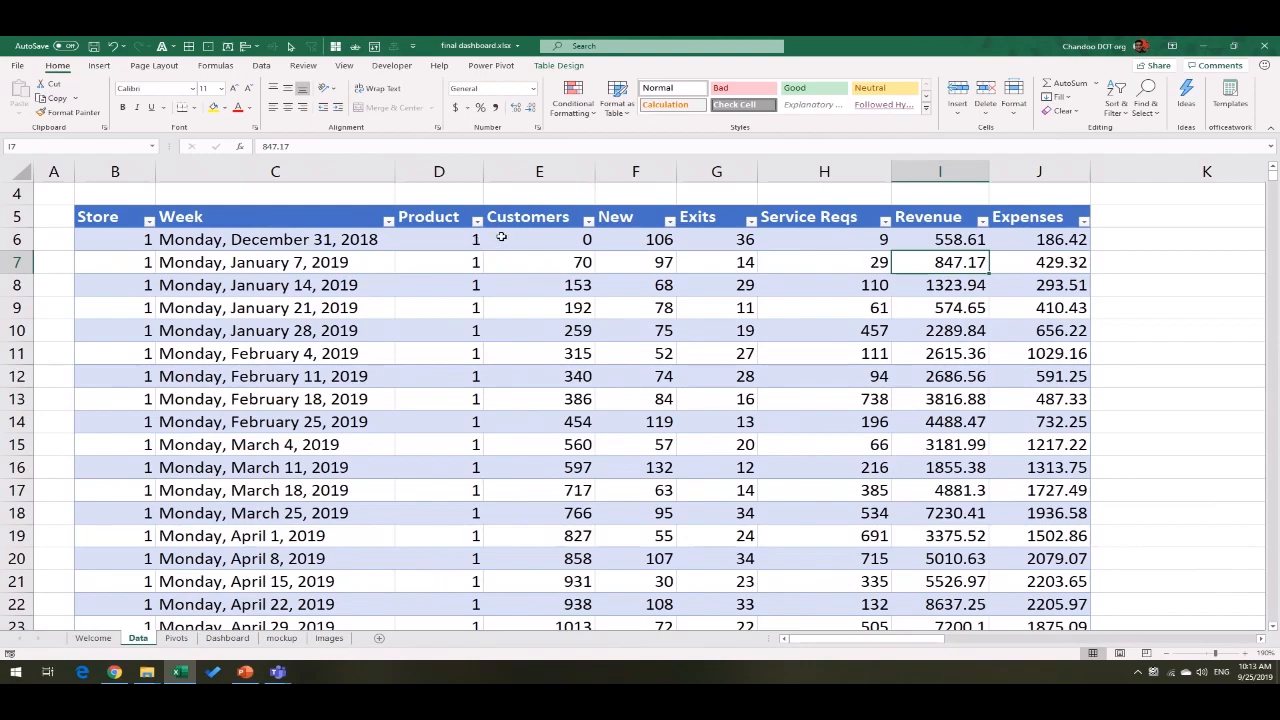
# Step: Examine how the weekly rows repeat for each product of the first store in the main data table
pyautogui.scroll(-9, 457, 297)
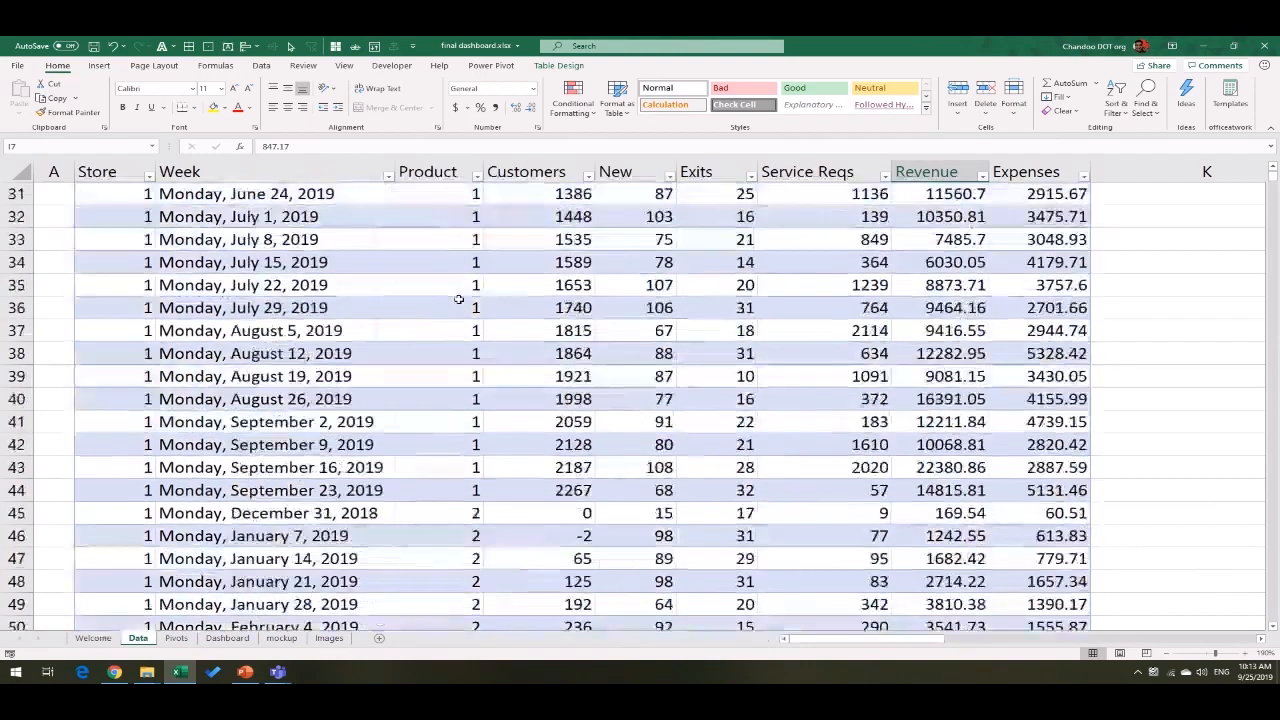
pyautogui.scroll(10, 457, 297)
pyautogui.click(360, 340)
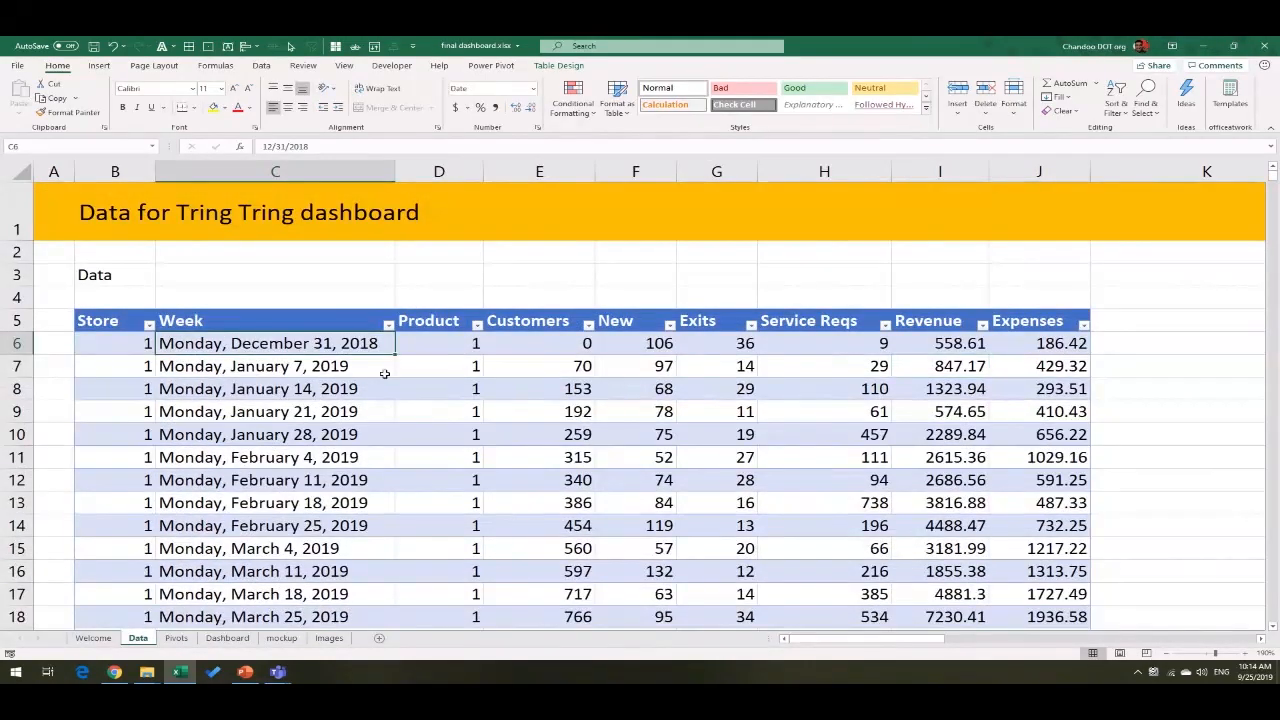
pyautogui.scroll(-14, 382, 373)
pyautogui.scroll(-15, 382, 373)
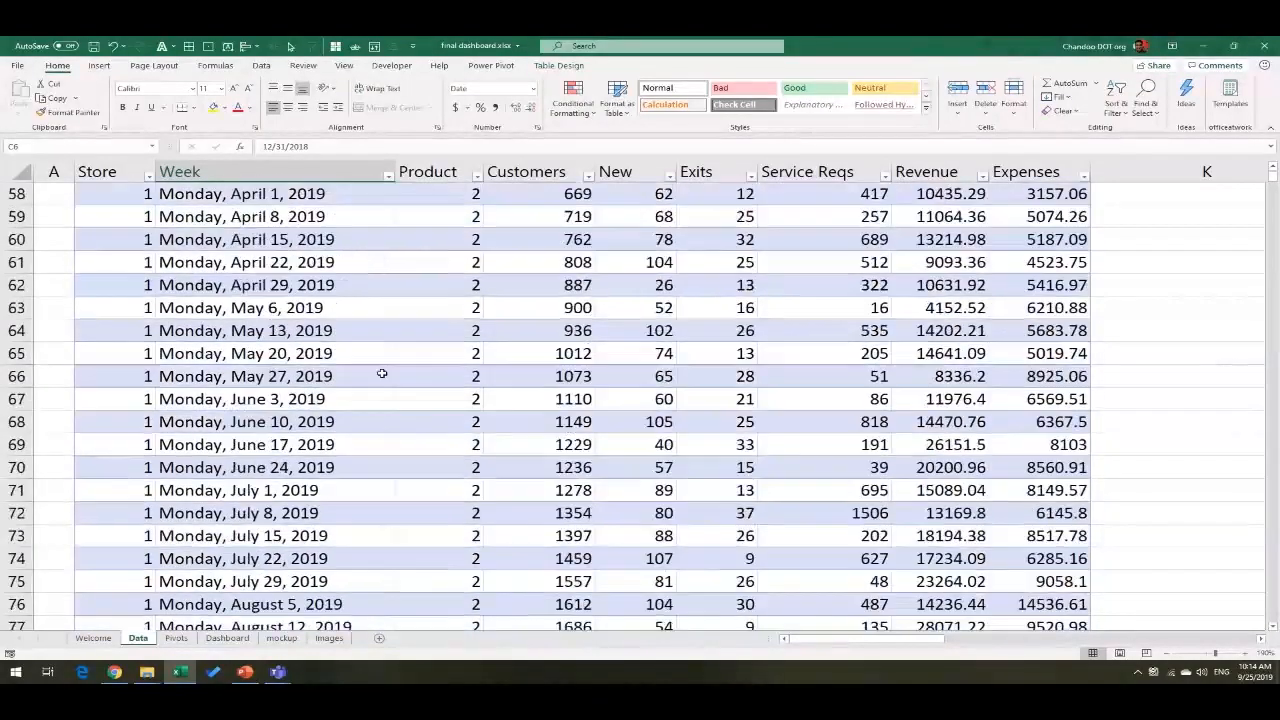
pyautogui.scroll(2, 380, 372)
pyautogui.scroll(-4, 379, 371)
pyautogui.scroll(5, 377, 374)
pyautogui.click(352, 289)
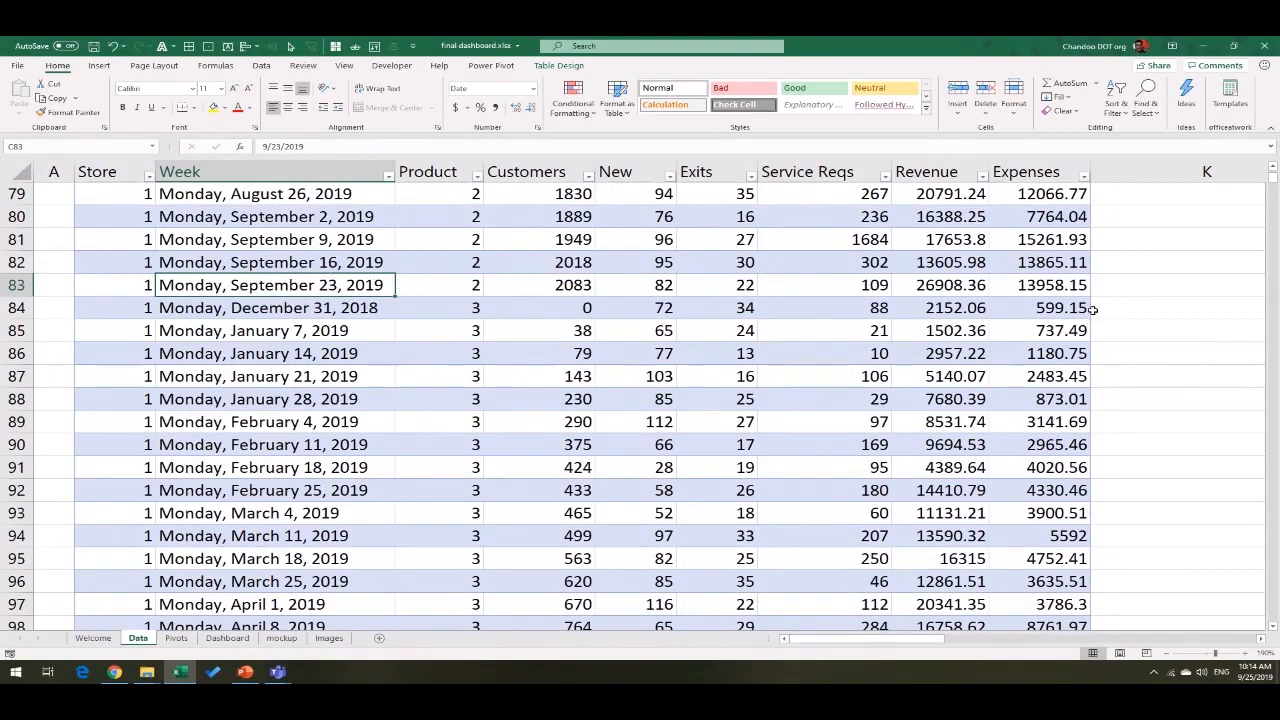
pyautogui.click(1054, 290)
pyautogui.click(300, 305)
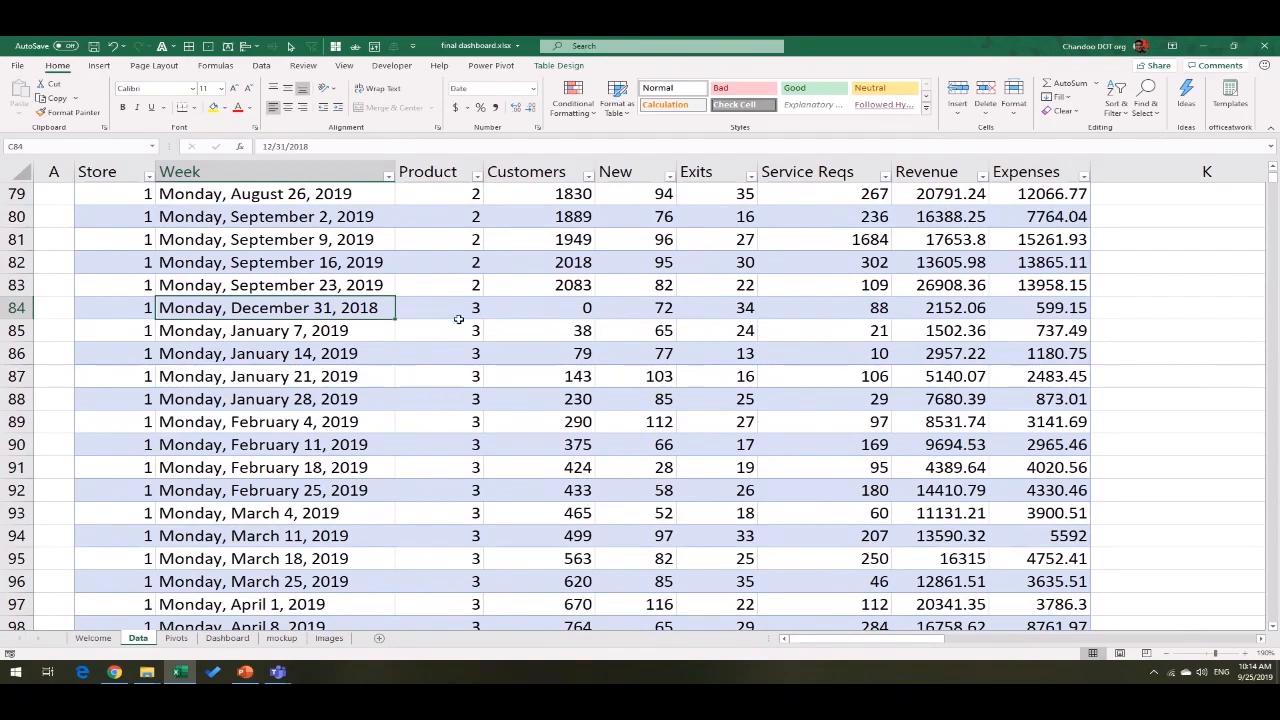
pyautogui.scroll(20, 975, 355)
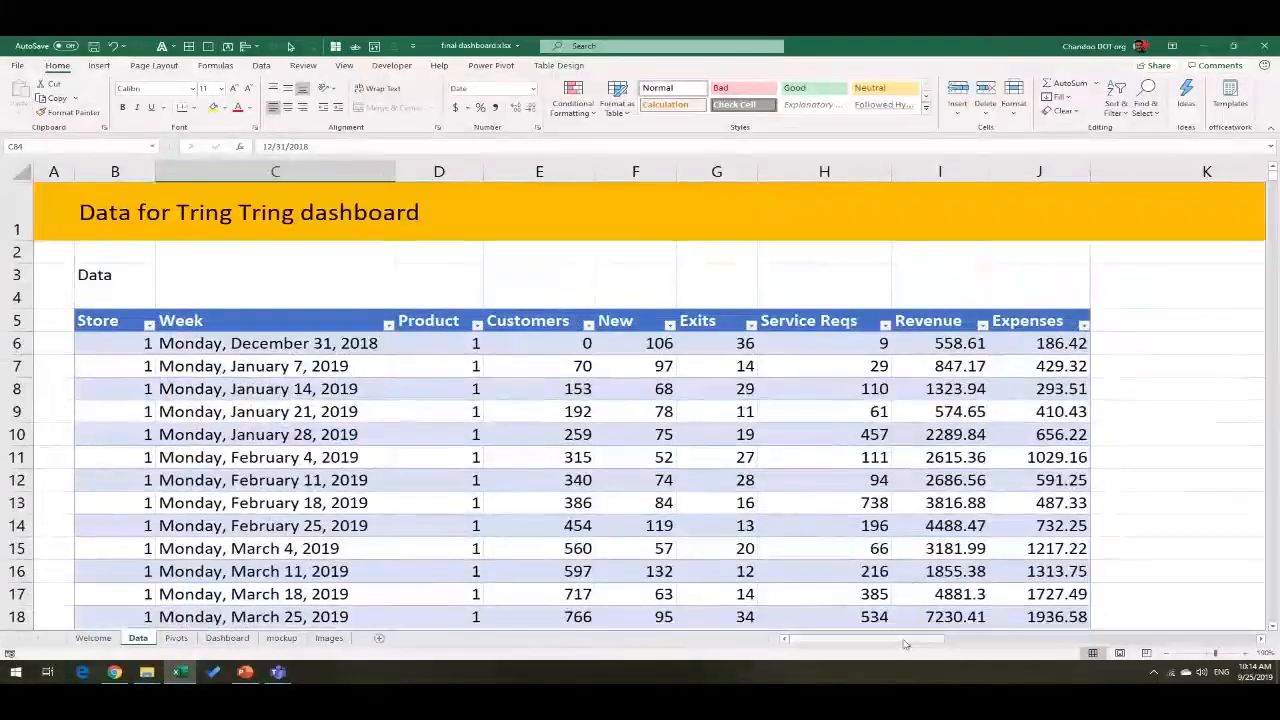
# Step: Examine the Regions table's Store, State and Country columns through all of its store rows
pyautogui.moveTo(903, 643); pyautogui.dragTo(1056, 640)
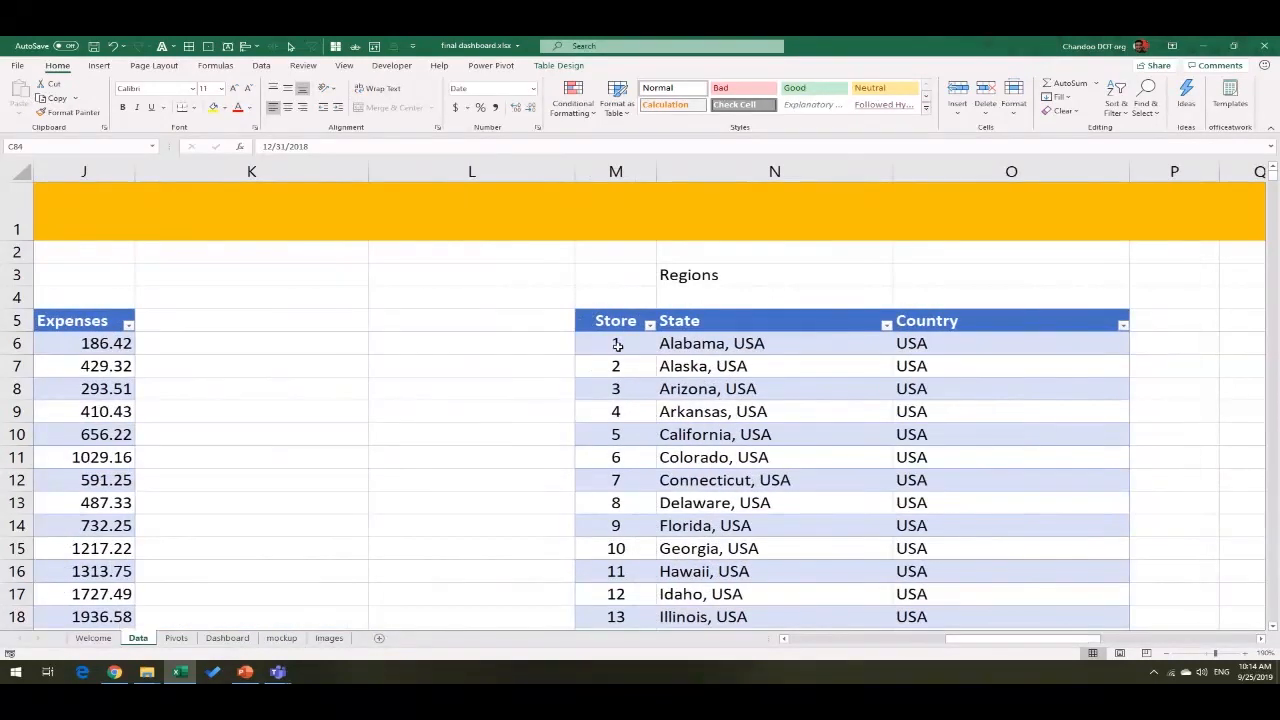
pyautogui.click(618, 345)
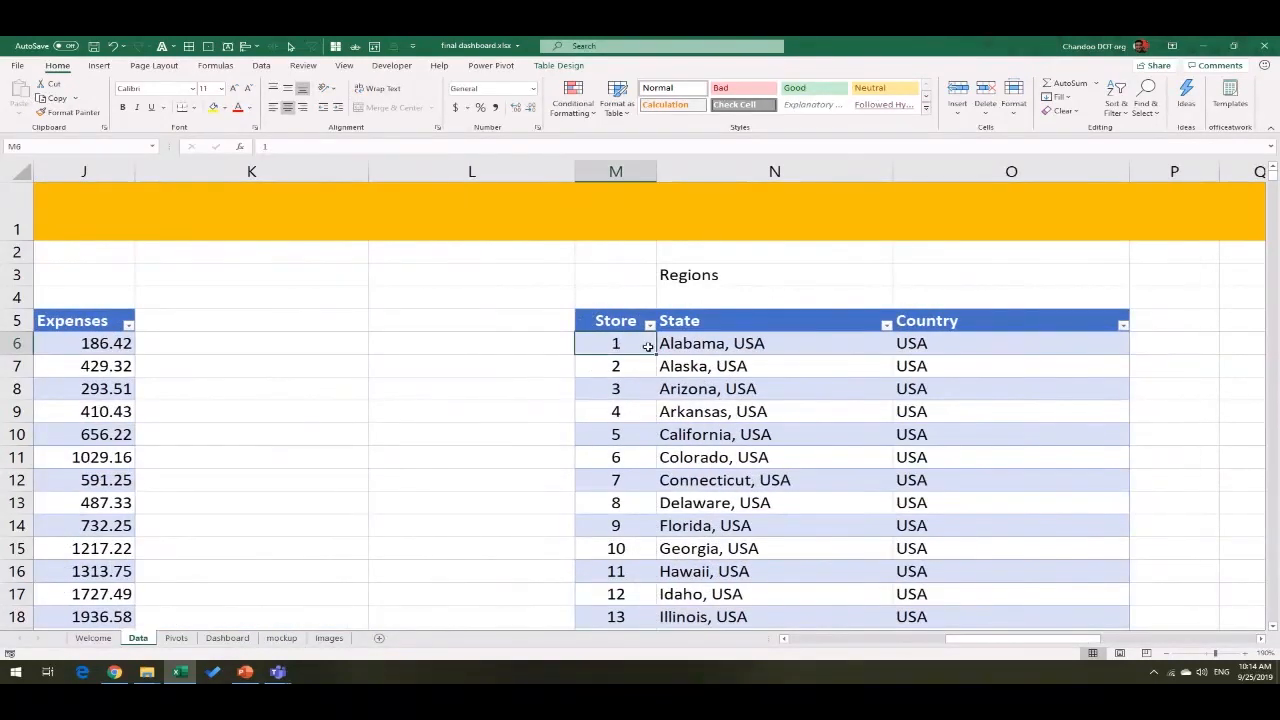
pyautogui.click(722, 342)
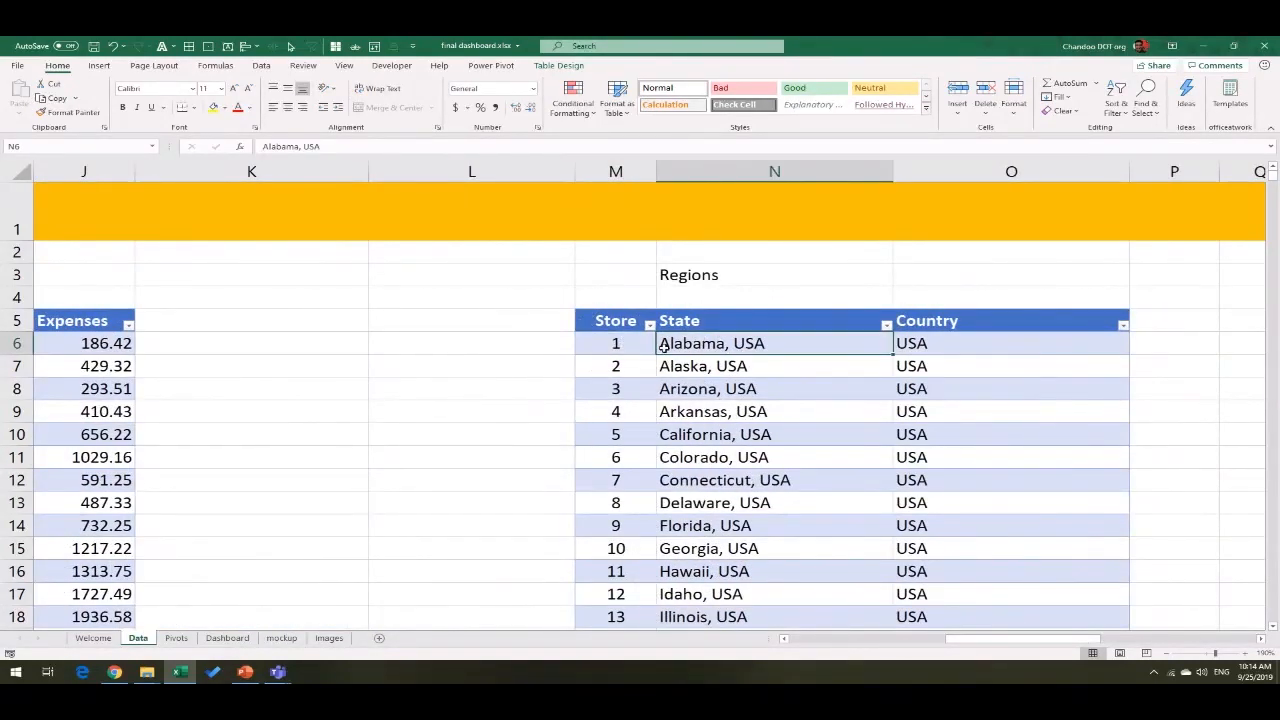
pyautogui.click(938, 346)
pyautogui.scroll(-16, 778, 390)
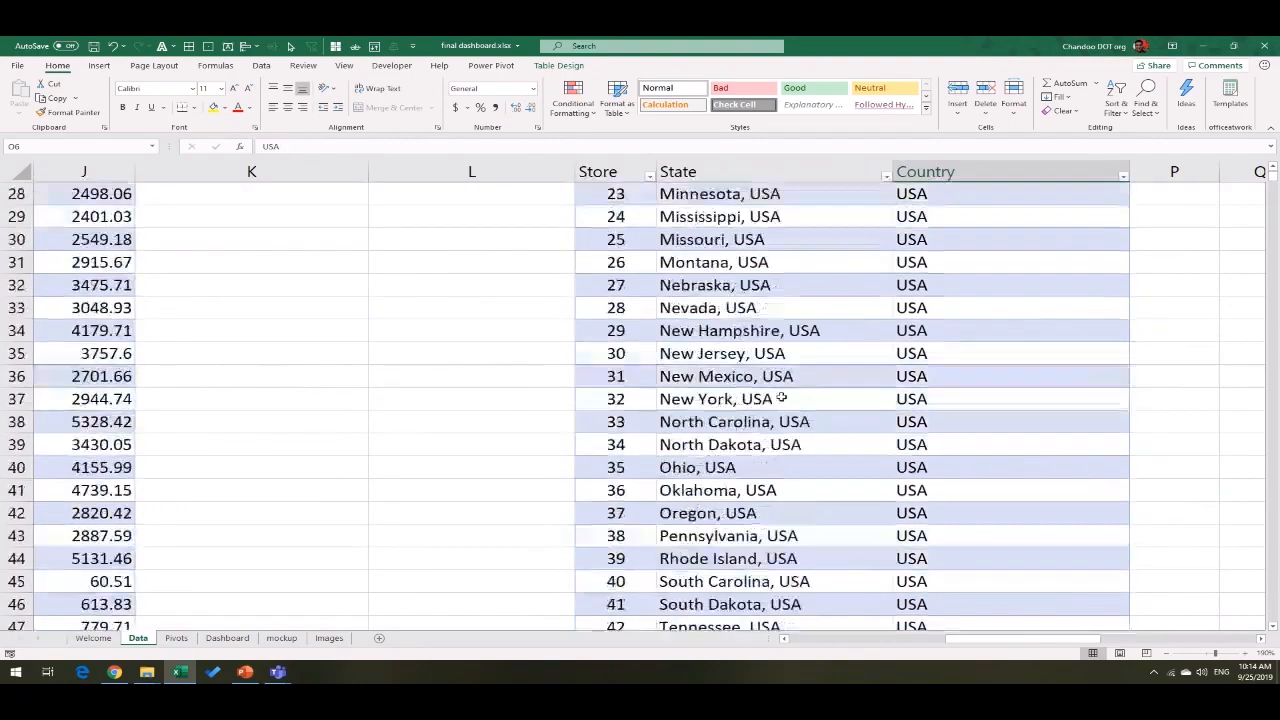
pyautogui.scroll(-3, 778, 388)
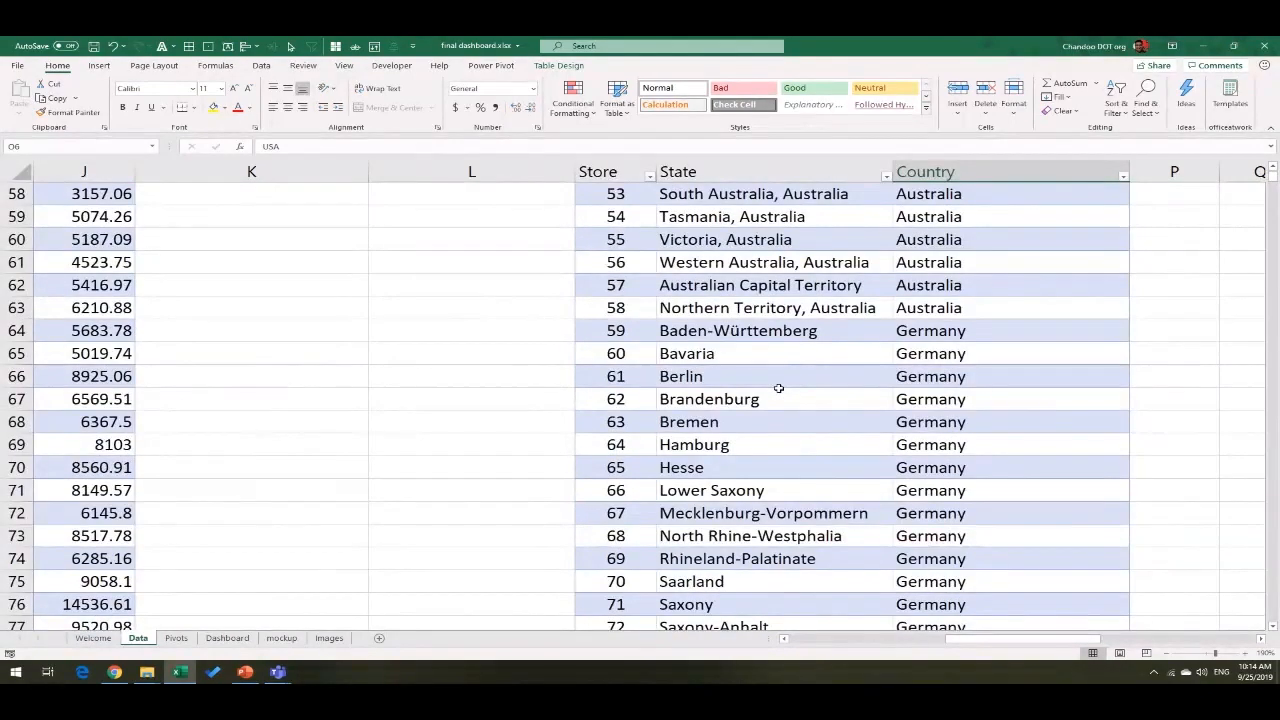
pyautogui.scroll(-5, 778, 388)
pyautogui.scroll(20, 778, 388)
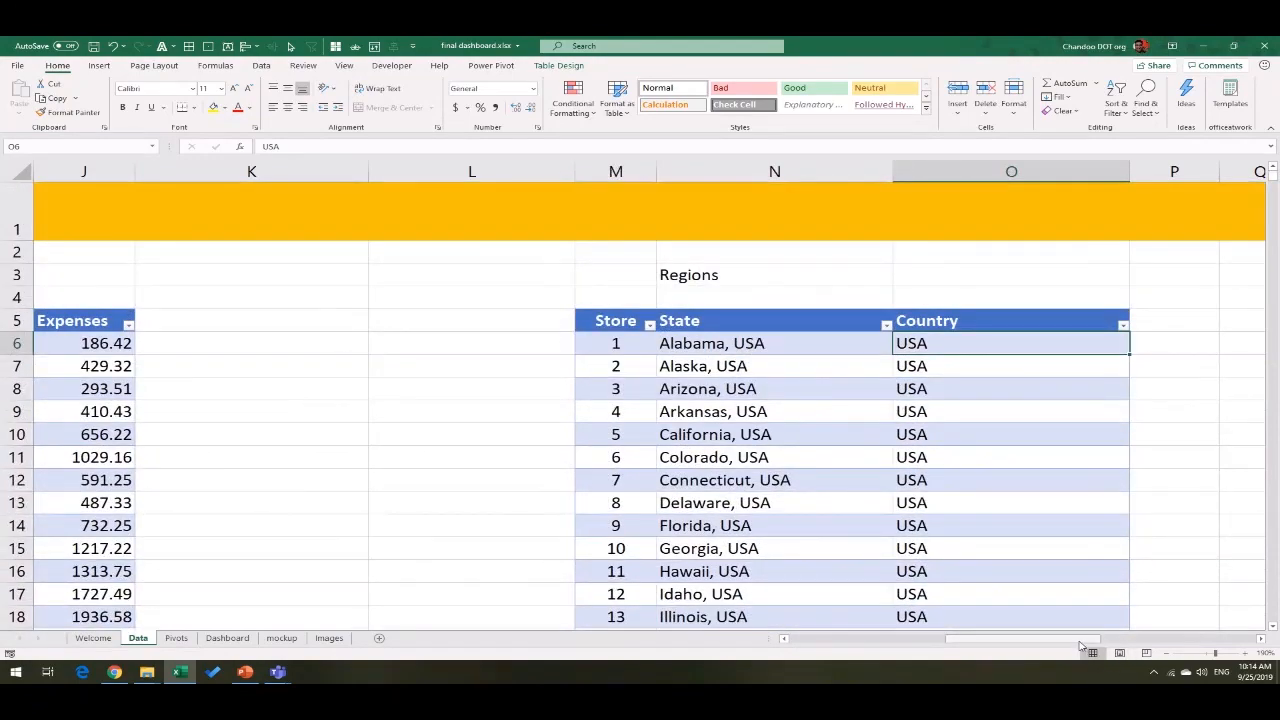
# Step: Examine the Products table's names and categories, including the Sports View and Movie Plus entries
pyautogui.hscroll(10, 1024, 497)
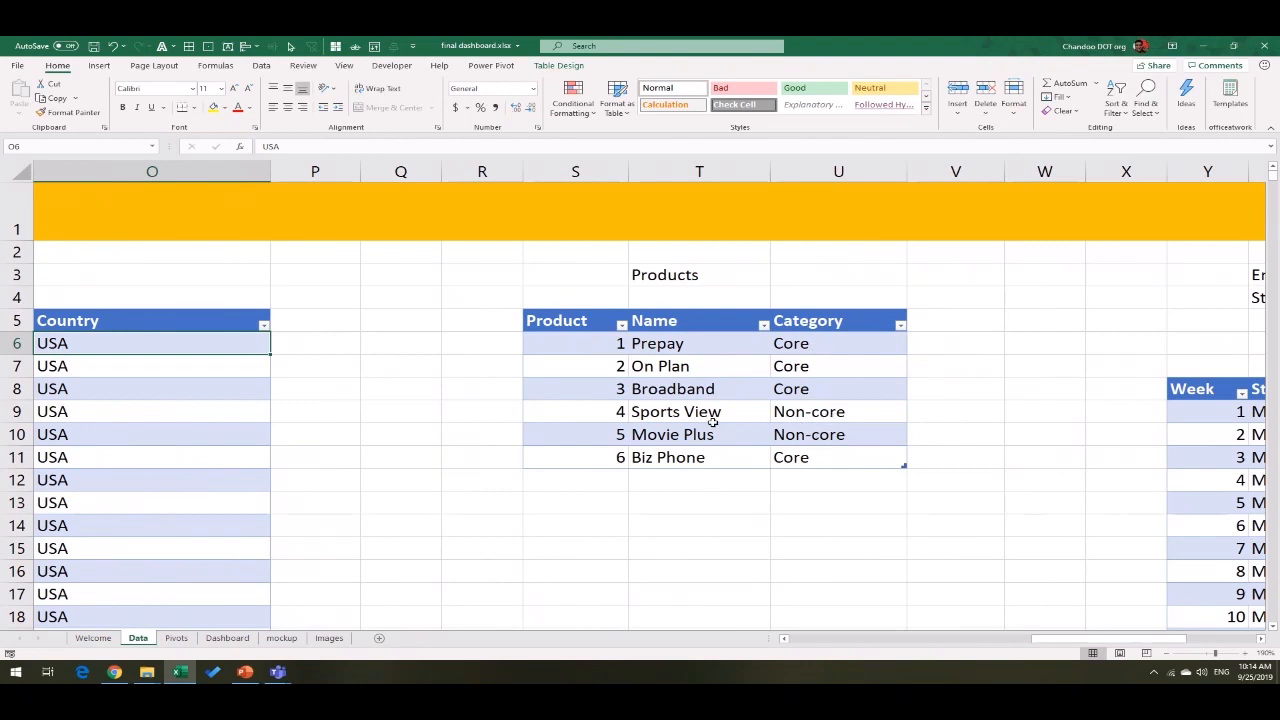
pyautogui.moveTo(717, 410); pyautogui.dragTo(726, 440)
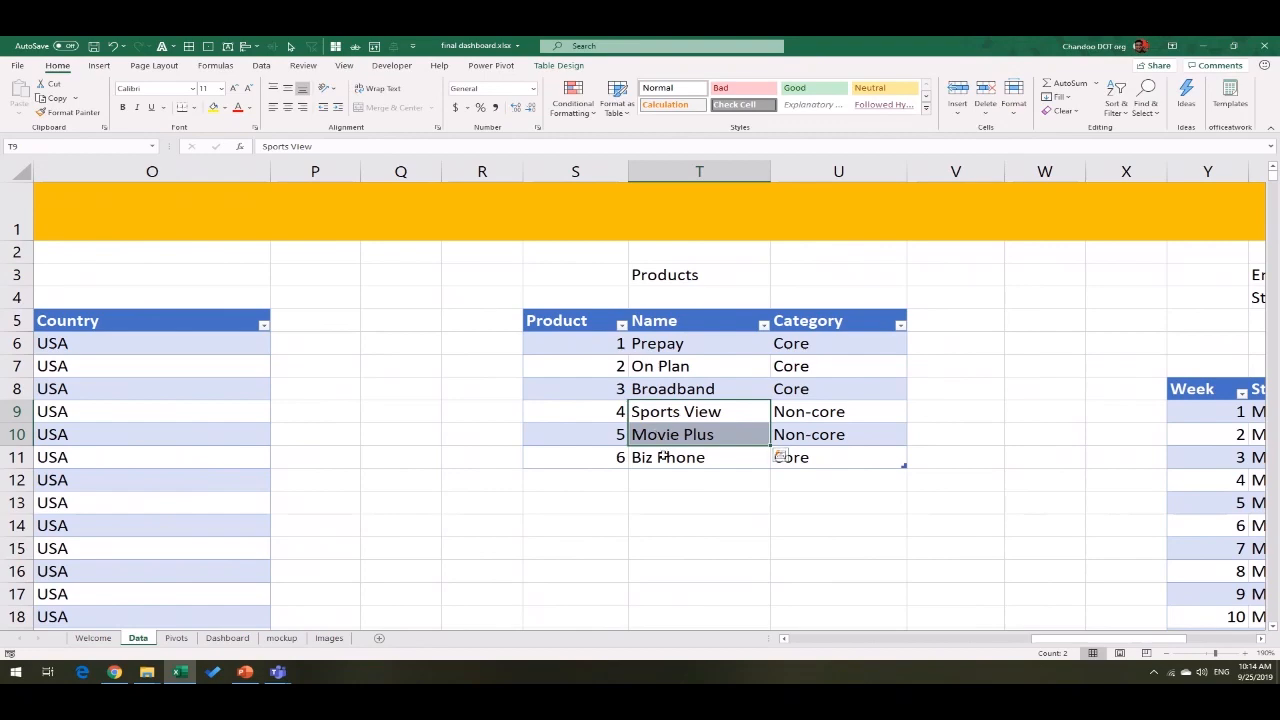
pyautogui.click(812, 545)
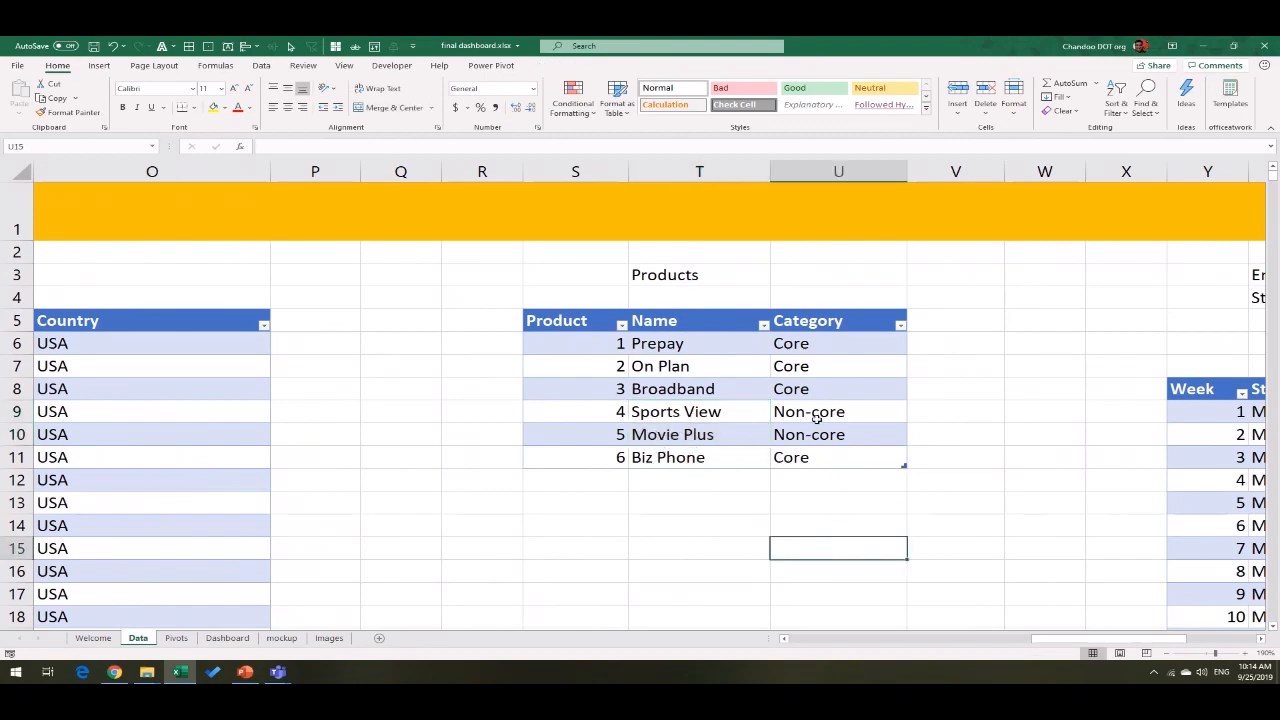
# Step: Examine the week start-date table and the End Date cell, and return to the main data table
pyautogui.moveTo(1036, 640)
pyautogui.mouseDown()
pyautogui.moveTo(1066, 643)
pyautogui.moveTo(1048, 648)
pyautogui.mouseUp()
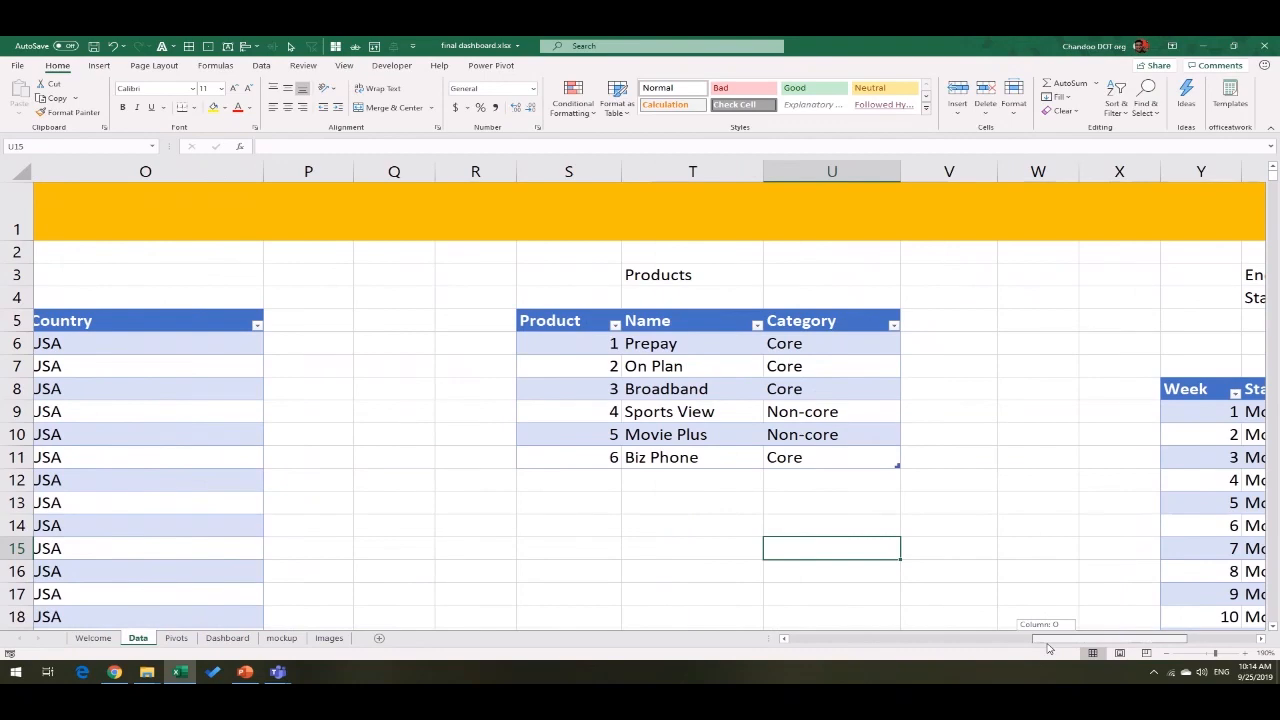
pyautogui.moveTo(1049, 648); pyautogui.dragTo(1114, 645)
pyautogui.scroll(-3, 1108, 545)
pyautogui.scroll(2, 643, 363)
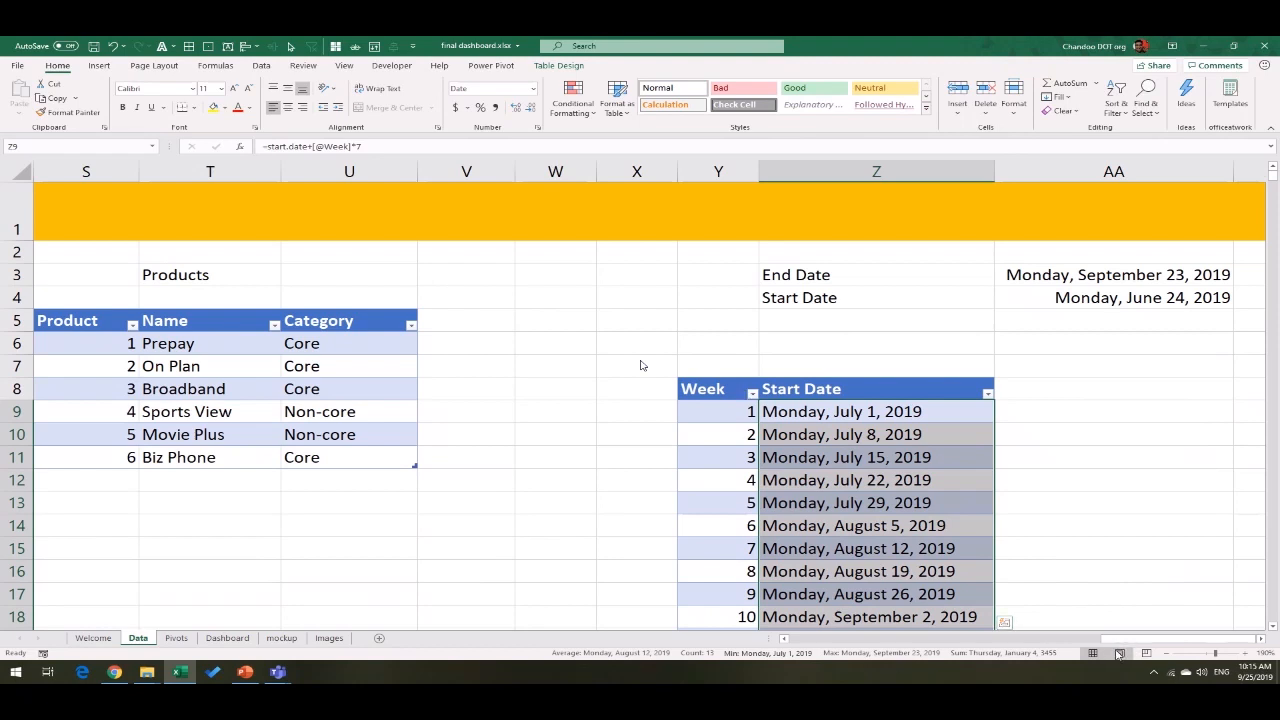
pyautogui.click(1070, 275)
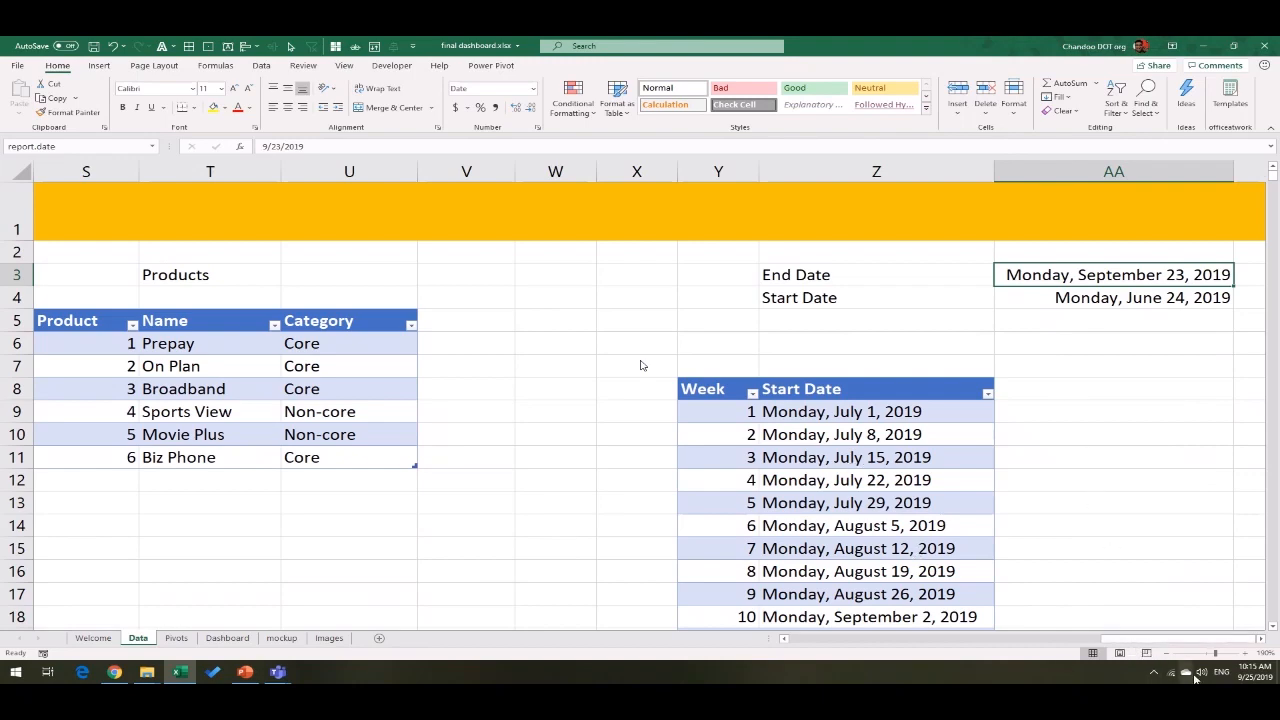
pyautogui.hscroll(-6, 570, 410)
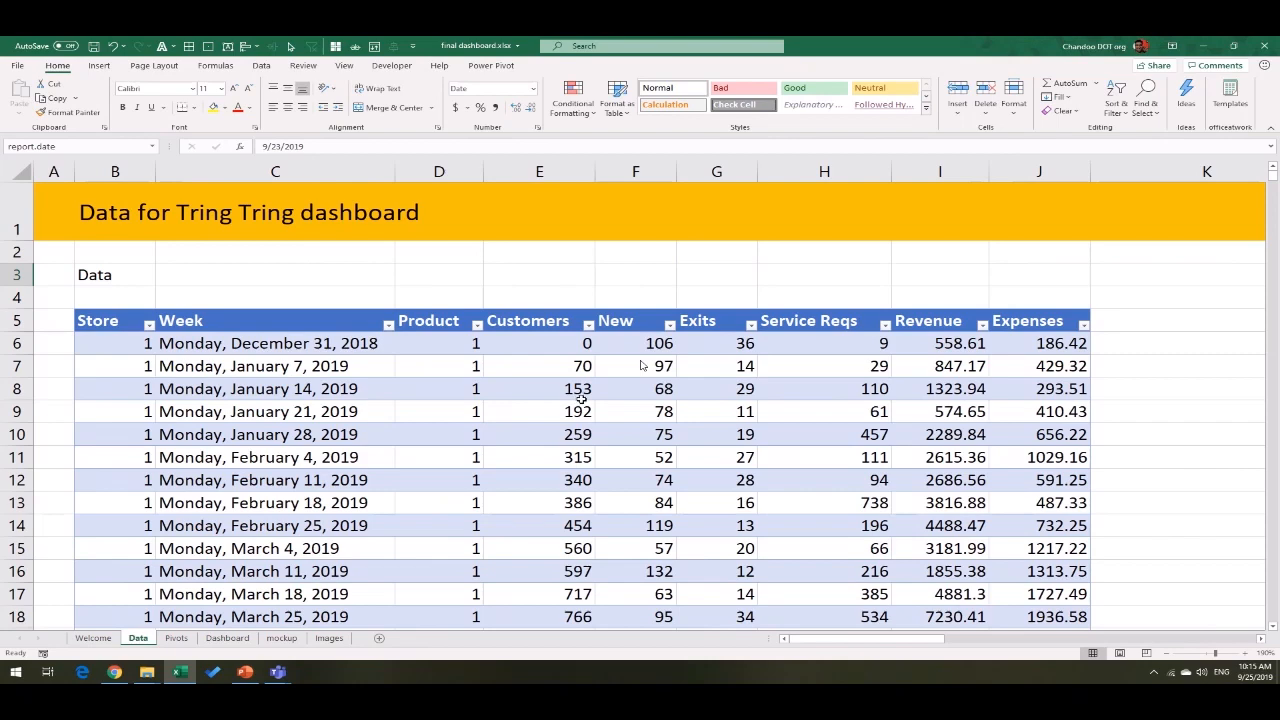
# Step: Create a new blank workbook
pyautogui.click(20, 66)
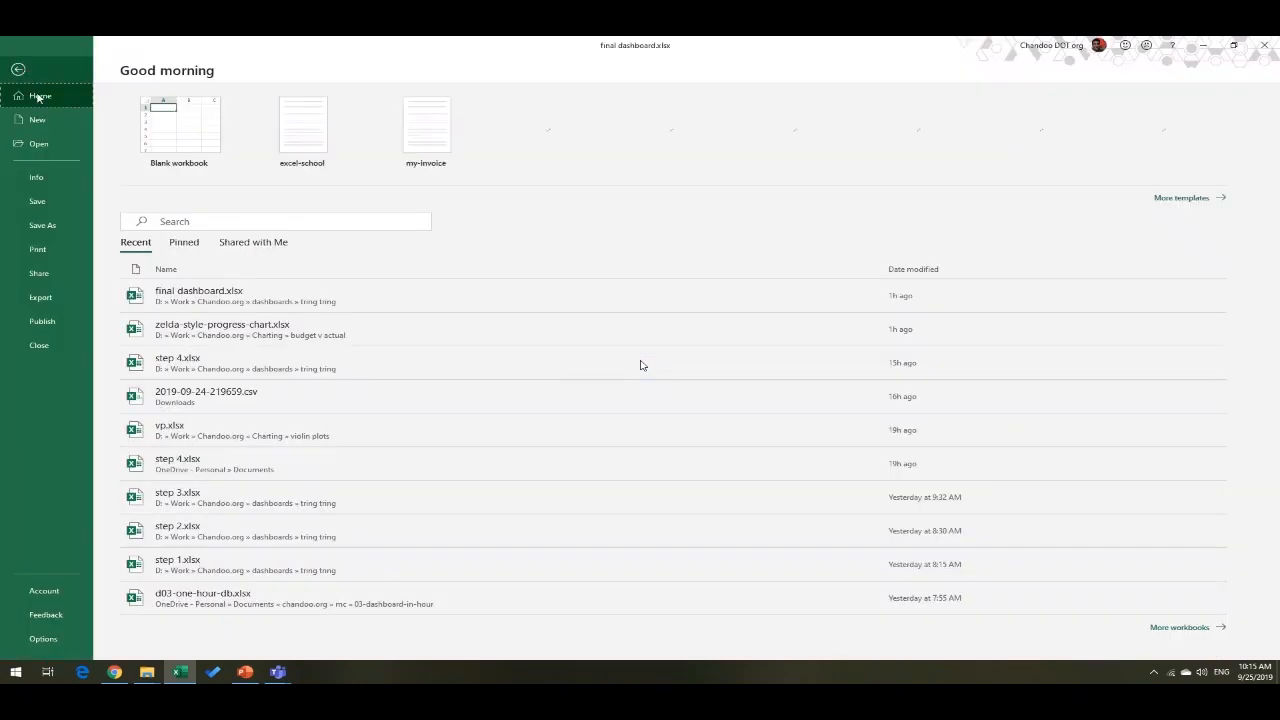
pyautogui.click(37, 119)
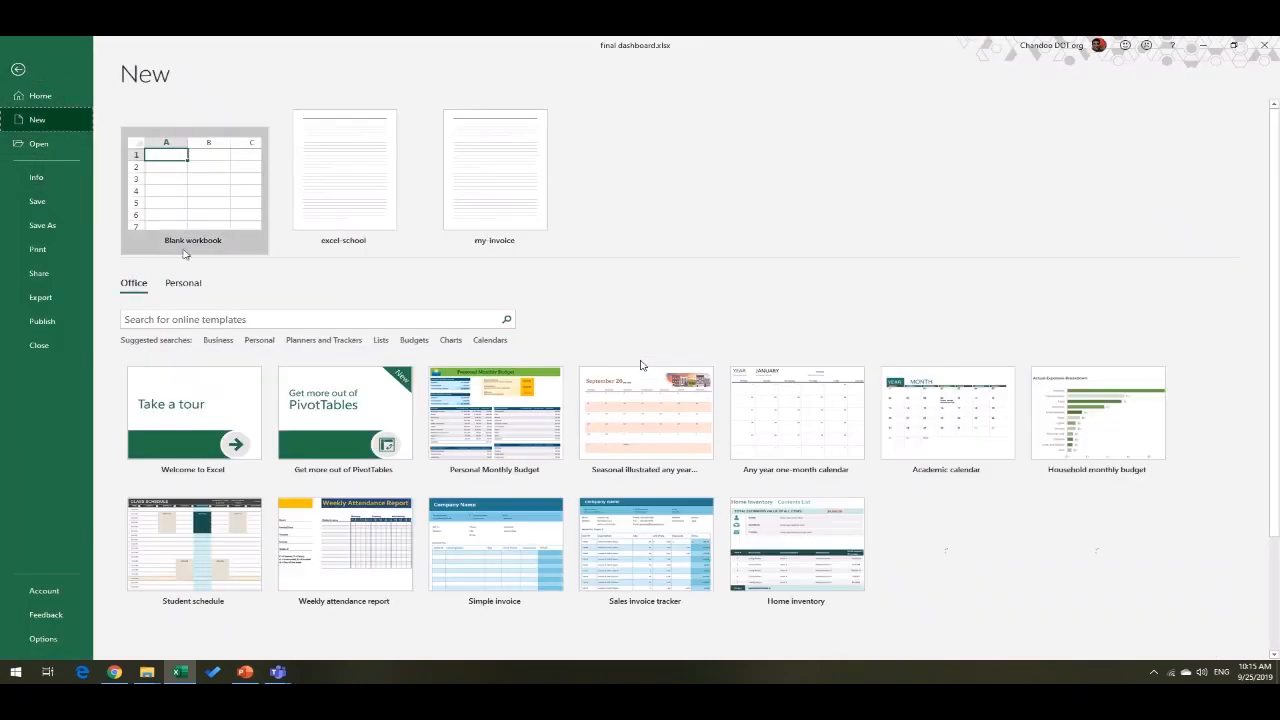
pyautogui.click(190, 209)
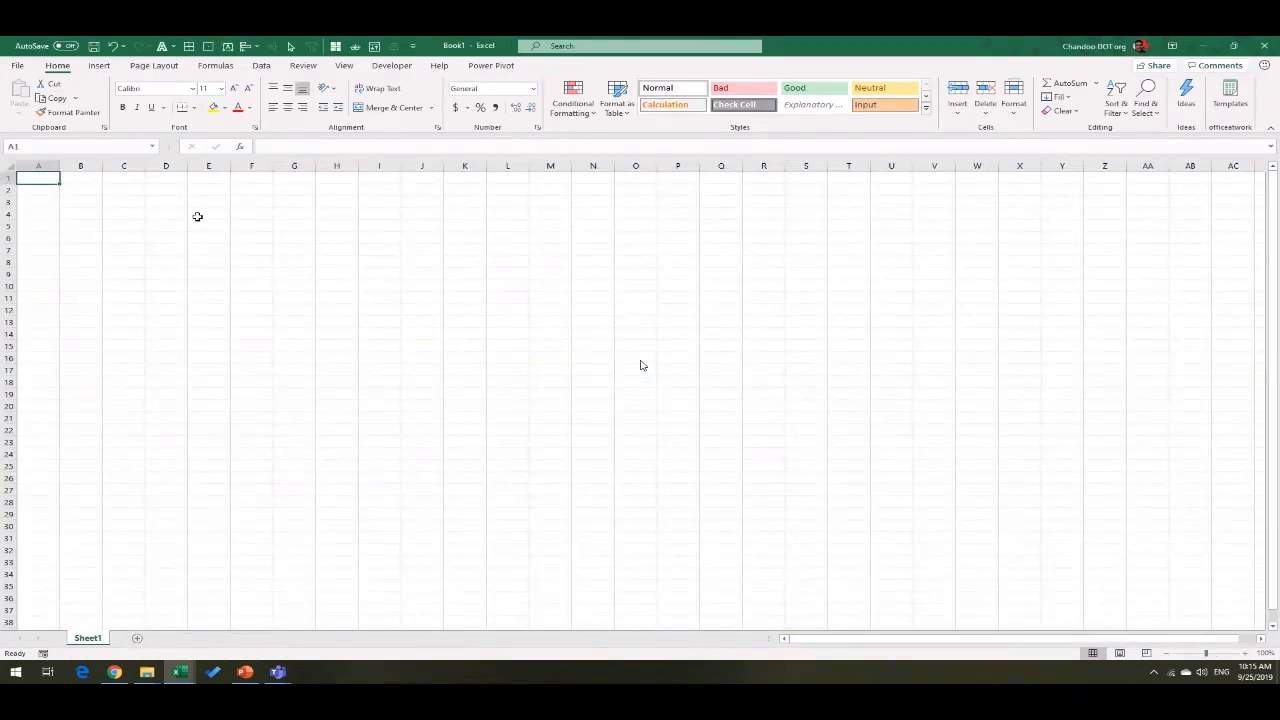
# Step: Locate the step 1.xlsx source workbook in the tring tring folder and return to the blank workbook
pyautogui.moveTo(172, 680)
pyautogui.click(158, 662)
pyautogui.click(155, 638)
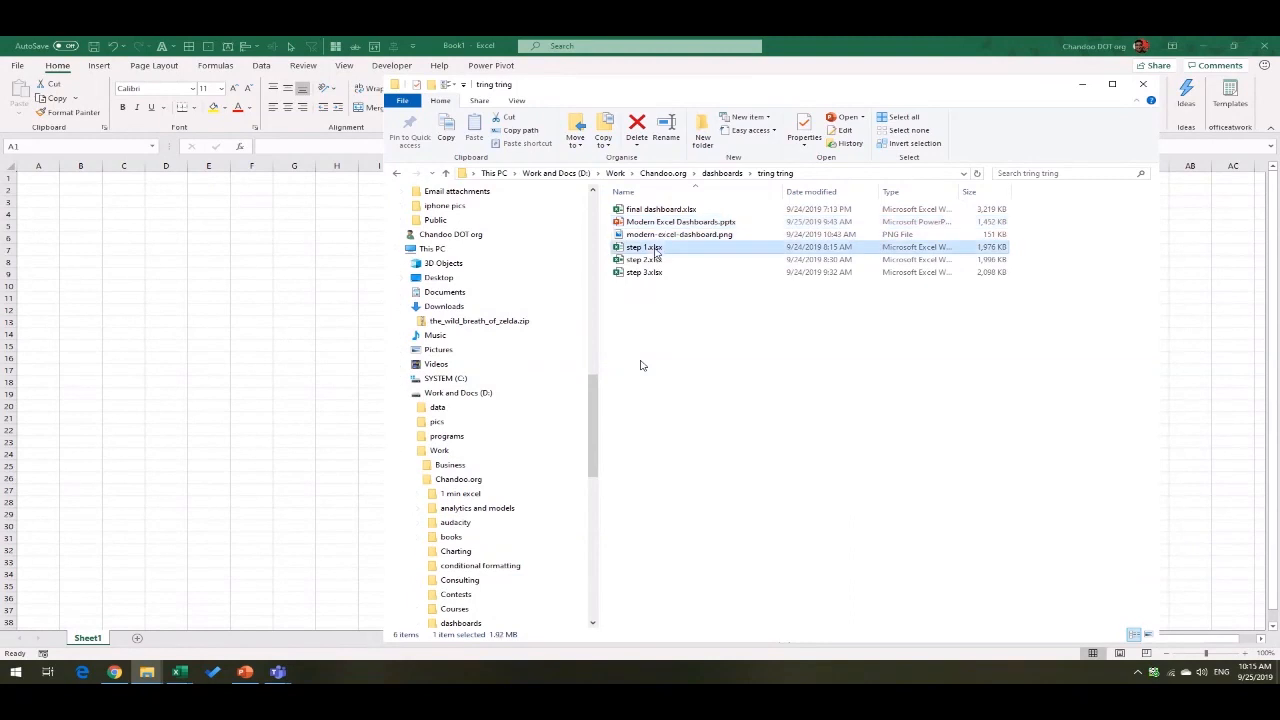
pyautogui.click(652, 250)
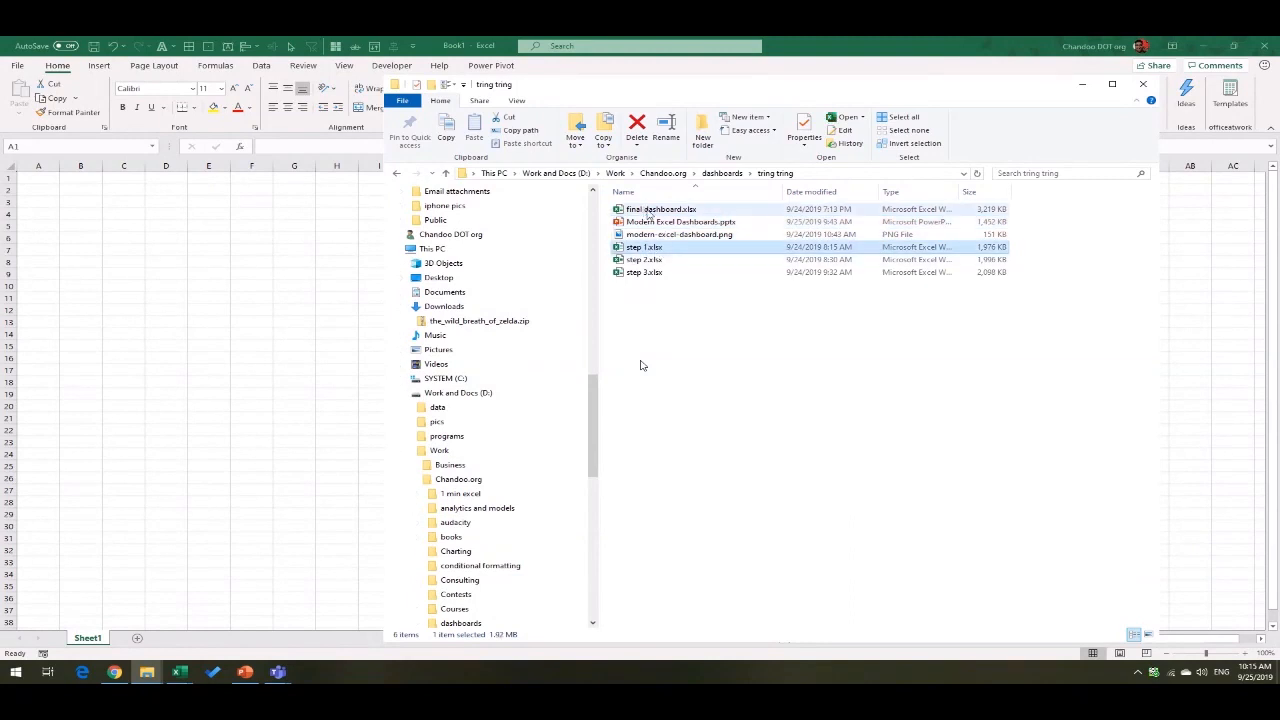
pyautogui.click(137, 307)
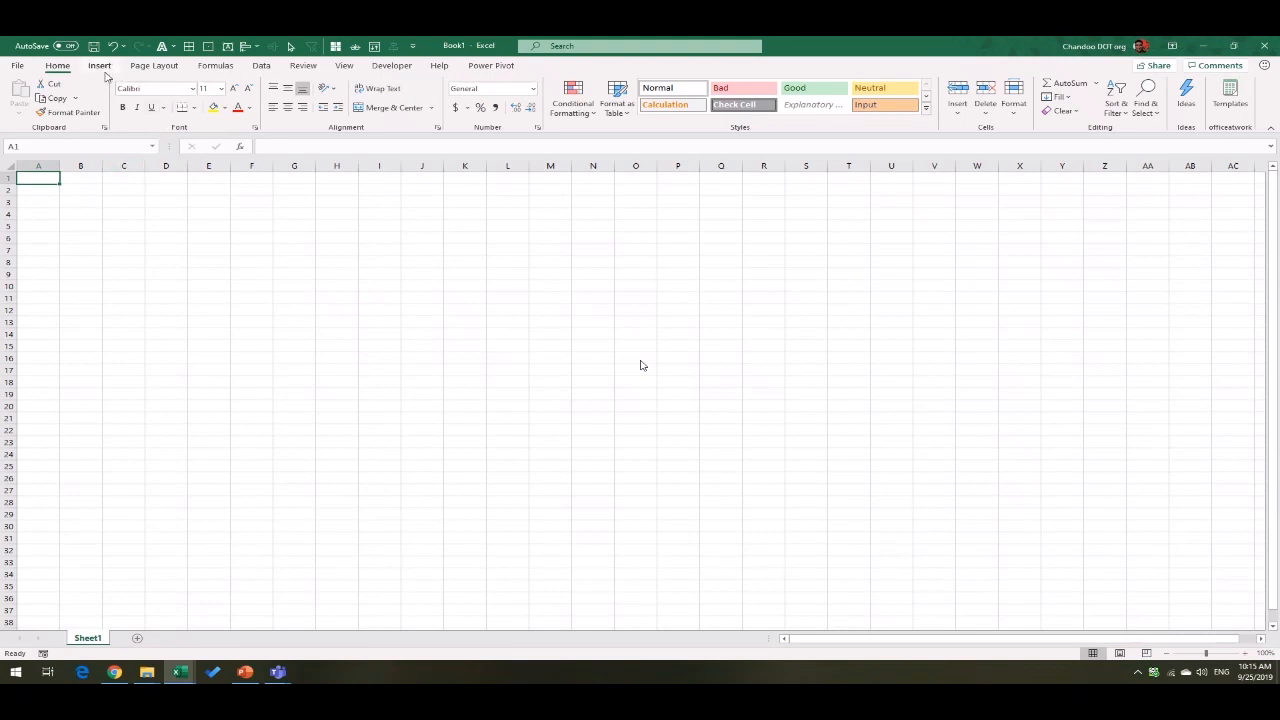
pyautogui.click(260, 66)
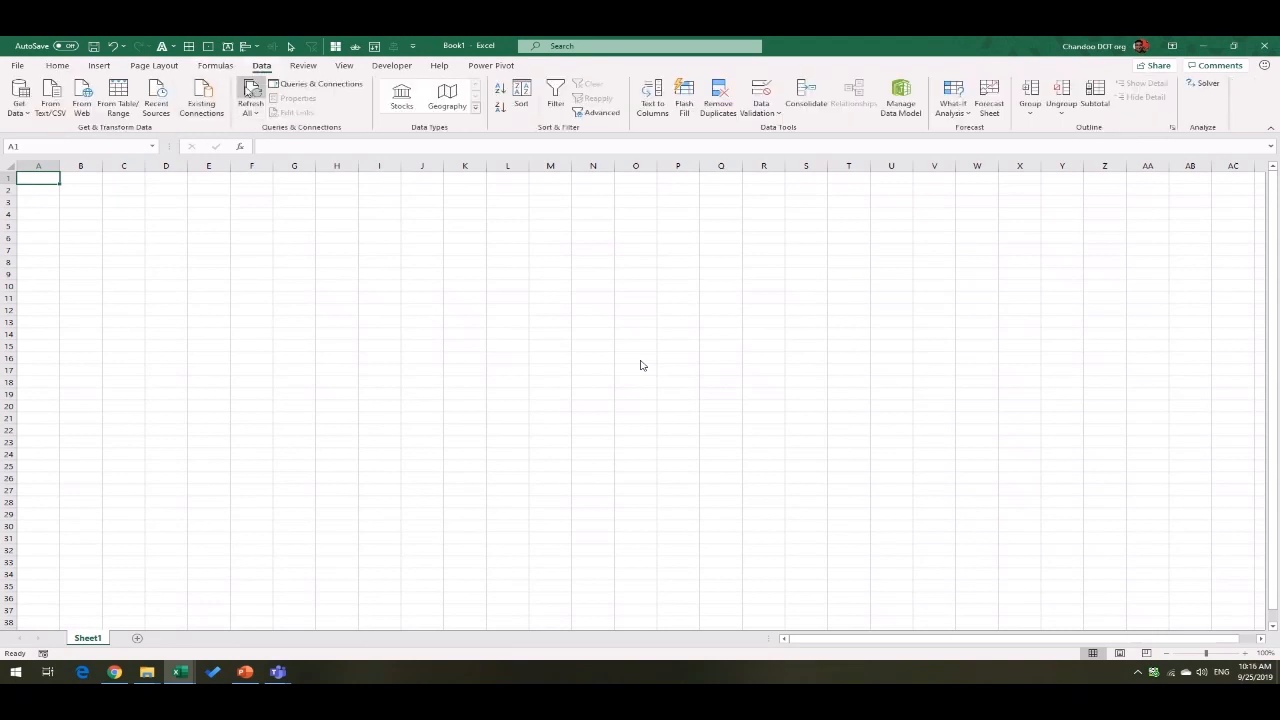
pyautogui.click(19, 110)
pyautogui.moveTo(55, 135)
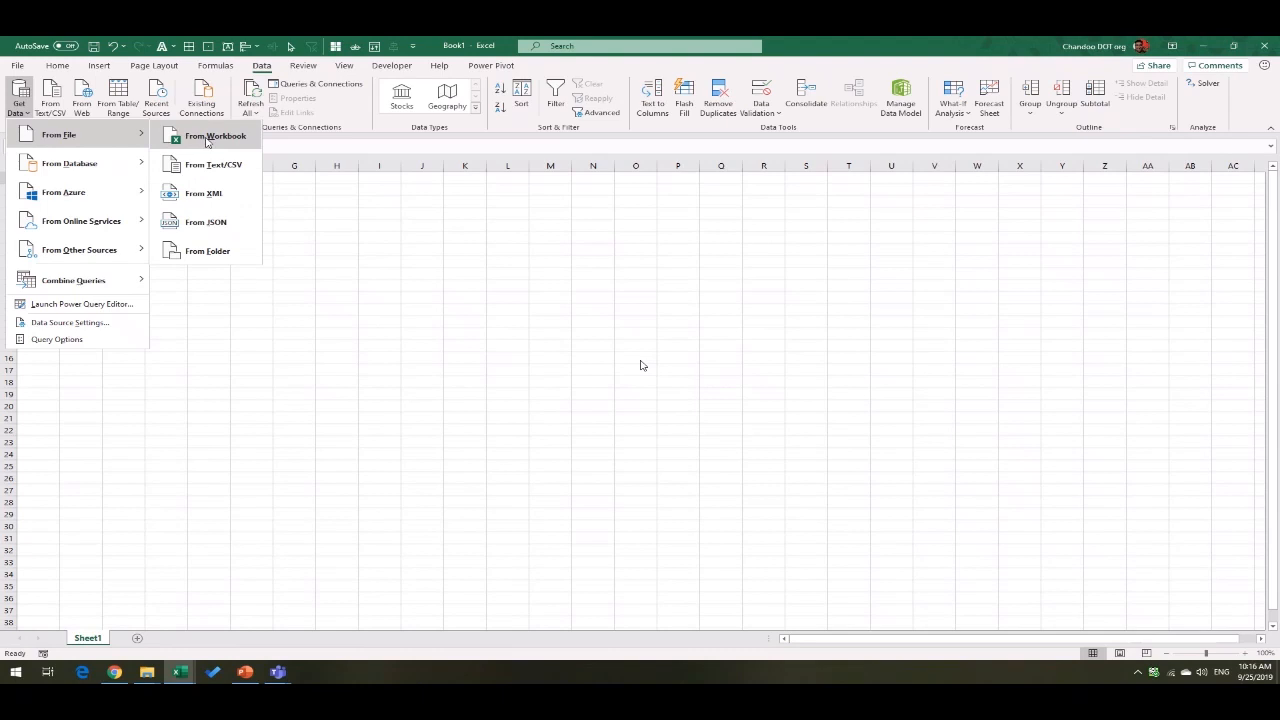
pyautogui.click(474, 269)
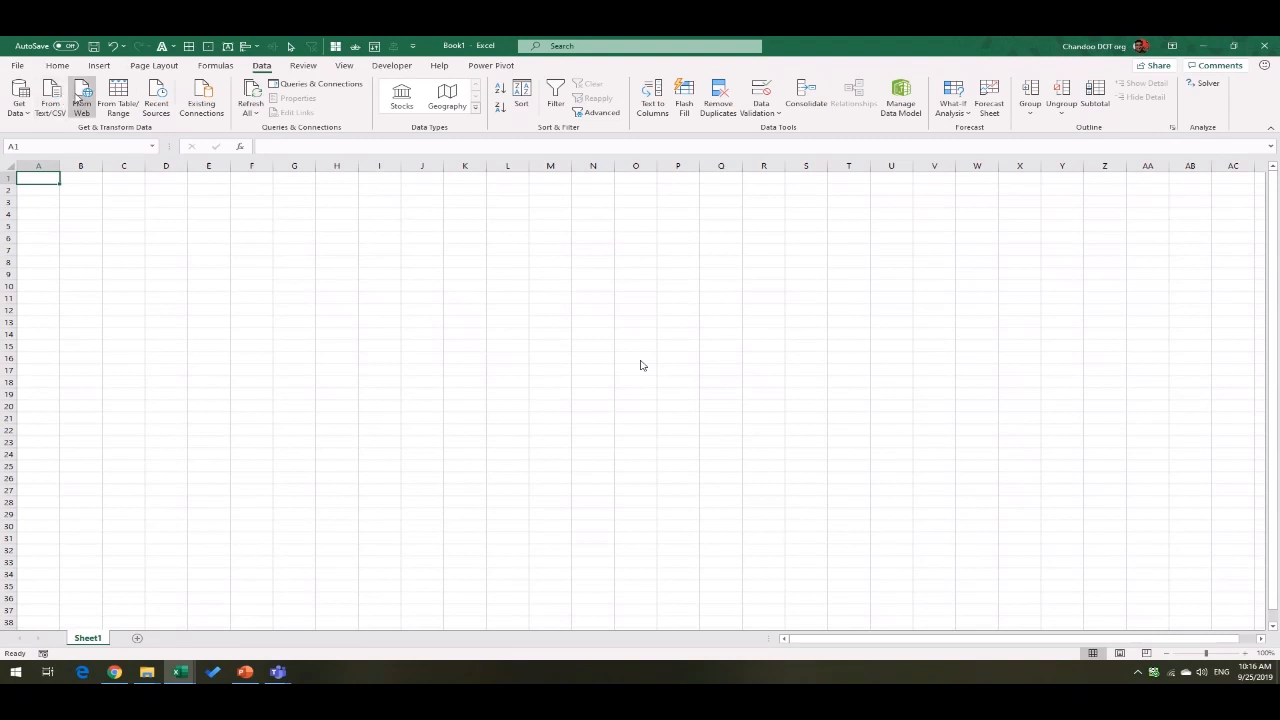
# Step: Start a data import from the workbook step 1.xlsx in the dashboards folder's tring tring subfolder
pyautogui.click(19, 100)
pyautogui.moveTo(47, 135)
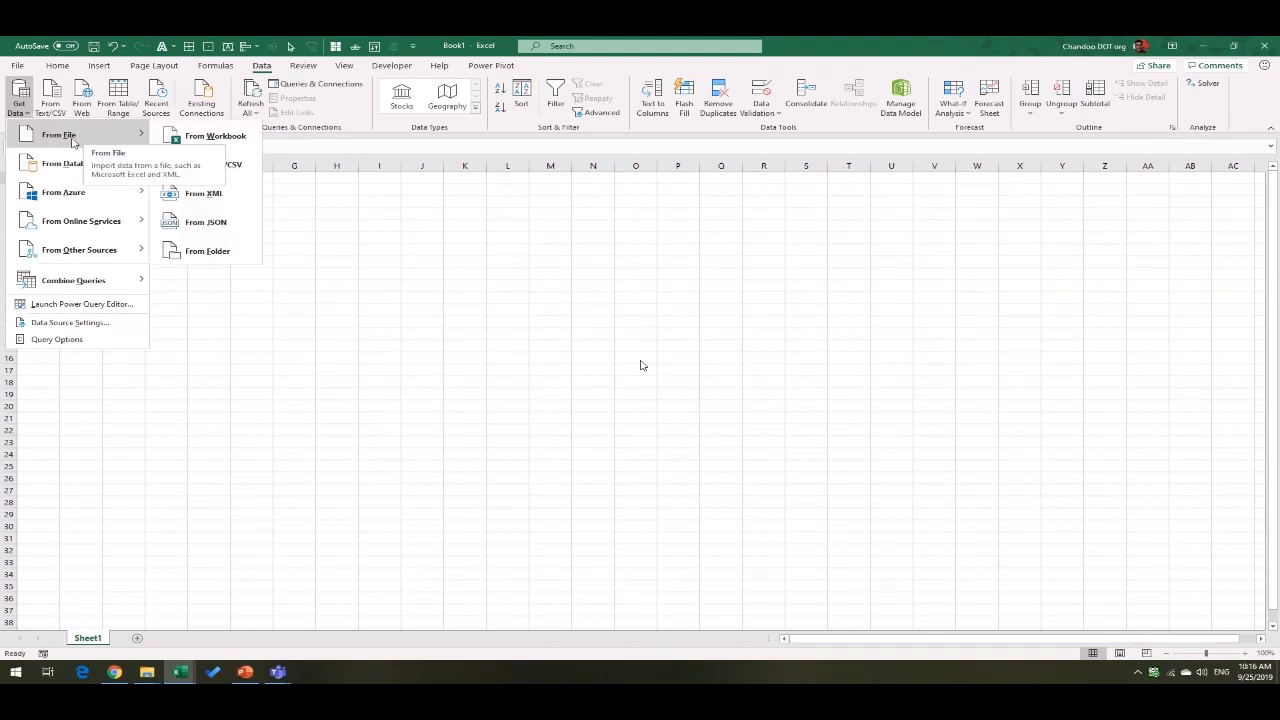
pyautogui.click(208, 137)
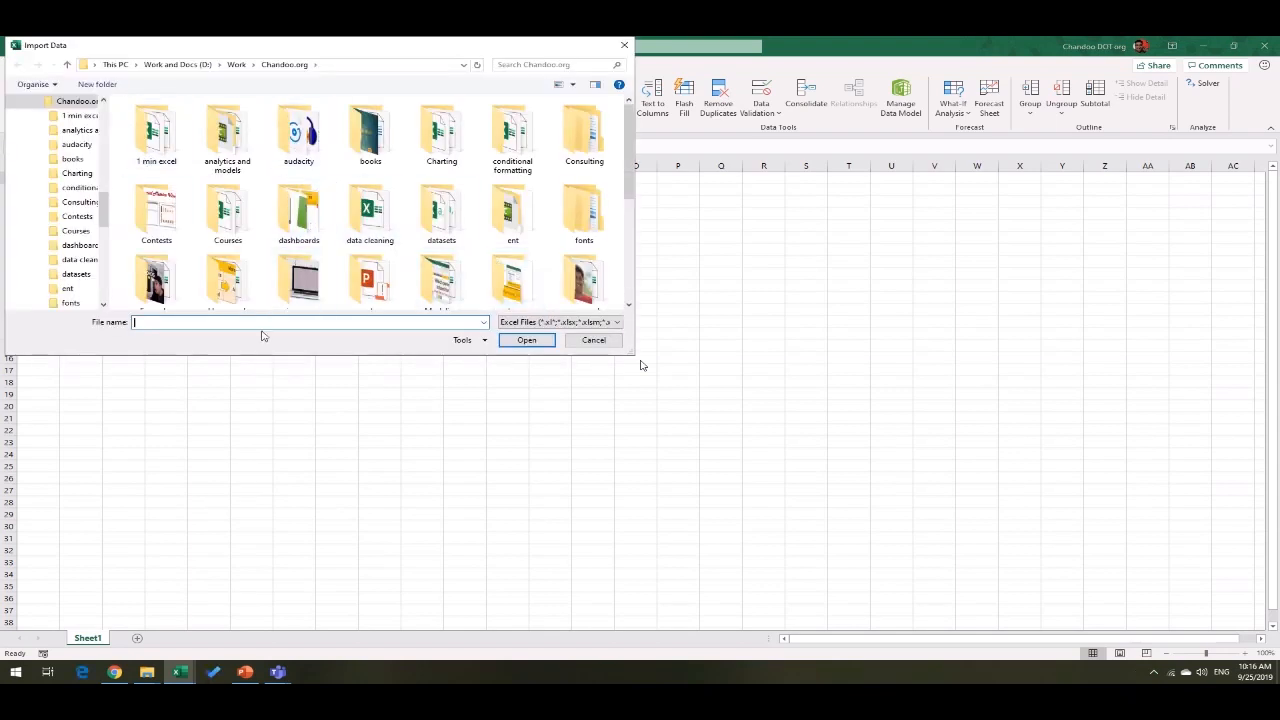
pyautogui.write('dashboards')
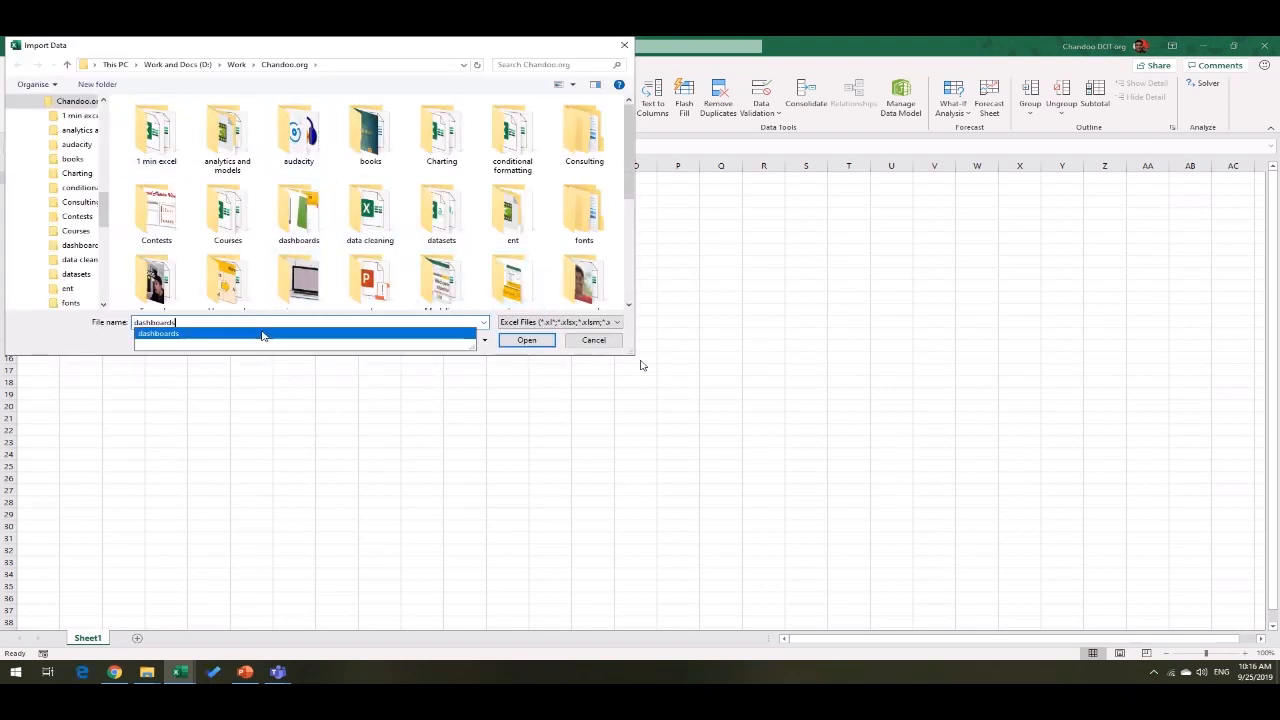
pyautogui.click(263, 334)
pyautogui.click(557, 344)
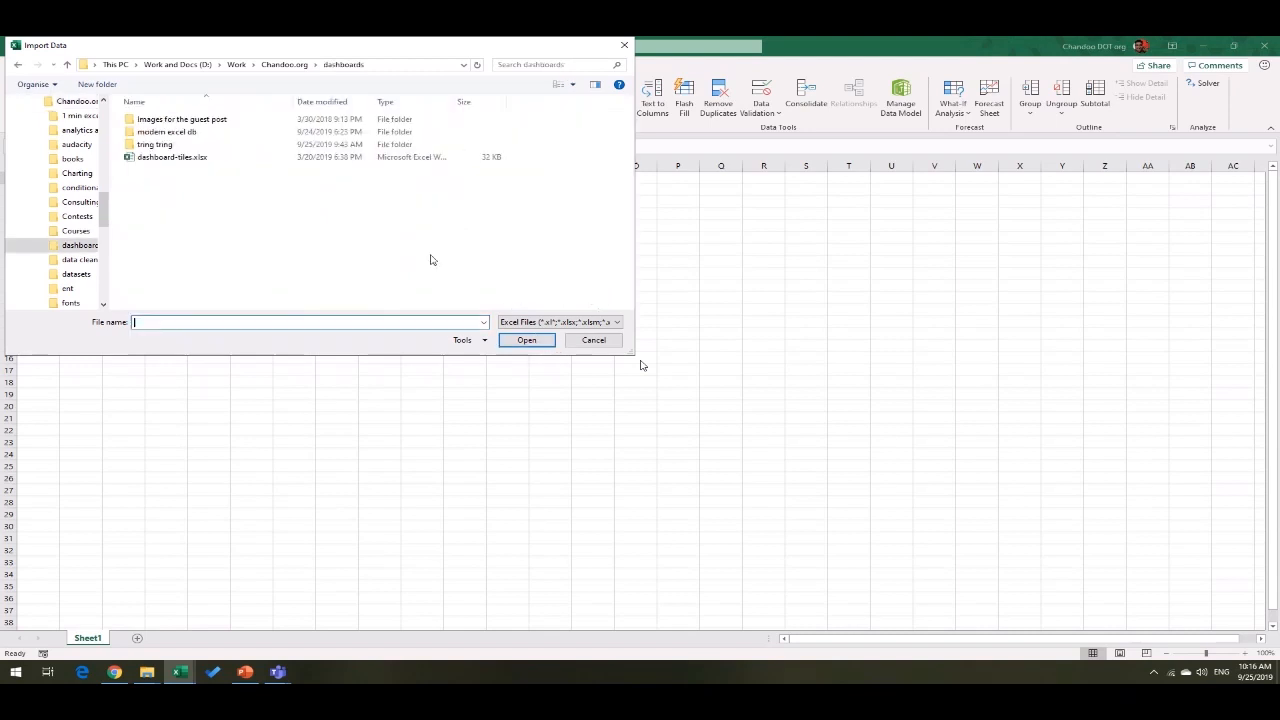
pyautogui.doubleClick(157, 147)
pyautogui.click(157, 131)
pyautogui.click(526, 340)
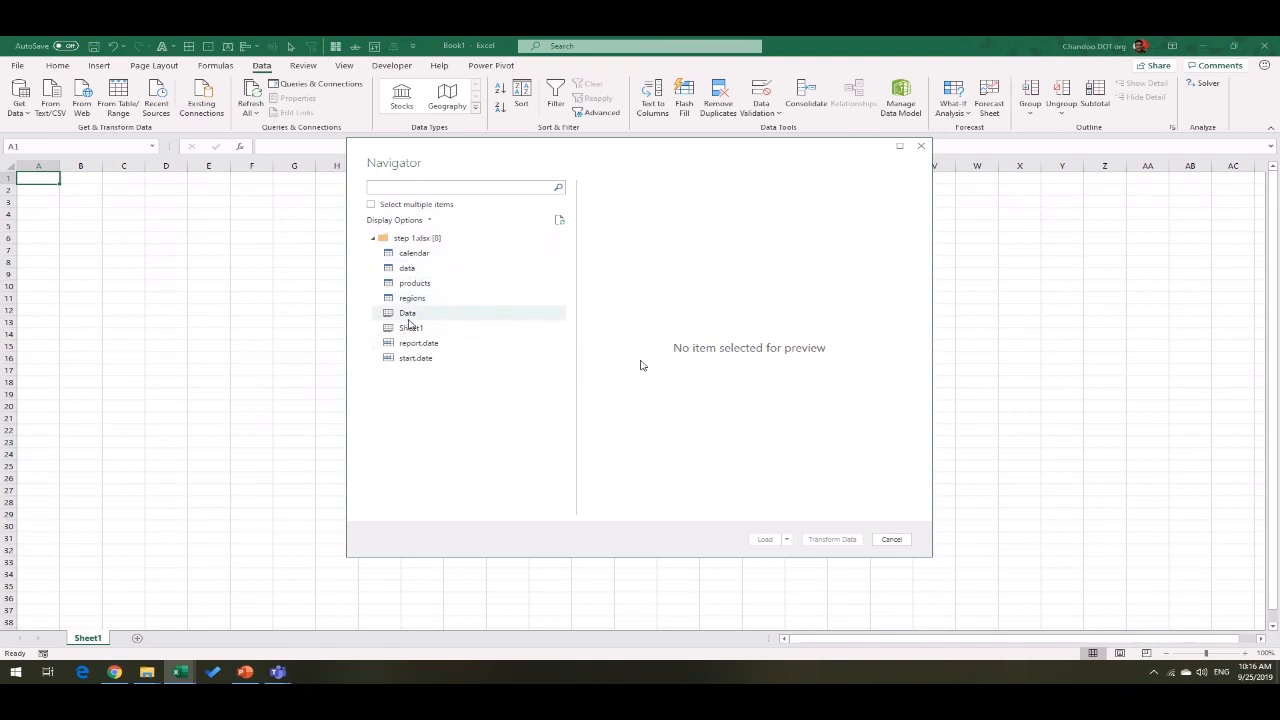
# Step: Preview the data, products and regions tables of step 1.xlsx one after another before importing
pyautogui.click(434, 272)
pyautogui.moveTo(745, 508); pyautogui.dragTo(609, 509)
pyautogui.click(432, 285)
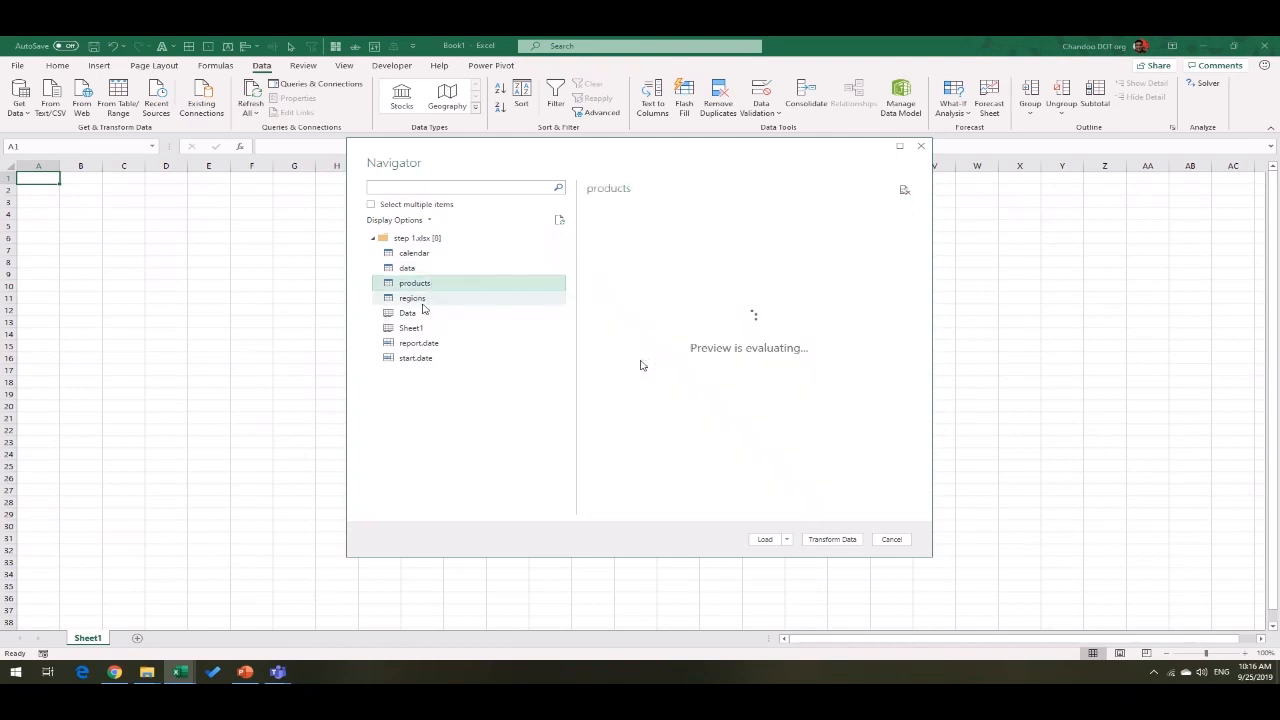
pyautogui.click(418, 299)
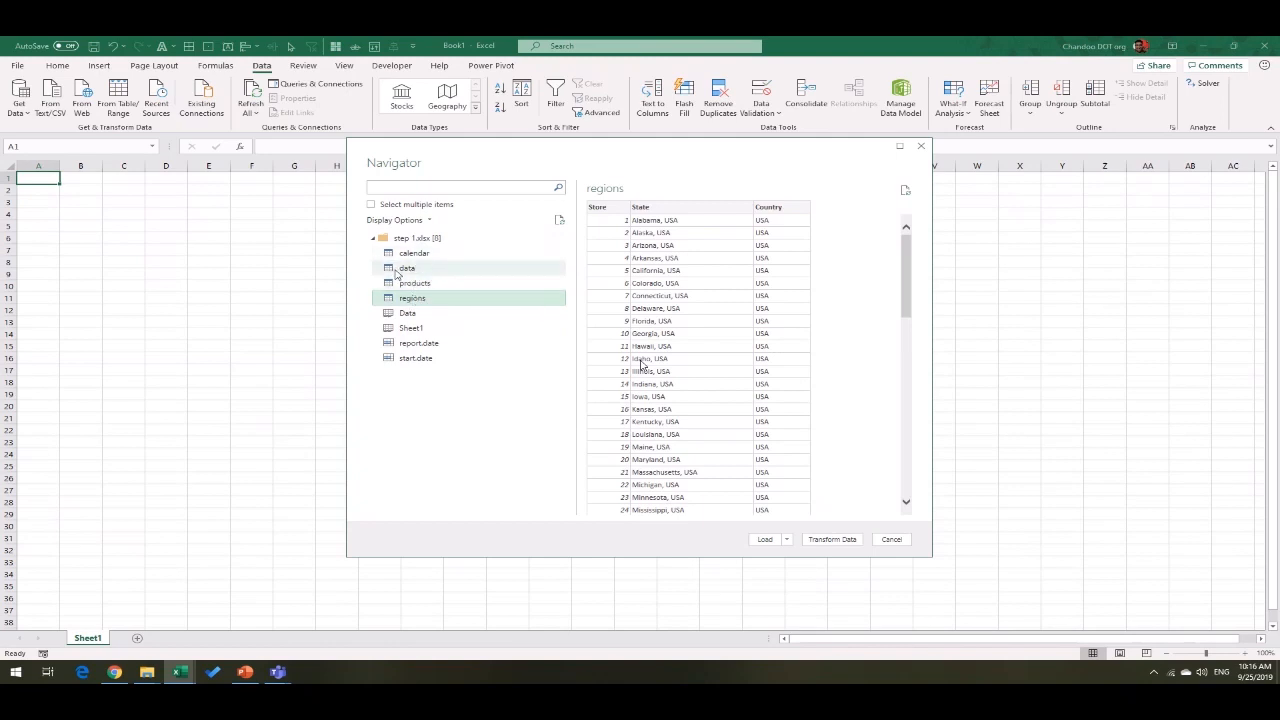
# Step: Allow multiple items, choose the regions, products and data tables, and load all three as queries
pyautogui.click(371, 205)
pyautogui.click(387, 298)
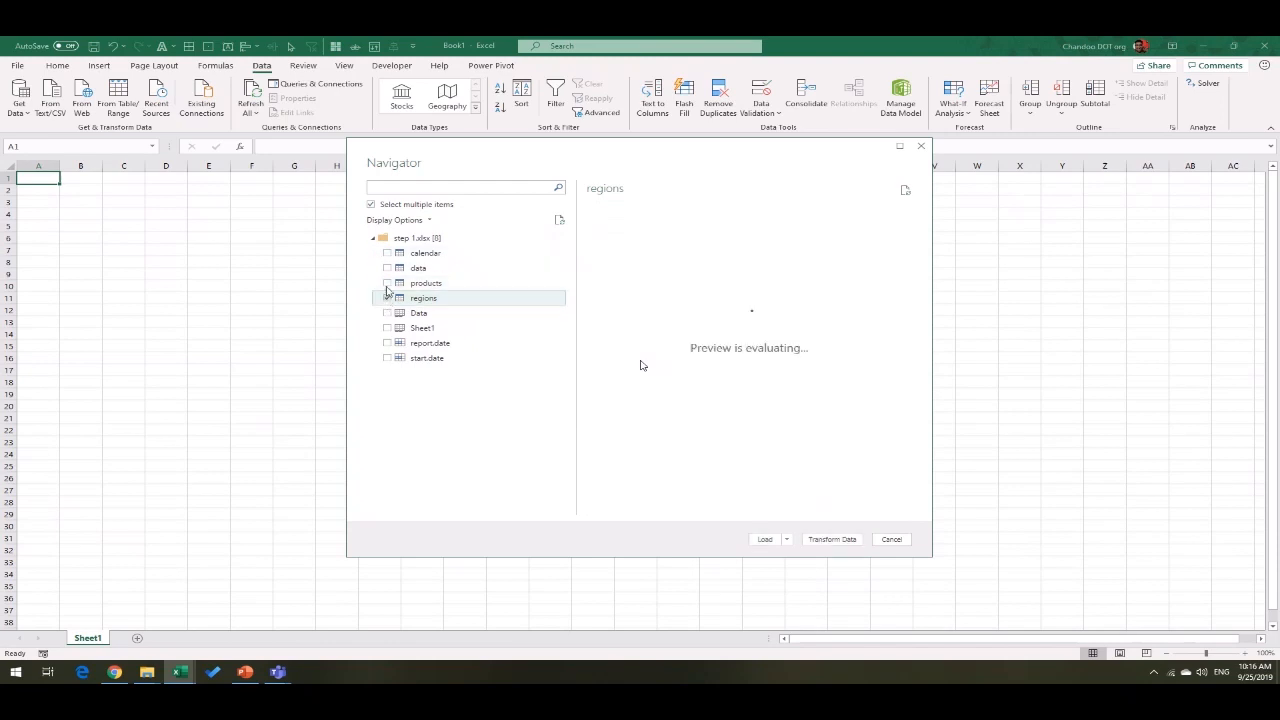
pyautogui.click(388, 281)
pyautogui.click(388, 270)
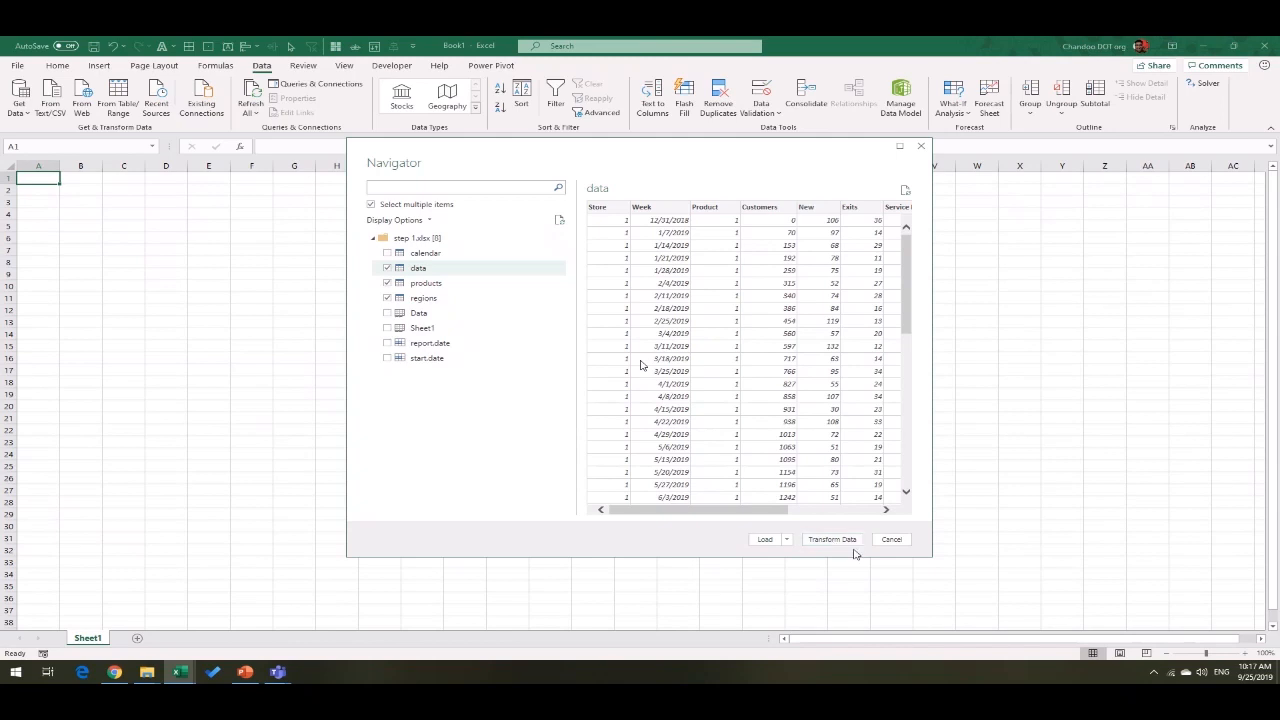
pyautogui.click(788, 540)
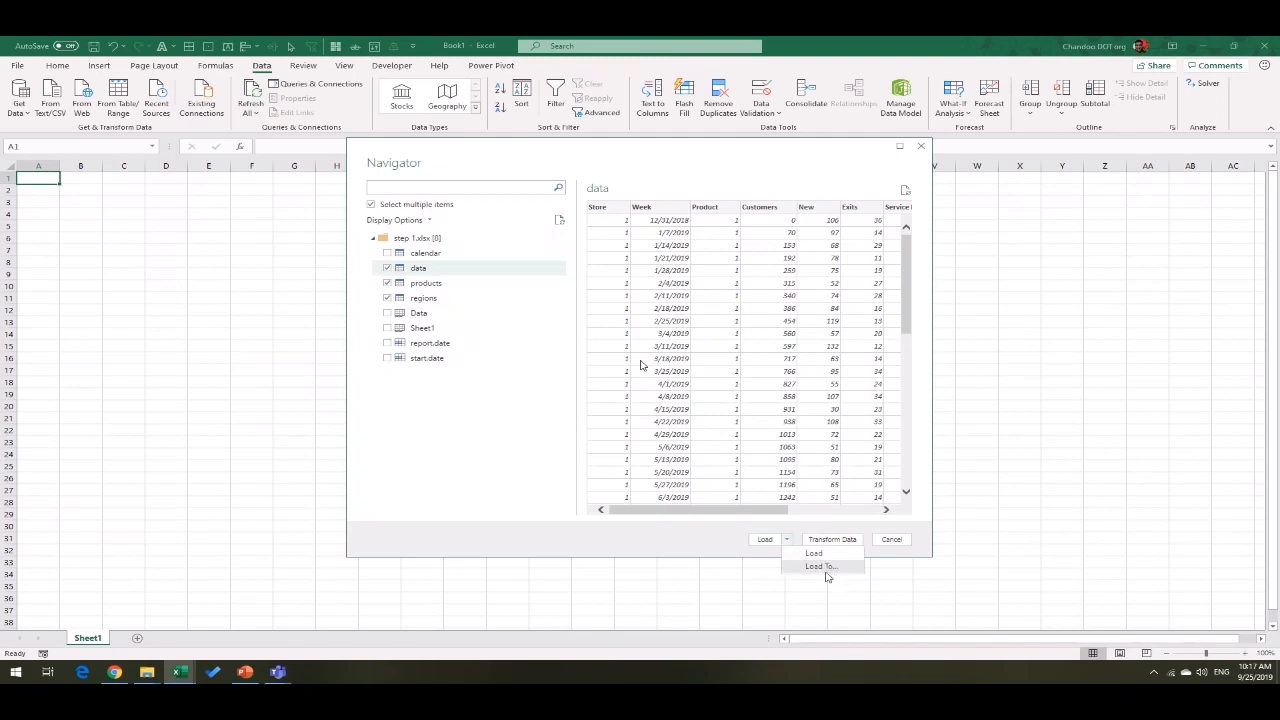
pyautogui.click(828, 568)
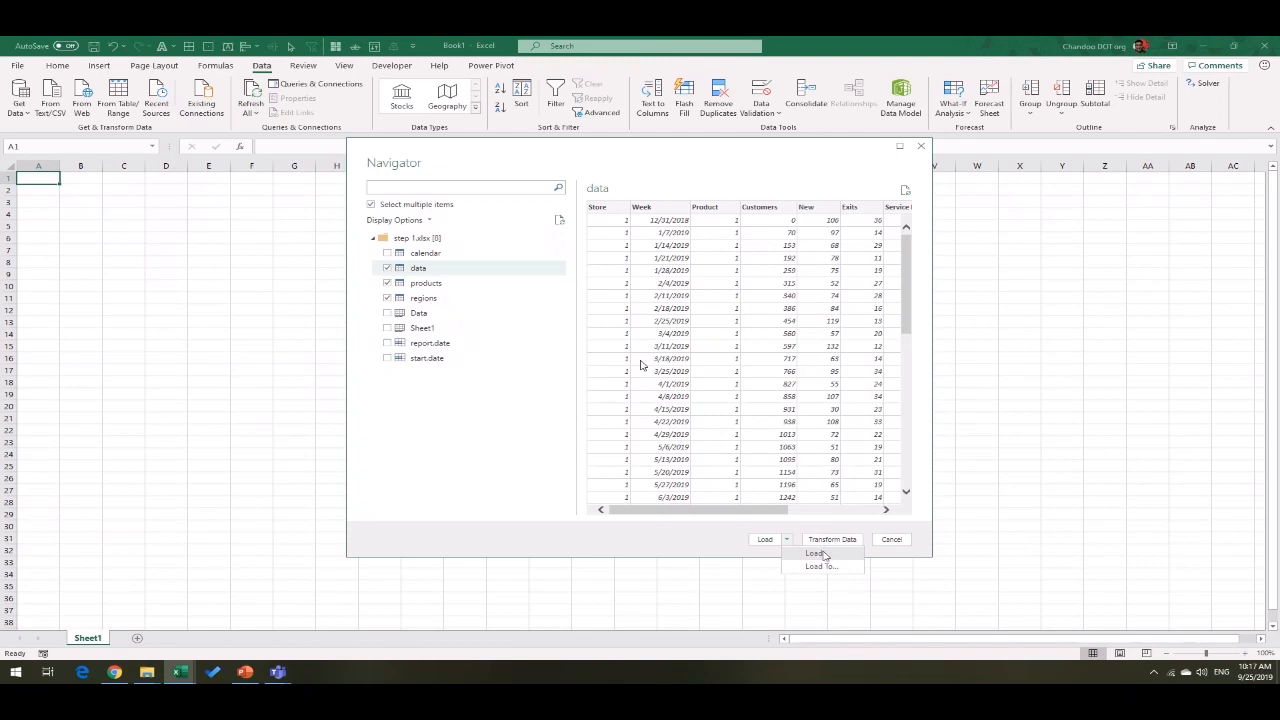
pyautogui.click(816, 553)
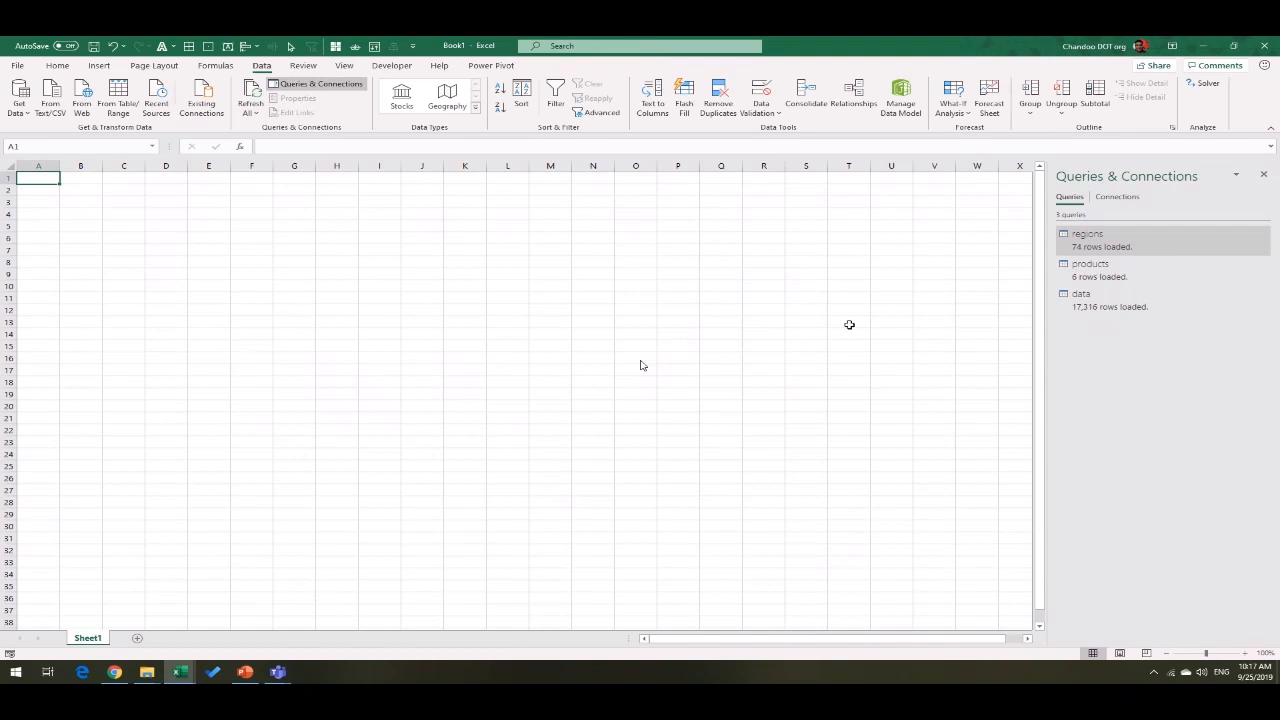
pyautogui.click(516, 324)
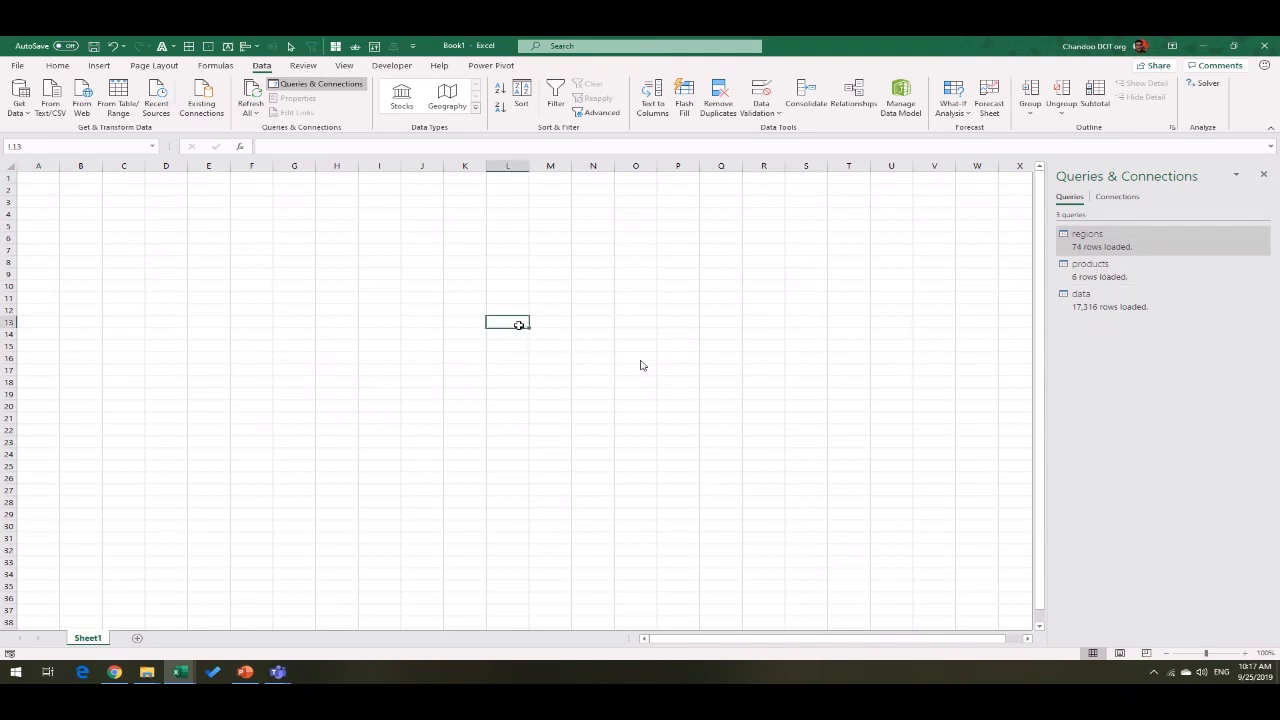
pyautogui.rightClick(1129, 254)
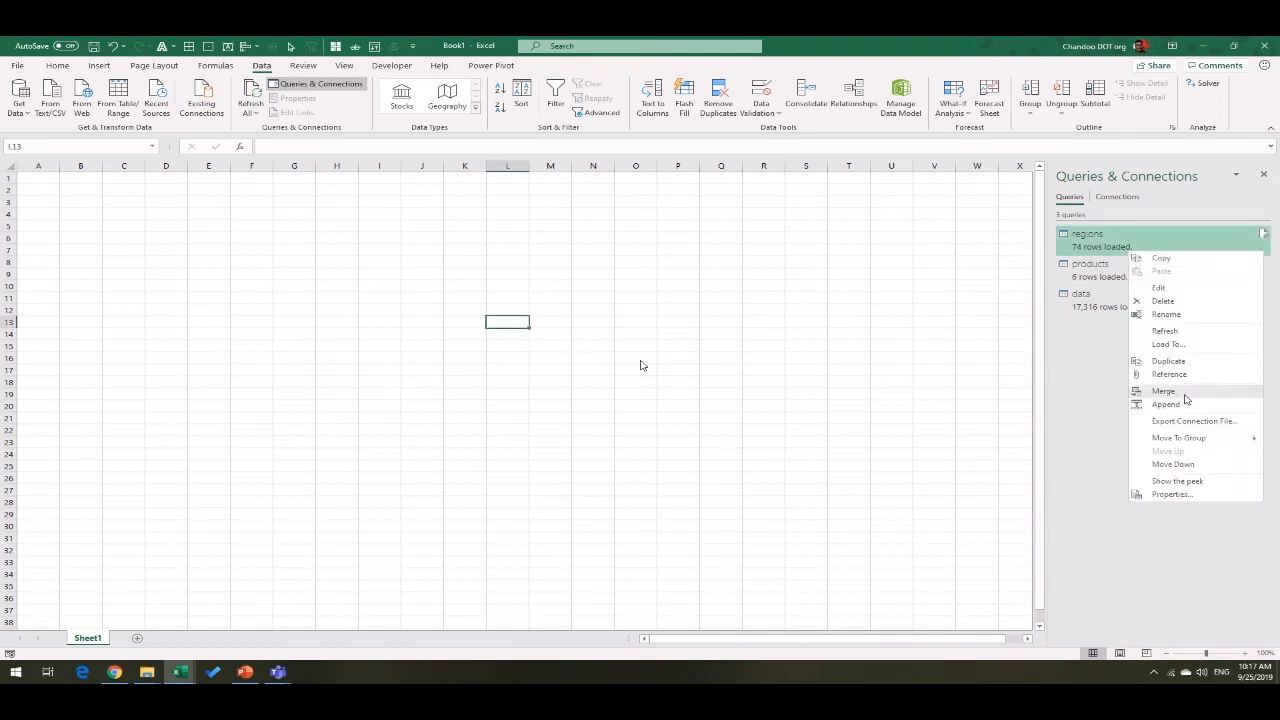
pyautogui.click(1184, 345)
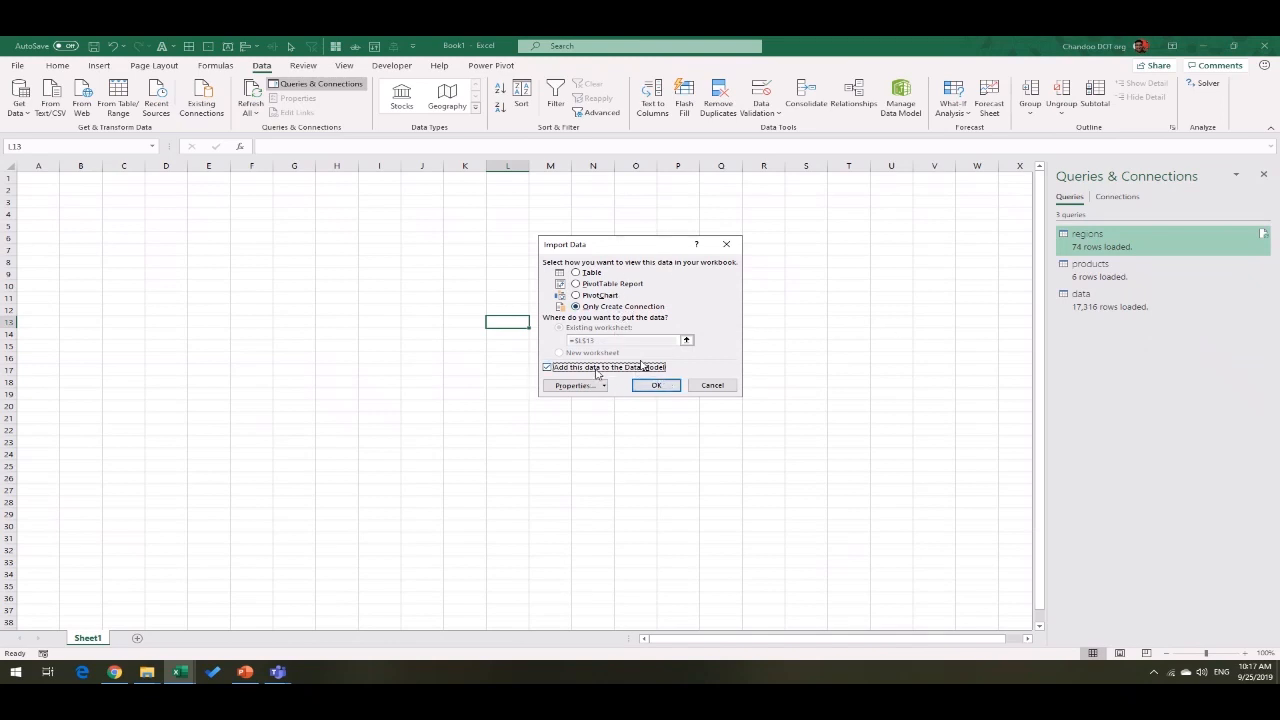
pyautogui.click(590, 271)
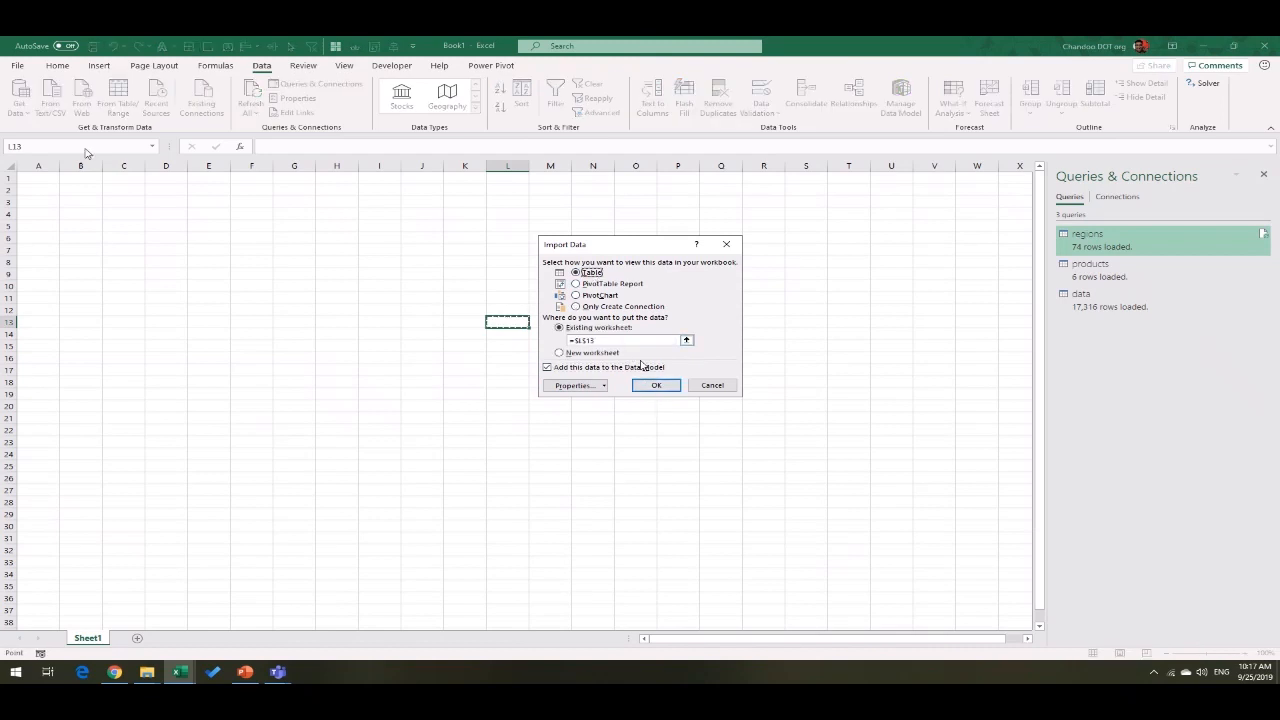
pyautogui.click(712, 385)
# Step: Load the regions query as a table on the existing worksheet, starting at cell B2
pyautogui.click(45, 182)
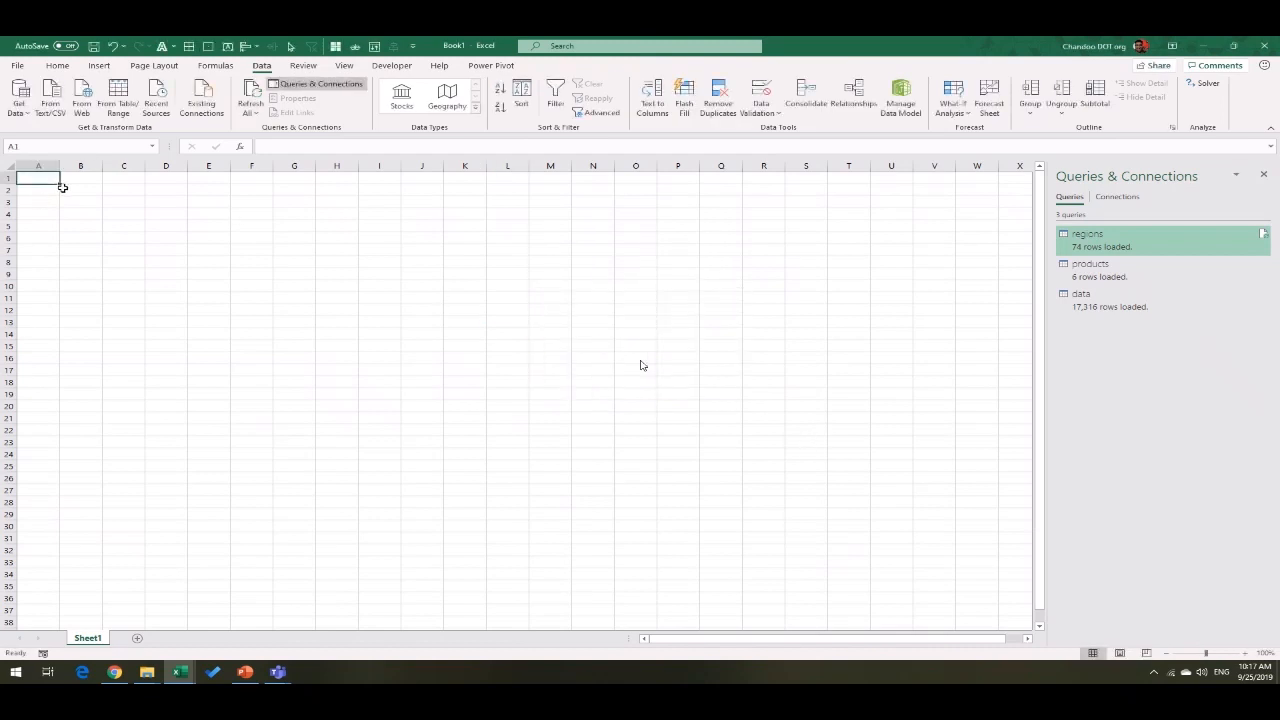
pyautogui.click(66, 192)
pyautogui.rightClick(1102, 244)
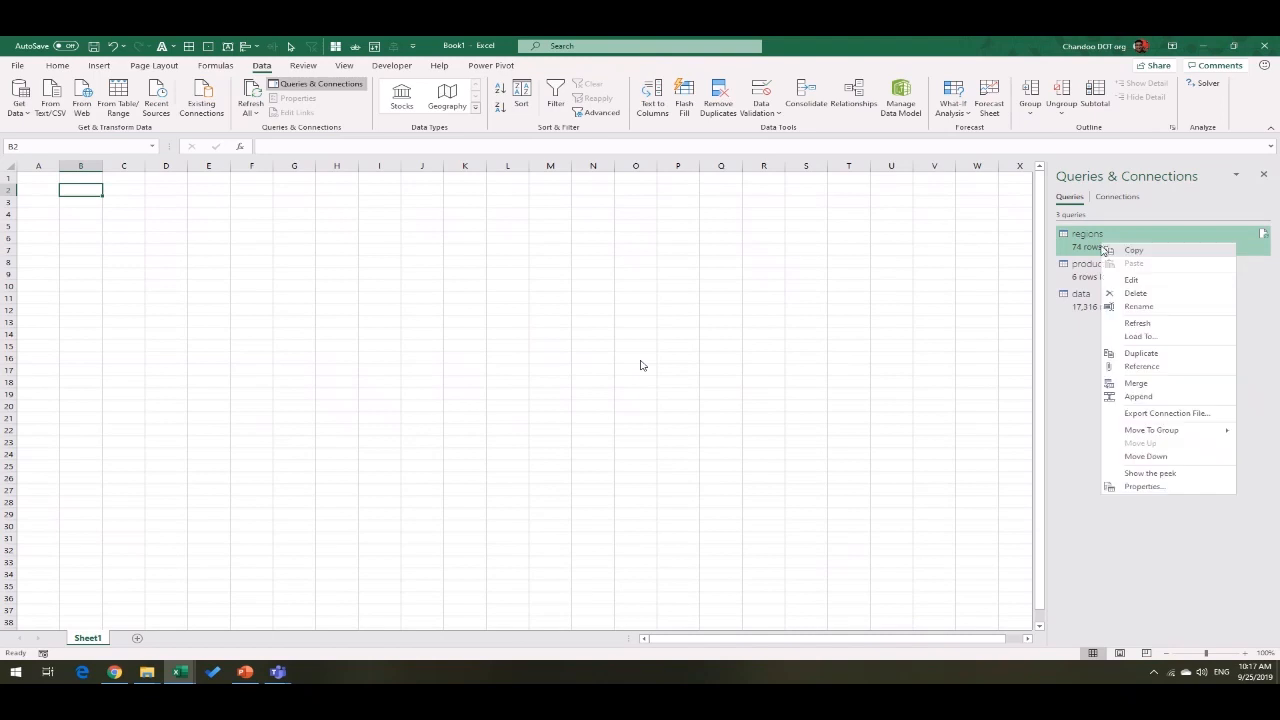
pyautogui.click(1150, 337)
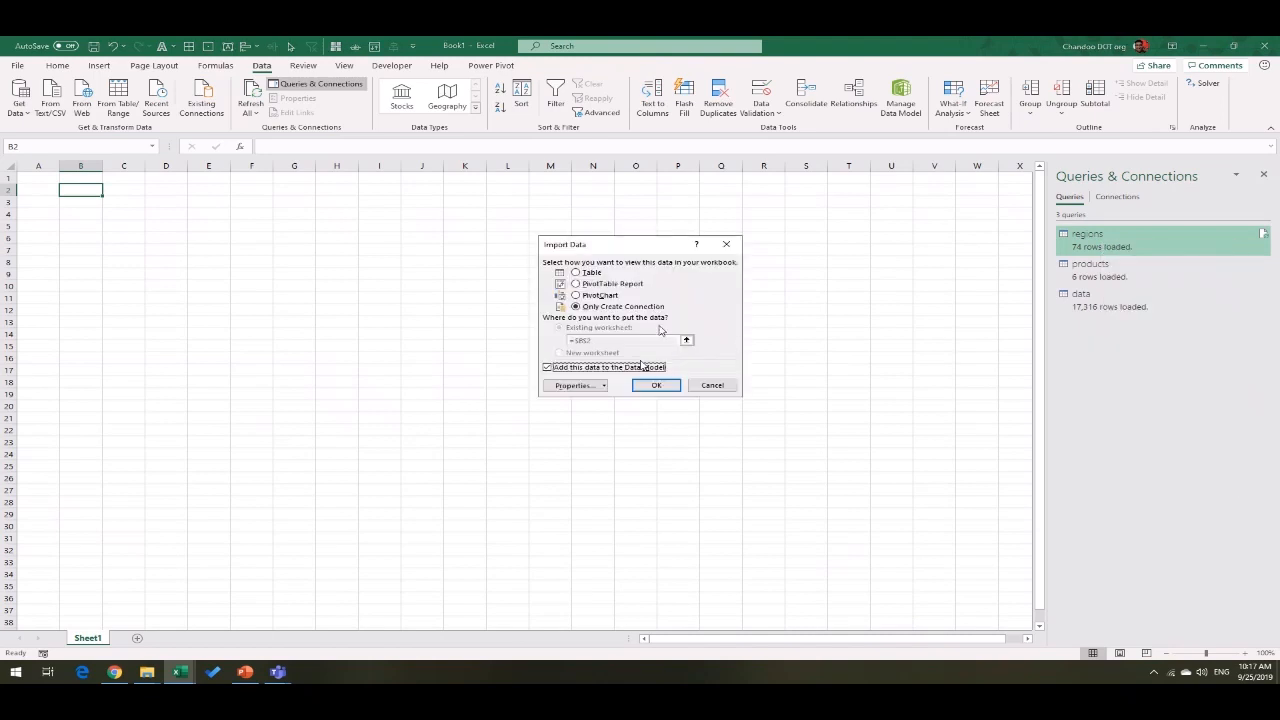
pyautogui.click(590, 273)
pyautogui.click(652, 386)
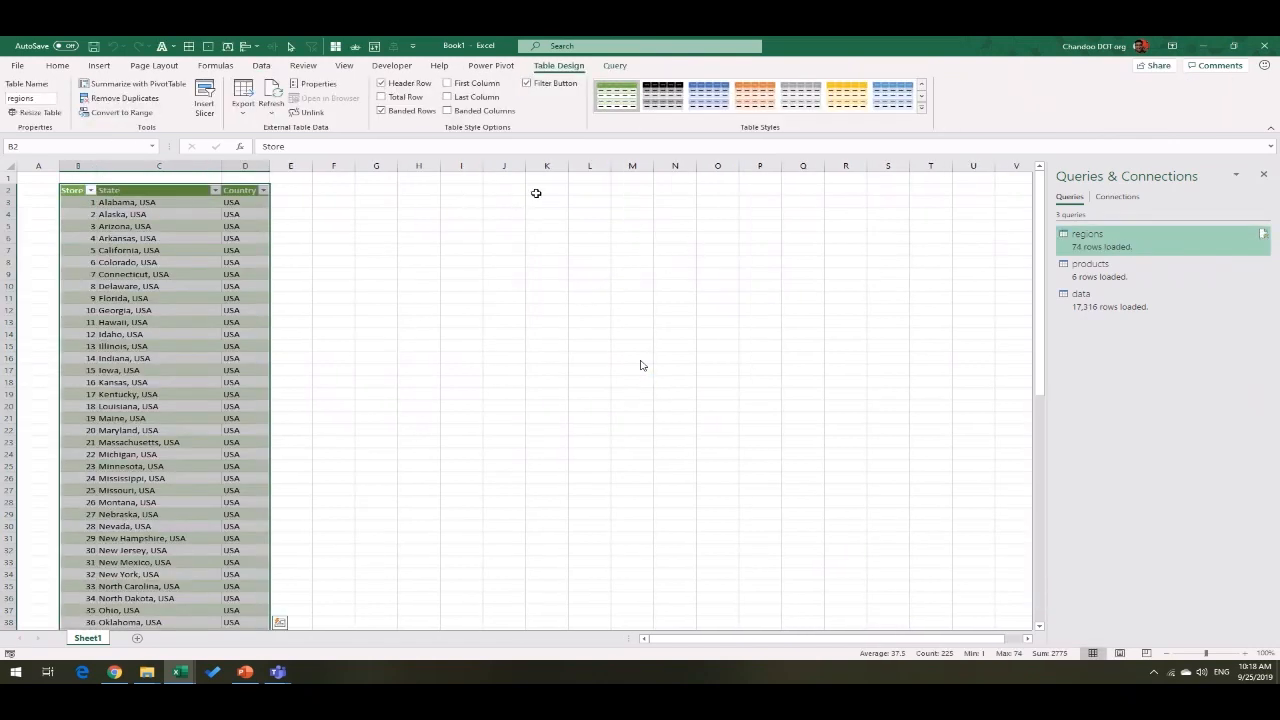
# Step: Load the products query as a table on the same worksheet, starting at cell I2
pyautogui.click(466, 191)
pyautogui.rightClick(1145, 280)
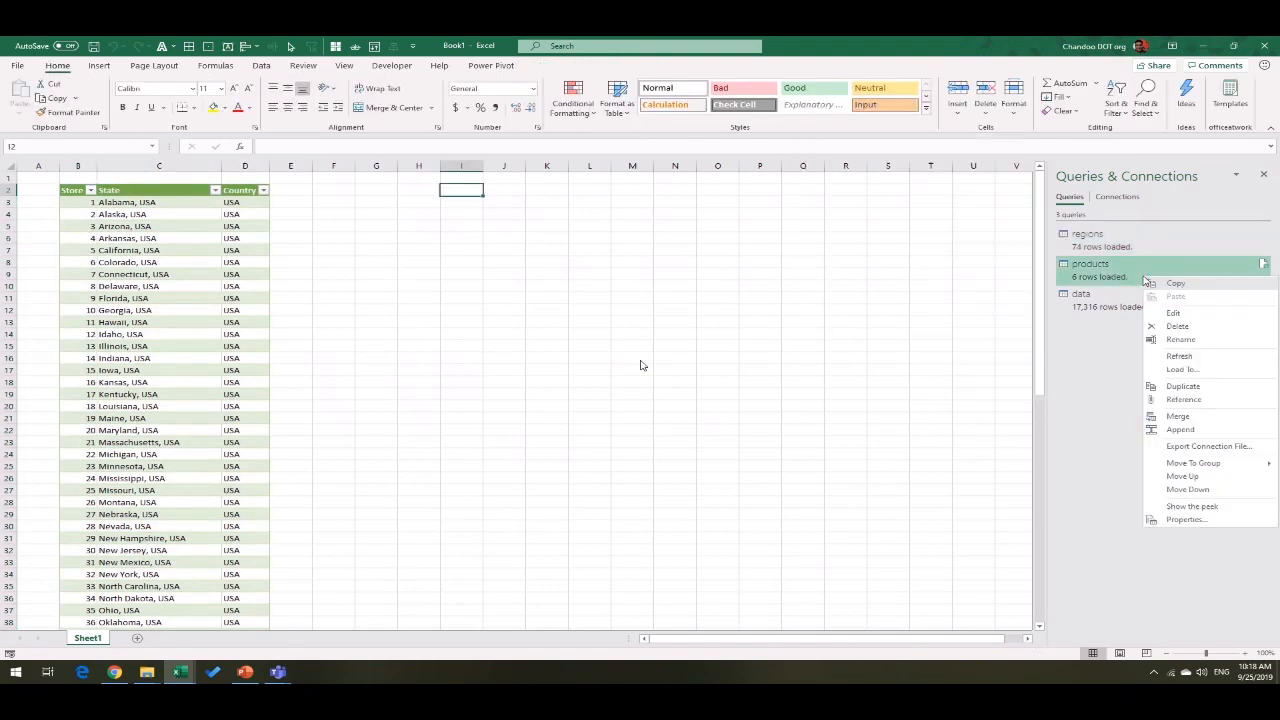
pyautogui.click(1199, 372)
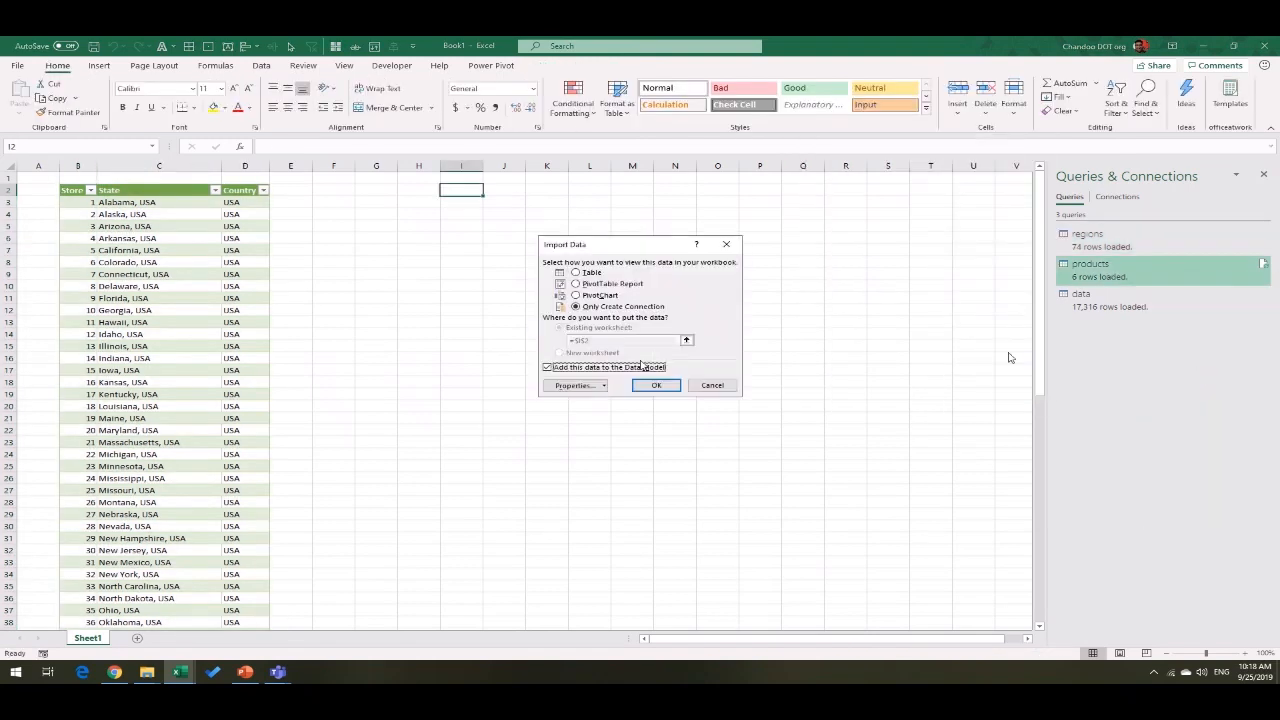
pyautogui.click(584, 272)
pyautogui.click(646, 386)
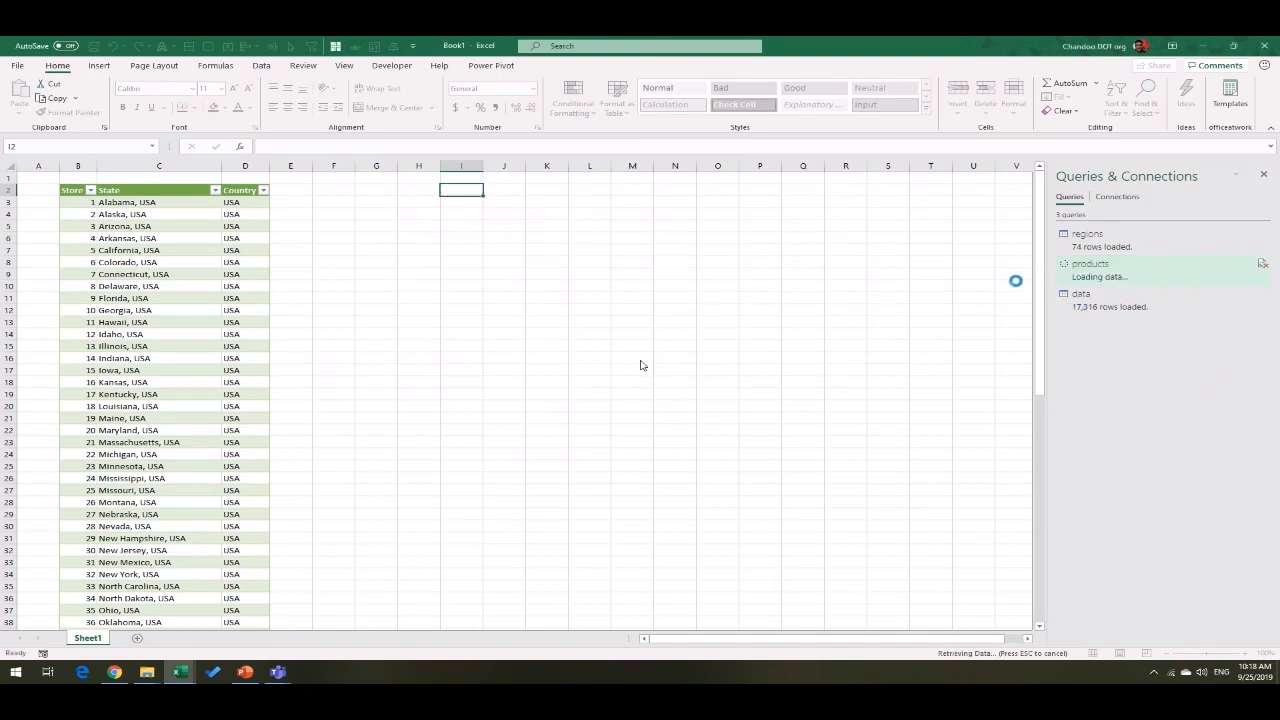
# Step: Load the data query as a table starting at cell P2, and select the empty cell AA2 beyond it
pyautogui.rightClick(1130, 305)
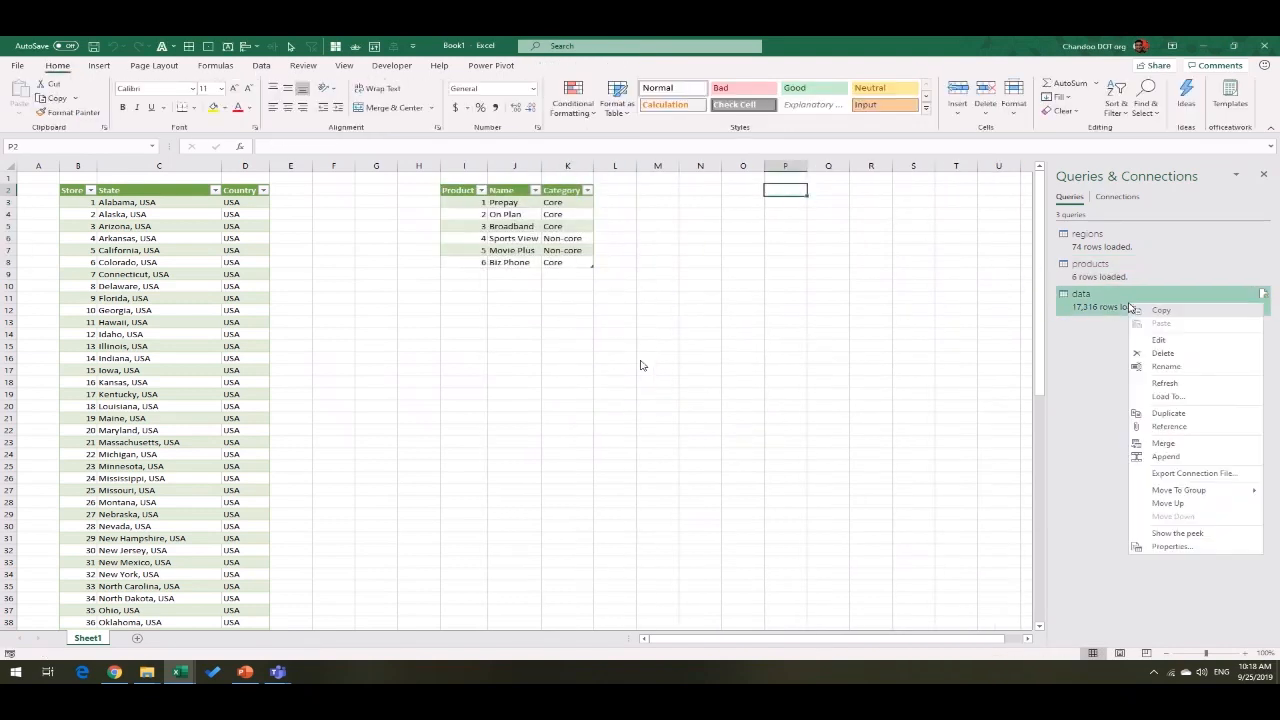
pyautogui.click(1168, 396)
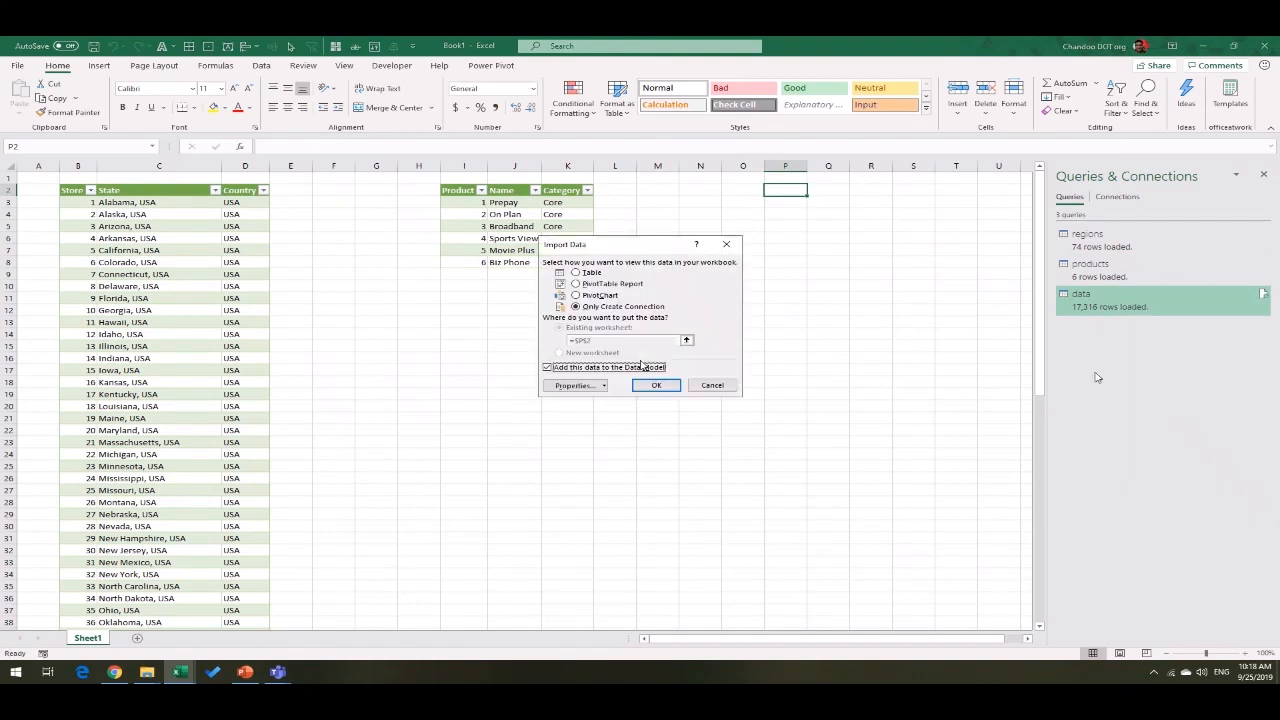
pyautogui.click(590, 273)
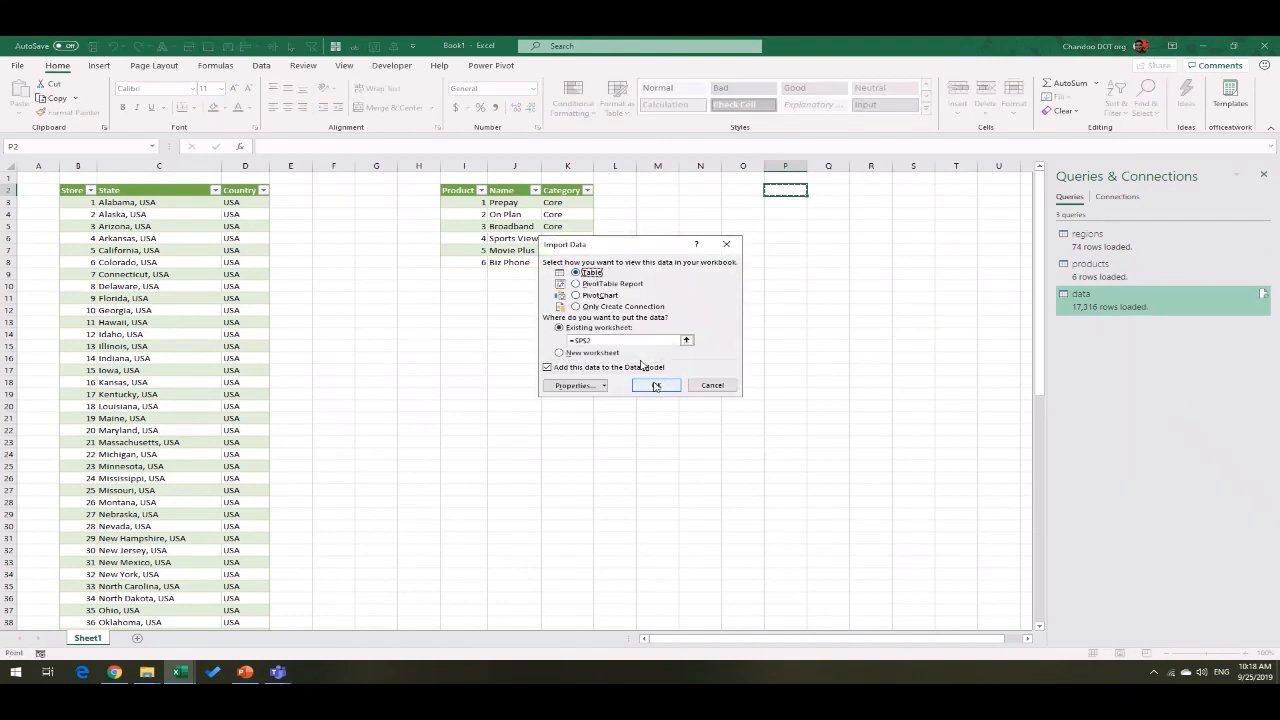
pyautogui.click(656, 386)
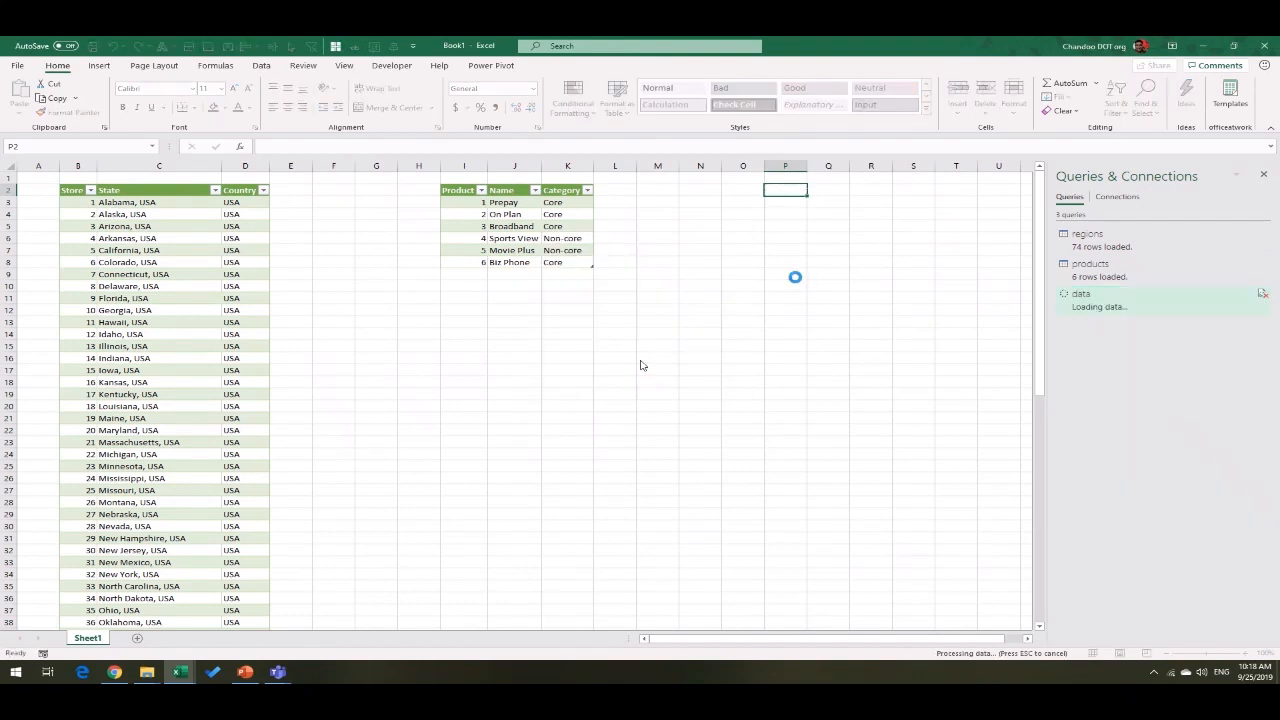
pyautogui.click(1027, 639)
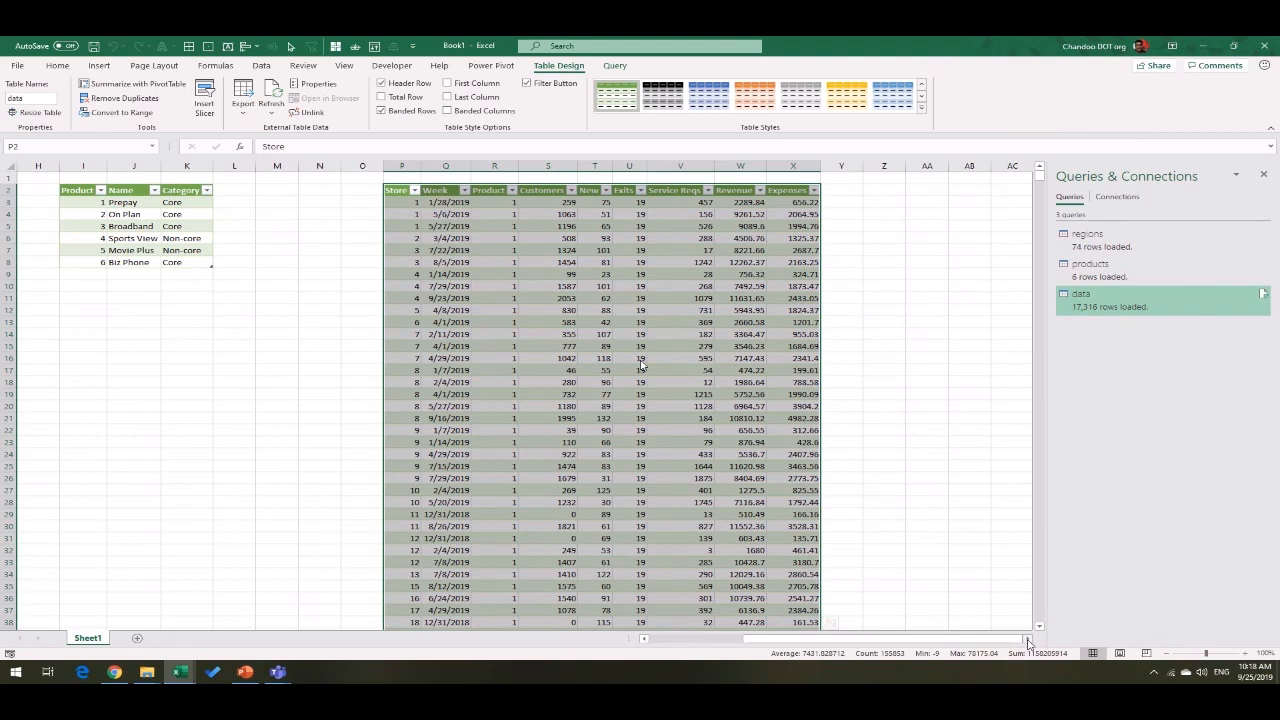
pyautogui.click(920, 194)
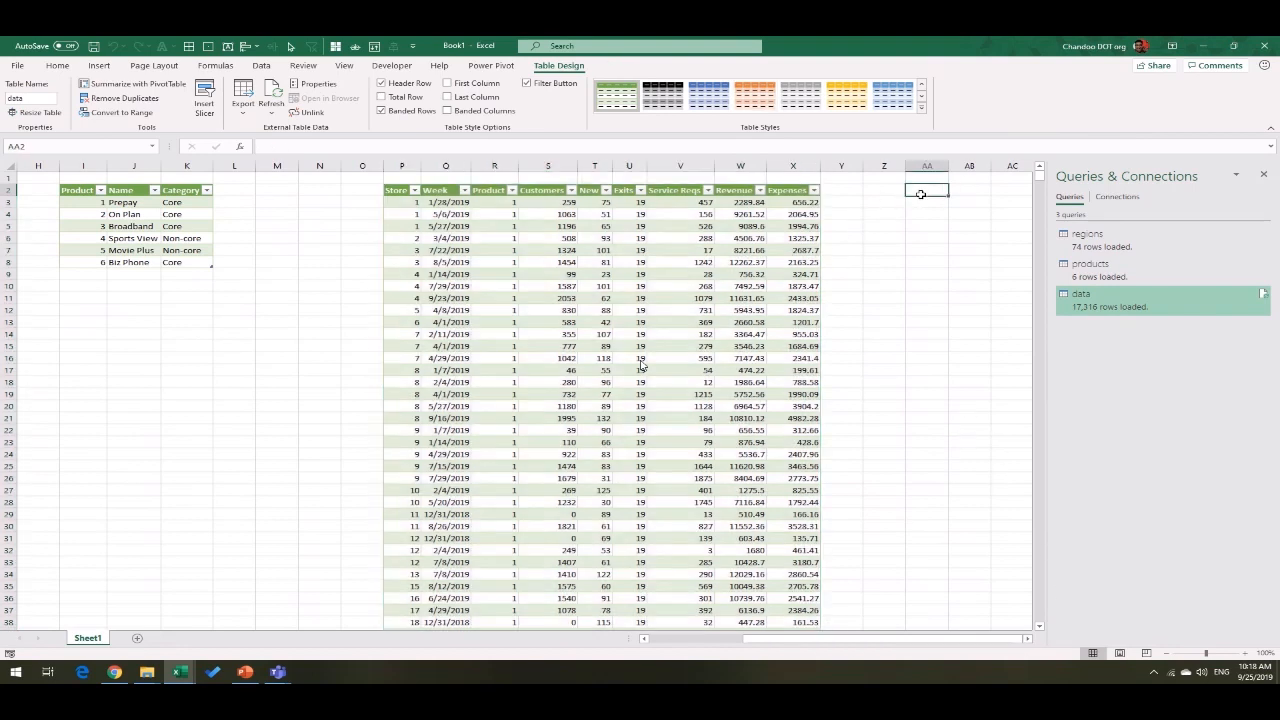
# Step: Check the table names assigned to the regions, products and data tables on the sheet
pyautogui.press('Left')
pyautogui.press('Left')
pyautogui.press('Left')
pyautogui.press('Left')
pyautogui.press('Left')
pyautogui.press('Left')
pyautogui.press('Left')
pyautogui.press('Left')
pyautogui.press('Left')
pyautogui.press('Left')
pyautogui.press('Left')
pyautogui.press('Left')
pyautogui.press('Left')
pyautogui.press('Left')
pyautogui.press('Left')
pyautogui.press('Left')
pyautogui.press('Left')
pyautogui.press('Left')
pyautogui.press('Left')
pyautogui.press('Left')
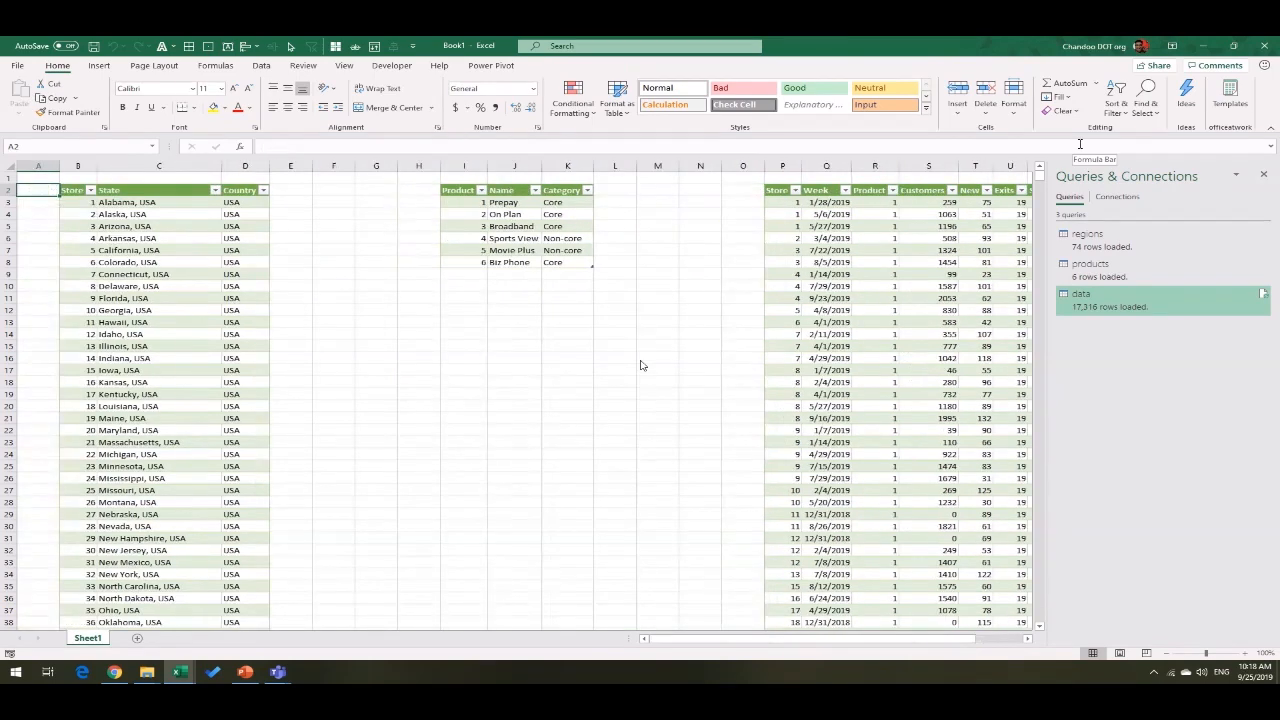
pyautogui.press('Right')
pyautogui.press('Right')
pyautogui.press('Down')
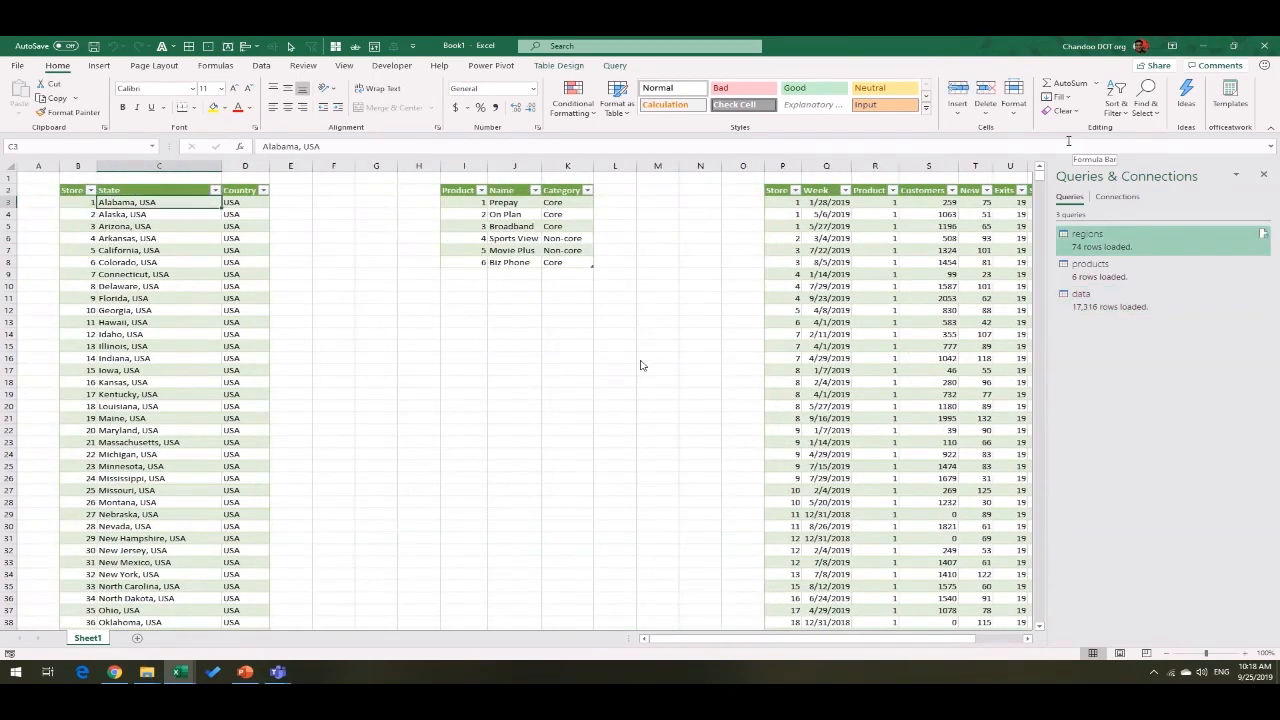
pyautogui.click(557, 66)
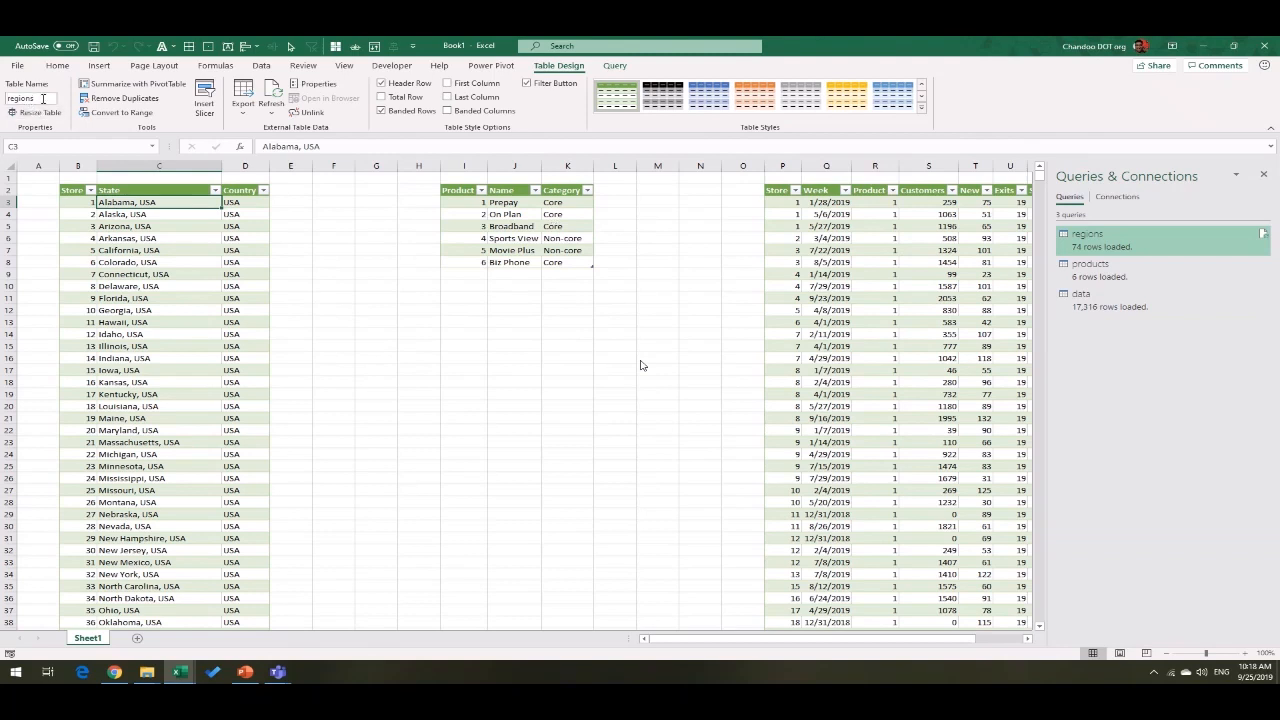
pyautogui.click(476, 227)
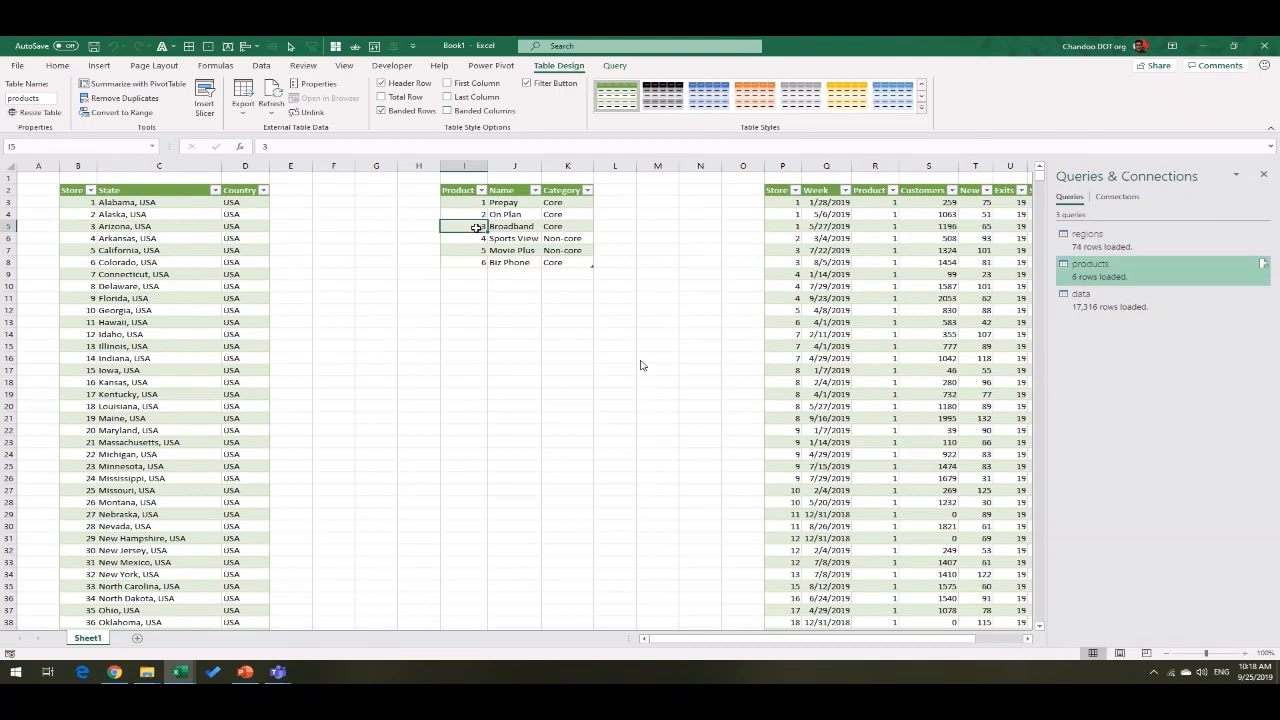
pyautogui.click(814, 288)
# Step: Enter the label Report Date in AC2, widen column AC to fit it, and enter 23-Sep-2019 in AD2
pyautogui.moveTo(924, 640); pyautogui.dragTo(1007, 641)
pyautogui.click(1027, 641)
pyautogui.click(1027, 641)
pyautogui.click(1027, 641)
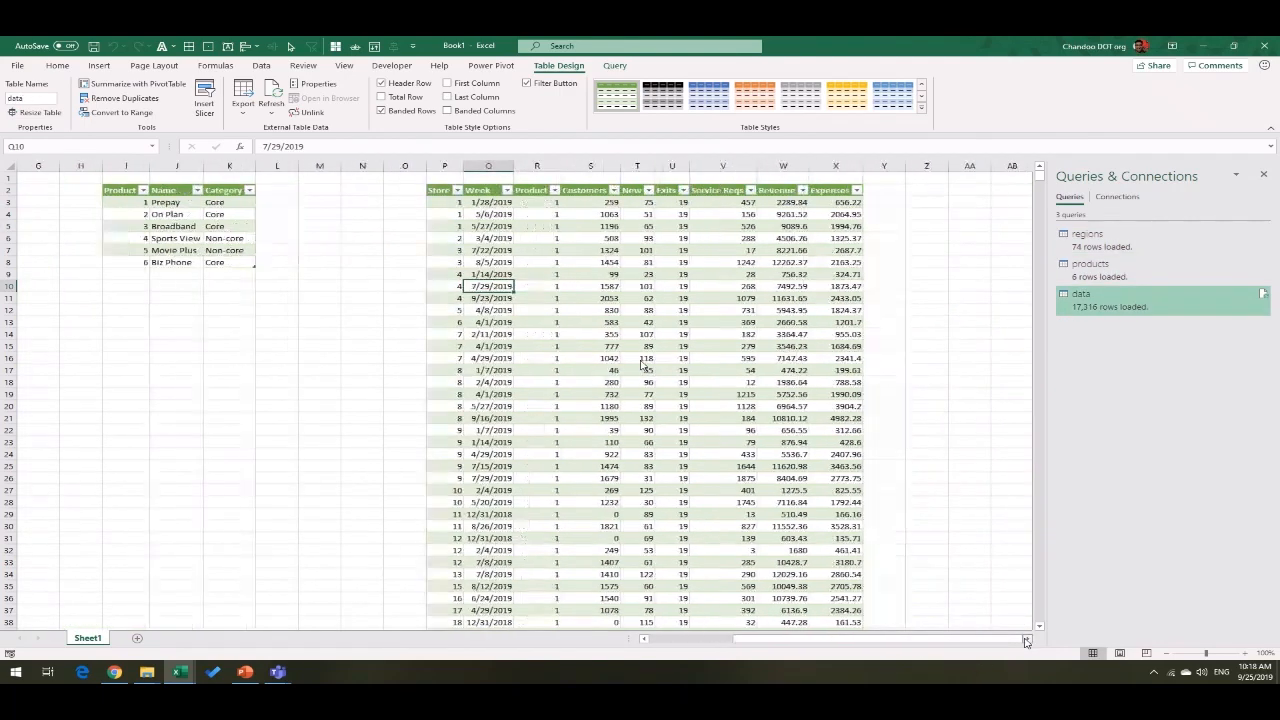
pyautogui.click(1027, 641)
pyautogui.click(1027, 641)
pyautogui.click(1027, 641)
pyautogui.click(1027, 641)
pyautogui.click(1027, 641)
pyautogui.click(1027, 641)
pyautogui.click(1027, 641)
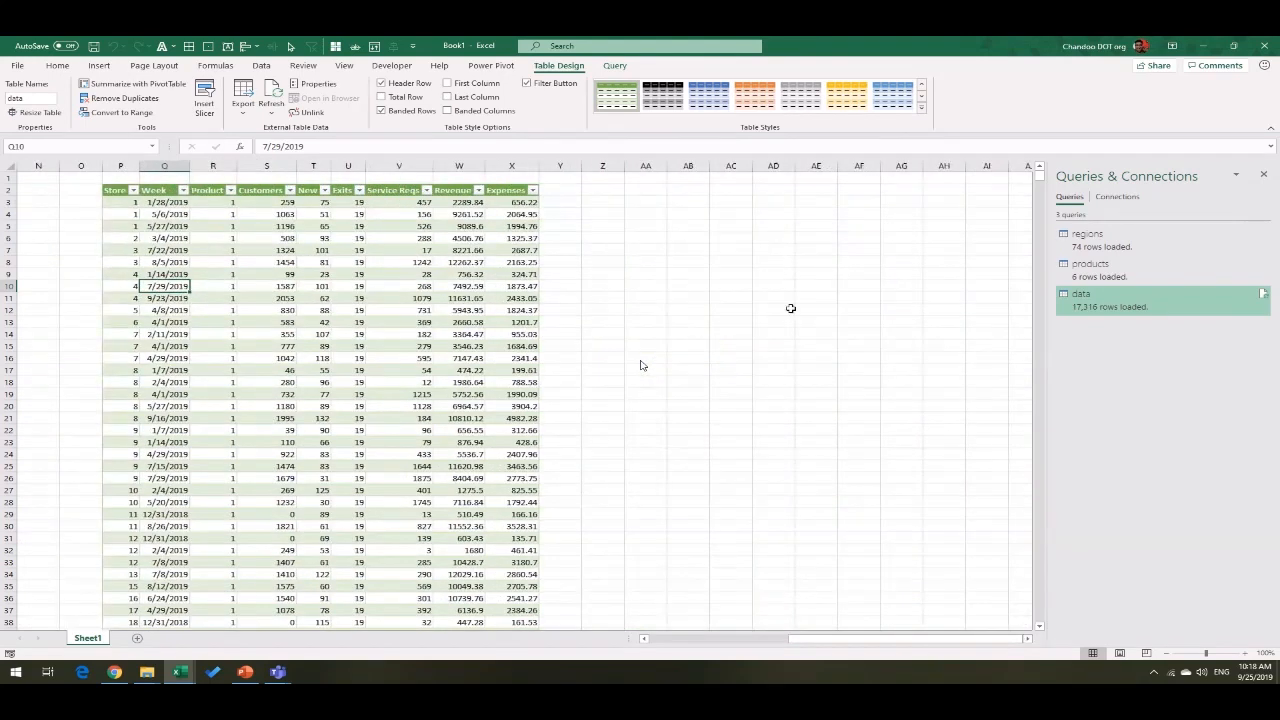
pyautogui.click(729, 193)
pyautogui.write('Report')
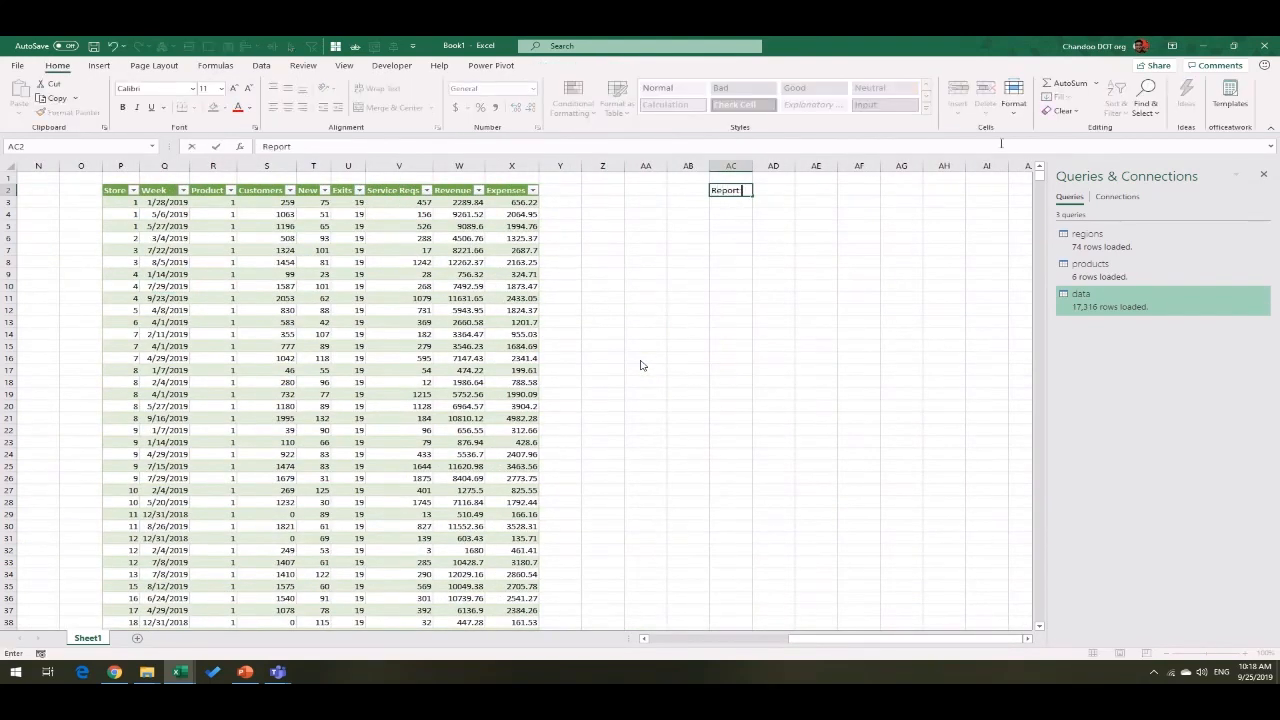
pyautogui.write(' Date')
pyautogui.press('Tab')
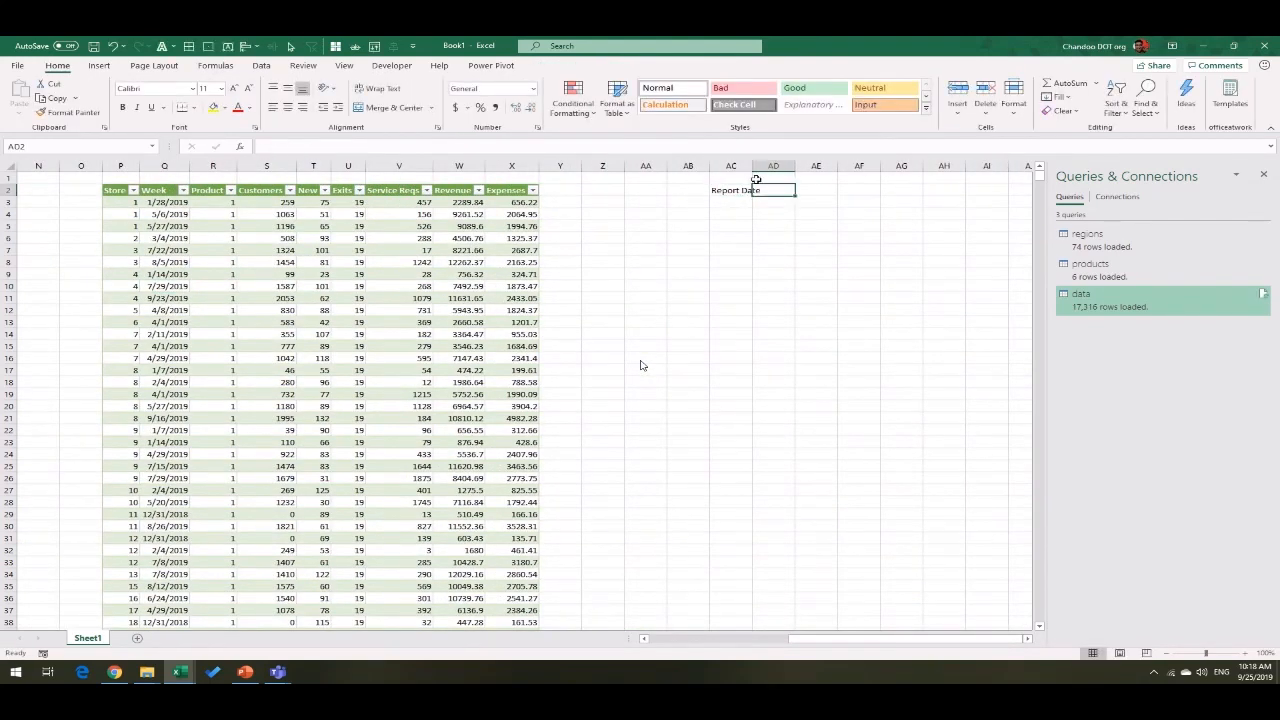
pyautogui.moveTo(752, 165); pyautogui.dragTo(799, 165)
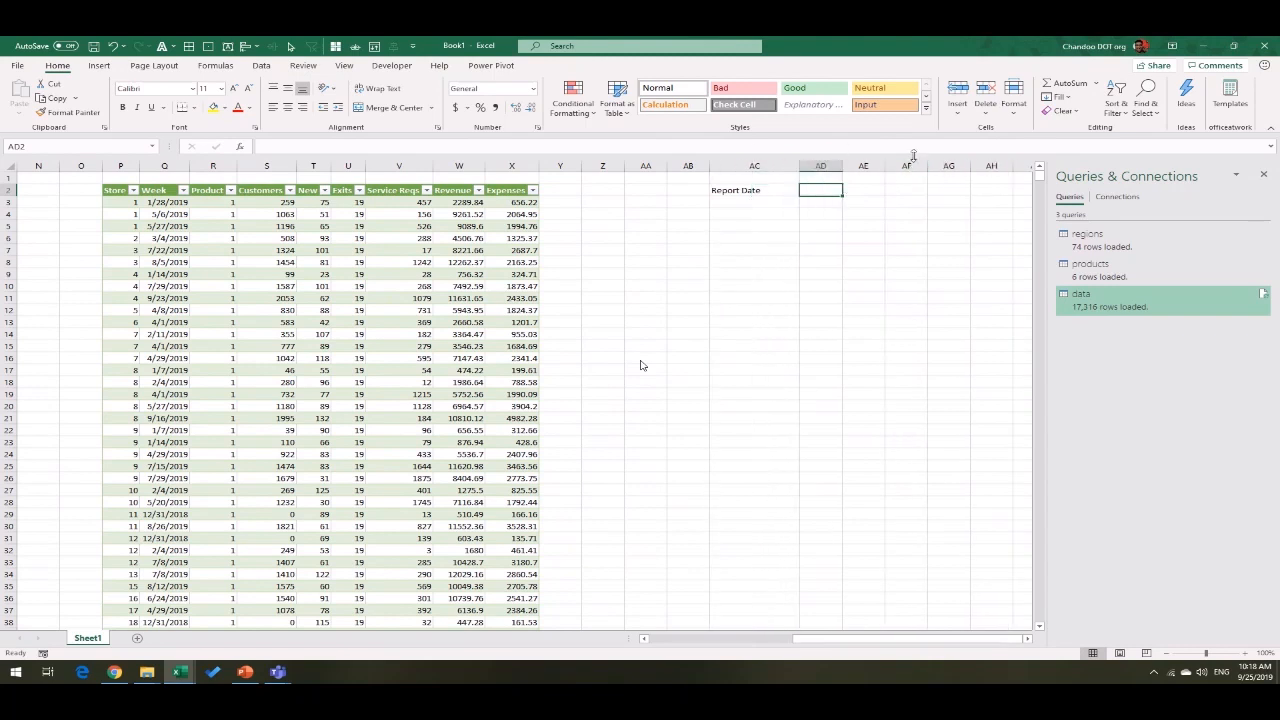
pyautogui.write('23-Sep-2019')
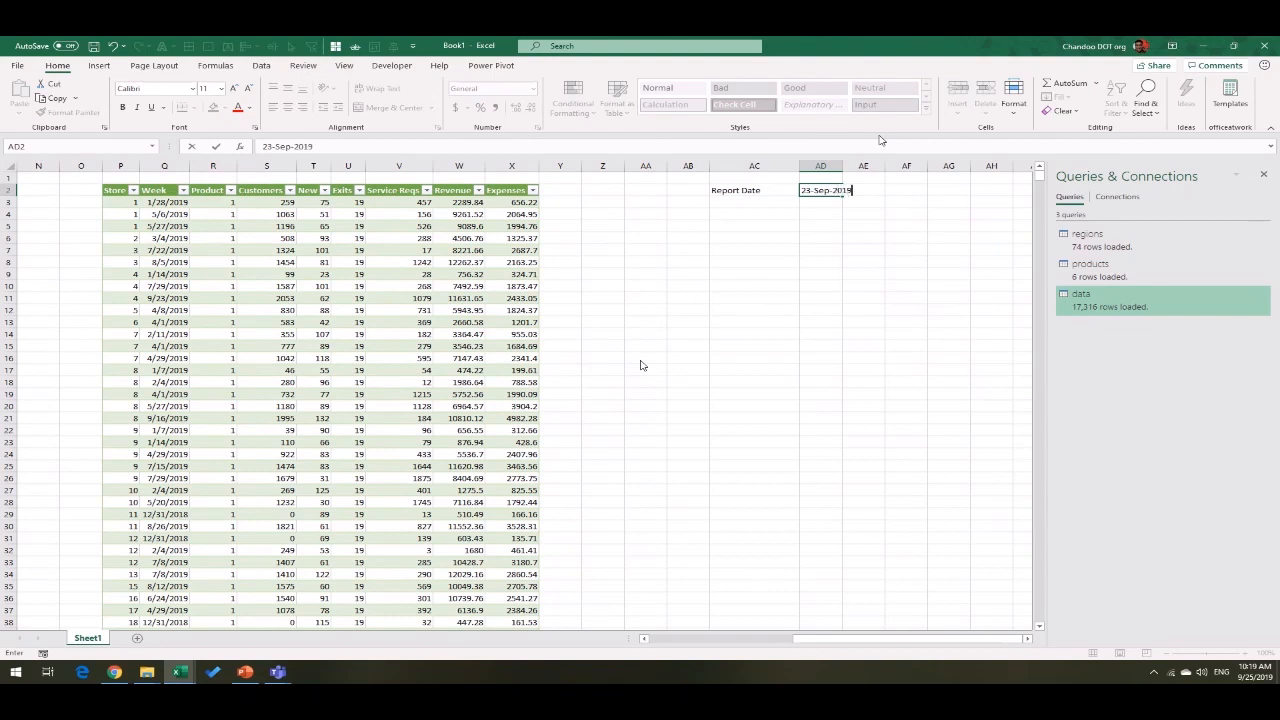
pyautogui.press('Return')
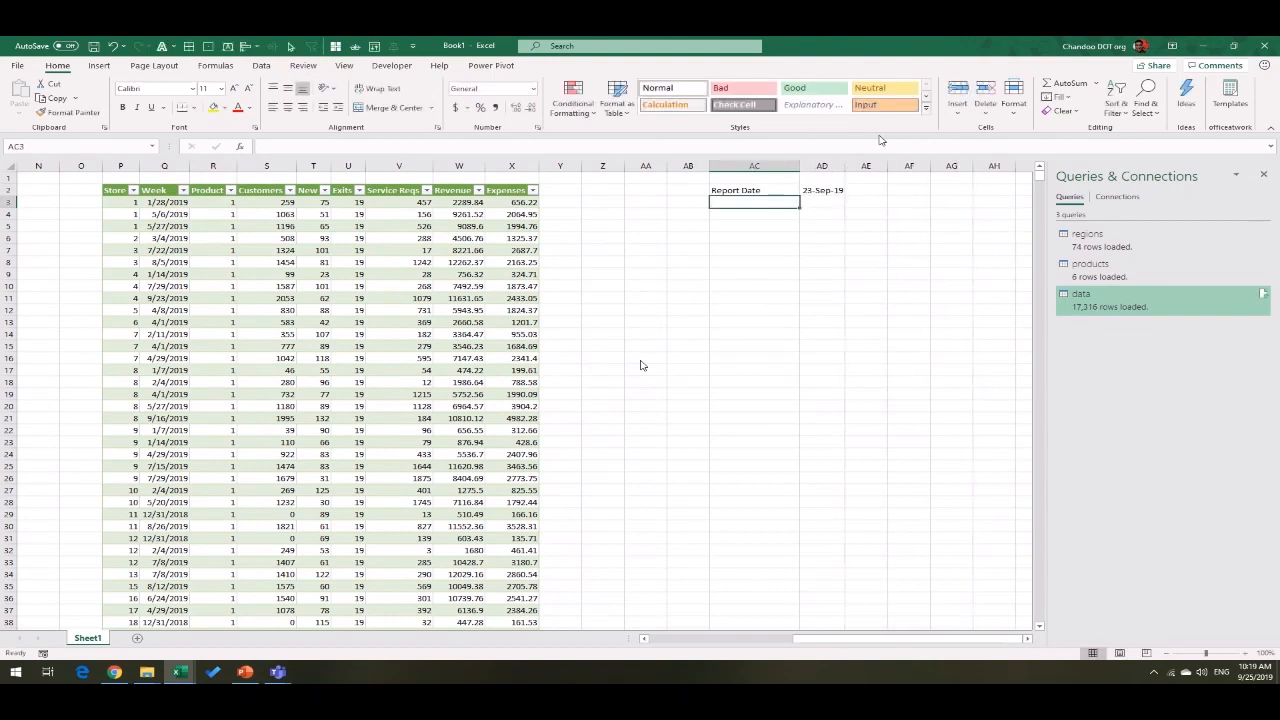
# Step: Name the report date cell AD2 report.date
pyautogui.click(820, 192)
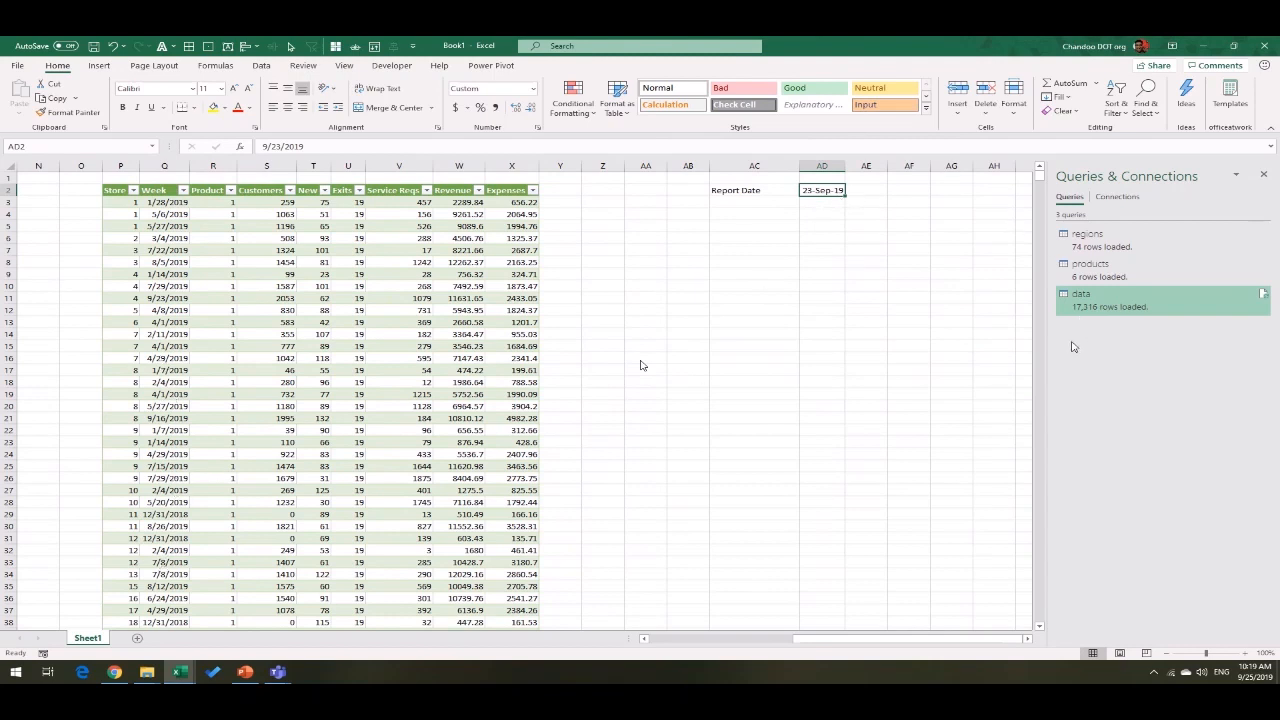
pyautogui.click(53, 147)
pyautogui.write('report.date')
# Step: Enter the label Start Date in AC3 and the formula =report.date-13*7 in AD3
pyautogui.click(731, 203)
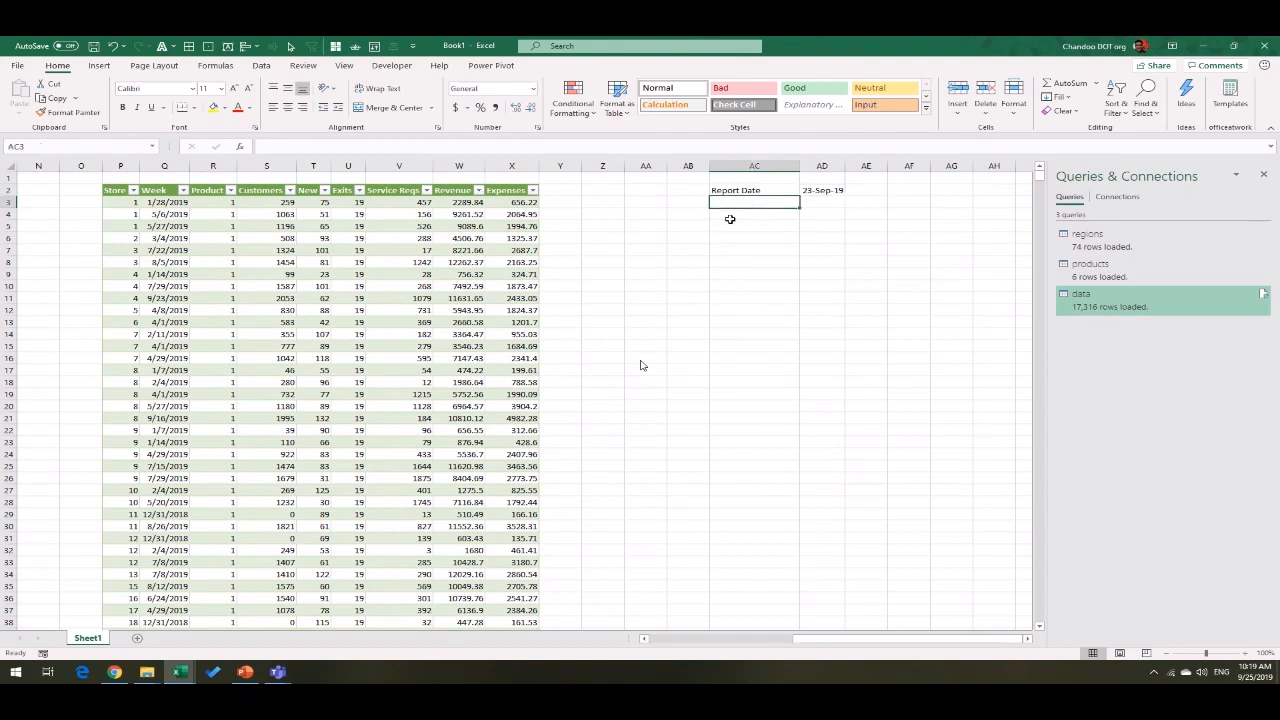
pyautogui.write('Start Da')
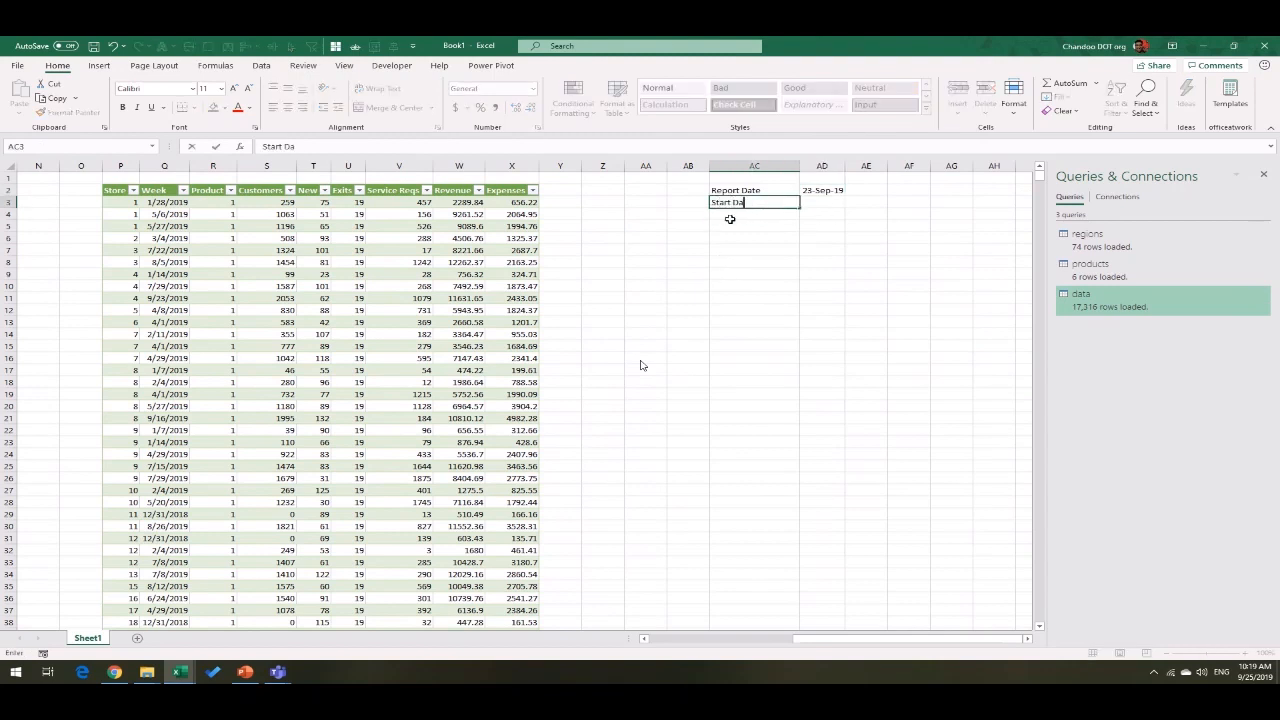
pyautogui.write('te')
pyautogui.press('Tab')
pyautogui.write('=report.date-13*7')
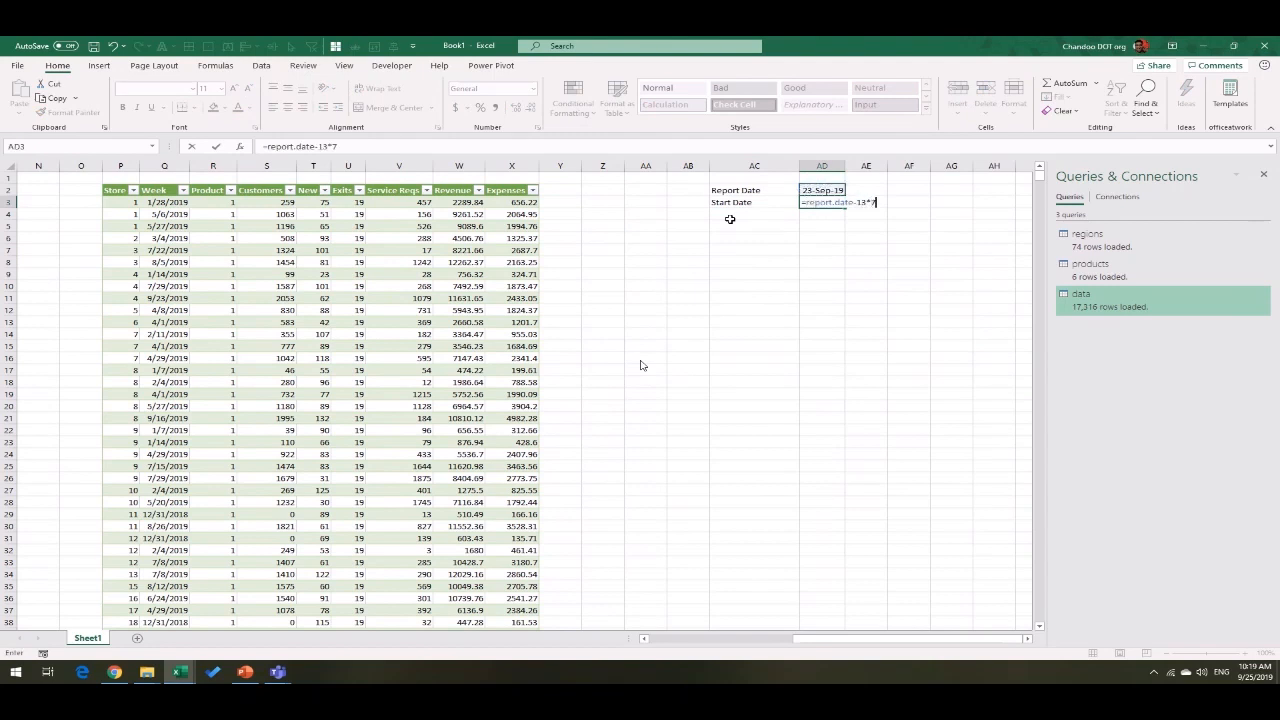
pyautogui.click(730, 219)
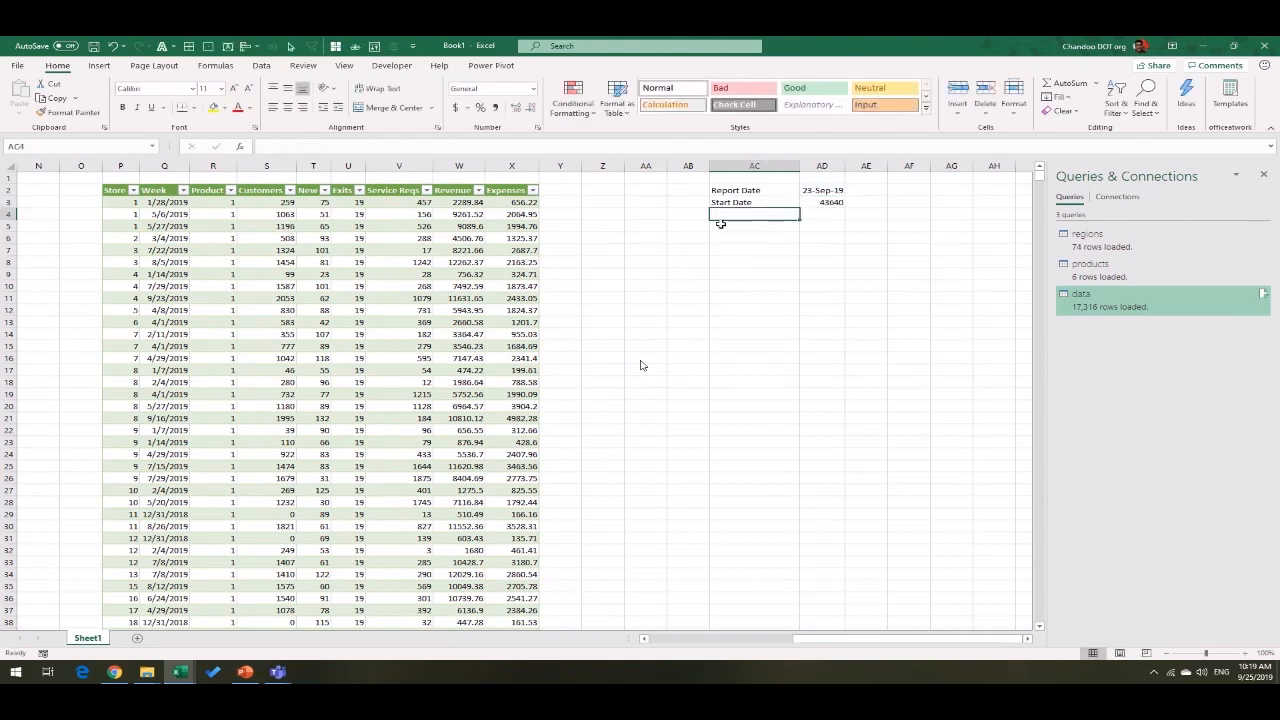
# Step: Copy the date format from the report date cell to the start date cell AD3 and slightly widen column AD
pyautogui.click(823, 203)
pyautogui.click(820, 192)
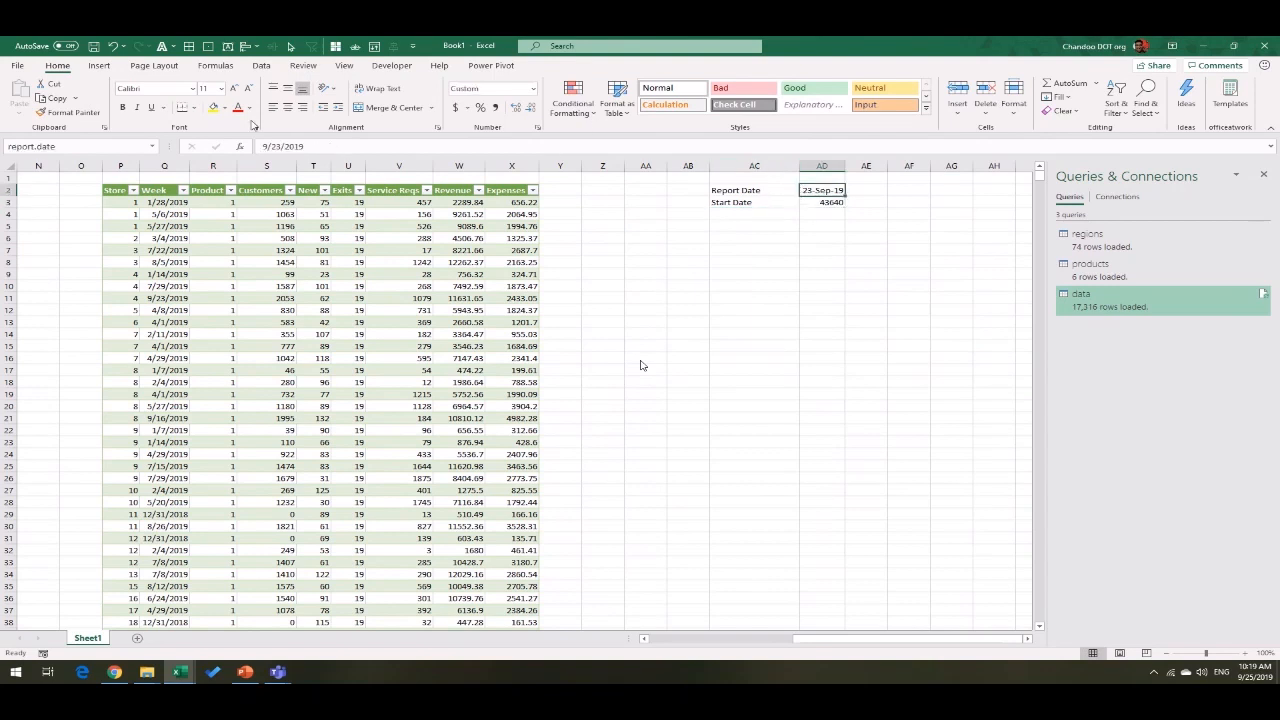
pyautogui.hotkey('alt', 'h')
pyautogui.press('f')
pyautogui.press('p')
pyautogui.click(825, 203)
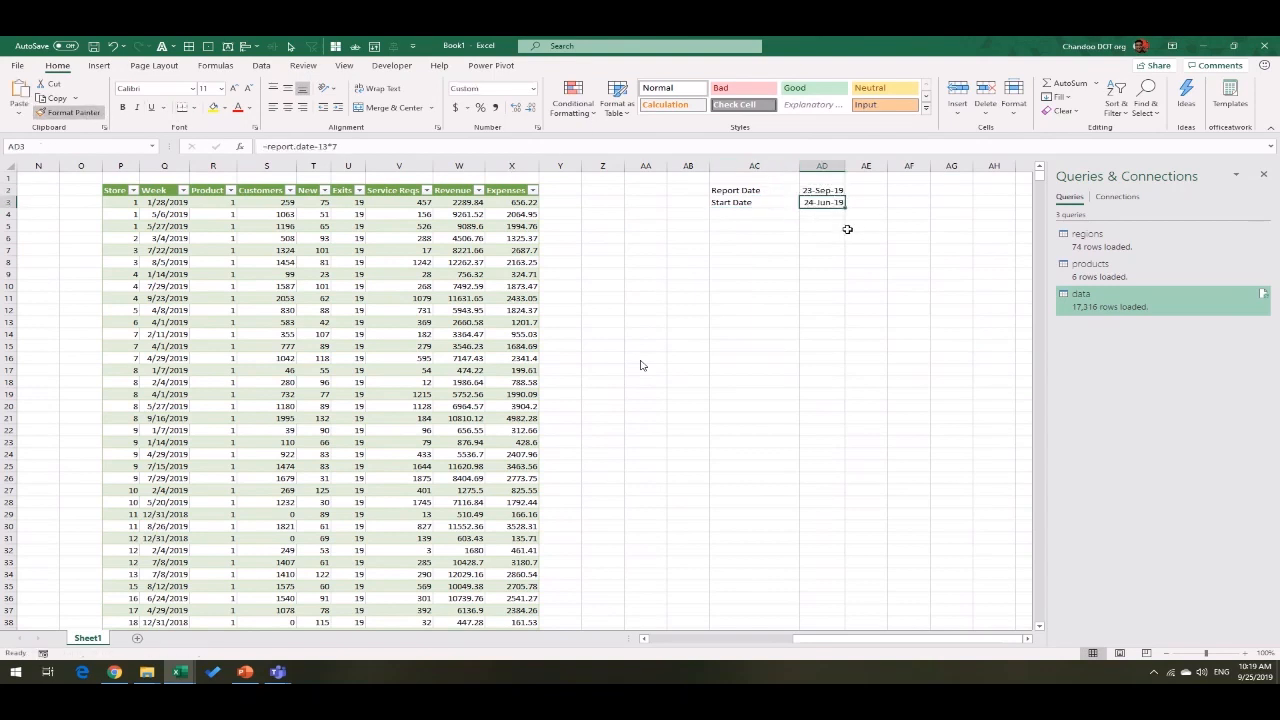
pyautogui.moveTo(845, 166); pyautogui.dragTo(857, 171)
# Step: Add the headers Week in AC6 and Date in AD6, and fill week numbers 1 to 13 down from AC7
pyautogui.click(745, 238)
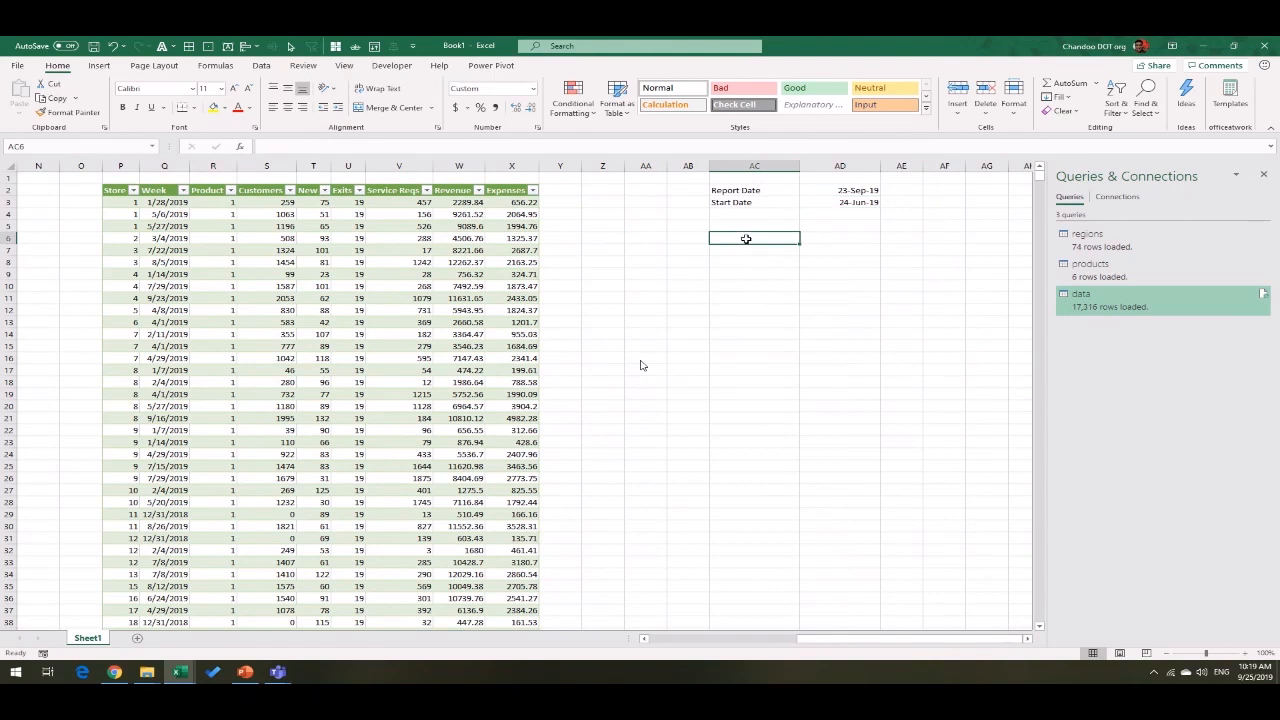
pyautogui.write('Week')
pyautogui.press('Tab')
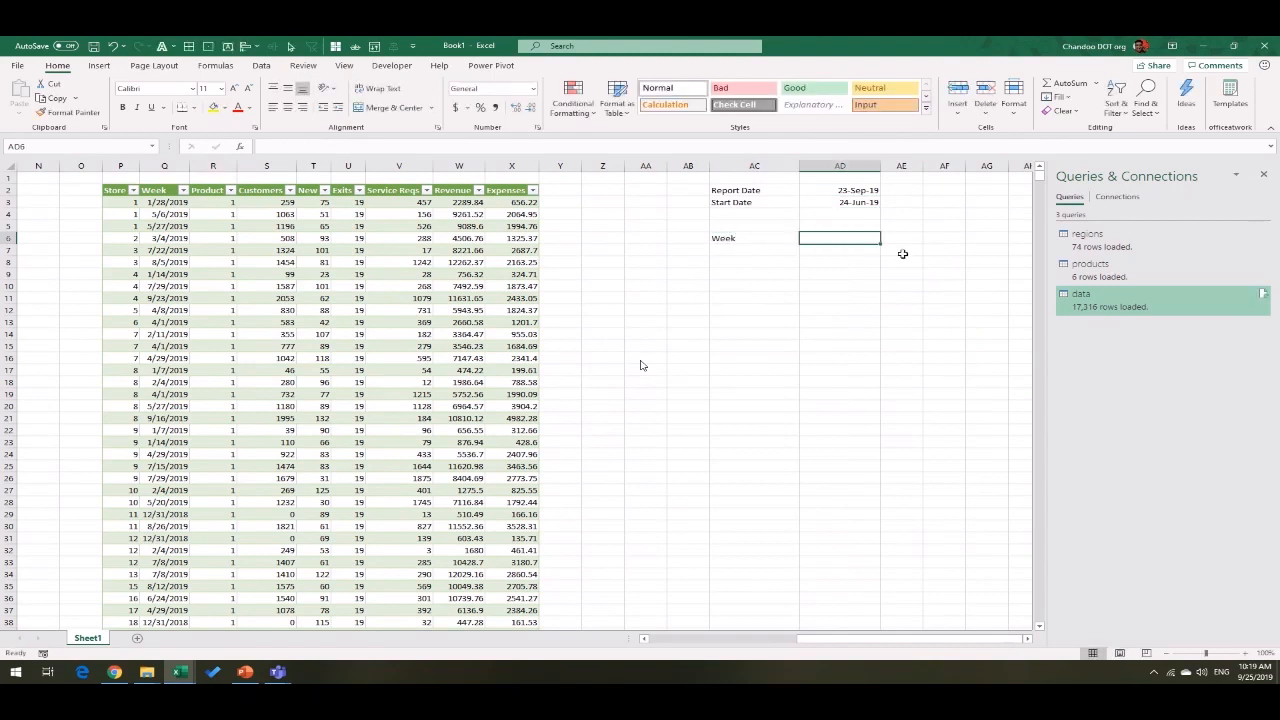
pyautogui.write('Date')
pyautogui.press('Return')
pyautogui.write('1')
pyautogui.hotkey('ctrl', 'Return')
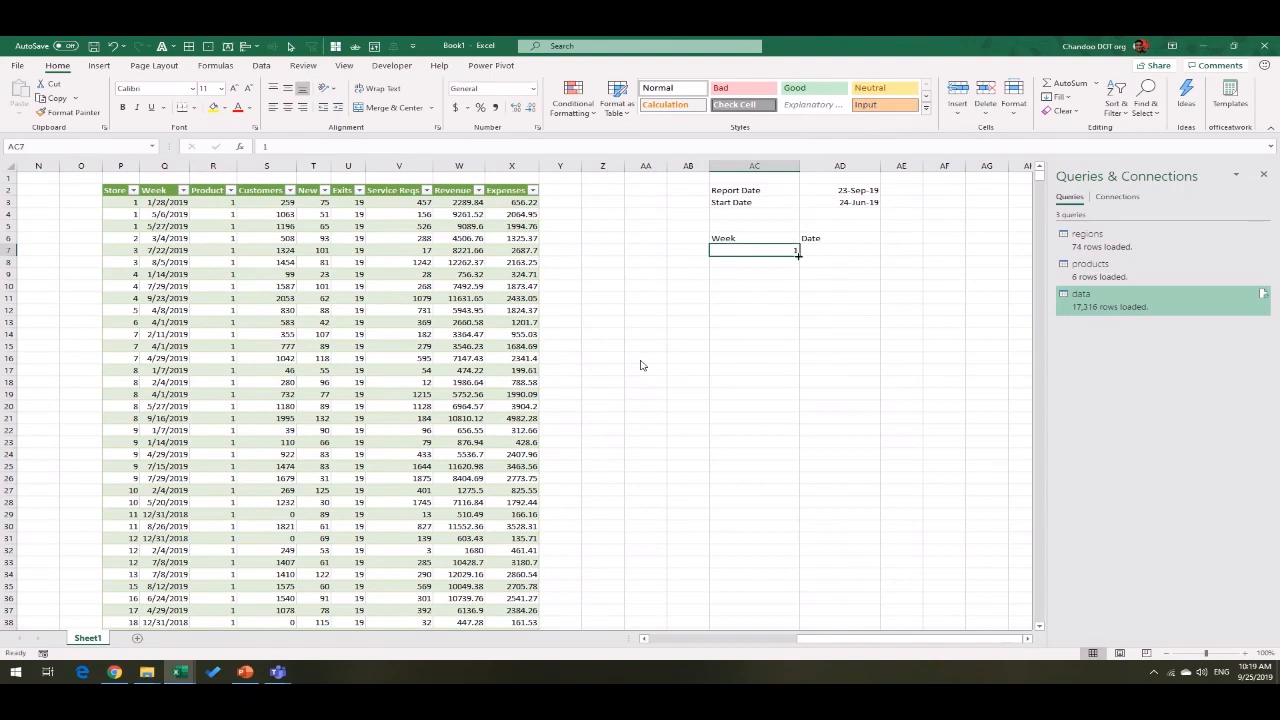
pyautogui.moveTo(799, 256); pyautogui.dragTo(797, 401)
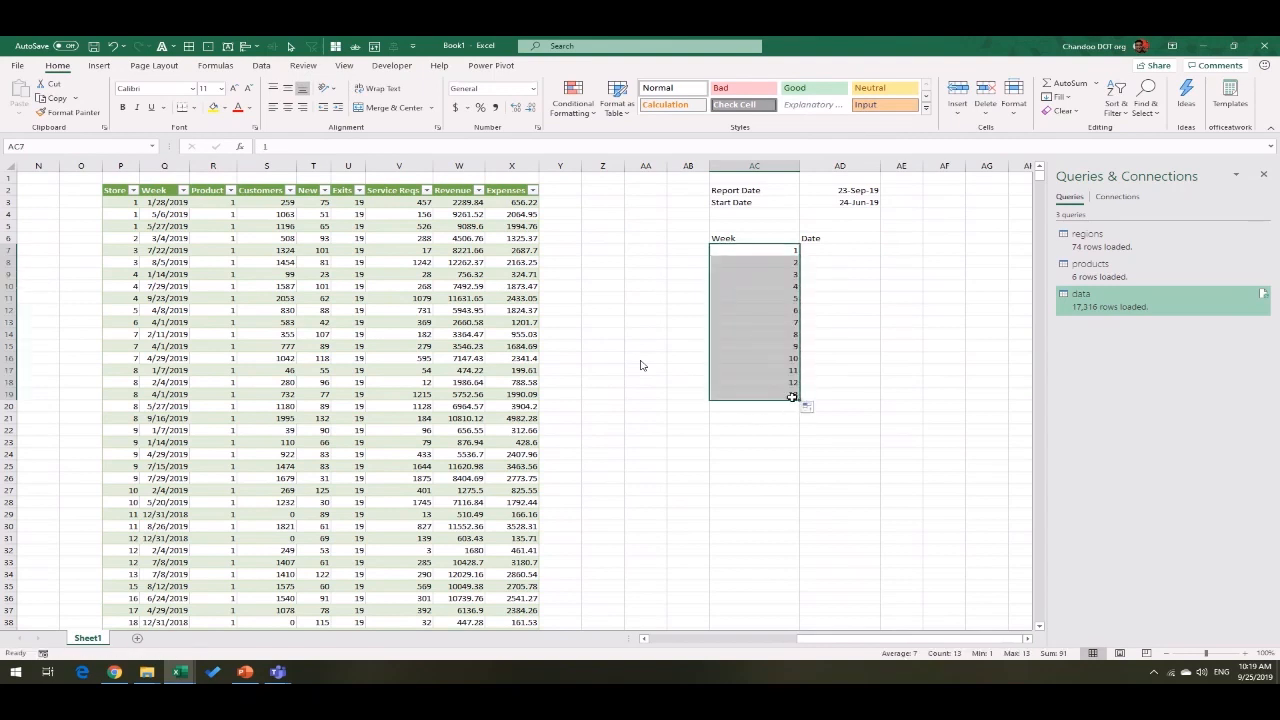
pyautogui.click(836, 251)
pyautogui.write('=')
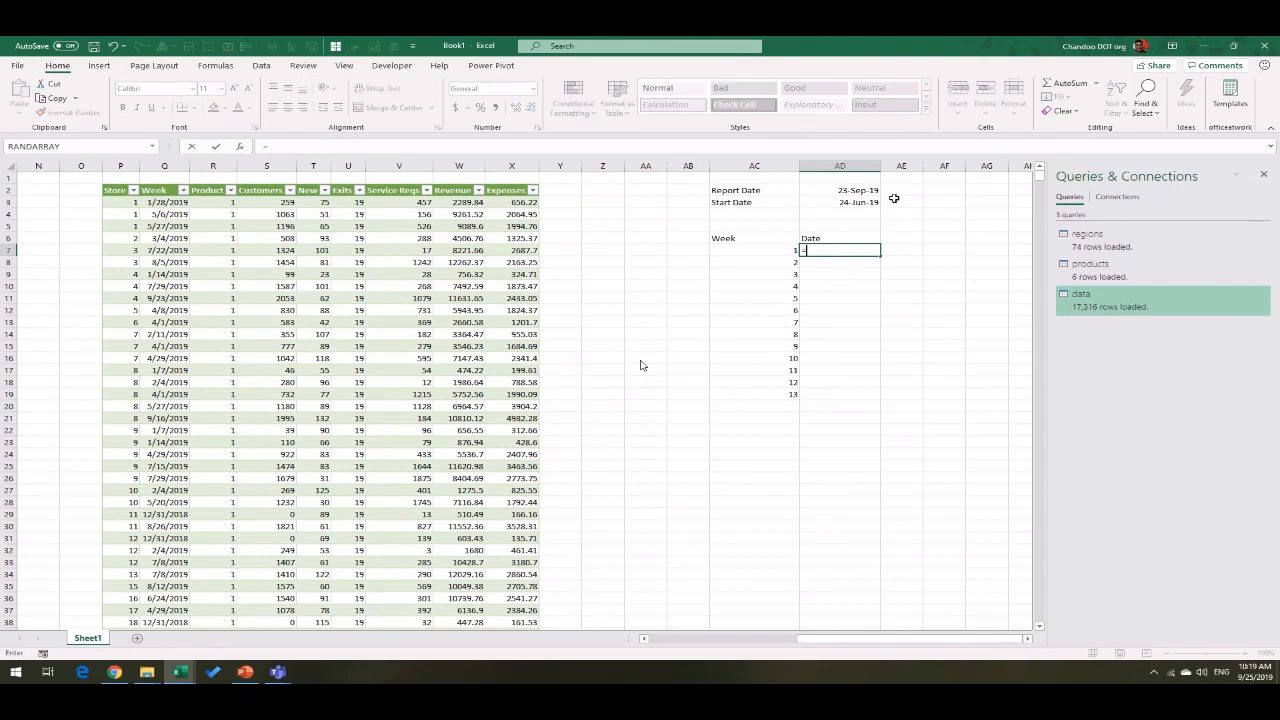
pyautogui.press('Up')
pyautogui.press('Up')
pyautogui.press('Up')
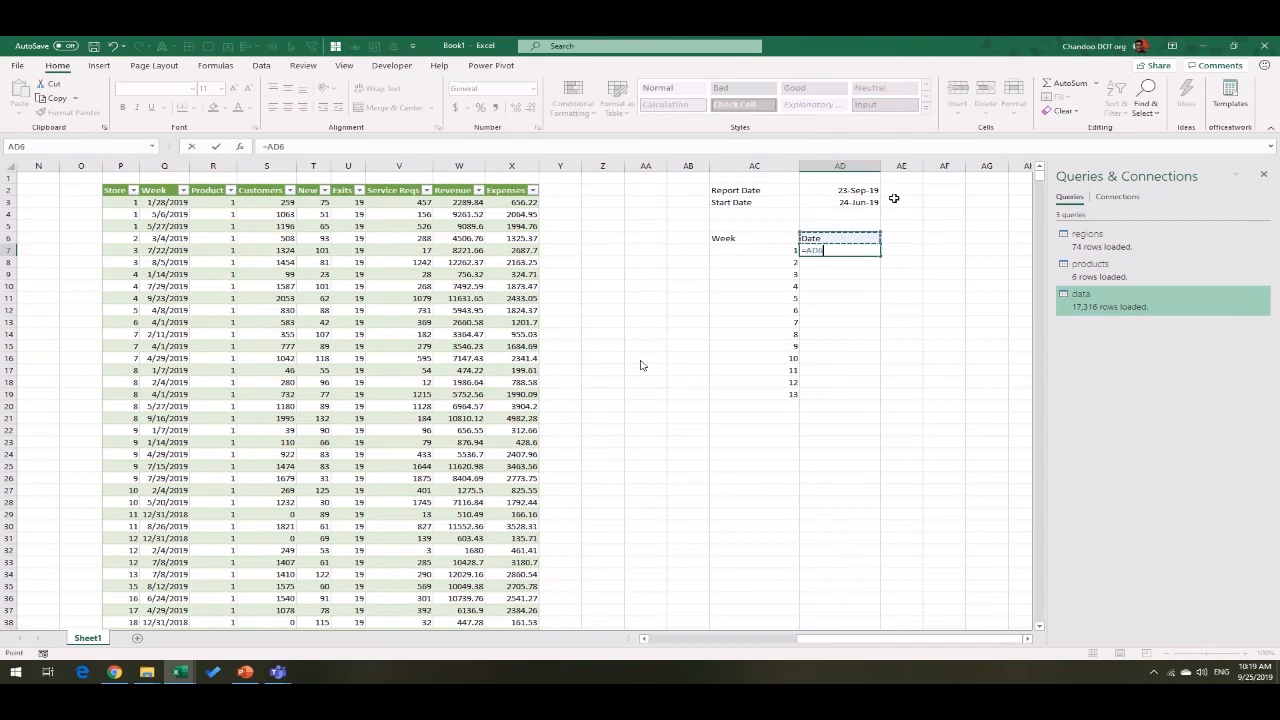
pyautogui.press('Escape')
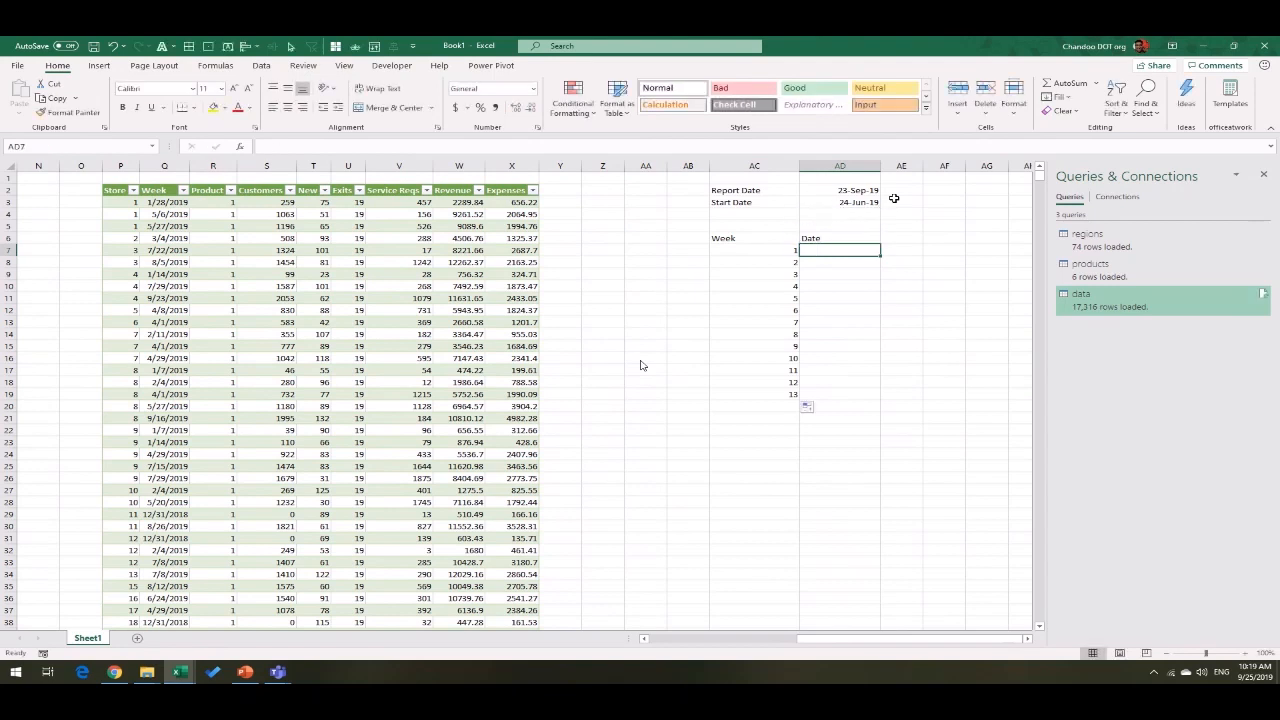
# Step: Enter =$AD$3+(AC7-1)*7 in AD7 and fill it down the Date column to week 13
pyautogui.write('=')
pyautogui.press('Up')
pyautogui.press('Up')
pyautogui.press('Up')
pyautogui.press('Up')
pyautogui.press('F4')
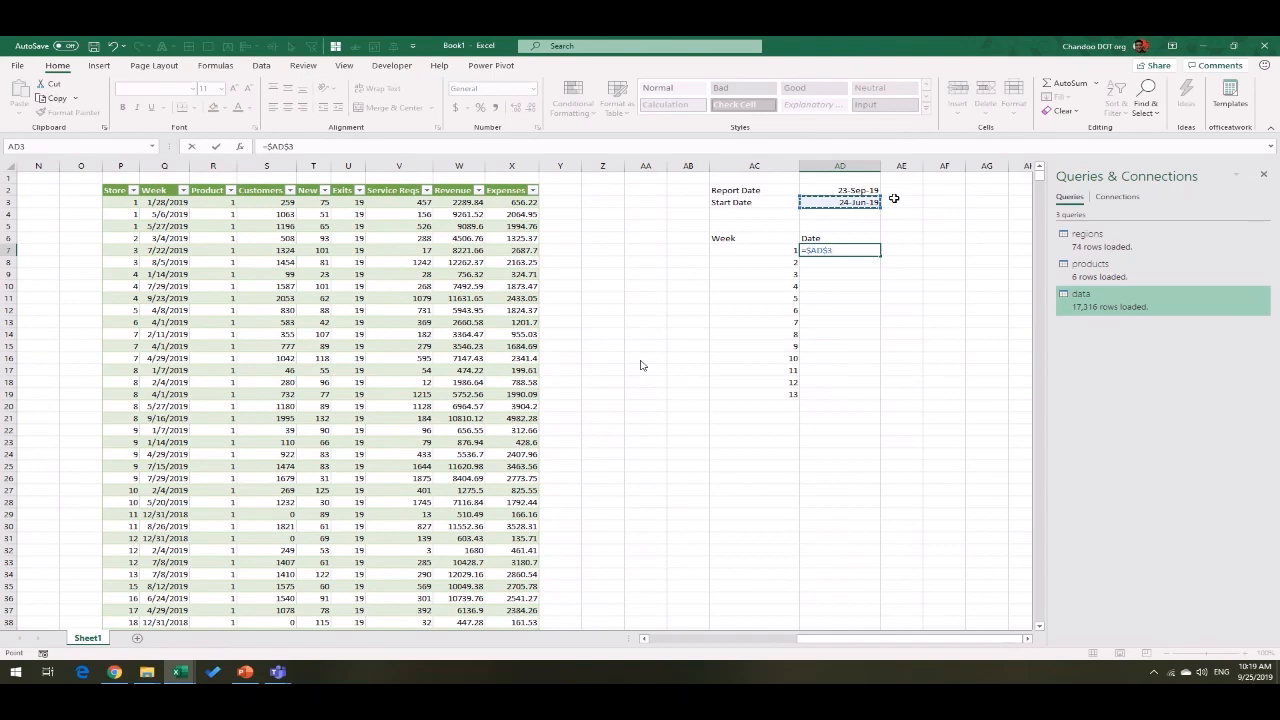
pyautogui.write('+(')
pyautogui.press('Left')
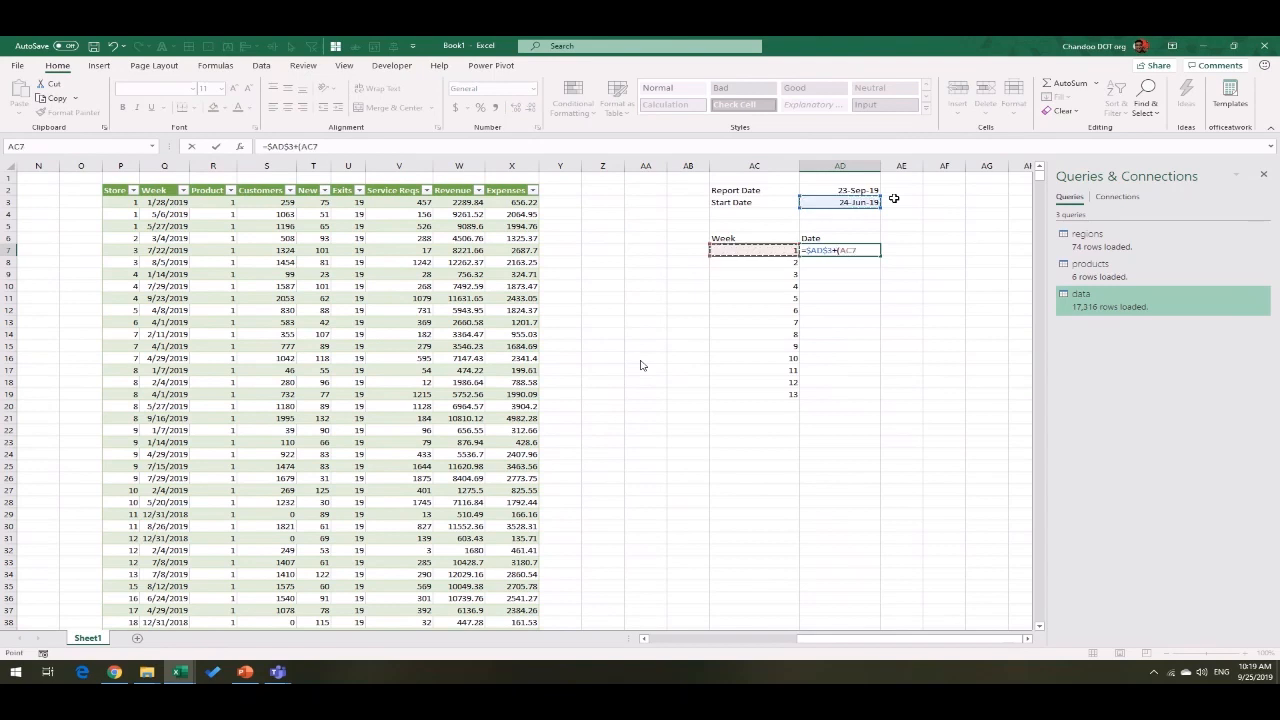
pyautogui.write('-1)*7')
pyautogui.hotkey('ctrl', 'Return')
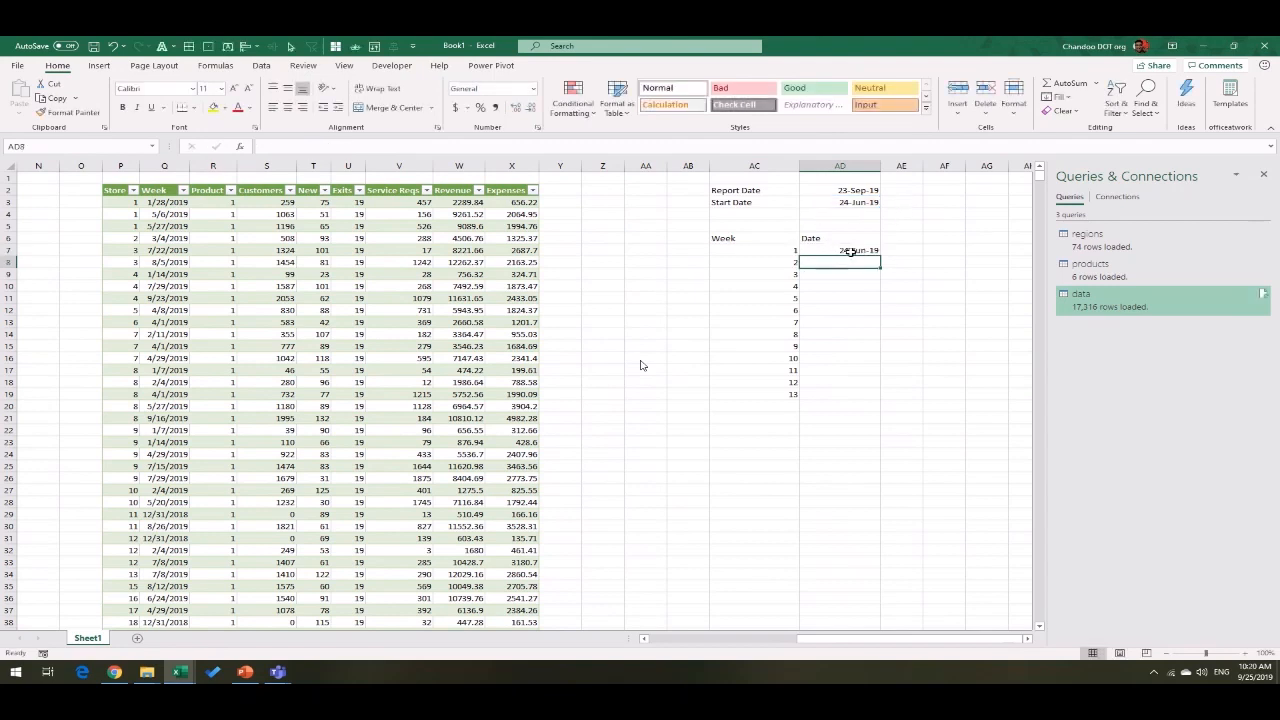
pyautogui.doubleClick(882, 255)
pyautogui.click(912, 371)
pyautogui.click(854, 395)
# Step: Change the AD7 formula to =$AD$3+(AC7)*7 and refill it down the Date column to week 13
pyautogui.click(867, 251)
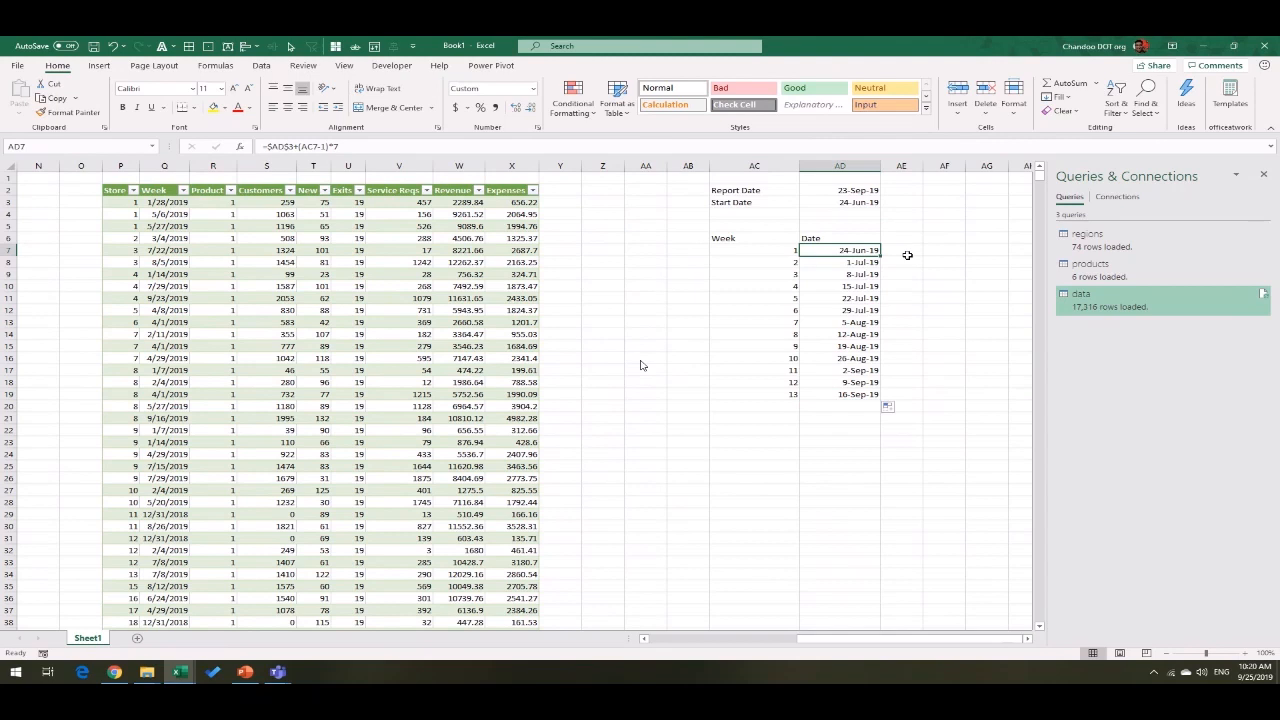
pyautogui.press('F2')
pyautogui.doubleClick(861, 250)
pyautogui.write('0')
pyautogui.press('Return')
pyautogui.click(861, 251)
pyautogui.doubleClick(881, 257)
pyautogui.click(943, 335)
pyautogui.click(850, 386)
pyautogui.click(847, 402)
pyautogui.click(847, 396)
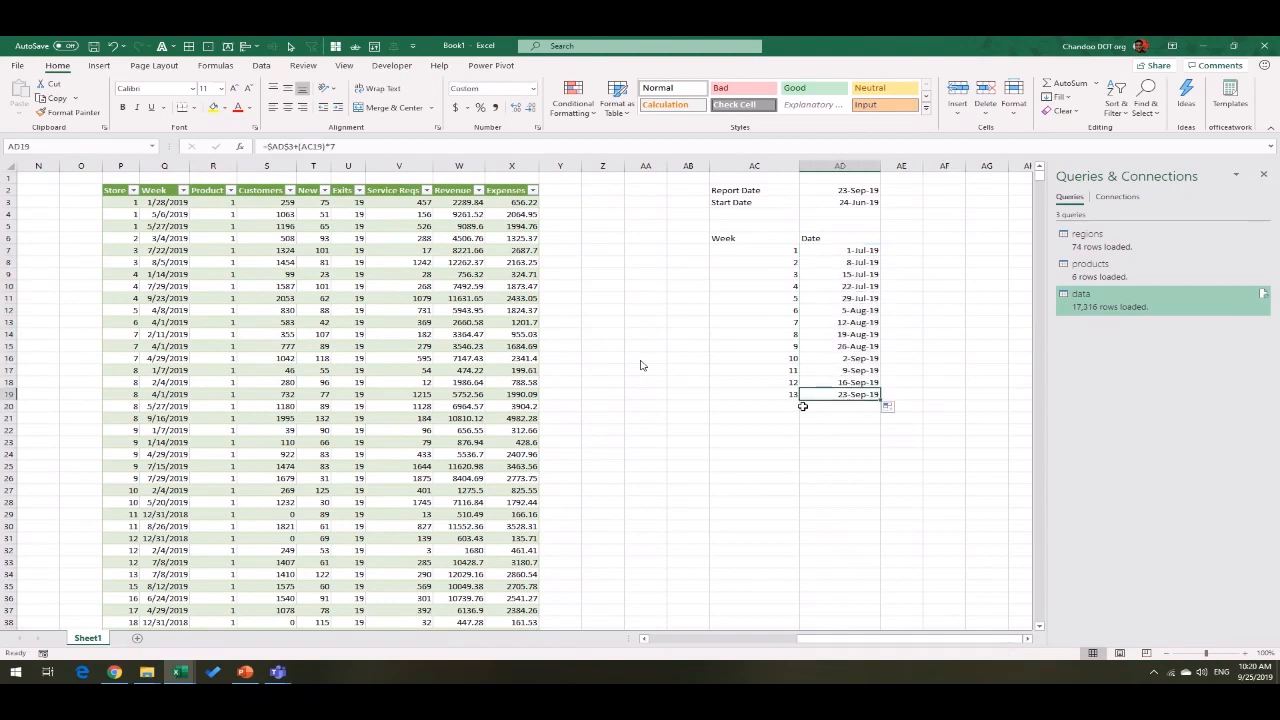
# Step: Convert the Week and Date range AC6:AD19 into a table and name it cale
pyautogui.moveTo(735, 238); pyautogui.dragTo(848, 395)
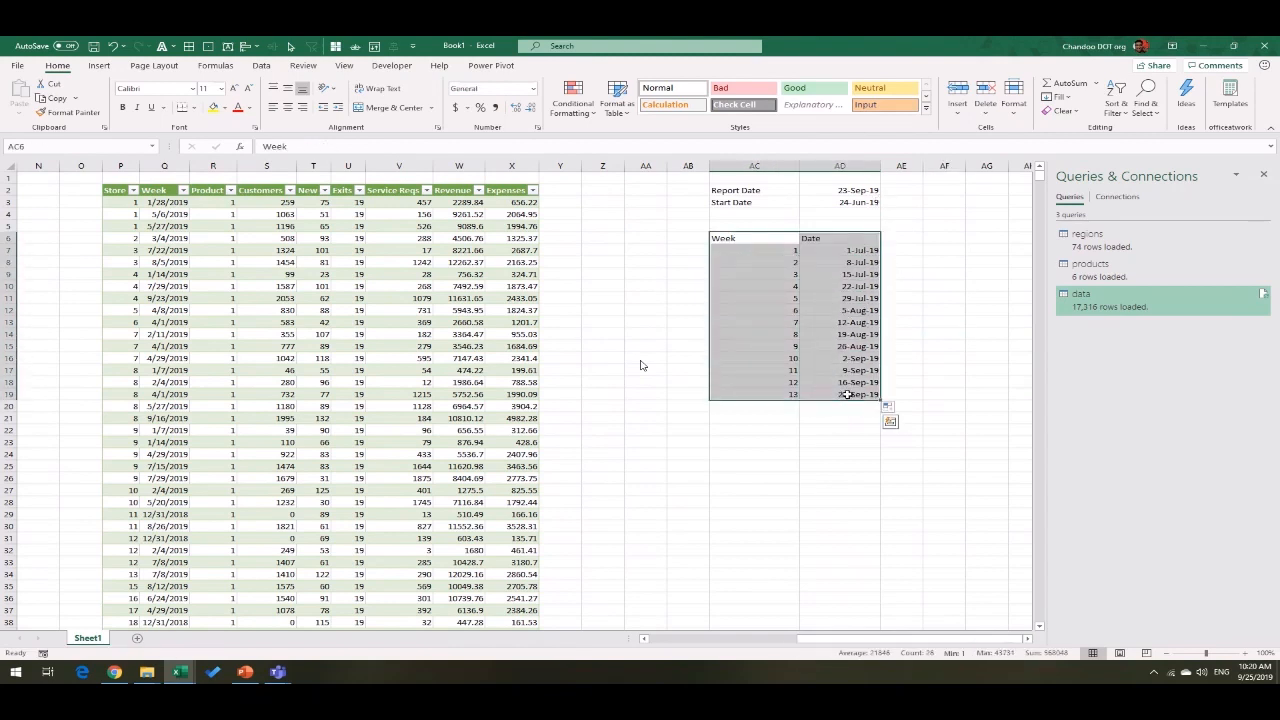
pyautogui.hotkey('ctrl', 't')
pyautogui.press('Return')
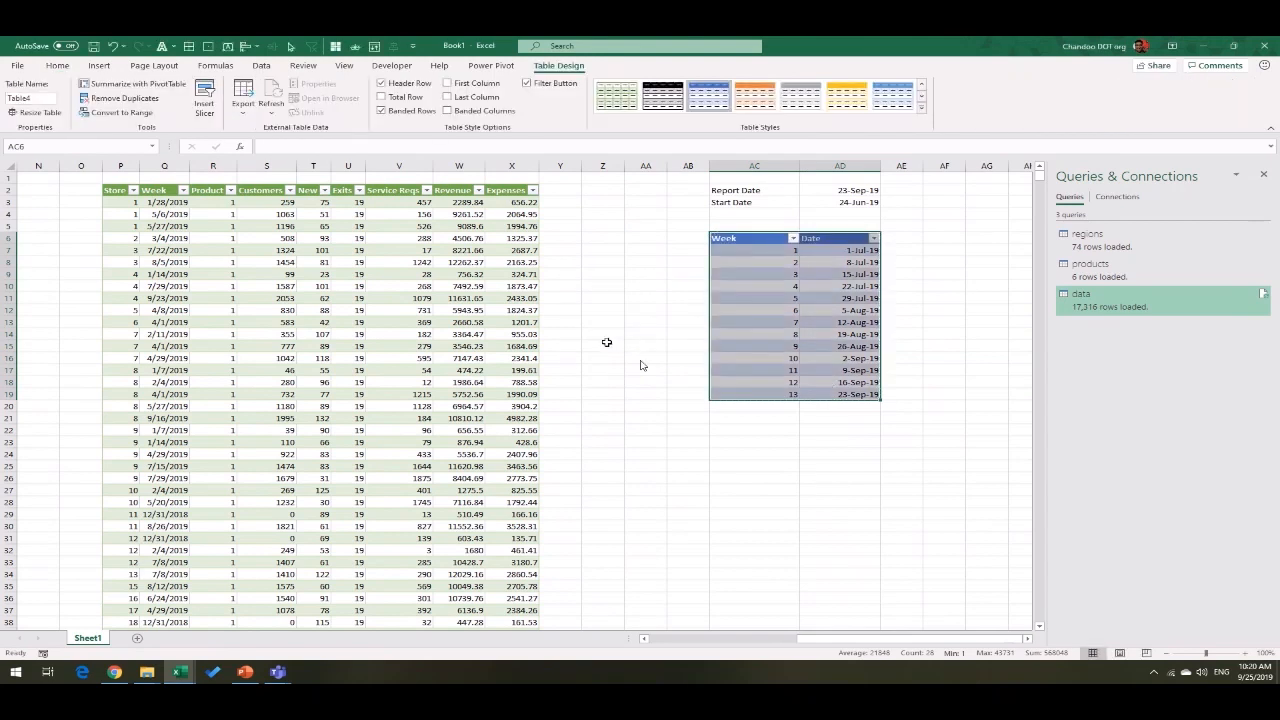
pyautogui.click(52, 99)
pyautogui.write('cale')
pyautogui.press('Return')
pyautogui.click(739, 346)
# Step: Create a relationship from the Store column of the data model's data table to Store in its regions table
pyautogui.click(330, 347)
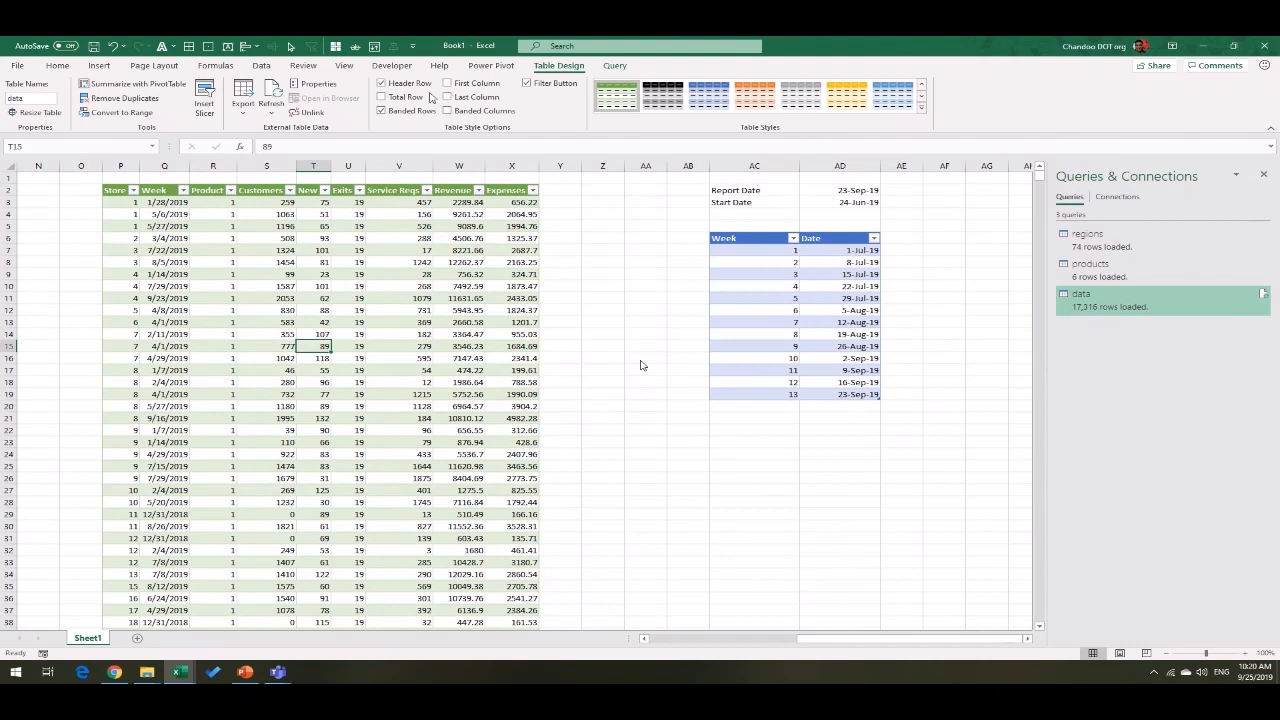
pyautogui.click(274, 70)
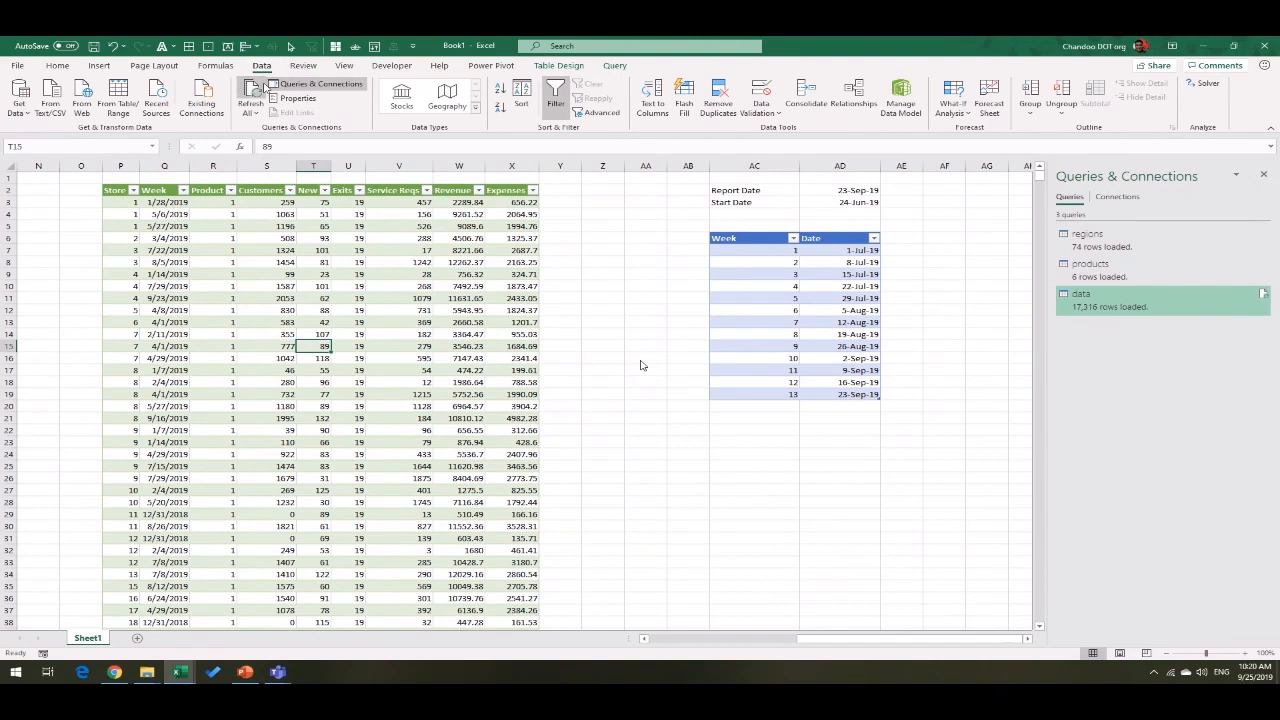
pyautogui.click(855, 105)
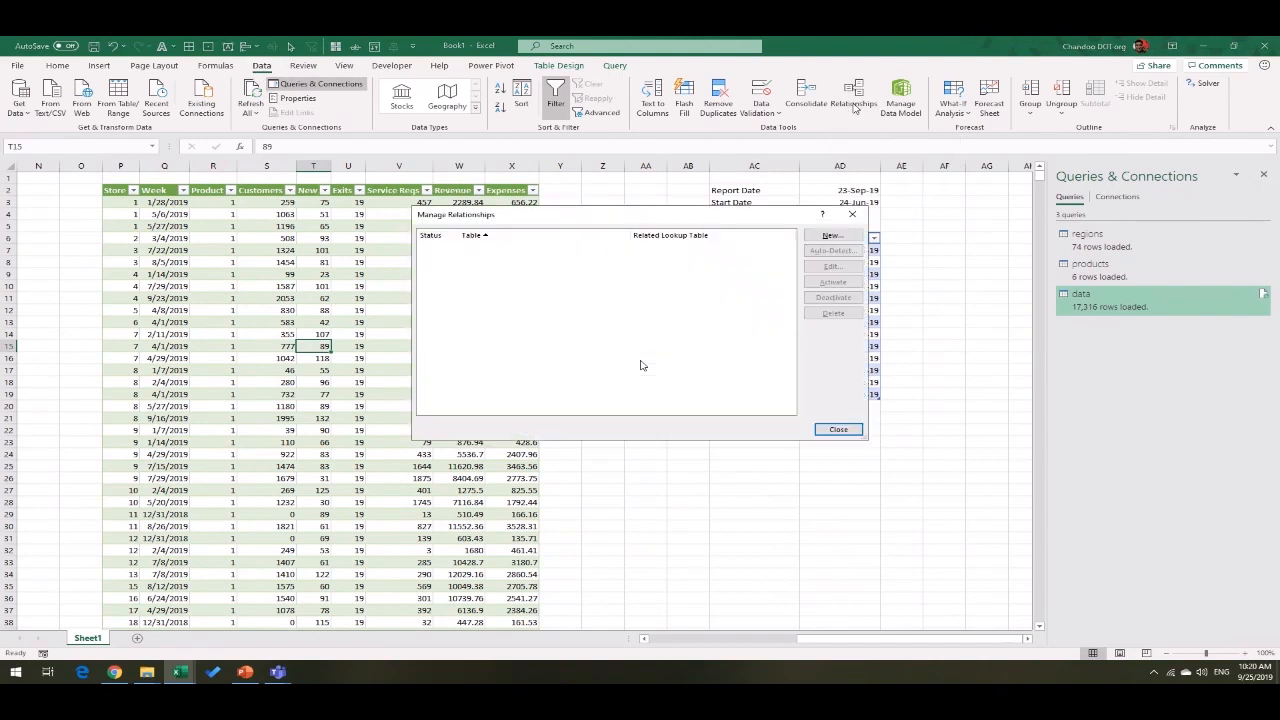
pyautogui.moveTo(534, 222); pyautogui.dragTo(797, 267)
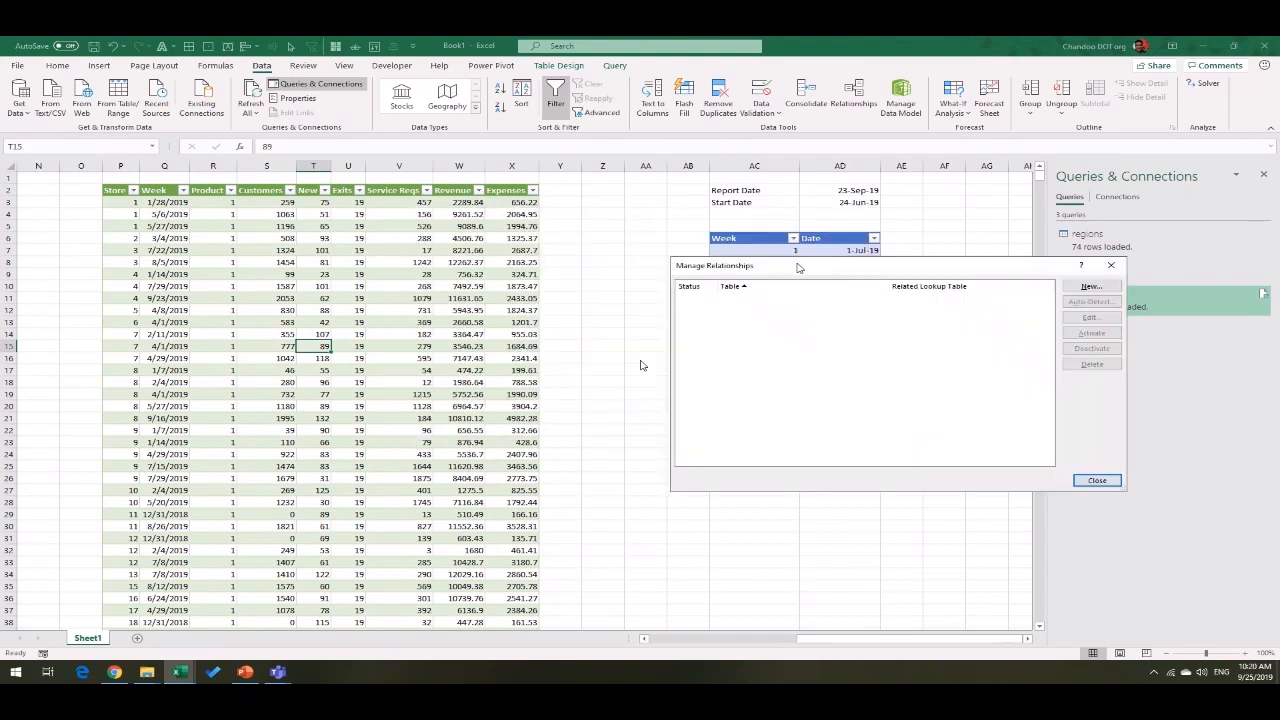
pyautogui.click(1088, 288)
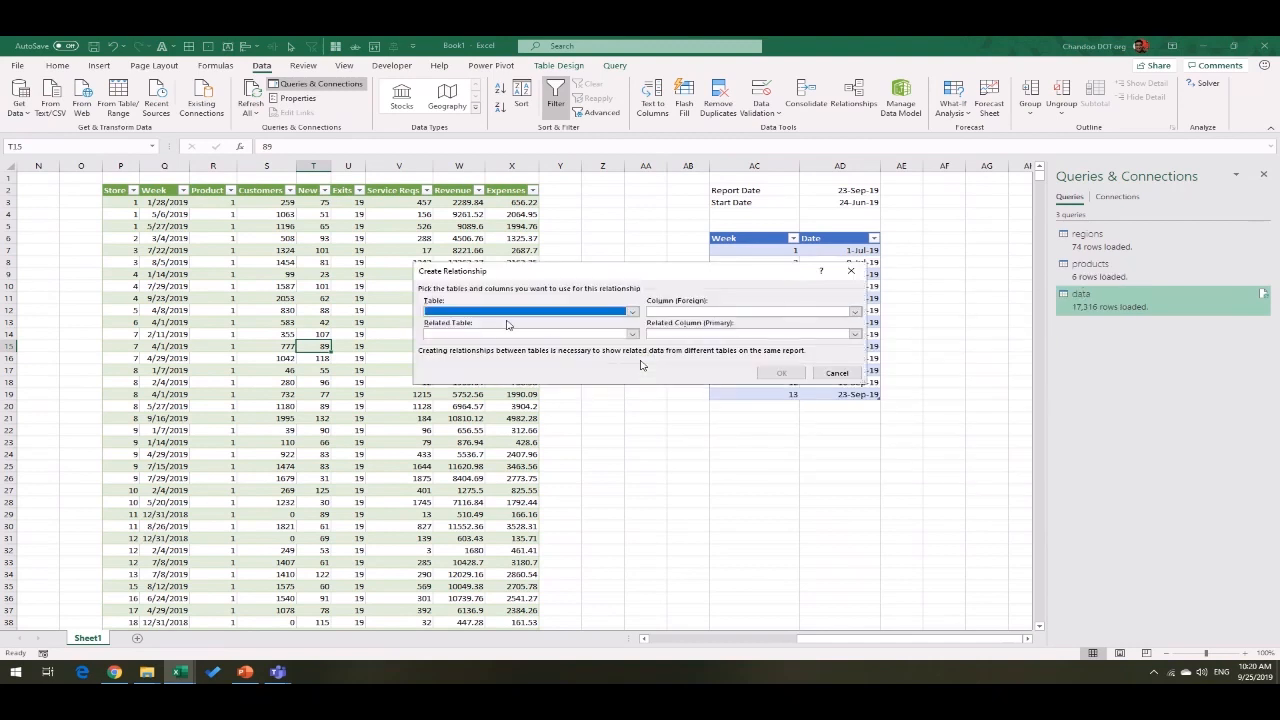
pyautogui.click(518, 312)
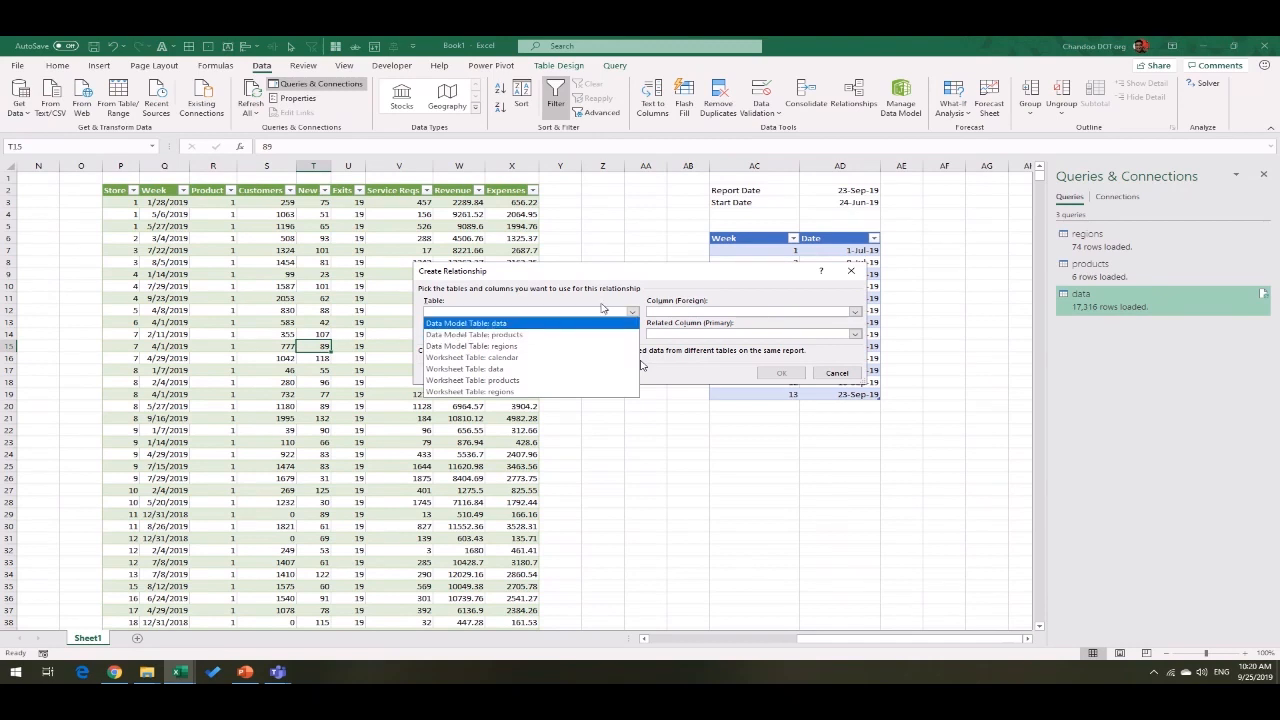
pyautogui.click(520, 325)
pyautogui.click(737, 313)
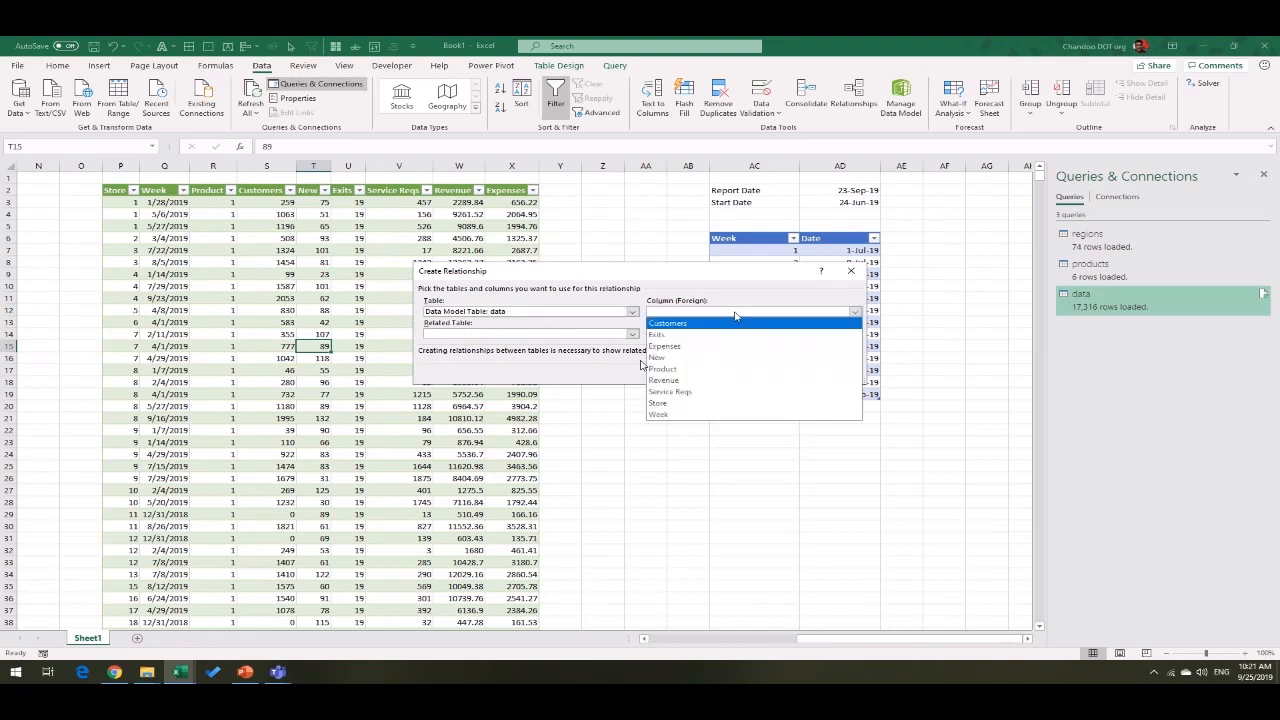
pyautogui.click(707, 404)
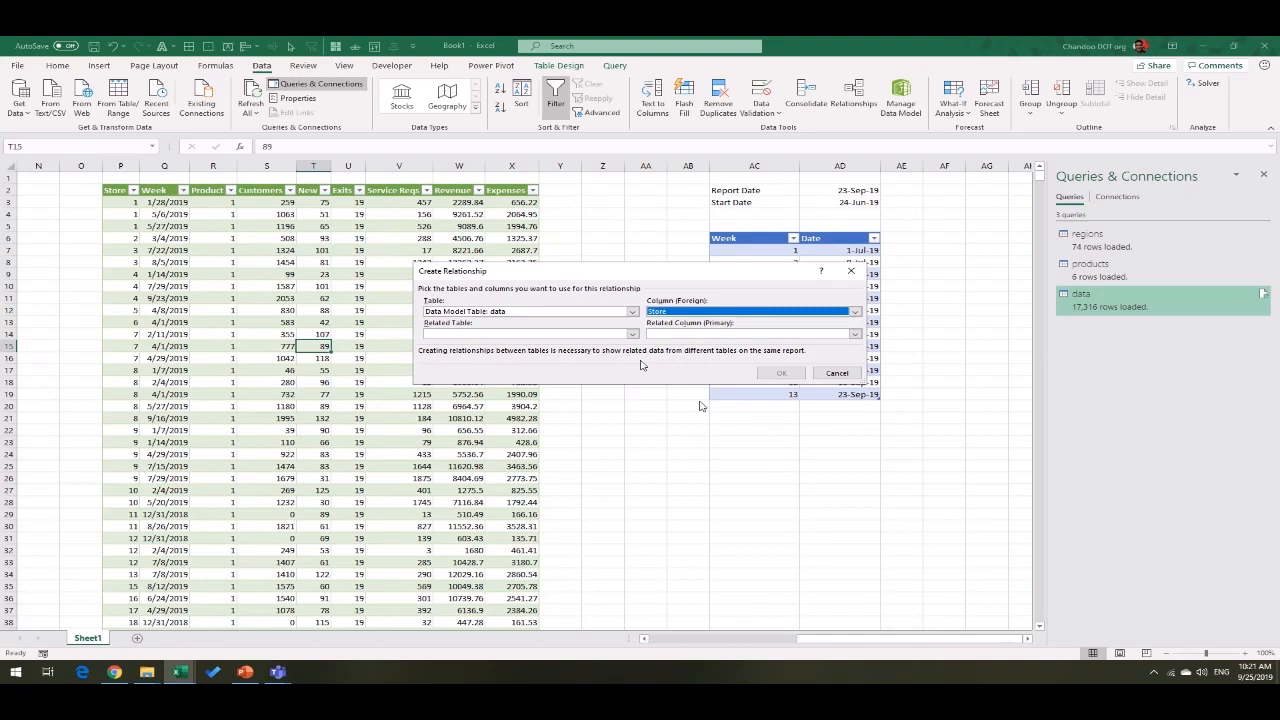
pyautogui.click(590, 337)
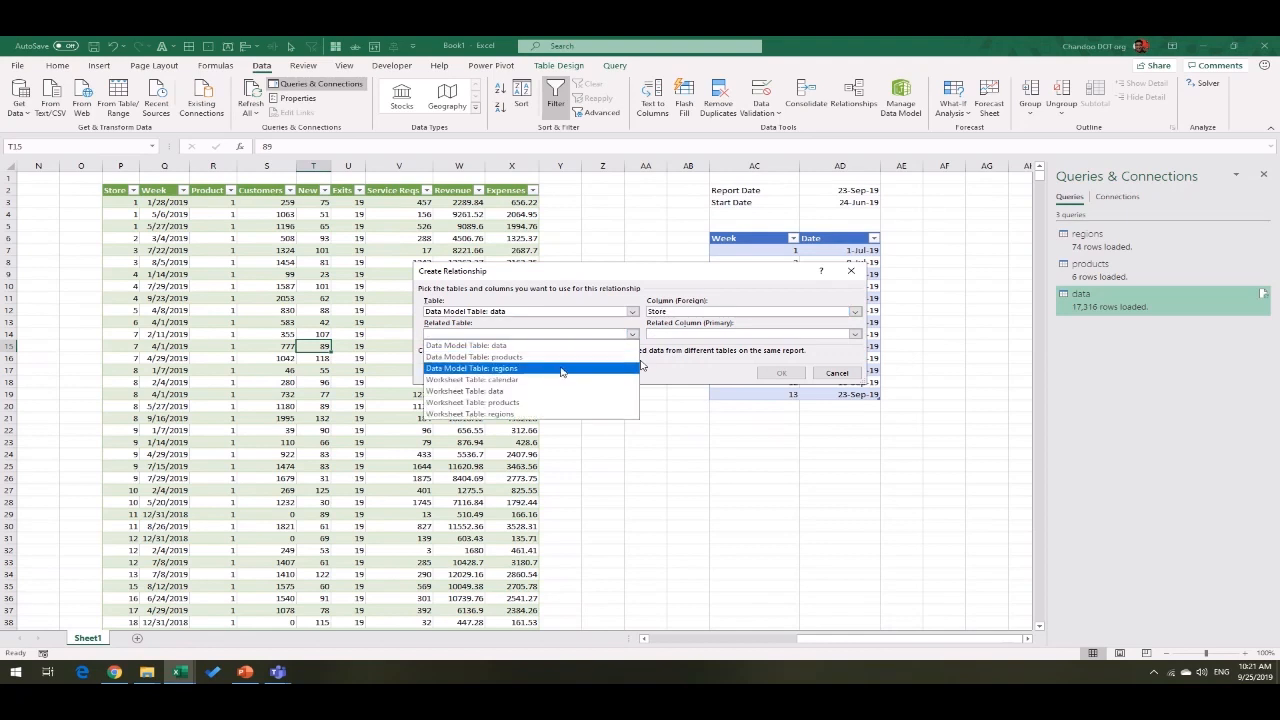
pyautogui.click(563, 368)
pyautogui.click(767, 378)
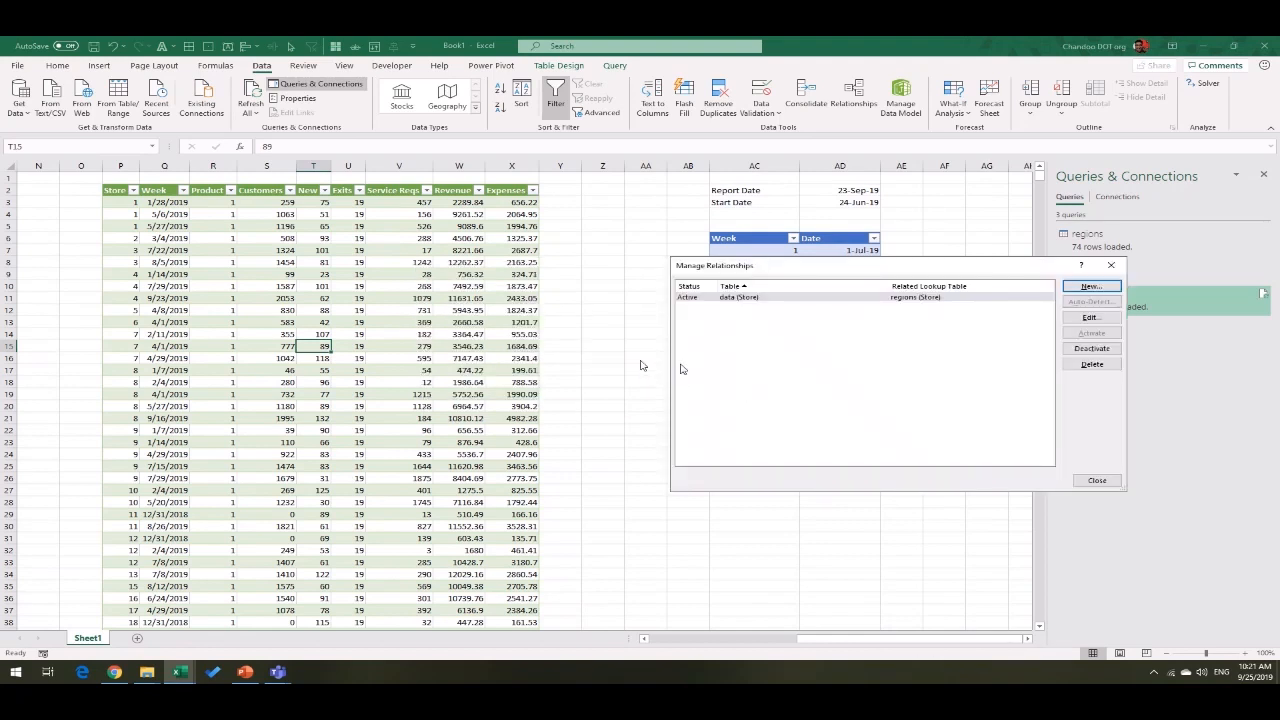
# Step: Create a relationship from the data table's Product column to Product in the data model's products table
pyautogui.click(1083, 290)
pyautogui.click(577, 312)
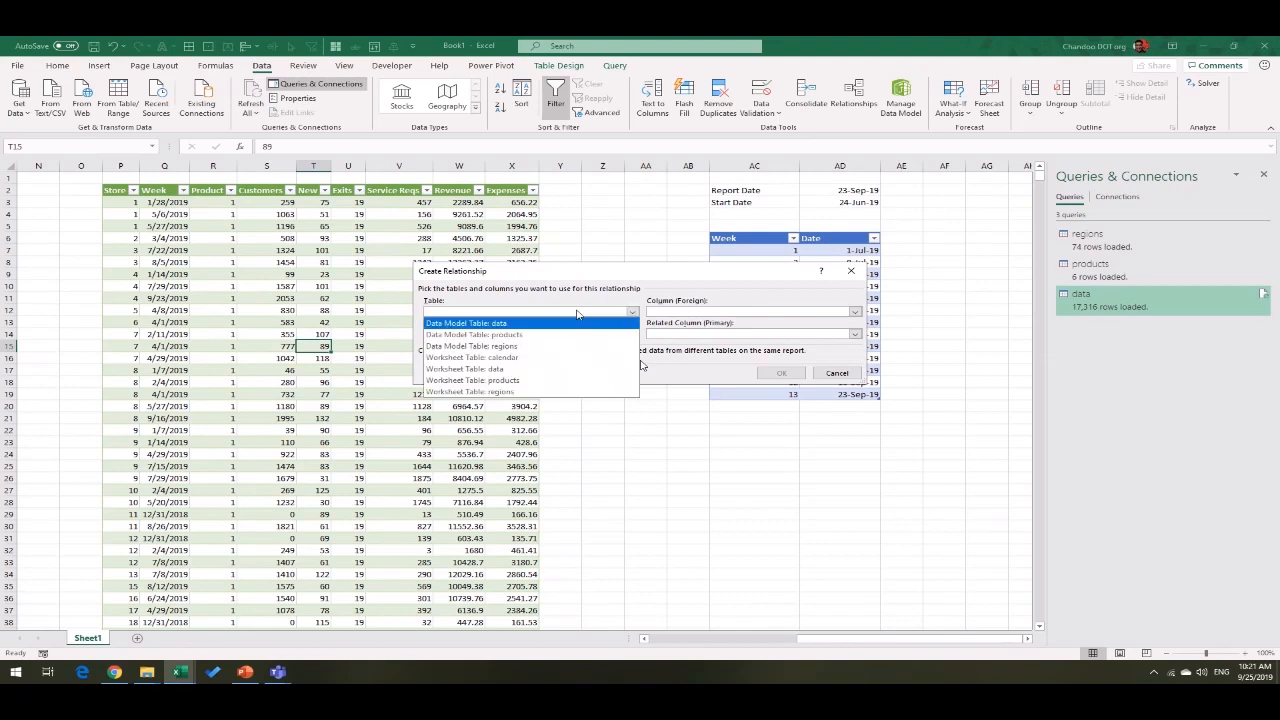
pyautogui.click(500, 323)
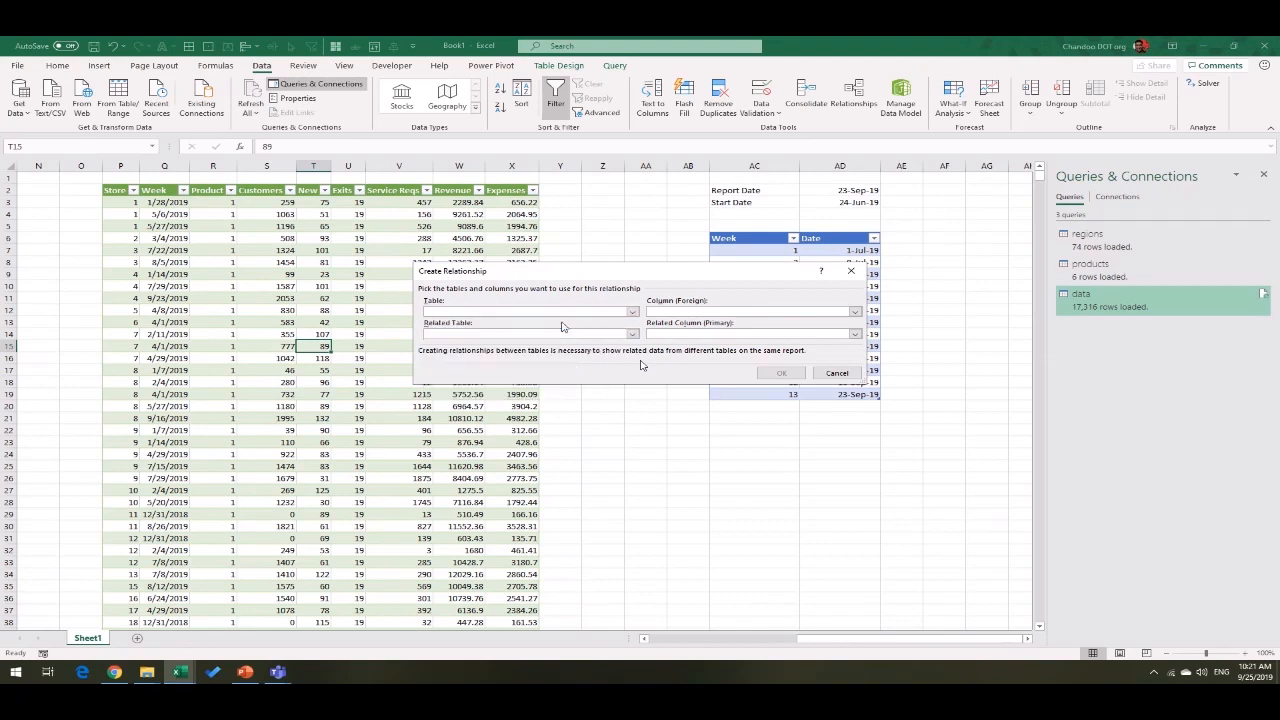
pyautogui.click(686, 312)
pyautogui.click(662, 369)
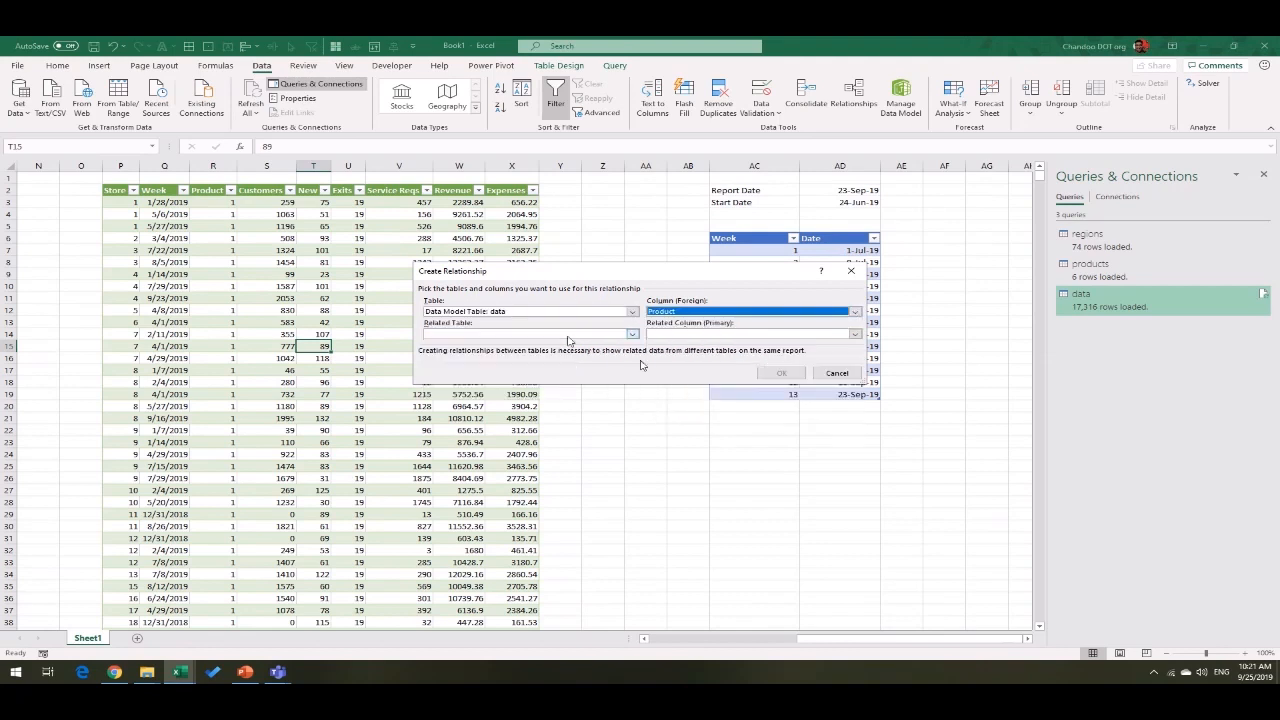
pyautogui.click(570, 334)
pyautogui.click(552, 358)
pyautogui.click(776, 374)
# Step: Create a relationship from the data table's Week column to Date in the calendar worksheet table, and finish managing relationships
pyautogui.click(1090, 287)
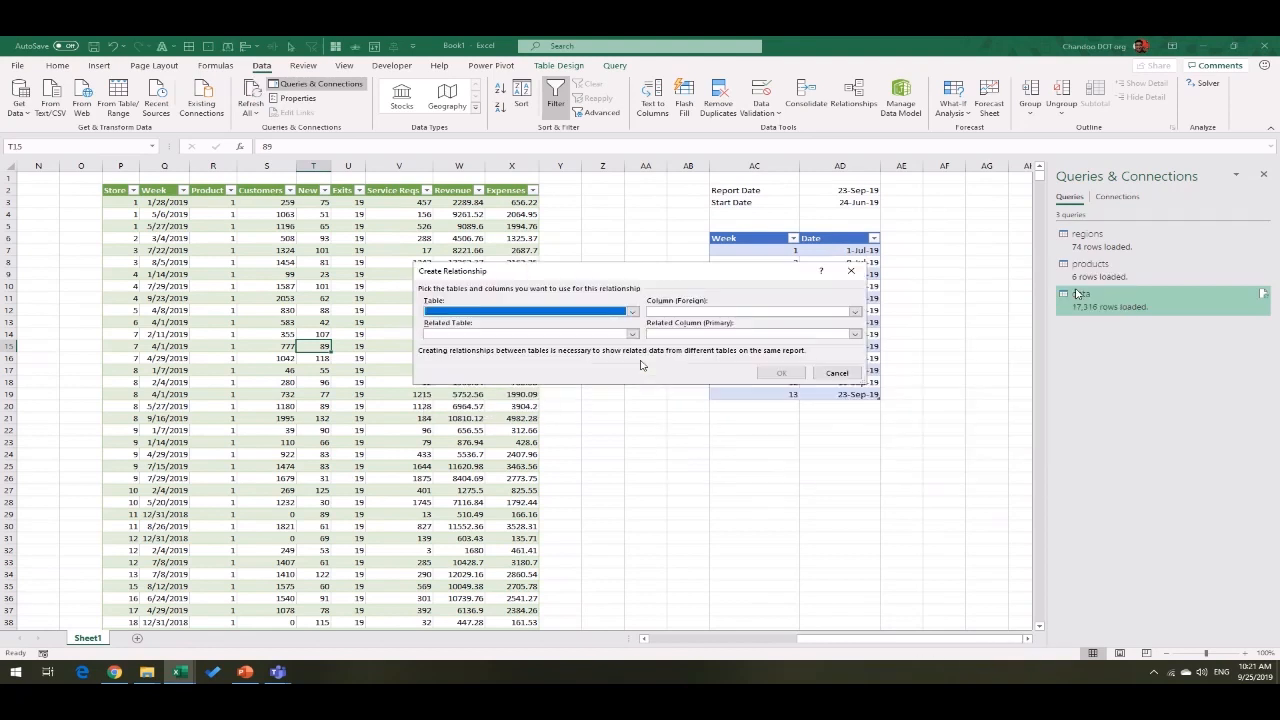
pyautogui.click(537, 313)
pyautogui.click(521, 325)
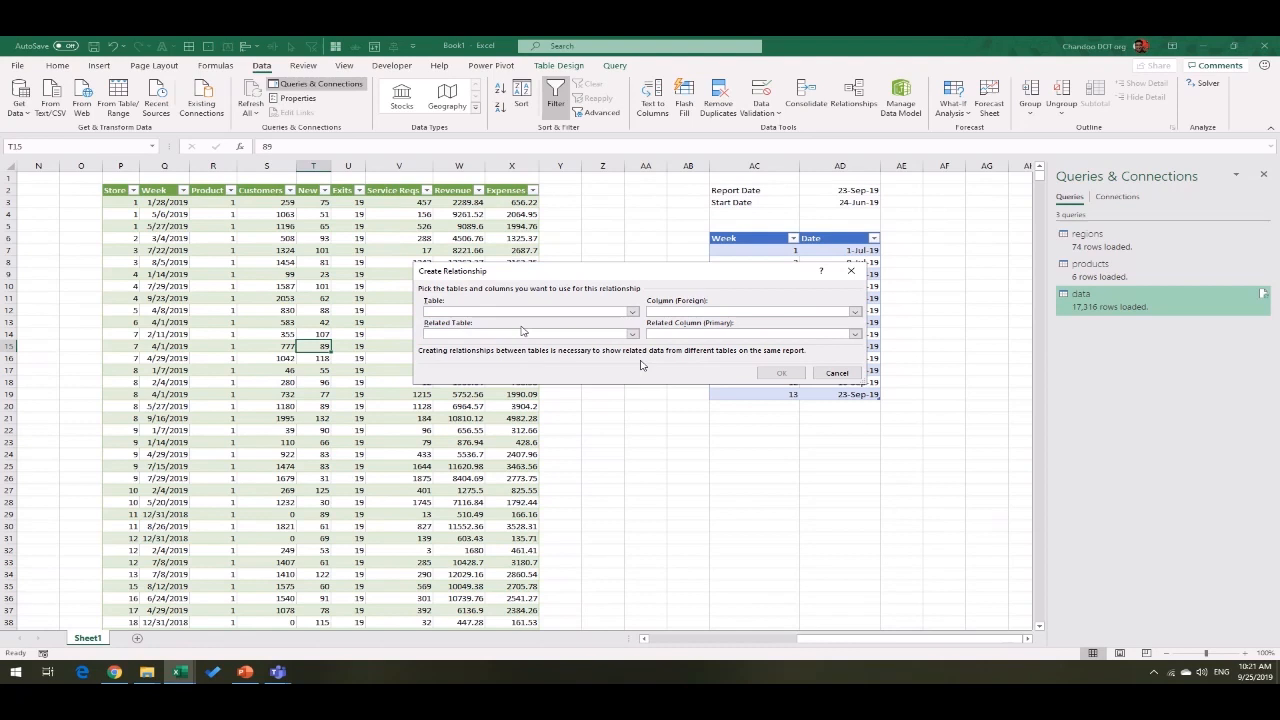
pyautogui.click(682, 314)
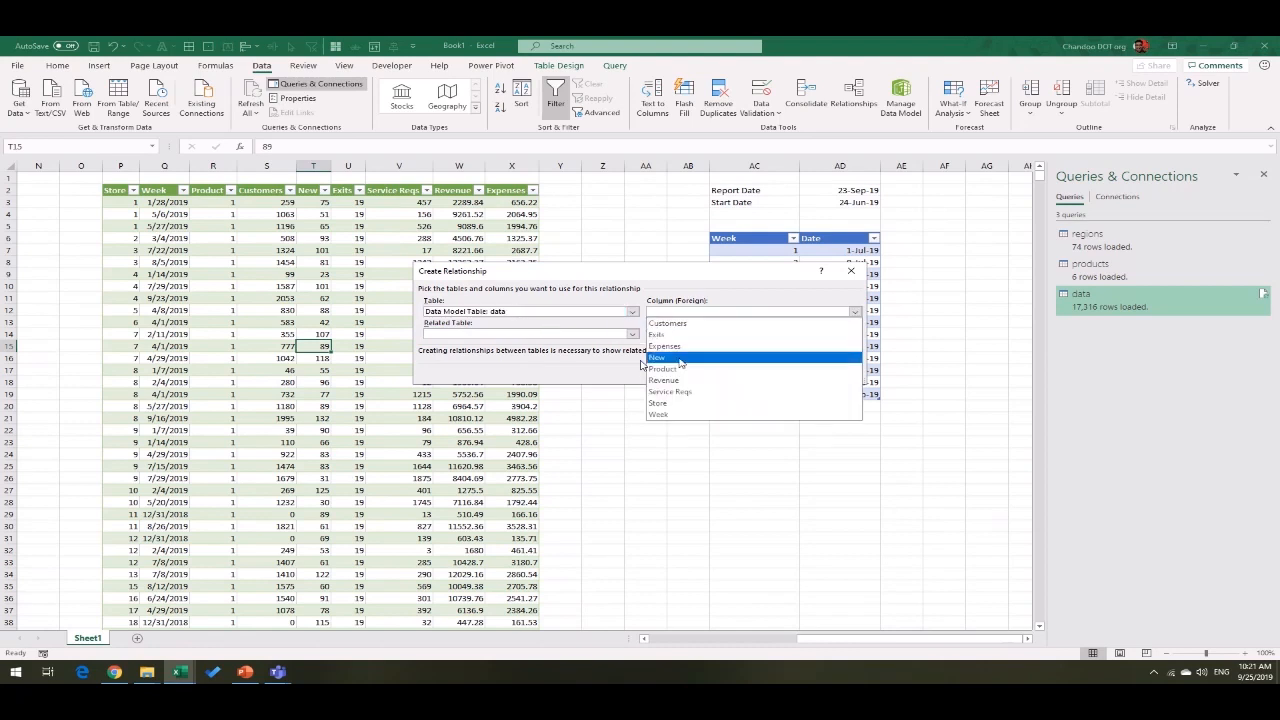
pyautogui.click(670, 416)
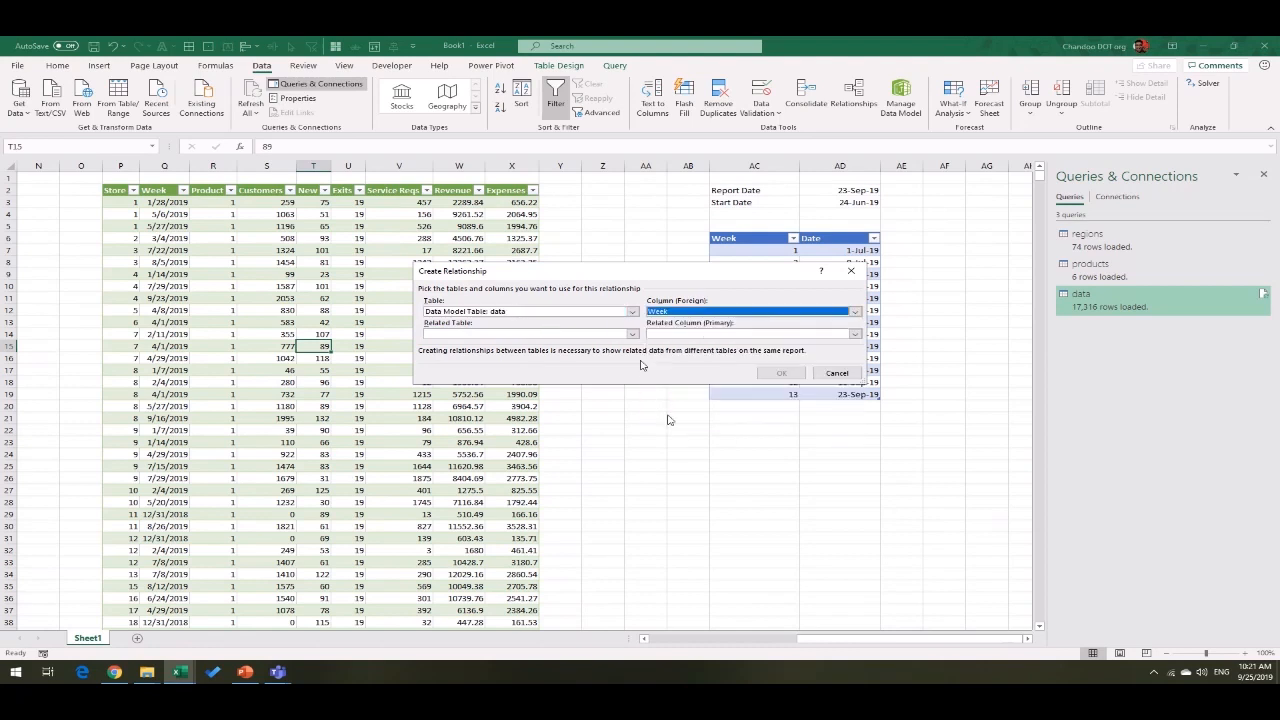
pyautogui.click(561, 337)
pyautogui.click(528, 379)
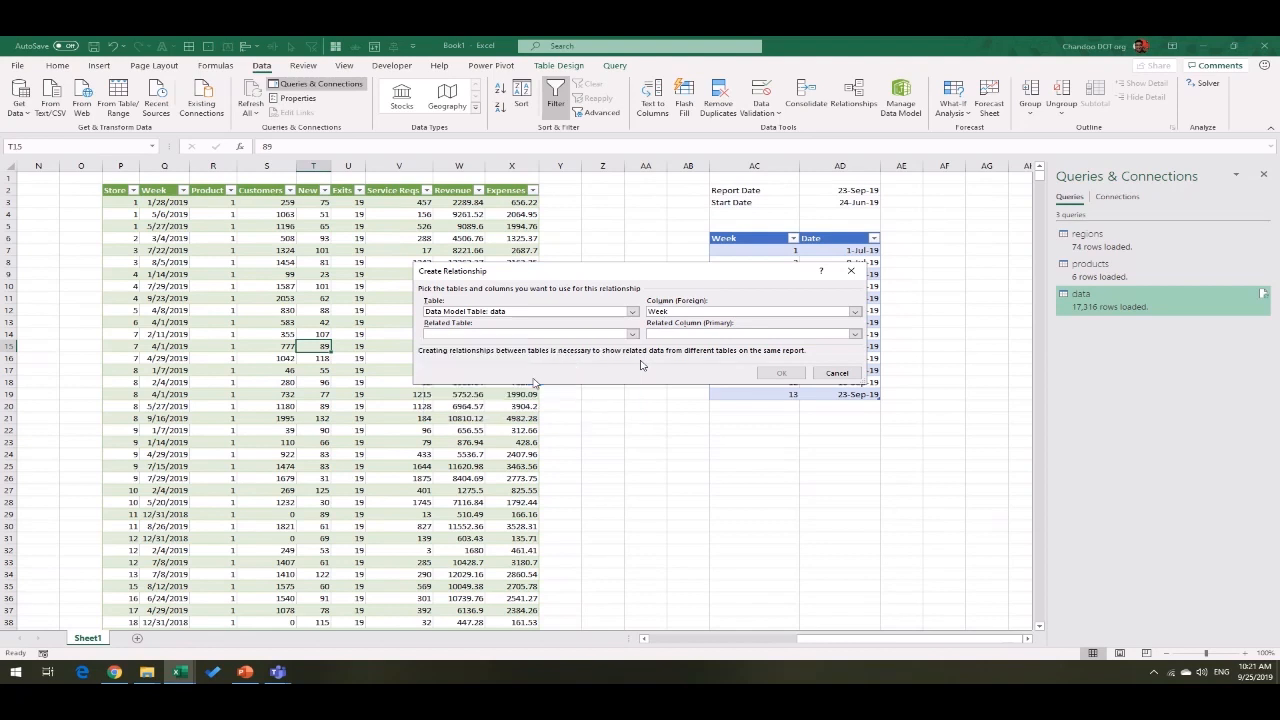
pyautogui.click(725, 335)
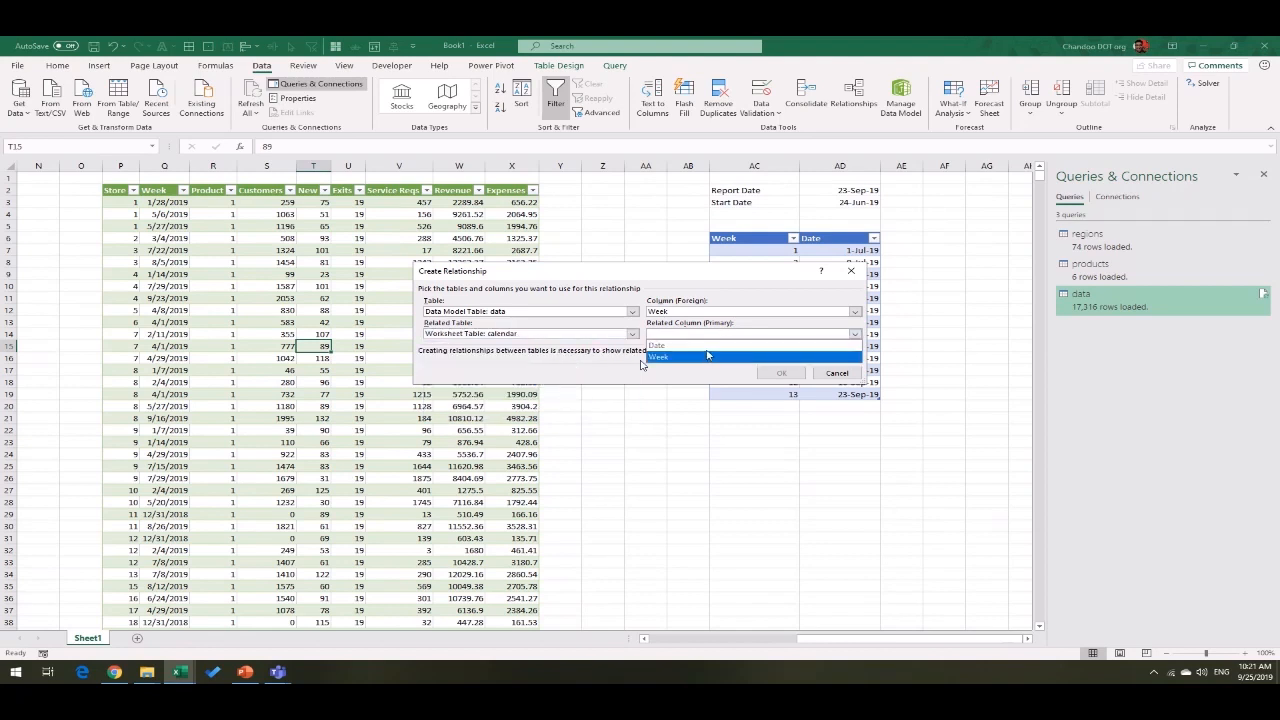
pyautogui.click(680, 345)
pyautogui.click(782, 373)
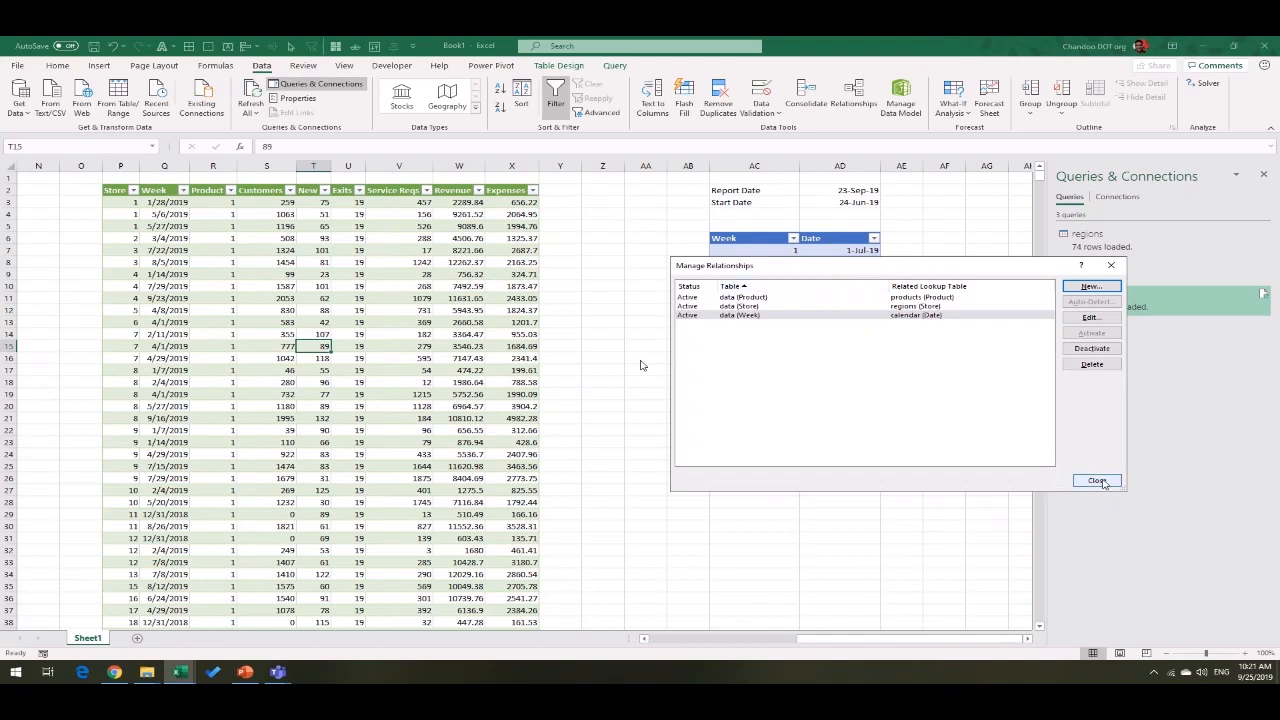
pyautogui.click(1100, 482)
# Step: Examine the Product, Store and Week columns of the data table that link to the lookup tables
pyautogui.click(219, 201)
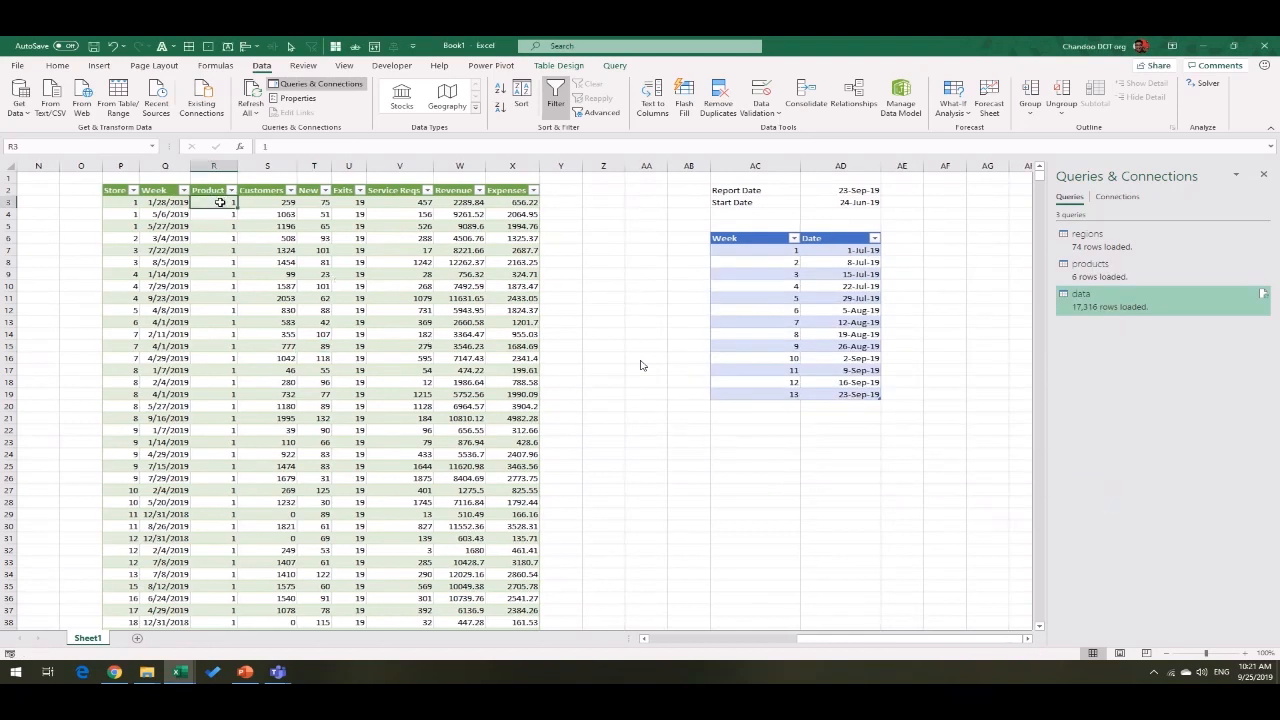
pyautogui.click(131, 204)
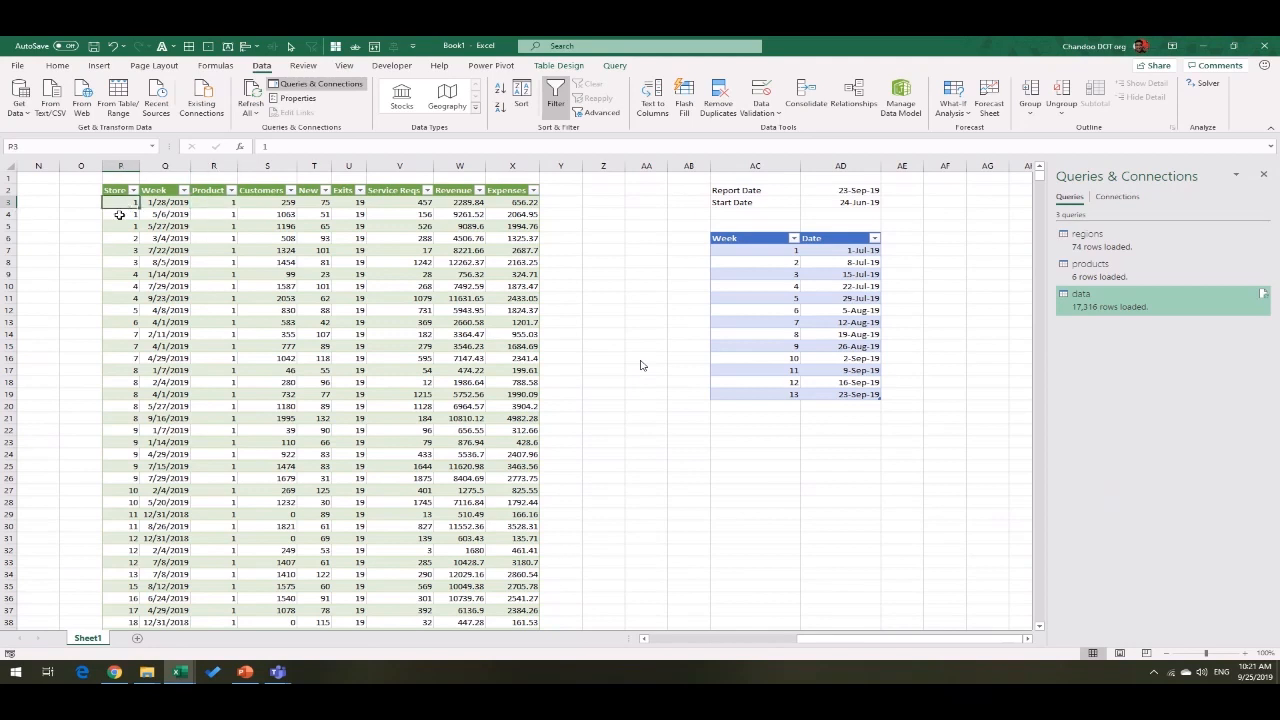
pyautogui.click(168, 203)
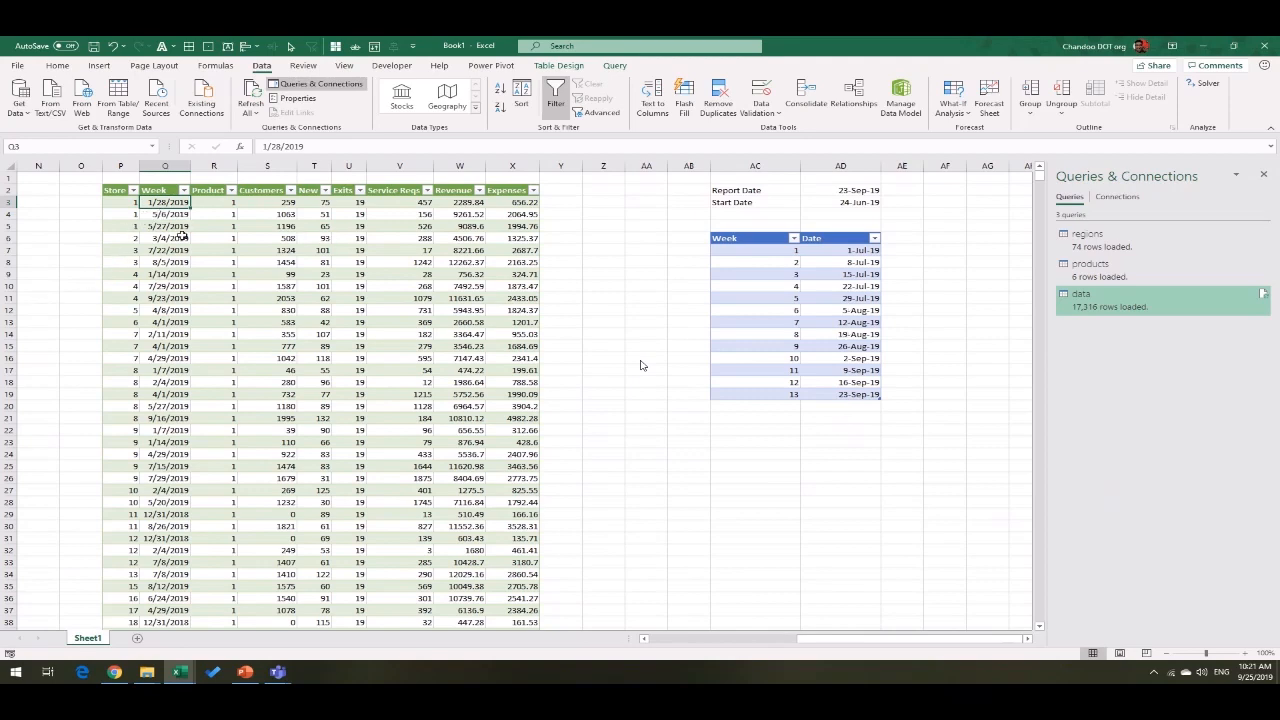
pyautogui.scroll(-7, 168, 398)
pyautogui.click(172, 287)
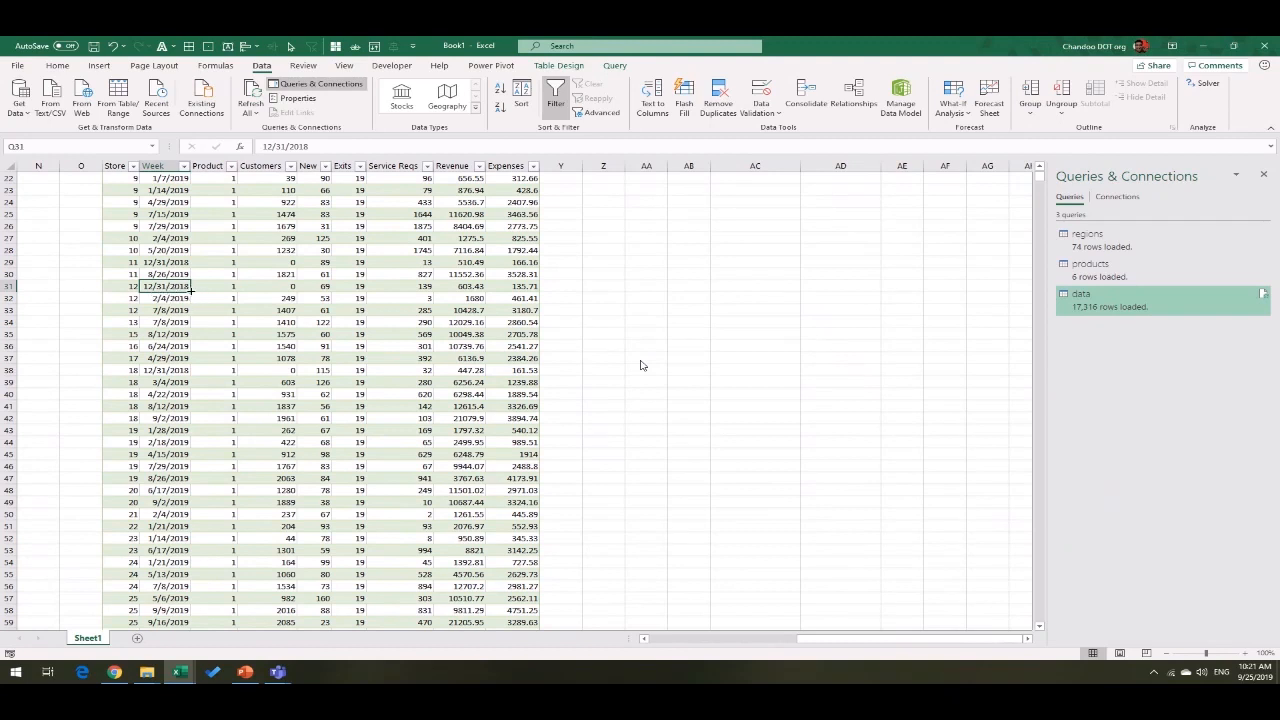
pyautogui.scroll(7, 754, 349)
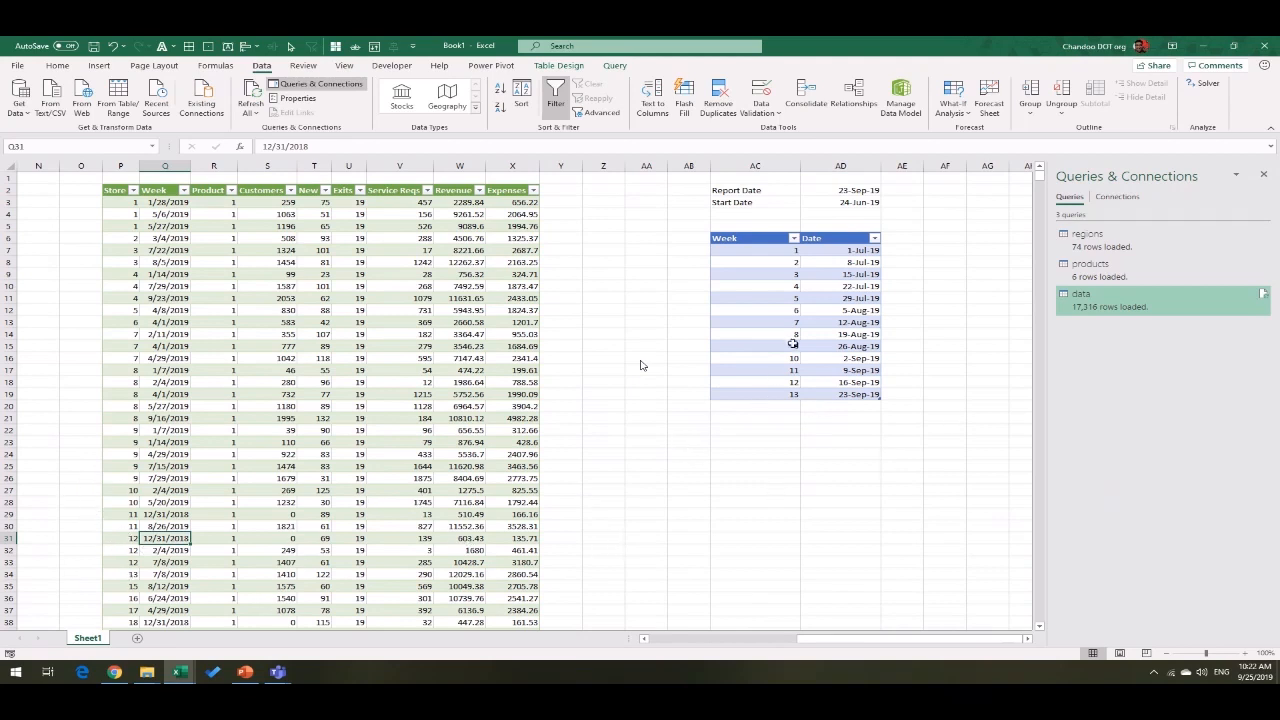
# Step: Rename the worksheet Sheet1 as Data
pyautogui.doubleClick(88, 640)
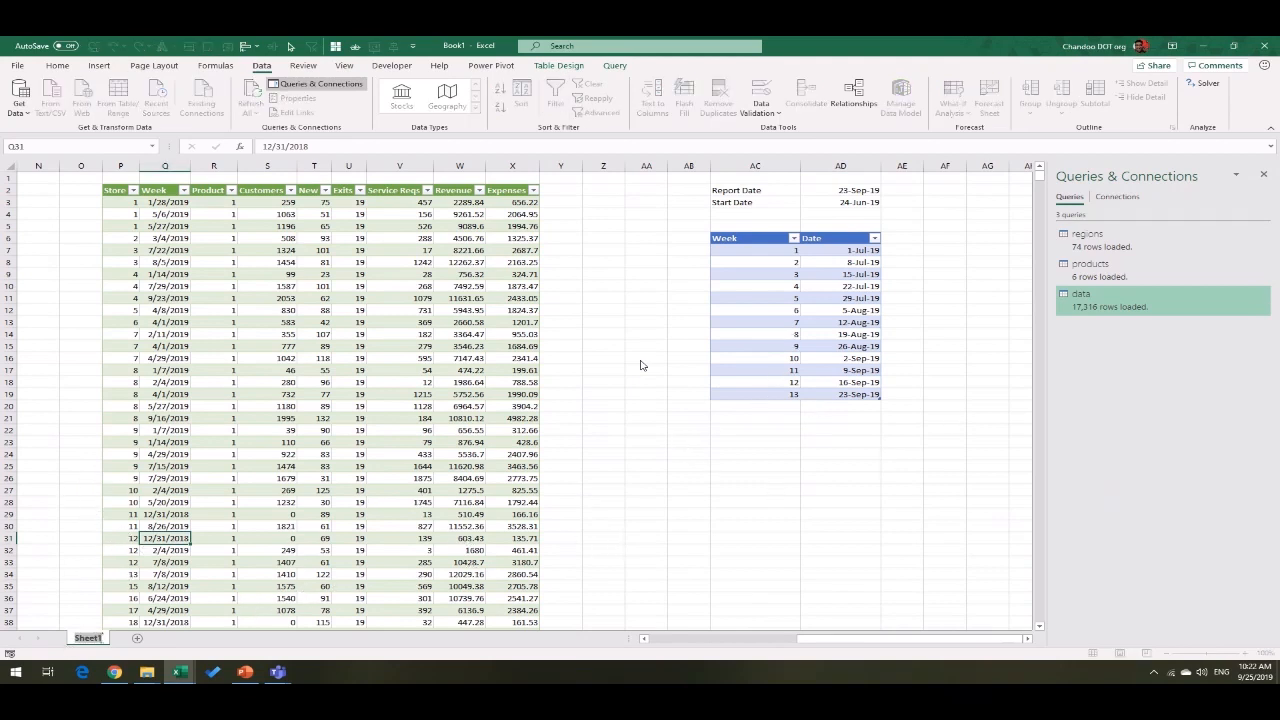
pyautogui.write('Data')
pyautogui.press('Return')
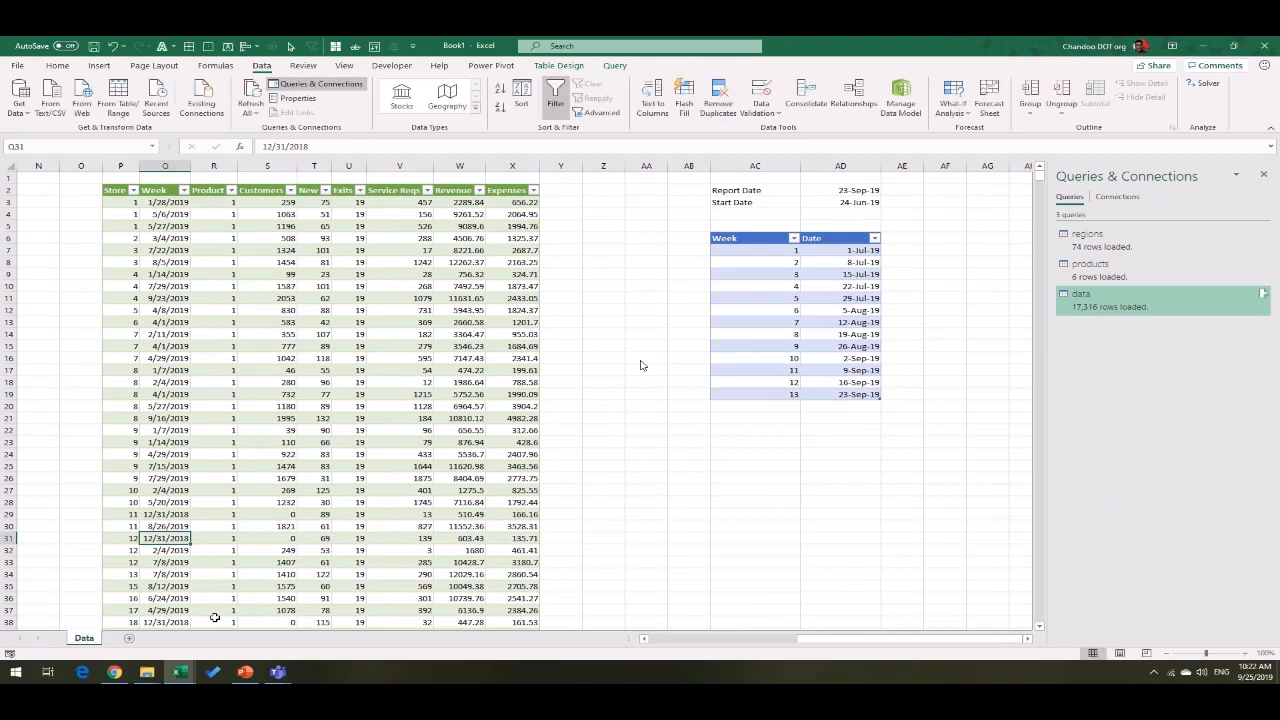
# Step: Start saving the workbook and create a new folder named demo inside dashboards > tring tring
pyautogui.click(93, 46)
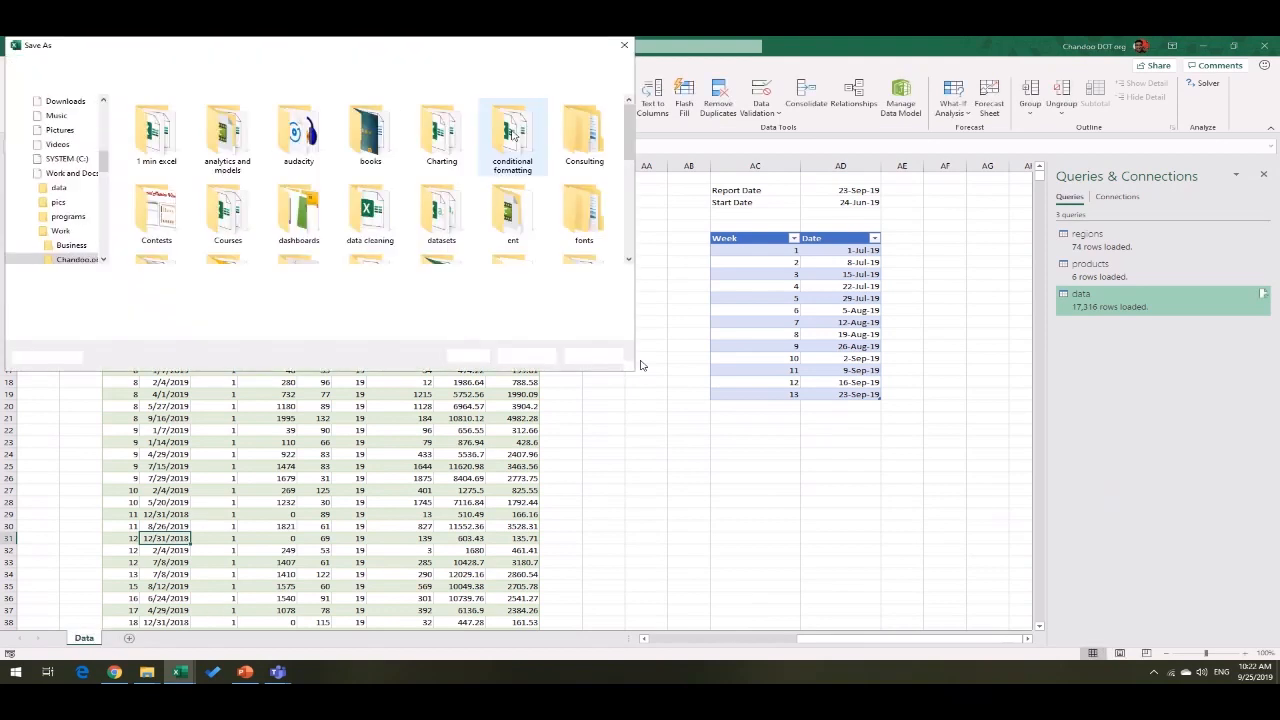
pyautogui.write('das')
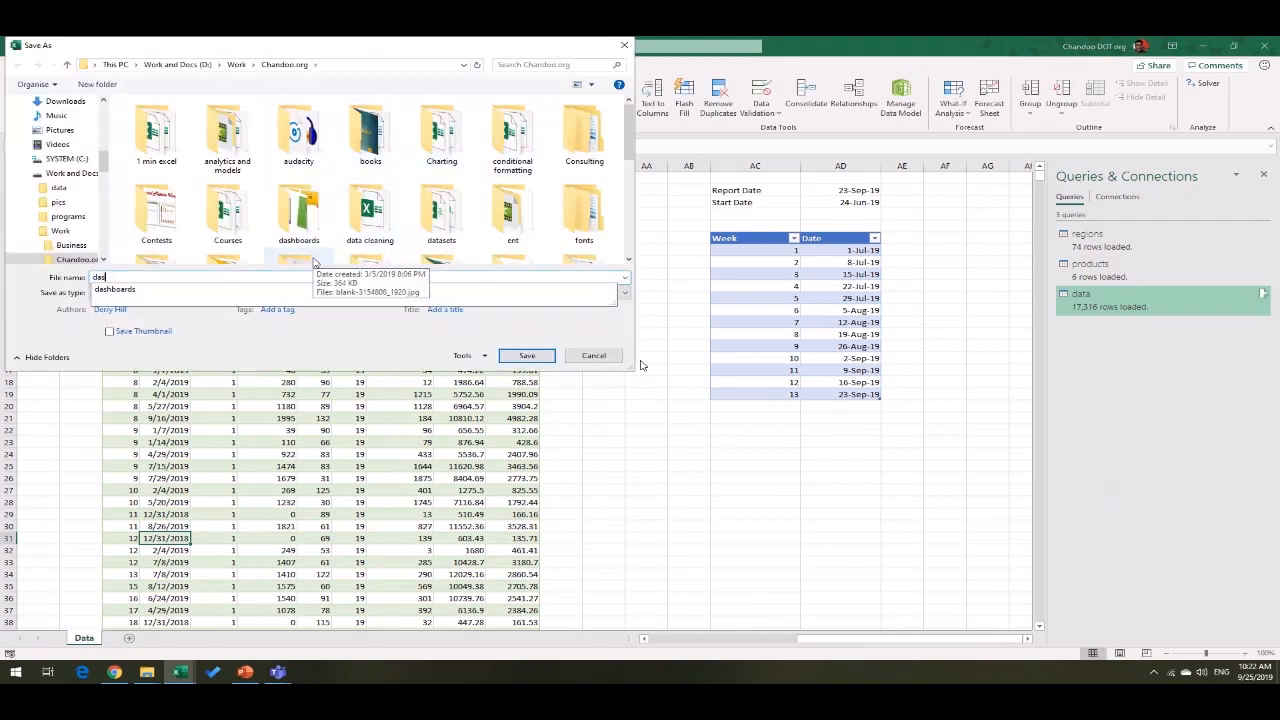
pyautogui.press('Down')
pyautogui.press('Return')
pyautogui.doubleClick(160, 144)
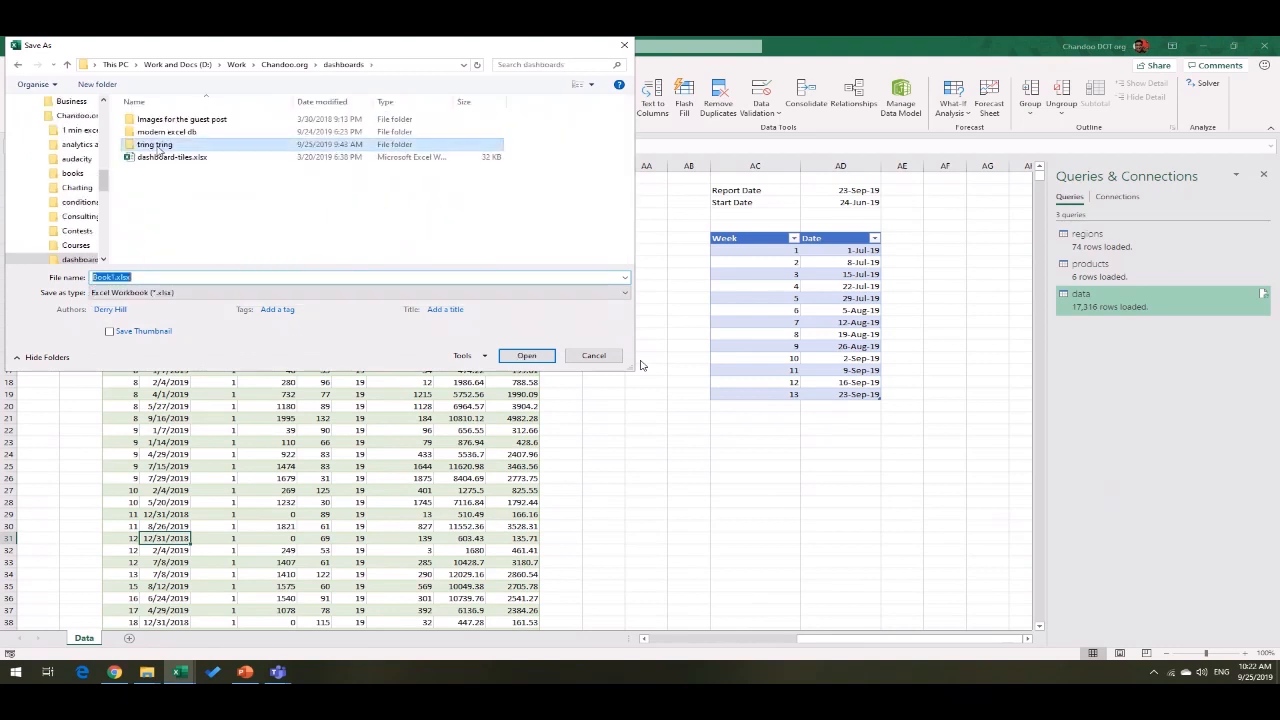
pyautogui.click(98, 84)
pyautogui.write('demo')
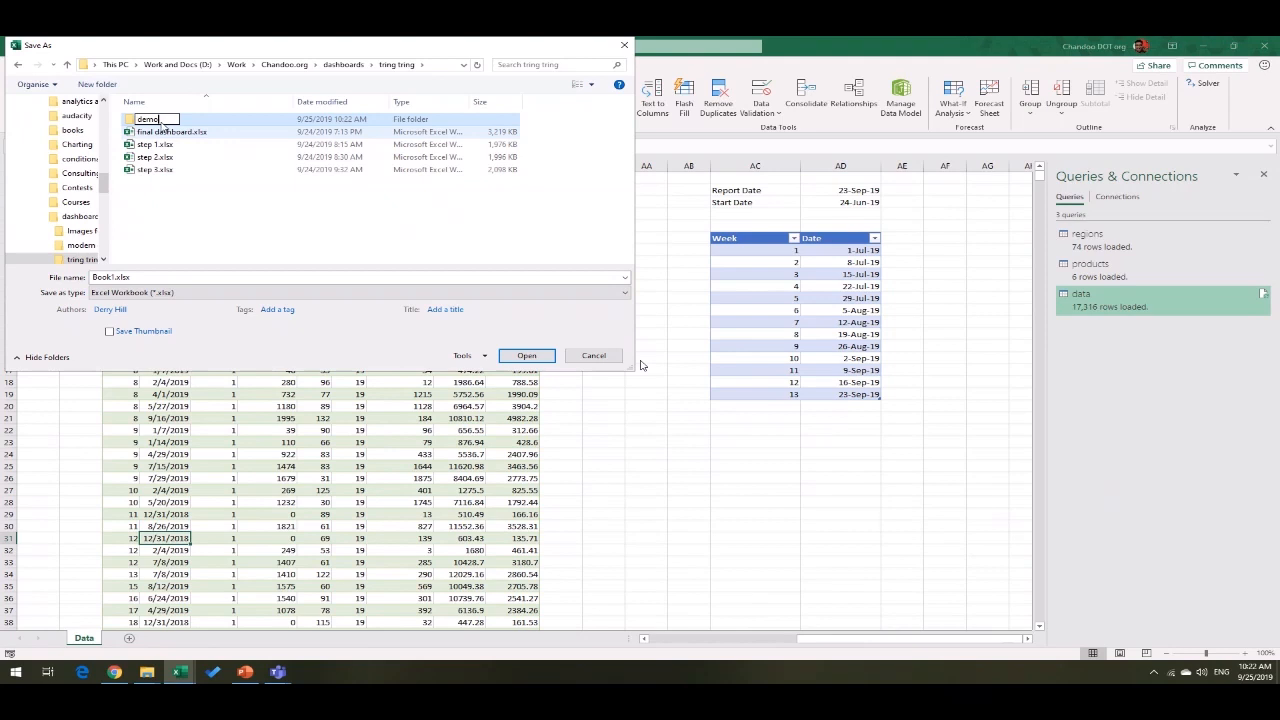
pyautogui.press('Return')
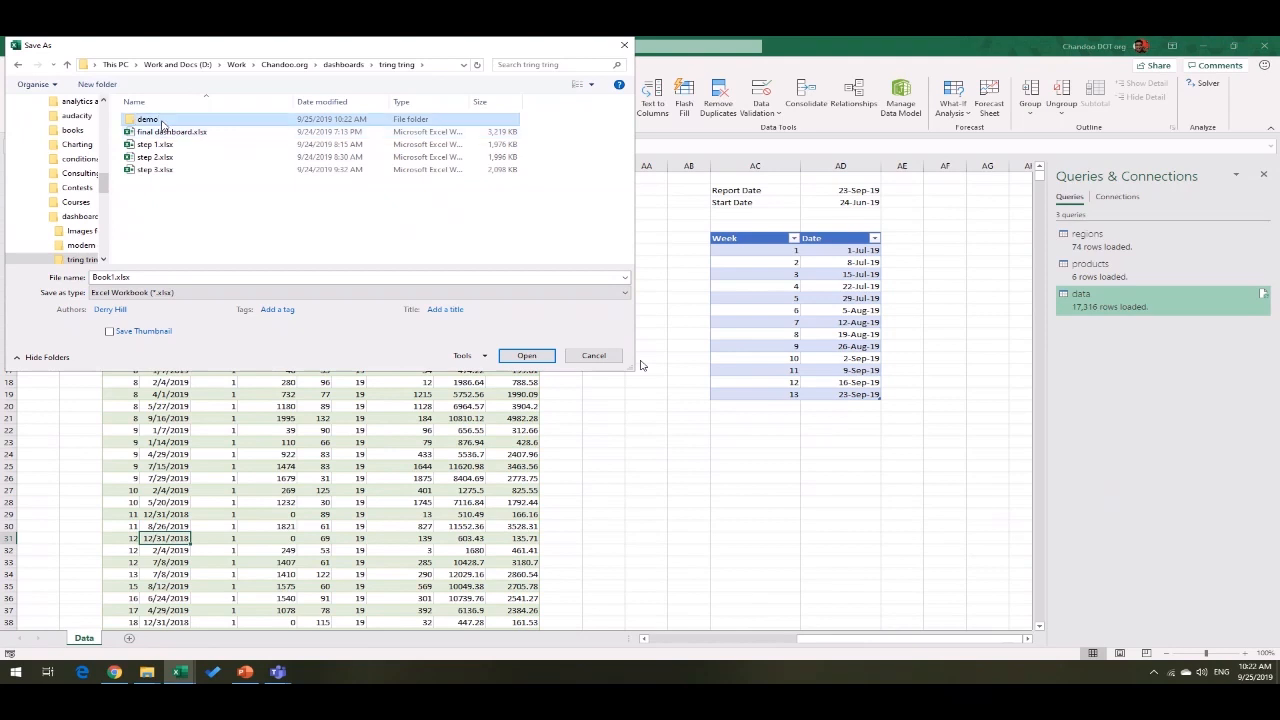
# Step: Save the workbook in the demo folder under the file name step 1
pyautogui.doubleClick(160, 120)
pyautogui.write('s')
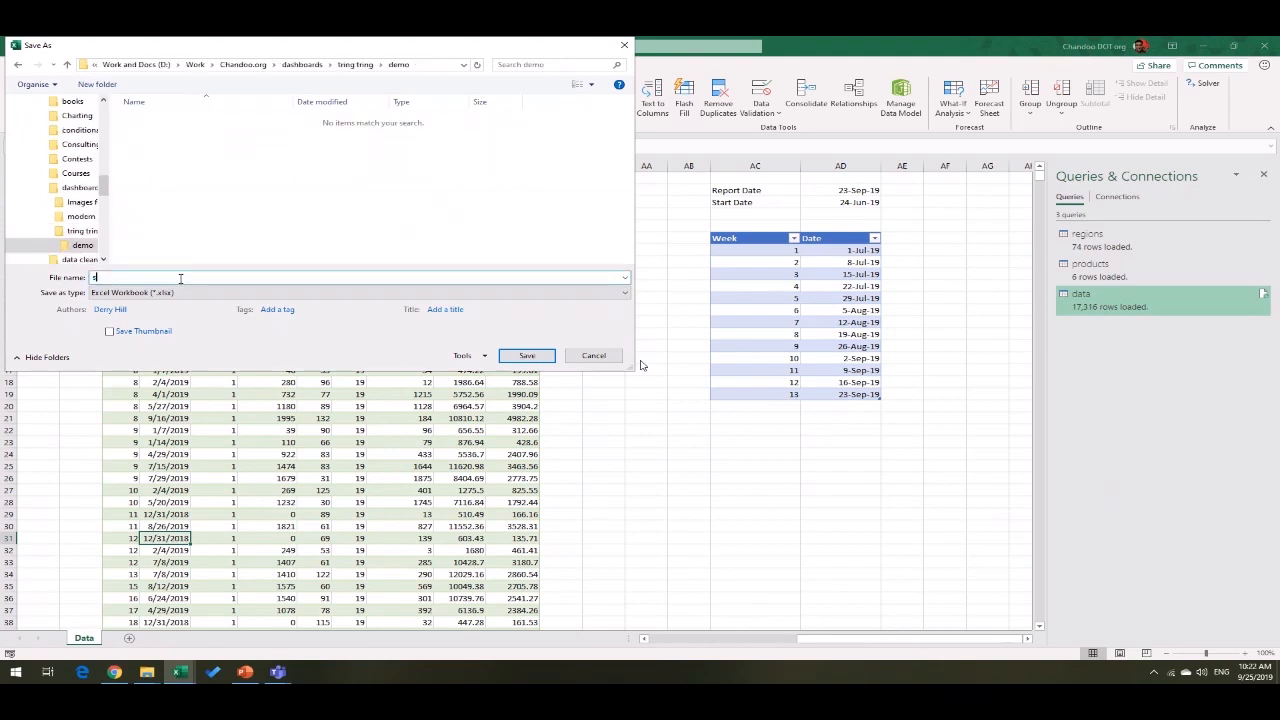
pyautogui.write('tep 1')
pyautogui.press('Return')
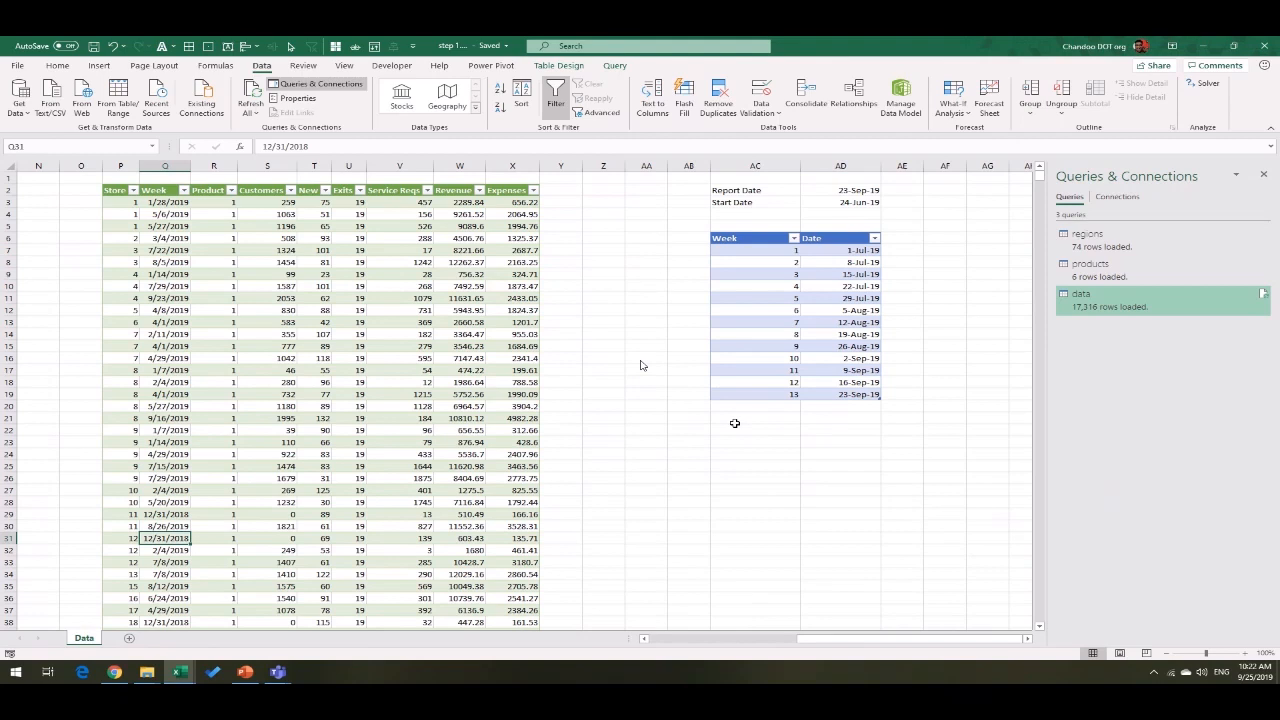
# Step: Switch to the PowerPoint presentation and copy all the Tring Tring Dashboard shapes from the "Let's mock-up" slide
pyautogui.click(245, 672)
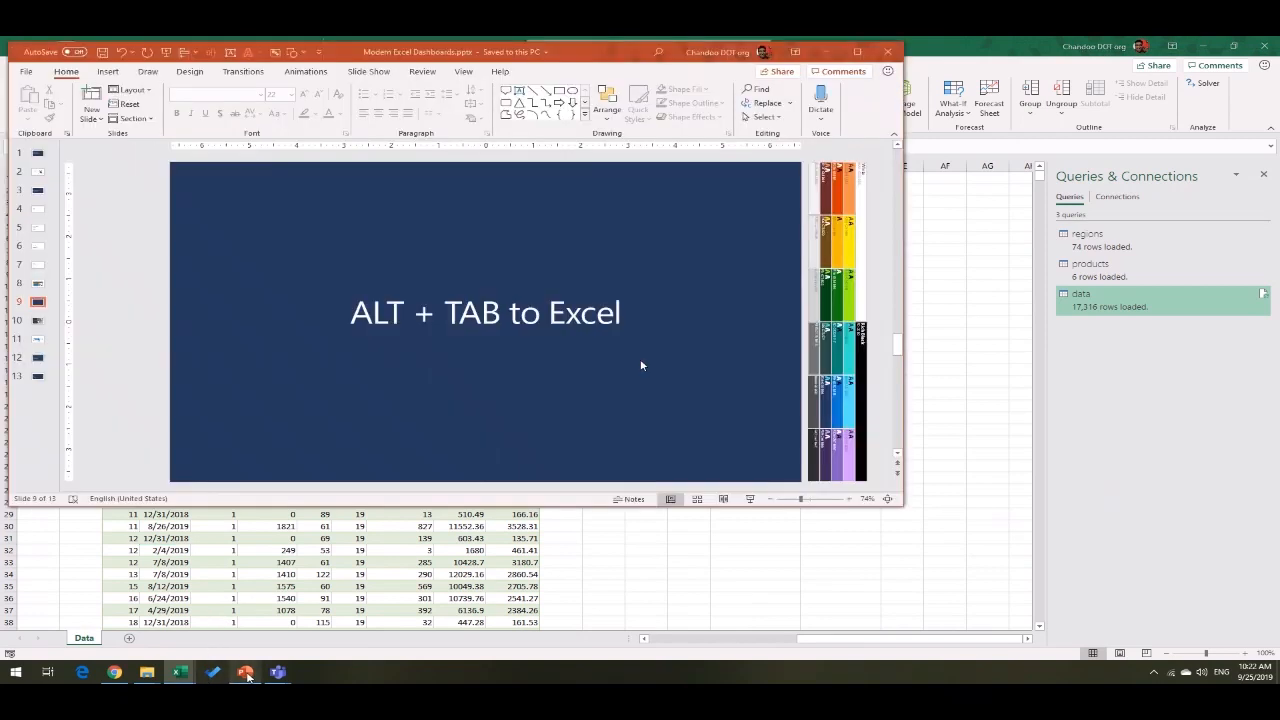
pyautogui.click(56, 284)
pyautogui.moveTo(178, 210); pyautogui.dragTo(766, 485)
pyautogui.hotkey('ctrl', 'c')
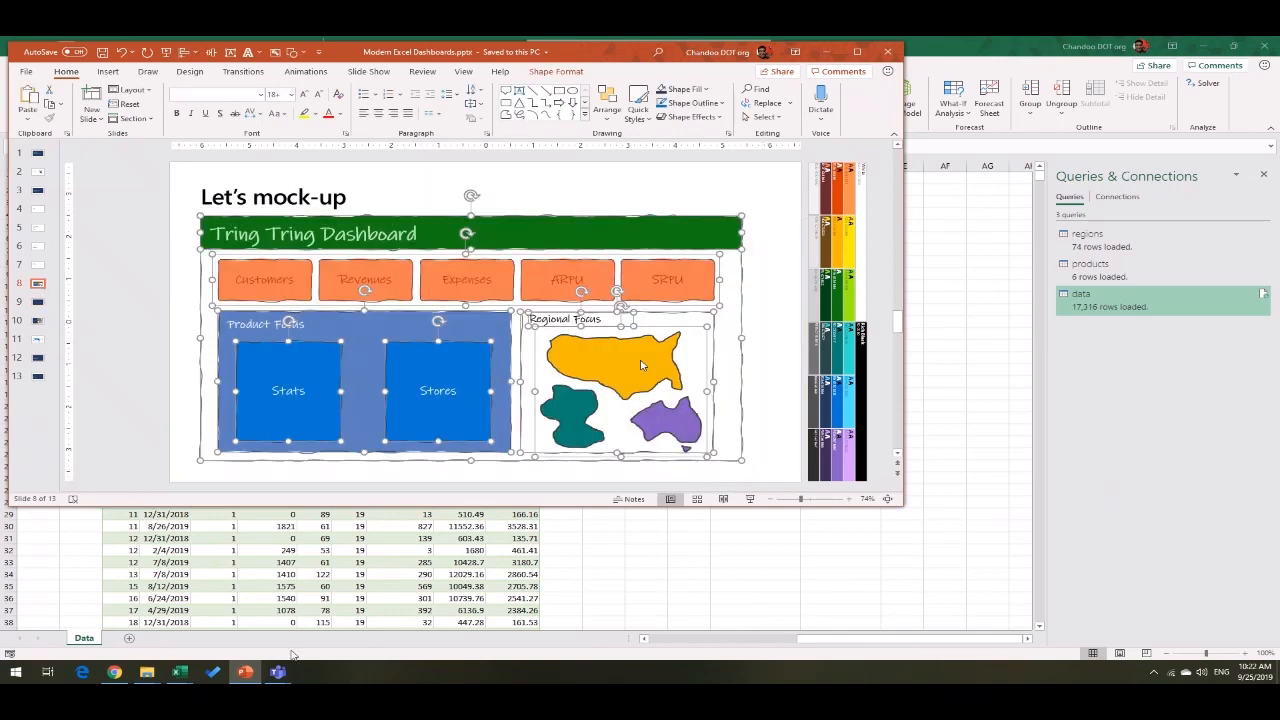
# Step: Return to Excel and paste the copied dashboard mock-up as a picture at cell B2 of a new worksheet
pyautogui.hotkey('alt', 'Tab')
pyautogui.click(126, 639)
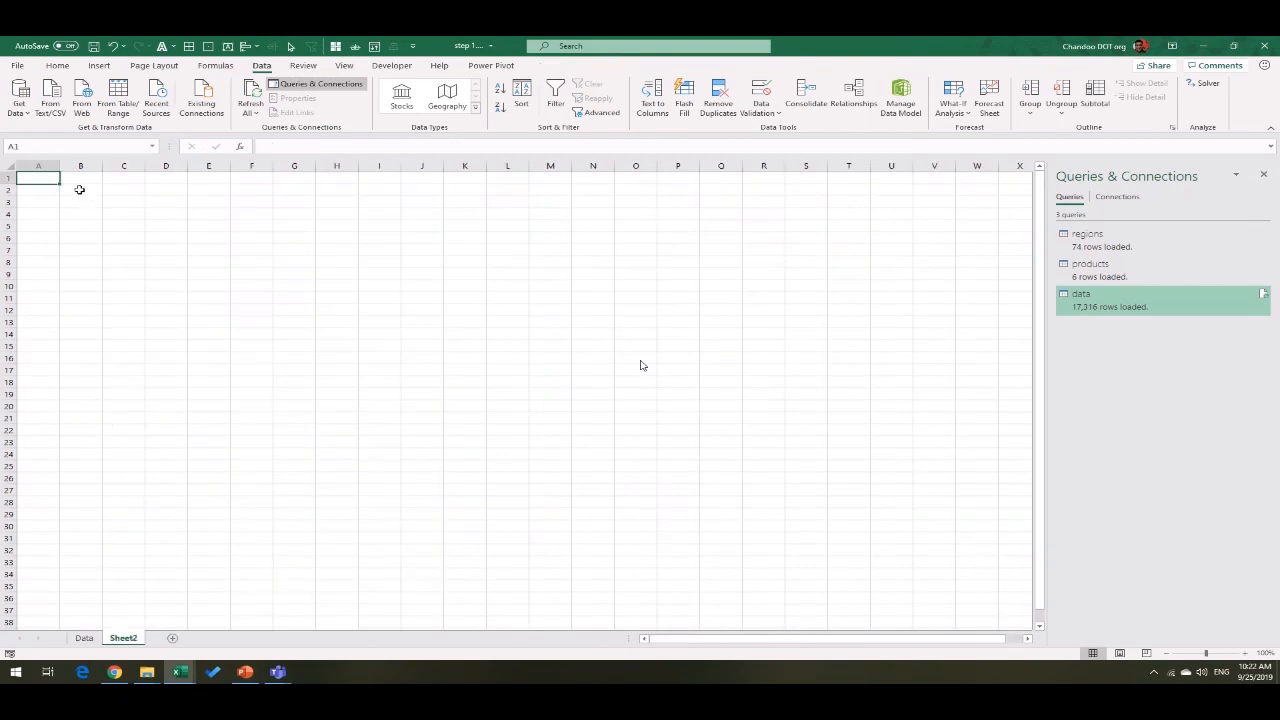
pyautogui.rightClick(79, 189)
pyautogui.click(153, 254)
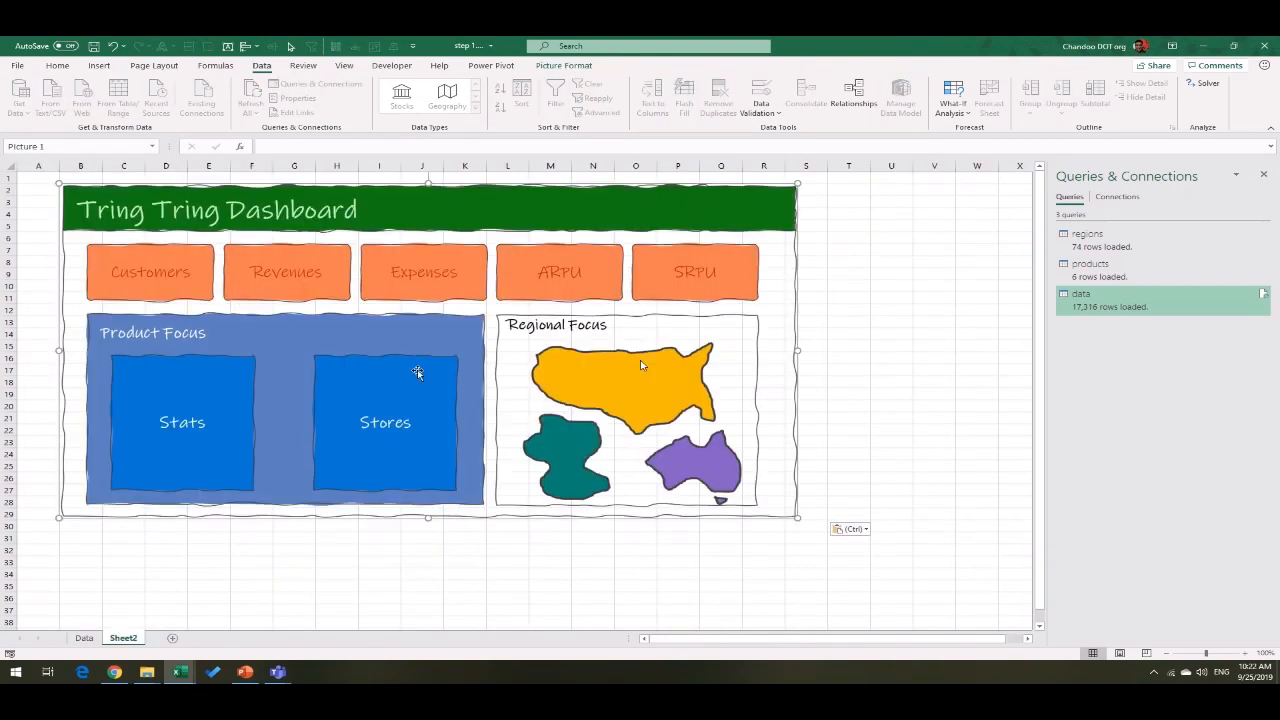
pyautogui.click(506, 547)
# Step: Rename the worksheet holding the dashboard picture as mockup
pyautogui.doubleClick(124, 638)
pyautogui.write('mcok')
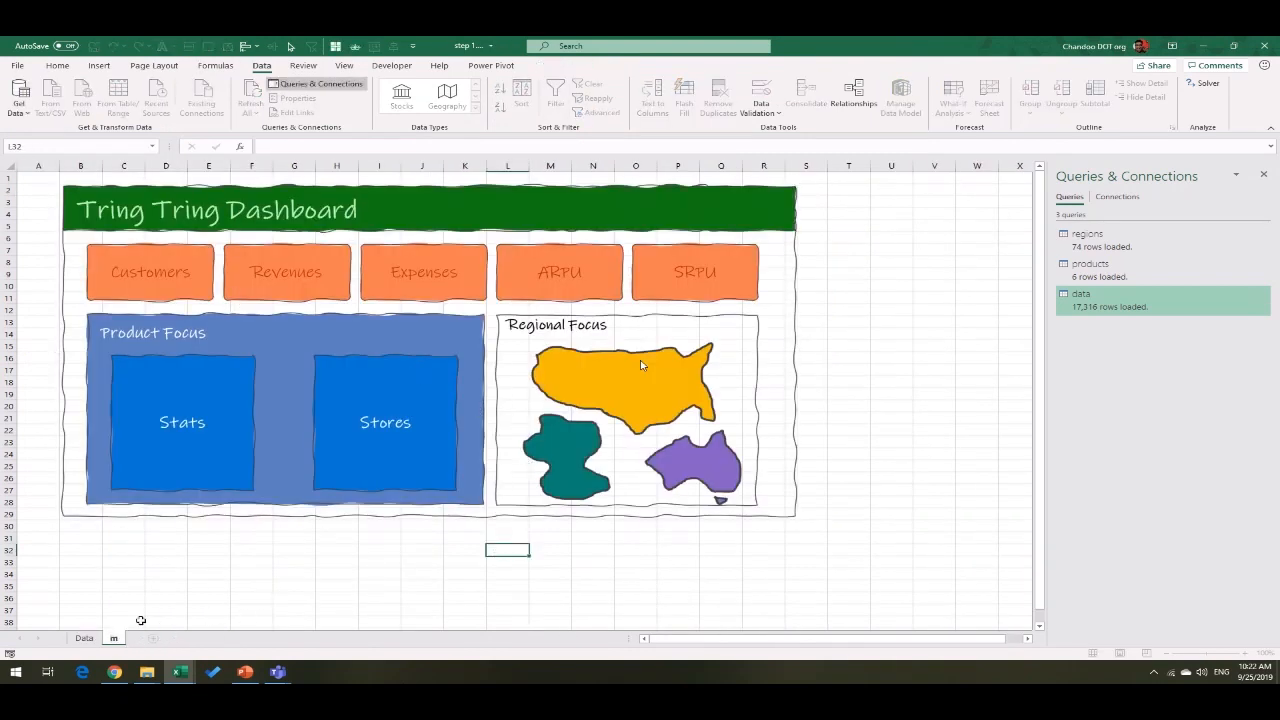
pyautogui.press('BackSpace')
pyautogui.press('BackSpace')
pyautogui.write('ockup')
pyautogui.press('Return')
pyautogui.click(252, 551)
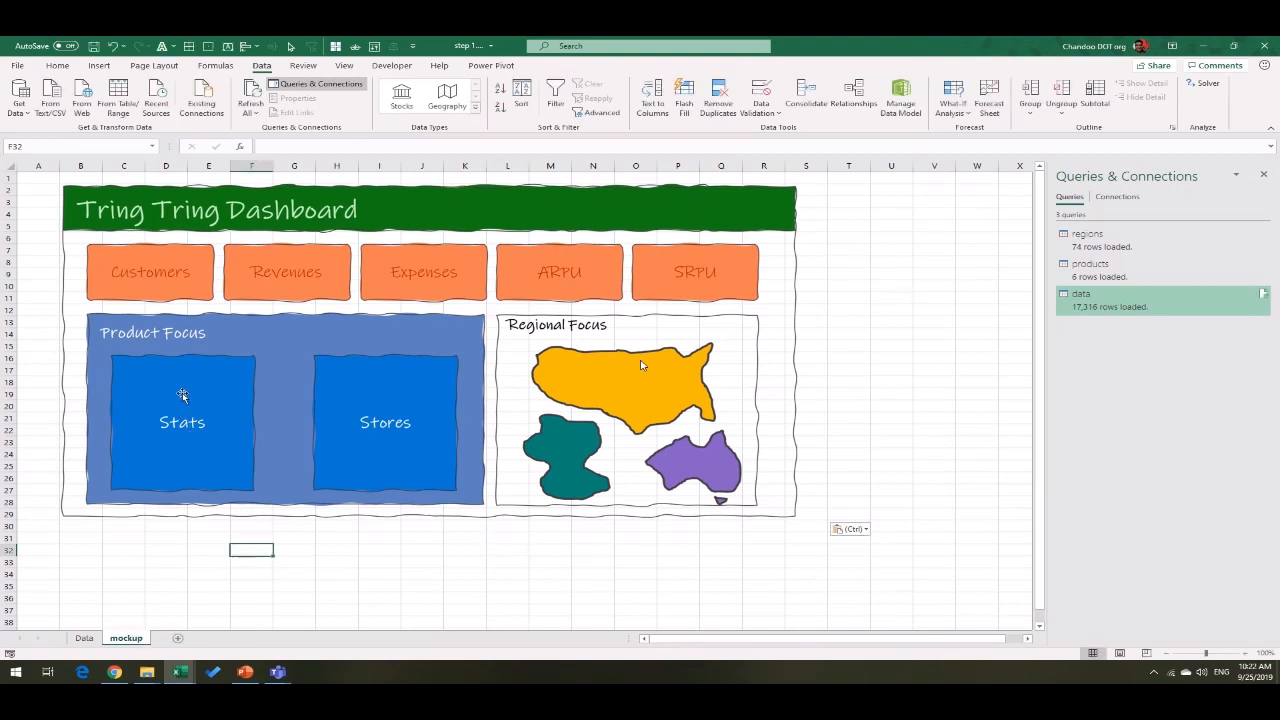
# Step: Add another worksheet after mockup and name it Calculations
pyautogui.click(175, 639)
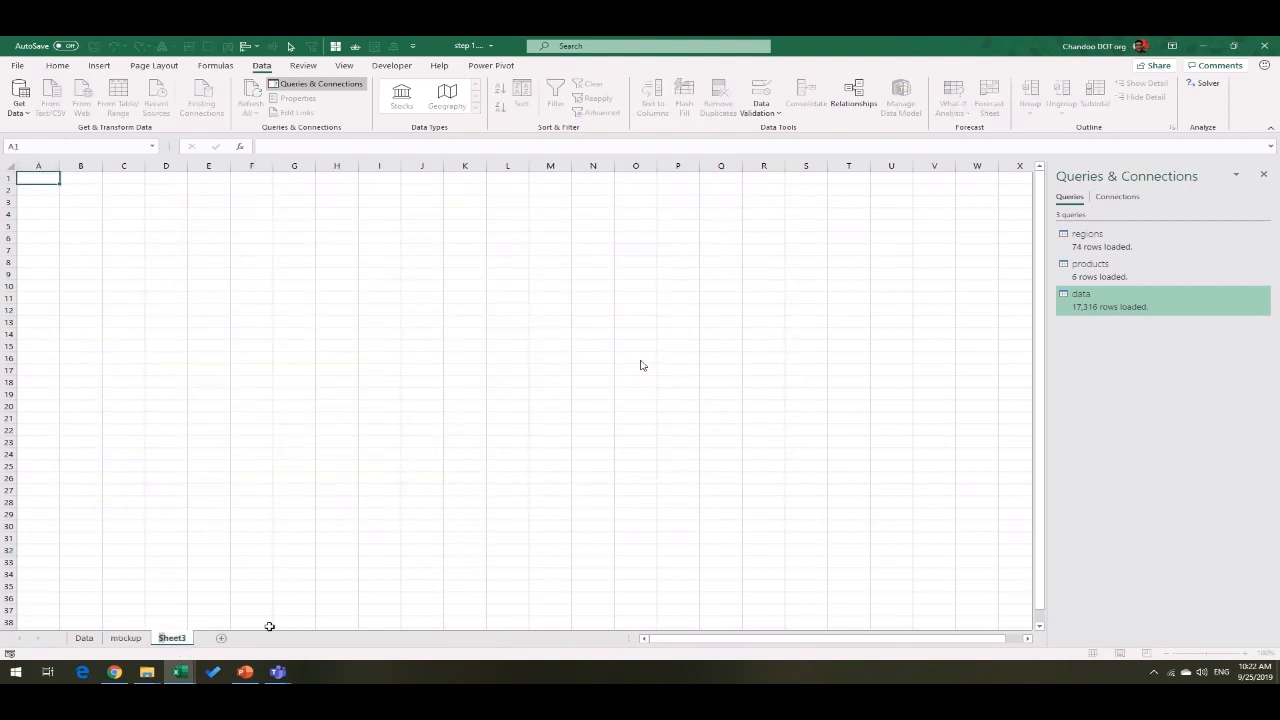
pyautogui.write('Calculations')
pyautogui.press('Return')
# Step: Compare the dashboard mock-up with the Data sheet, examining the Core and Non-core categories in the products table
pyautogui.click(95, 640)
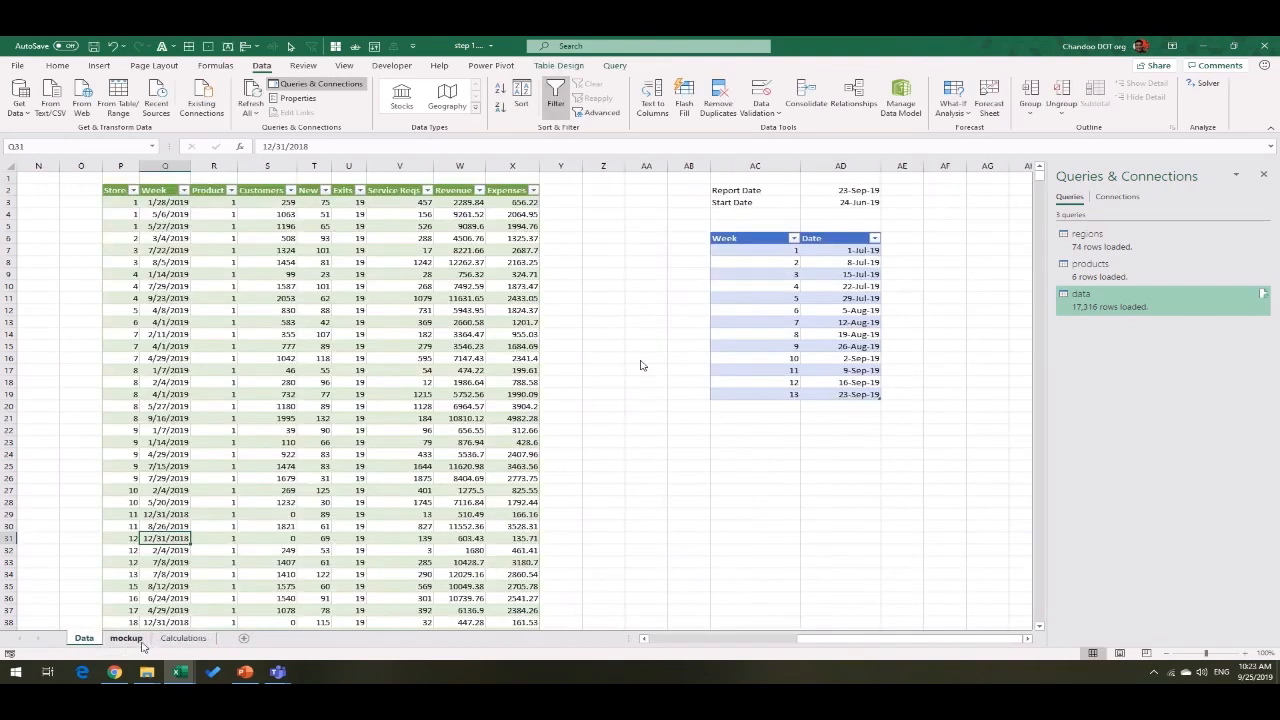
pyautogui.click(125, 638)
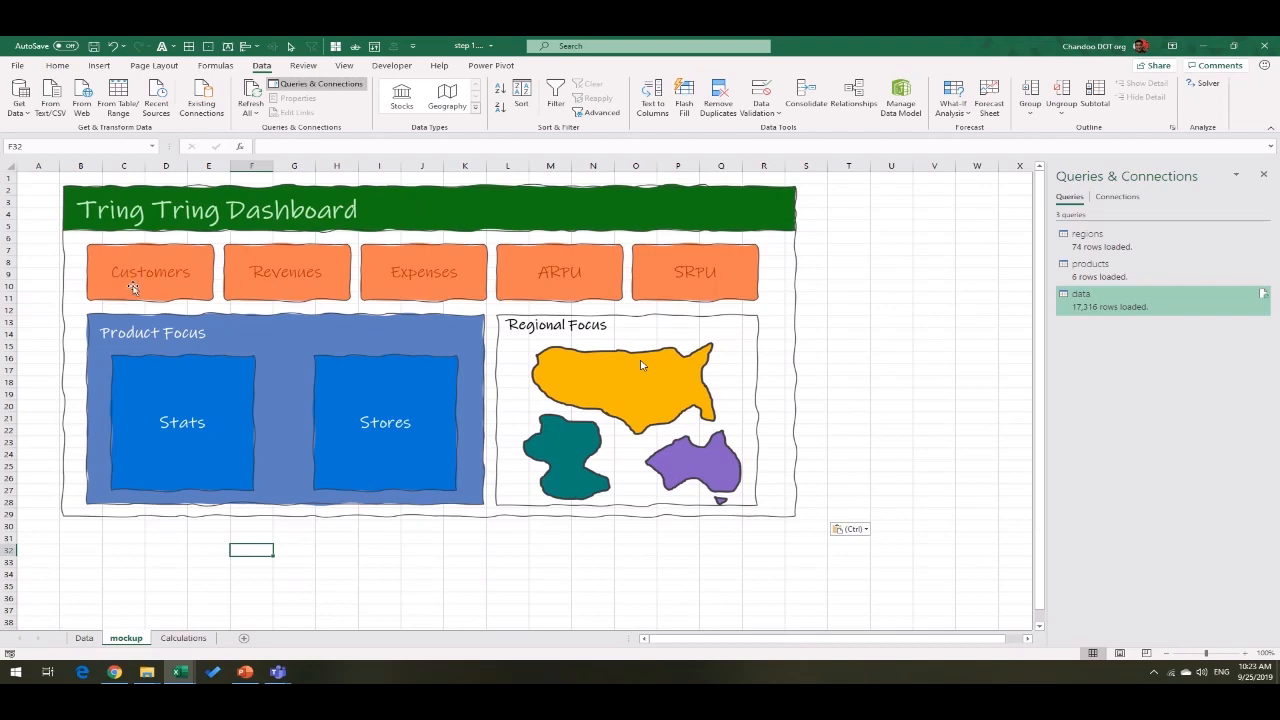
pyautogui.click(84, 639)
pyautogui.moveTo(745, 640); pyautogui.dragTo(728, 626)
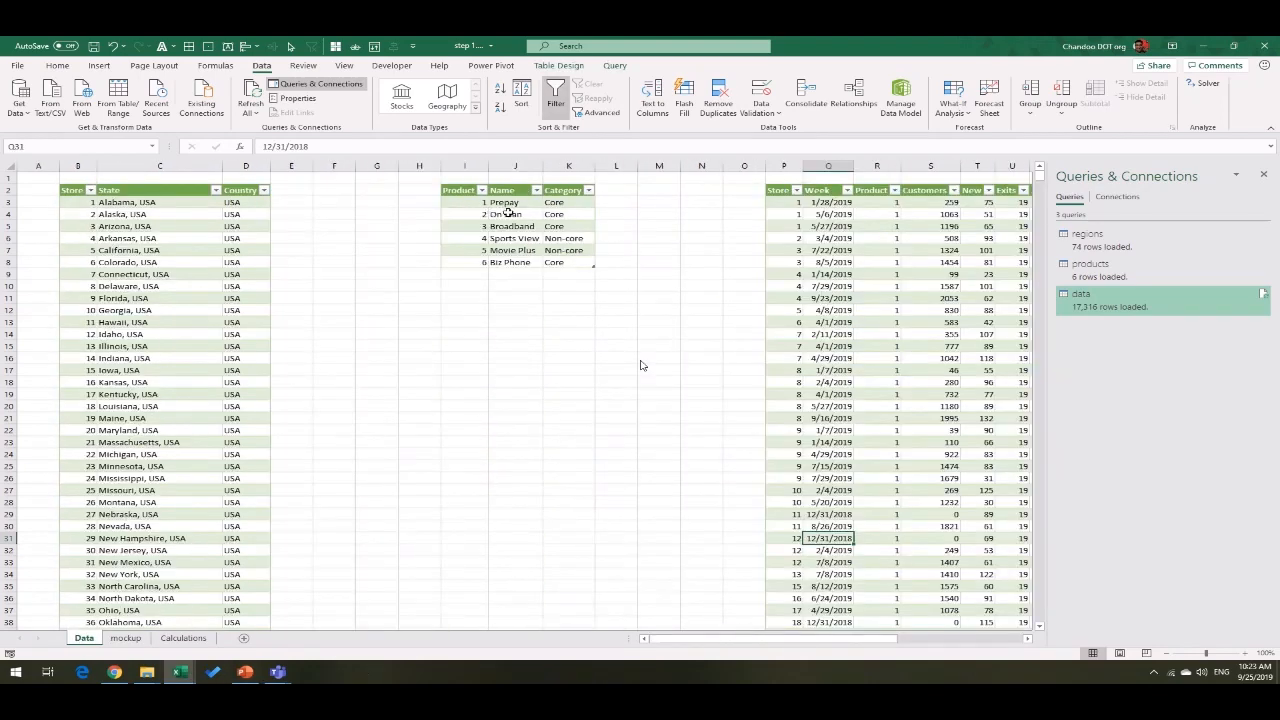
pyautogui.moveTo(566, 206); pyautogui.dragTo(577, 248)
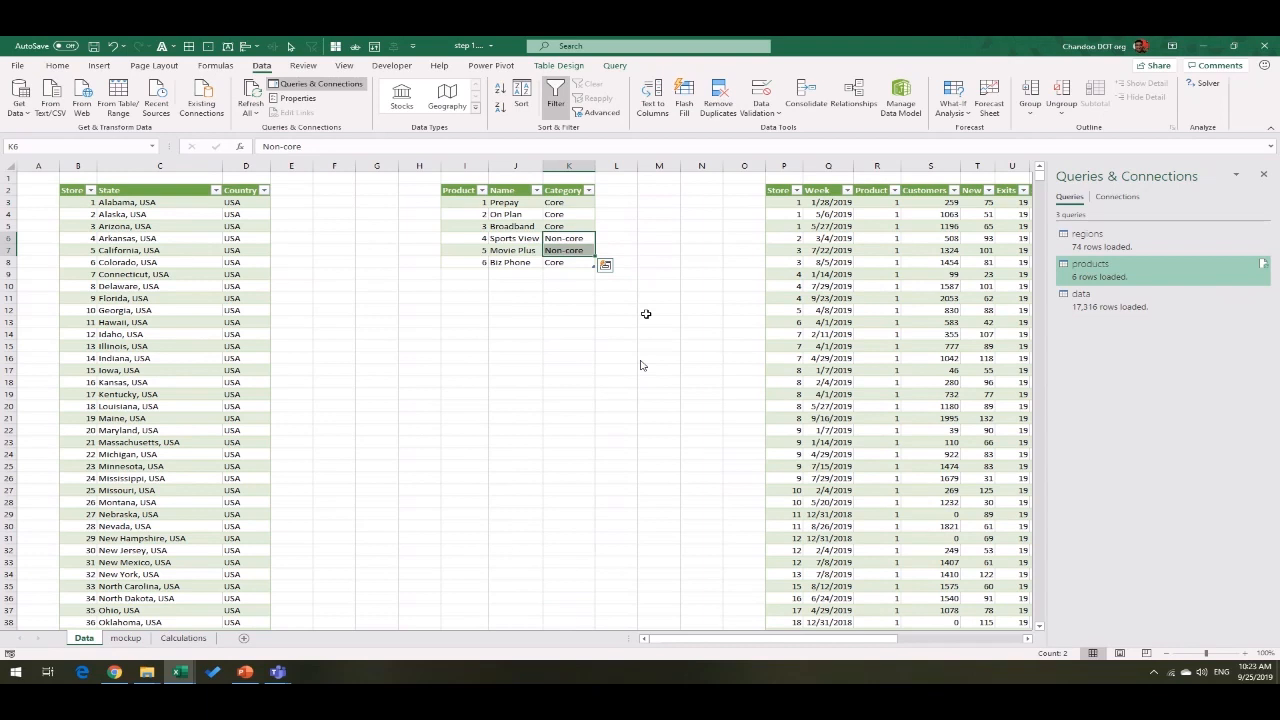
pyautogui.click(126, 638)
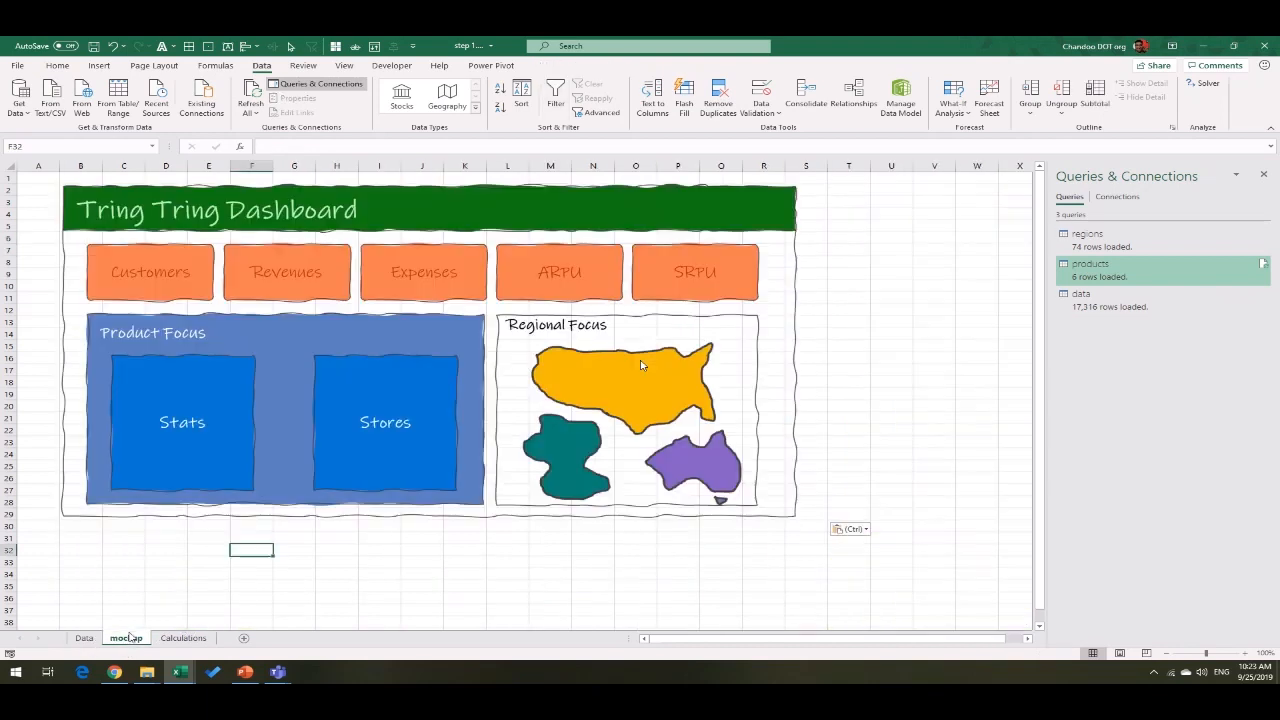
# Step: Insert a PivotTable based on the workbook's Data Model at cell B2 of the Calculations sheet
pyautogui.click(180, 638)
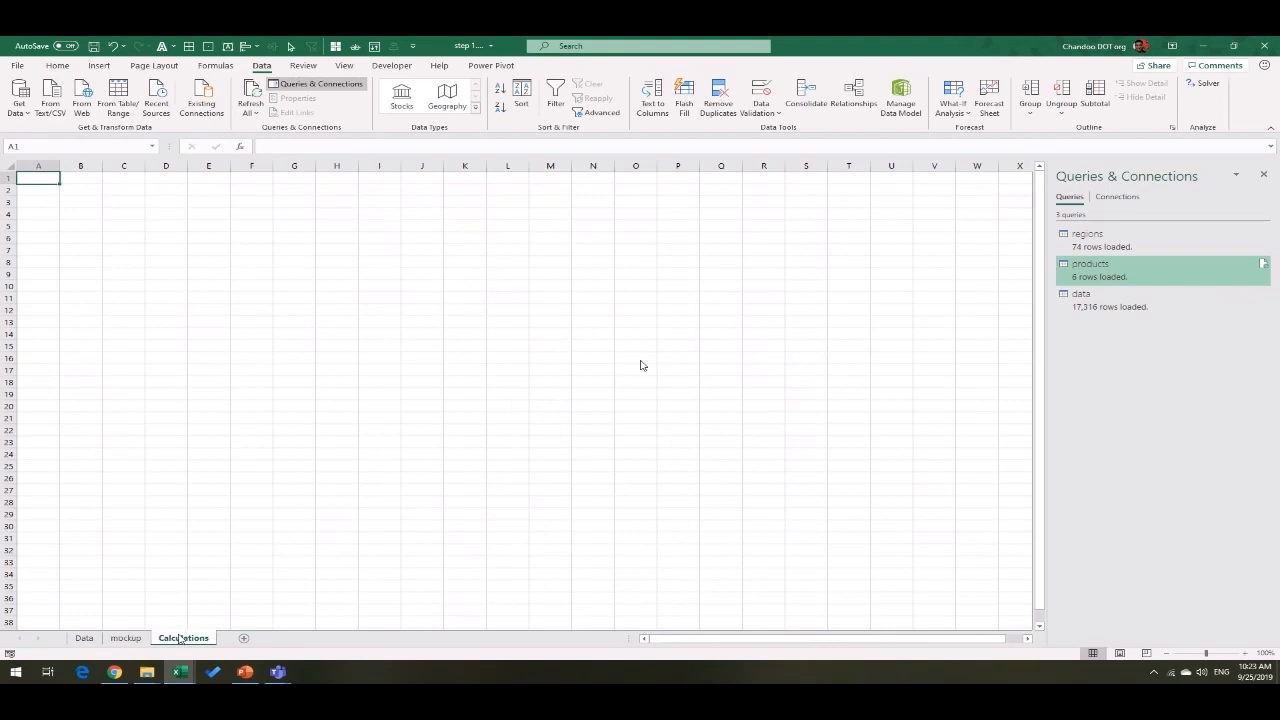
pyautogui.click(78, 191)
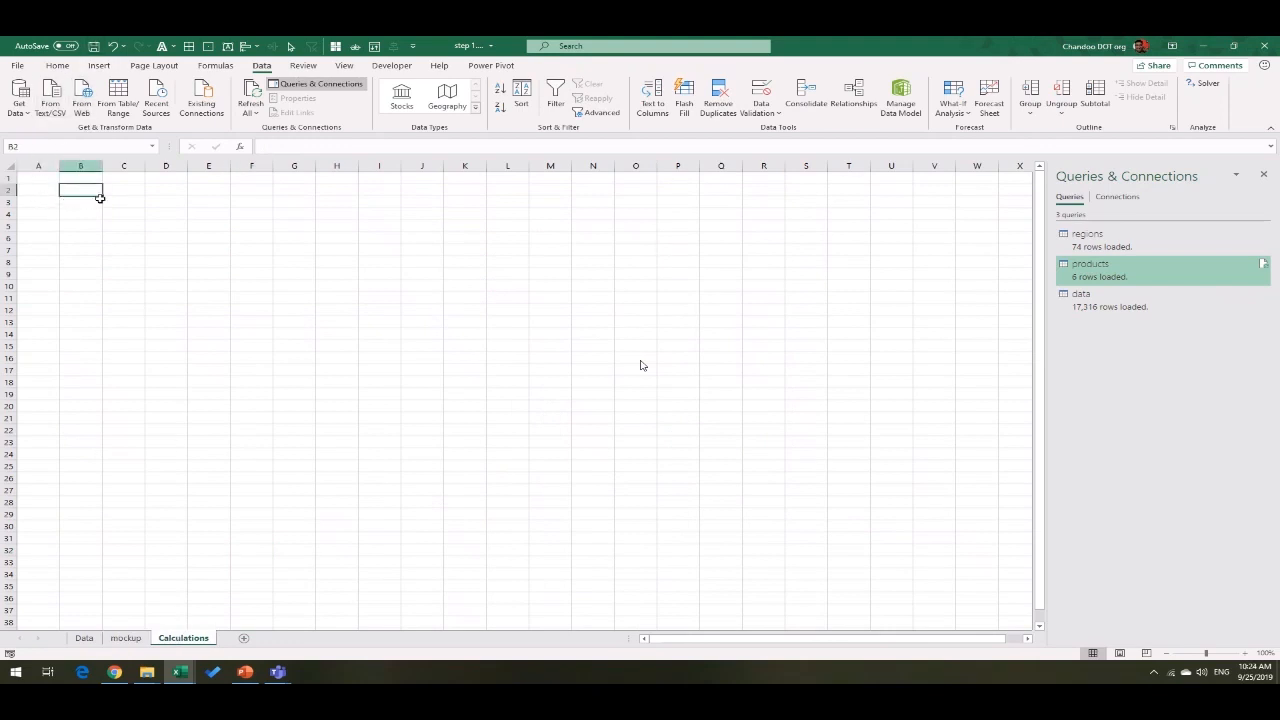
pyautogui.click(99, 65)
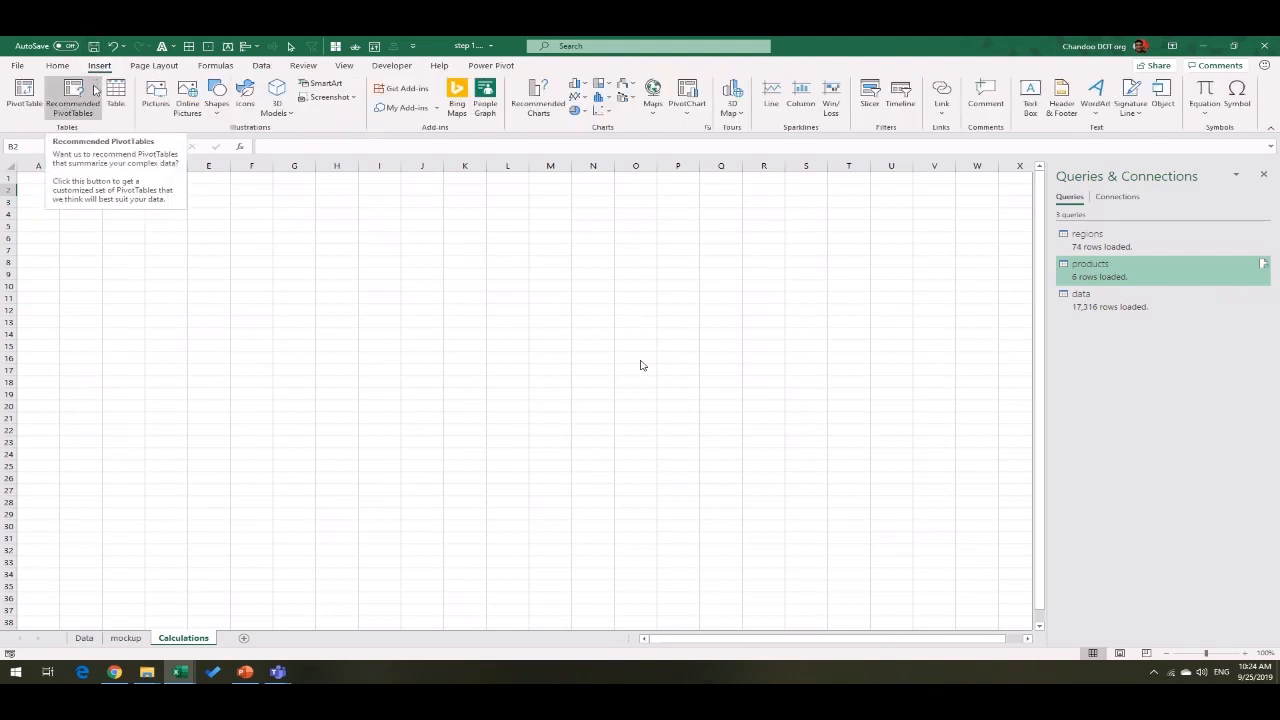
pyautogui.click(35, 107)
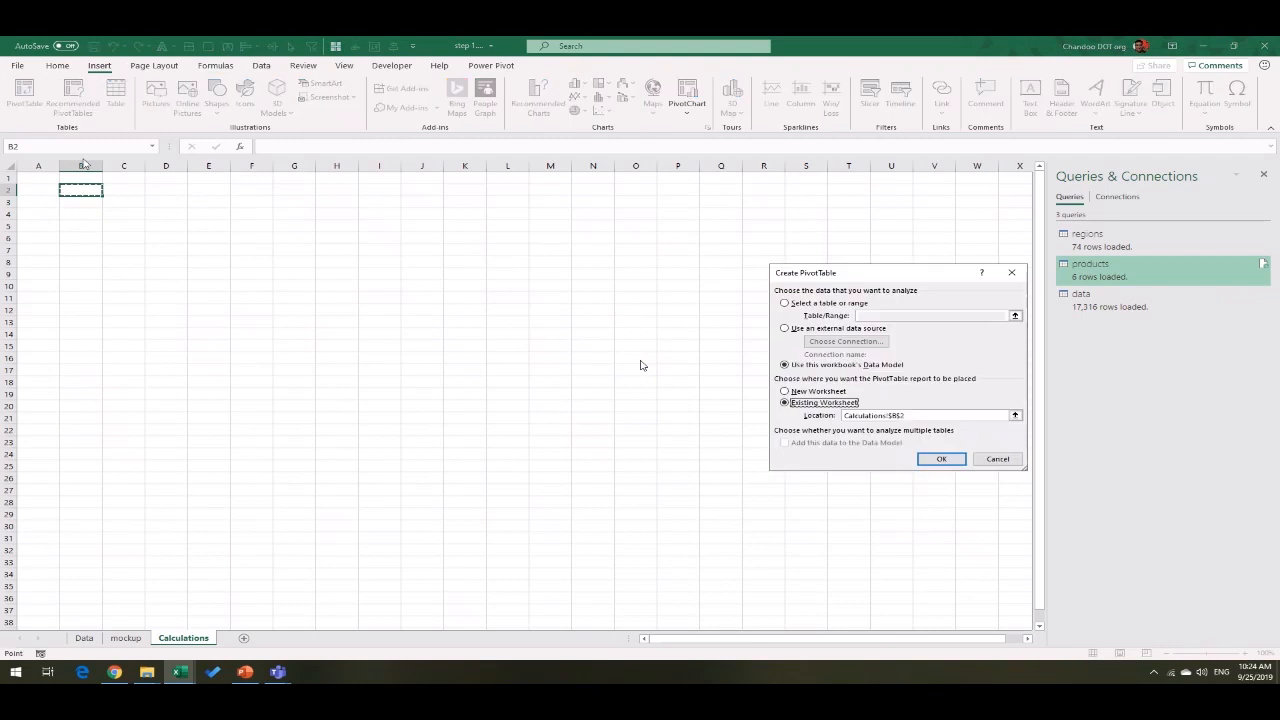
pyautogui.moveTo(846, 276); pyautogui.dragTo(346, 232)
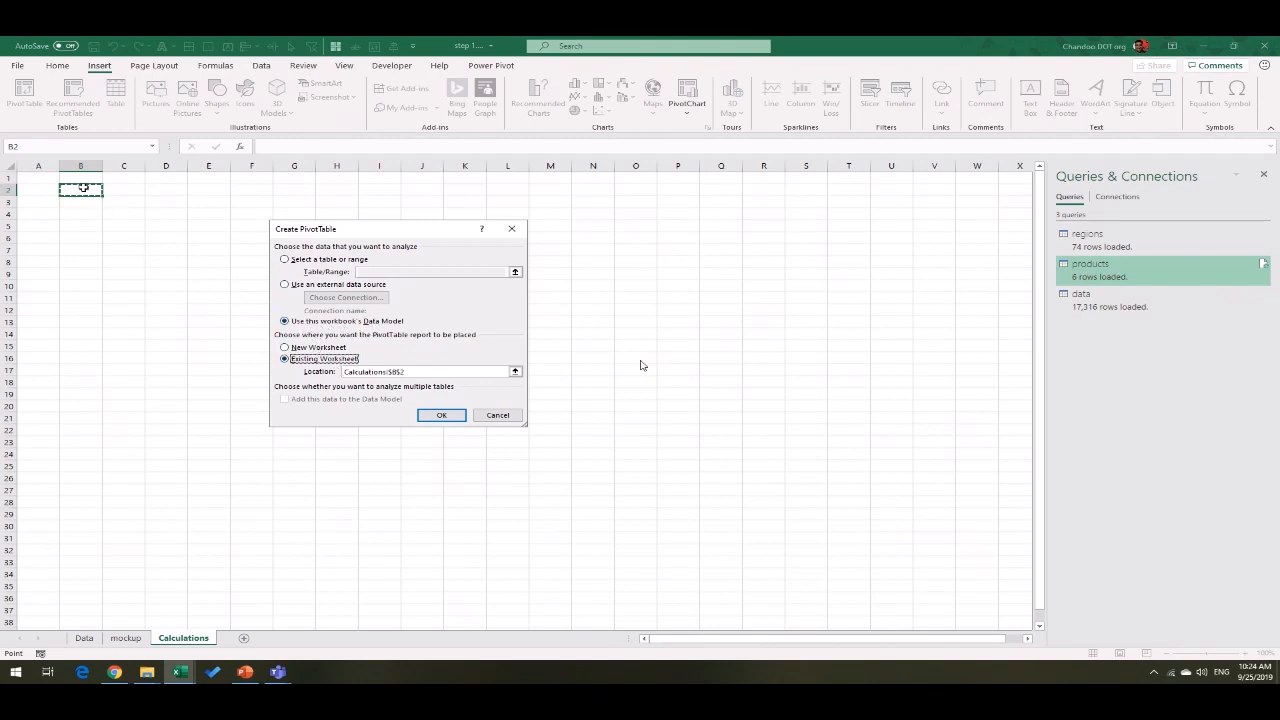
pyautogui.click(443, 416)
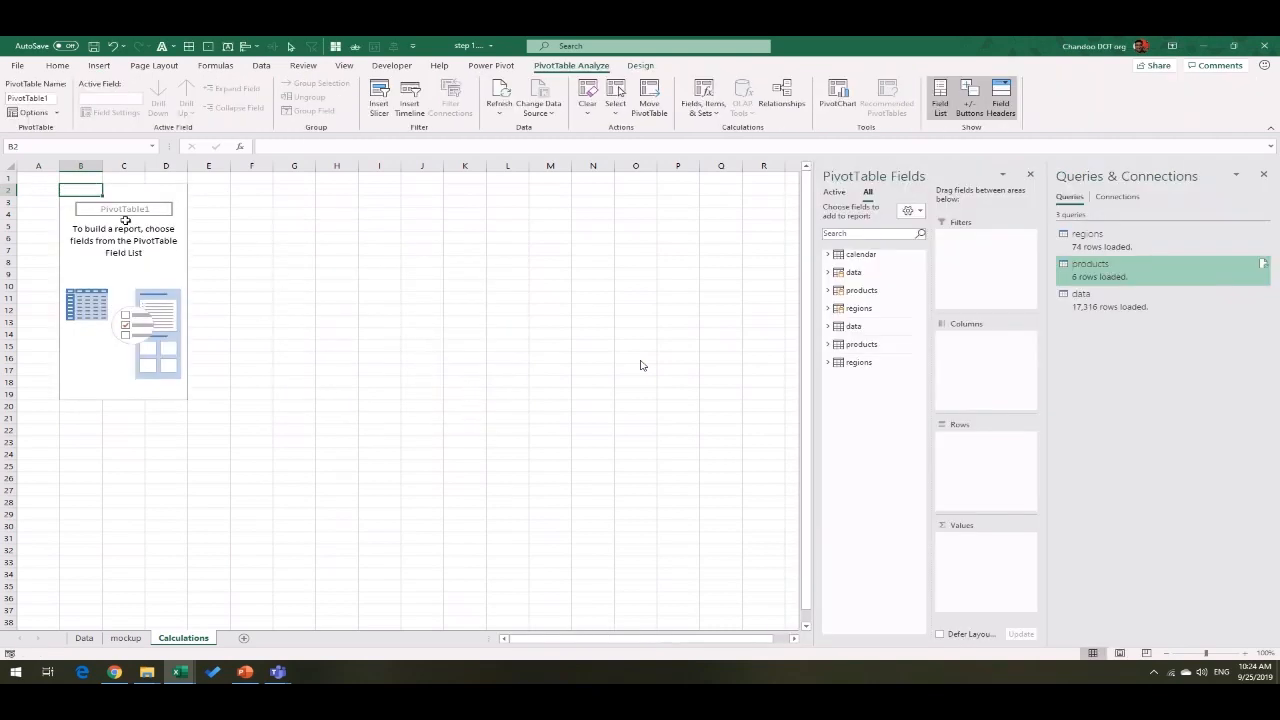
# Step: Name the new PivotTable summary
pyautogui.click(33, 97)
pyautogui.write('summary')
pyautogui.press('Return')
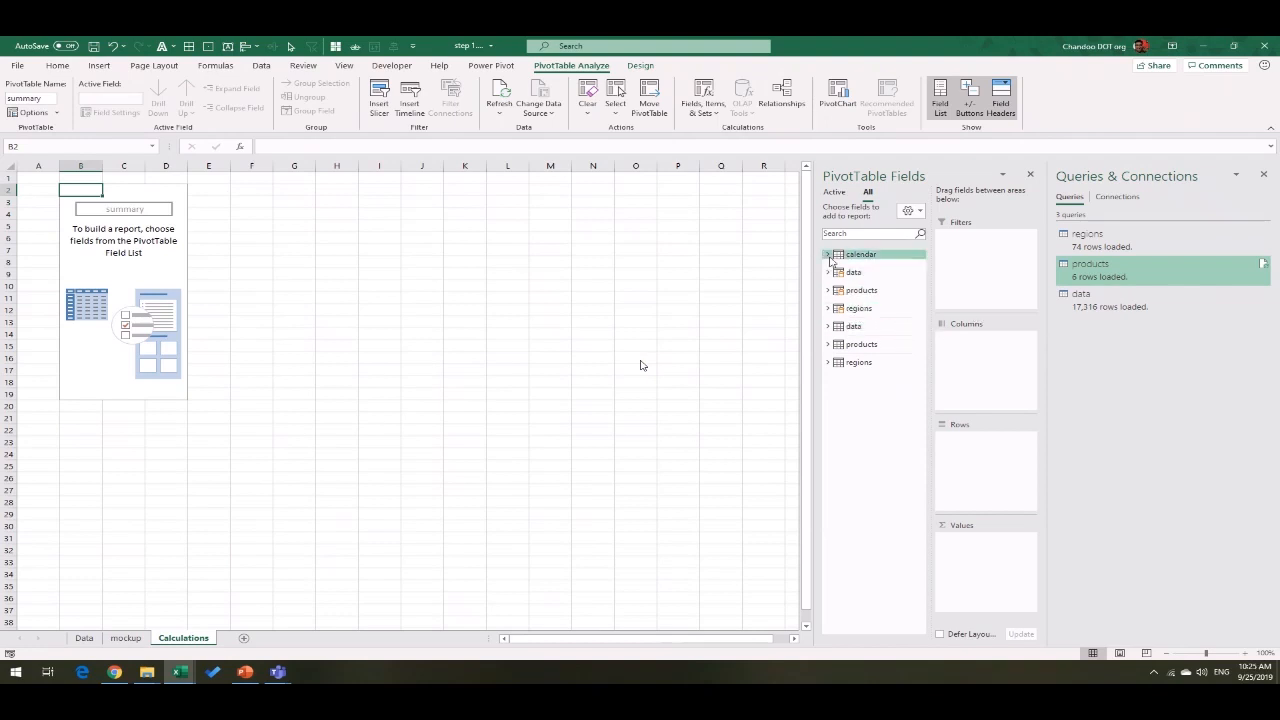
# Step: Add a slicer for the calendar table's Week field, tall enough for all its items, and filter it to weeks 12 and 13
pyautogui.click(828, 255)
pyautogui.rightClick(876, 267)
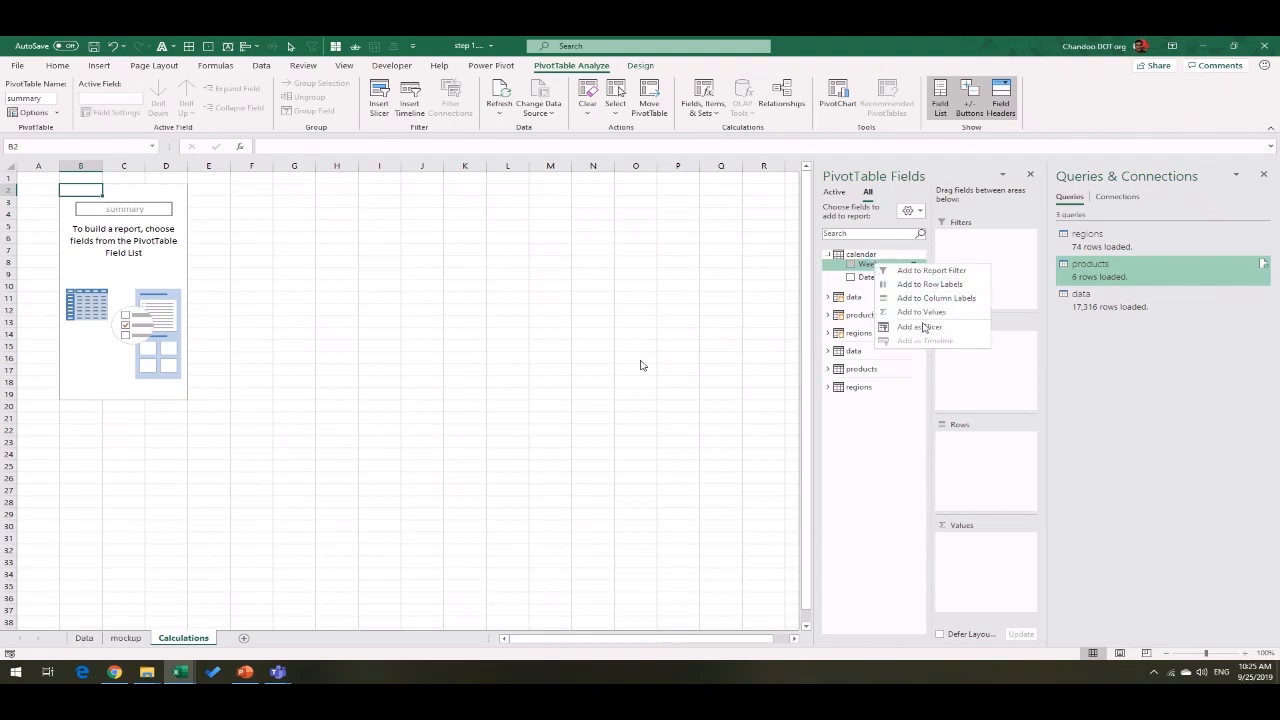
pyautogui.click(930, 327)
pyautogui.moveTo(392, 332); pyautogui.dragTo(436, 205)
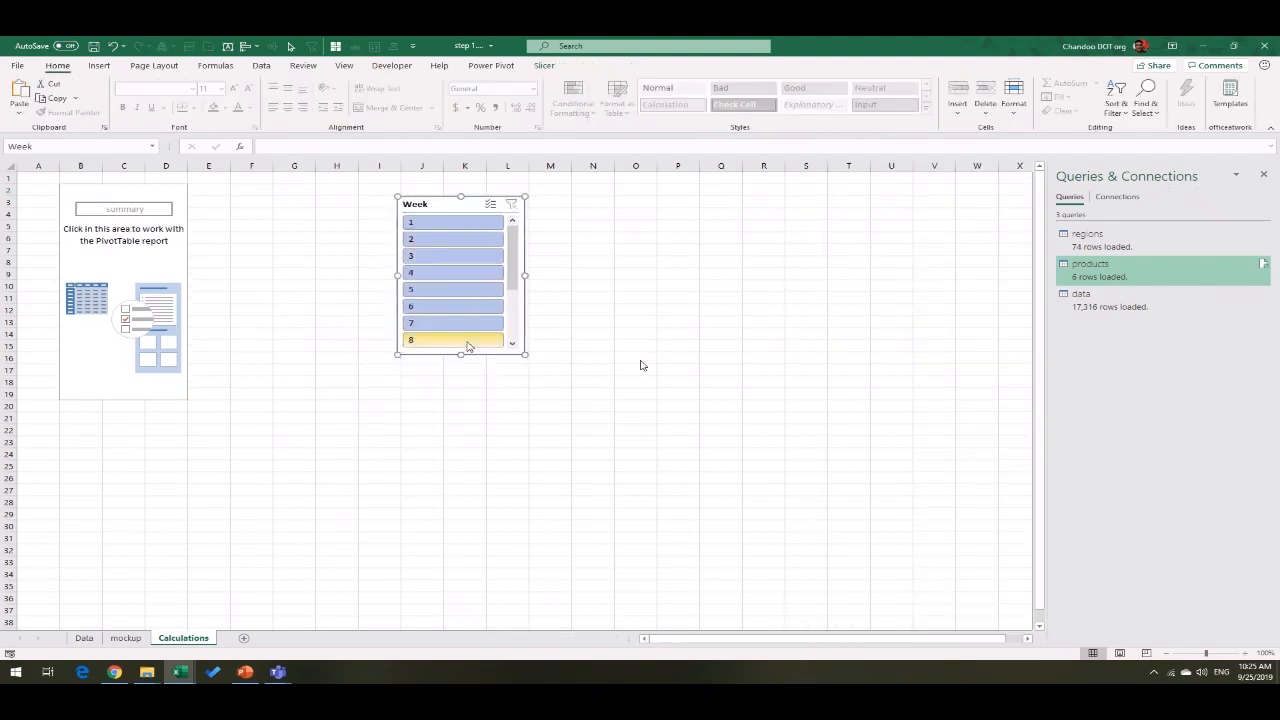
pyautogui.moveTo(464, 401); pyautogui.dragTo(463, 463)
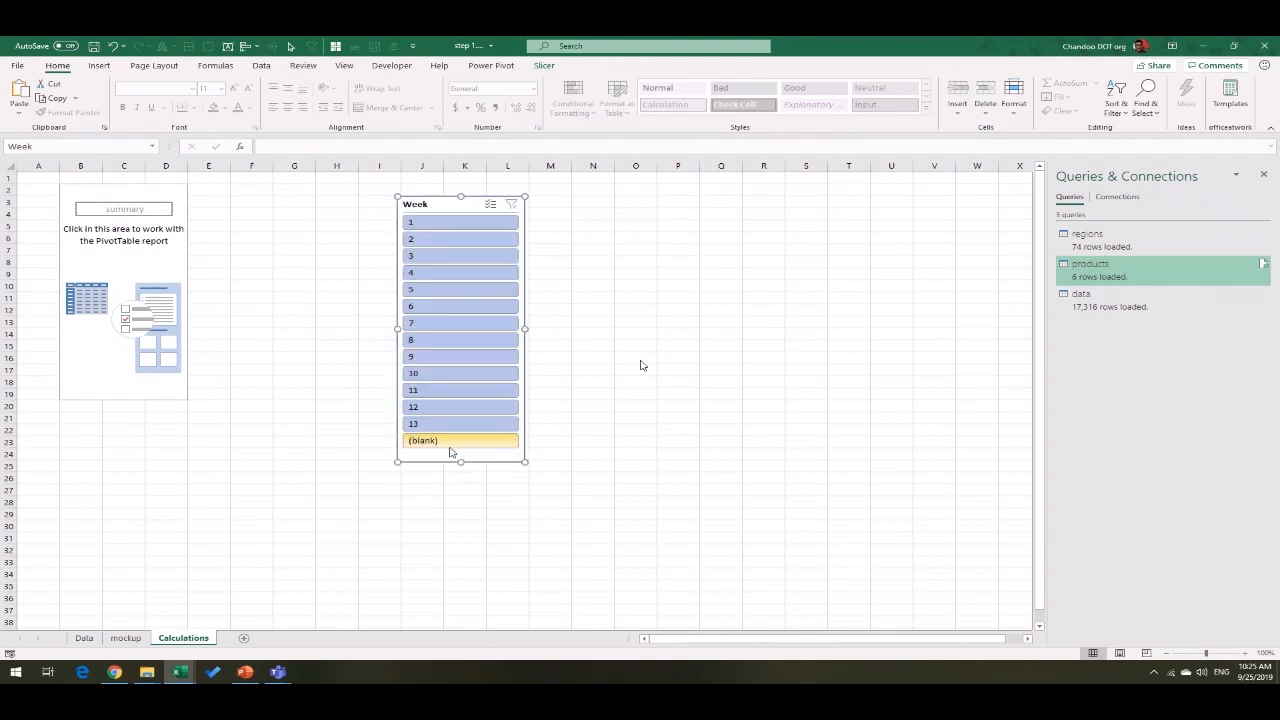
pyautogui.click(445, 407)
pyautogui.keyDown('ctrl'); pyautogui.click(450, 424); pyautogui.keyUp('ctrl')
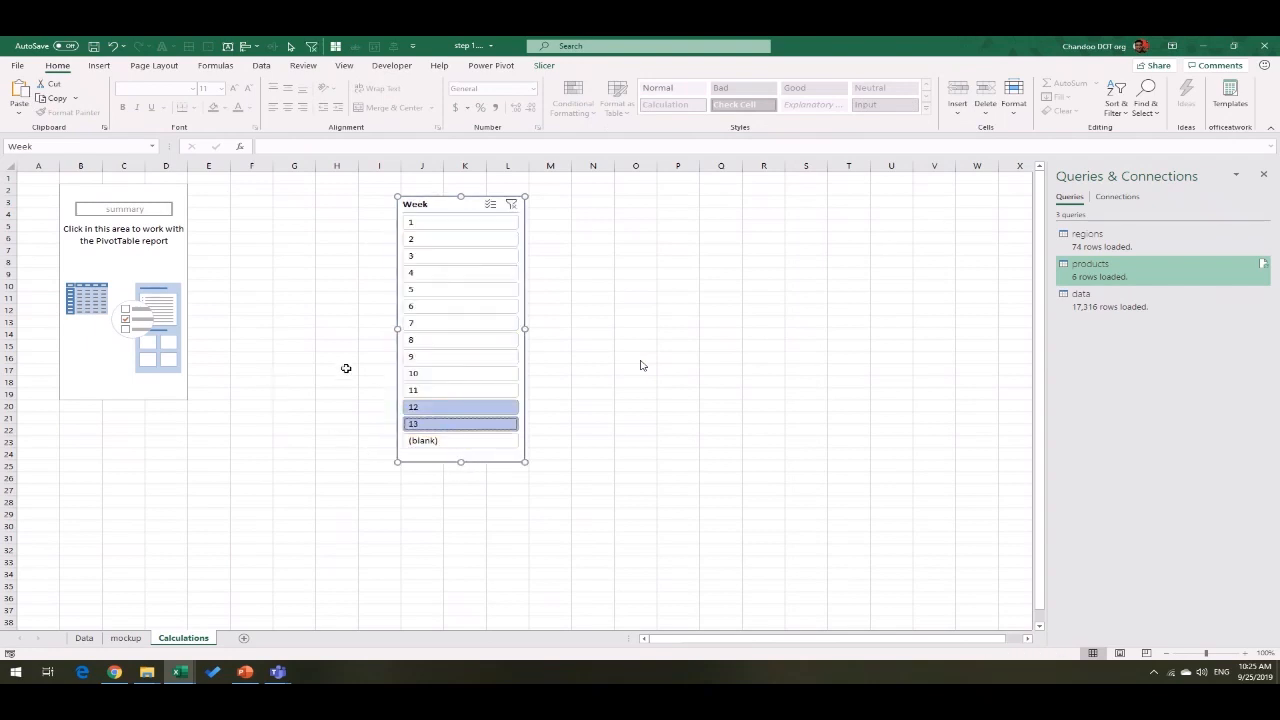
# Step: Add Customers from the data table to the PivotTable's values and the calendar table's Week to its columns
pyautogui.click(110, 229)
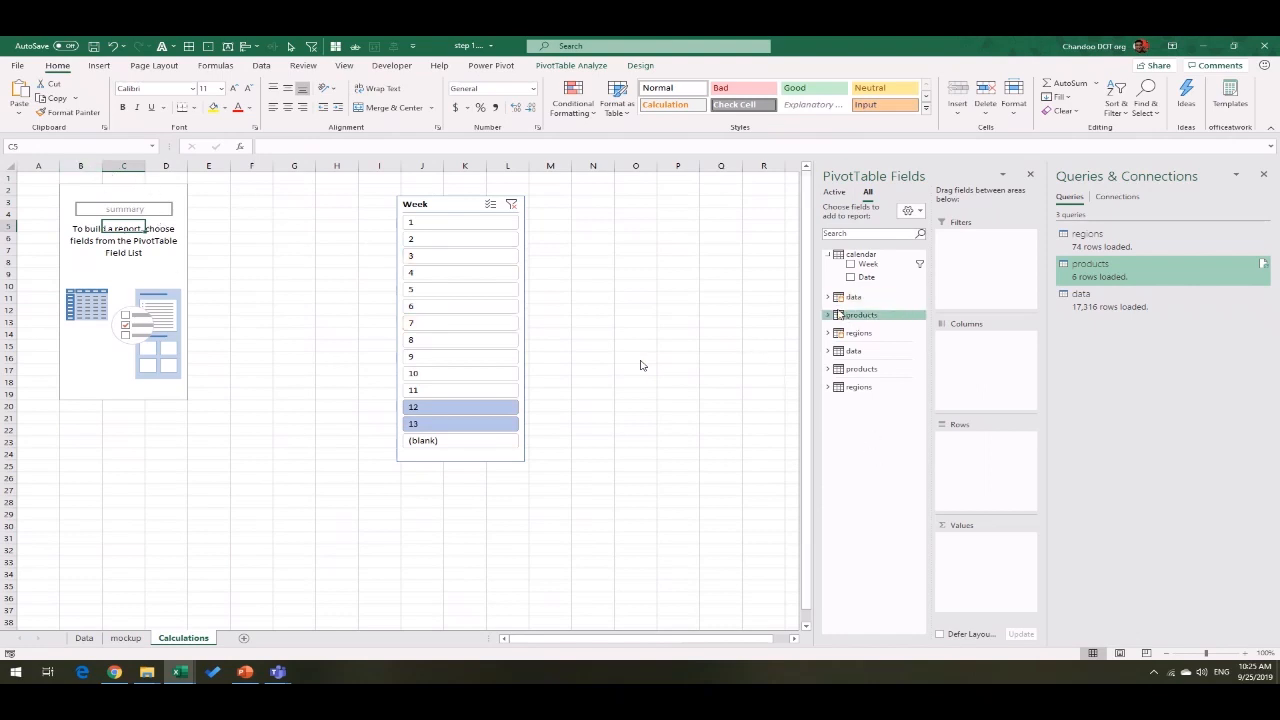
pyautogui.click(827, 297)
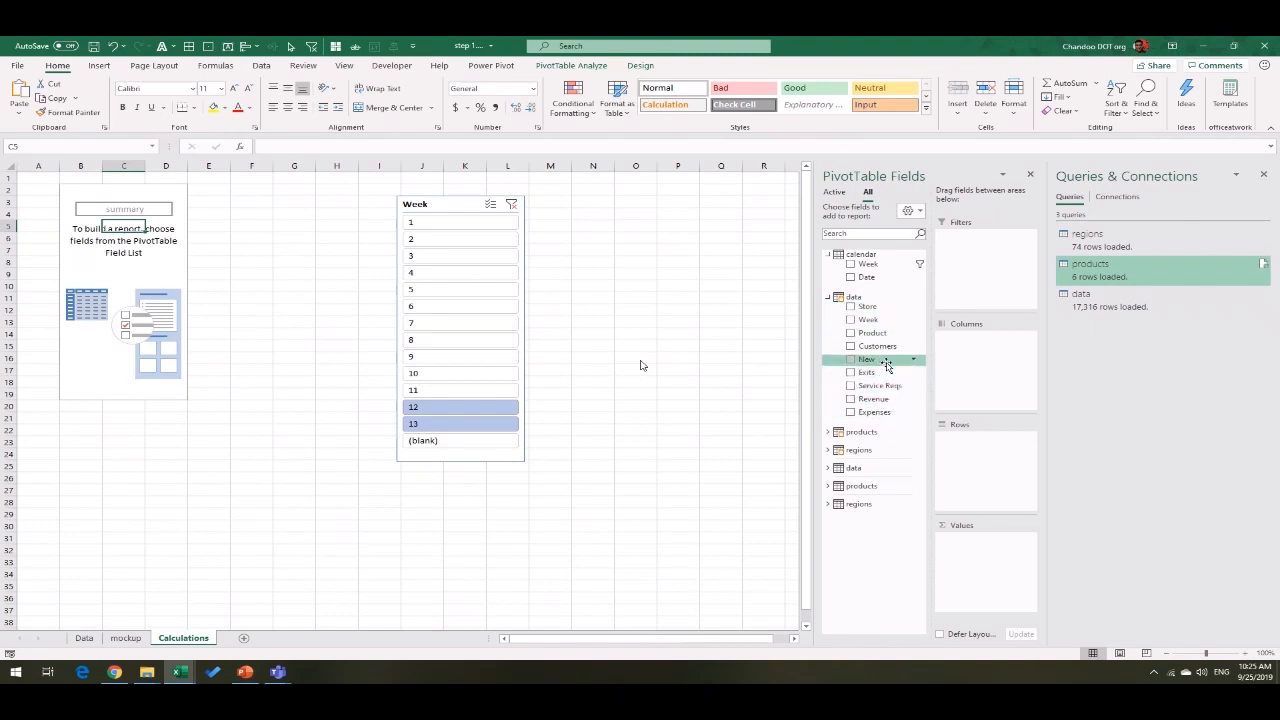
pyautogui.moveTo(872, 346); pyautogui.dragTo(975, 558)
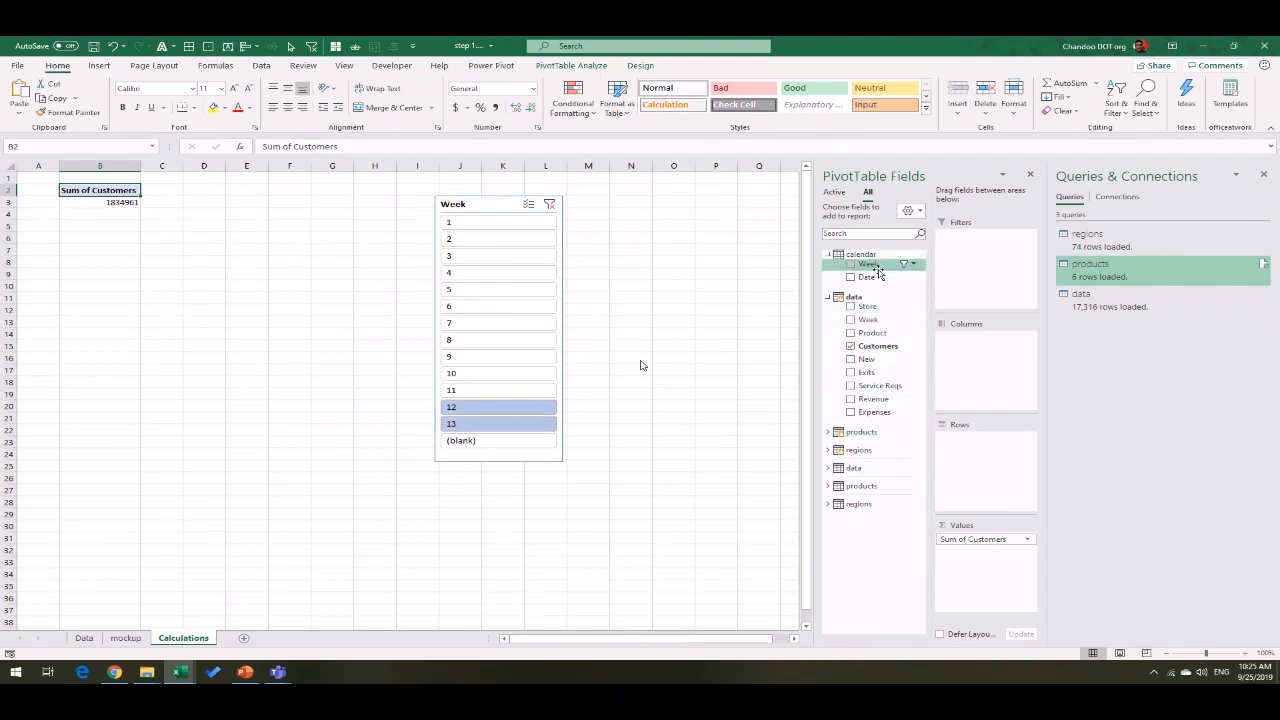
pyautogui.moveTo(877, 268); pyautogui.dragTo(968, 387)
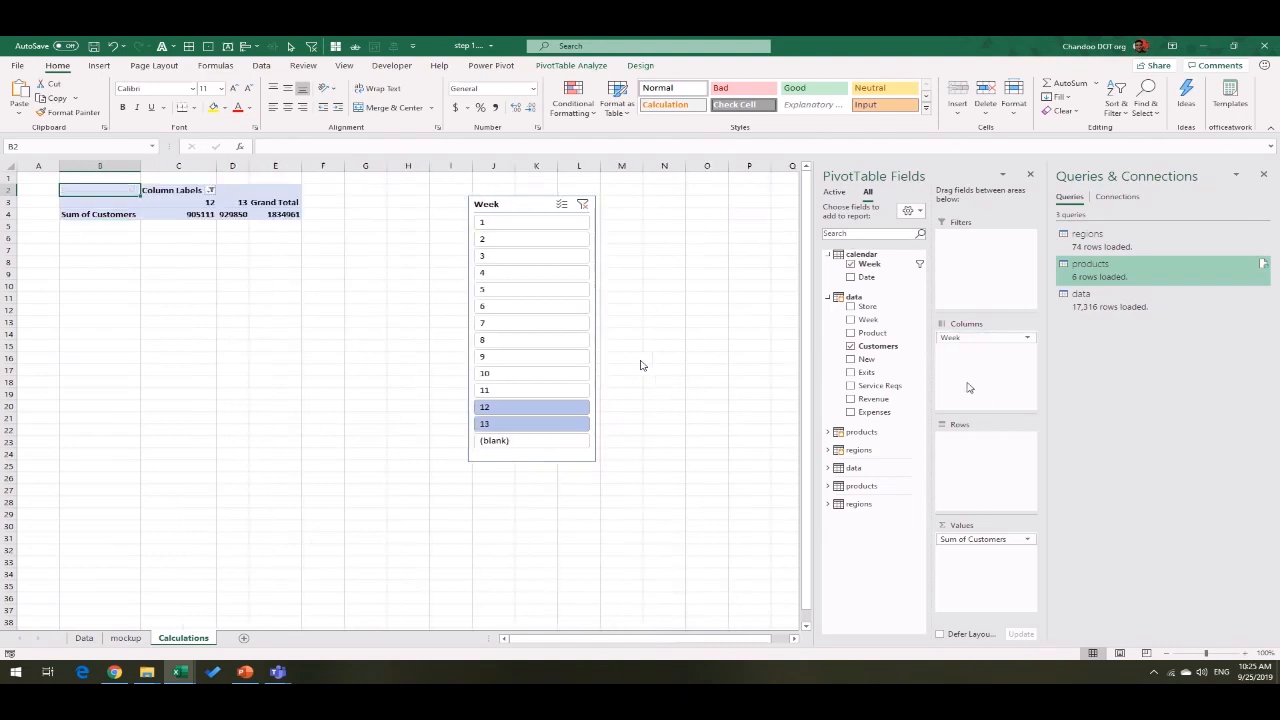
pyautogui.click(170, 216)
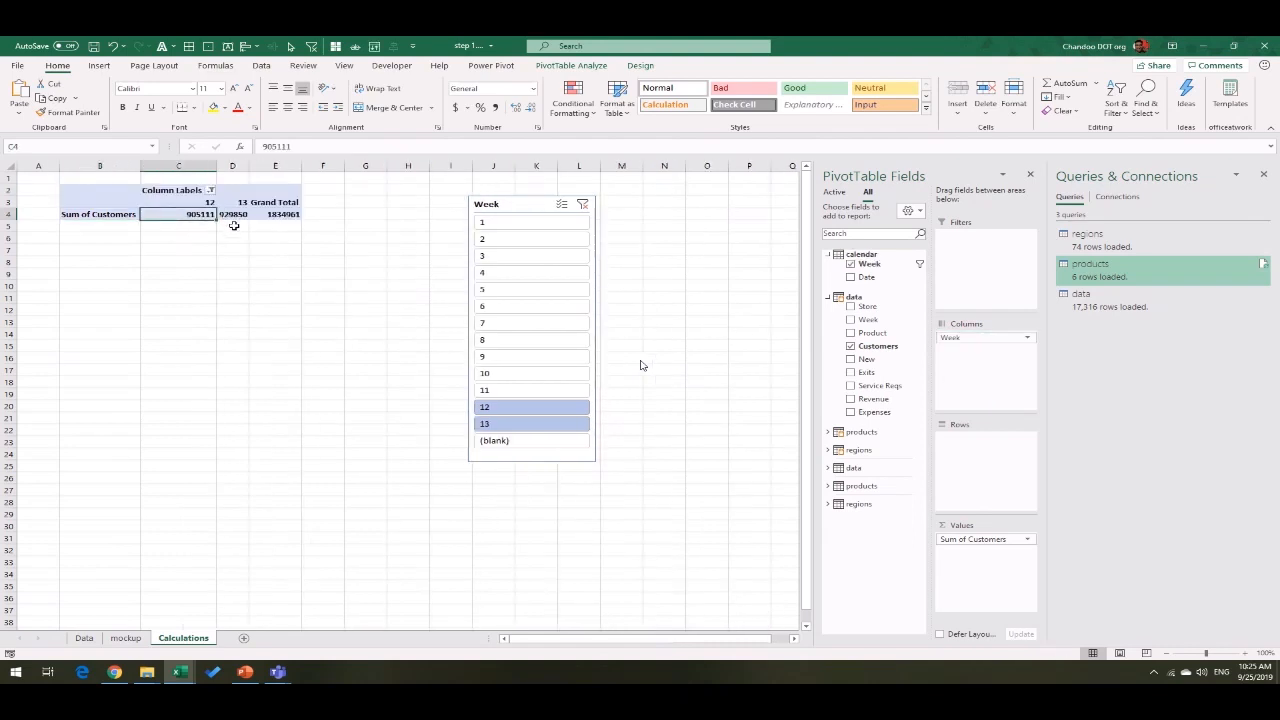
pyautogui.click(95, 212)
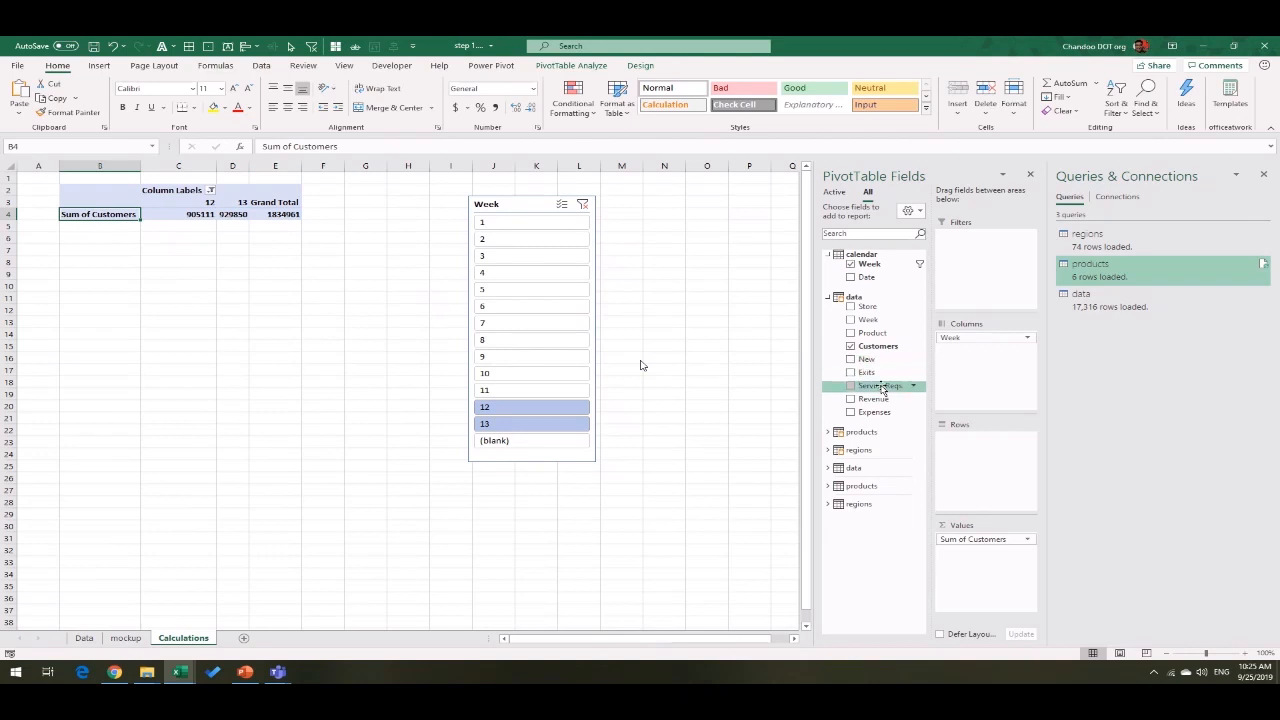
# Step: Add Revenue, Expenses and Service Reqs to the PivotTable's values and arrange the values as rows
pyautogui.moveTo(882, 403); pyautogui.dragTo(965, 558)
pyautogui.moveTo(874, 411); pyautogui.dragTo(970, 592)
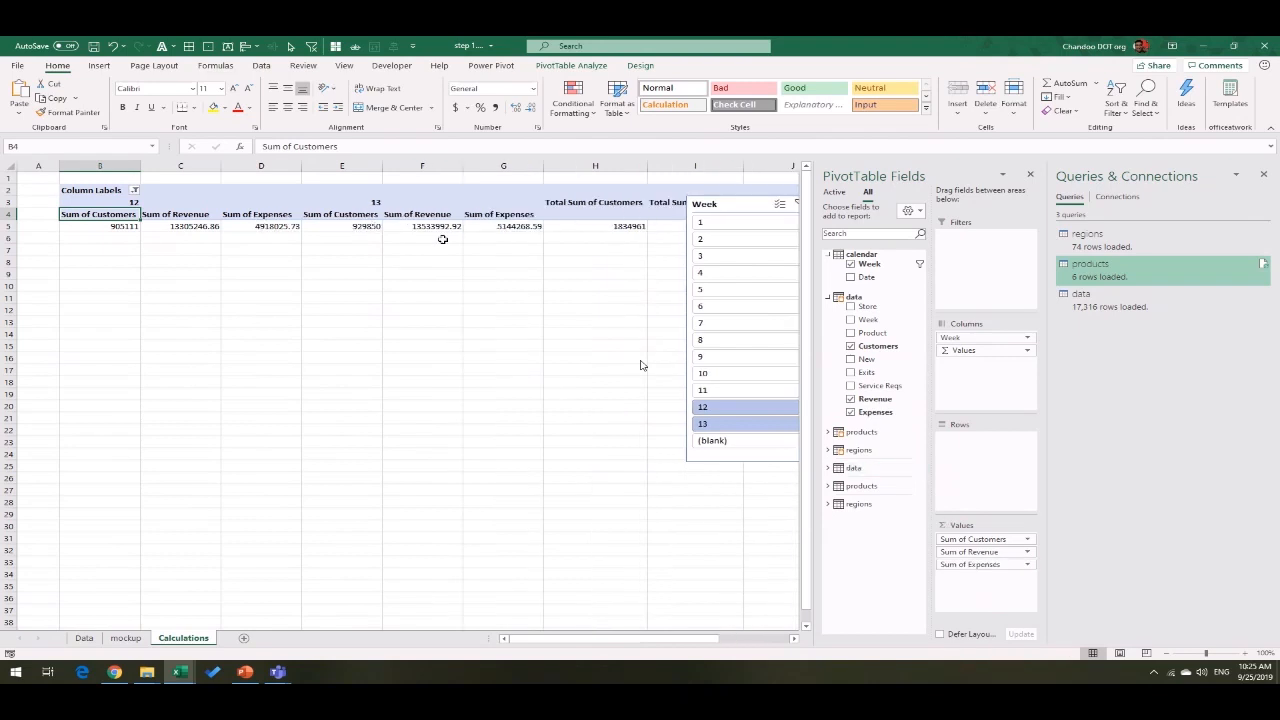
pyautogui.moveTo(971, 356); pyautogui.dragTo(962, 466)
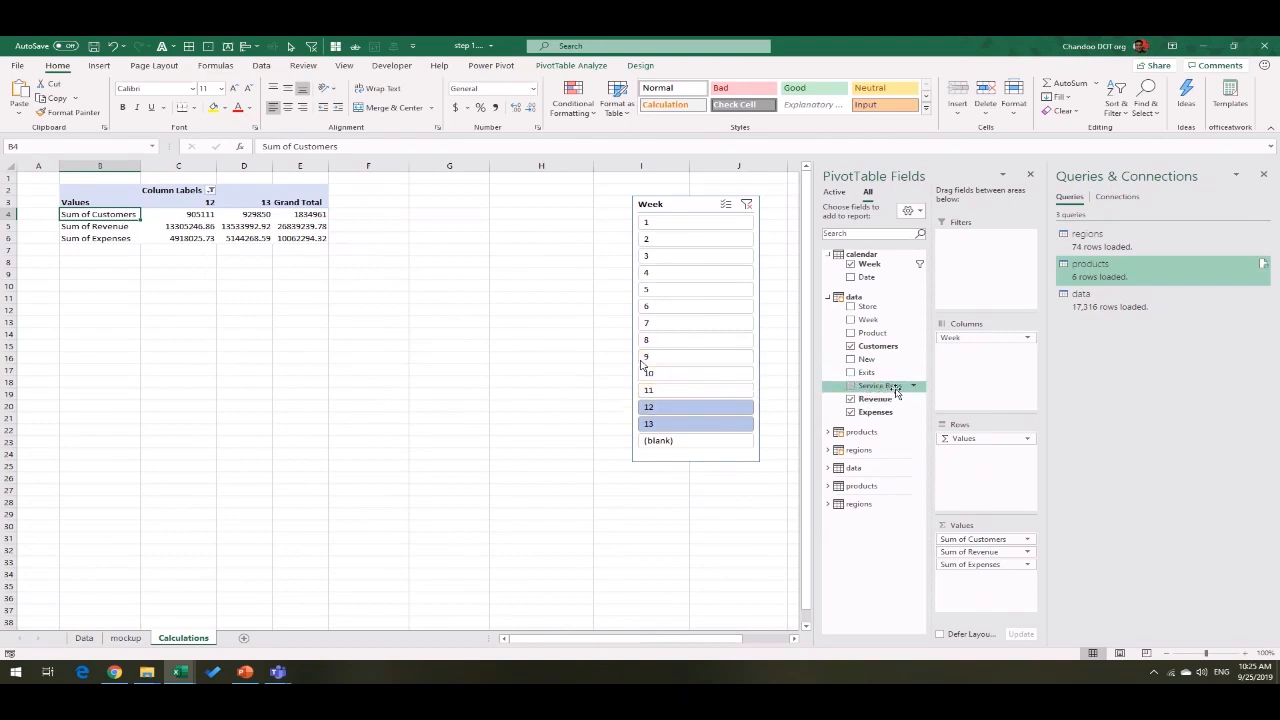
pyautogui.moveTo(885, 391); pyautogui.dragTo(981, 591)
# Step: Check the mock-up's measures, then turn off the grand totals in the summary PivotTable on the Calculations sheet
pyautogui.click(126, 638)
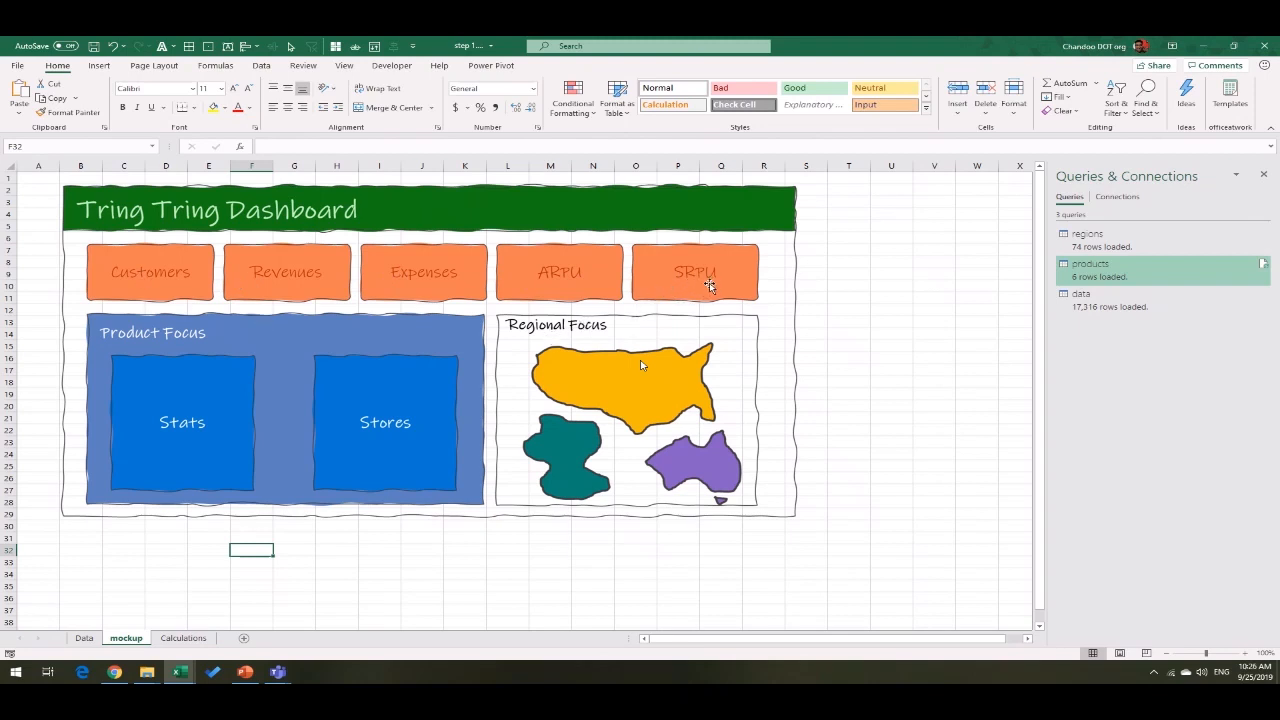
pyautogui.click(175, 638)
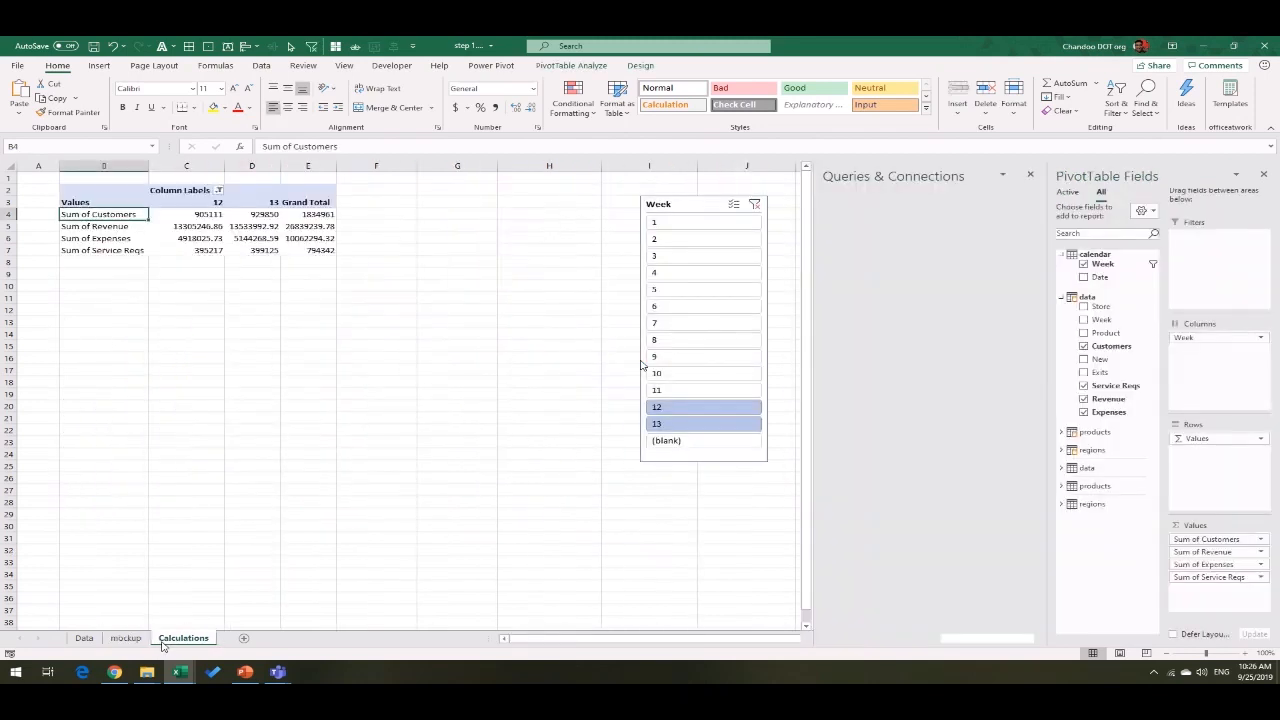
pyautogui.click(313, 225)
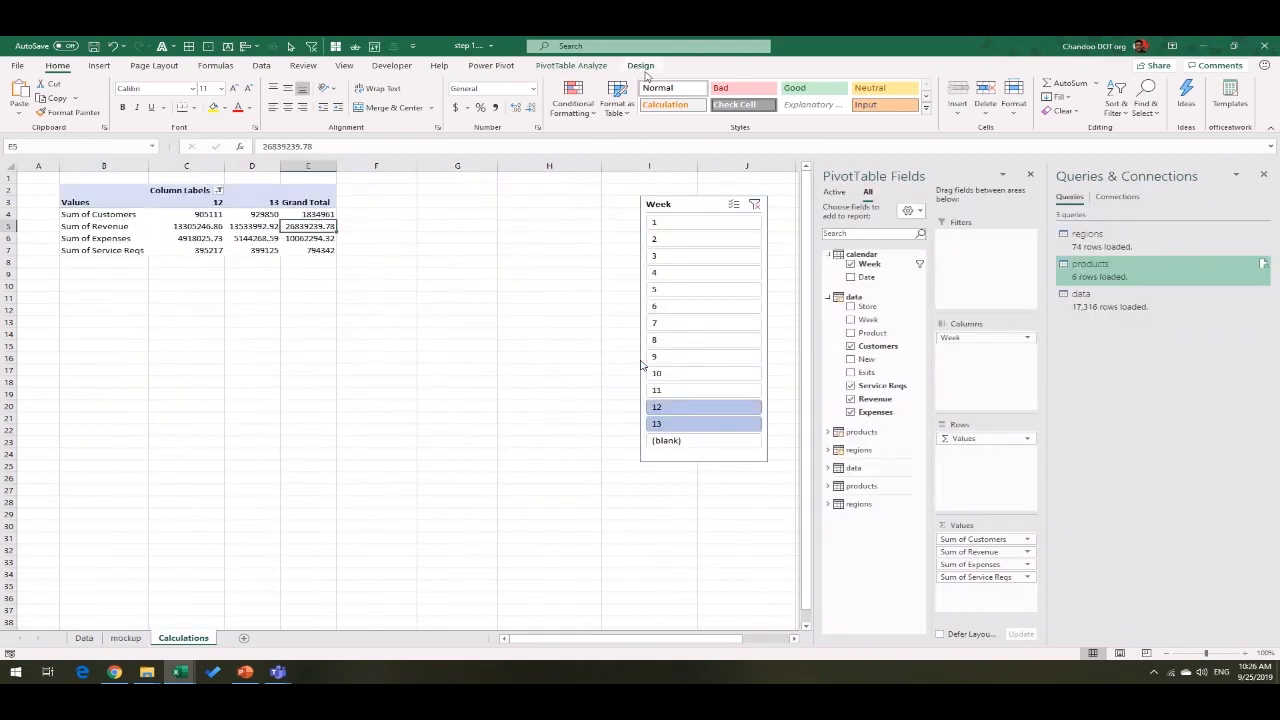
pyautogui.click(640, 65)
pyautogui.click(93, 100)
pyautogui.click(110, 143)
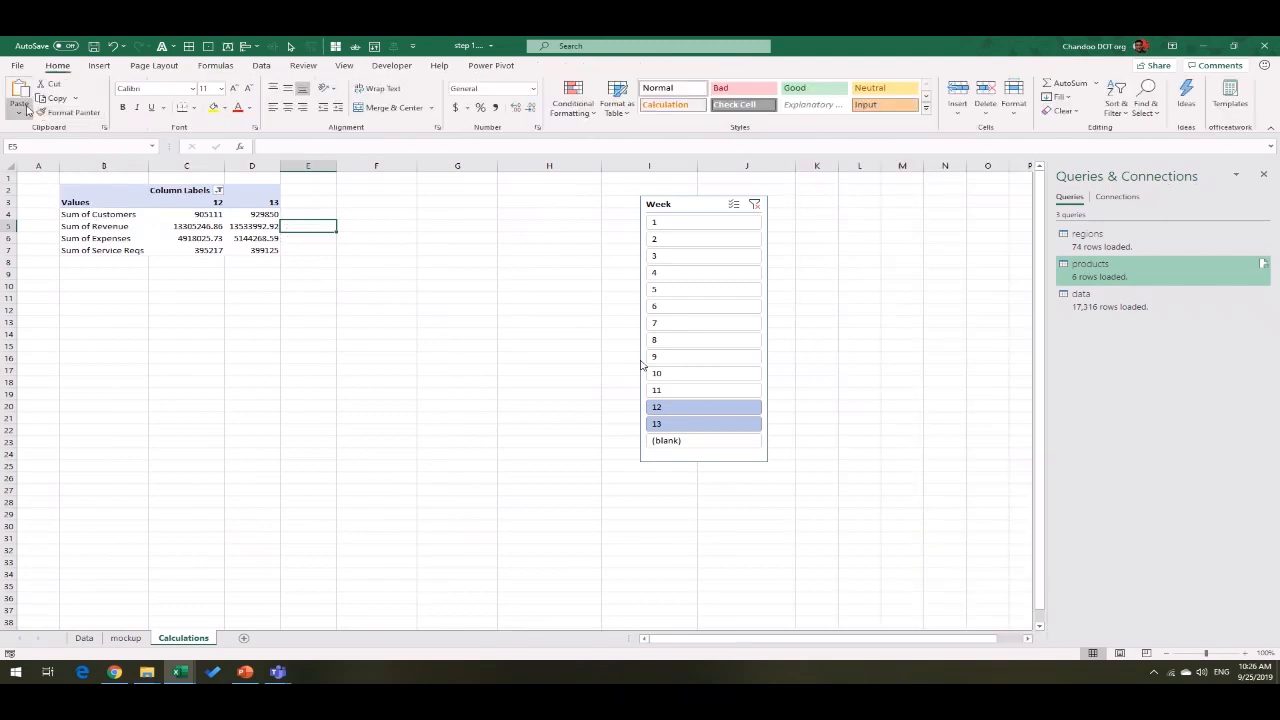
# Step: Paste the PivotTable's measure labels and both weeks' values (B4:D7) as linked cells starting at B13 on the Calculations sheet
pyautogui.click(252, 226)
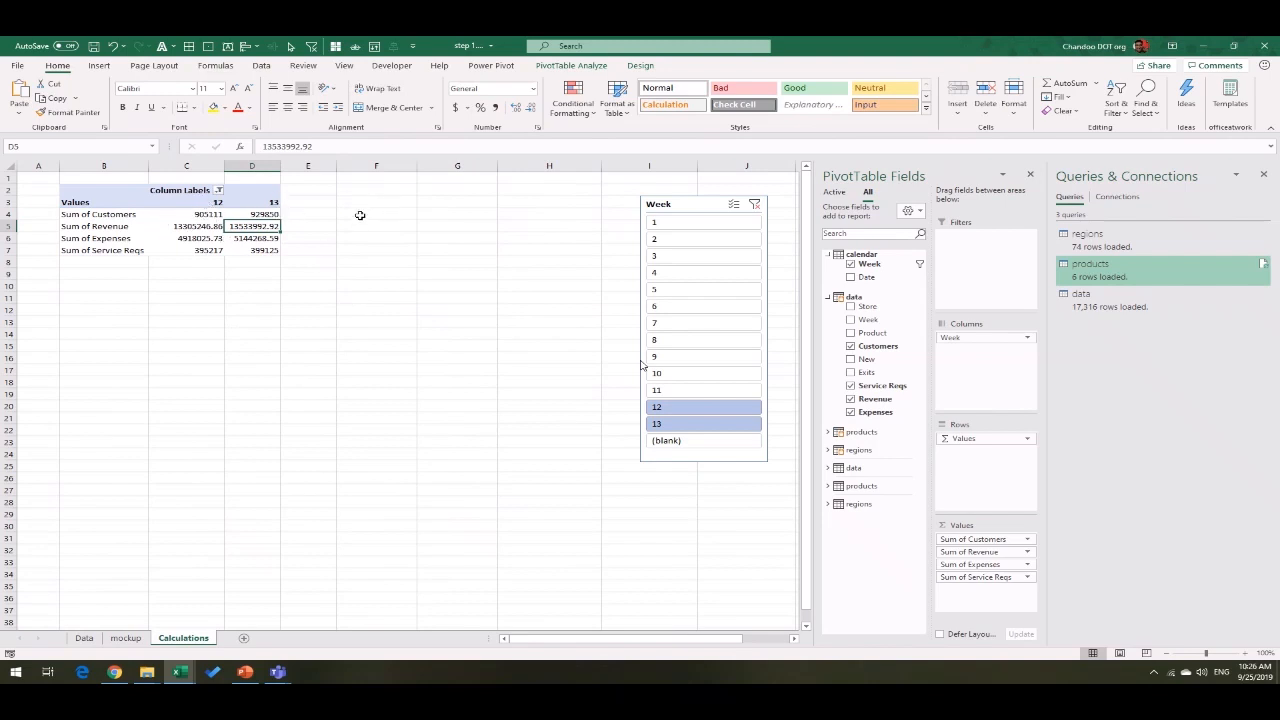
pyautogui.click(86, 323)
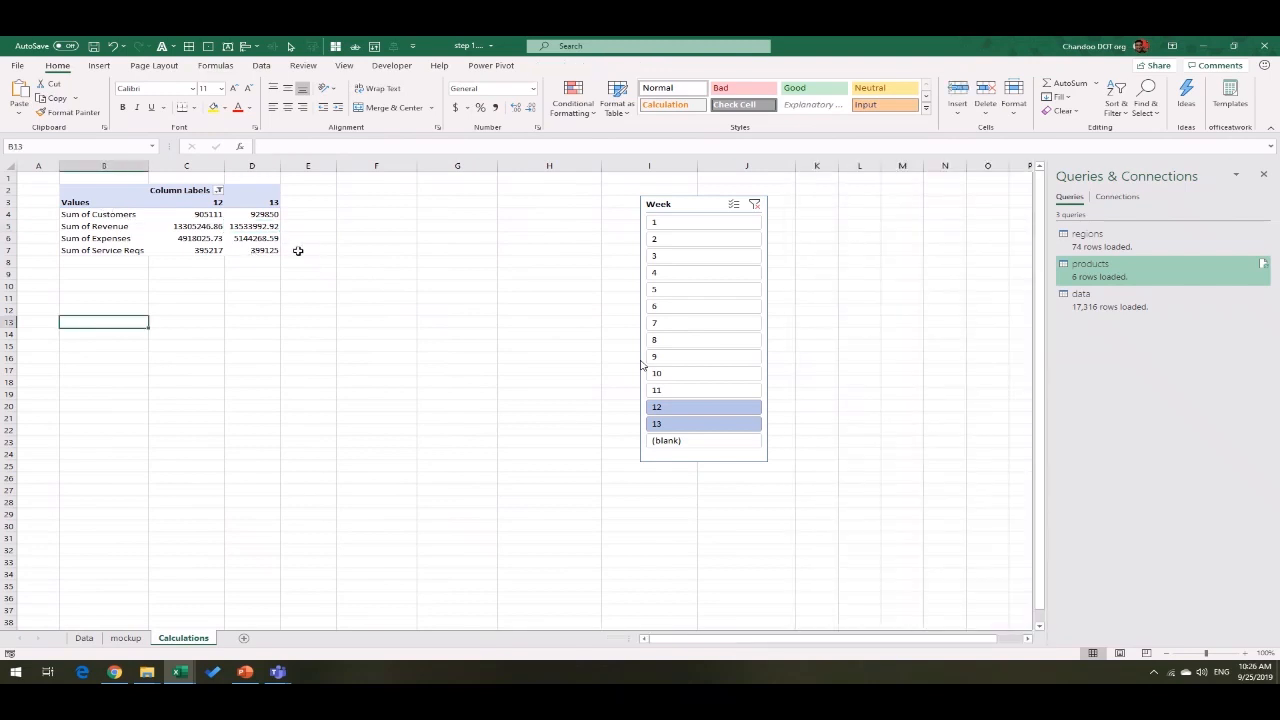
pyautogui.click(104, 215)
pyautogui.keyDown('shift'); pyautogui.click(234, 252); pyautogui.keyUp('shift')
pyautogui.hotkey('ctrl', 'c')
pyautogui.rightClick(105, 317)
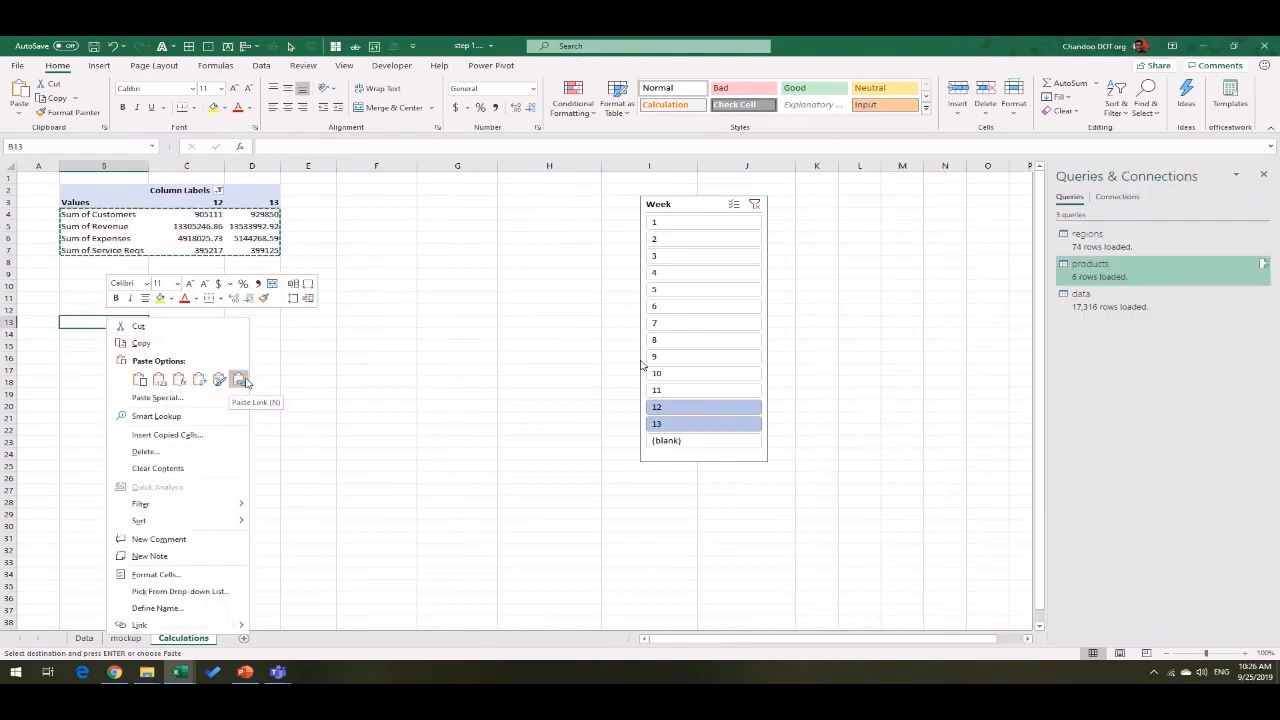
pyautogui.click(244, 378)
pyautogui.click(391, 429)
# Step: Enter the headers Prev, Now and % Change in C12:E12 above the linked values
pyautogui.click(214, 307)
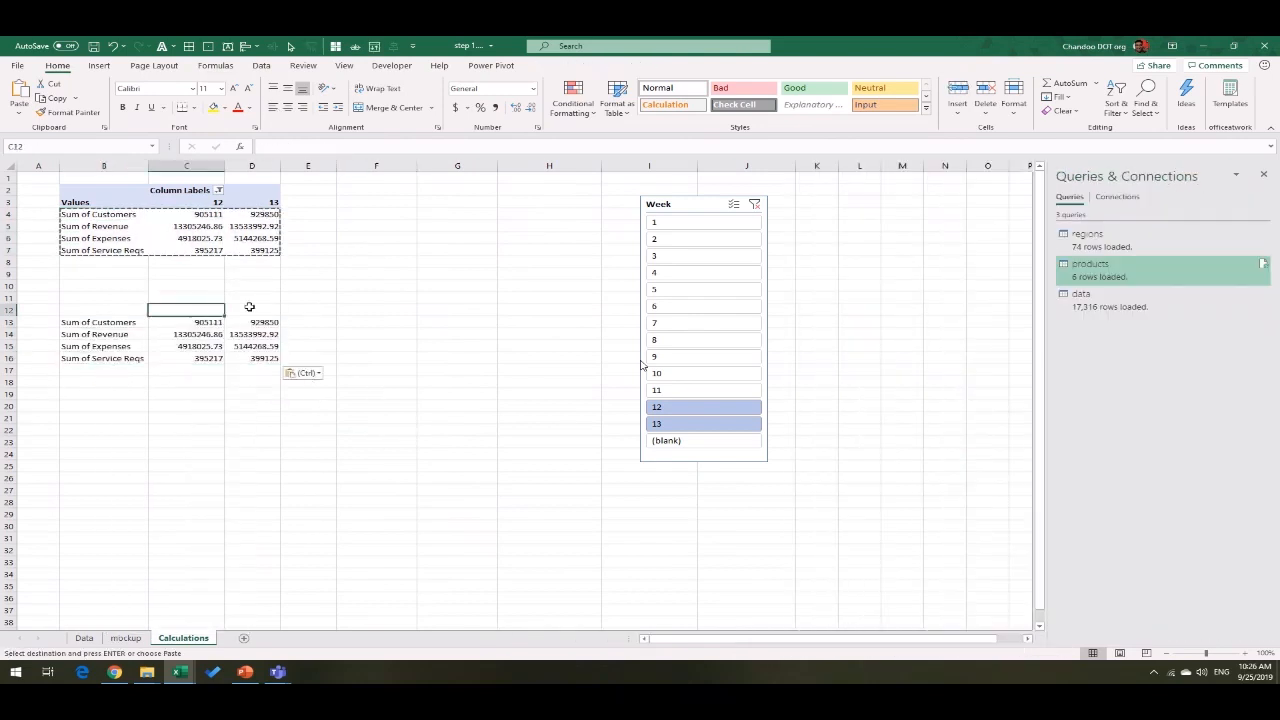
pyautogui.write('Prev')
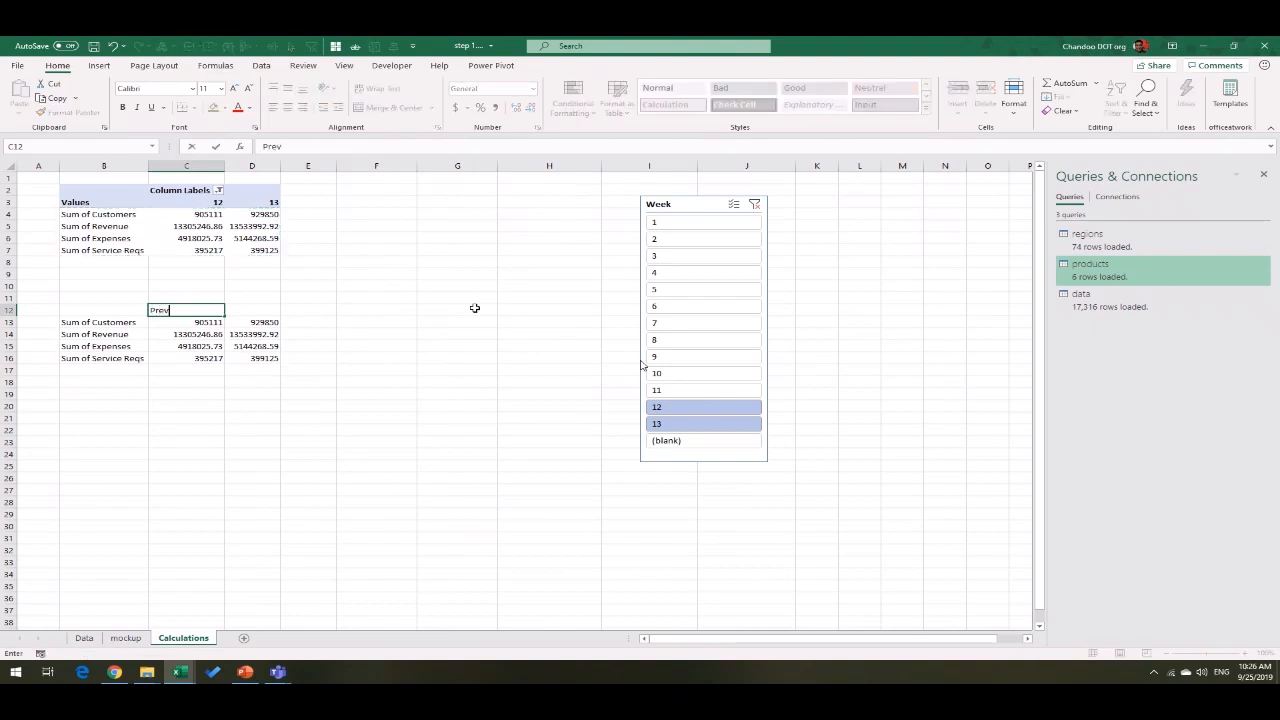
pyautogui.press('Tab')
pyautogui.write('Now')
pyautogui.press('Tab')
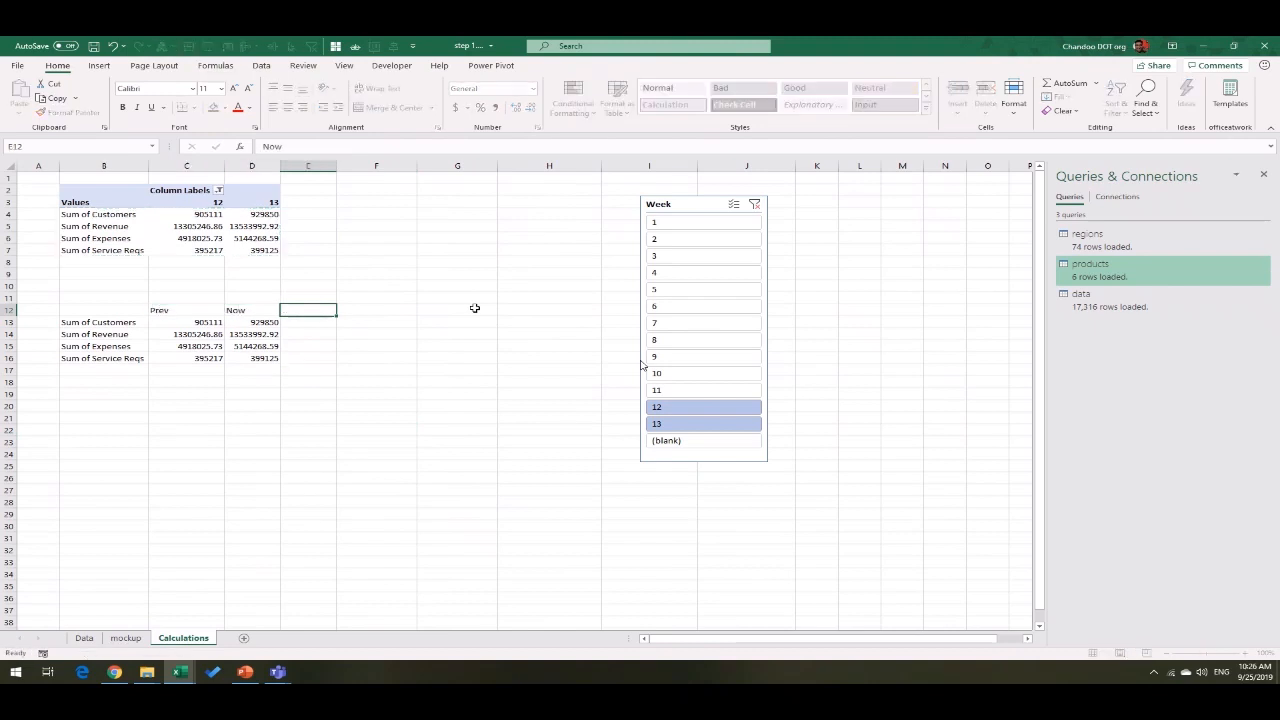
pyautogui.write('% Change')
pyautogui.press('Return')
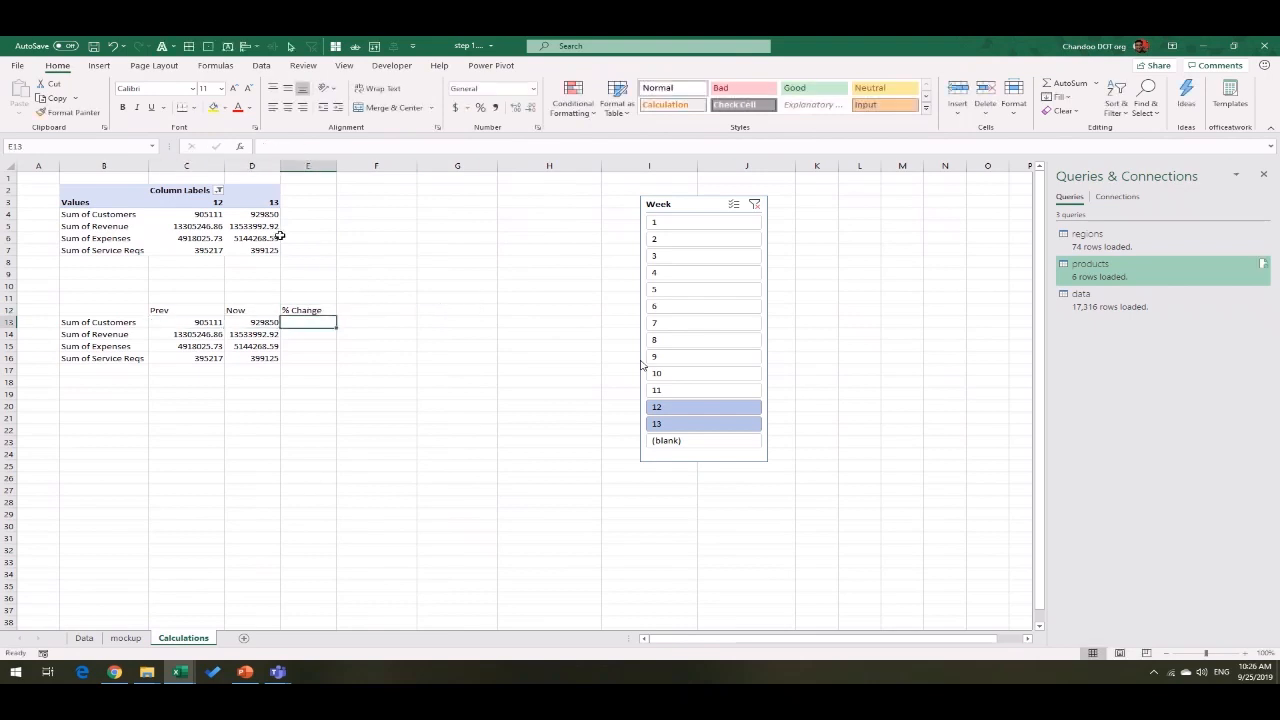
# Step: Calculate the change in E13 with =D13/C13-1, format it as a percentage and fill it down to E16
pyautogui.click(272, 228)
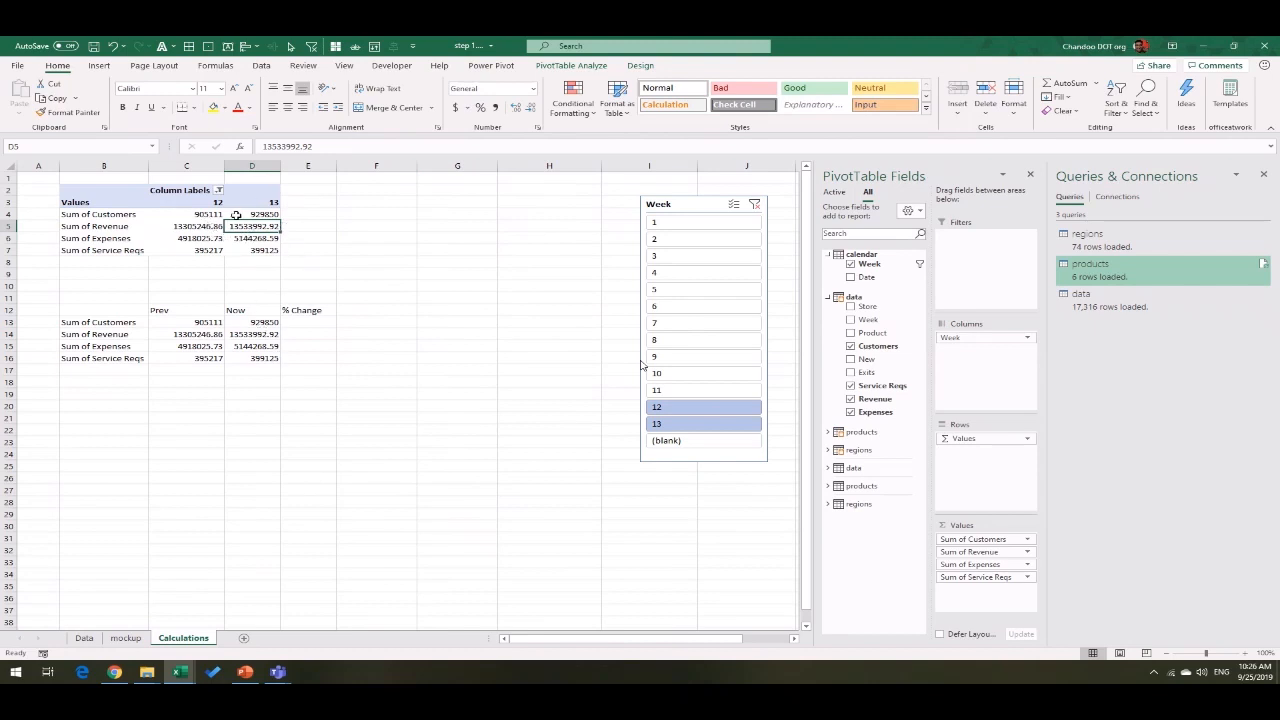
pyautogui.click(313, 321)
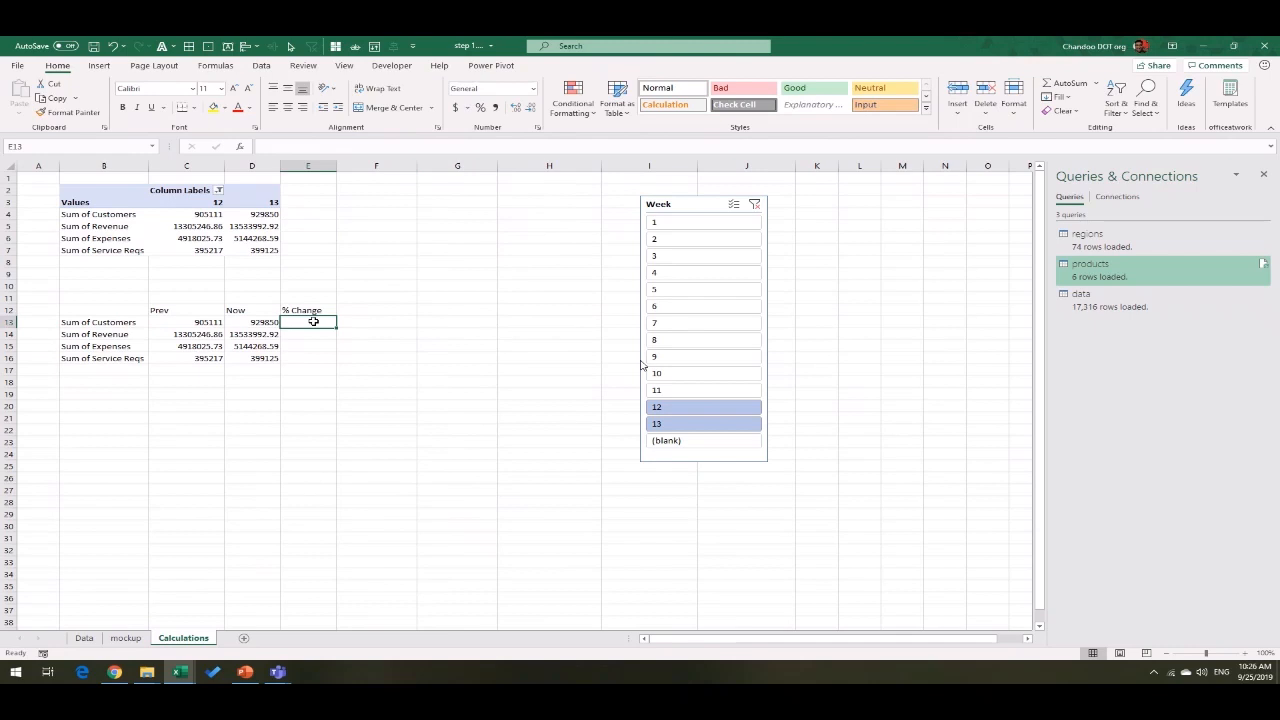
pyautogui.write('=')
pyautogui.press('Left')
pyautogui.write('/')
pyautogui.press('Left')
pyautogui.press('Left')
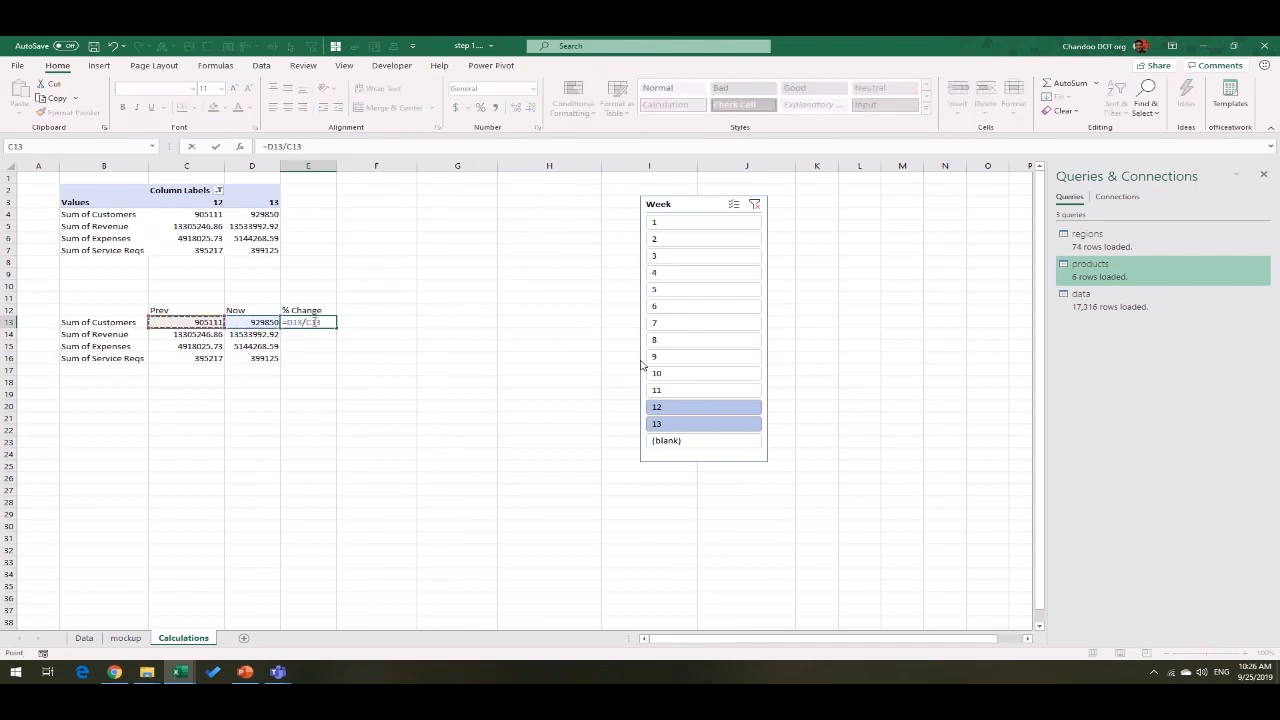
pyautogui.press('Return')
pyautogui.click(321, 322)
pyautogui.click(480, 107)
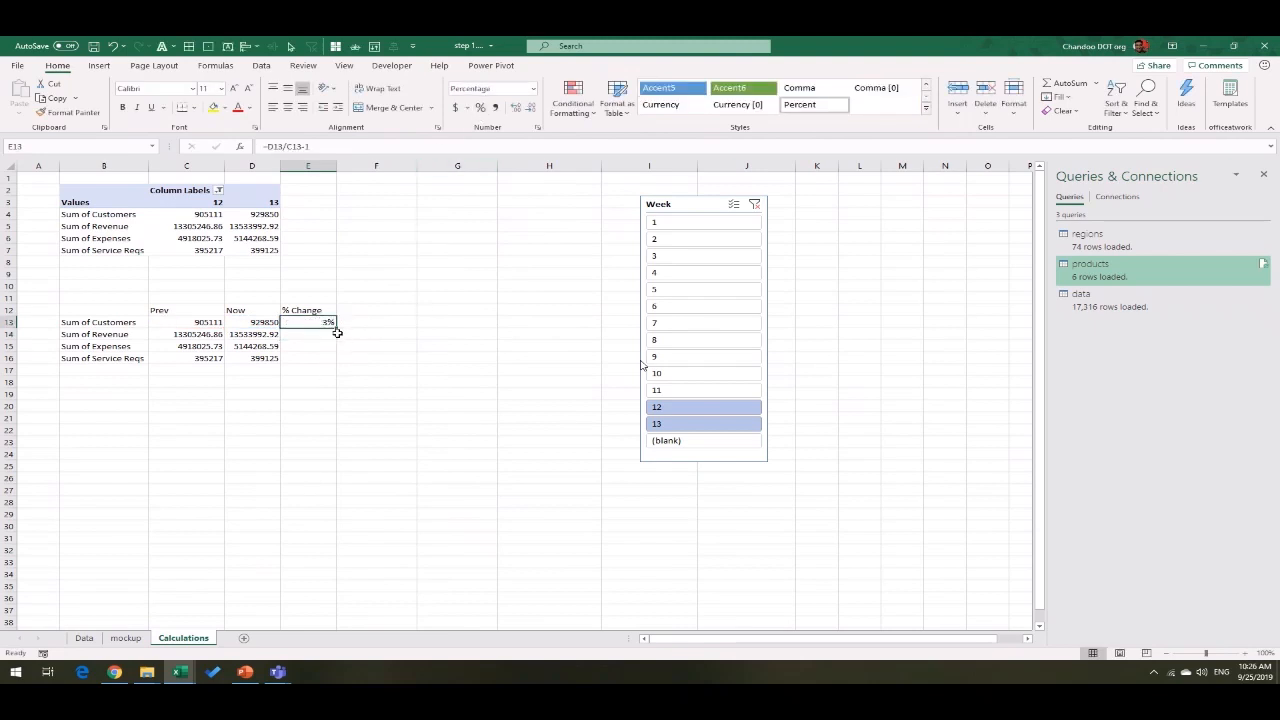
pyautogui.moveTo(336, 328); pyautogui.dragTo(328, 364)
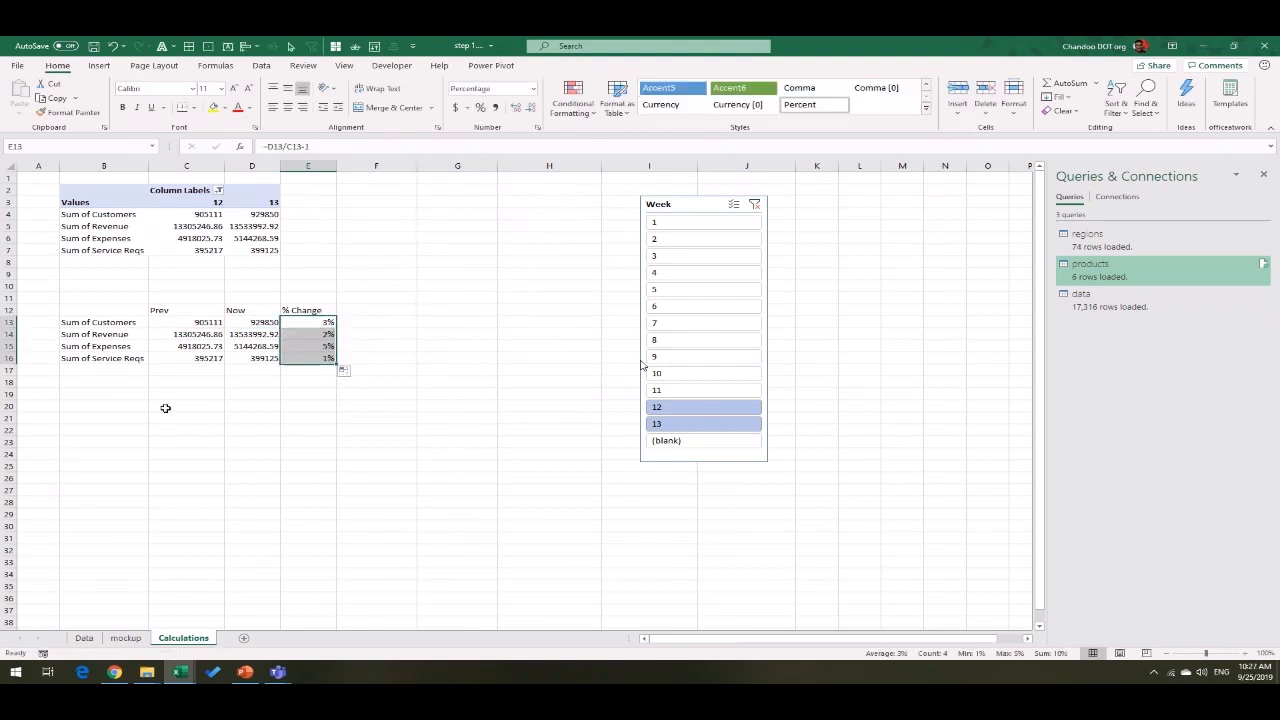
# Step: Check the mock-up for the remaining measures, then enter the row labels ARPU in B16 and SRPU in B17
pyautogui.click(80, 370)
pyautogui.press('Up')
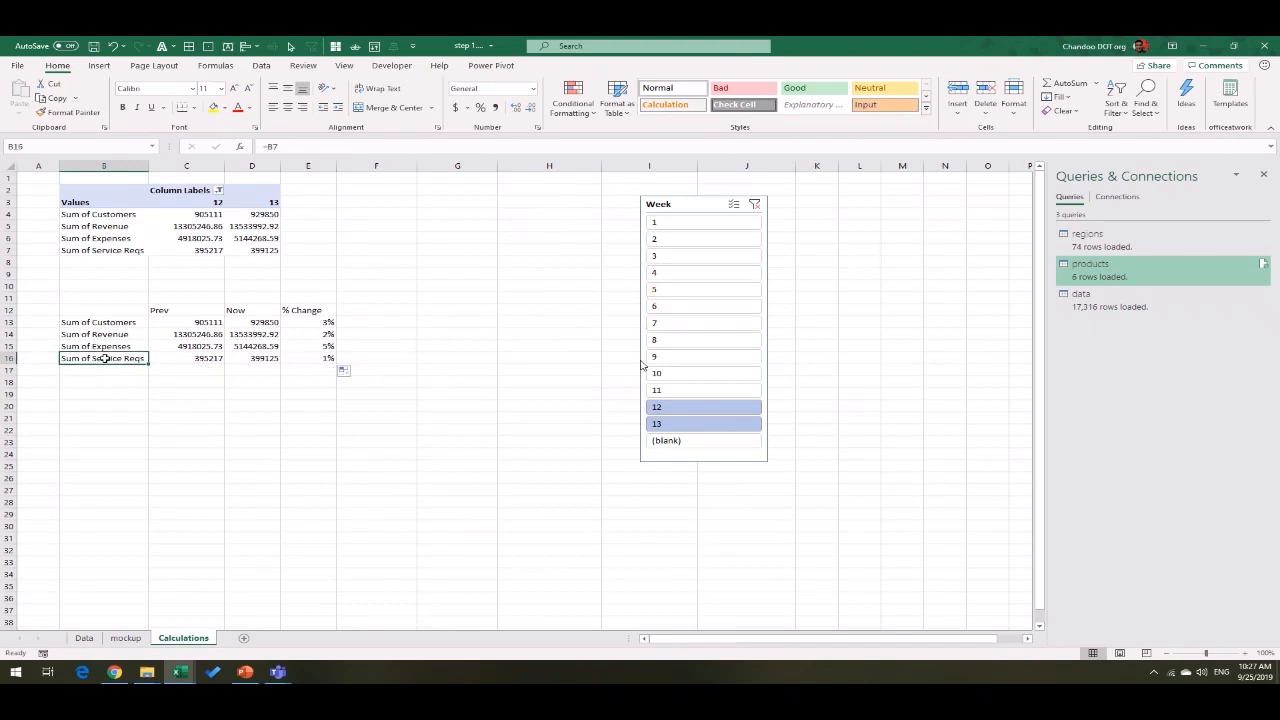
pyautogui.click(126, 637)
pyautogui.click(183, 637)
pyautogui.write('ARPU')
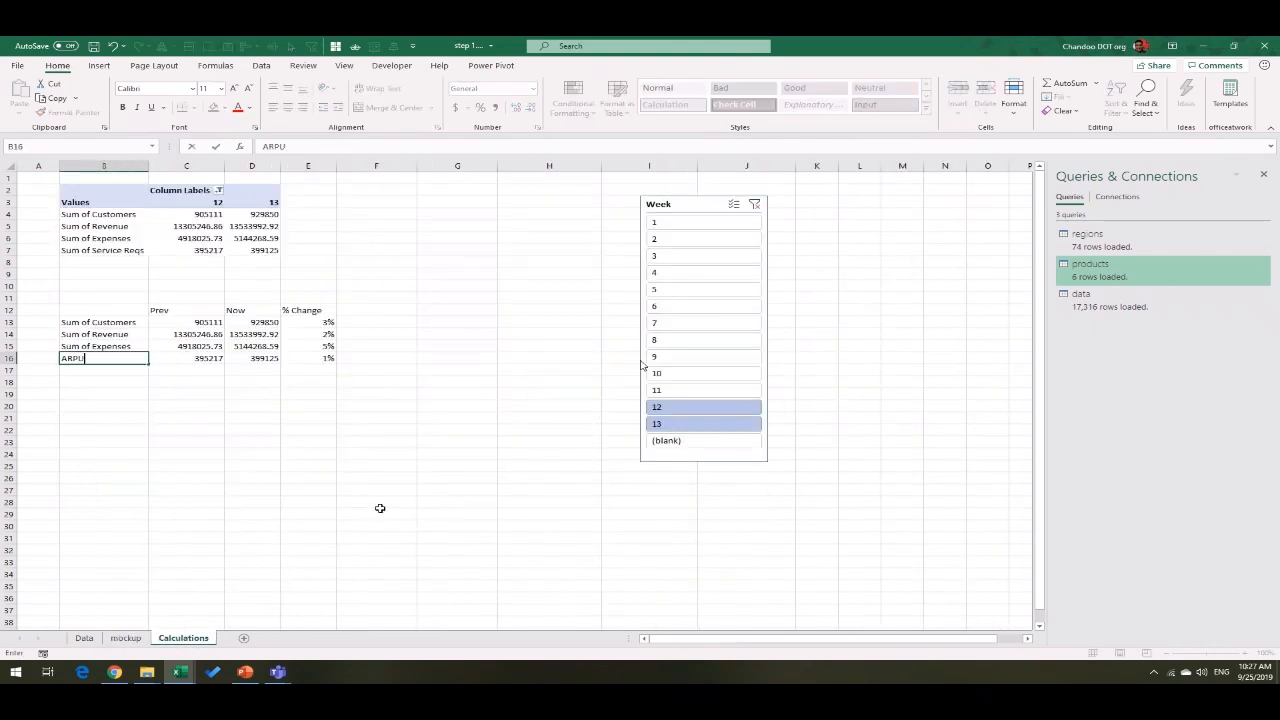
pyautogui.press('Return')
pyautogui.write('SRPU')
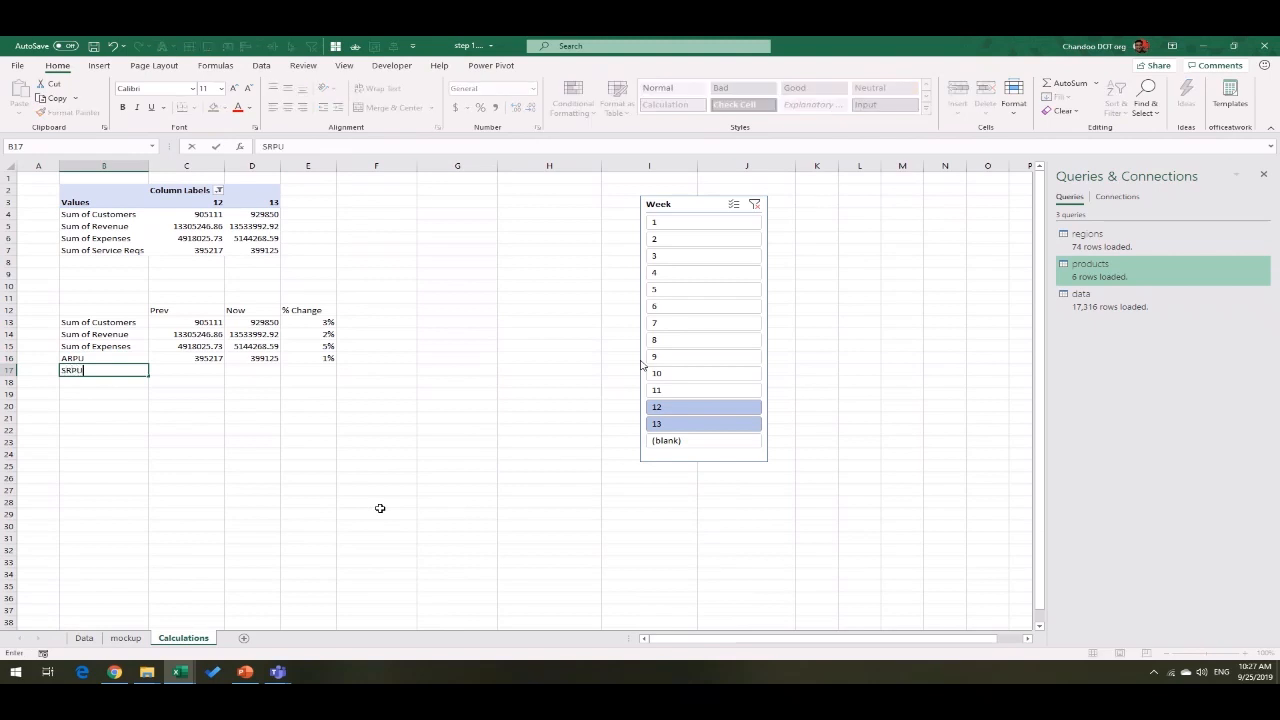
# Step: Calculate ARPU as revenue per customer with =C14/C13 in C16 and extend the formula to D16
pyautogui.press('Tab')
pyautogui.press('Up')
pyautogui.write('=')
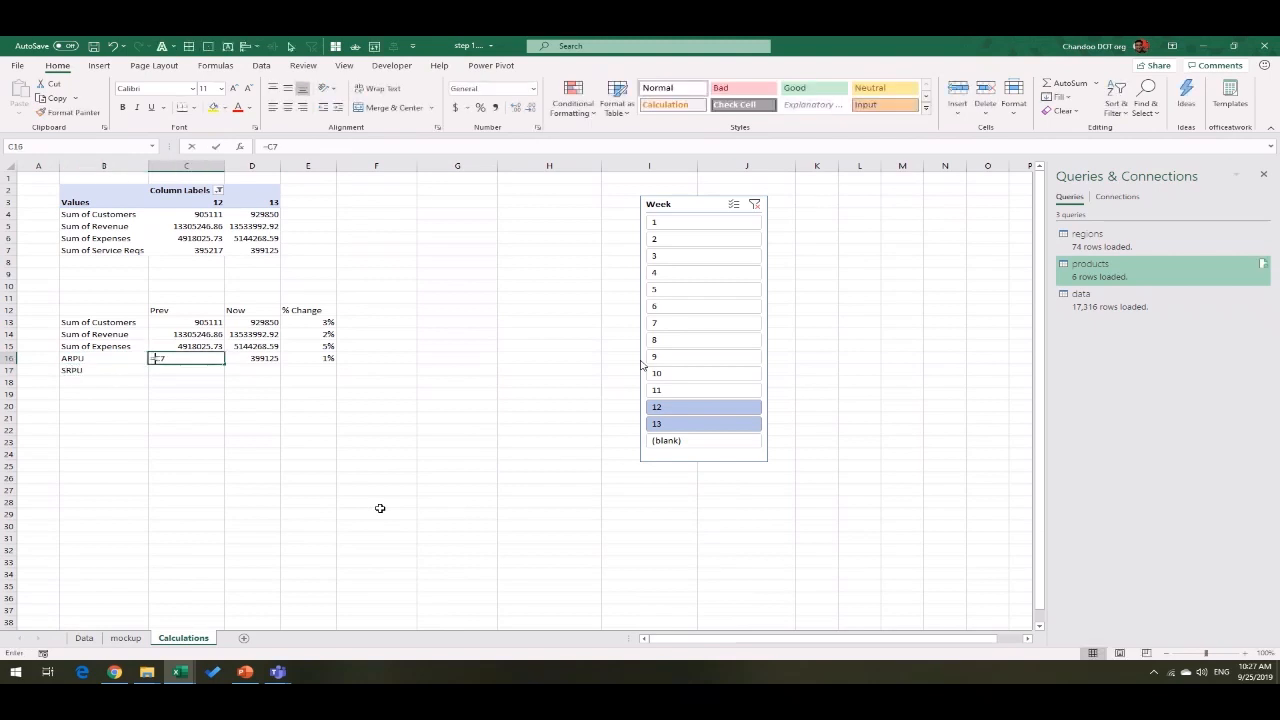
pyautogui.press('Up')
pyautogui.press('Up')
pyautogui.write('/')
pyautogui.press('Up')
pyautogui.press('Up')
pyautogui.press('Up')
pyautogui.press('Return')
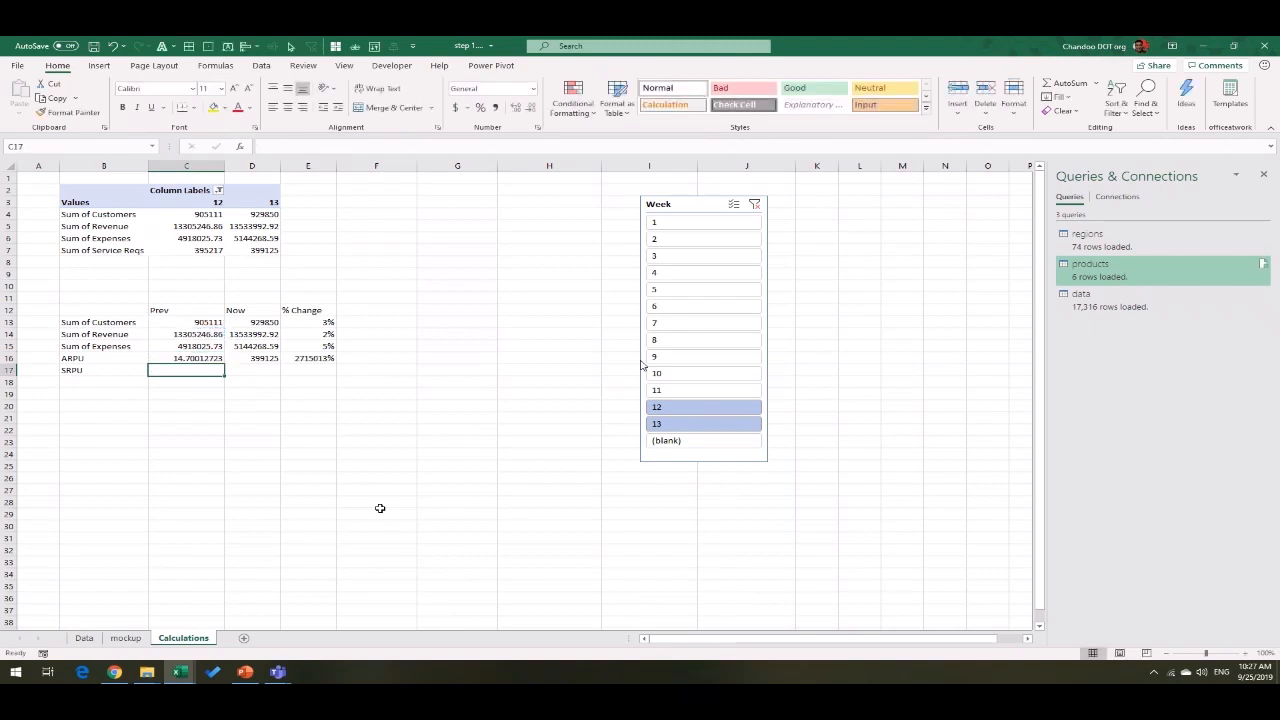
pyautogui.press('Up')
pyautogui.press('Right')
pyautogui.press('Left')
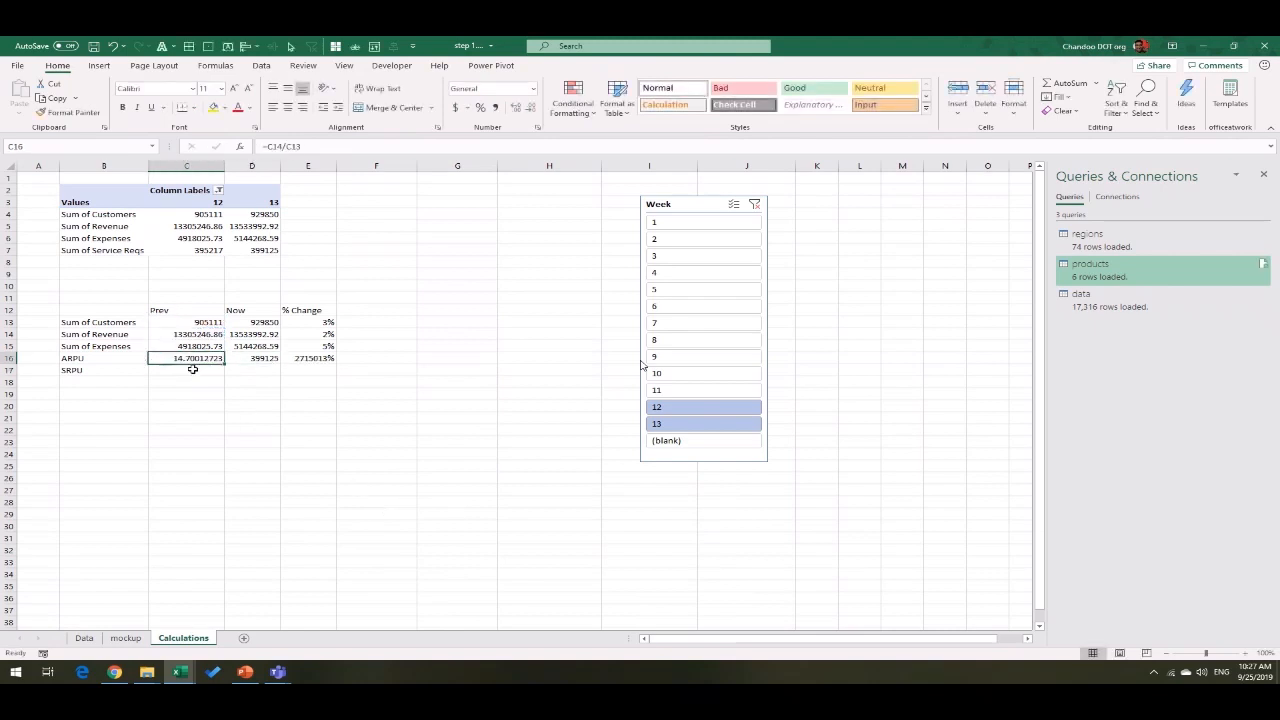
pyautogui.moveTo(223, 367); pyautogui.dragTo(262, 364)
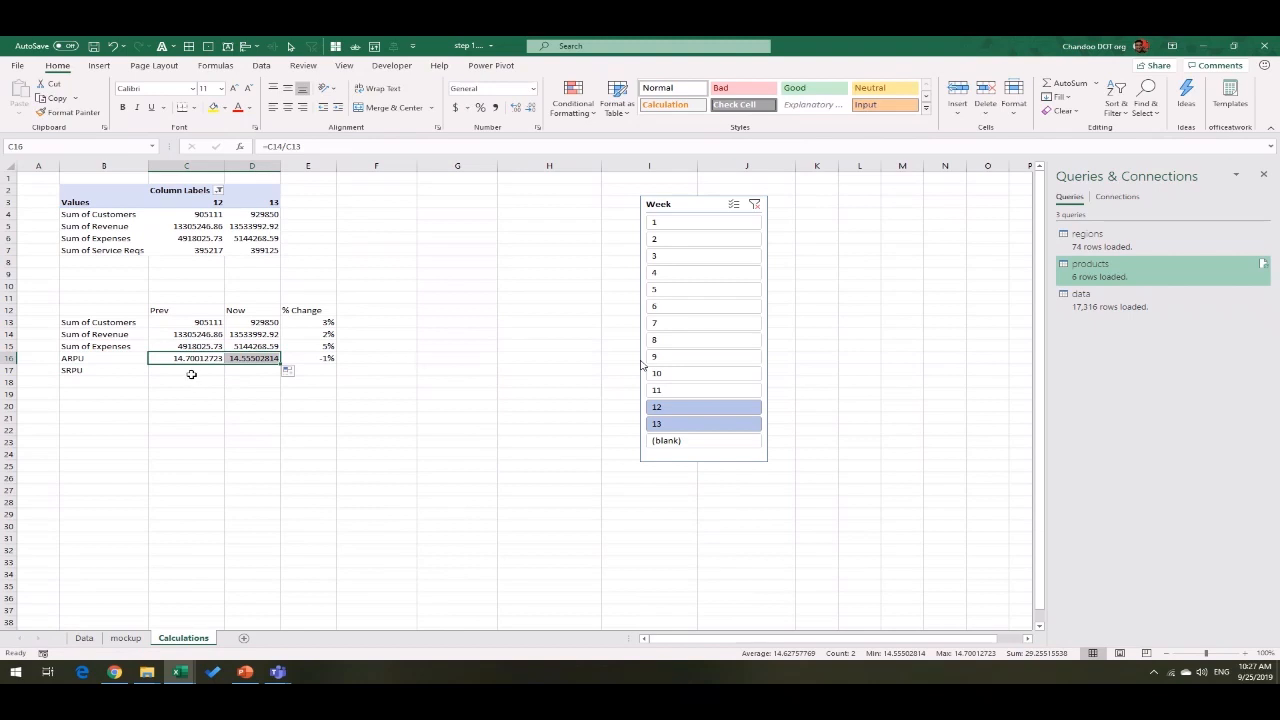
# Step: Calculate SRPU in C17 by dividing the PivotTable's service requests by the customers, and extend the formula to D17
pyautogui.click(192, 372)
pyautogui.write('=')
pyautogui.press('Up')
pyautogui.press('Up')
pyautogui.press('Up')
pyautogui.press('Up')
pyautogui.press('Up')
pyautogui.press('Up')
pyautogui.press('Up')
pyautogui.press('Up')
pyautogui.press('Up')
pyautogui.press('Up')
pyautogui.write('/')
pyautogui.click(185, 319)
pyautogui.press('Return')
pyautogui.click(209, 370)
pyautogui.moveTo(224, 375); pyautogui.dragTo(284, 378)
# Step: Extend the % Change formula down to the SRPU row in E17
pyautogui.click(318, 372)
pyautogui.moveTo(322, 323); pyautogui.dragTo(329, 372)
pyautogui.click(173, 419)
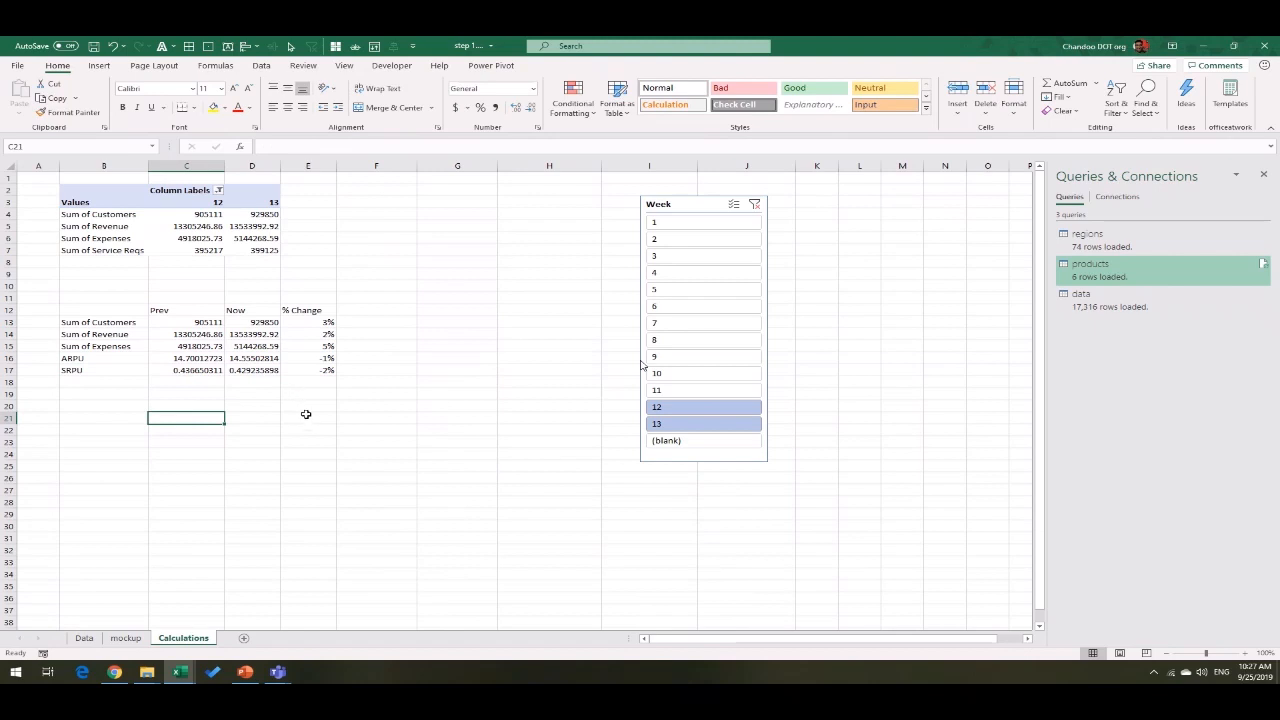
# Step: Add a new worksheet after Calculations and name it Dashboard
pyautogui.click(244, 638)
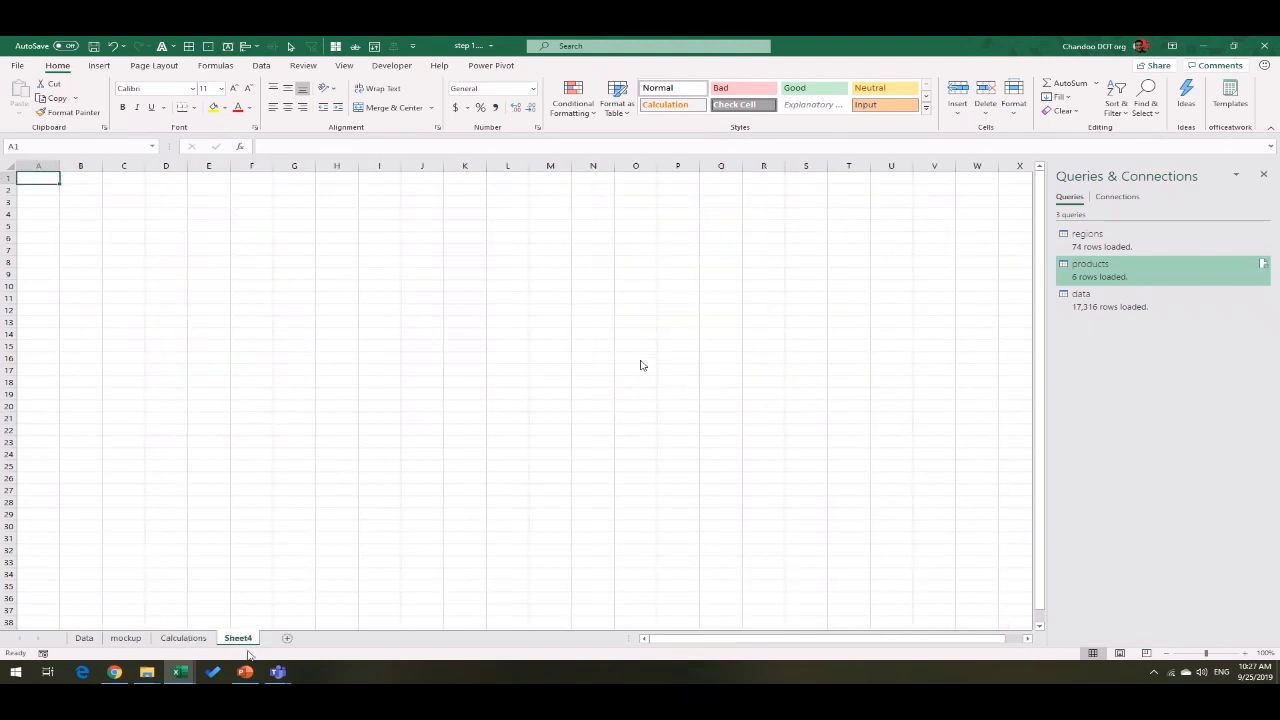
pyautogui.doubleClick(248, 639)
pyautogui.write('Das')
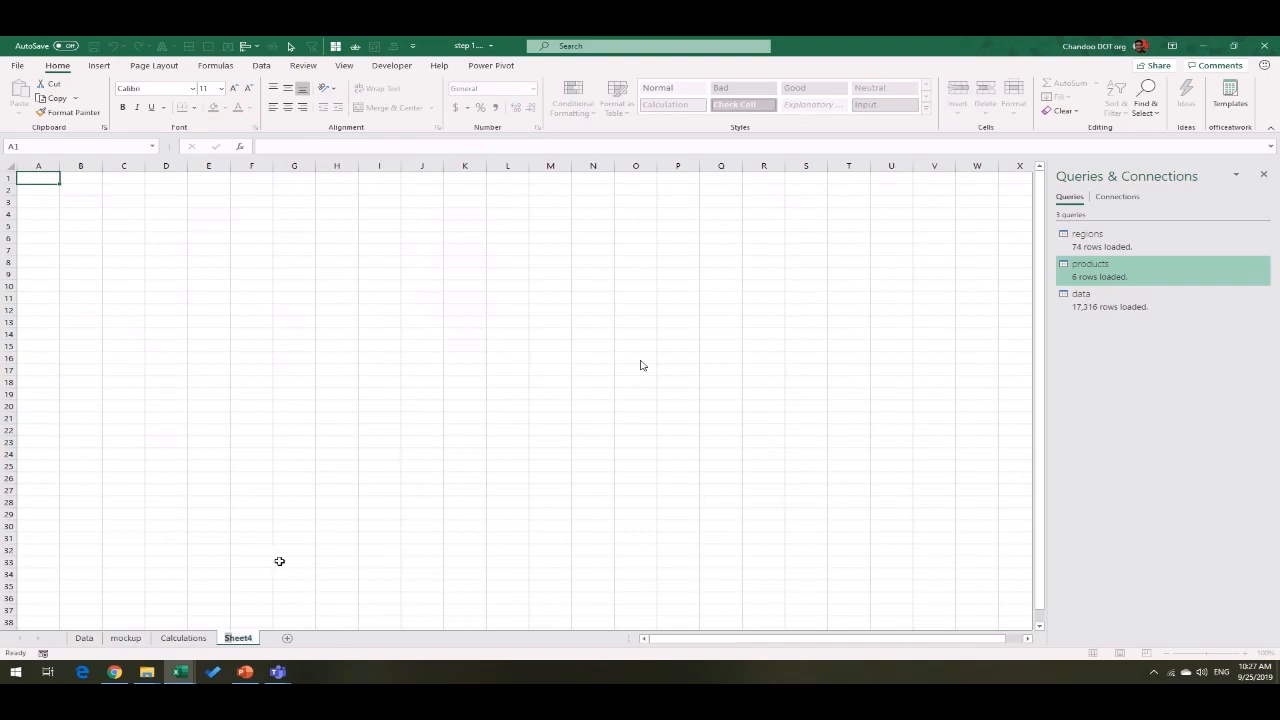
pyautogui.write('hboard')
pyautogui.press('Return')
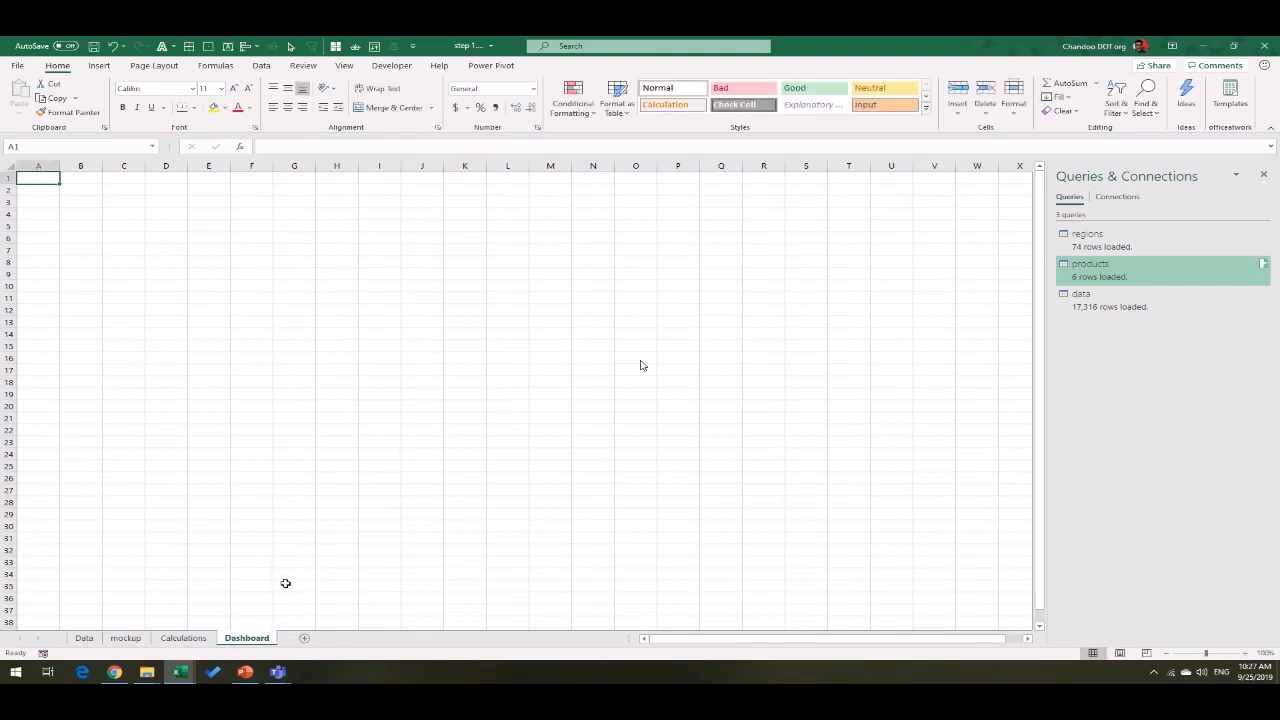
# Step: Switch to final dashboard.xlsx and copy the Customers, Sales, Expenses, ARPU and SRPU card shapes from its Images sheet
pyautogui.click(180, 672)
pyautogui.click(155, 636)
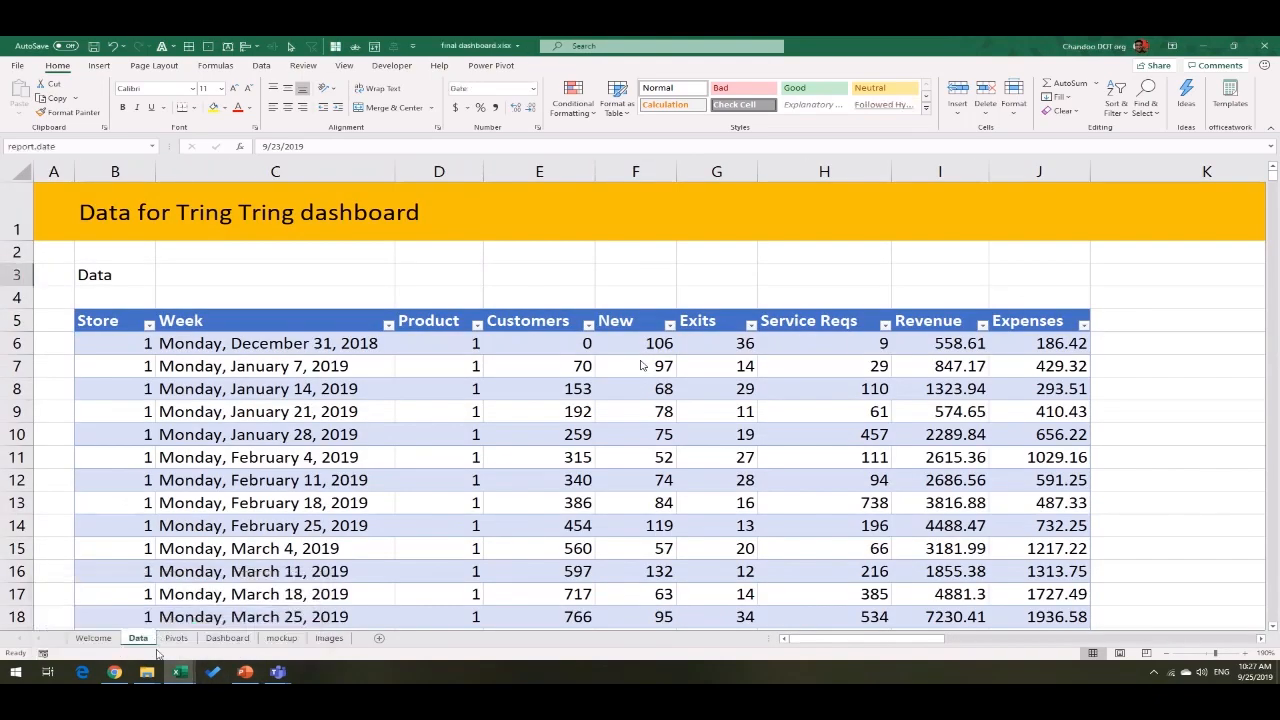
pyautogui.click(329, 638)
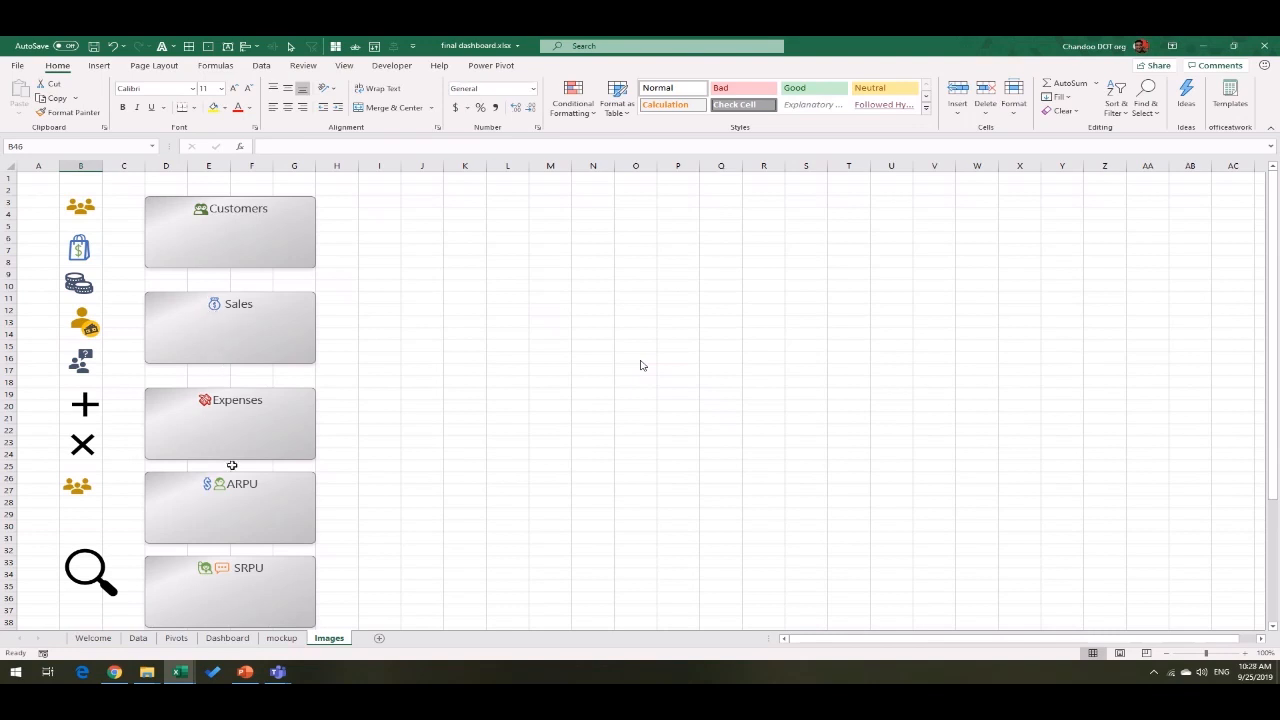
pyautogui.scroll(-2, 228, 472)
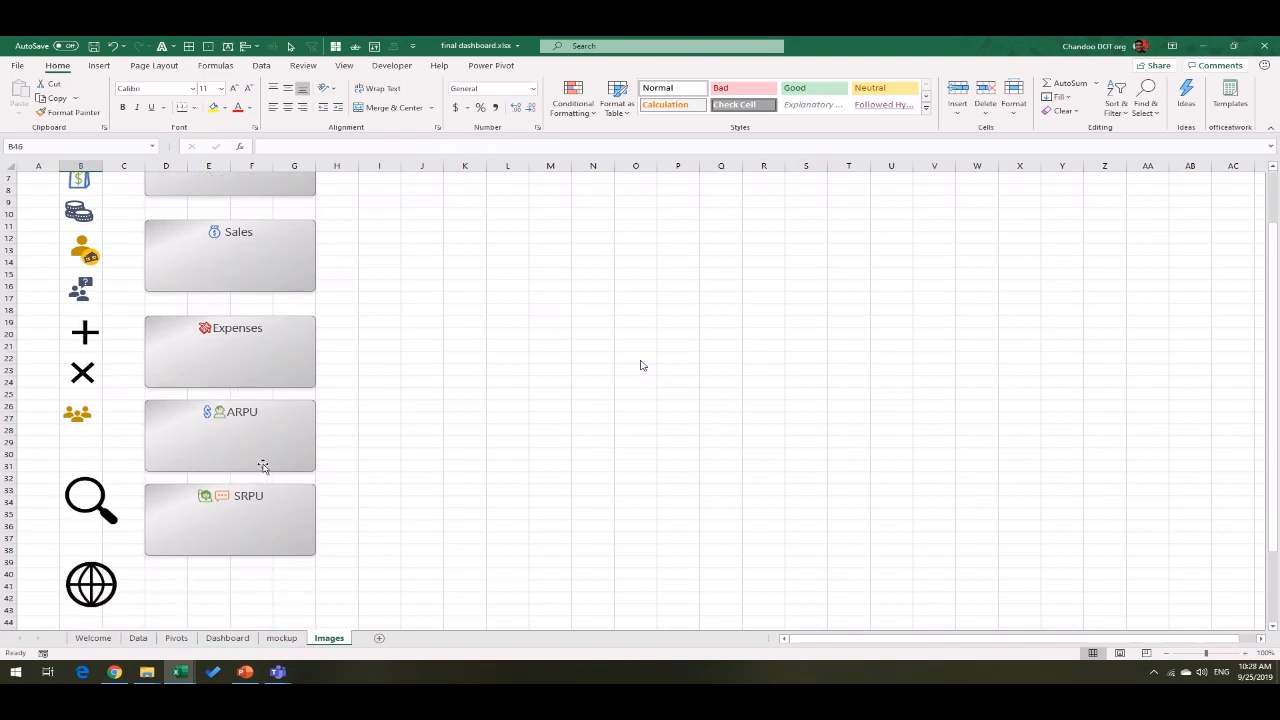
pyautogui.scroll(2, 280, 415)
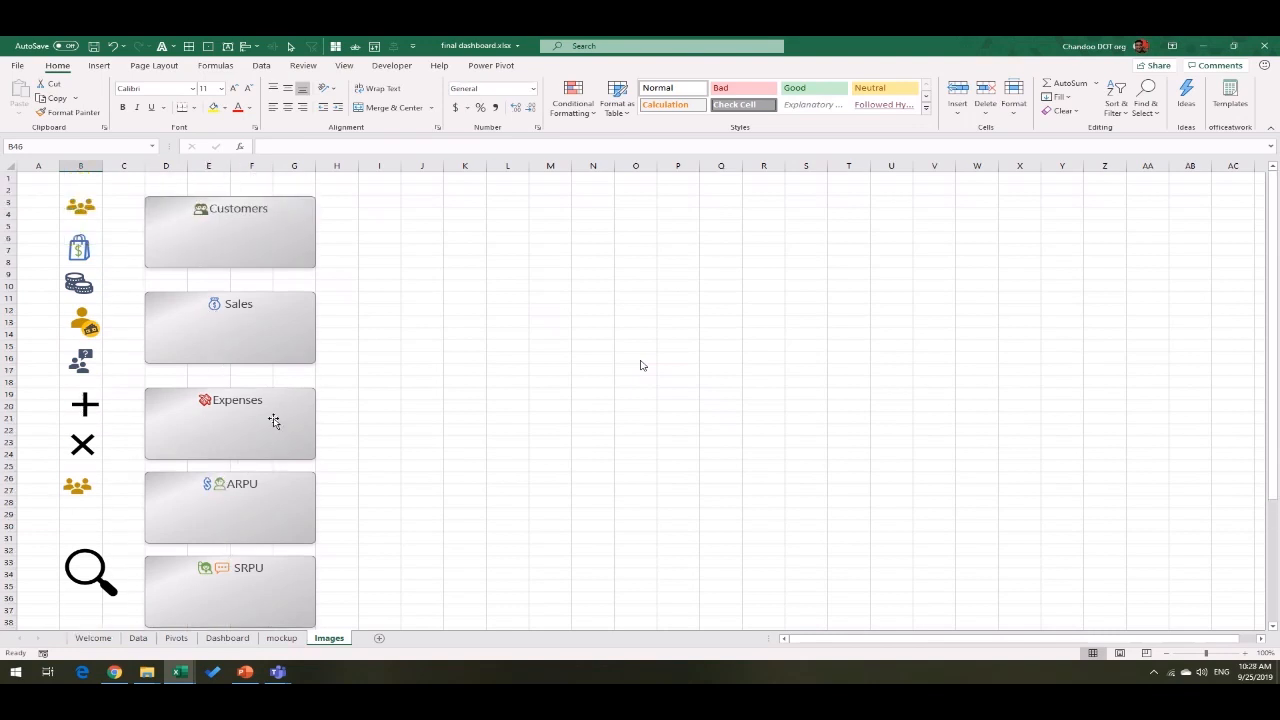
pyautogui.click(285, 240)
pyautogui.keyDown('ctrl'); pyautogui.click(305, 356); pyautogui.keyUp('ctrl')
pyautogui.keyDown('ctrl'); pyautogui.click(296, 433); pyautogui.keyUp('ctrl')
pyautogui.keyDown('ctrl'); pyautogui.click(285, 527); pyautogui.keyUp('ctrl')
pyautogui.keyDown('ctrl'); pyautogui.click(279, 600); pyautogui.keyUp('ctrl')
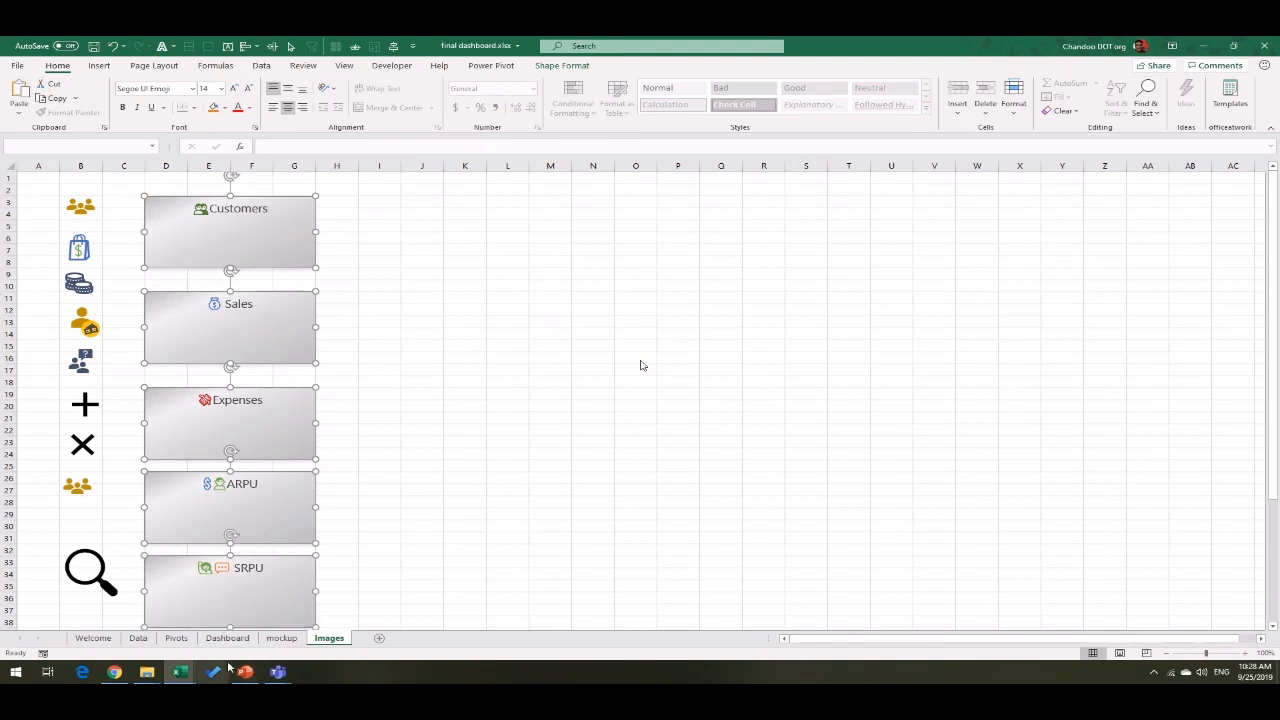
# Step: Return to the step 1 workbook, add another worksheet after Dashboard and paste the five cards at B2
pyautogui.click(180, 672)
pyautogui.click(238, 645)
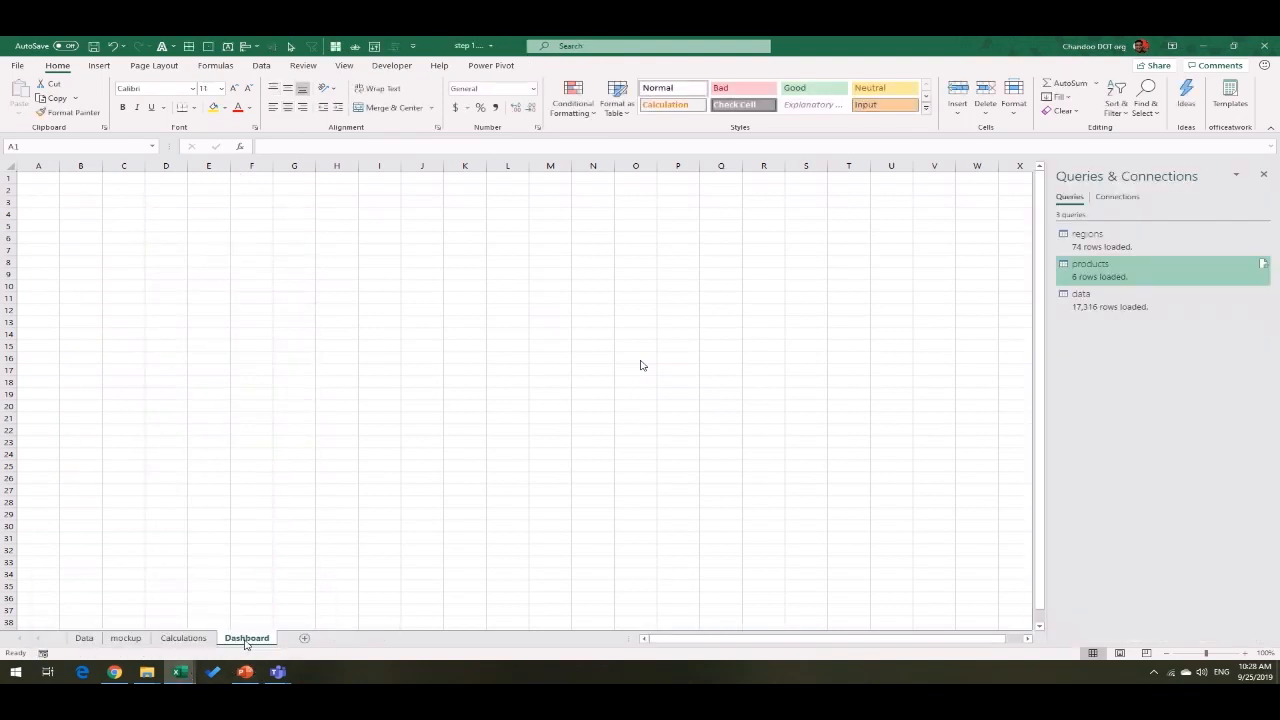
pyautogui.click(304, 638)
pyautogui.click(90, 190)
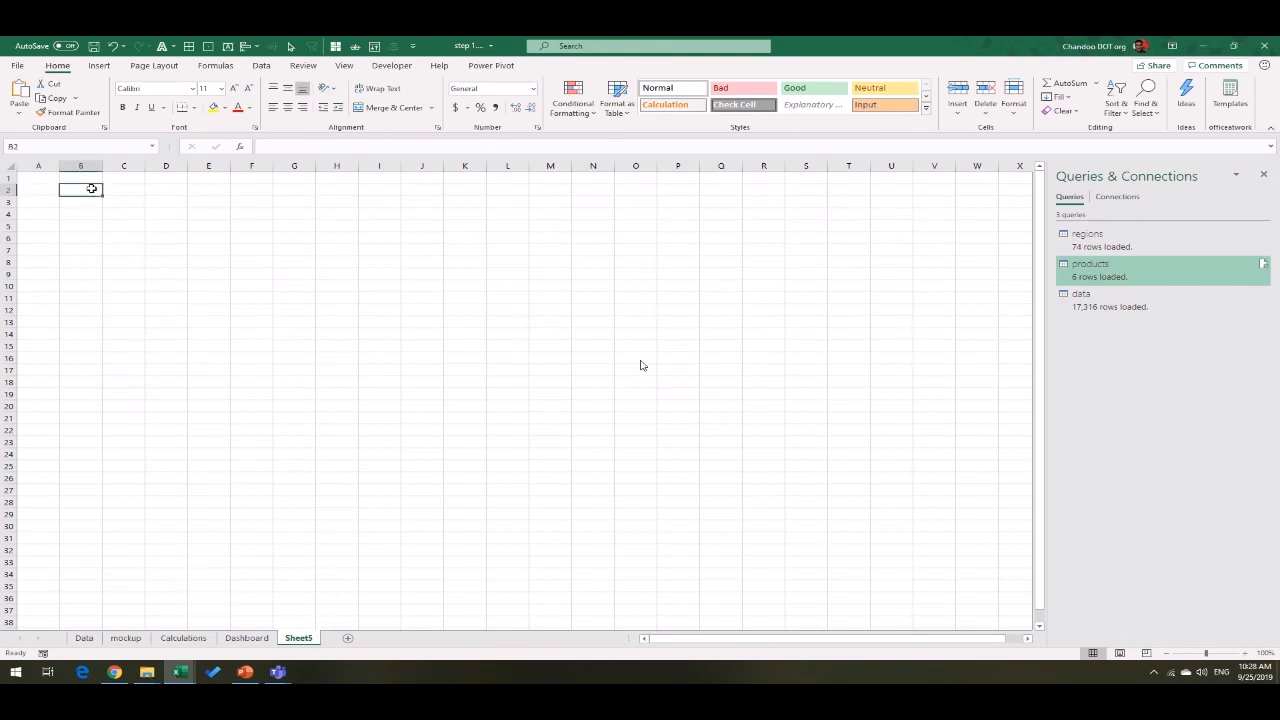
pyautogui.hotkey('ctrl', 'v')
pyautogui.click(380, 255)
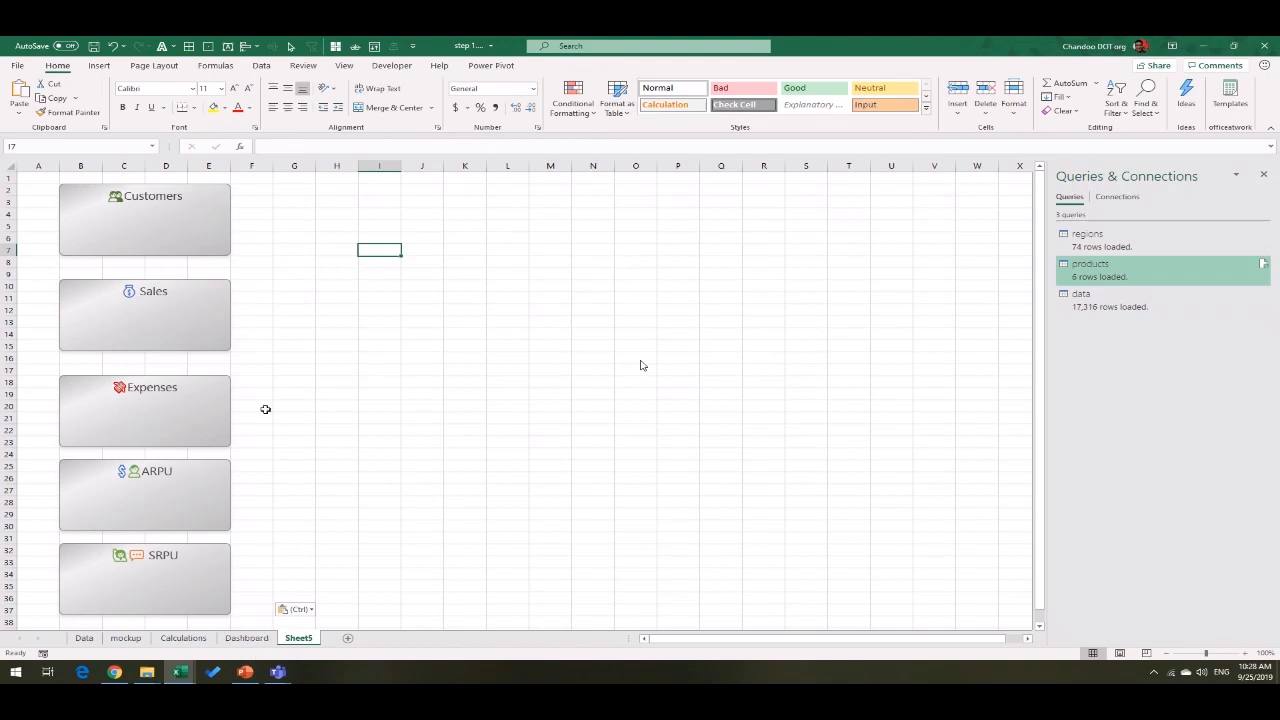
# Step: Paste the five measure cards onto the Dashboard sheet at B4
pyautogui.click(245, 638)
pyautogui.click(80, 215)
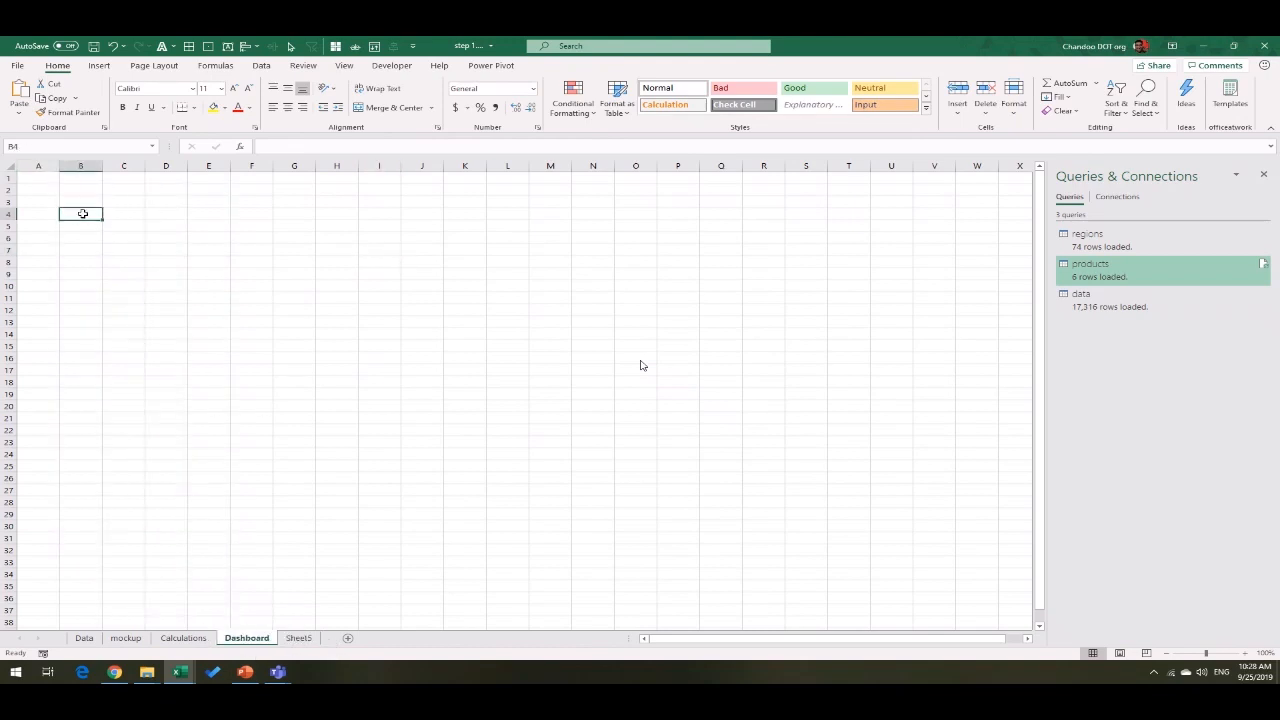
pyautogui.rightClick(84, 214)
pyautogui.click(83, 220)
pyautogui.hotkey('ctrl', 'v')
pyautogui.click(377, 297)
# Step: Arrange the Sales, Expenses, ARPU and SRPU cards in one horizontal row beside the Customers card, starting at columns G, L, Q and V
pyautogui.moveTo(197, 312); pyautogui.dragTo(410, 214)
pyautogui.moveTo(200, 400); pyautogui.dragTo(554, 273)
pyautogui.moveTo(181, 494); pyautogui.dragTo(819, 218)
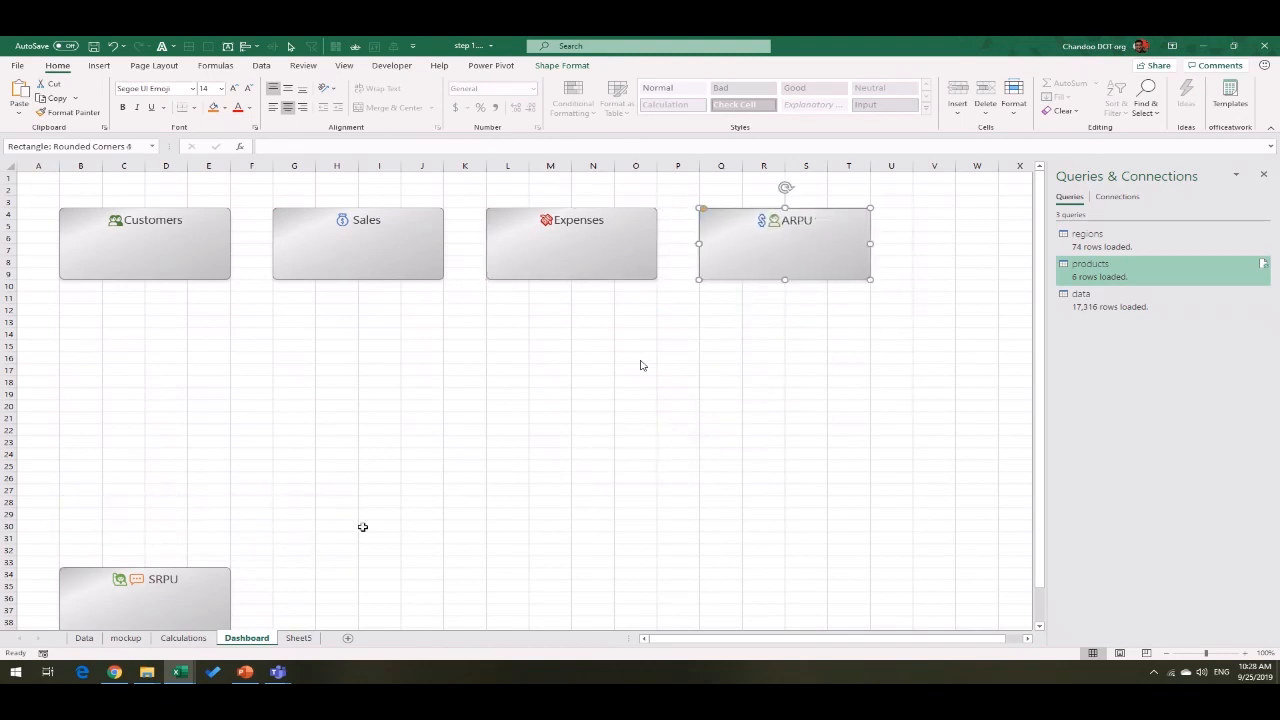
pyautogui.moveTo(190, 581); pyautogui.dragTo(452, 216)
pyautogui.moveTo(734, 638); pyautogui.dragTo(652, 638)
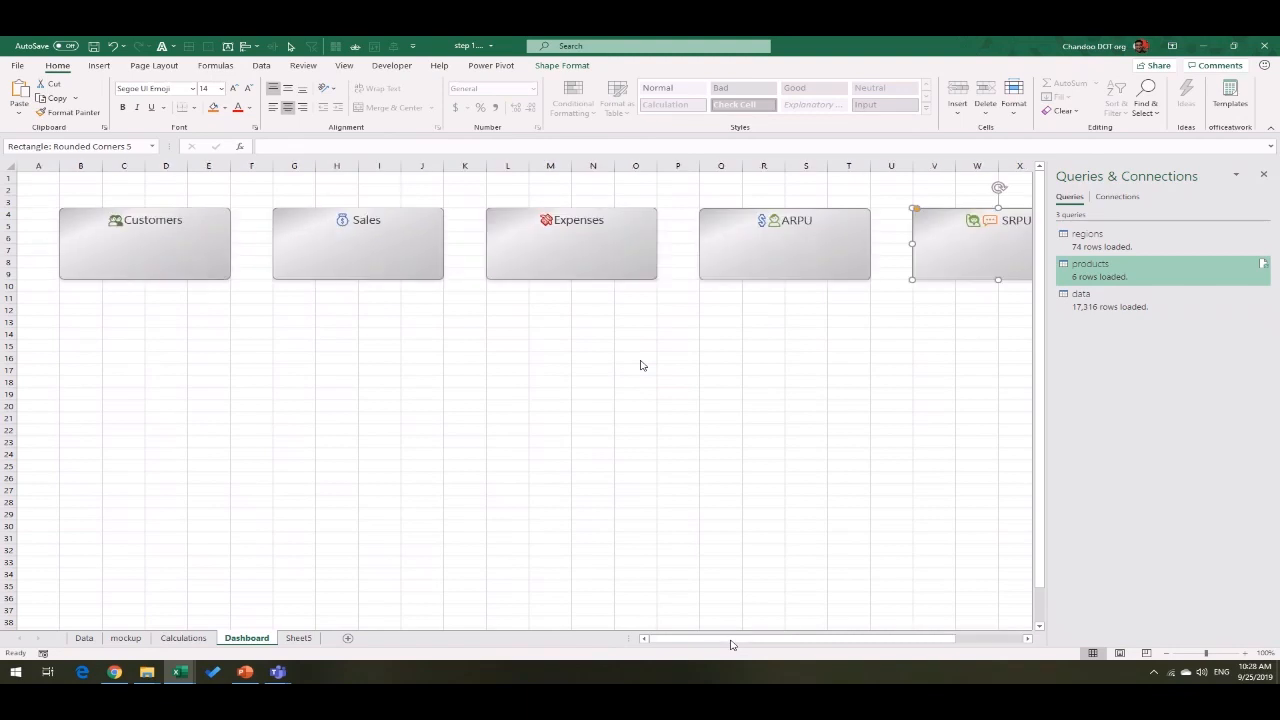
pyautogui.click(650, 480)
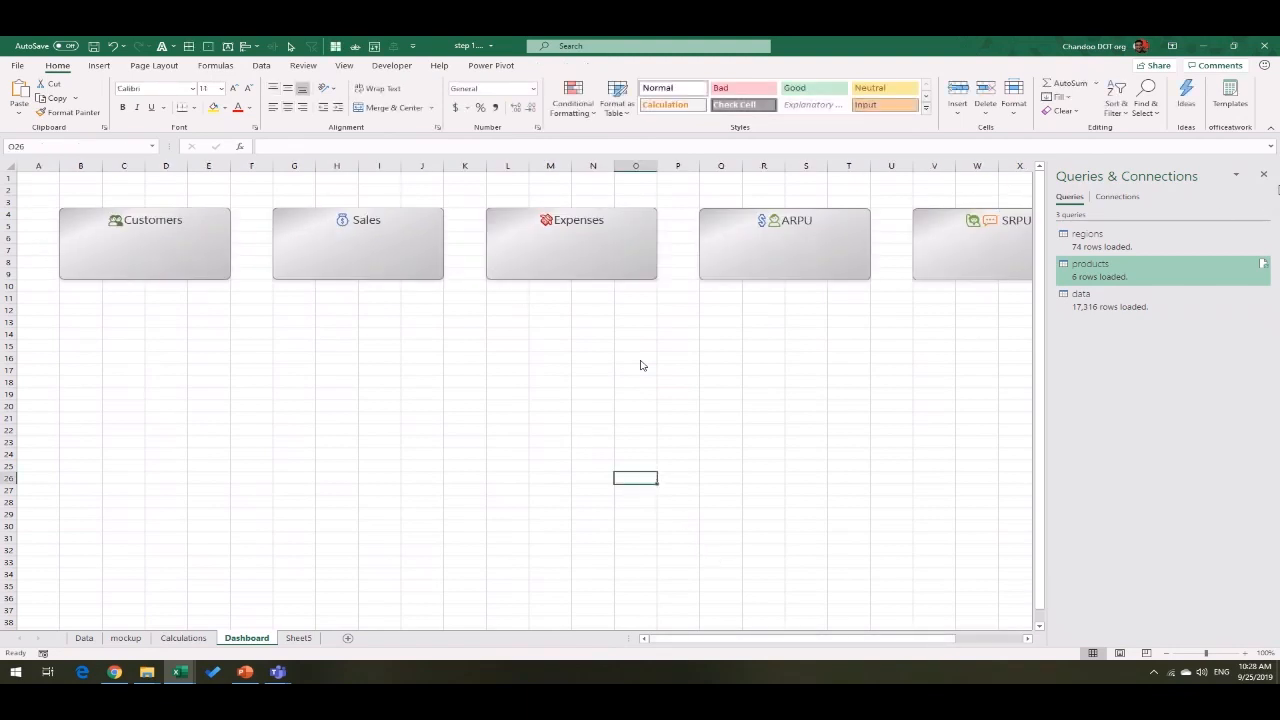
# Step: Close the Queries & Connections pane and add the heading "Change for display" in F12 of the Calculations sheet
pyautogui.click(1267, 173)
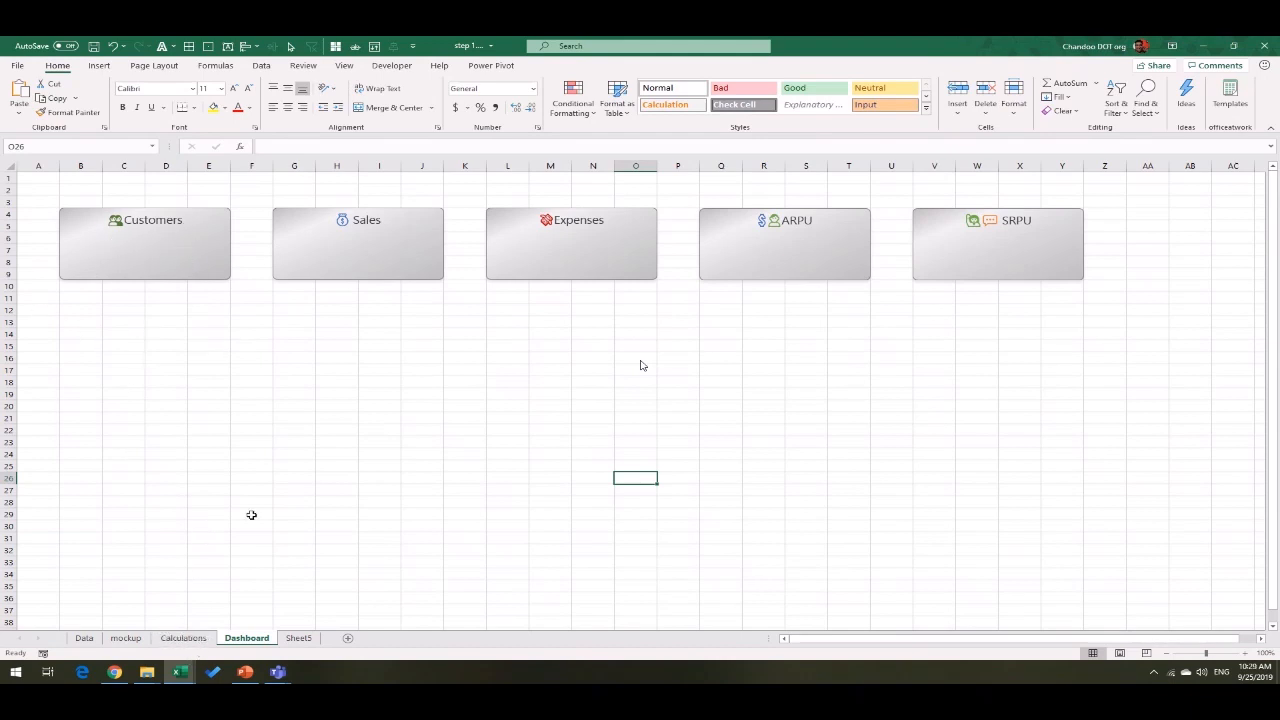
pyautogui.click(200, 641)
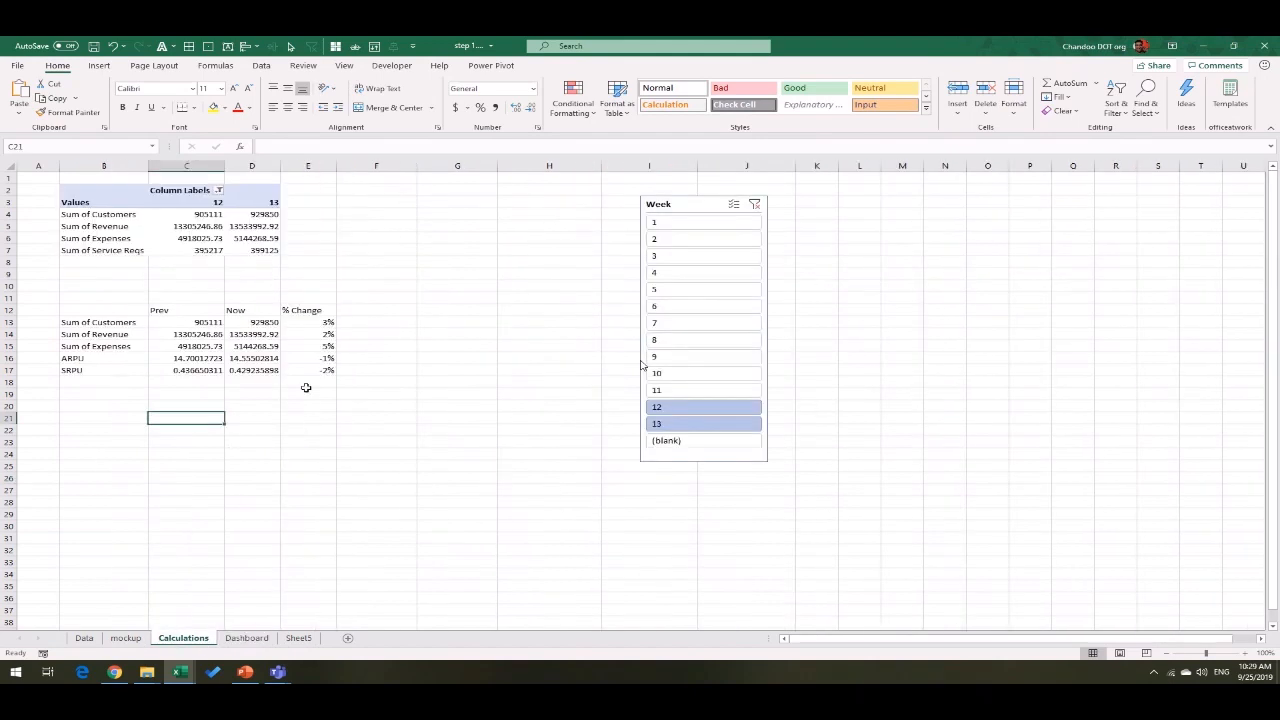
pyautogui.click(376, 310)
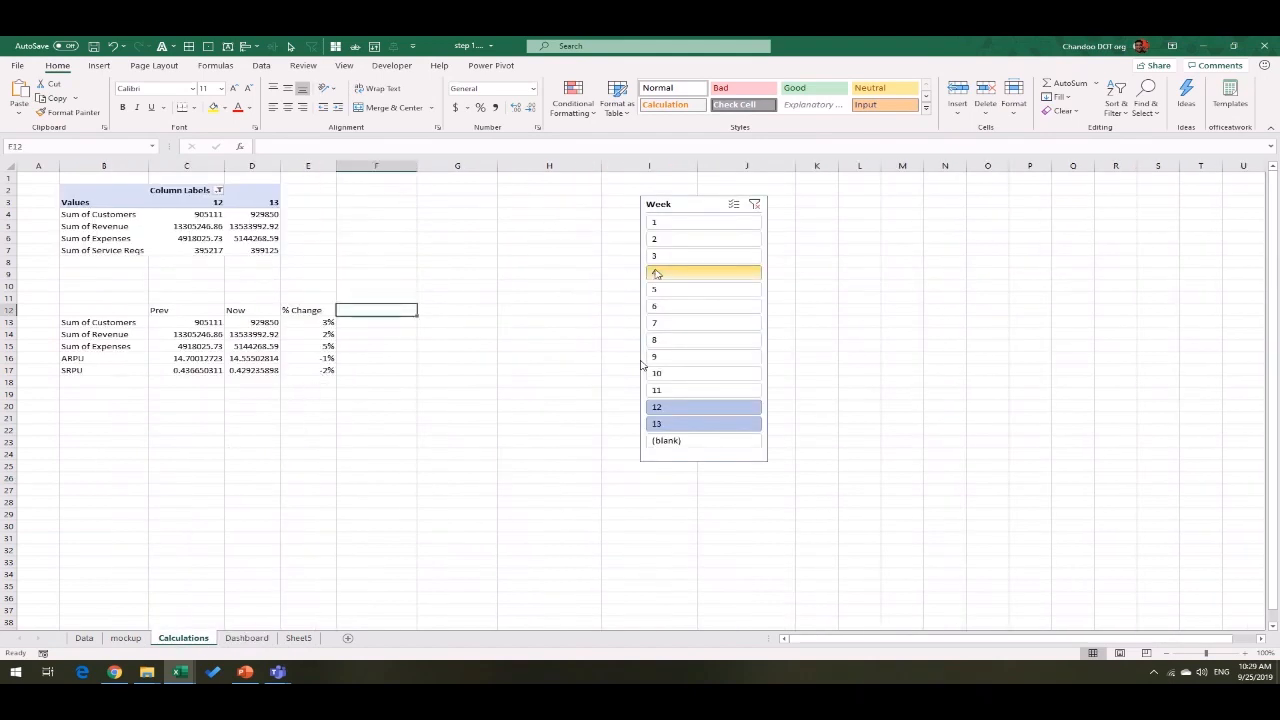
pyautogui.write('Change for display')
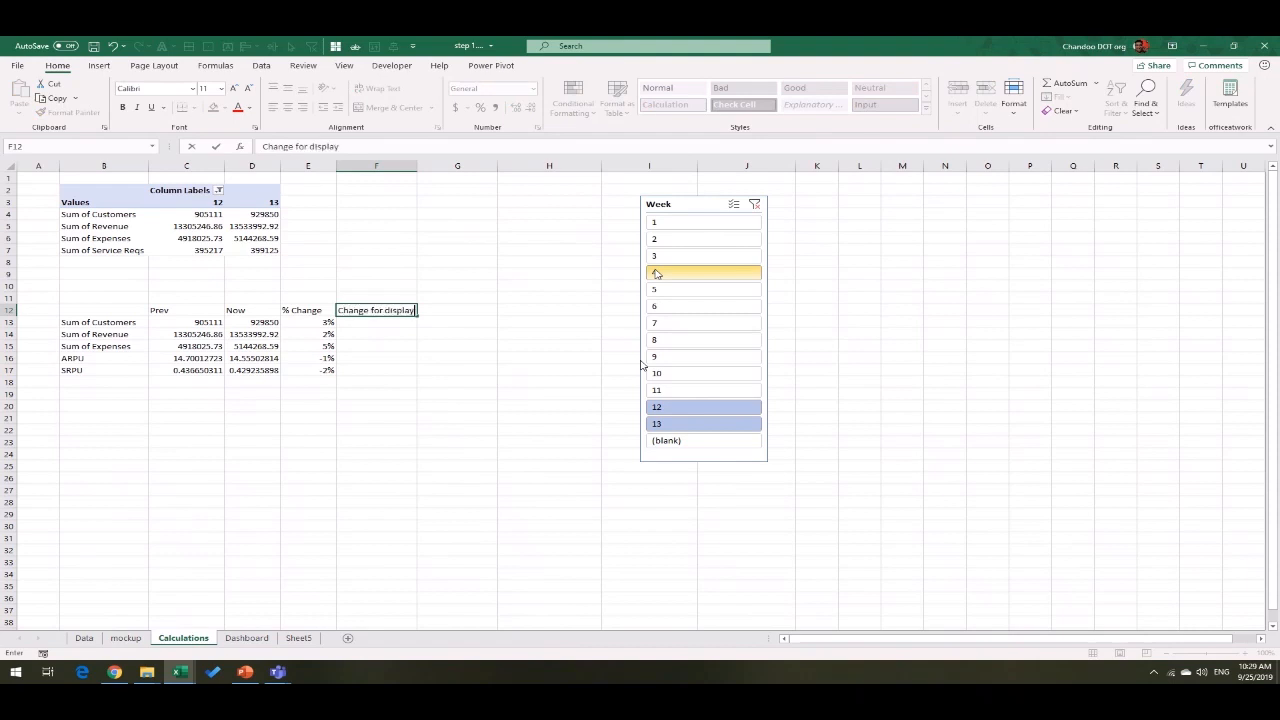
pyautogui.press('Return')
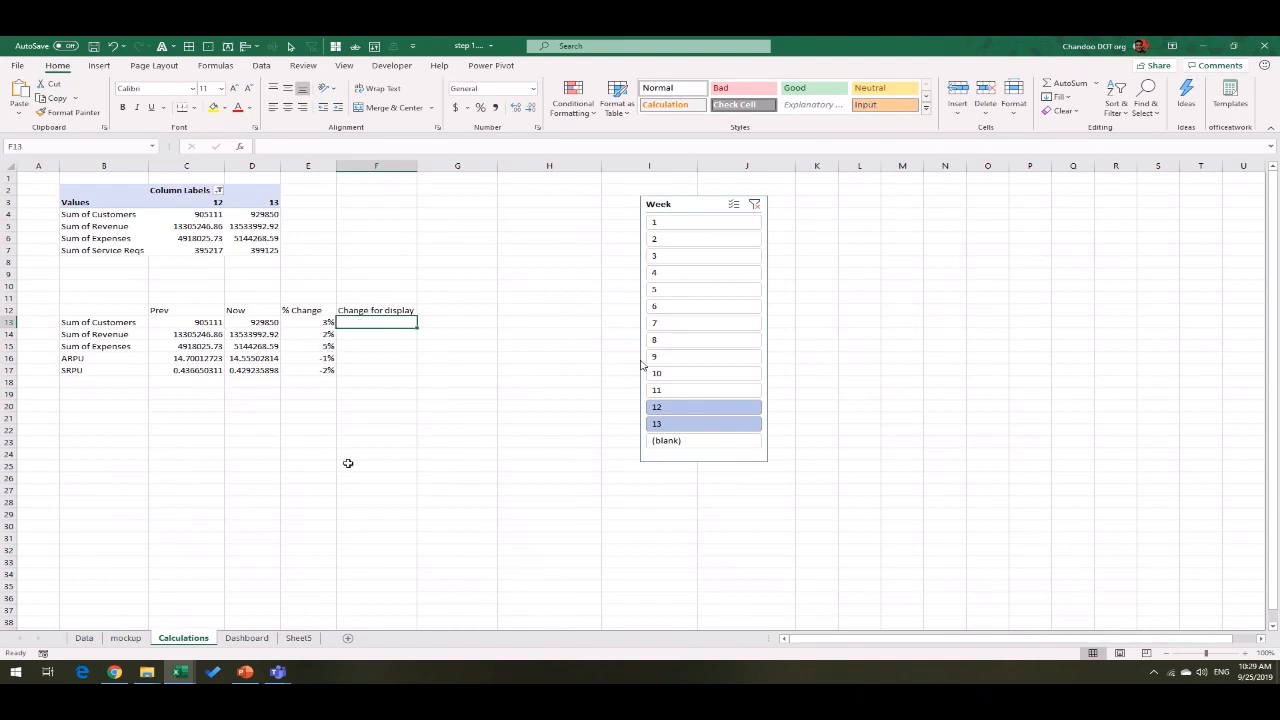
pyautogui.click(366, 381)
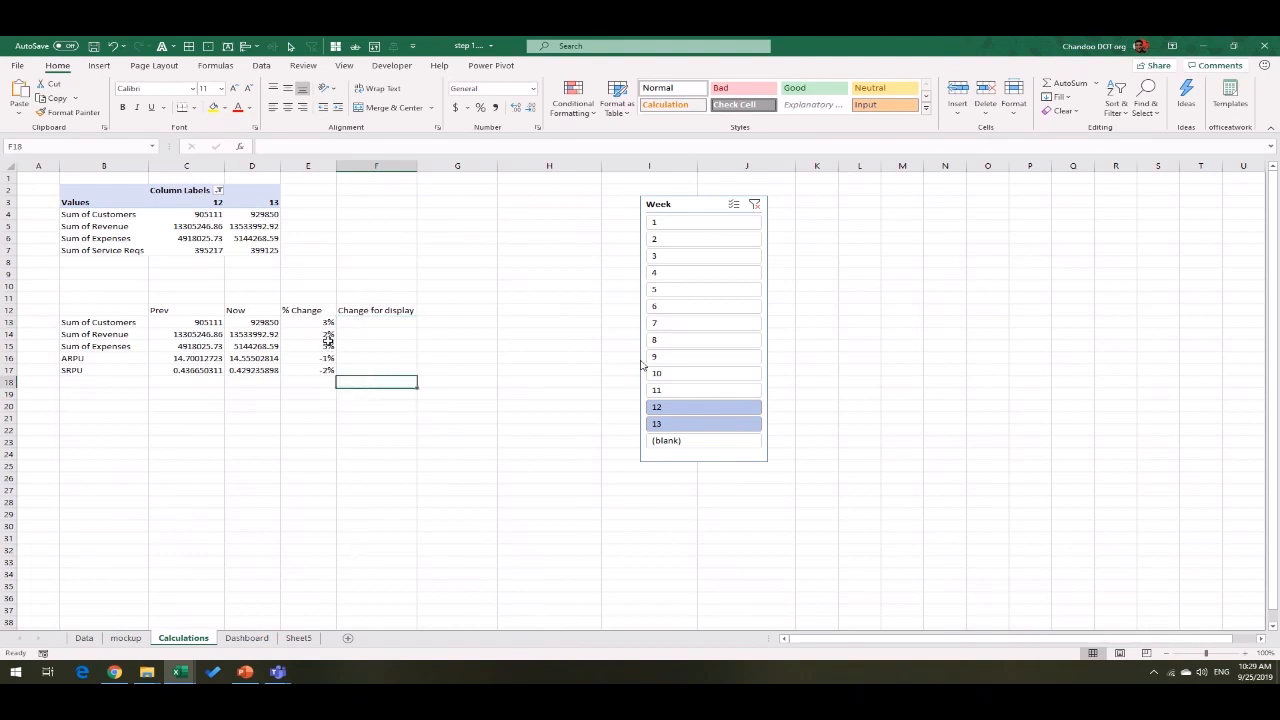
# Step: Switch to the Microsoft Teams meeting window to check the chat, and return to the workbook
pyautogui.click(277, 676)
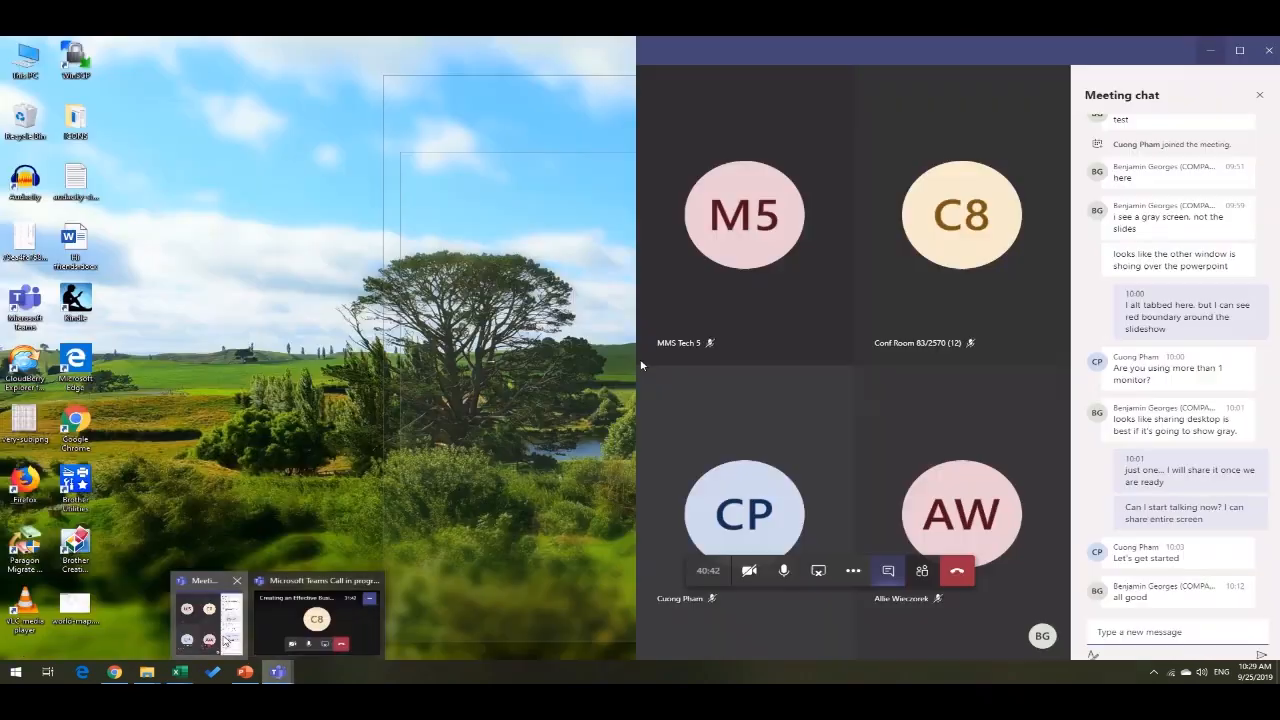
pyautogui.click(226, 638)
pyautogui.click(1150, 637)
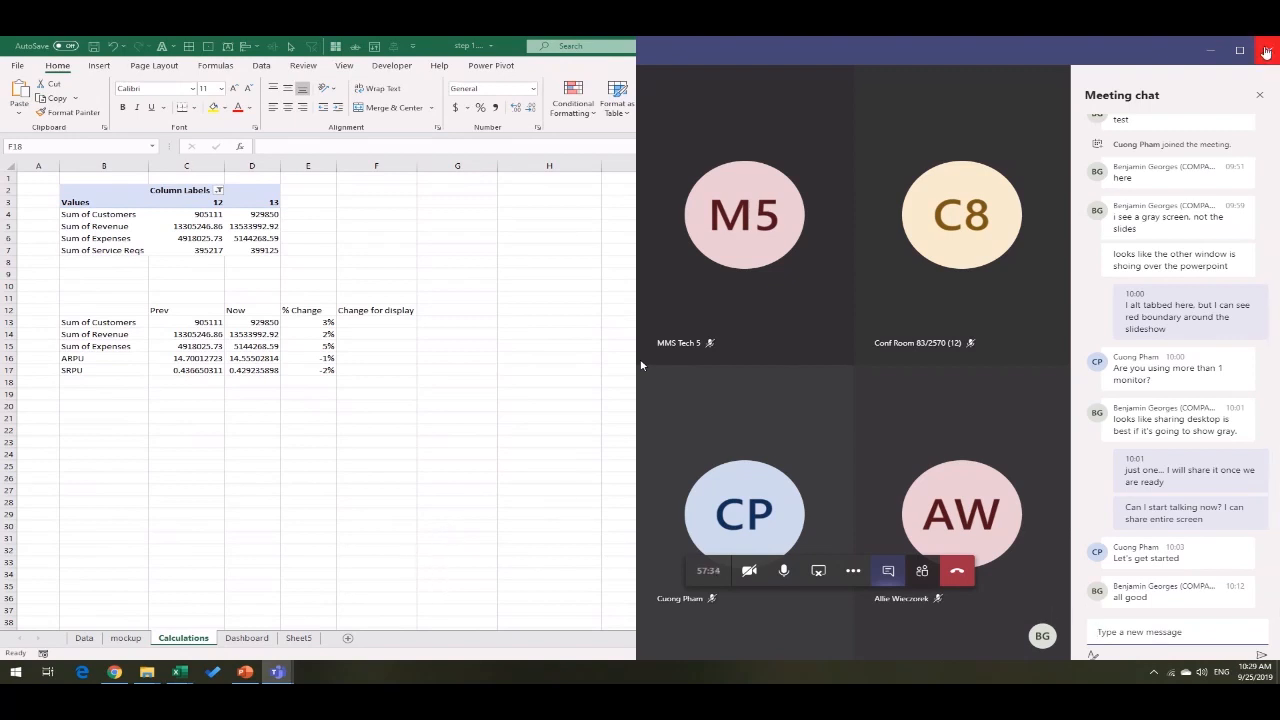
pyautogui.click(1210, 49)
# Step: Insert the black down-pointing and up-pointing triangle symbols (▼▲) into F11, above the Change for display heading
pyautogui.click(362, 331)
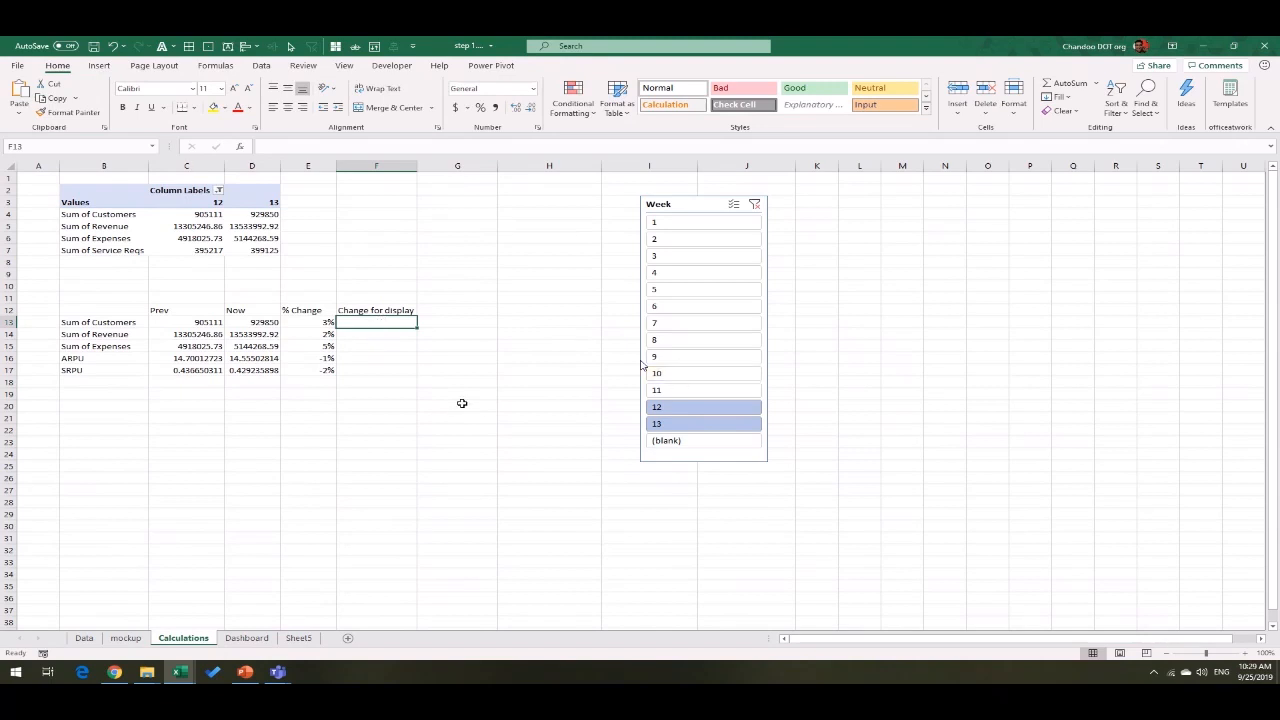
pyautogui.click(371, 300)
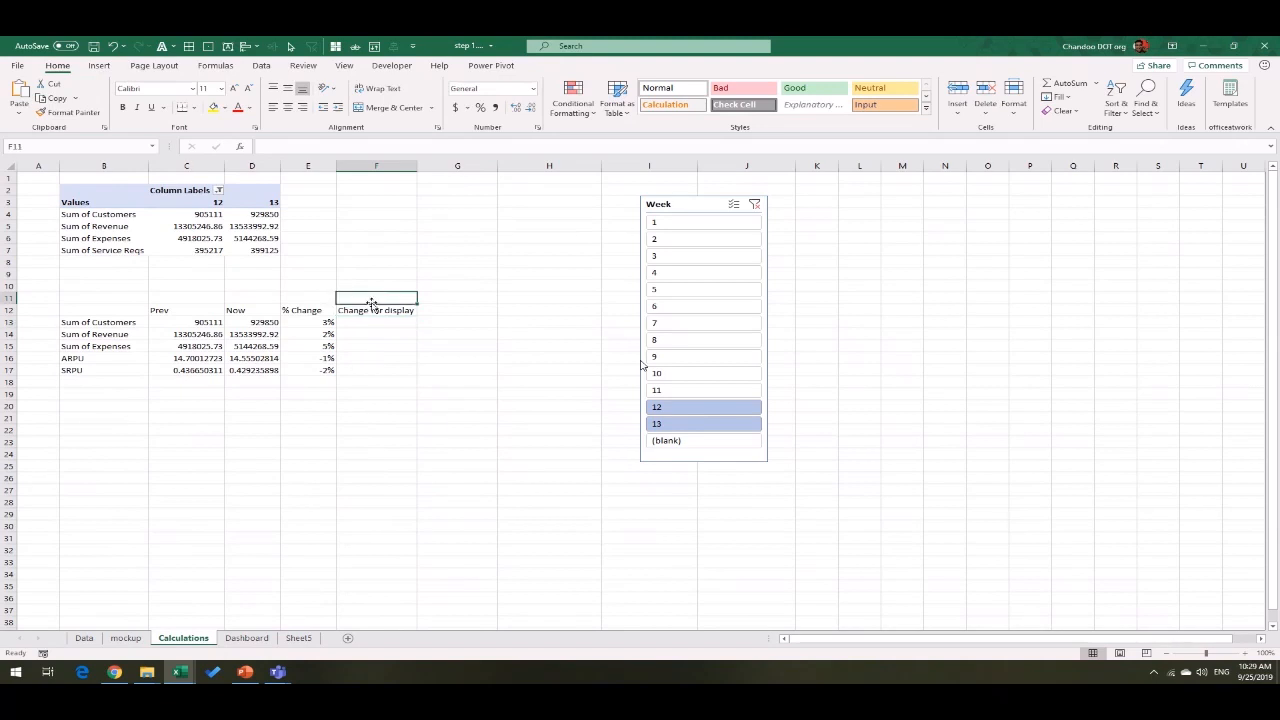
pyautogui.click(104, 67)
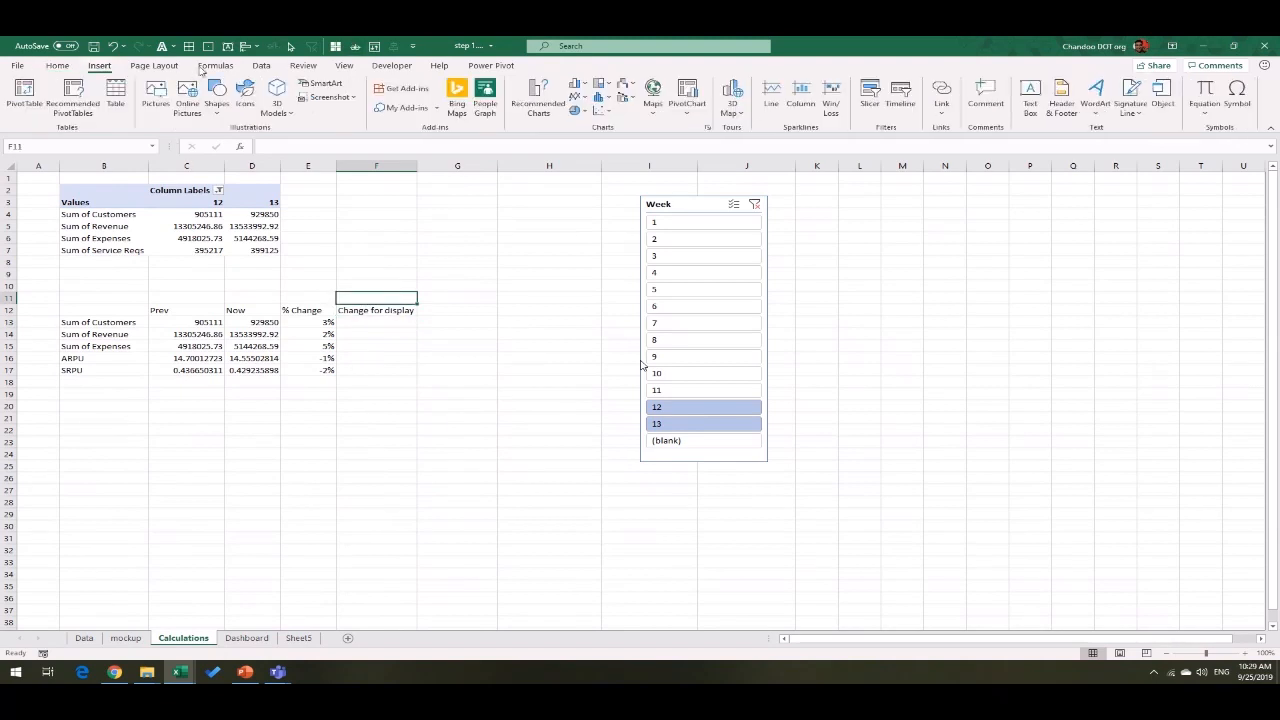
pyautogui.click(1240, 98)
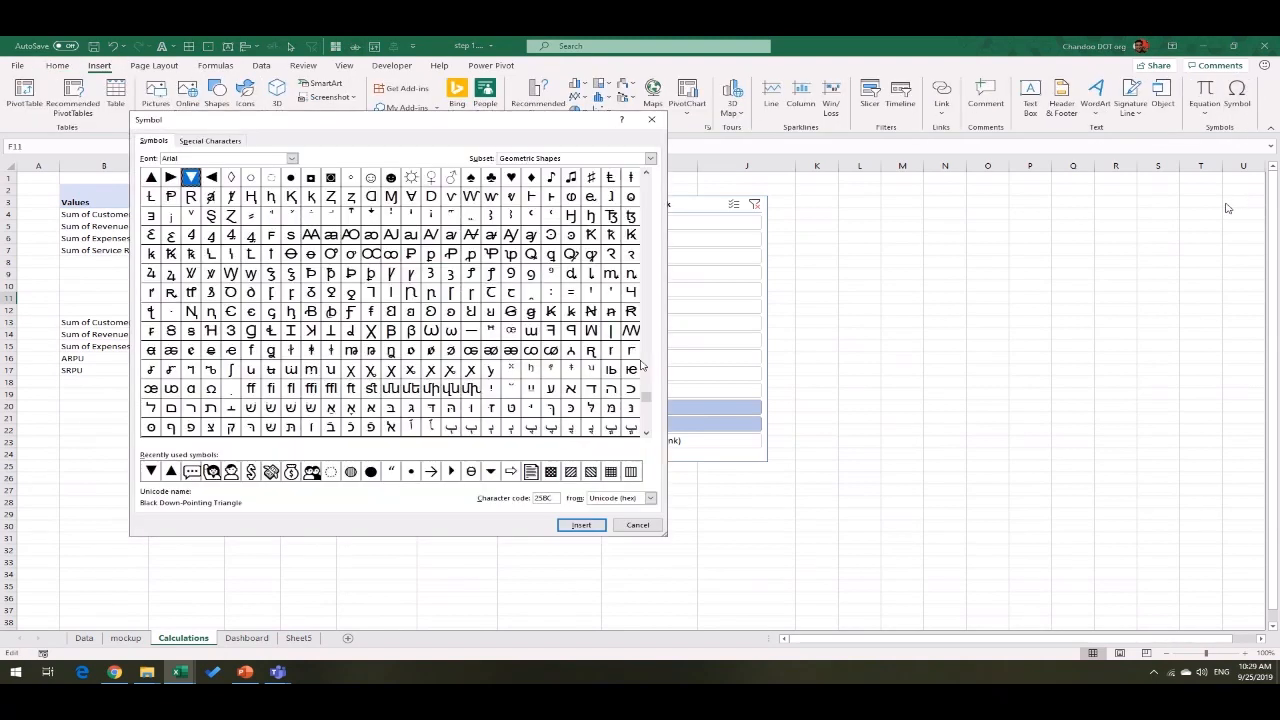
pyautogui.click(151, 471)
pyautogui.click(580, 525)
pyautogui.click(171, 471)
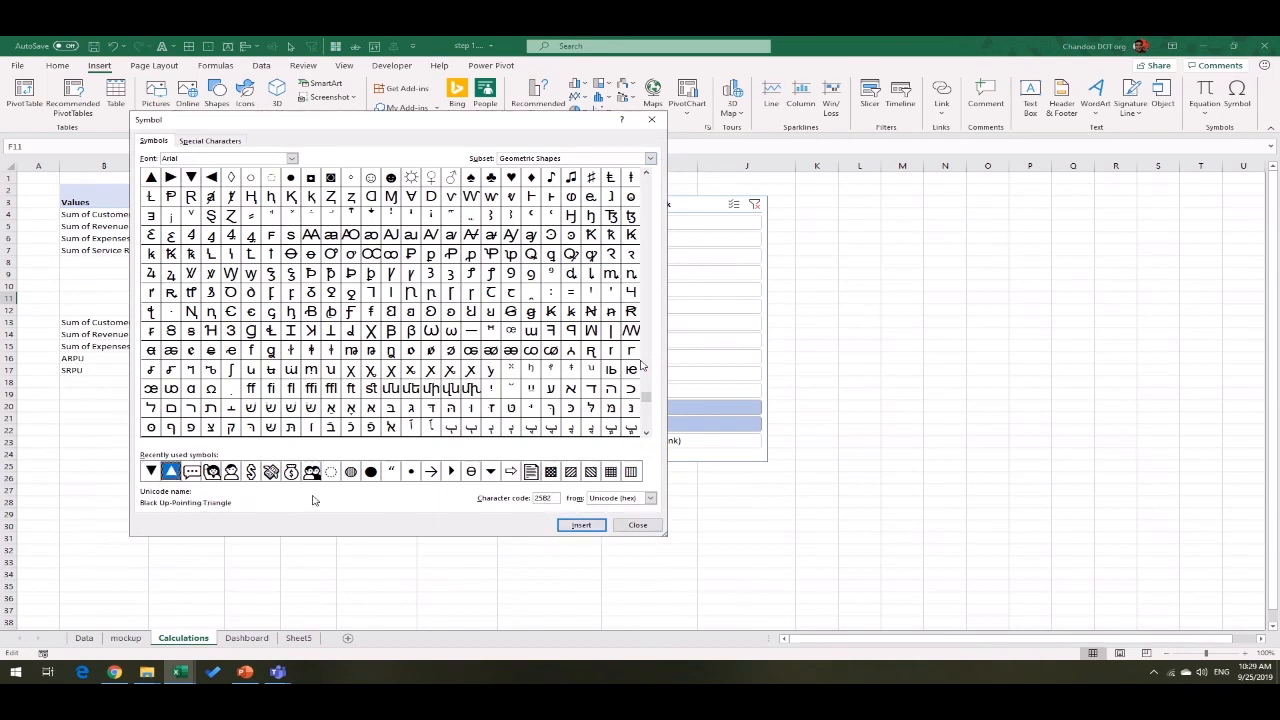
pyautogui.click(580, 526)
pyautogui.click(658, 526)
pyautogui.click(377, 345)
# Step: Copy the ▼▲ symbols out of F11 as text and return to F13
pyautogui.click(365, 322)
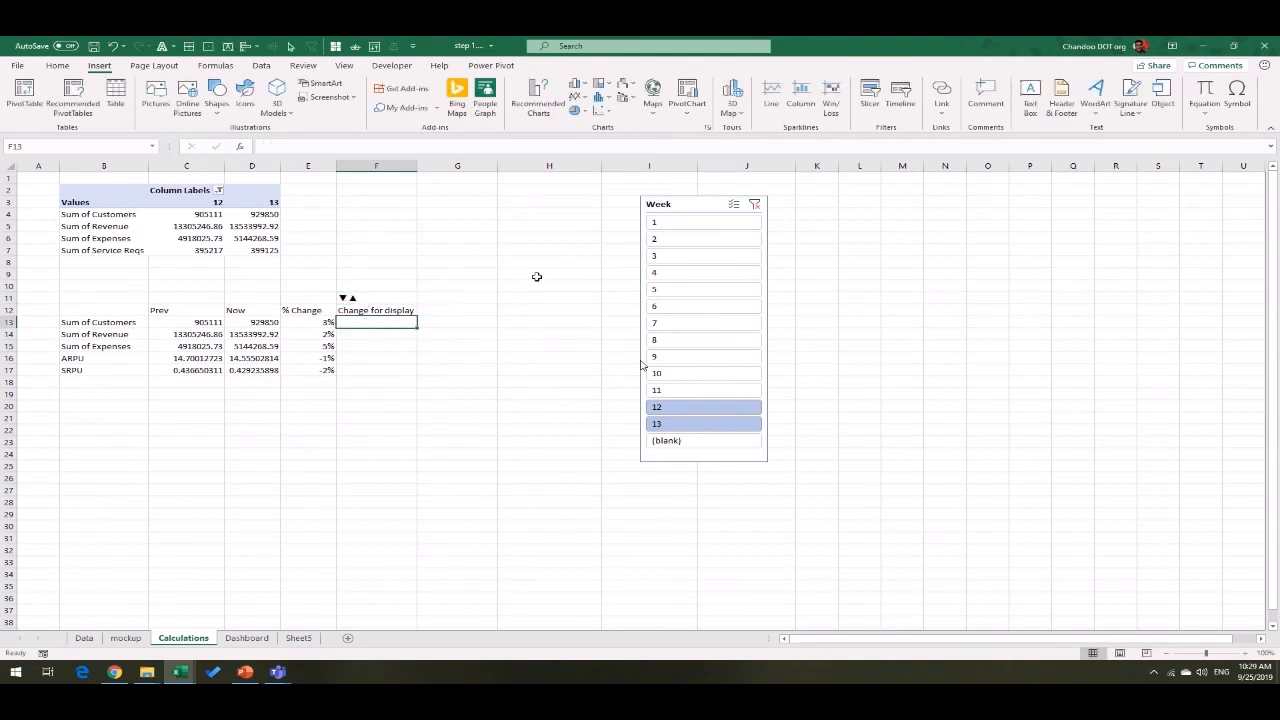
pyautogui.write('=')
pyautogui.press('Escape')
pyautogui.press('Up')
pyautogui.press('Up')
pyautogui.press('F2')
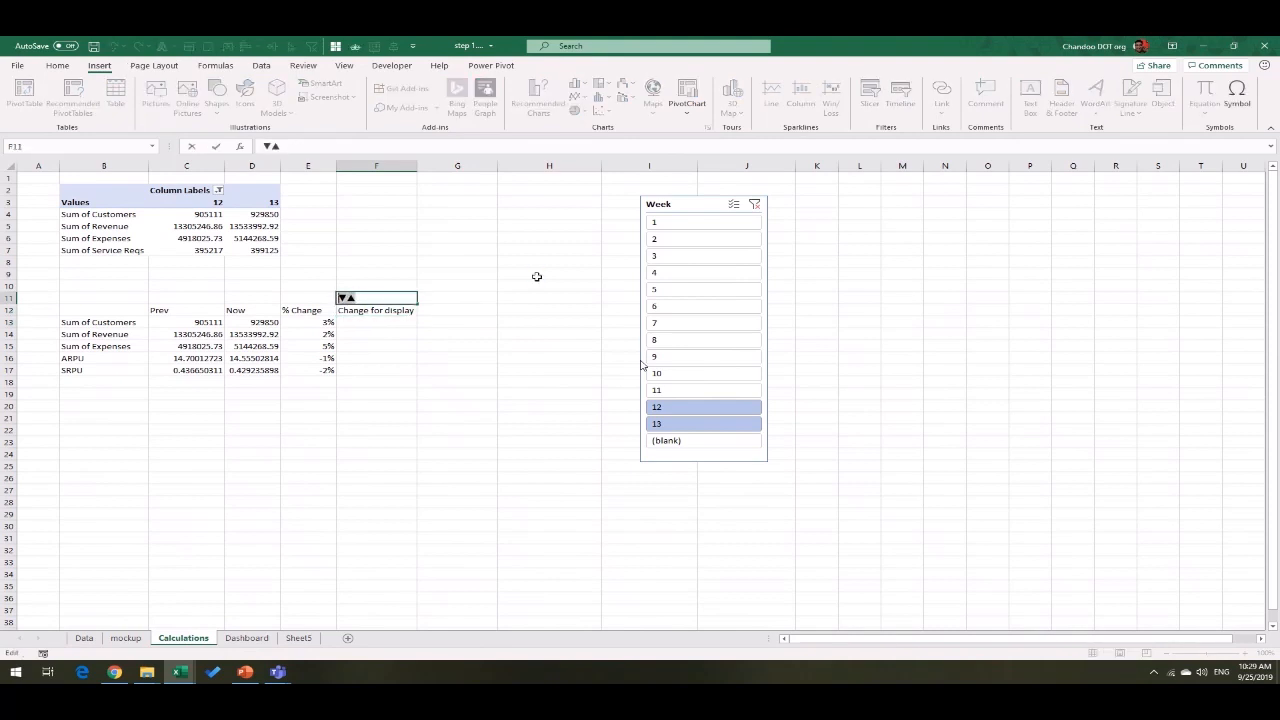
pyautogui.press('Escape')
pyautogui.press('Down')
pyautogui.press('Down')
# Step: Start an IF formula in F13 that tests E13>0, and put the copied ▼▲ symbols into its true value
pyautogui.write('=IF(')
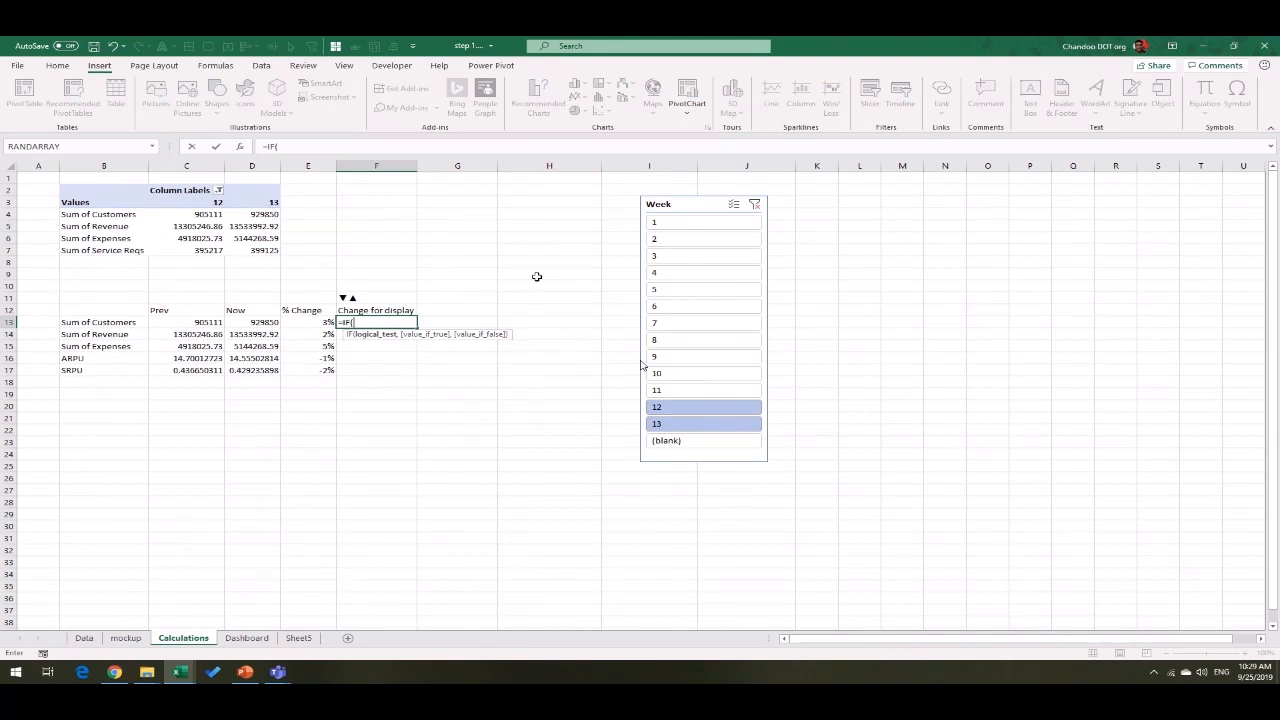
pyautogui.press('BackSpace')
pyautogui.press('Left')
pyautogui.write('>0,')
pyautogui.write('▼▲')
pyautogui.press('Return')
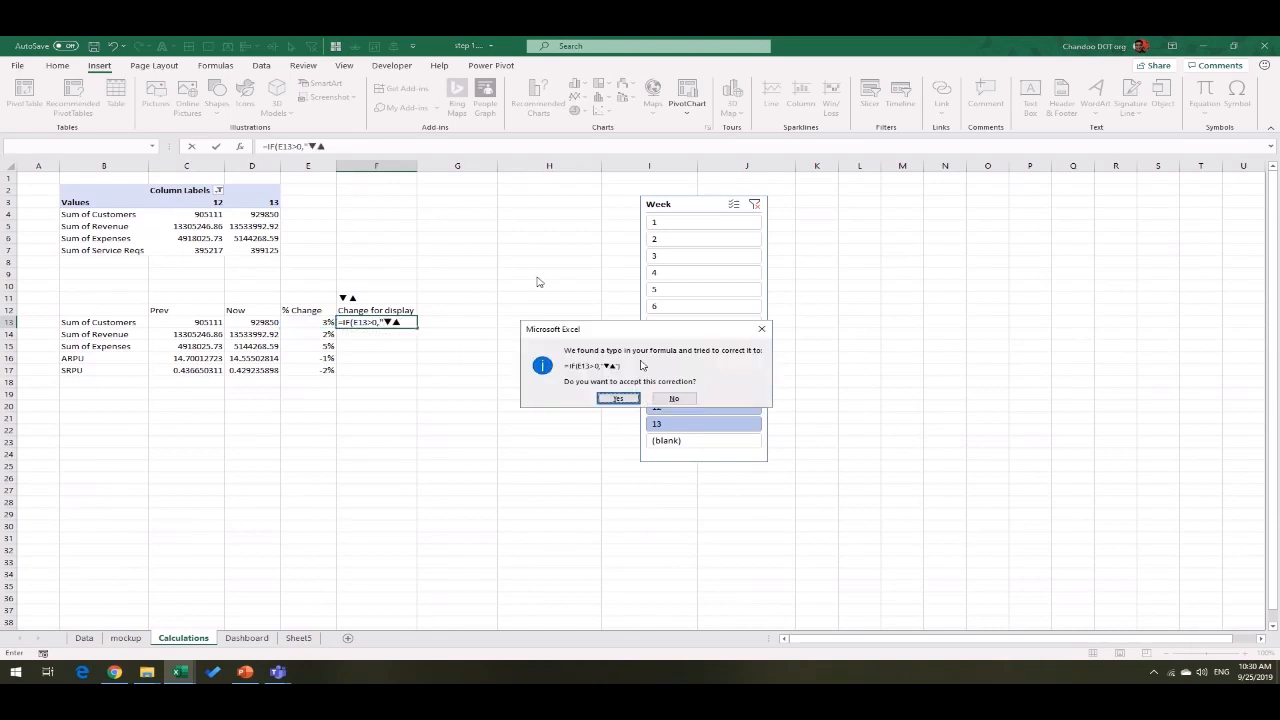
pyautogui.press('Tab')
pyautogui.press('Return')
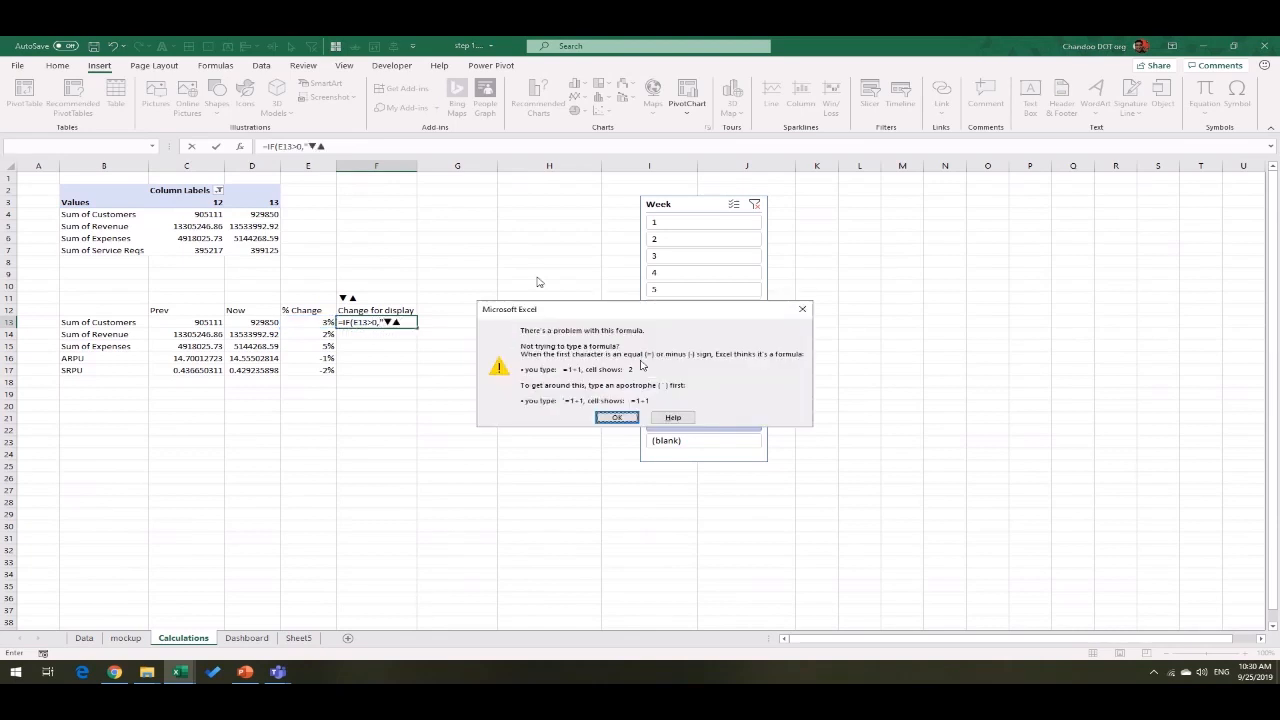
pyautogui.press('Return')
# Step: Separate the two symbols so the F13 formula reads =IF(E13>0,"▲","▼")
pyautogui.press('Left')
pyautogui.hotkey('shift', 'Right')
pyautogui.hotkey('ctrl', 'c')
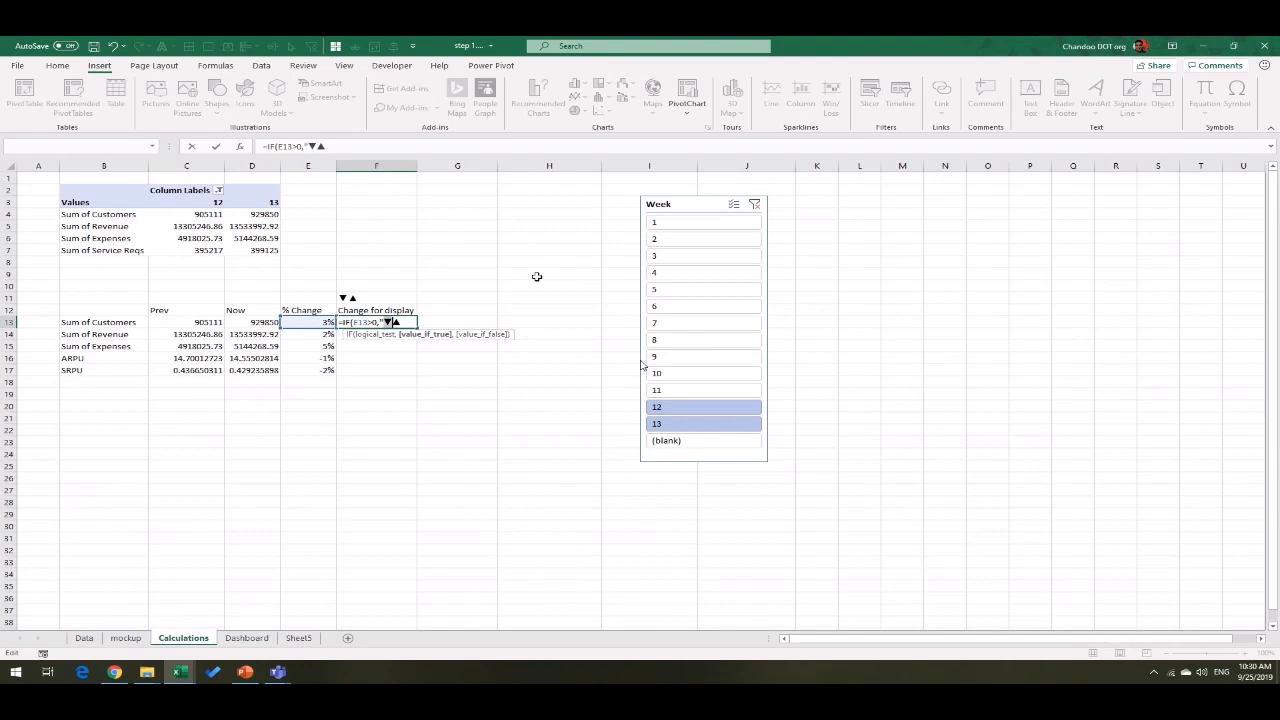
pyautogui.press('Delete')
pyautogui.write(',')
pyautogui.write('","')
pyautogui.hotkey('ctrl', 'v')
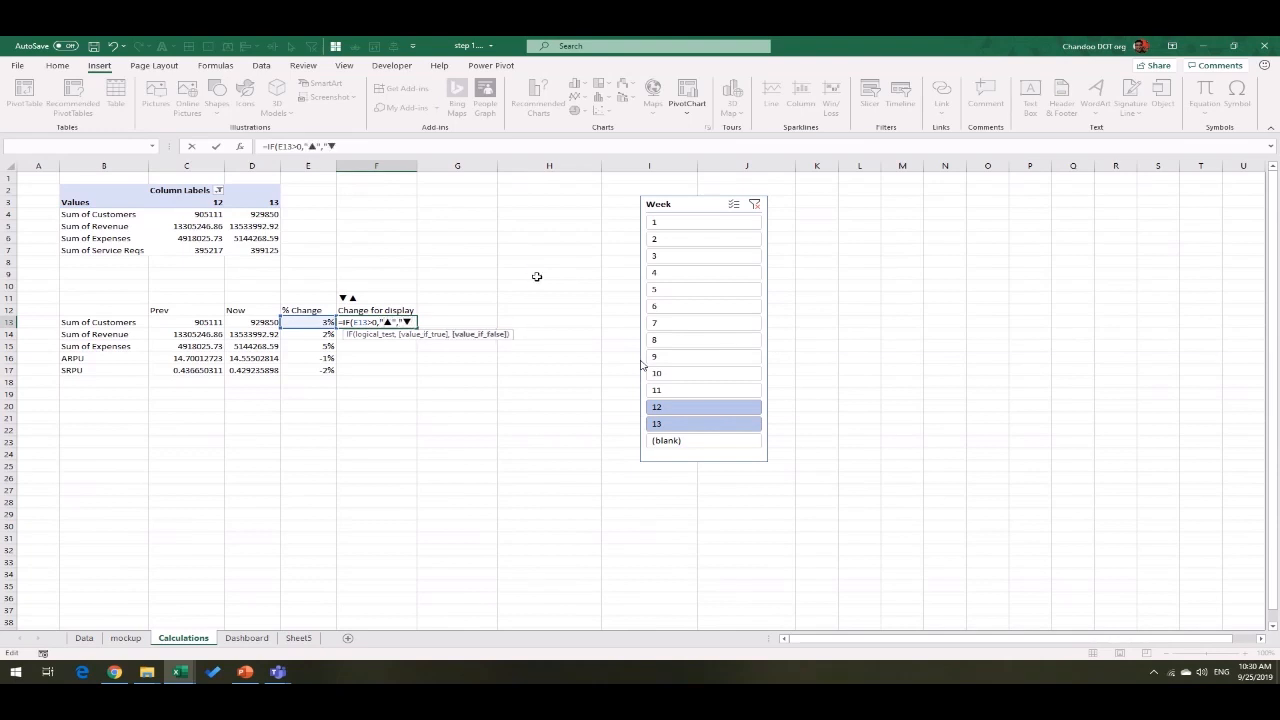
pyautogui.write(')')
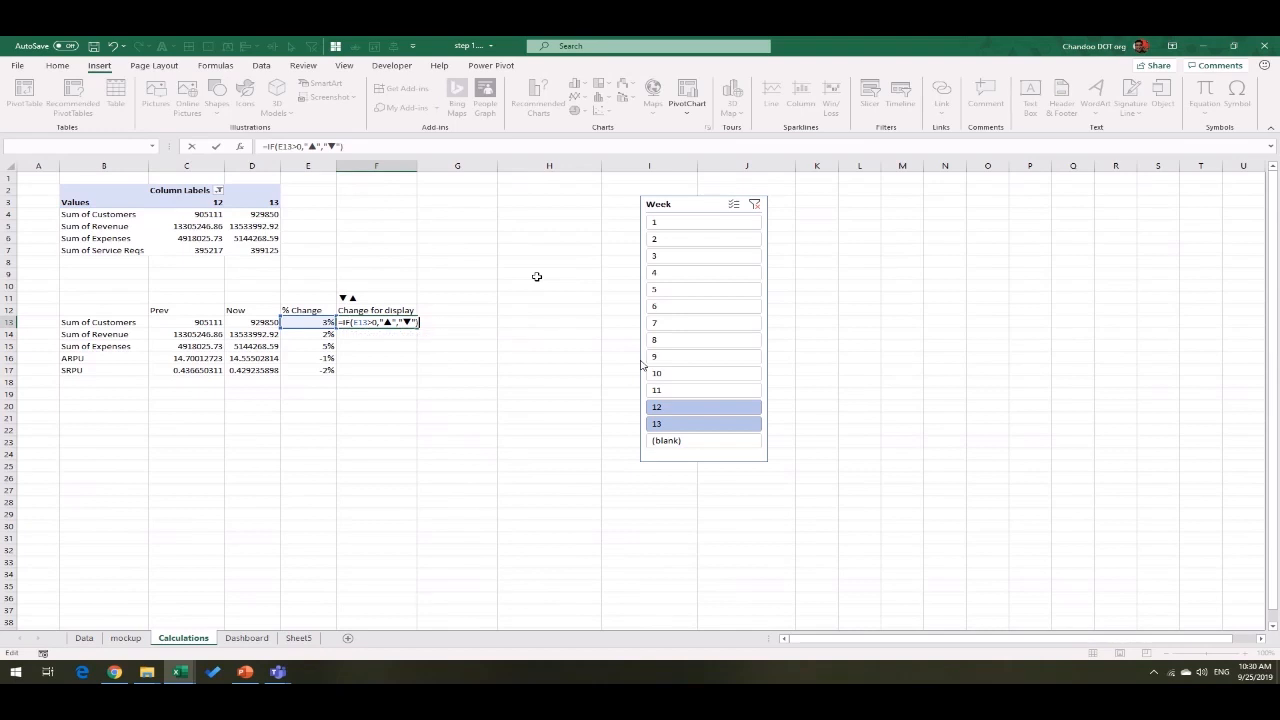
# Step: Append &ABS(E13) to the F13 formula so the absolute change follows the triangle
pyautogui.write('&t')
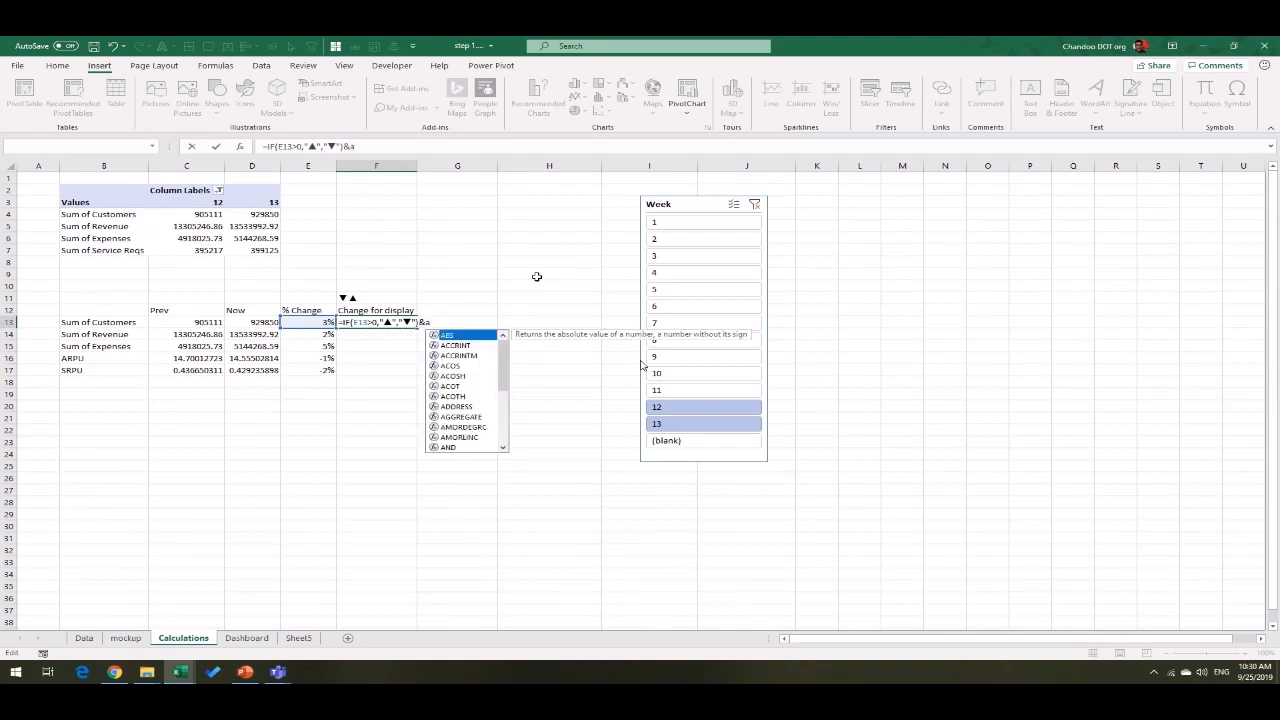
pyautogui.press('BackSpace')
pyautogui.write('ab')
pyautogui.press('Tab')
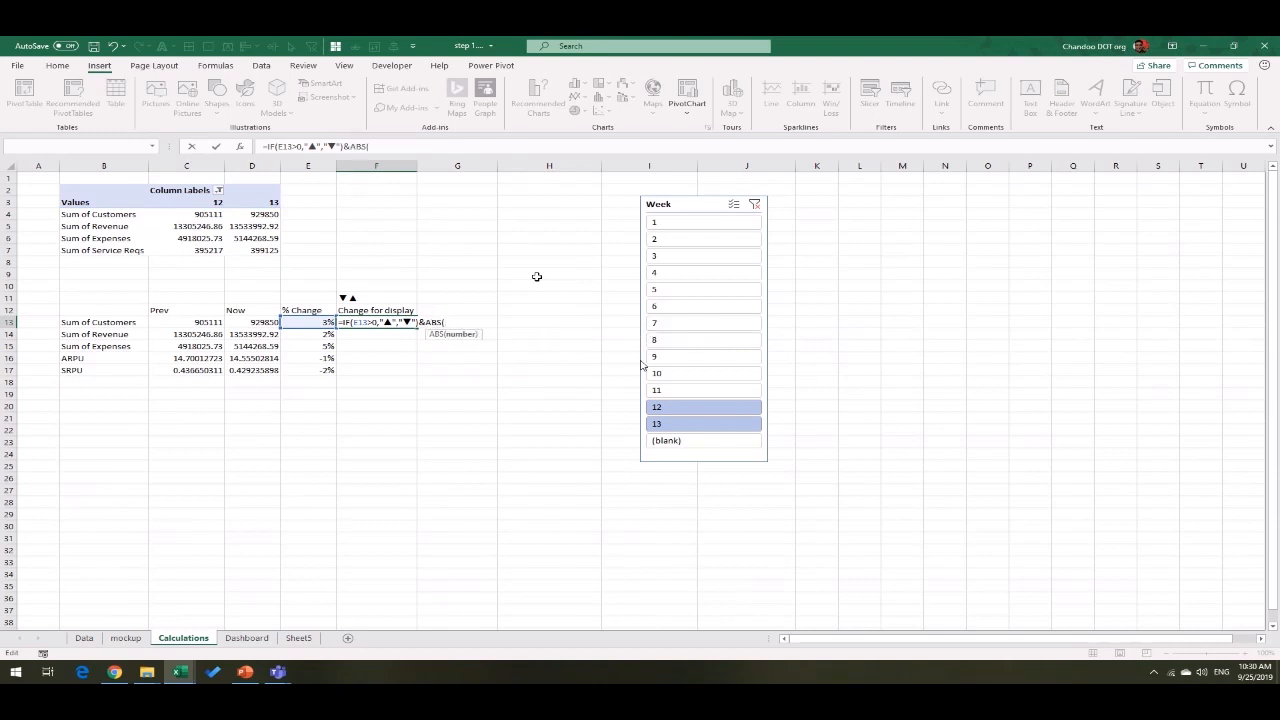
pyautogui.press('Left')
pyautogui.write(')')
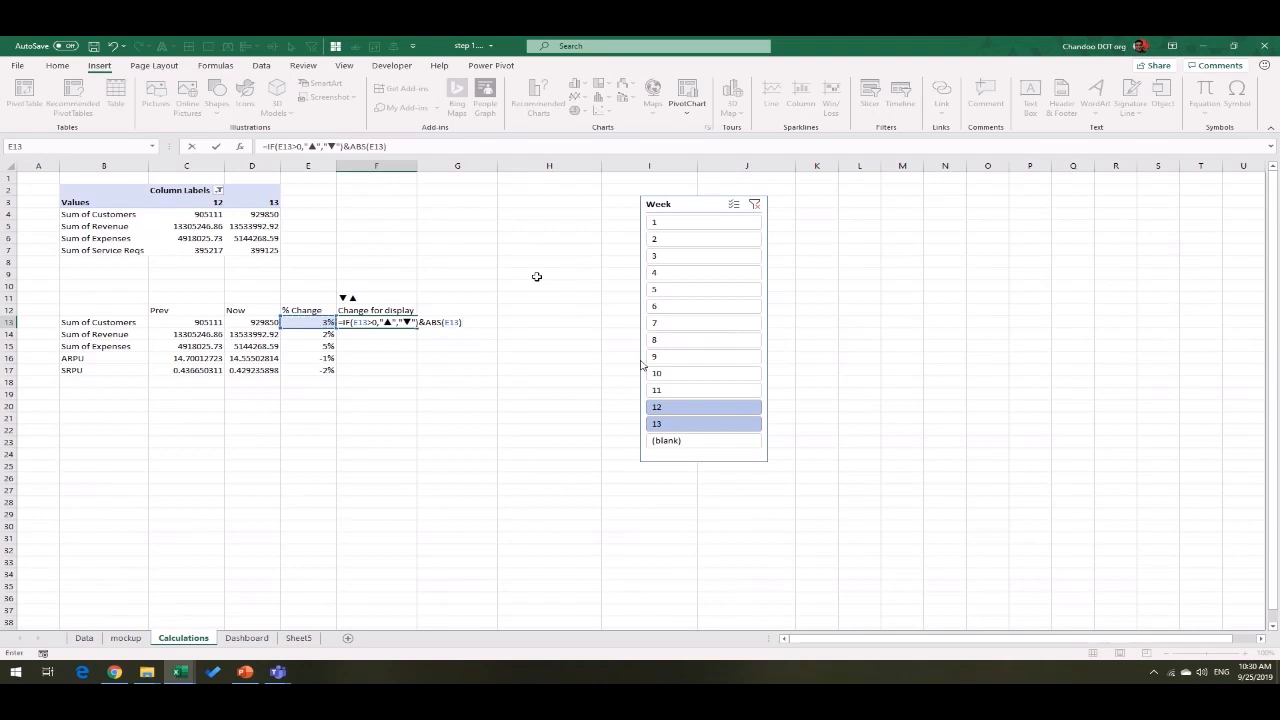
pyautogui.press('Return')
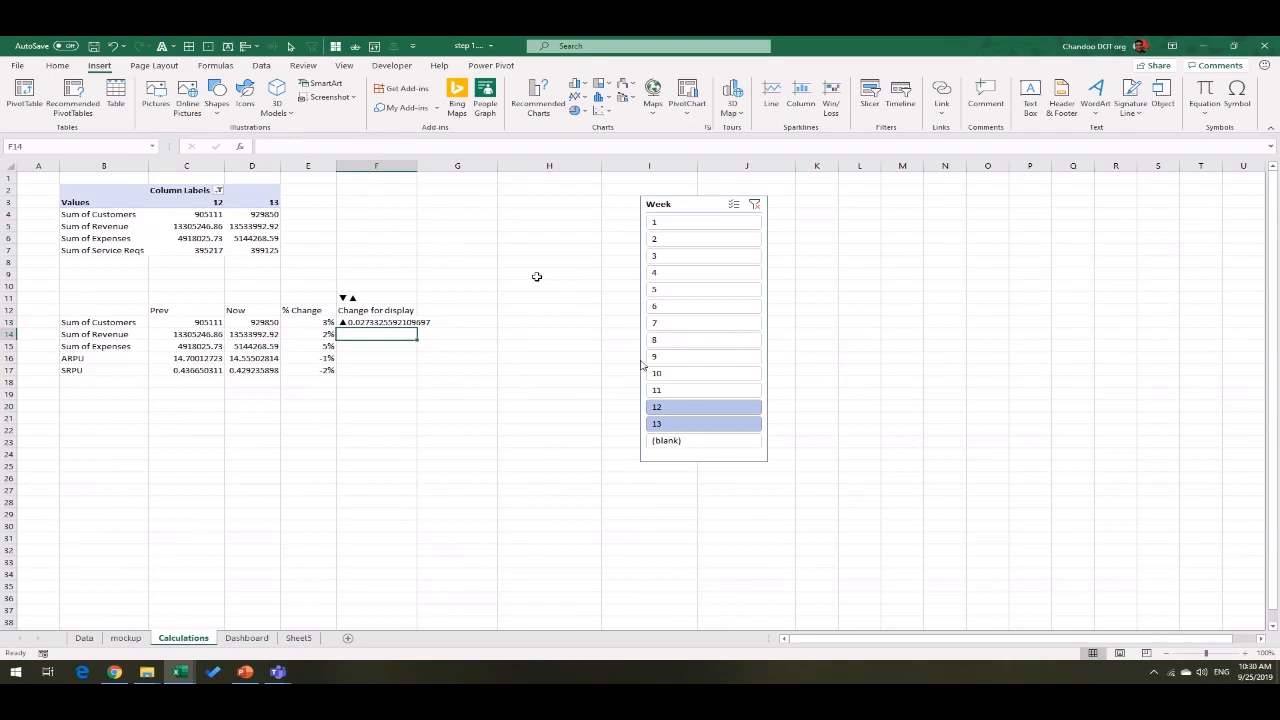
# Step: Wrap ABS(E13) in F13 in a TEXT function with the format "0%"
pyautogui.press('Up')
pyautogui.press('F2')
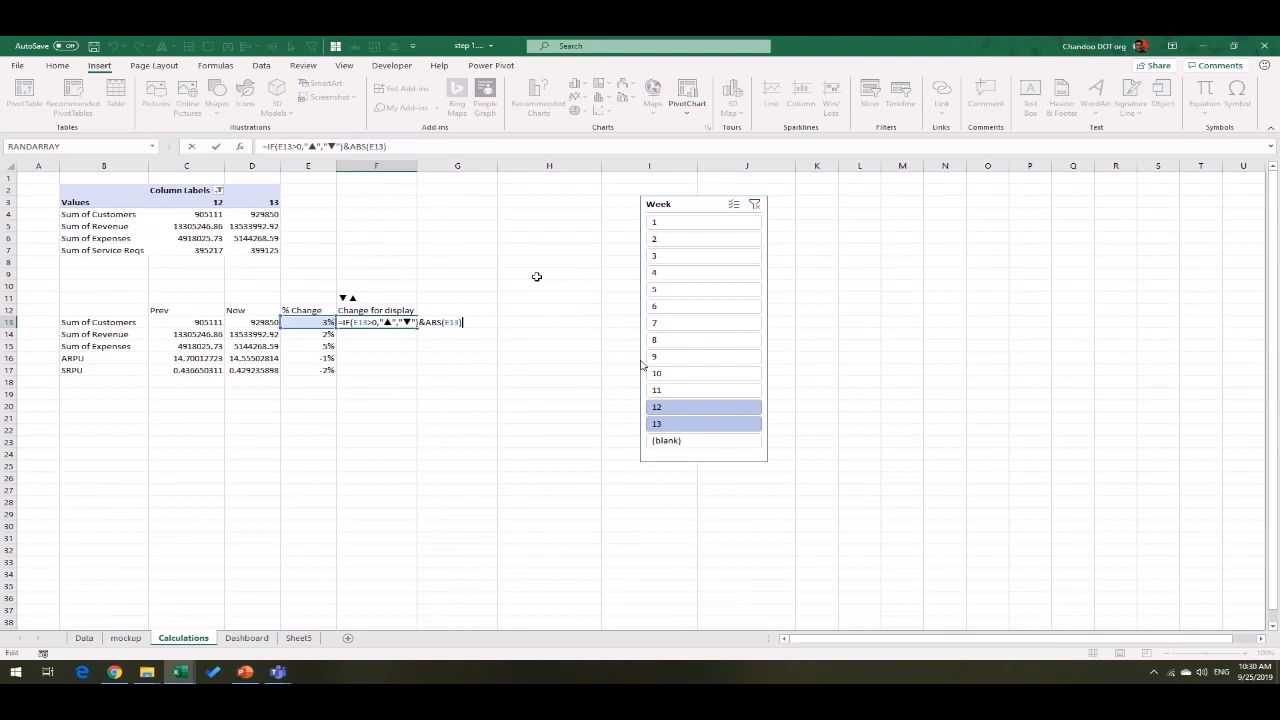
pyautogui.press('Left')
pyautogui.press('Left')
pyautogui.press('Left')
pyautogui.press('Left')
pyautogui.press('Left')
pyautogui.press('Left')
pyautogui.write('tex')
pyautogui.press('Tab')
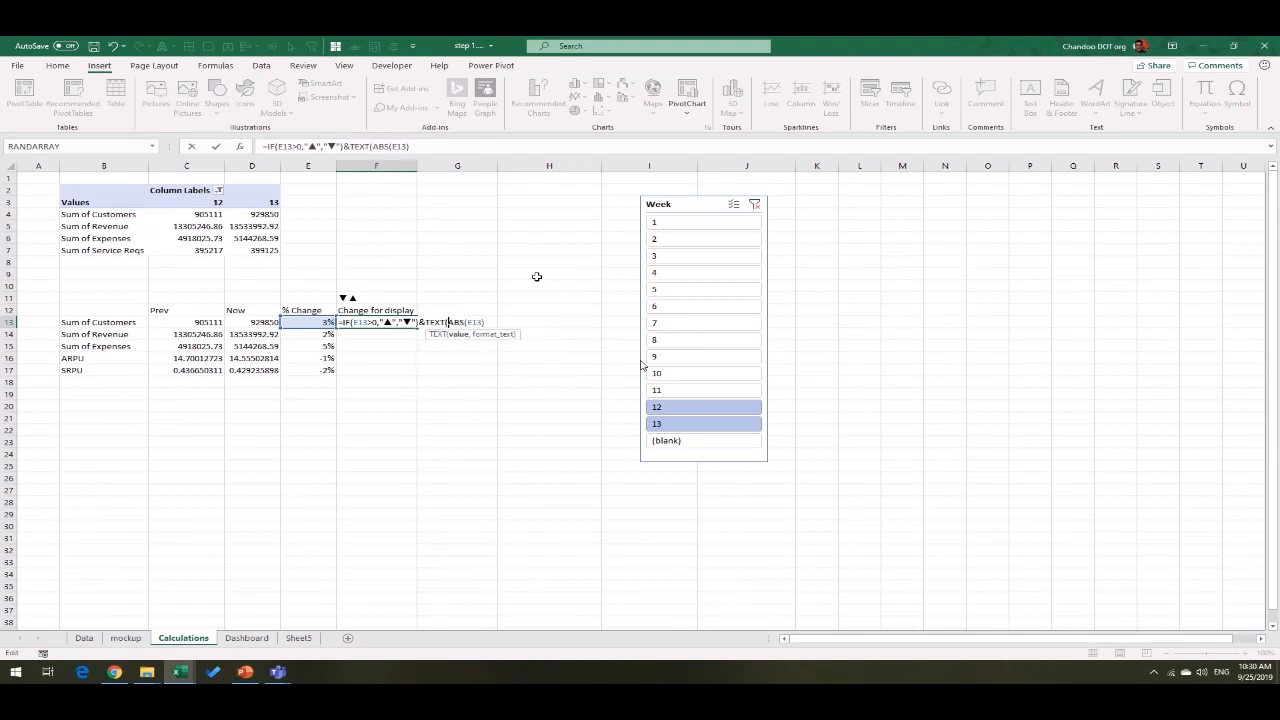
pyautogui.write(',"0%")')
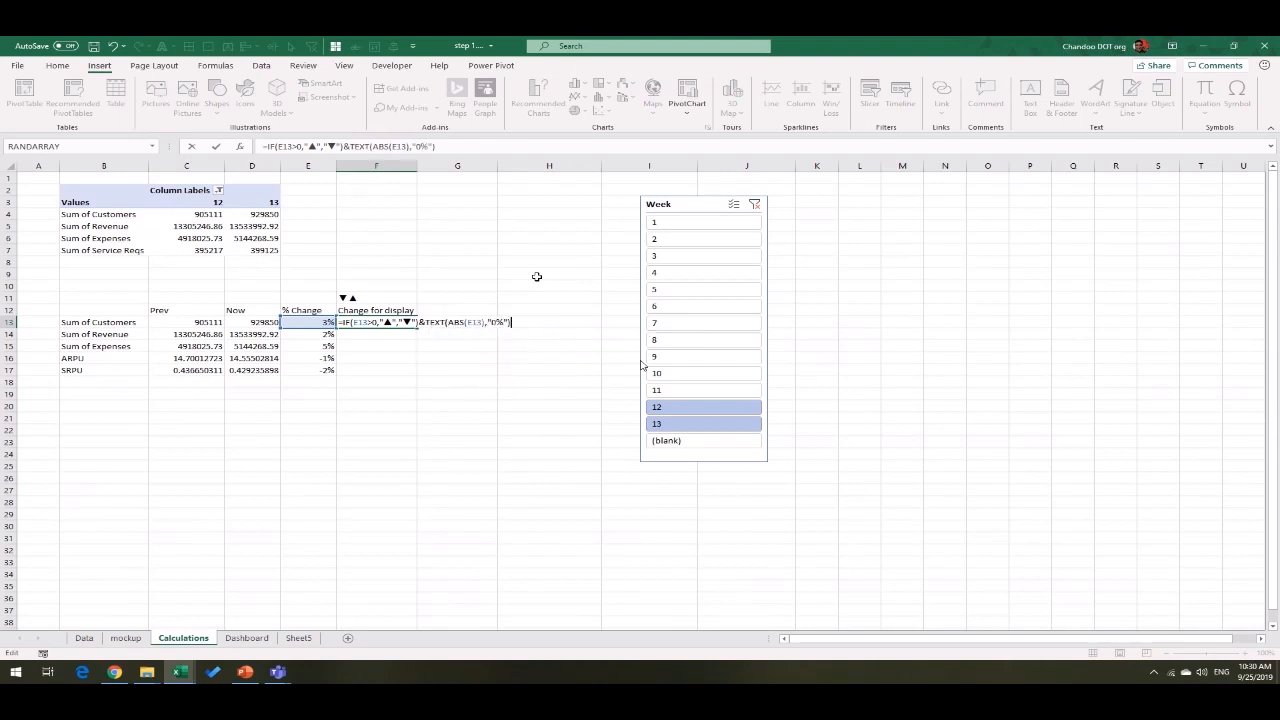
pyautogui.hotkey('ctrl', 'Return')
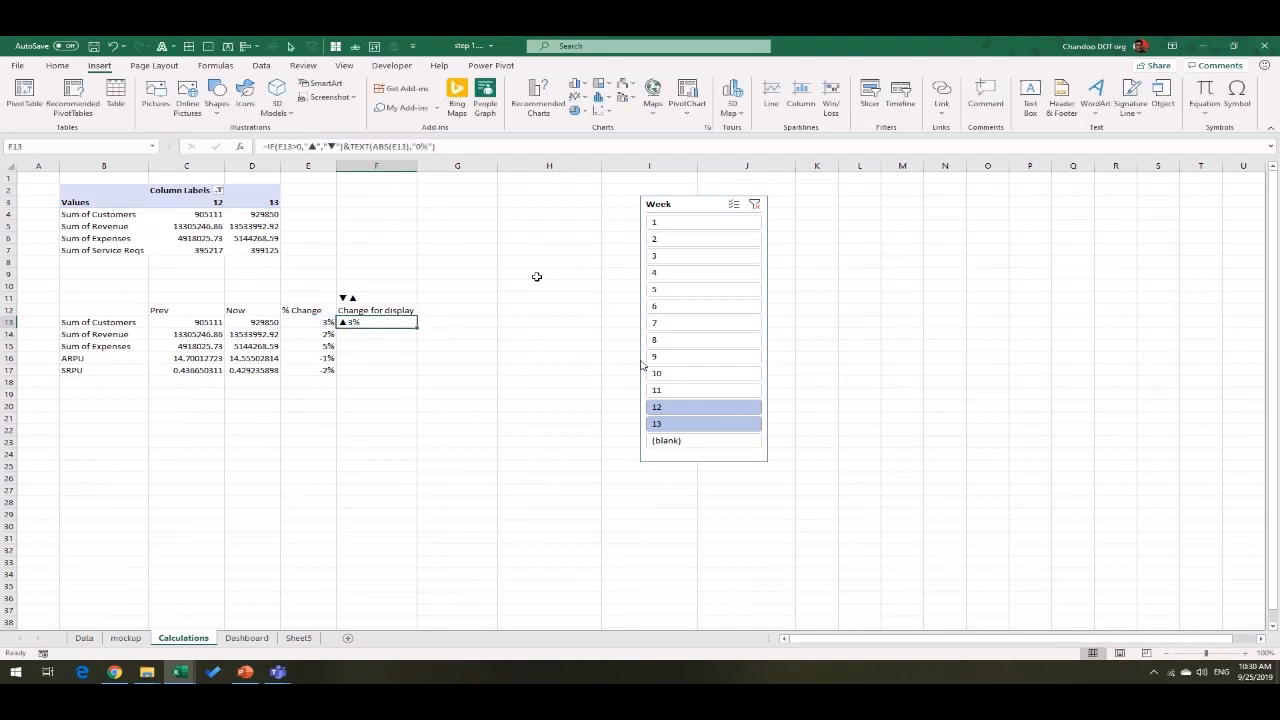
# Step: Fill the F13 display formula down through the SRPU row in F17
pyautogui.doubleClick(417, 329)
pyautogui.click(454, 344)
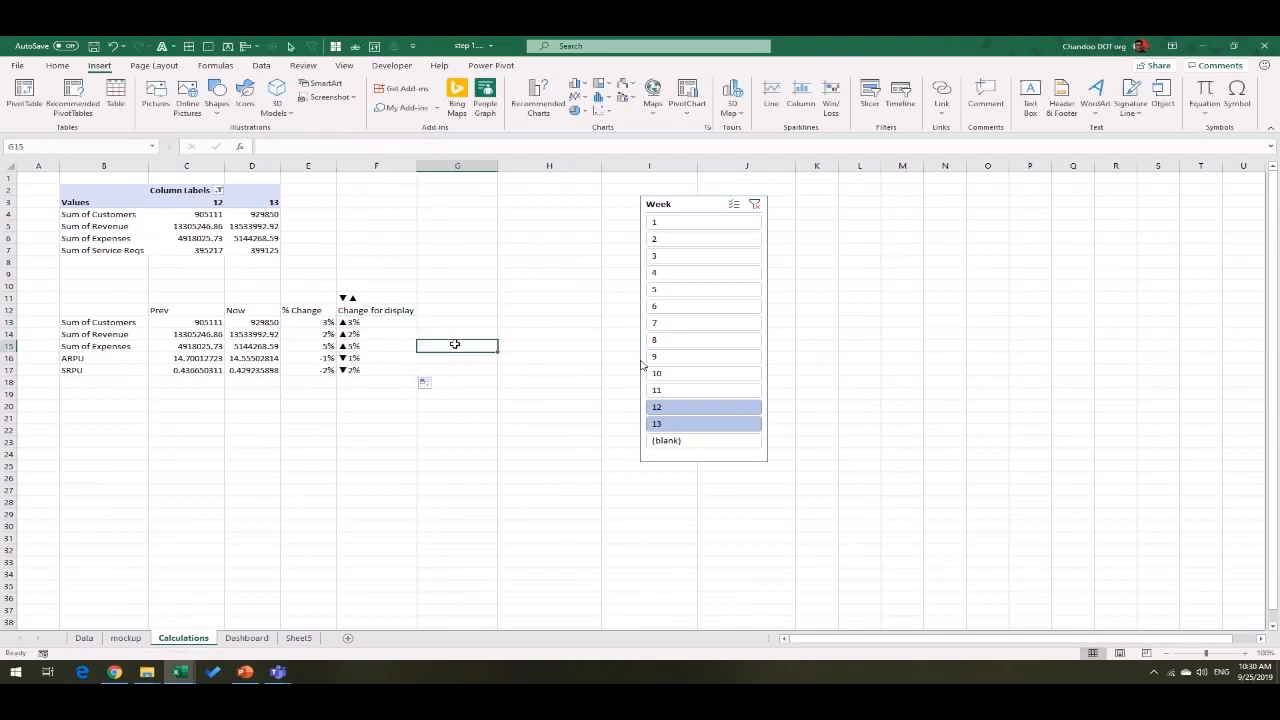
pyautogui.click(390, 328)
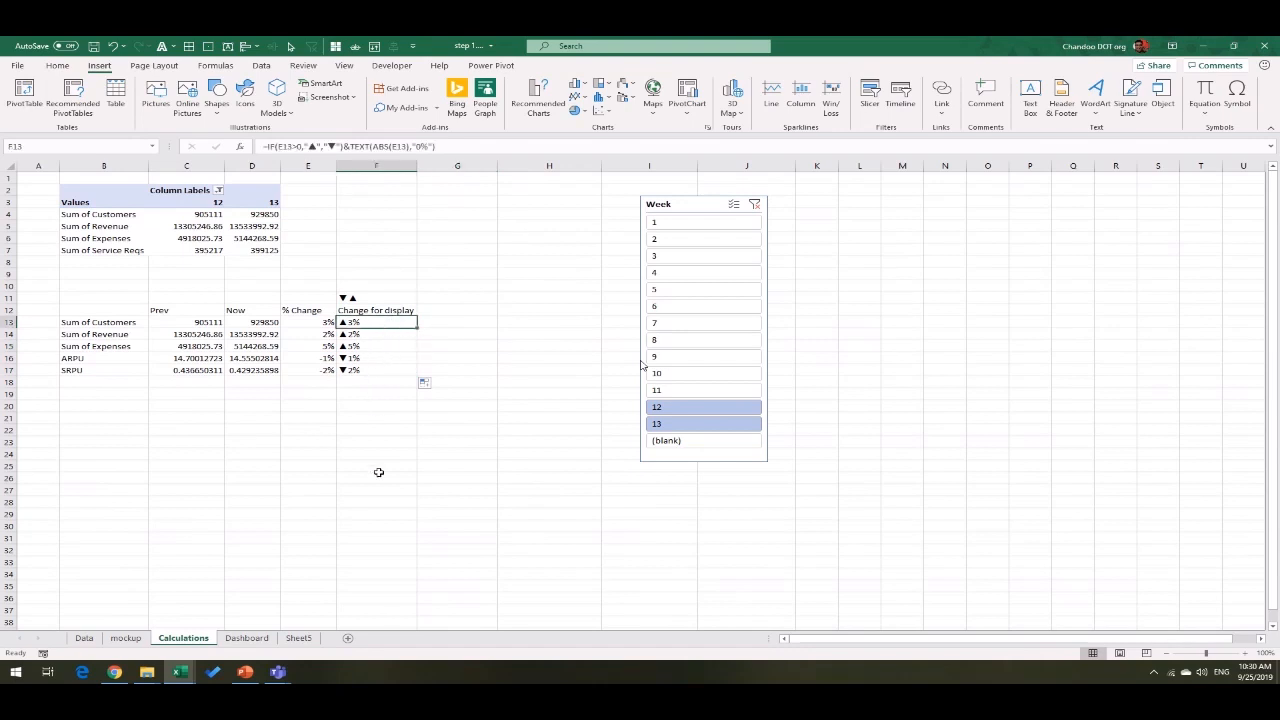
# Step: Check the cards on the Dashboard sheet, then enter the heading "For Display" in B20 of the Calculations sheet
pyautogui.click(246, 638)
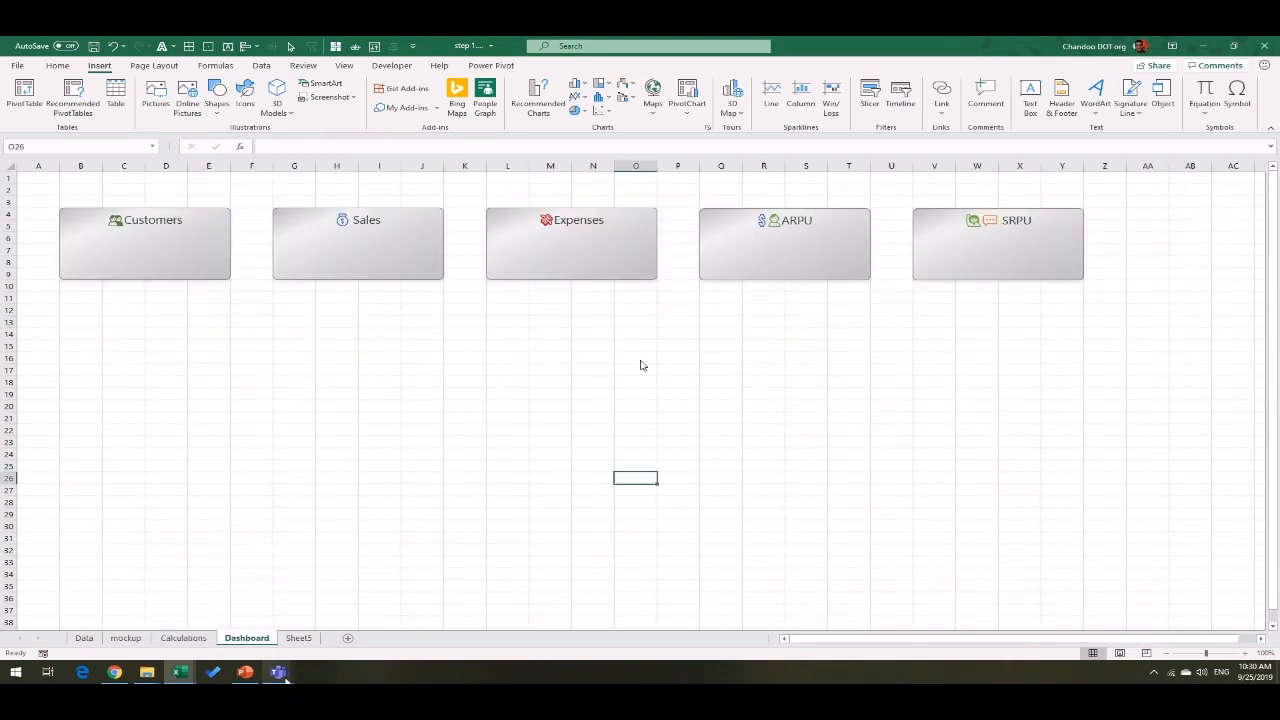
pyautogui.click(180, 638)
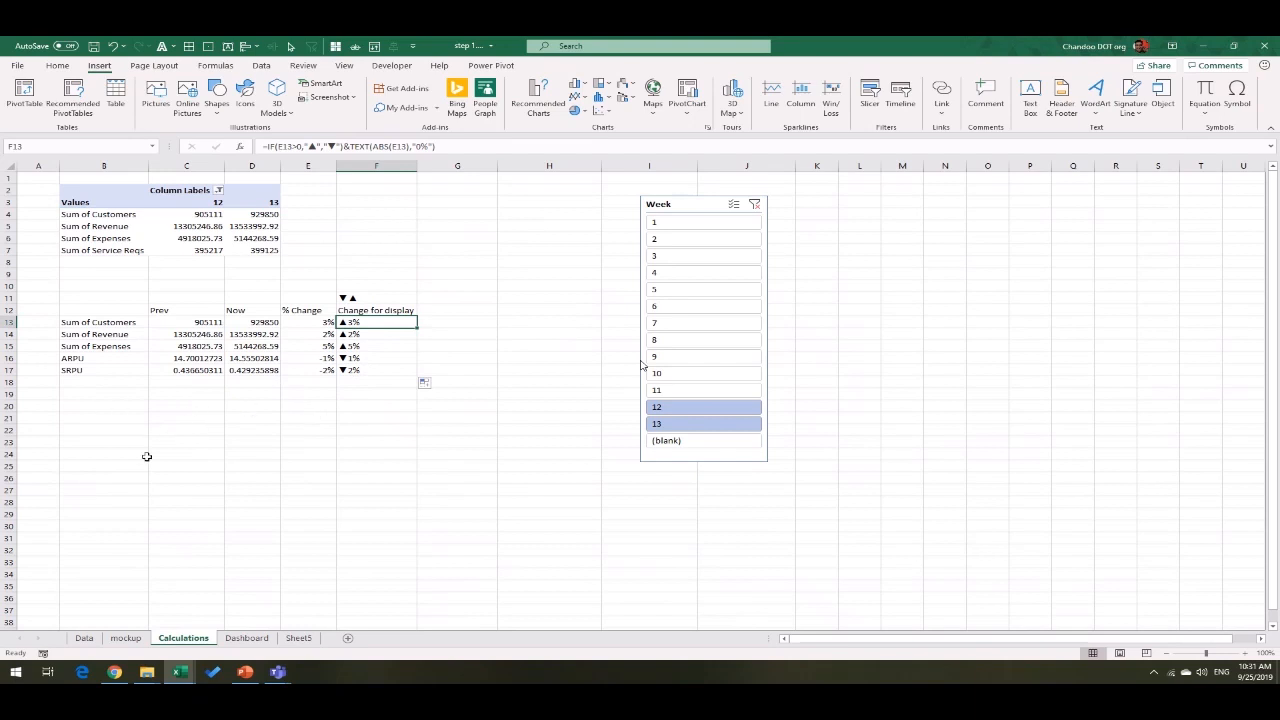
pyautogui.click(102, 402)
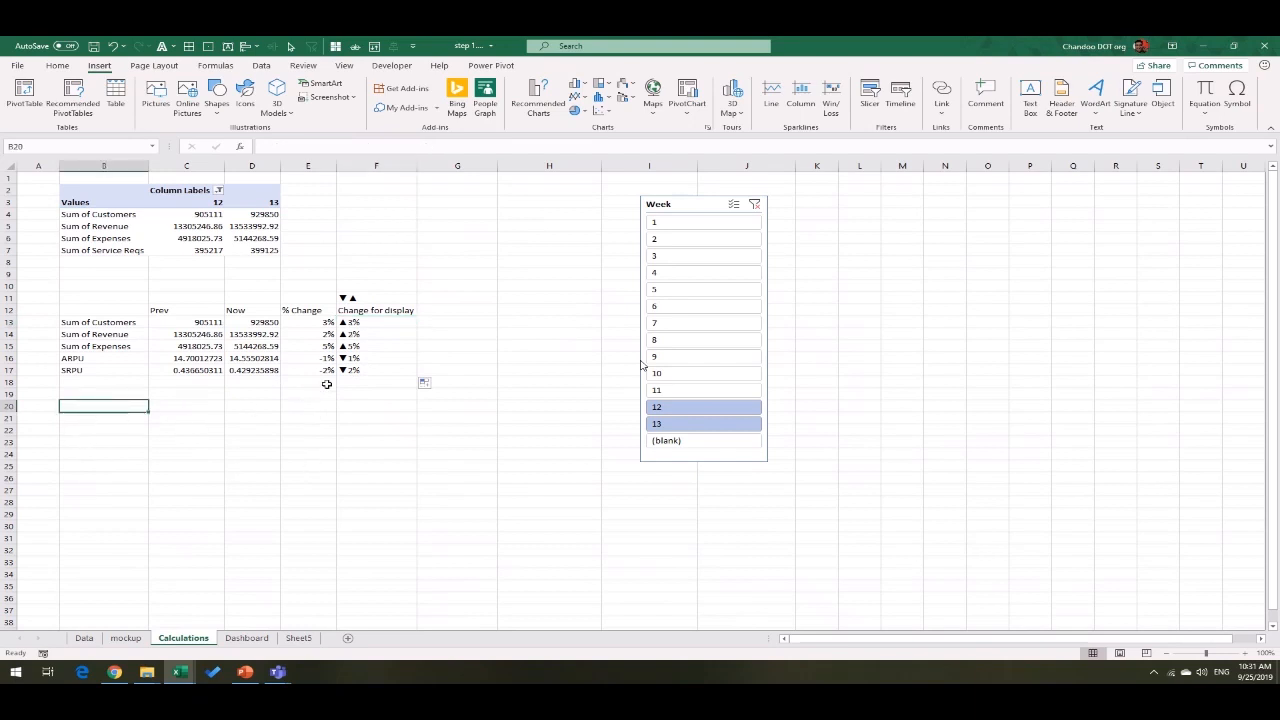
pyautogui.write('For Di')
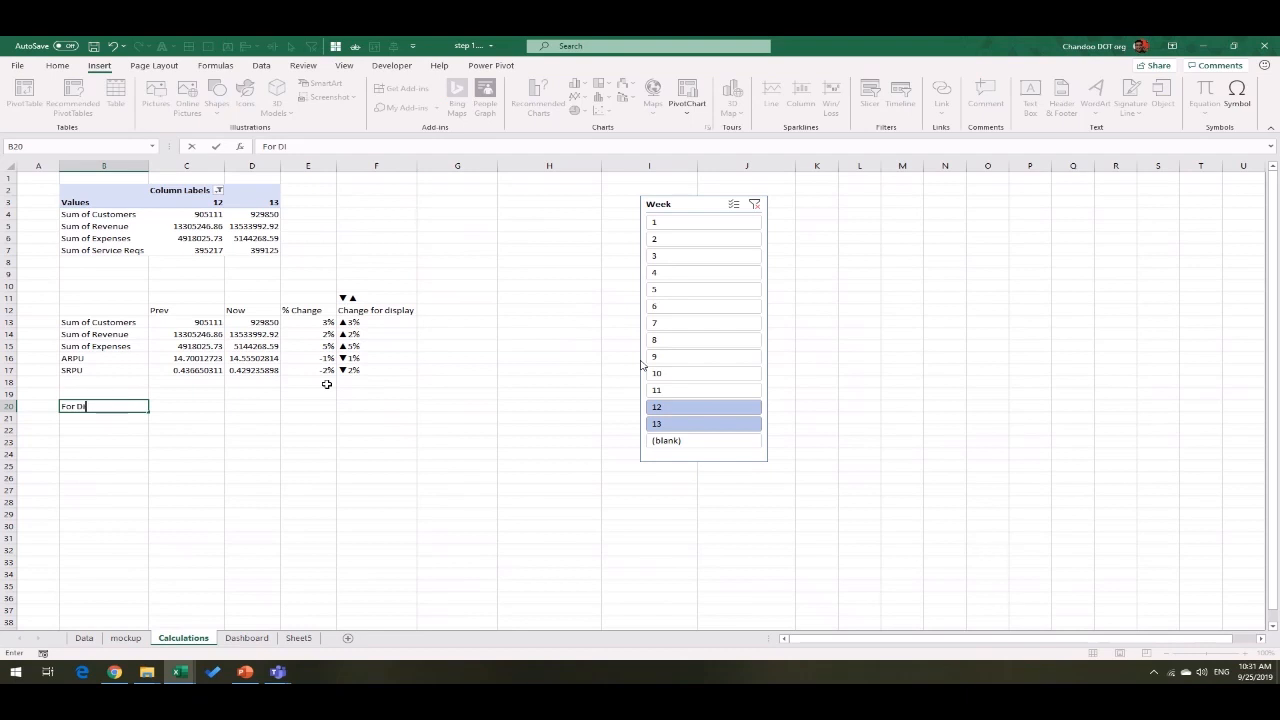
pyautogui.write('splay')
pyautogui.press('Return')
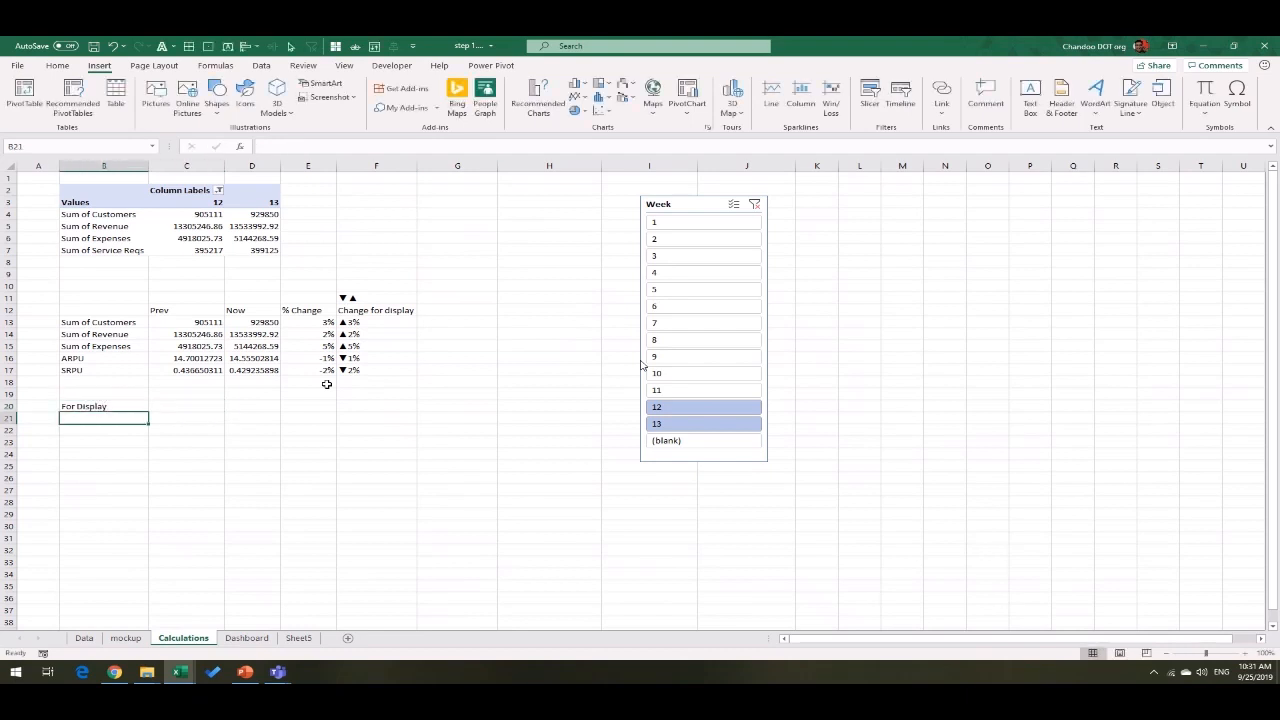
# Step: Enter the header "Format" in B22 and the customers format code #,## in B23
pyautogui.press('Down')
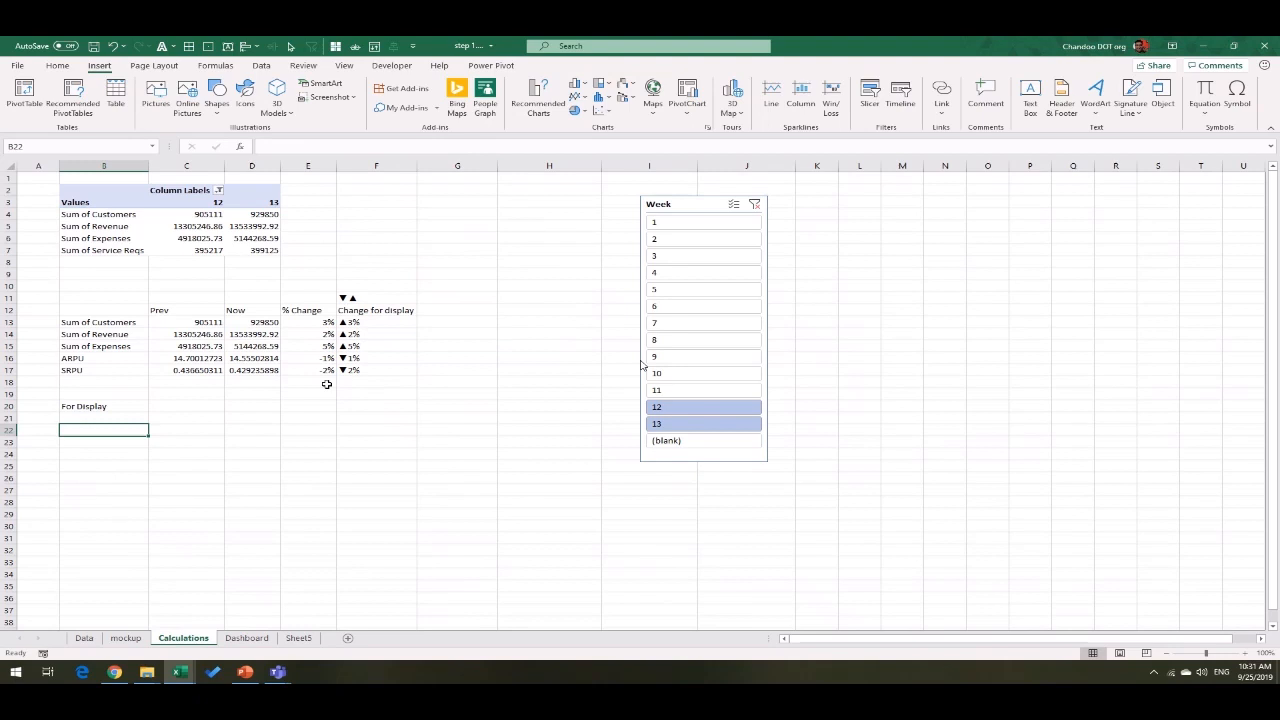
pyautogui.write('Format')
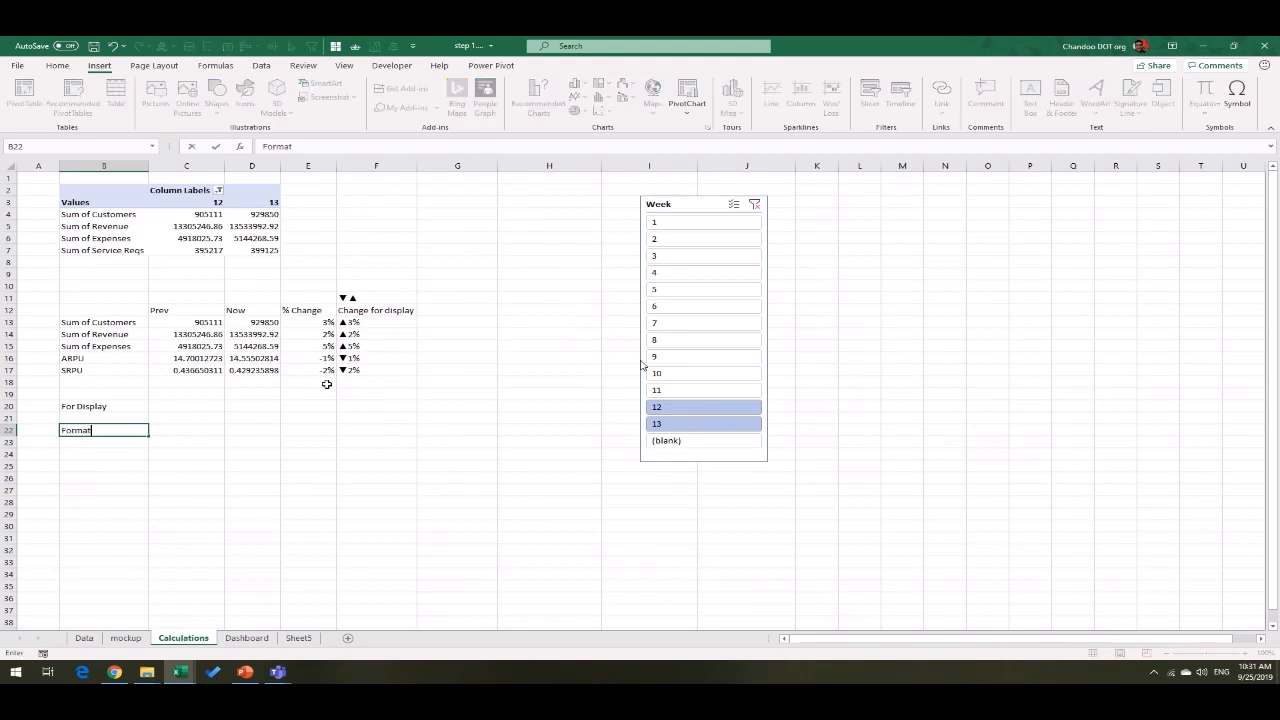
pyautogui.press('Return')
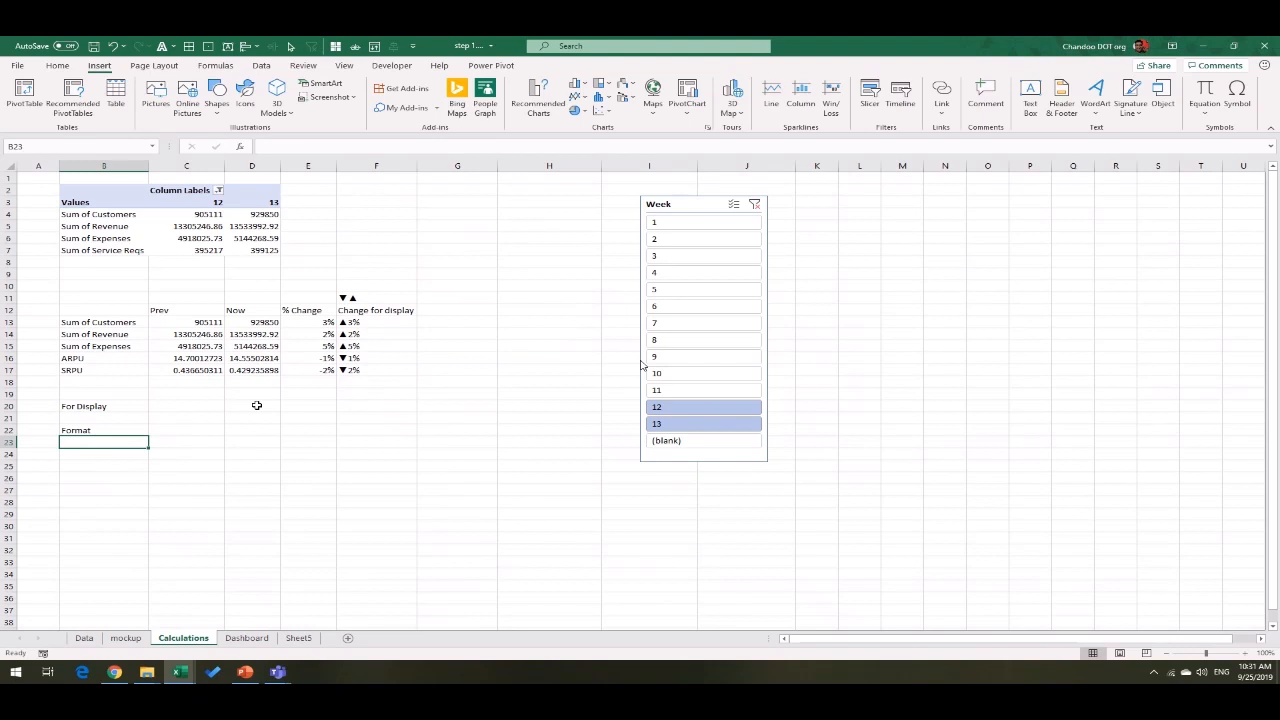
pyautogui.write('#,##')
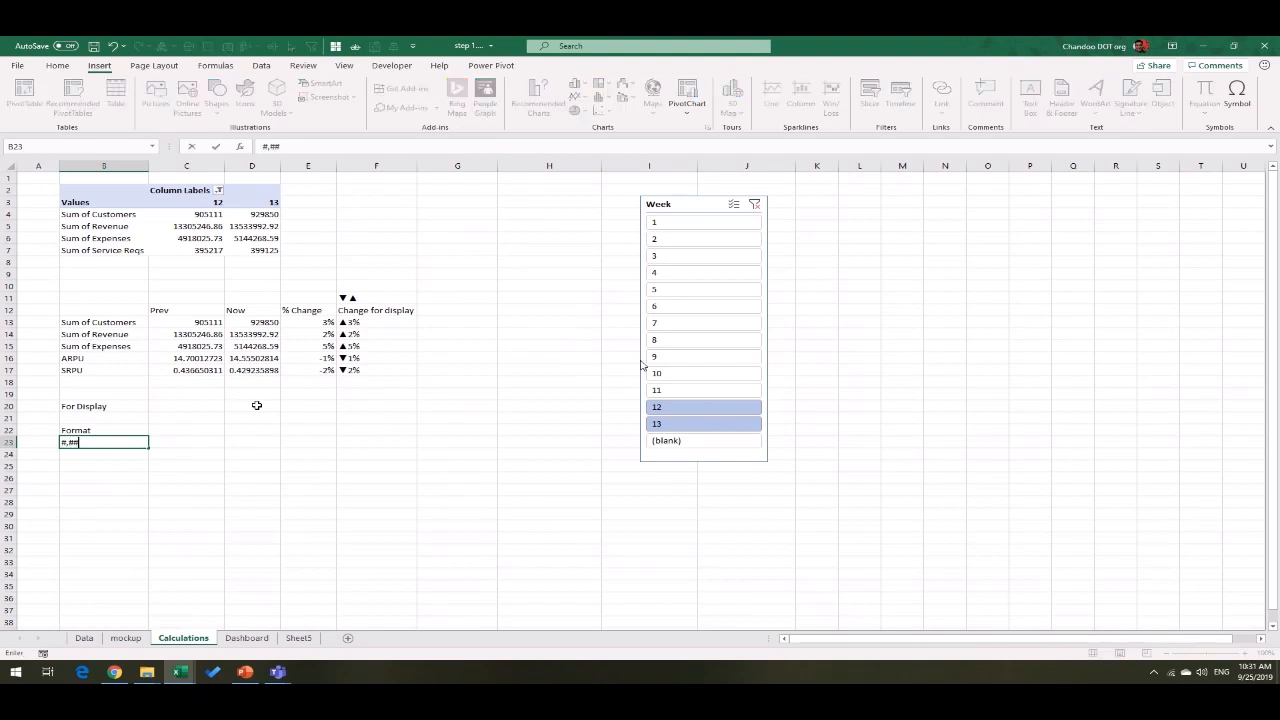
pyautogui.press('Return')
pyautogui.click(102, 446)
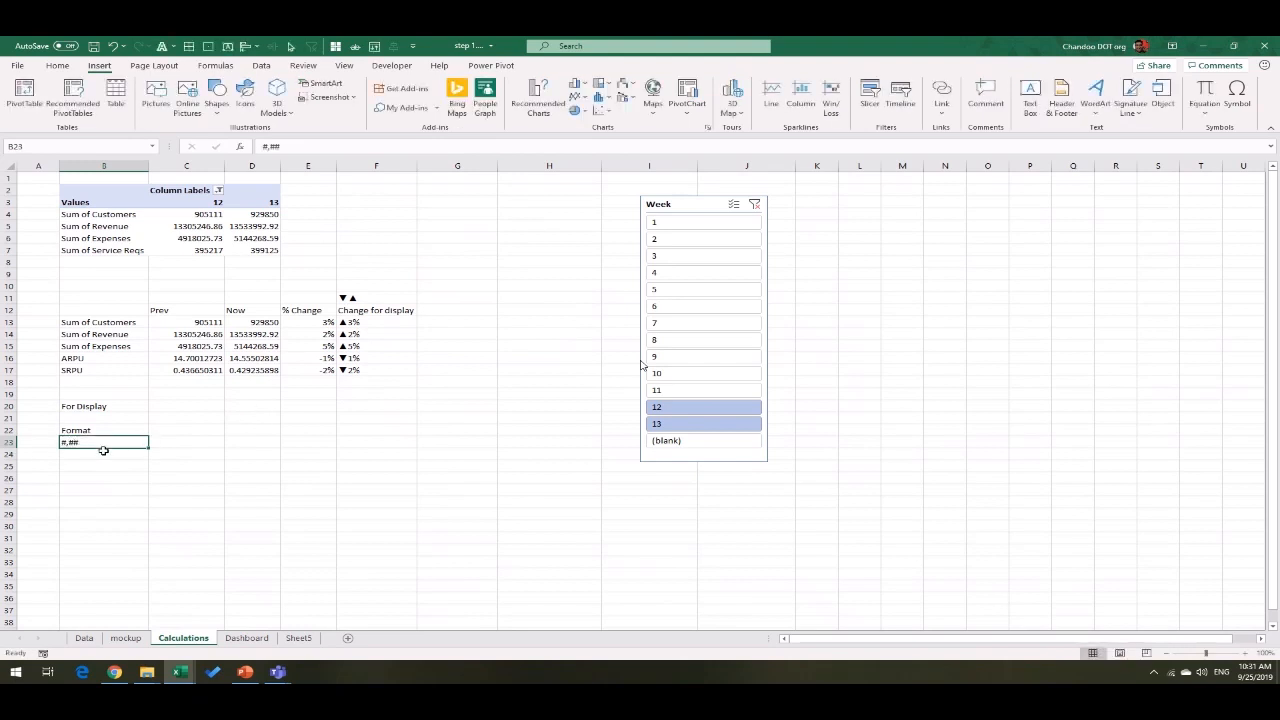
# Step: Enter the revenue format code $#,,"m" in B24
pyautogui.click(114, 453)
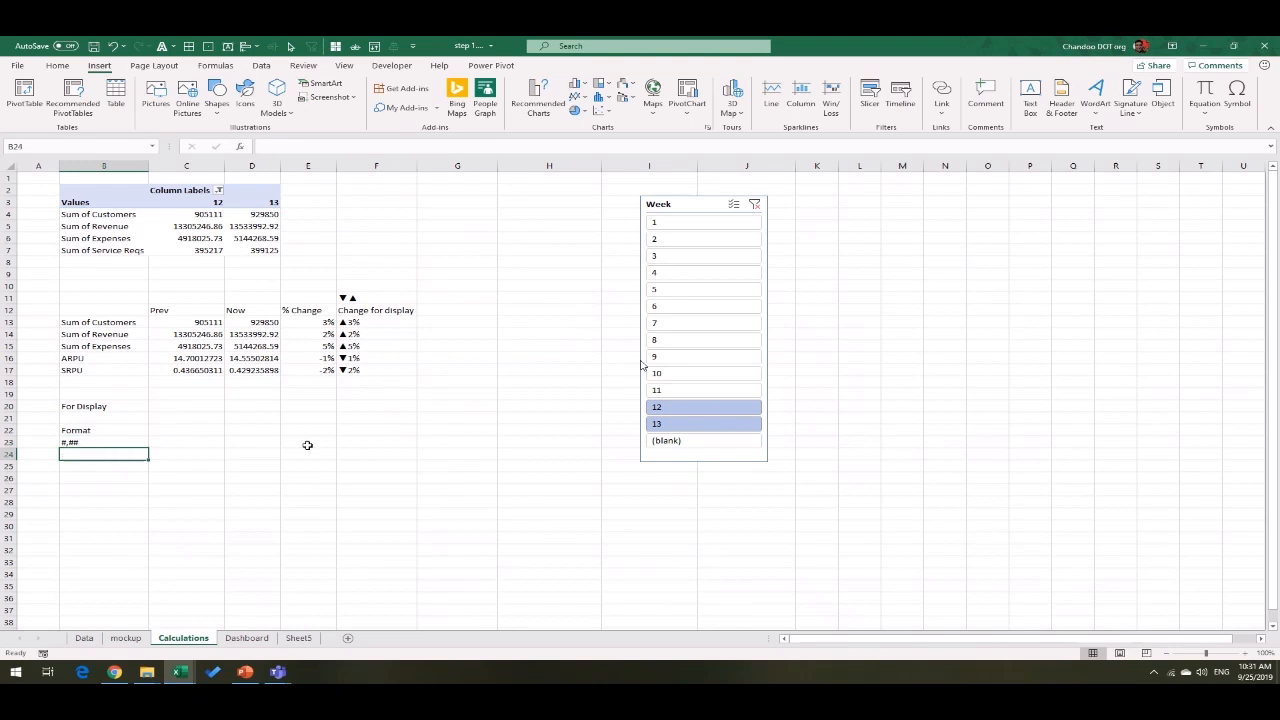
pyautogui.write('$')
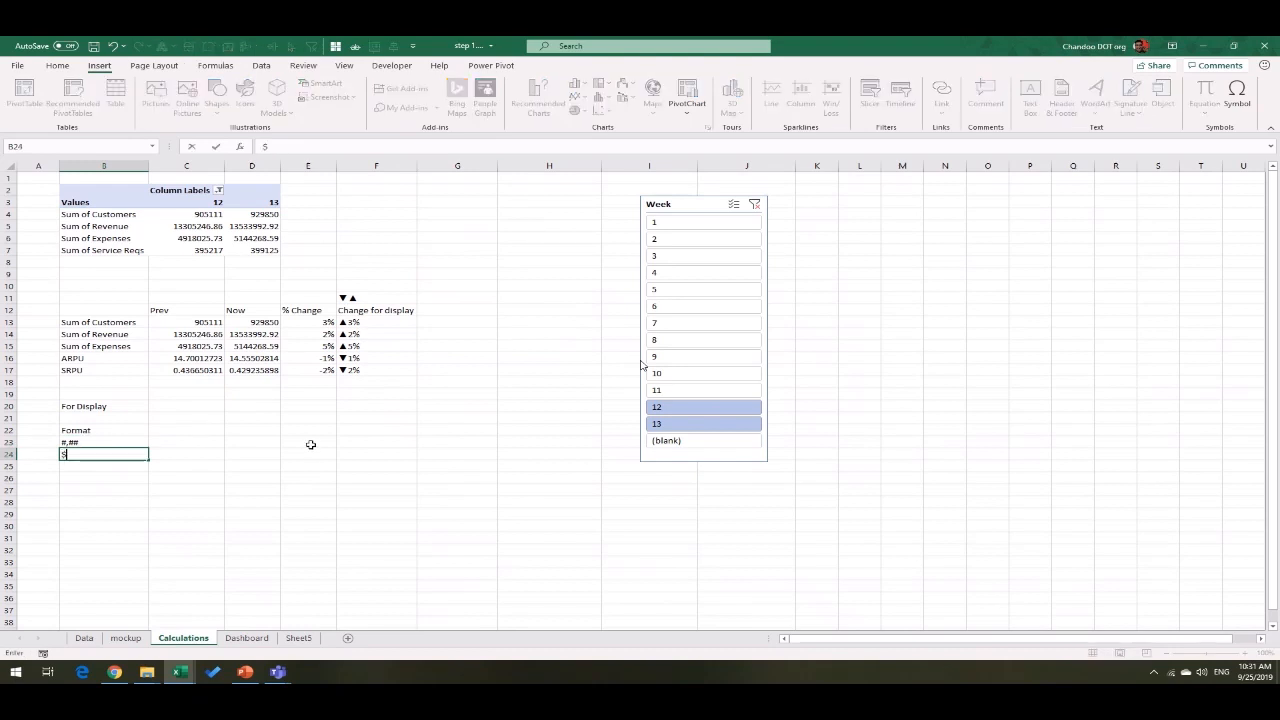
pyautogui.write('#,,"m"')
pyautogui.press('Return')
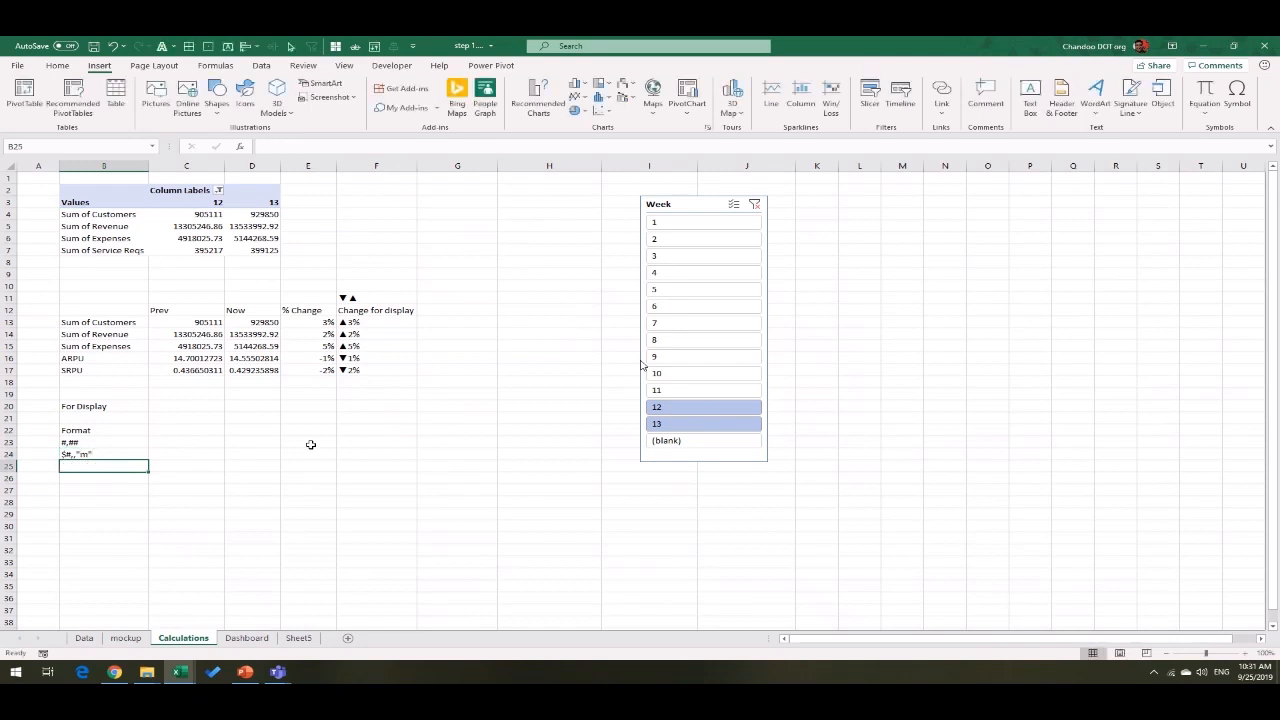
# Step: Insert .0 before "m" in B24 so the code reads $#,,.0"m", and copy it down to B25
pyautogui.doubleClick(78, 455)
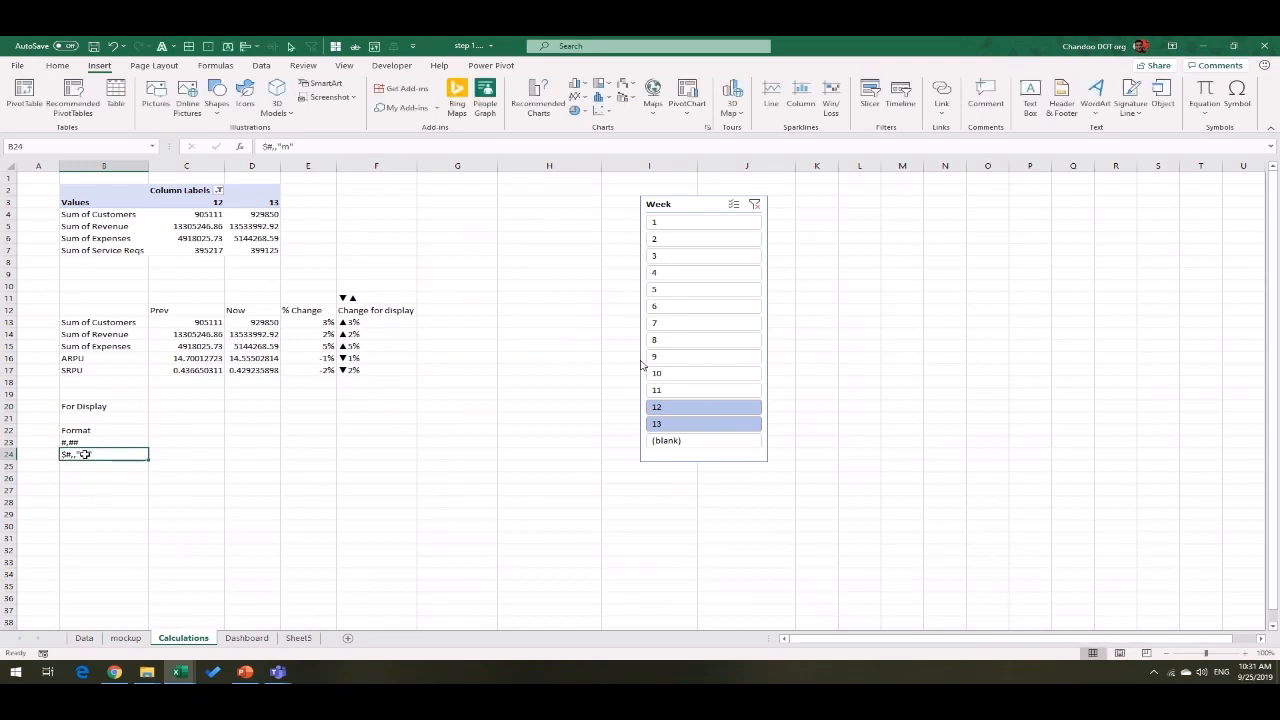
pyautogui.write('.0')
pyautogui.press('Return')
pyautogui.hotkey('ctrl', 'd')
# Step: Enter the ARPU format code $# in B26
pyautogui.click(95, 480)
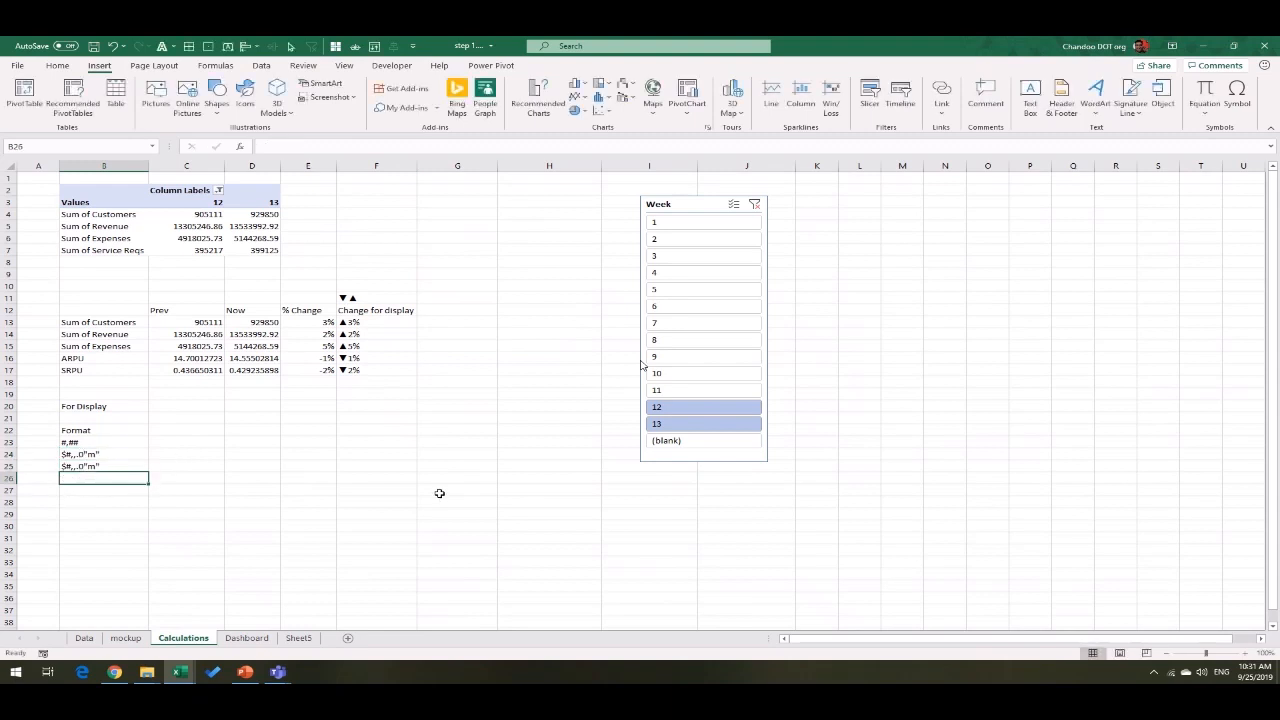
pyautogui.write('$#')
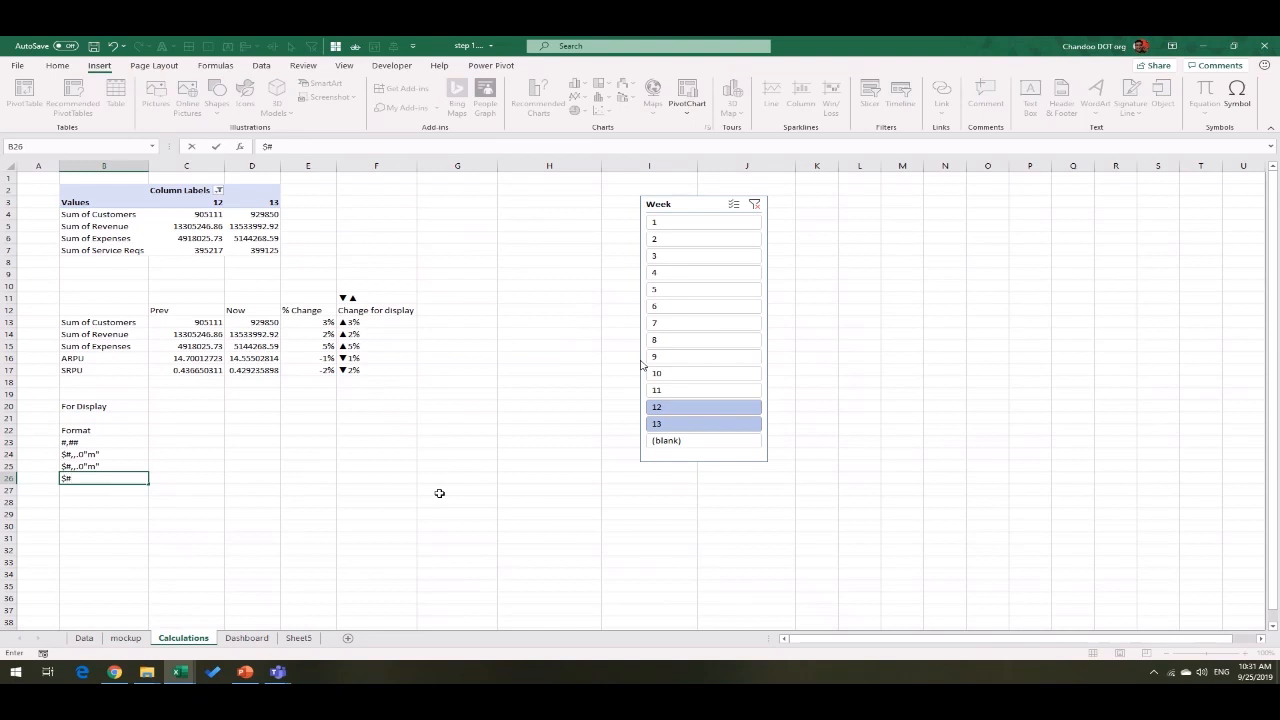
pyautogui.press('Return')
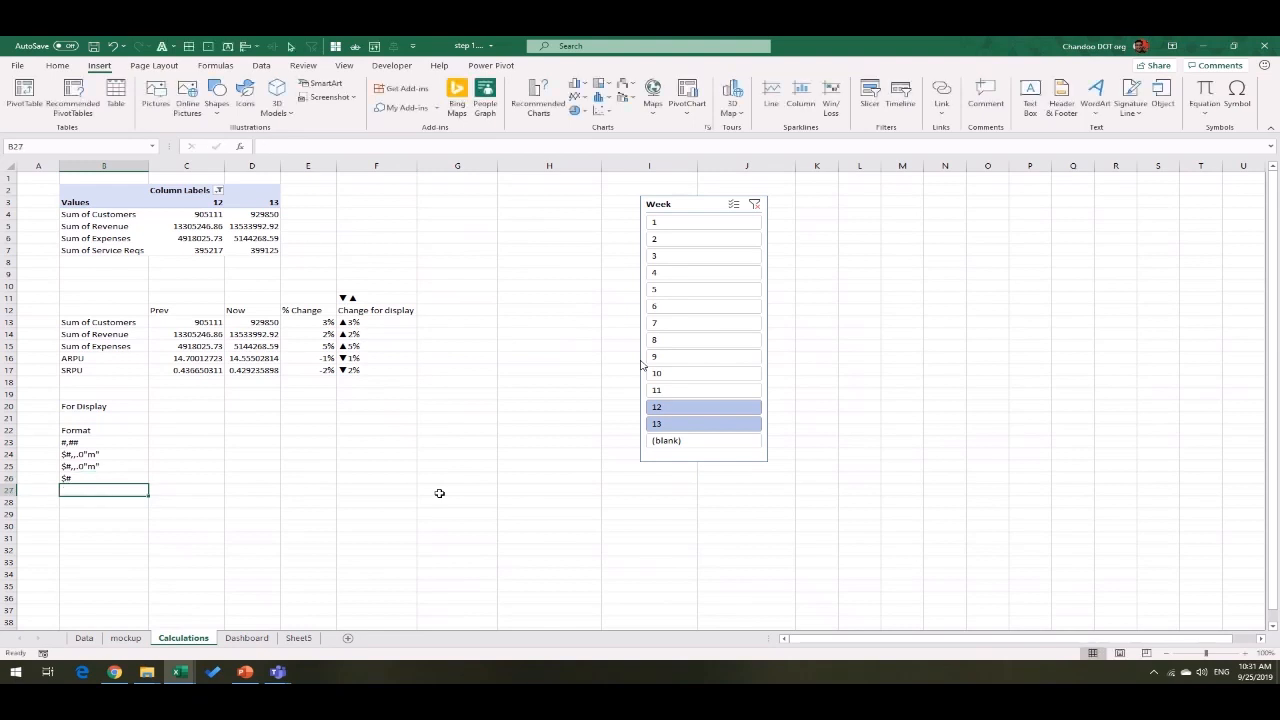
pyautogui.write('0.0')
pyautogui.press('Return')
pyautogui.hotkey('ctrl', 'z')
pyautogui.write('"')
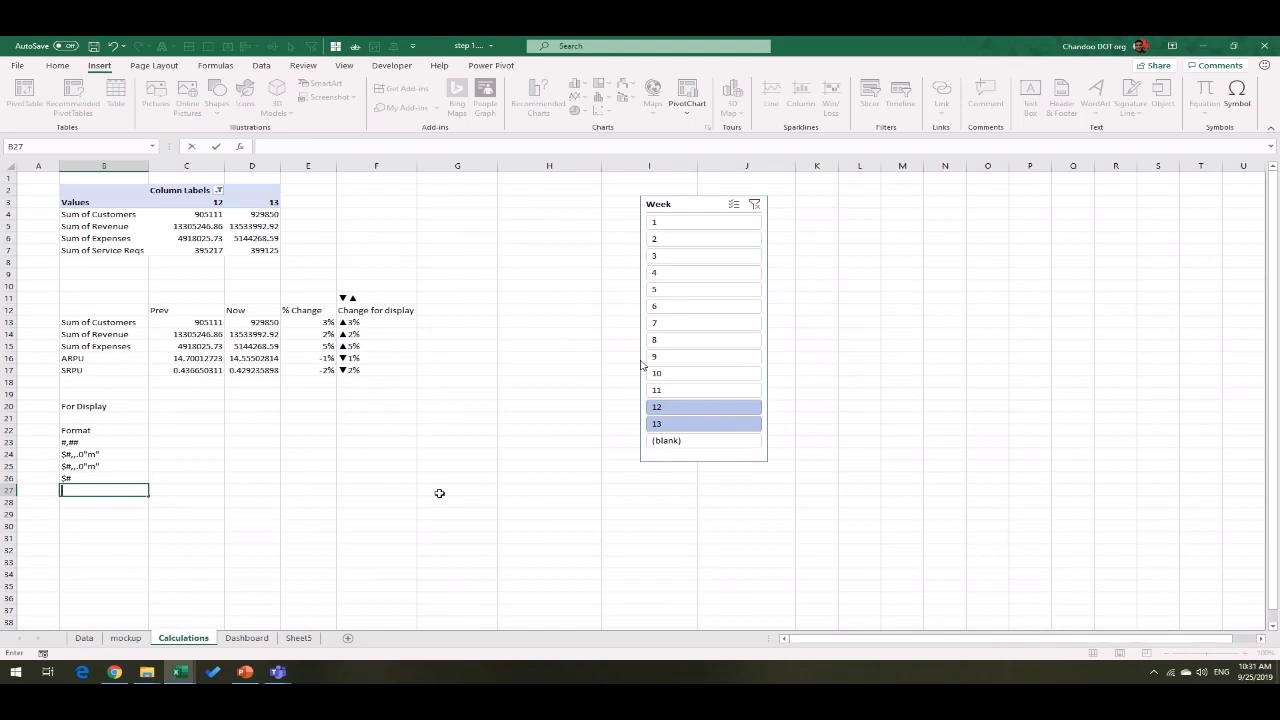
# Step: Enter the SRPU format code in B27 as the text formula ="0.0"
pyautogui.write('="0.0"')
pyautogui.press('Return')
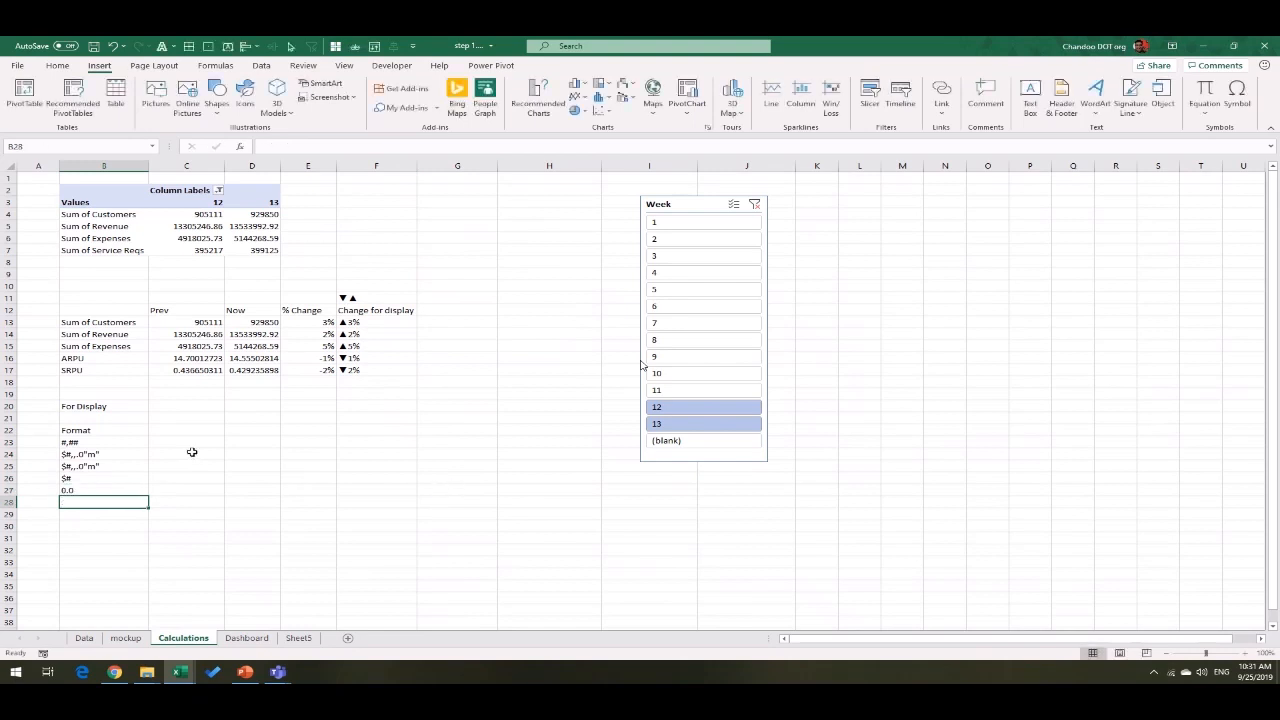
# Step: Enter =TEXT(D13,B23) in D23 to format the current customers value with its format code
pyautogui.click(188, 438)
pyautogui.click(184, 441)
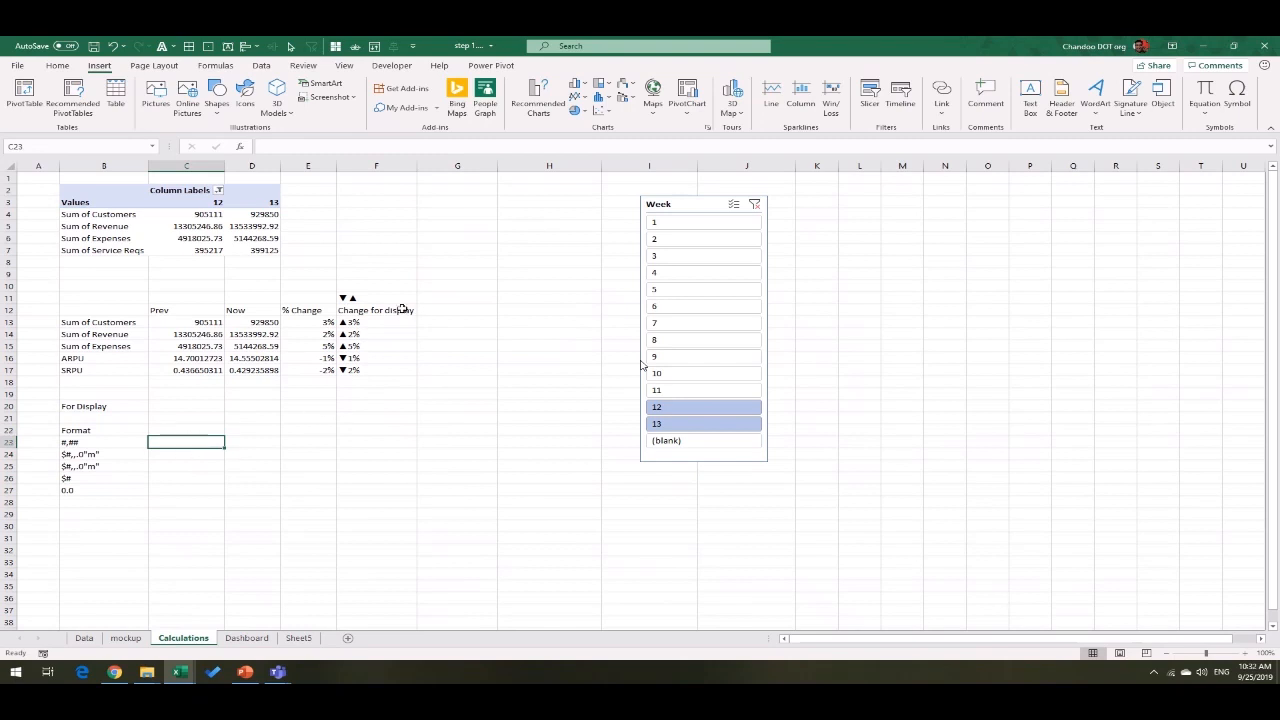
pyautogui.press('Right')
pyautogui.write('=')
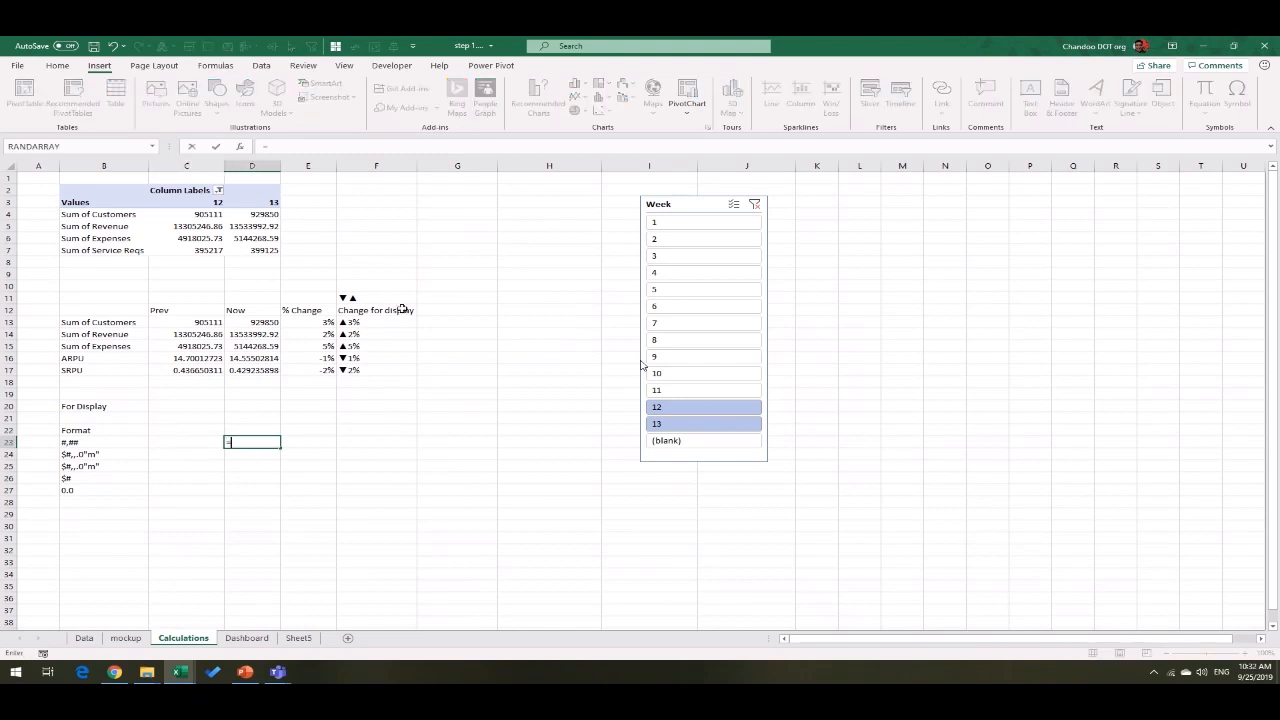
pyautogui.write('TEXT(')
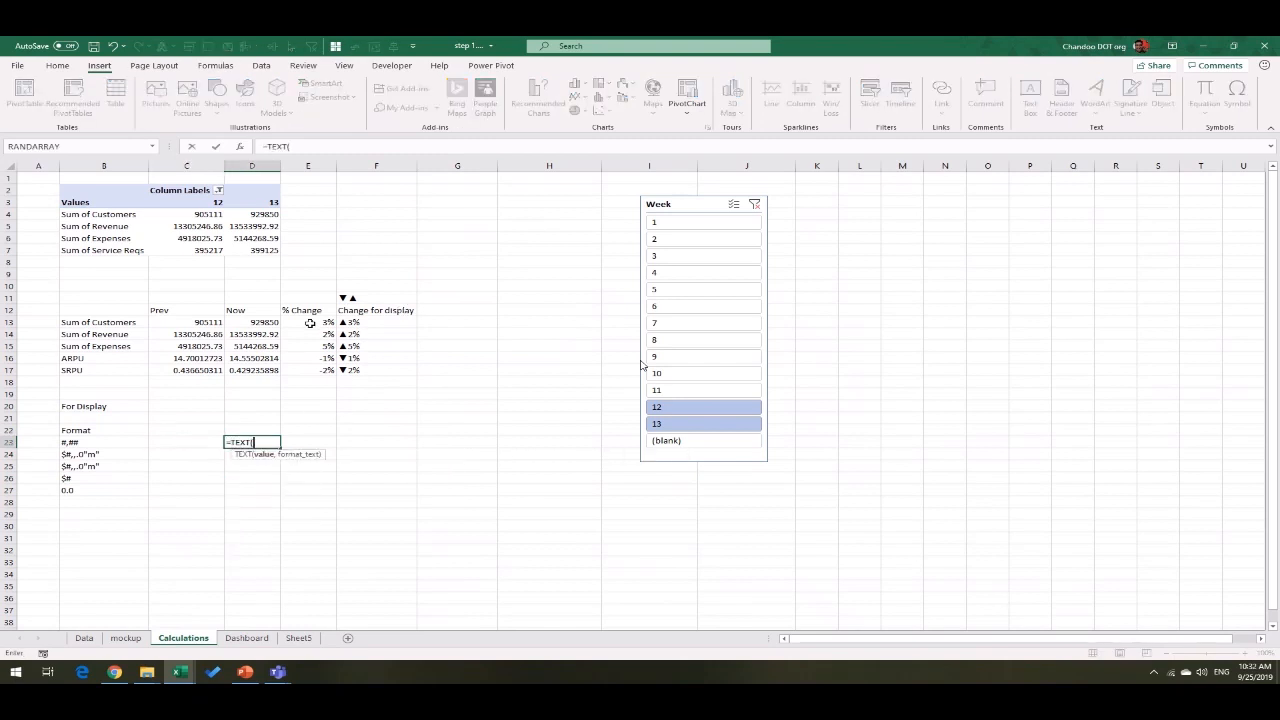
pyautogui.click(272, 325)
pyautogui.write(',')
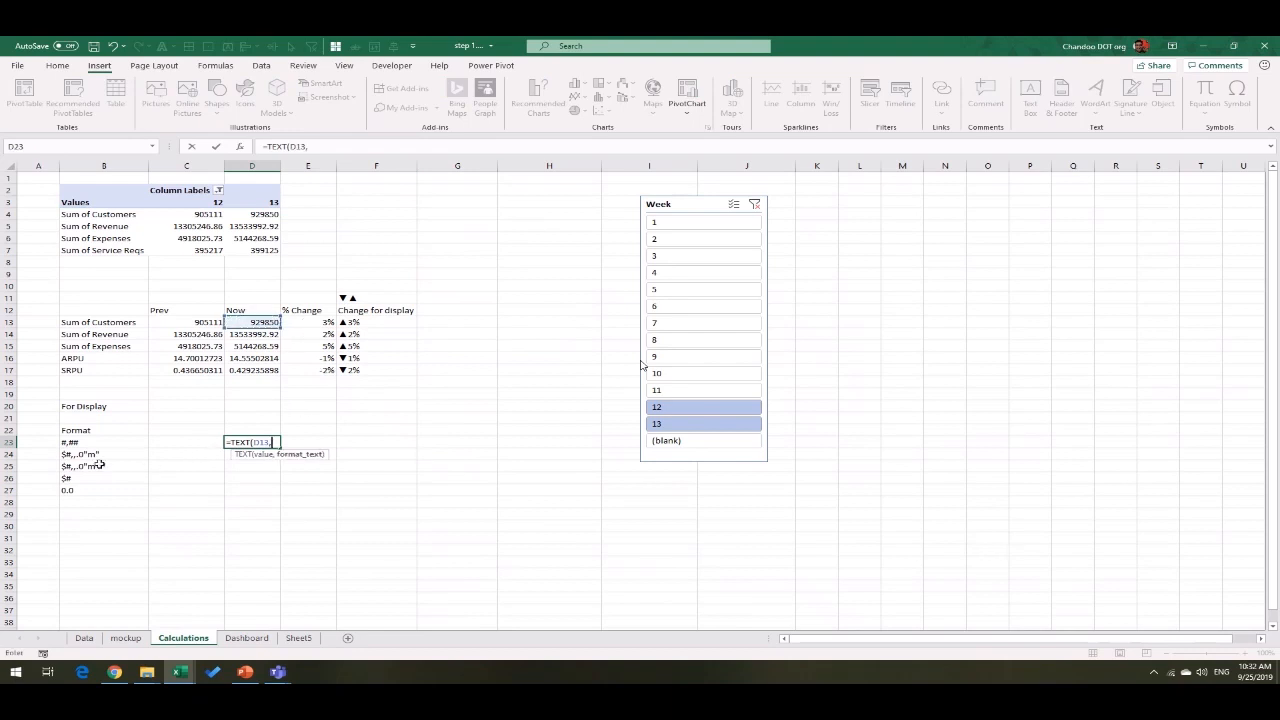
pyautogui.click(84, 442)
pyautogui.press('Return')
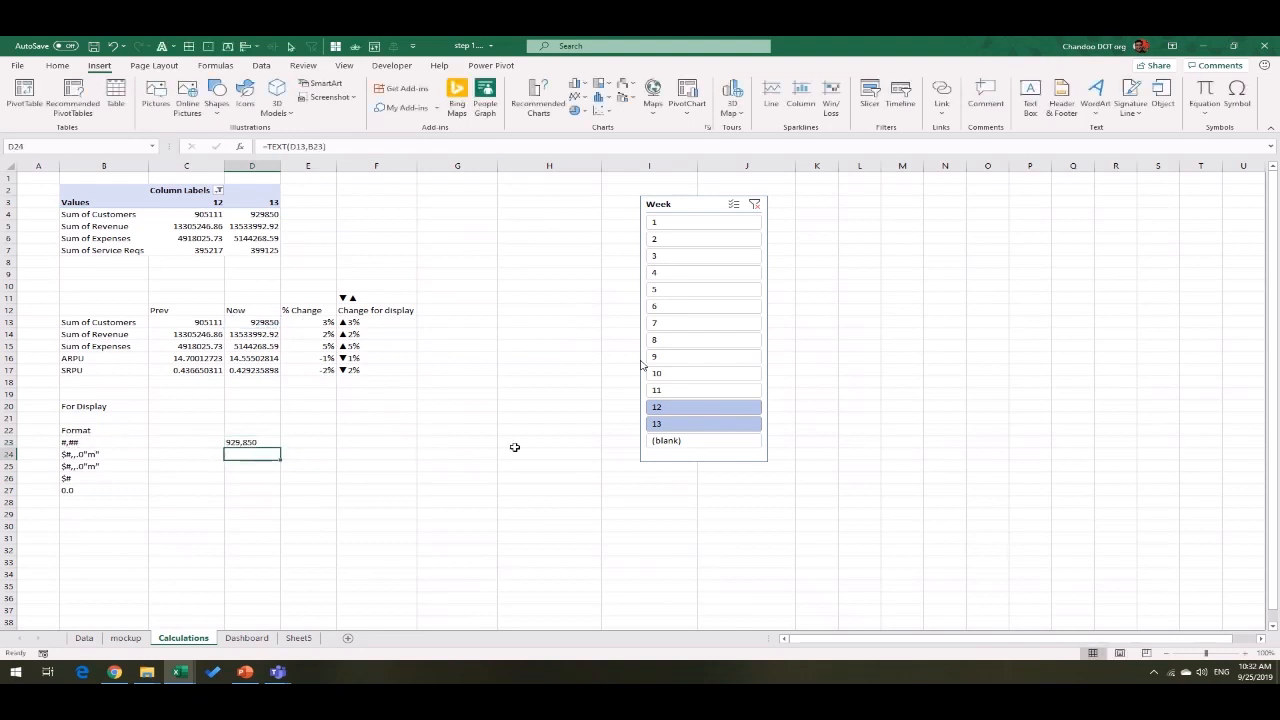
# Step: Fill the TEXT formula in D23 down through D27
pyautogui.click(273, 444)
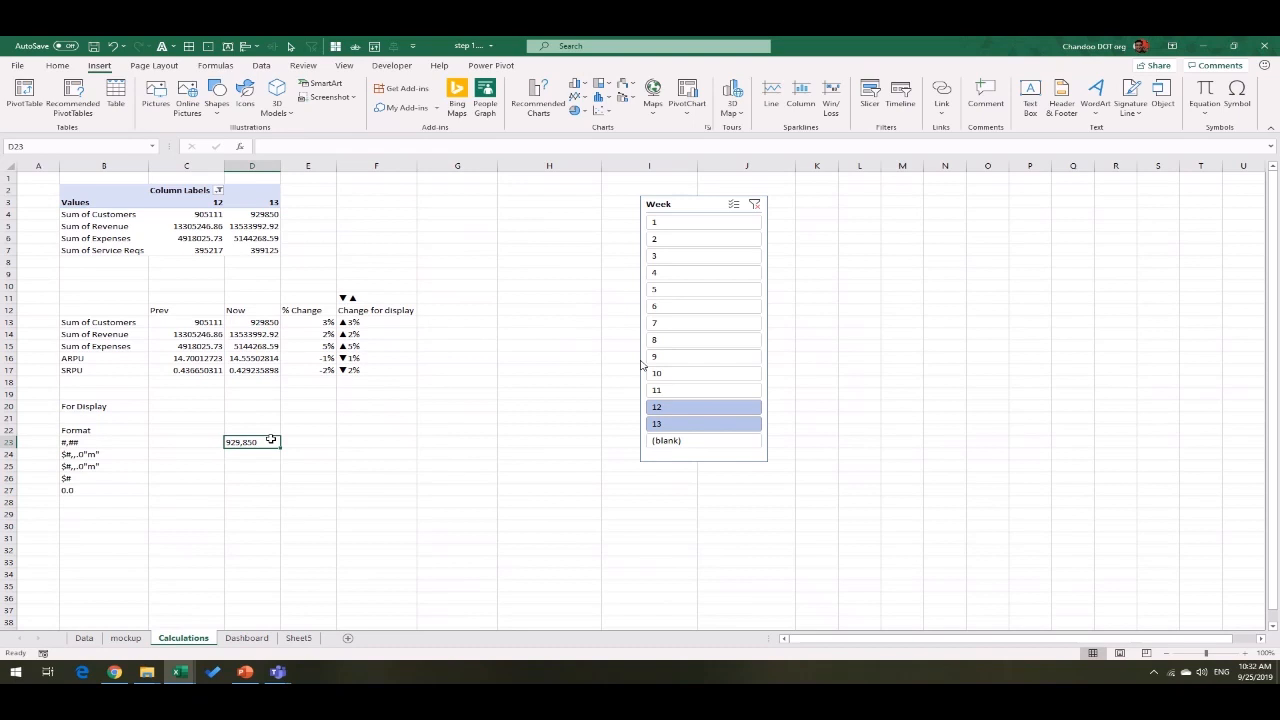
pyautogui.moveTo(282, 450); pyautogui.dragTo(263, 494)
pyautogui.click(340, 478)
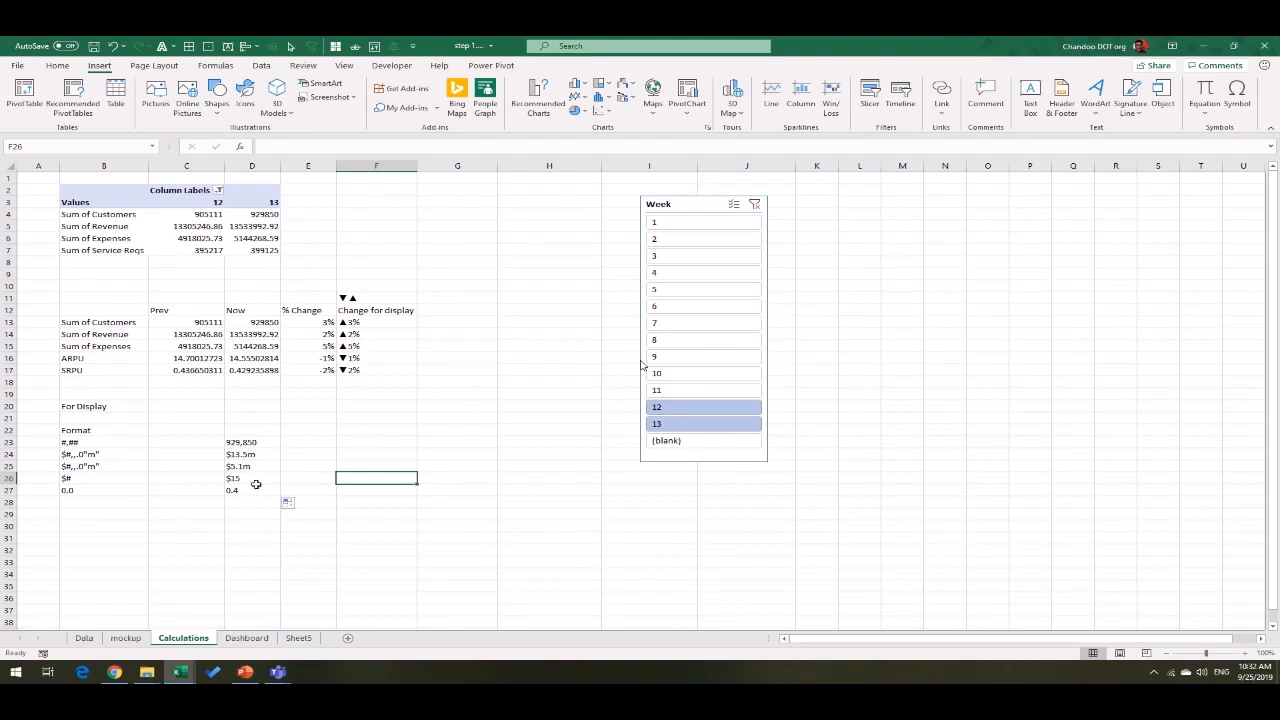
# Step: Draw a text box about 1.45" wide and 0.59" high below the Customers card on the Dashboard sheet
pyautogui.click(240, 641)
pyautogui.click(210, 382)
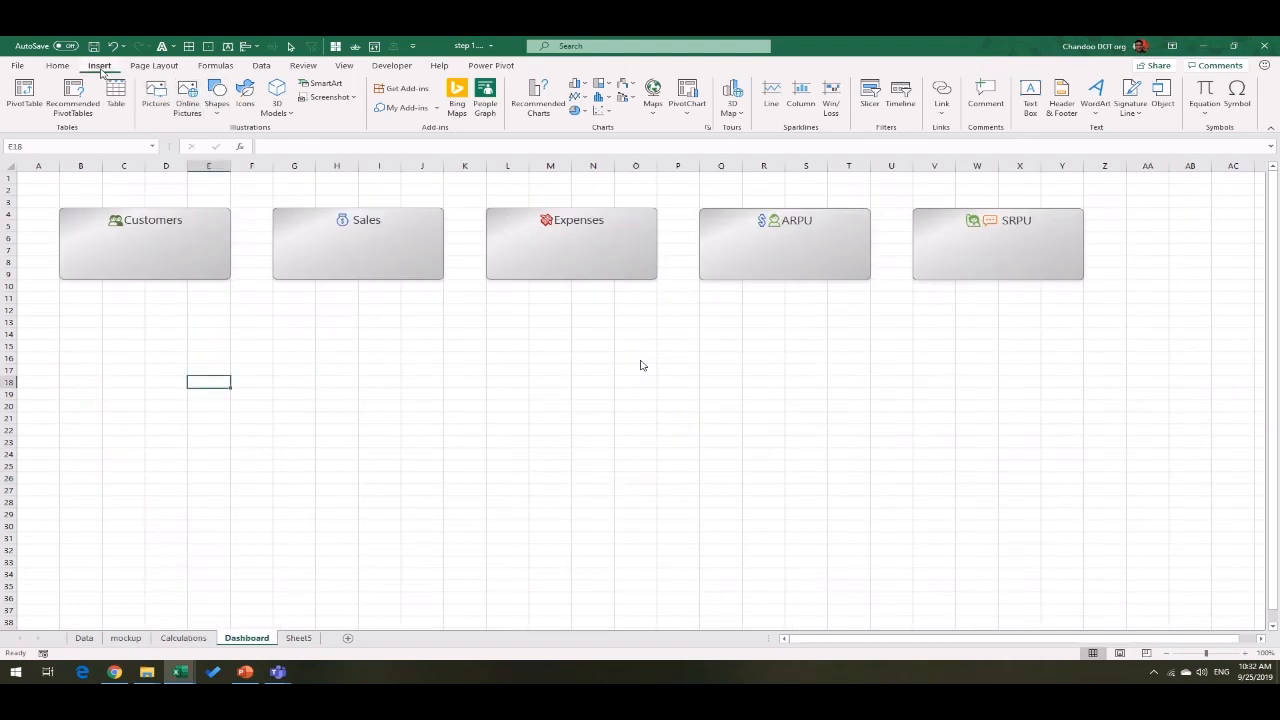
pyautogui.click(1030, 98)
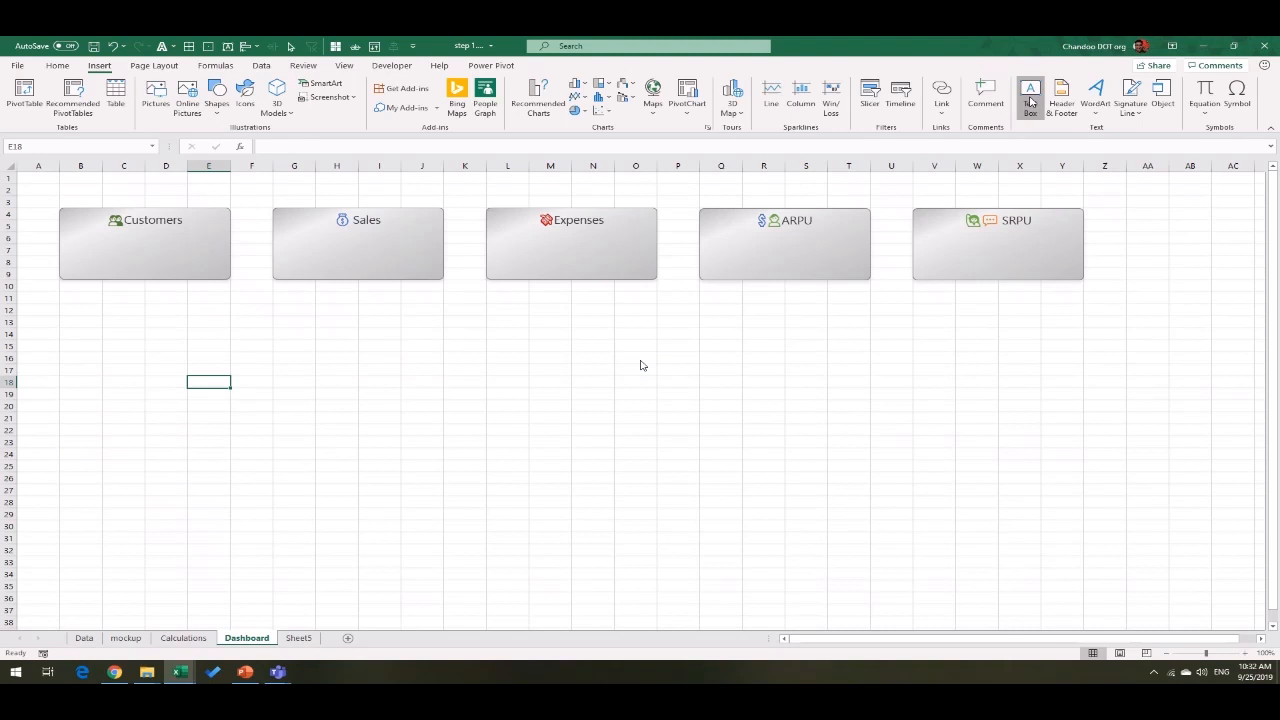
pyautogui.moveTo(130, 308); pyautogui.dragTo(223, 343)
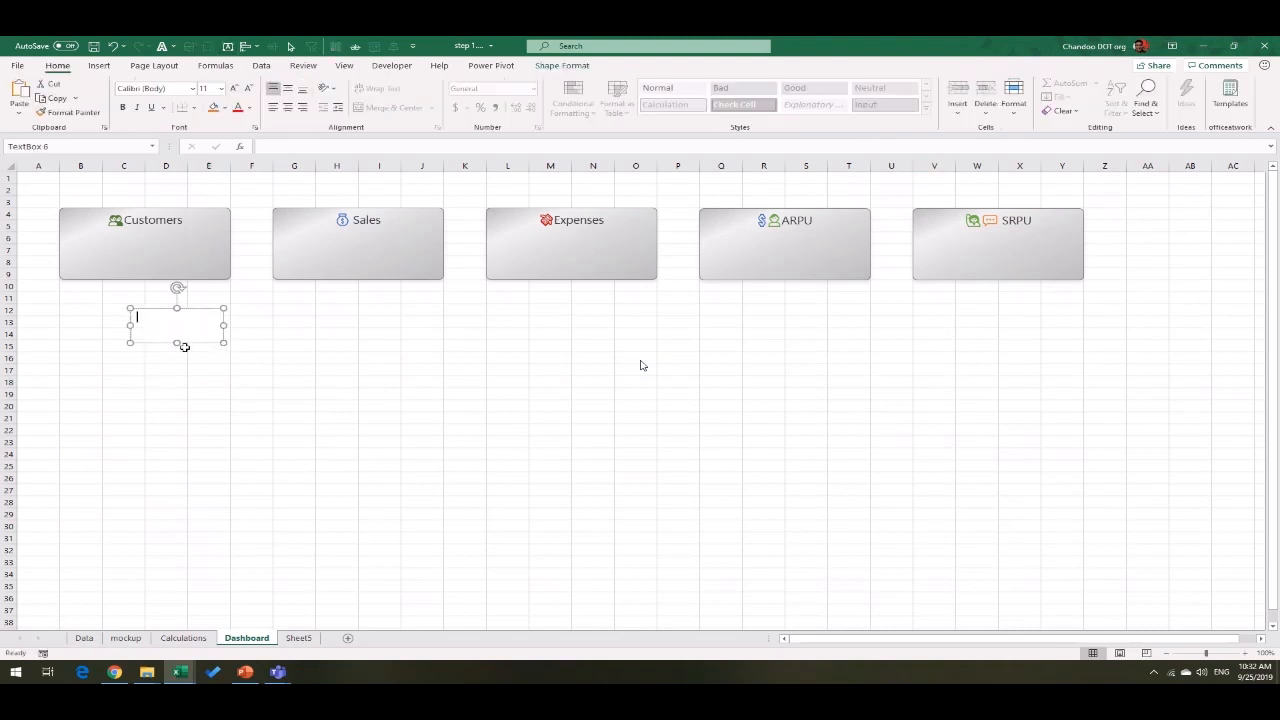
# Step: Link the new text box to the formatted customers value with =Calculations!D23
pyautogui.write('=')
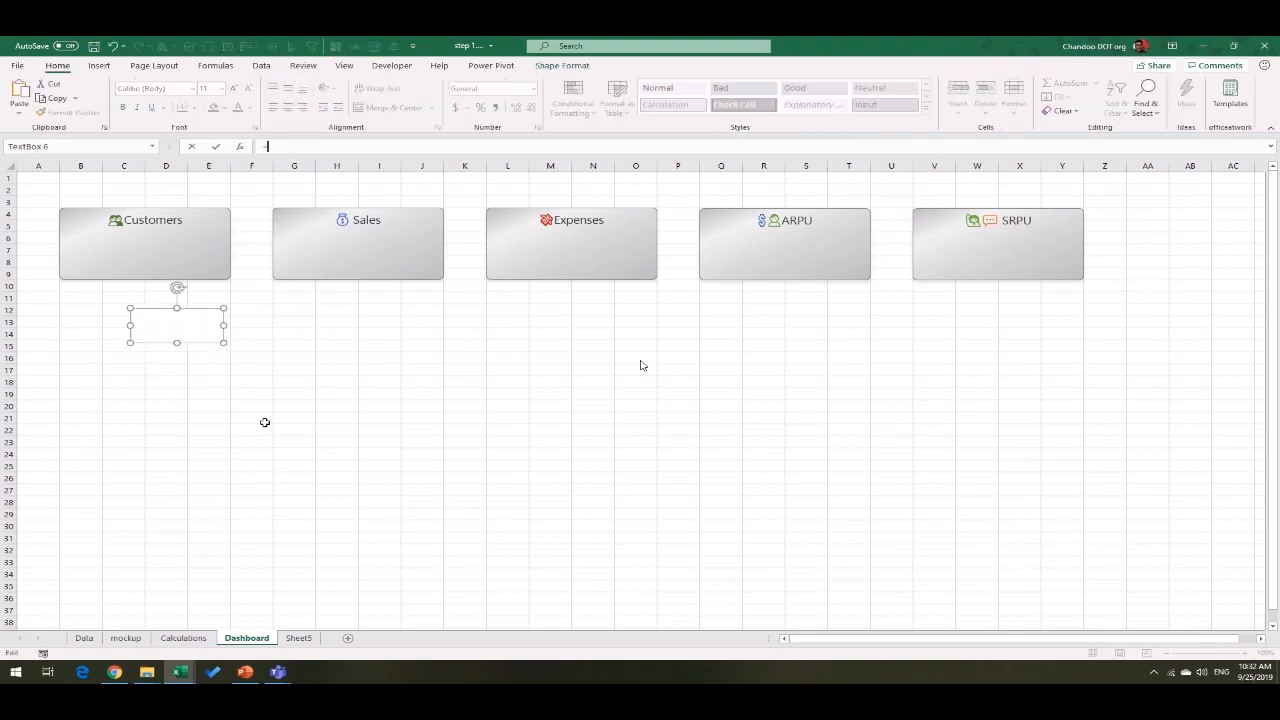
pyautogui.click(183, 637)
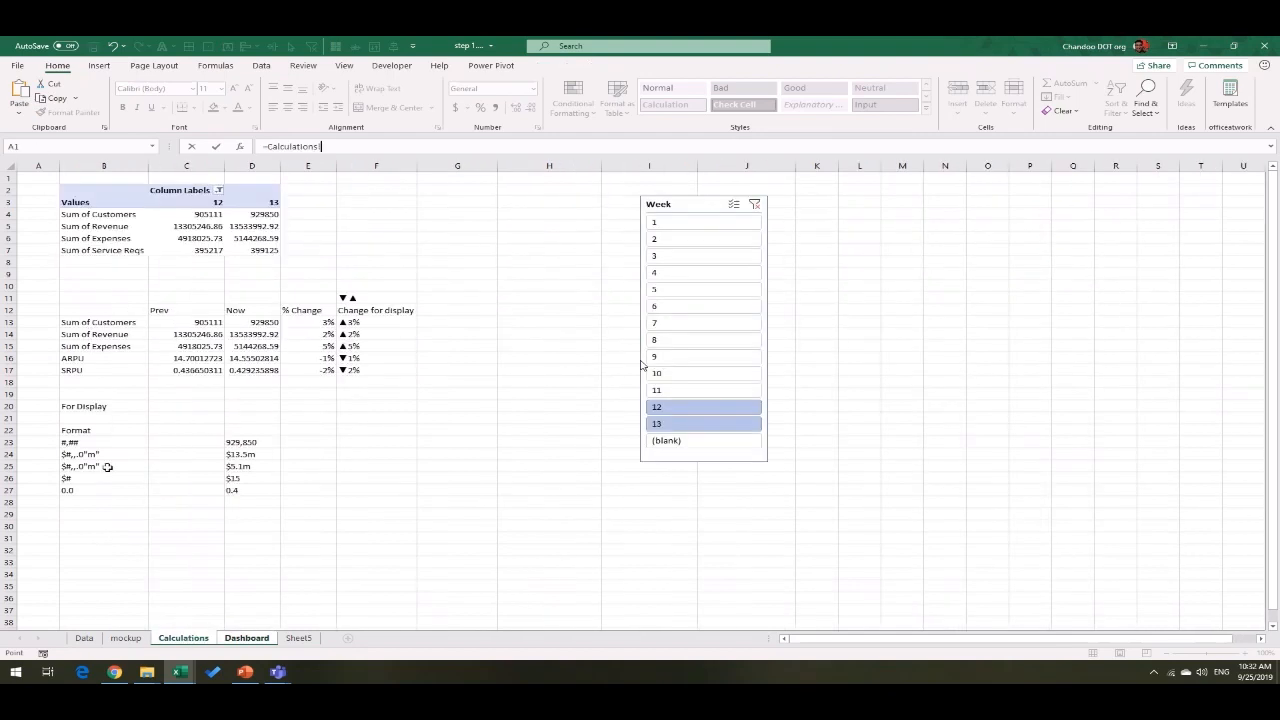
pyautogui.click(237, 441)
pyautogui.press('Return')
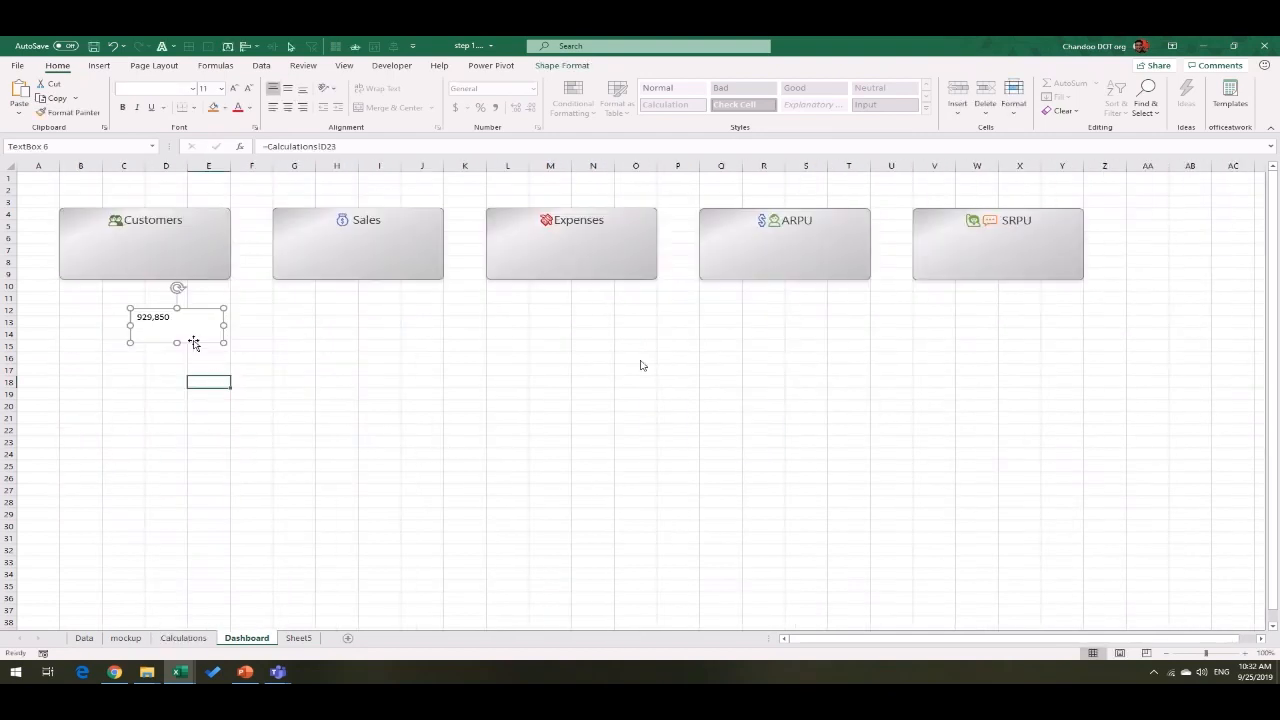
# Step: Move the linked text box onto the Customers card beneath its title and remove its fill and outline
pyautogui.moveTo(161, 283); pyautogui.dragTo(141, 237)
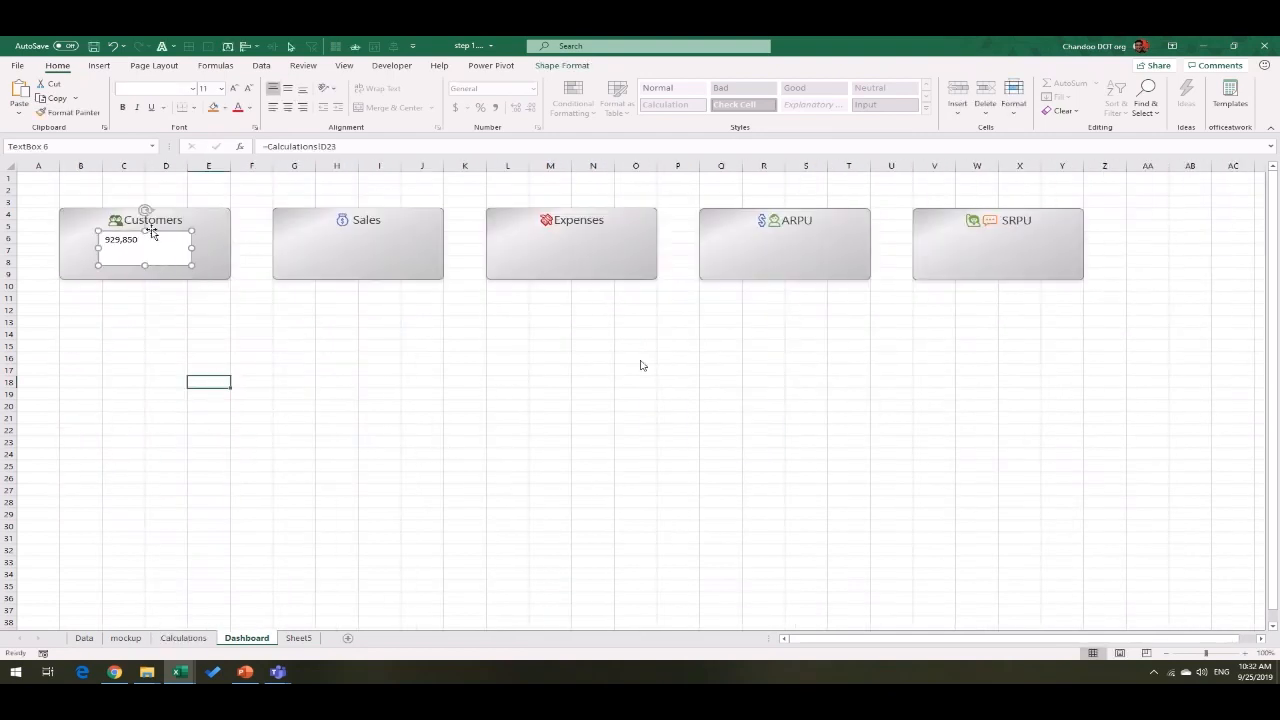
pyautogui.click(562, 65)
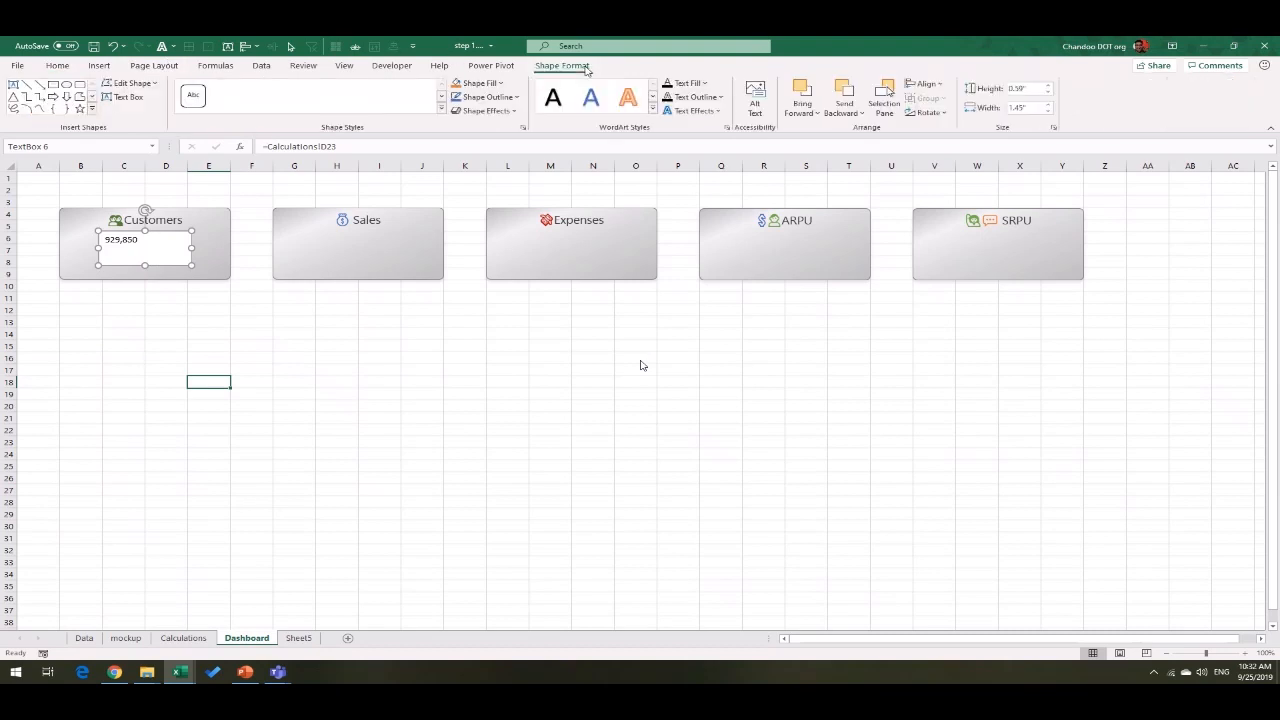
pyautogui.click(478, 83)
pyautogui.click(508, 237)
pyautogui.click(487, 99)
pyautogui.click(509, 249)
pyautogui.click(57, 65)
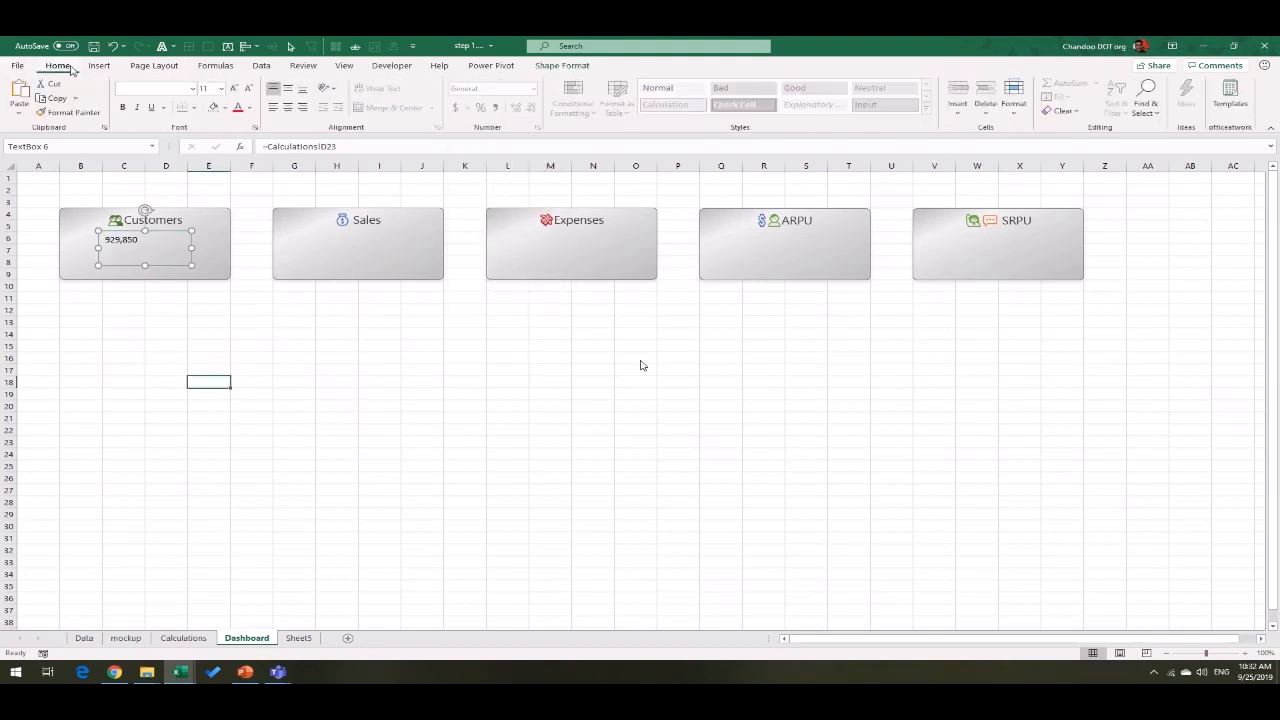
# Step: Centre the customers value vertically and horizontally in its text box and set its font to Segoe UI Black, size 16
pyautogui.click(287, 88)
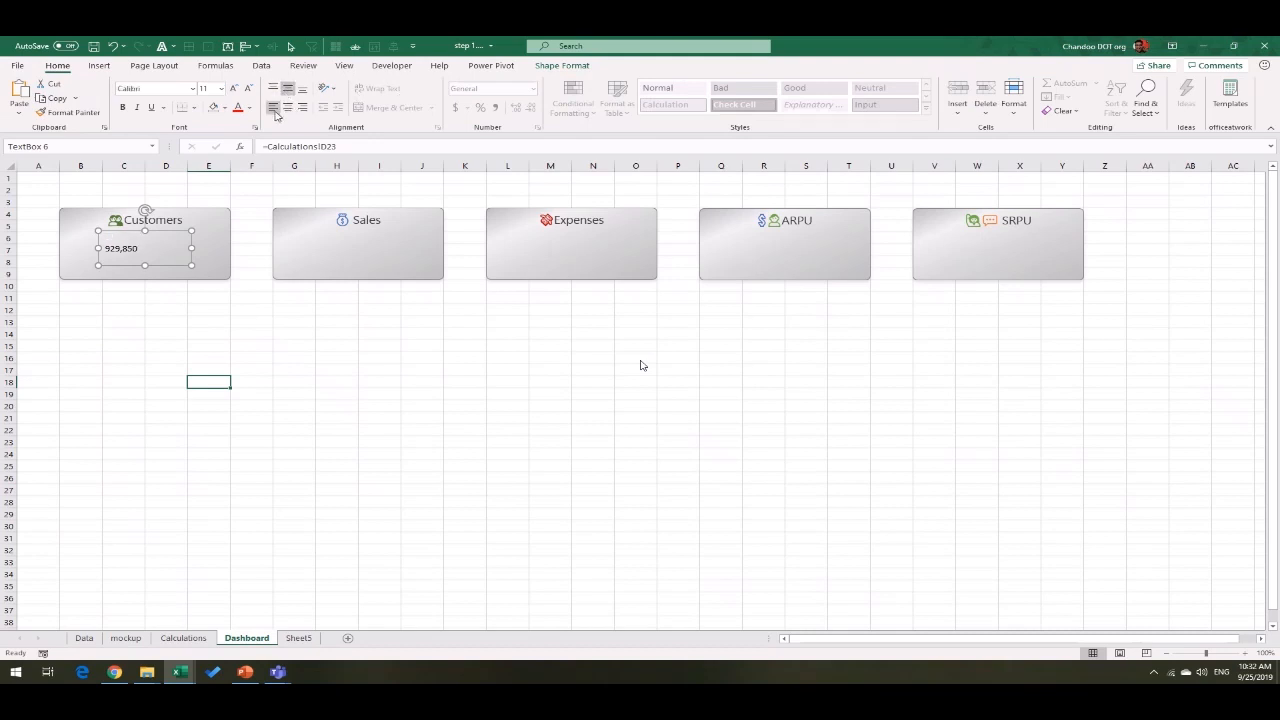
pyautogui.click(287, 107)
pyautogui.click(166, 89)
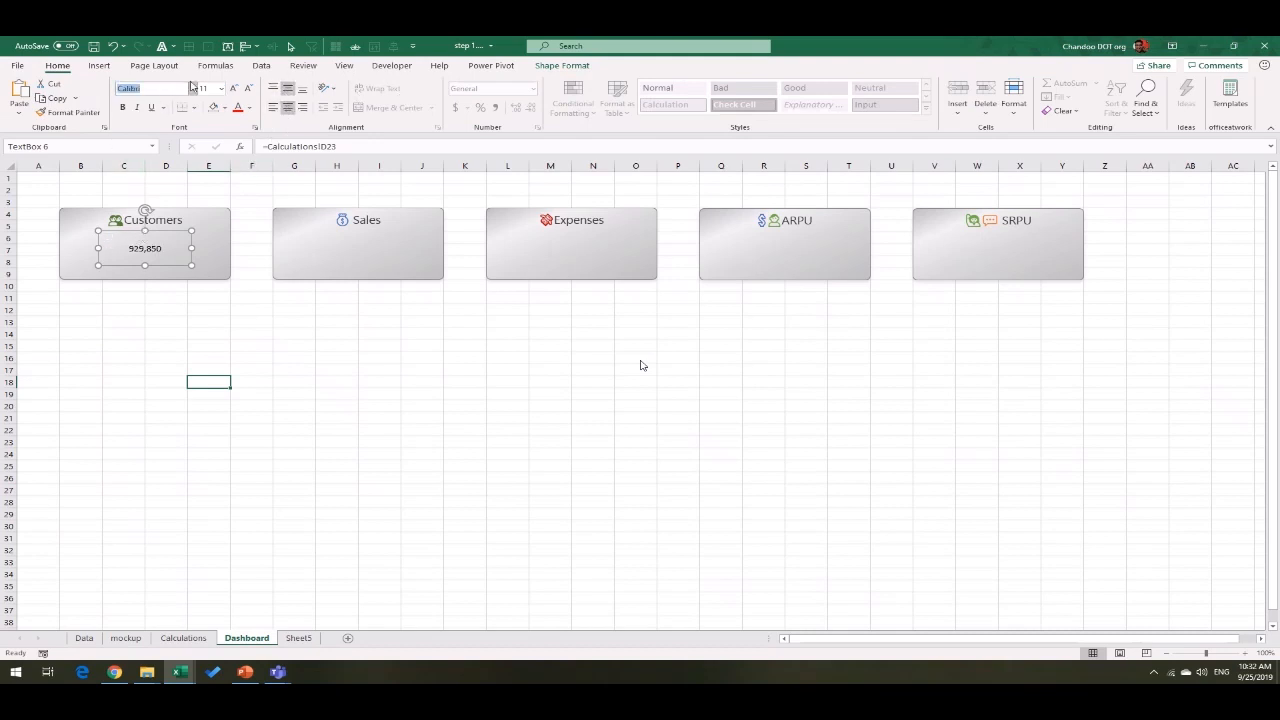
pyautogui.write('Segoe UI Black')
pyautogui.press('Return')
pyautogui.click(235, 91)
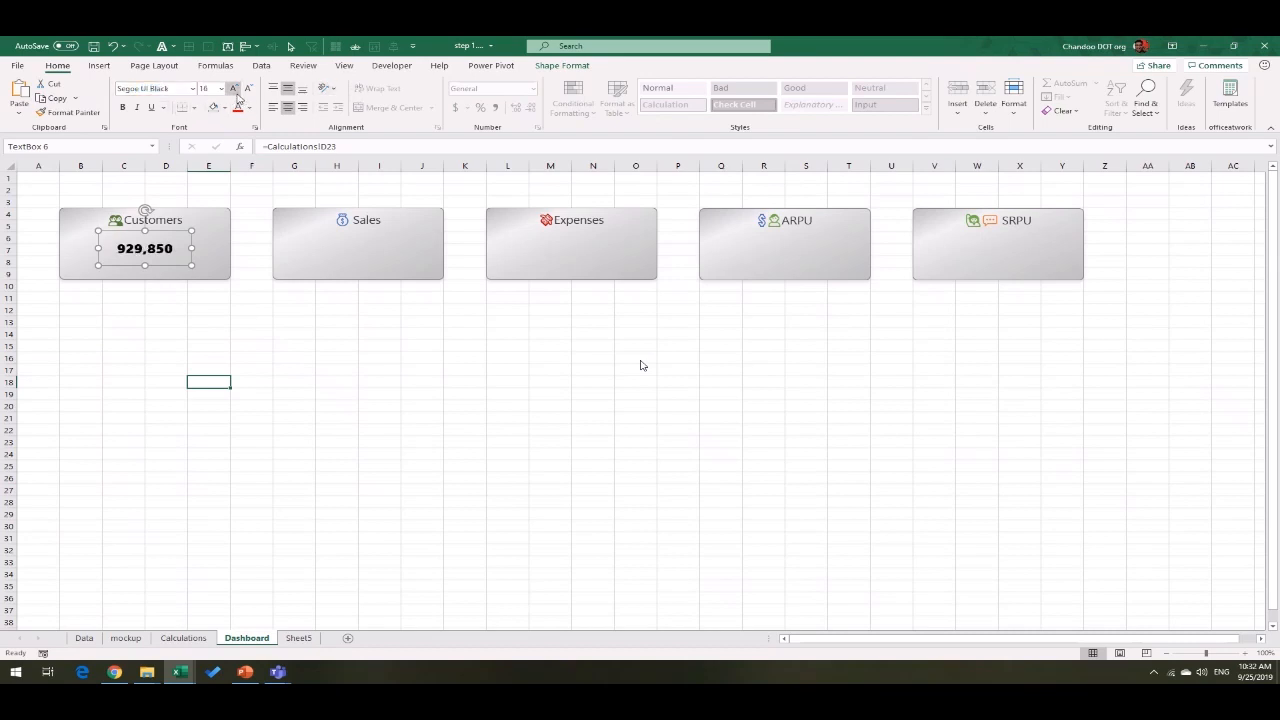
# Step: Apply the centred outer text shadow to the customers value and pick a shadow colour in the shadow options
pyautogui.click(562, 65)
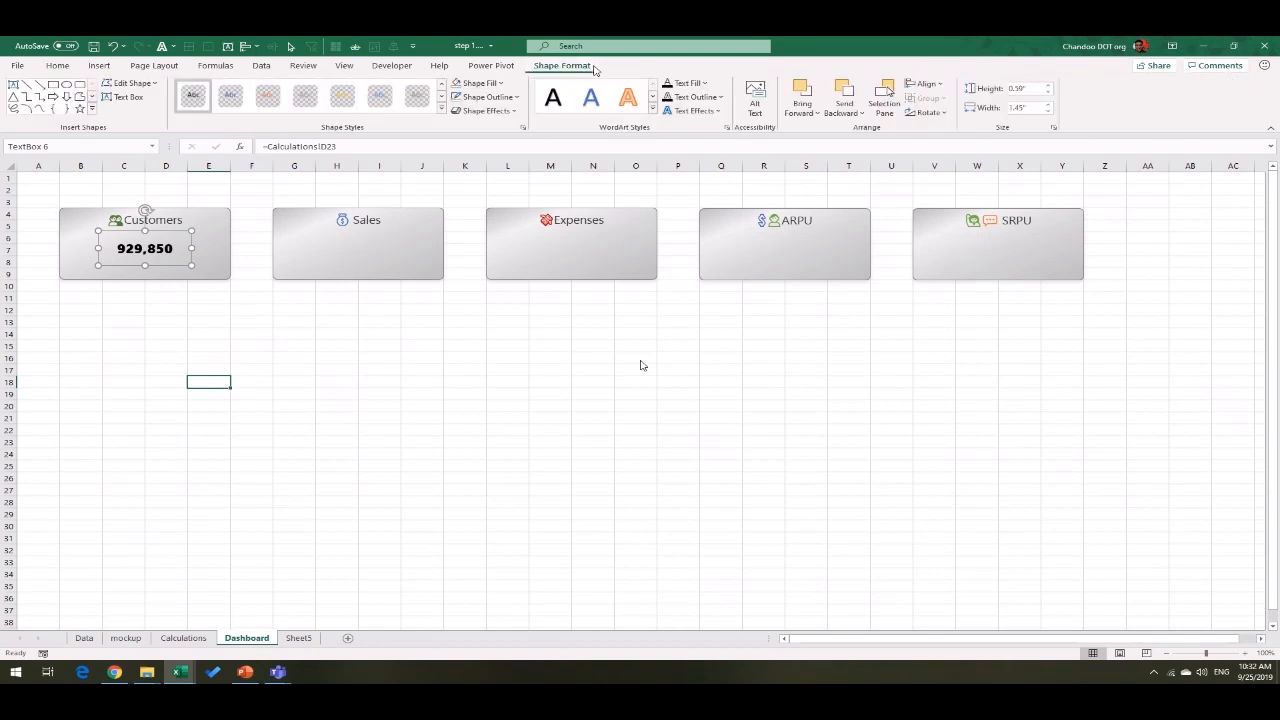
pyautogui.click(703, 112)
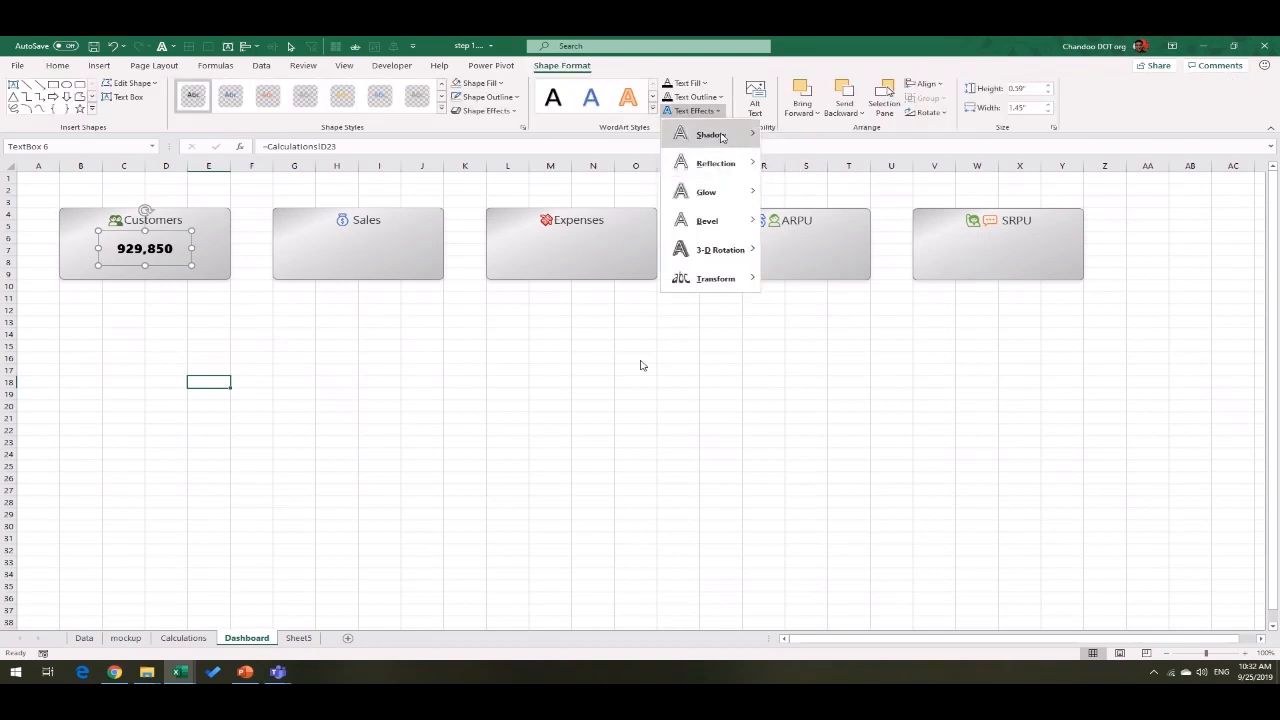
pyautogui.moveTo(712, 134)
pyautogui.click(828, 249)
pyautogui.click(703, 112)
pyautogui.moveTo(712, 134)
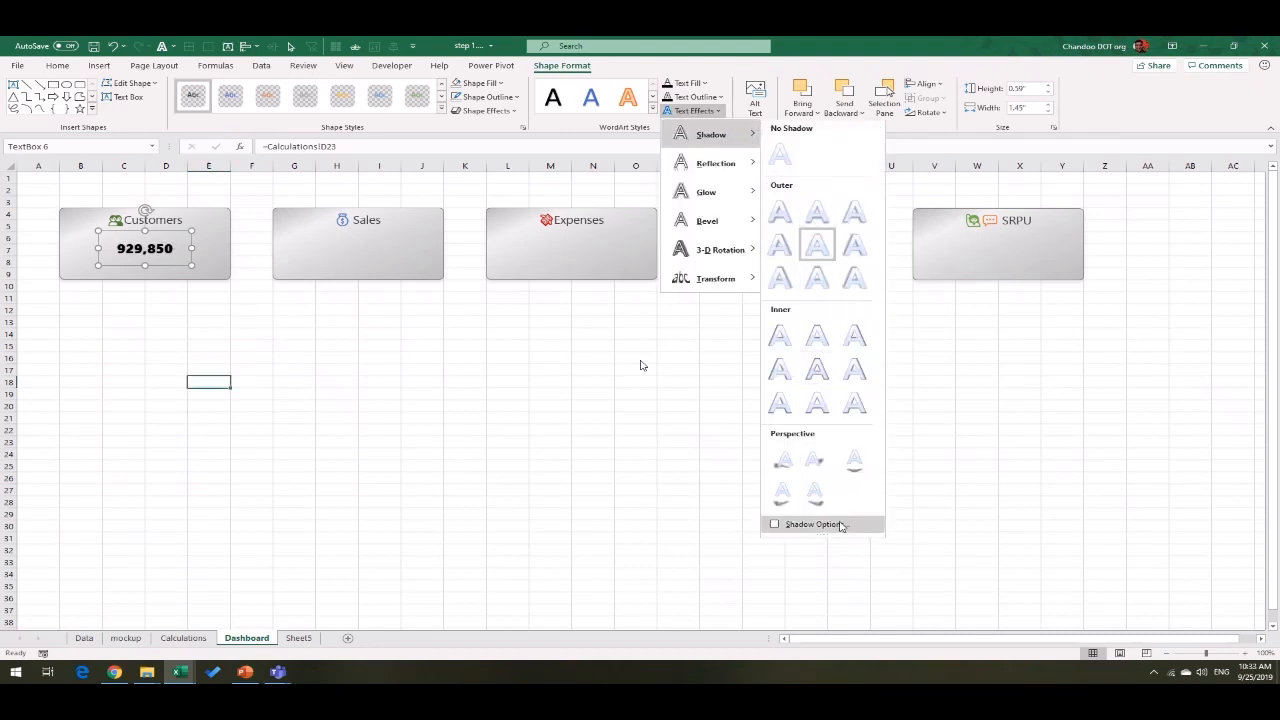
pyautogui.click(820, 524)
pyautogui.click(1250, 278)
pyautogui.click(1112, 336)
pyautogui.click(593, 430)
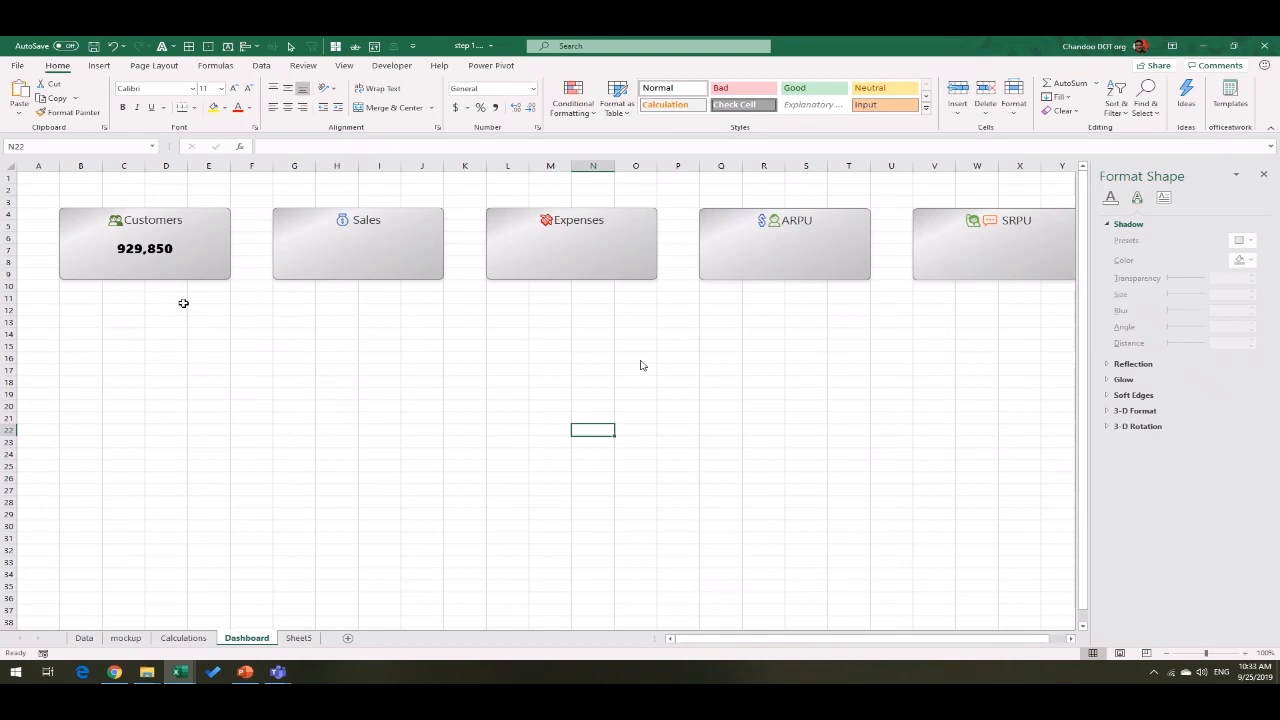
# Step: Move the customers value box slightly up and to the left and change its font colour to a dark grey shade
pyautogui.click(159, 242)
pyautogui.moveTo(166, 235); pyautogui.dragTo(162, 230)
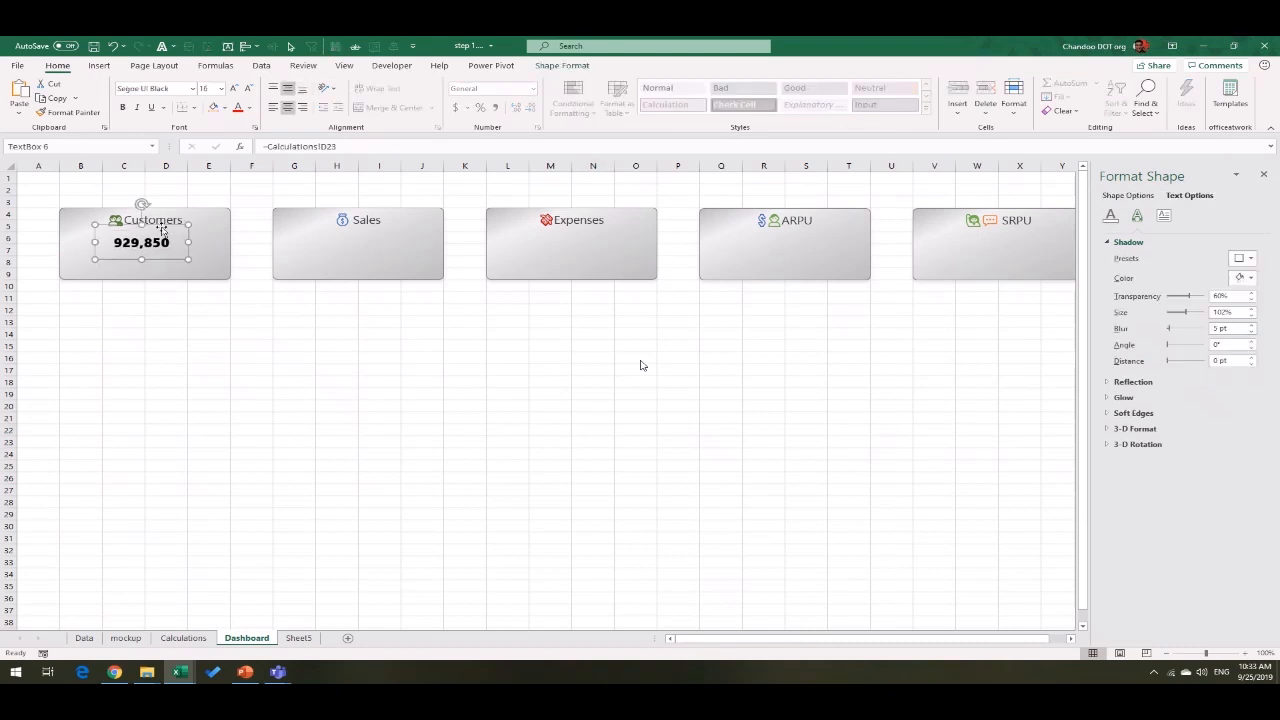
pyautogui.click(250, 108)
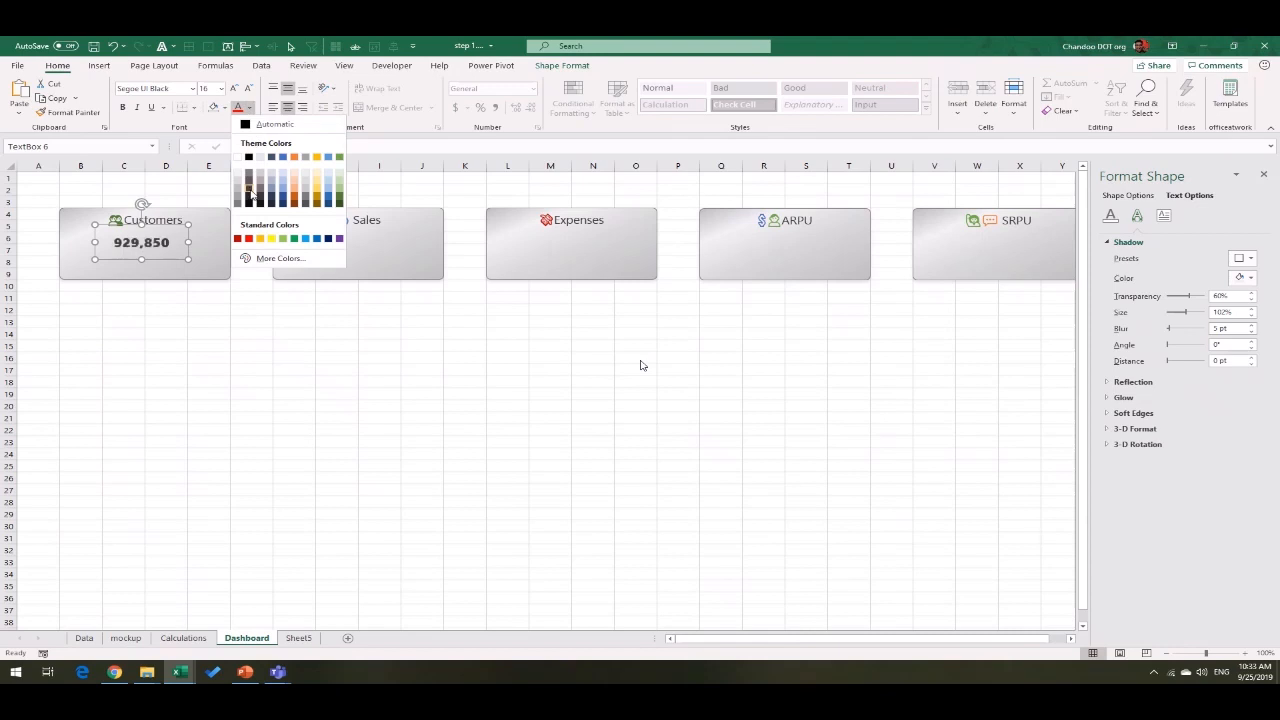
pyautogui.click(250, 196)
pyautogui.click(300, 381)
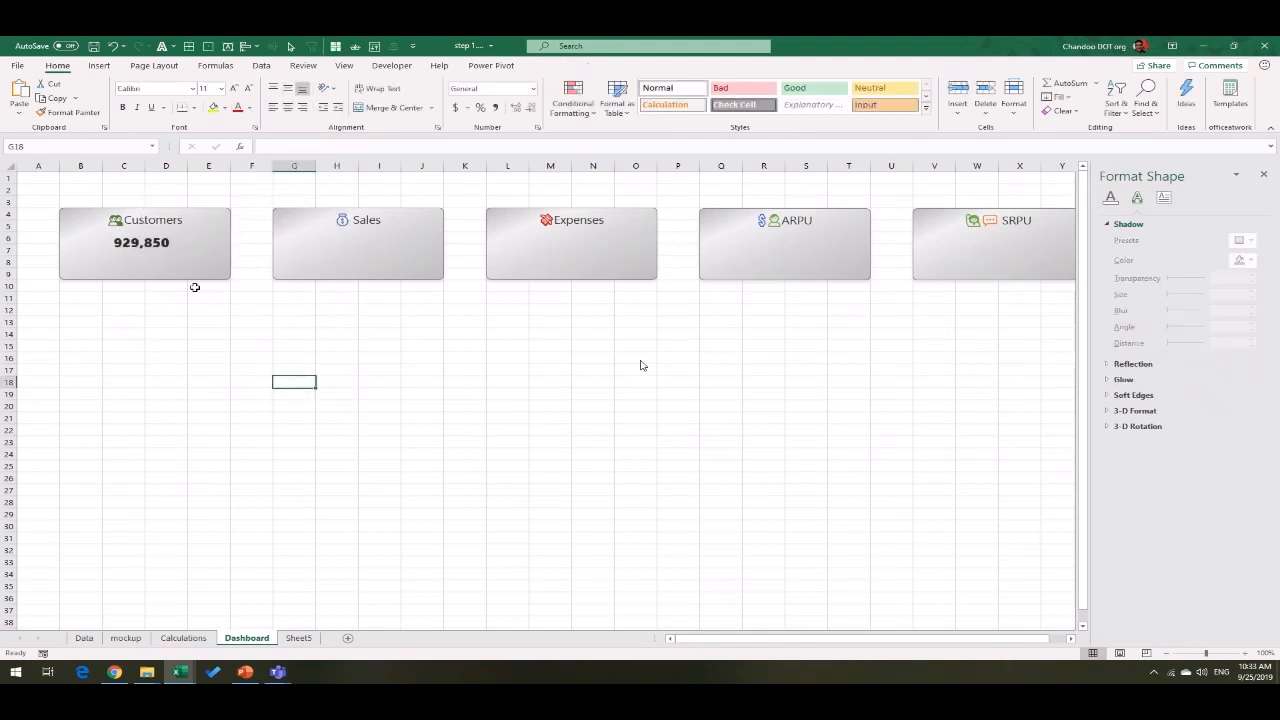
# Step: Duplicate the customers value box four times and place one copy each on the SRPU, ARPU, Expenses and Sales cards
pyautogui.click(157, 248)
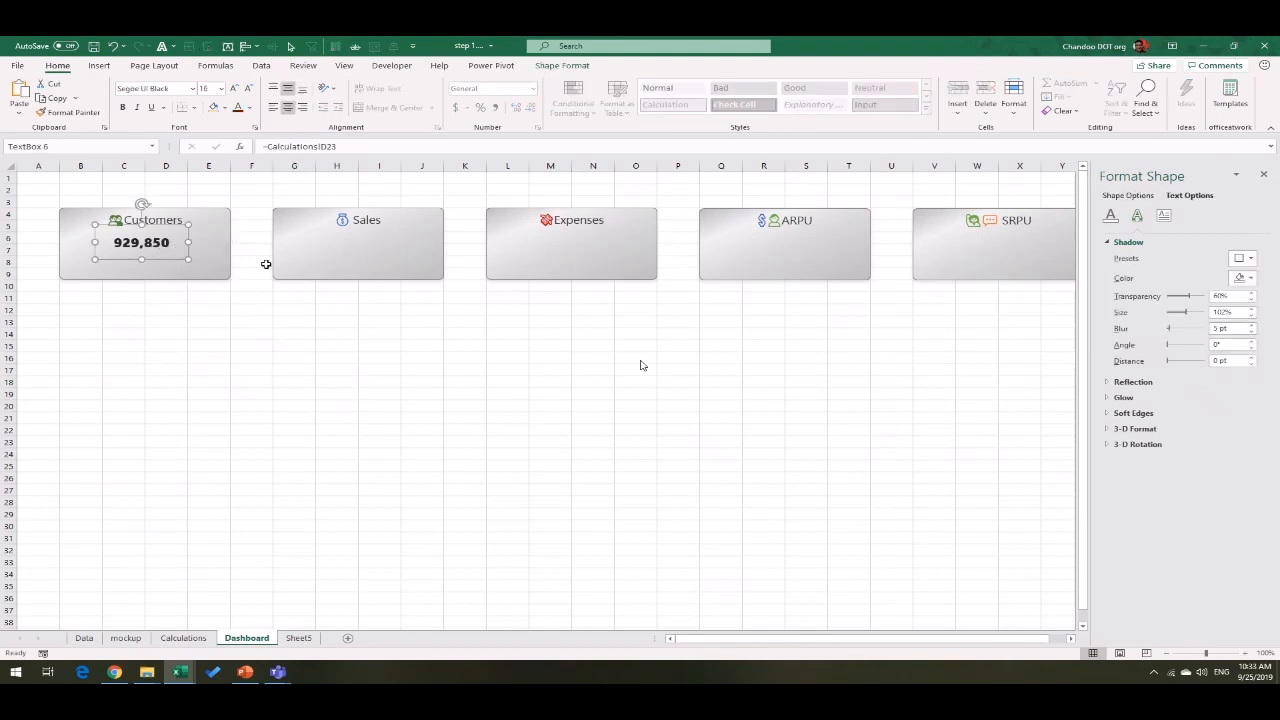
pyautogui.hotkey('ctrl', 'd')
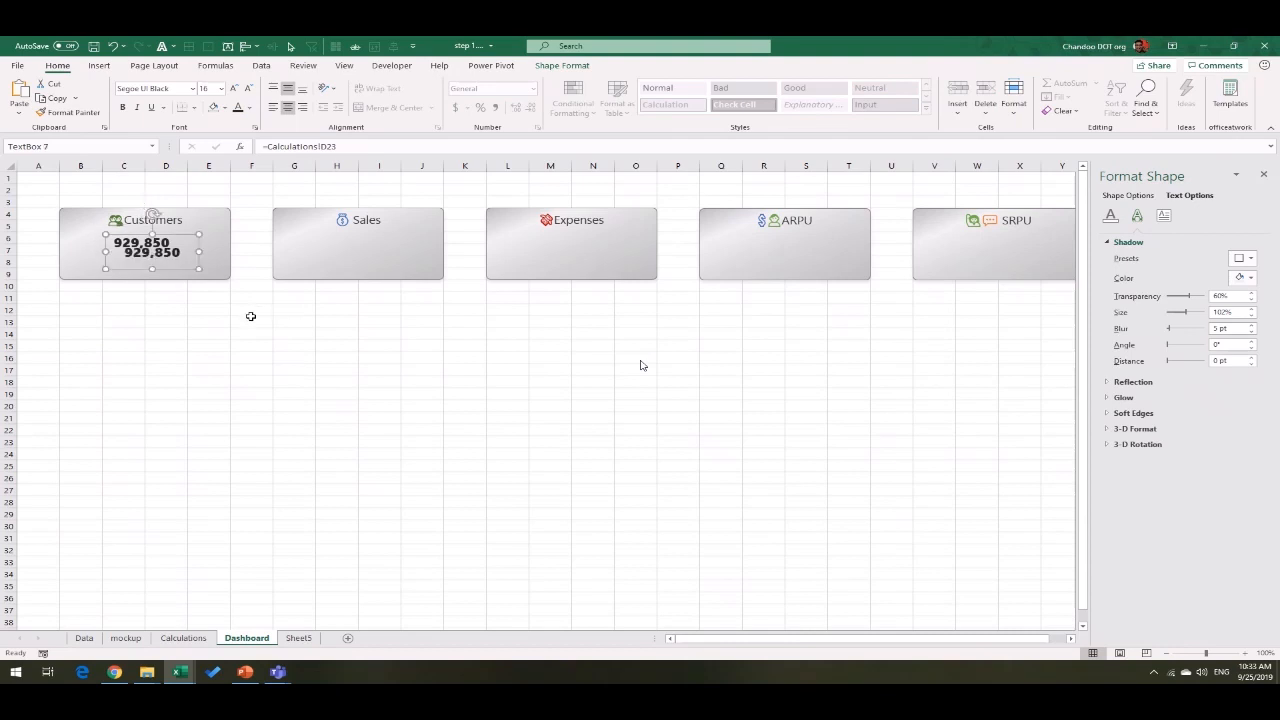
pyautogui.hotkey('ctrl', 'd')
pyautogui.hotkey('ctrl', 'd')
pyautogui.hotkey('ctrl', 'd')
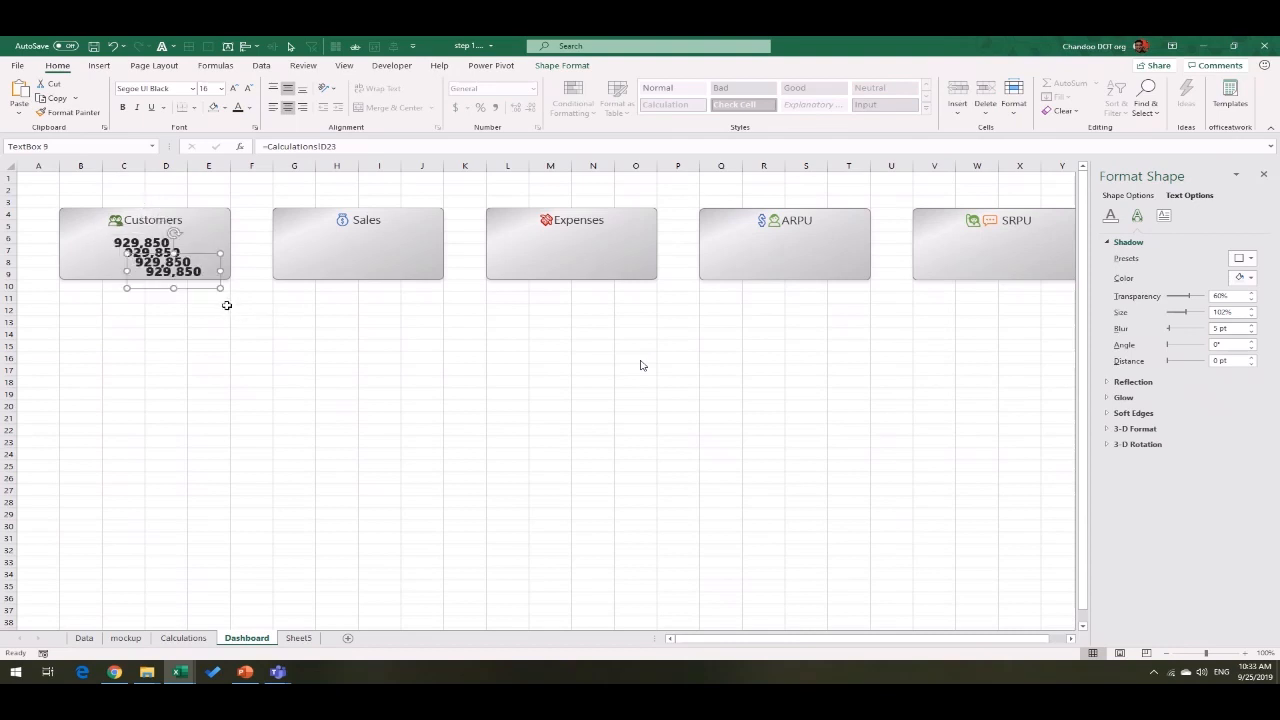
pyautogui.moveTo(177, 282); pyautogui.dragTo(862, 248)
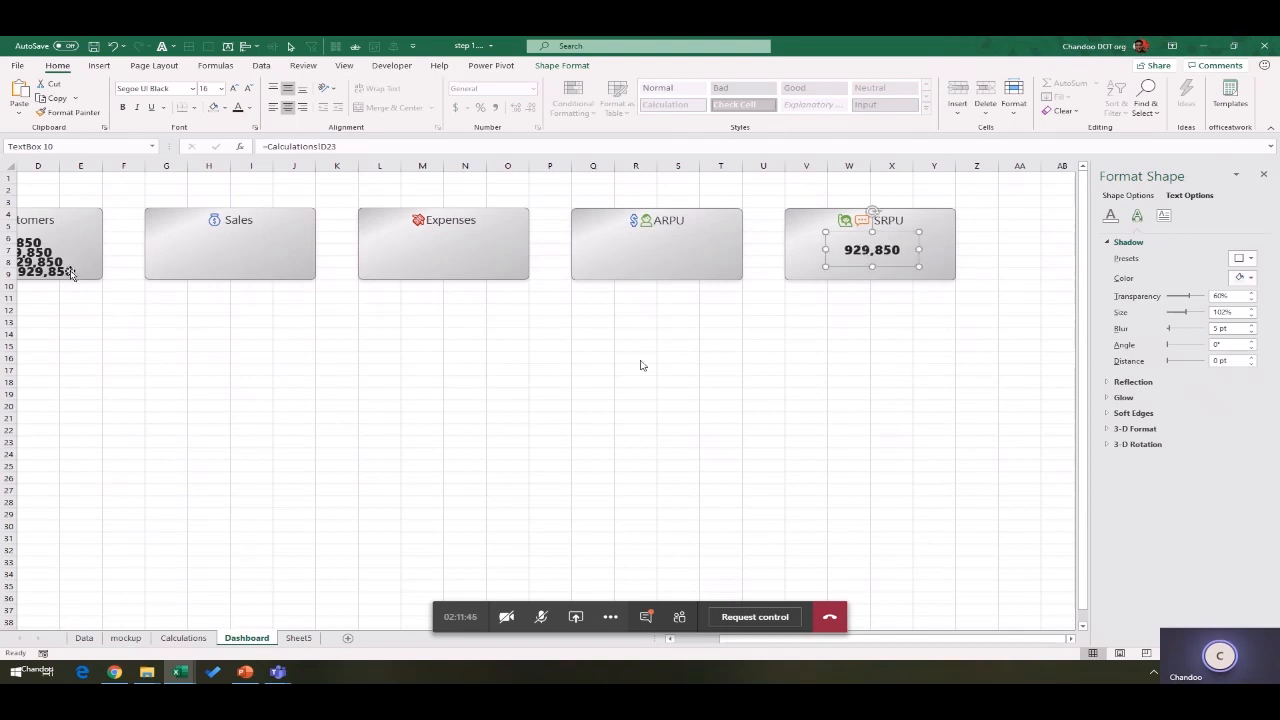
pyautogui.moveTo(72, 270); pyautogui.dragTo(683, 248)
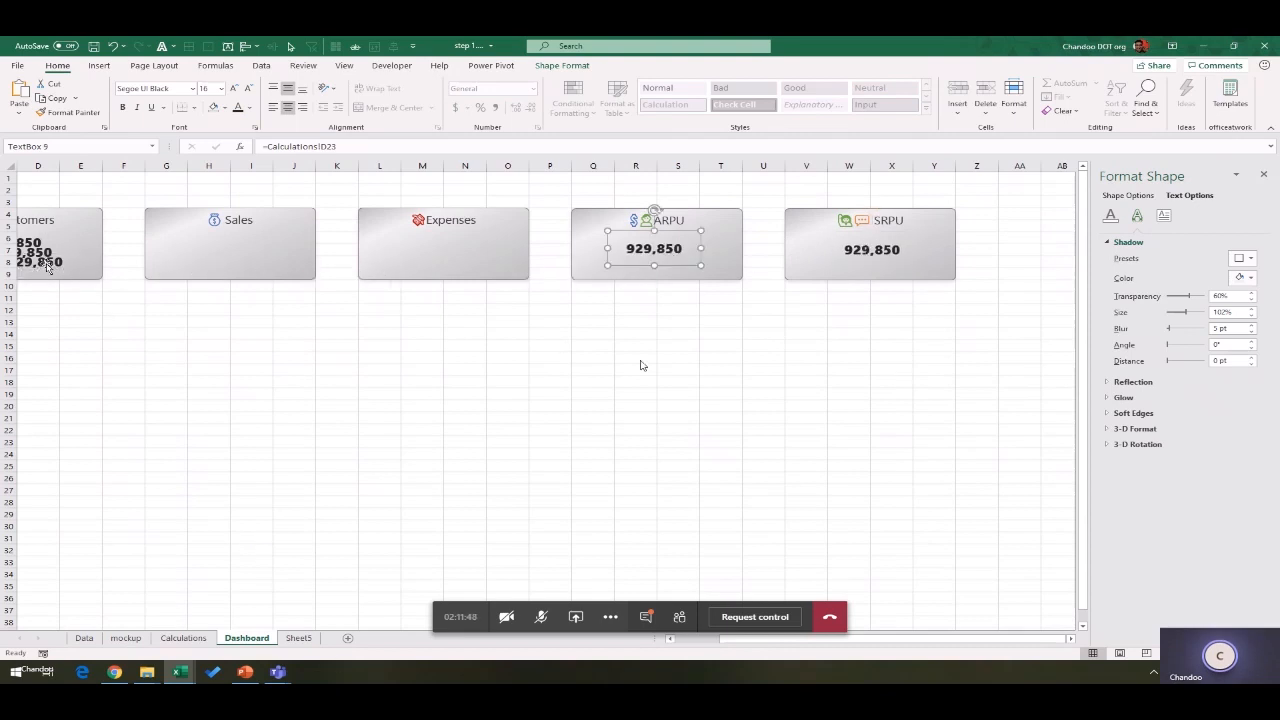
pyautogui.moveTo(45, 262); pyautogui.dragTo(436, 253)
pyautogui.moveTo(35, 250); pyautogui.dragTo(236, 242)
pyautogui.moveTo(734, 648); pyautogui.dragTo(641, 648)
# Step: Link the Sales value box to =Calculations!D24 and the Expenses value box to =Calculations!D25
pyautogui.click(352, 148)
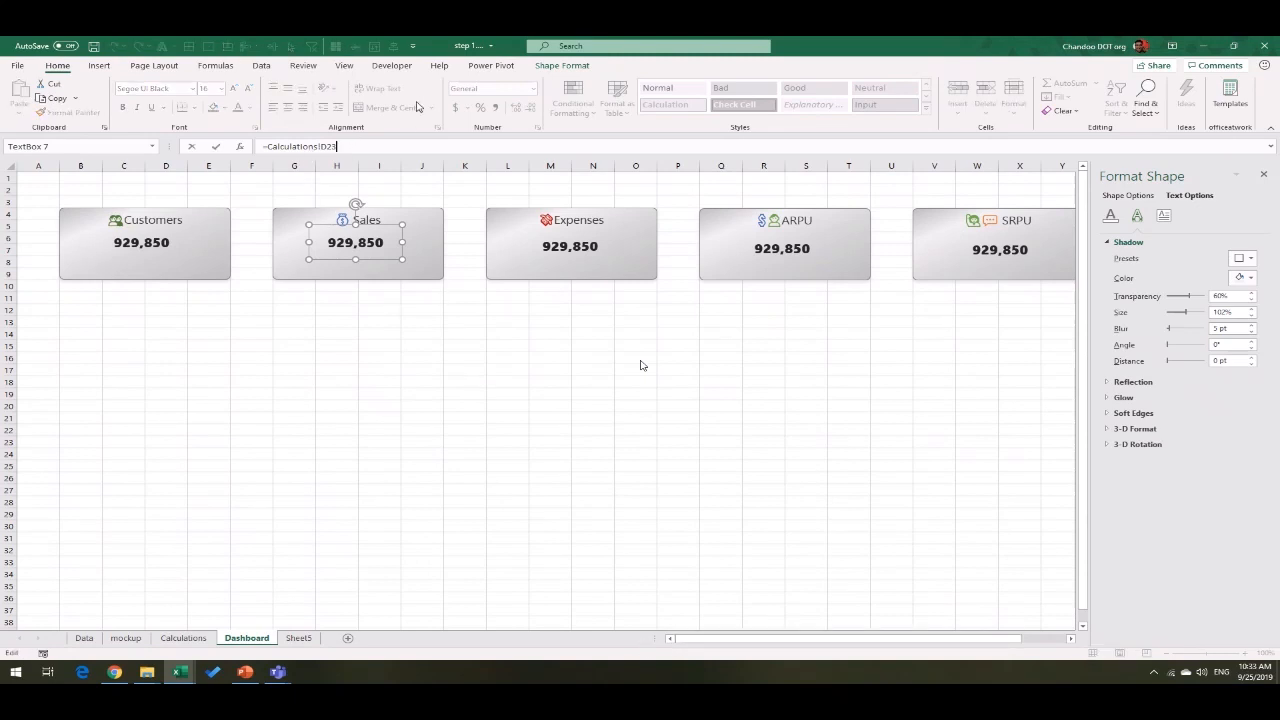
pyautogui.press('Return')
pyautogui.click(588, 245)
pyautogui.click(400, 146)
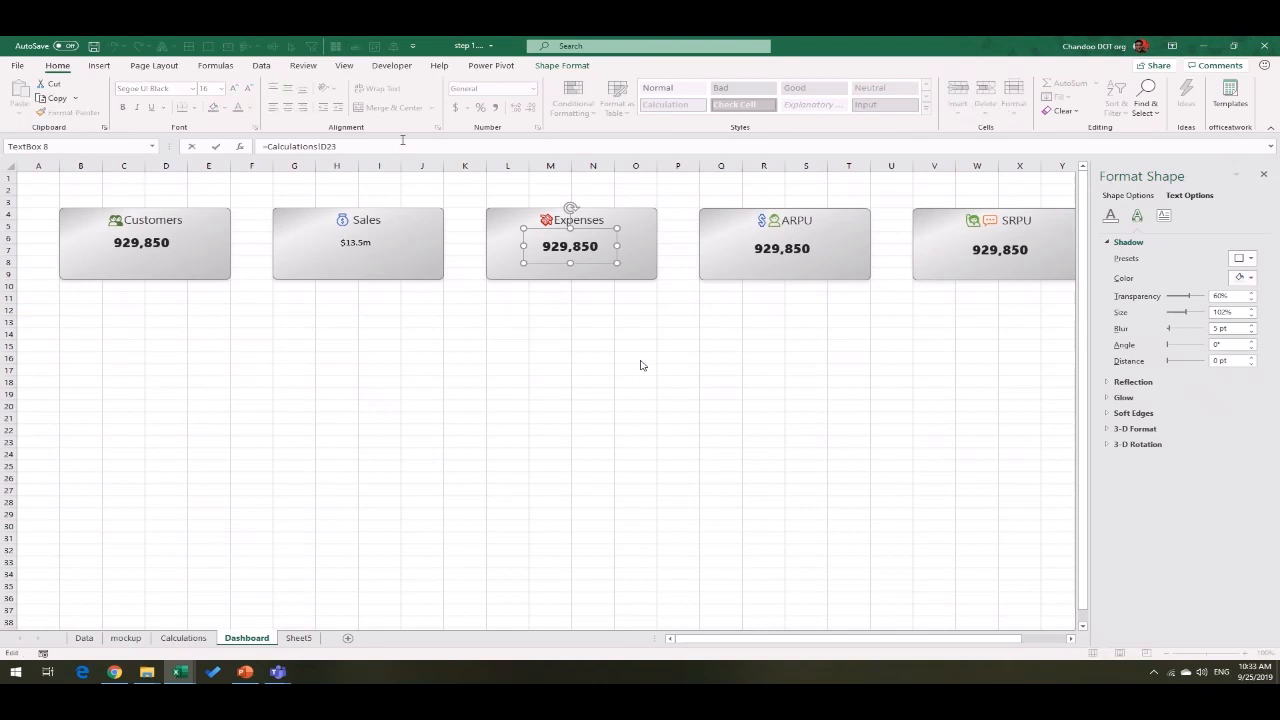
pyautogui.press('Return')
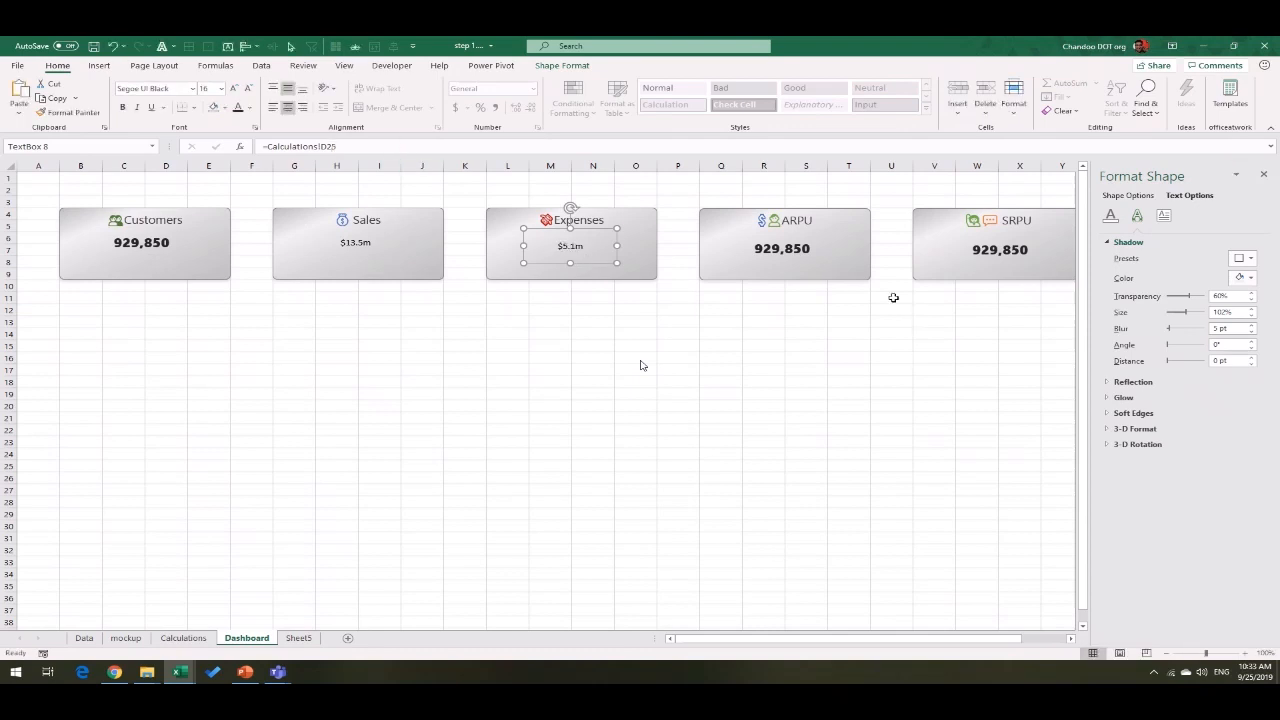
# Step: Link the ARPU value box to =Calculations!D26 and the SRPU value box to =Calculations!D27
pyautogui.click(800, 256)
pyautogui.click(396, 151)
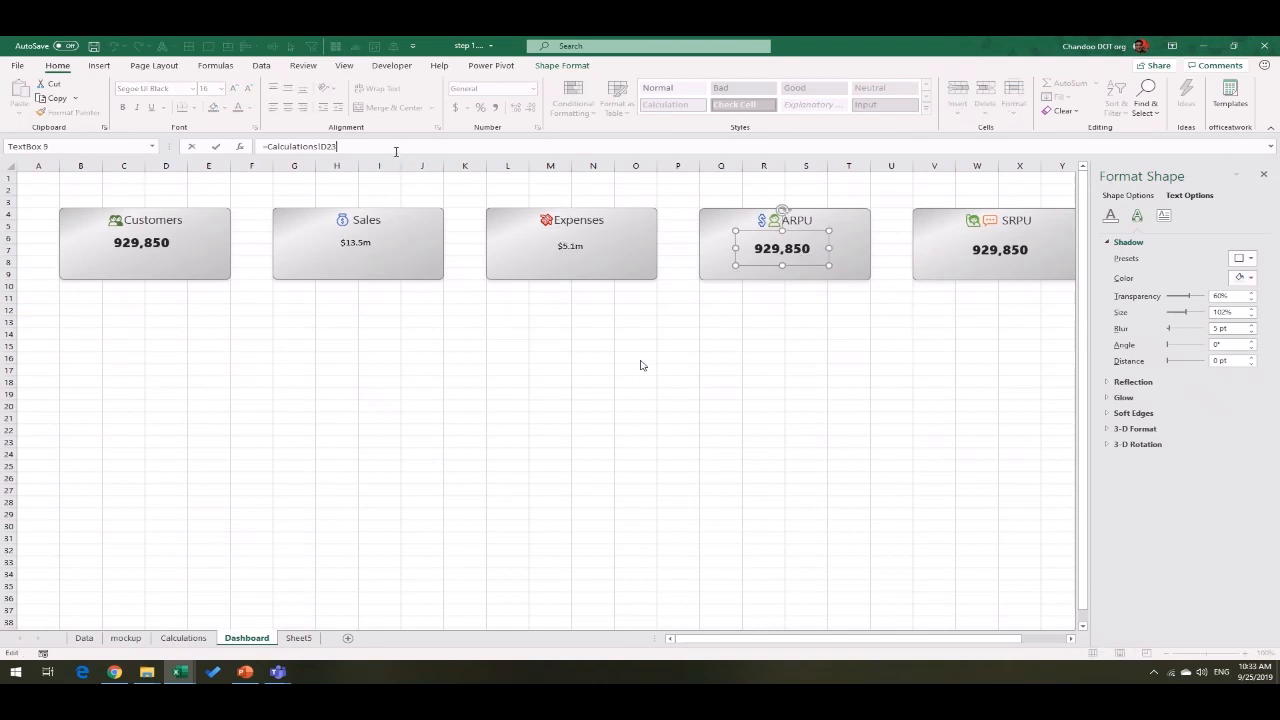
pyautogui.write('6')
pyautogui.press('Return')
pyautogui.click(1025, 250)
pyautogui.click(387, 142)
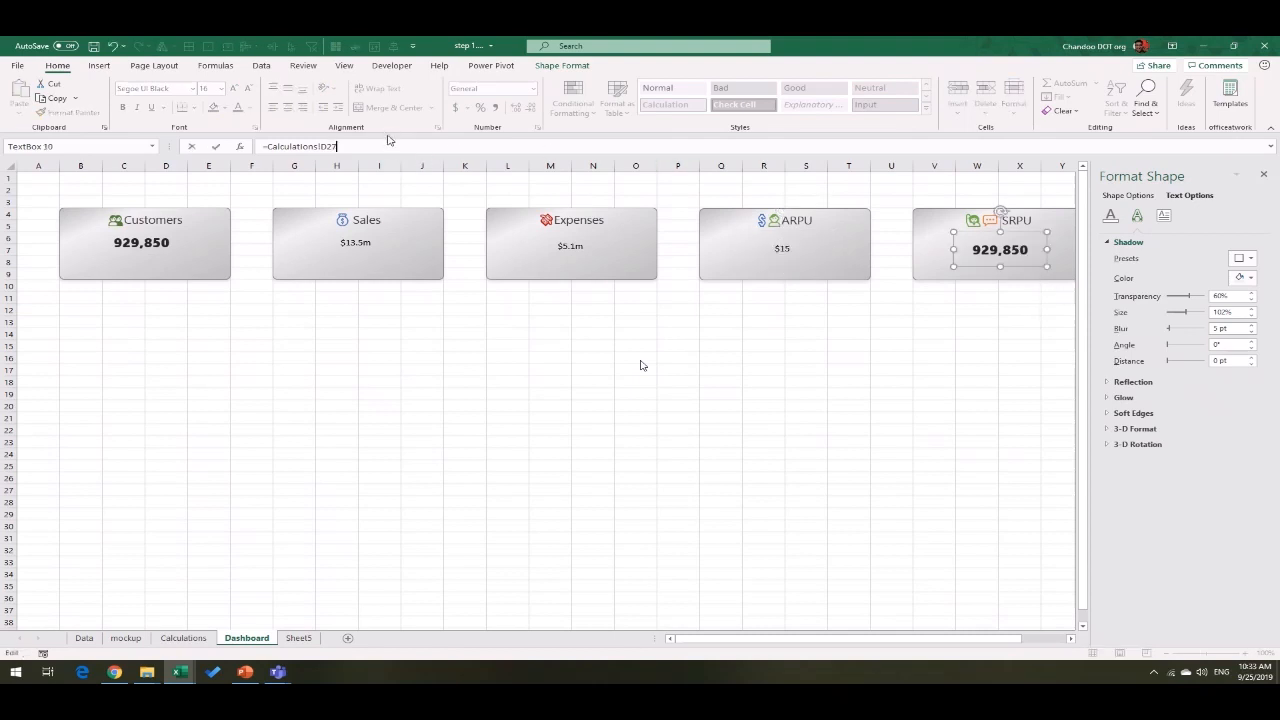
pyautogui.press('Return')
# Step: Copy the customers value's formatting onto the Sales, Expenses, ARPU and SRPU values with Format Painter
pyautogui.click(140, 245)
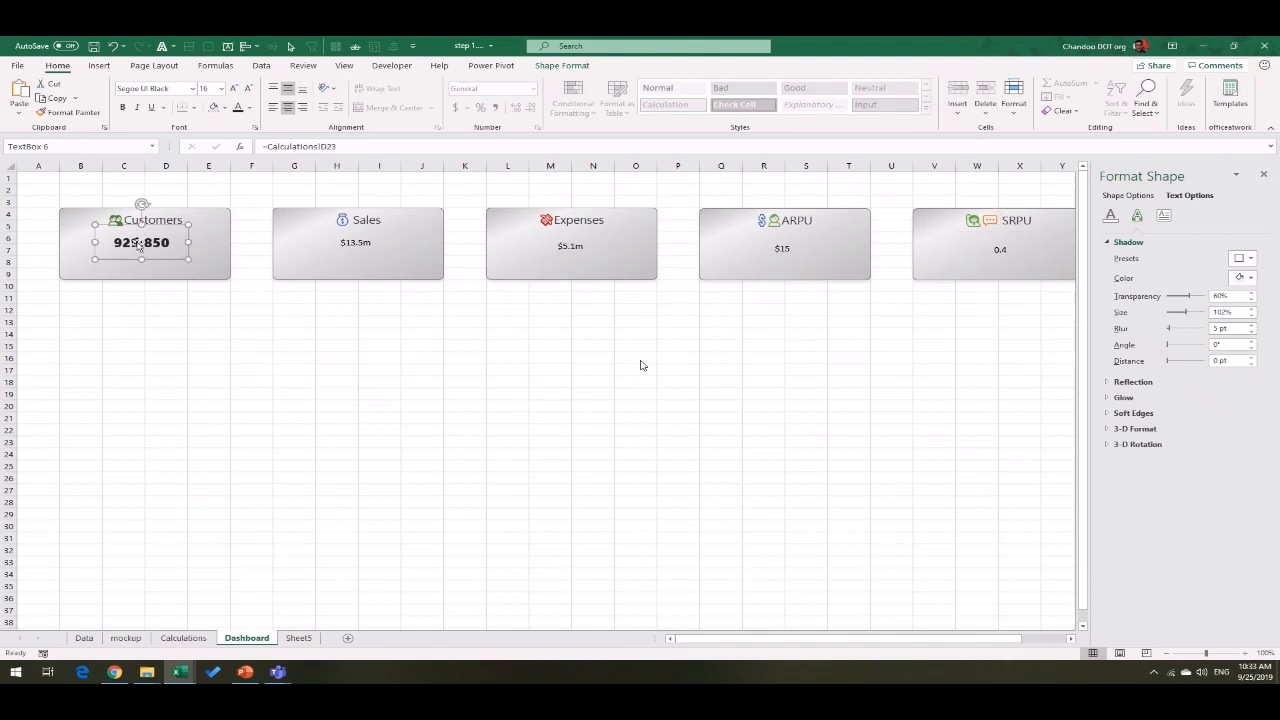
pyautogui.doubleClick(70, 112)
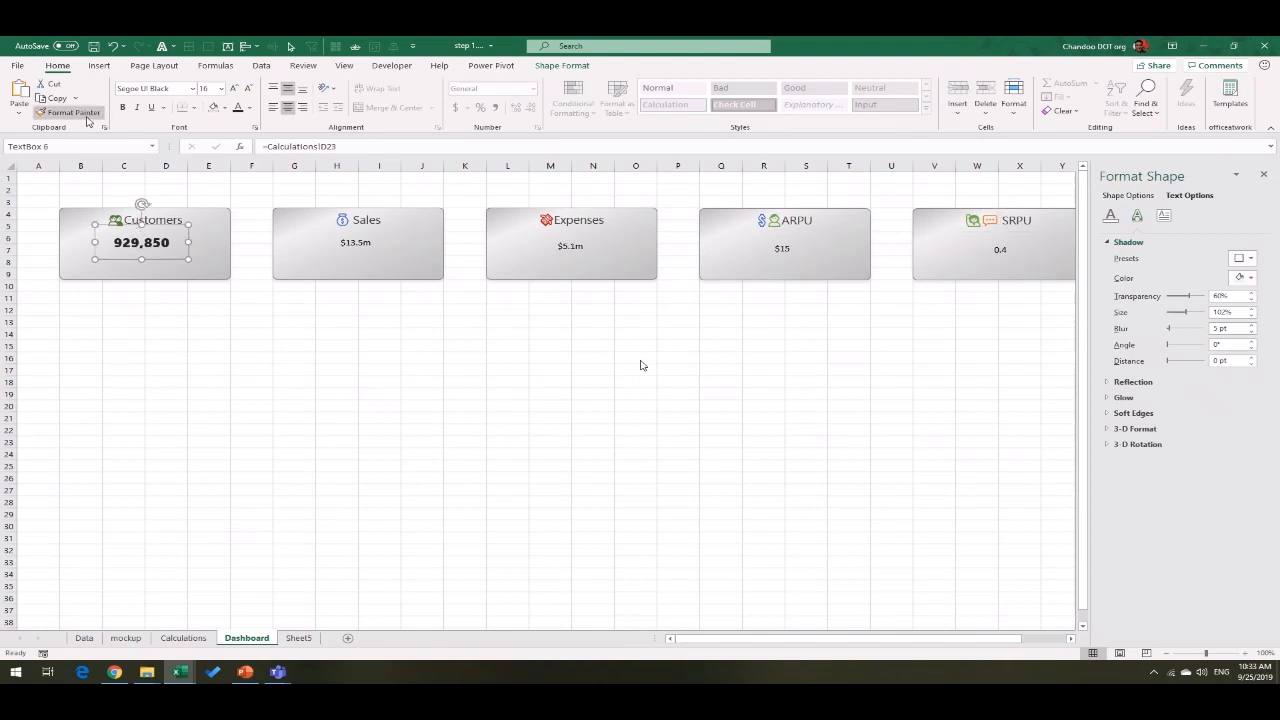
pyautogui.click(355, 244)
pyautogui.click(565, 248)
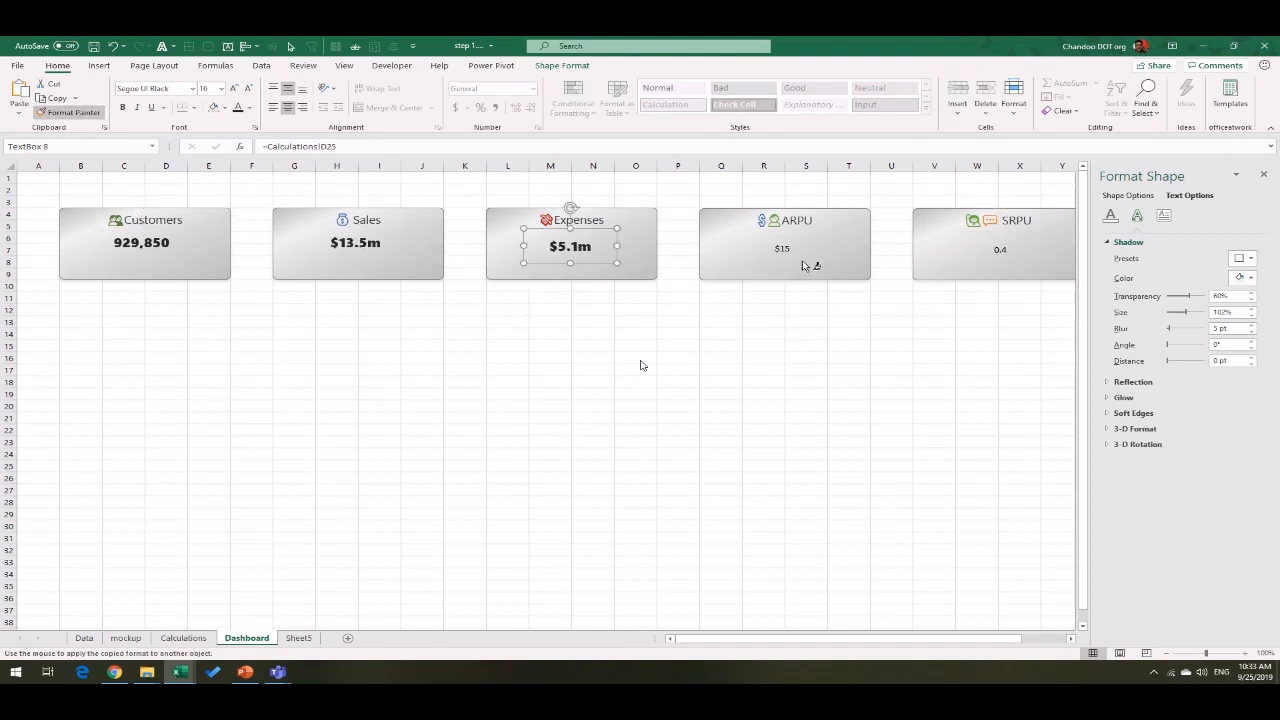
pyautogui.click(785, 250)
pyautogui.click(1008, 252)
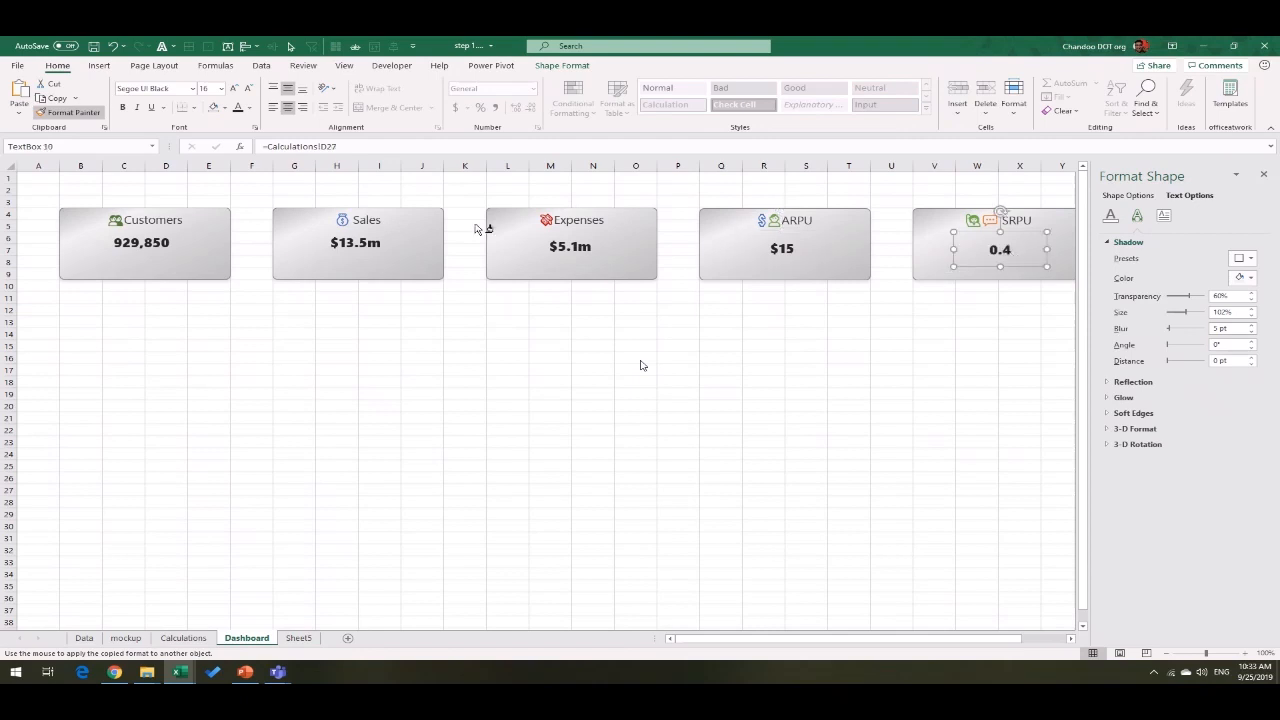
pyautogui.click(297, 366)
# Step: Align the five KPI value boxes on the cards to a common vertical middle
pyautogui.click(156, 244)
pyautogui.keyDown('ctrl'); pyautogui.click(394, 248); pyautogui.keyUp('ctrl')
pyautogui.keyDown('ctrl'); pyautogui.click(556, 250); pyautogui.keyUp('ctrl')
pyautogui.keyDown('ctrl'); pyautogui.click(773, 247); pyautogui.keyUp('ctrl')
pyautogui.keyDown('ctrl'); pyautogui.click(1001, 250); pyautogui.keyUp('ctrl')
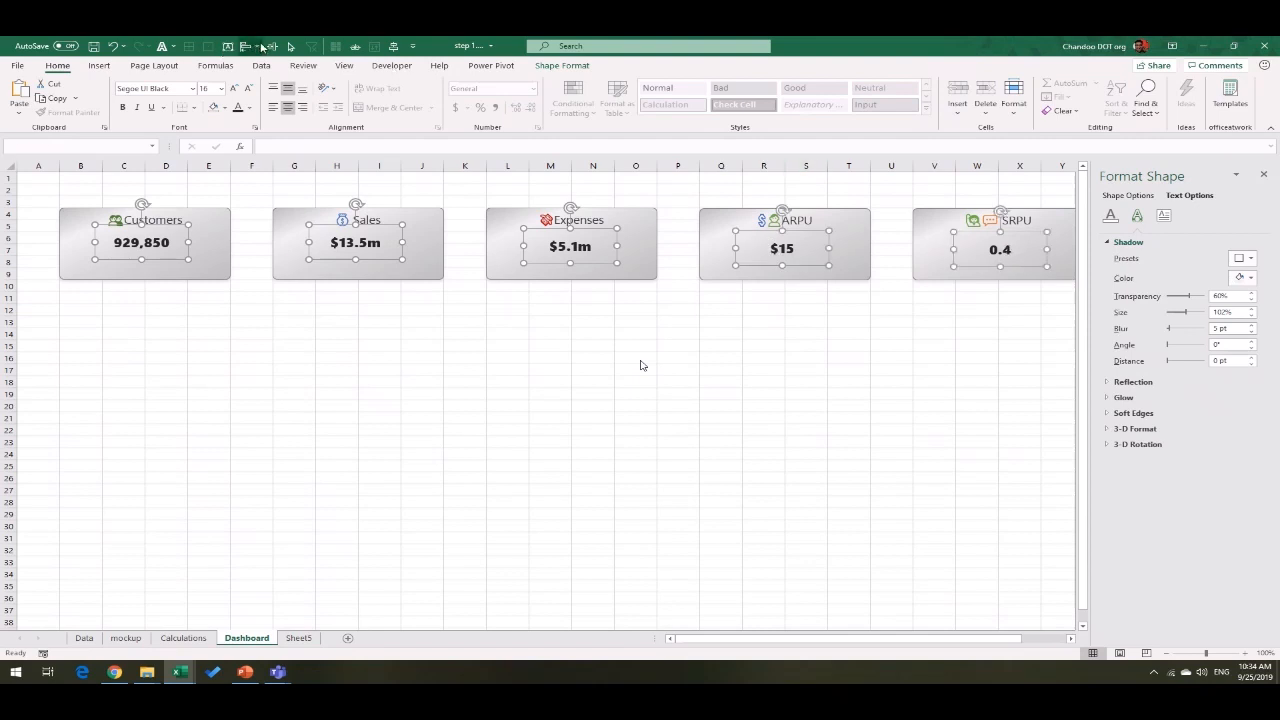
pyautogui.click(274, 46)
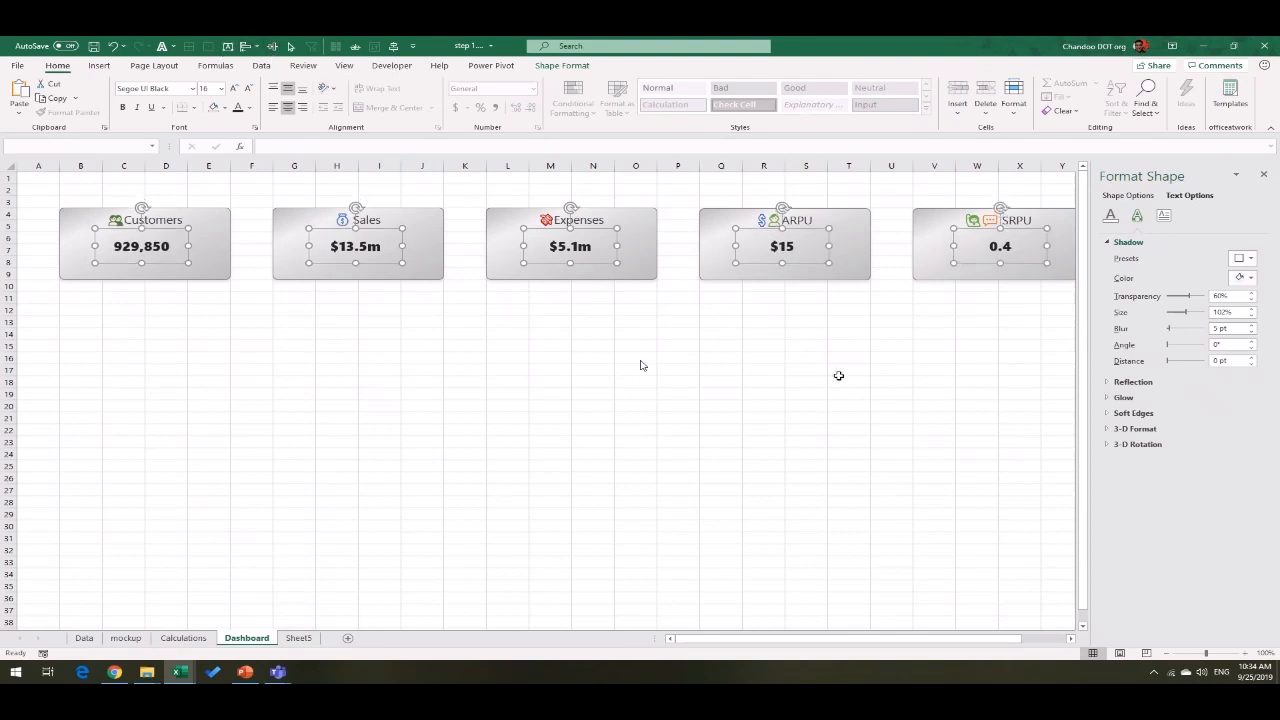
pyautogui.click(840, 371)
# Step: Distribute the five KPI value boxes horizontally across the cards
pyautogui.click(148, 252)
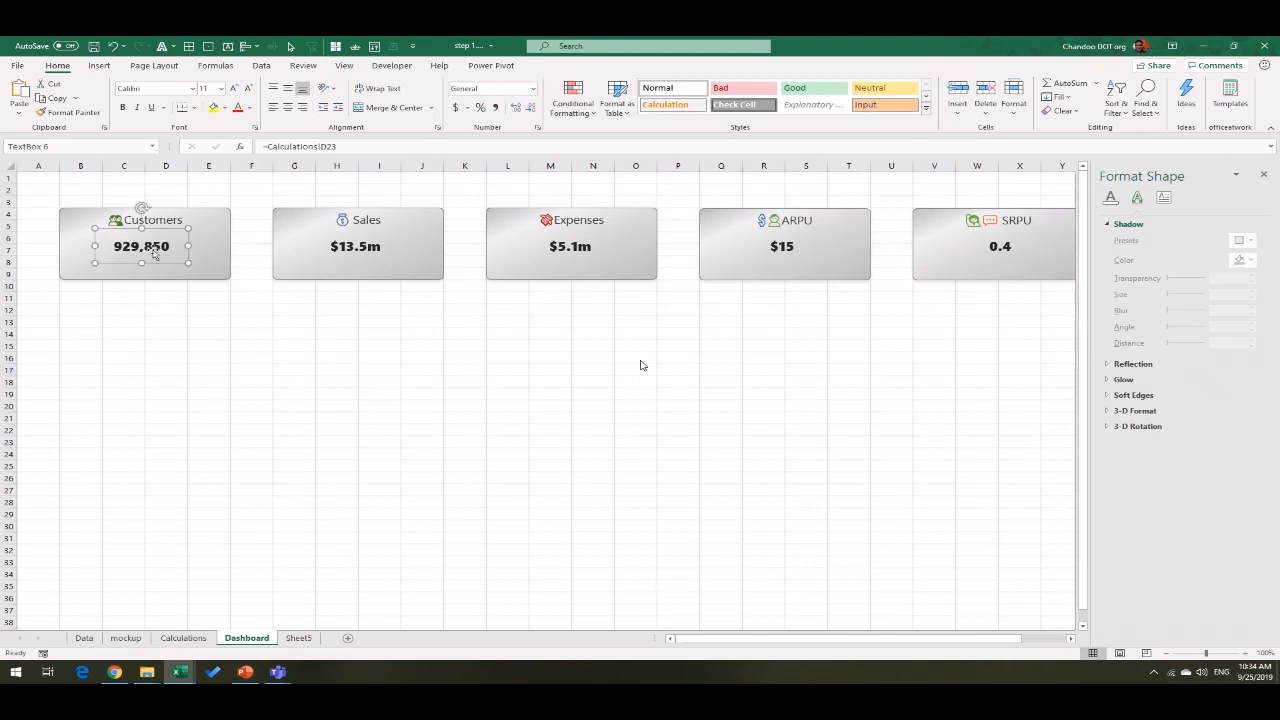
pyautogui.keyDown('ctrl'); pyautogui.click(1005, 247); pyautogui.keyUp('ctrl')
pyautogui.keyDown('ctrl'); pyautogui.click(778, 246); pyautogui.keyUp('ctrl')
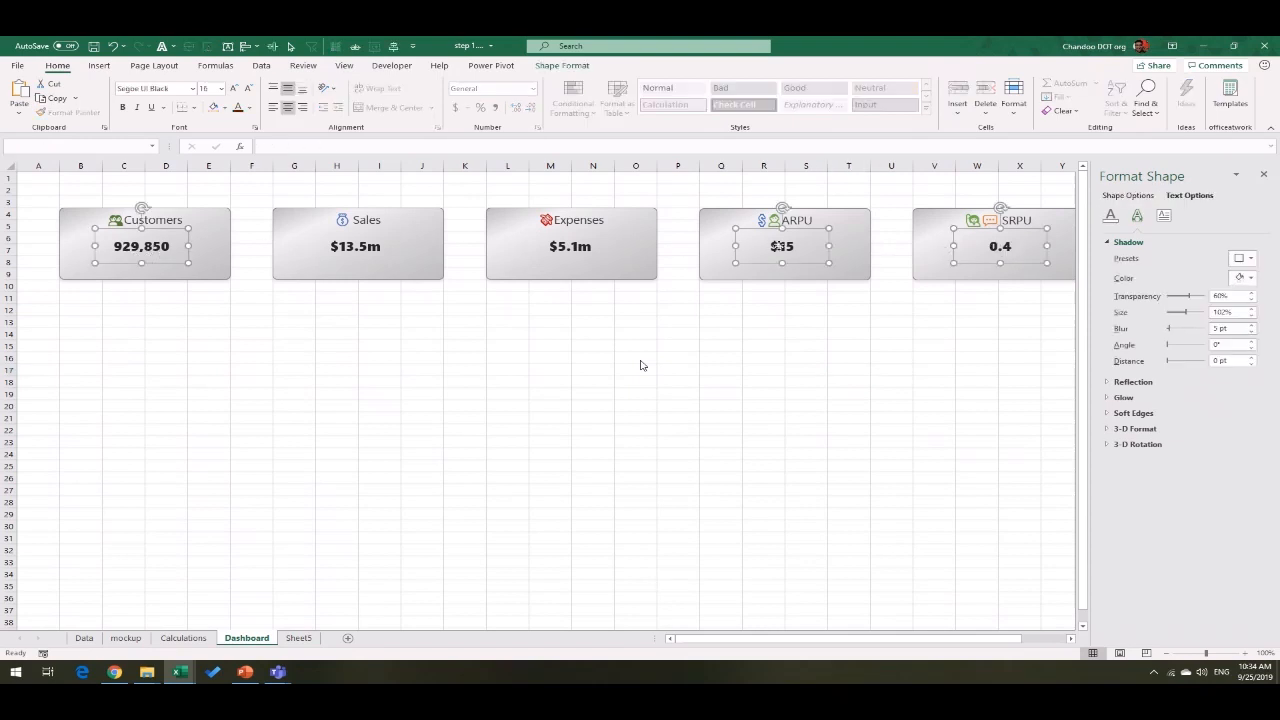
pyautogui.keyDown('ctrl'); pyautogui.click(540, 243); pyautogui.keyUp('ctrl')
pyautogui.keyDown('ctrl'); pyautogui.click(386, 248); pyautogui.keyUp('ctrl')
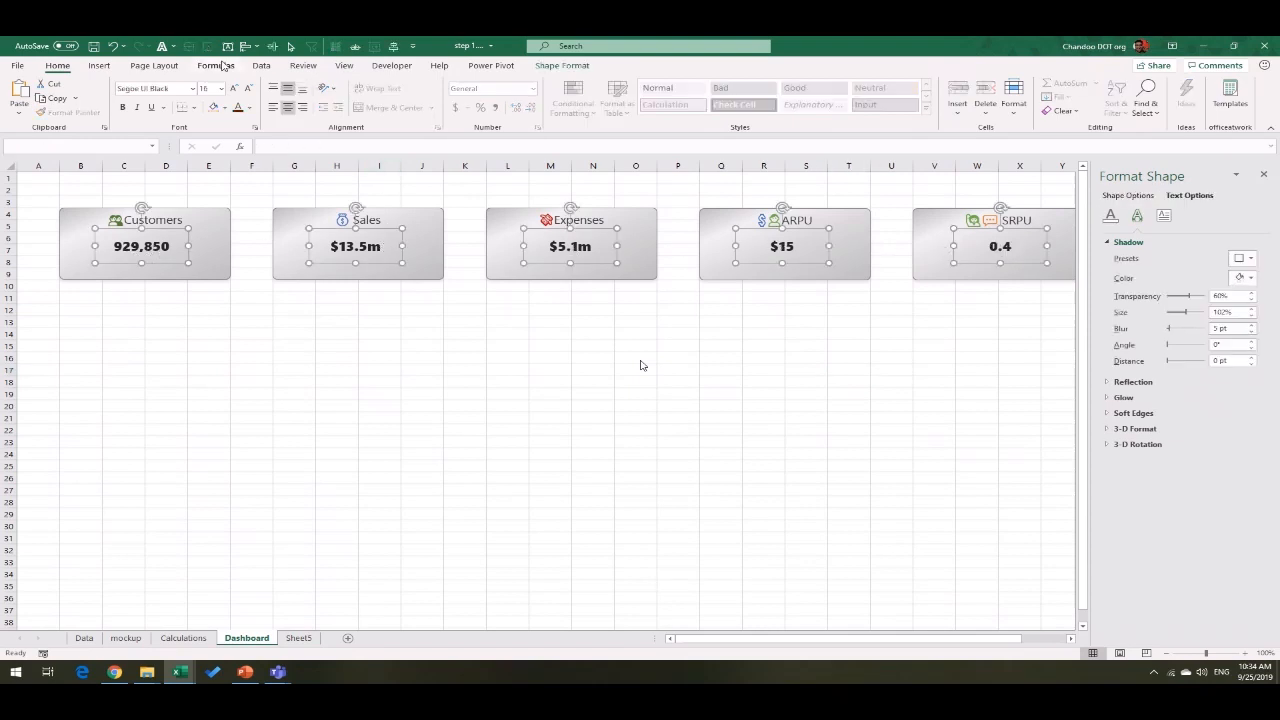
pyautogui.click(257, 48)
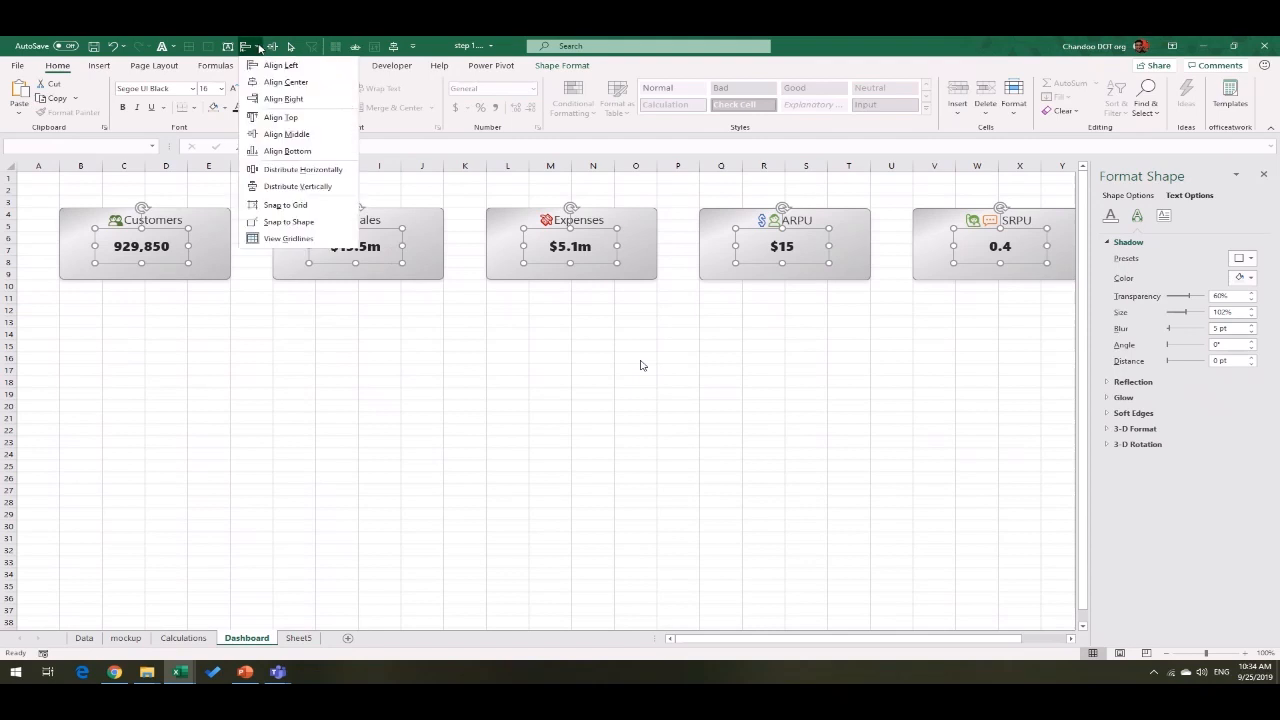
pyautogui.click(300, 170)
pyautogui.click(472, 379)
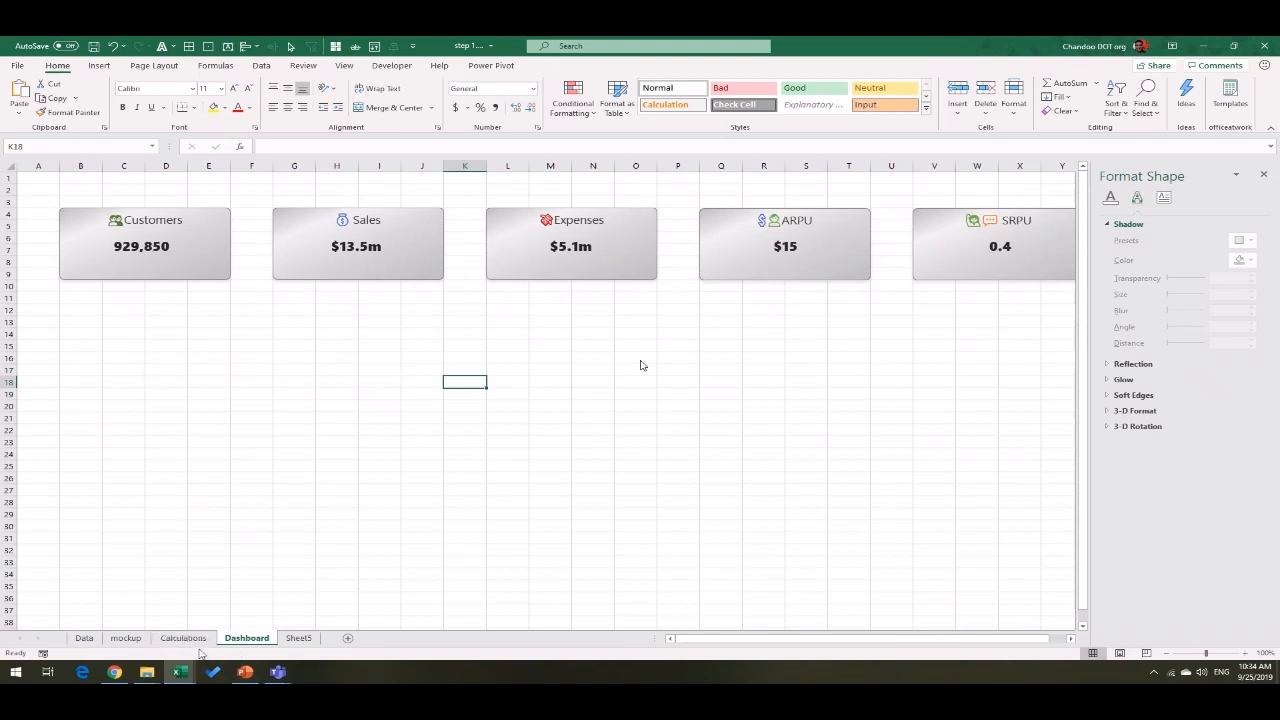
# Step: Insert a small text box below the Customers card and link it to the customers change indicator with =Calculations!F13
pyautogui.click(229, 47)
pyautogui.click(183, 301)
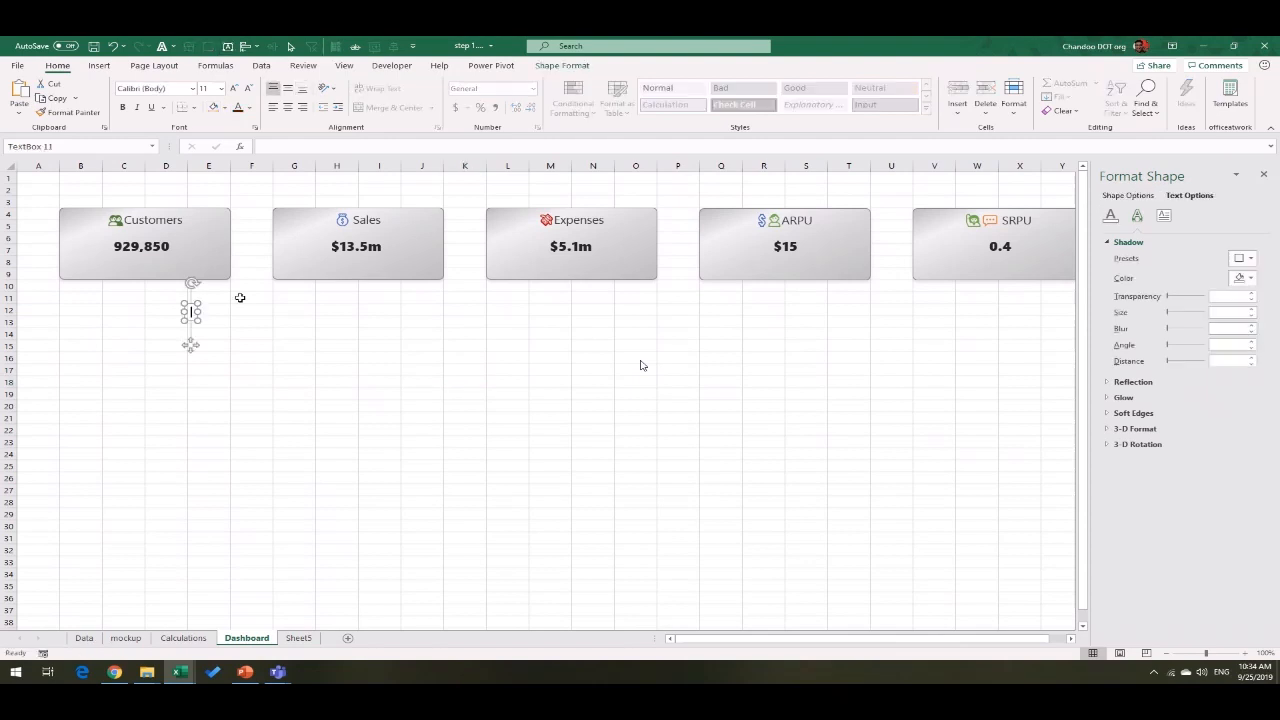
pyautogui.click(280, 144)
pyautogui.write('=')
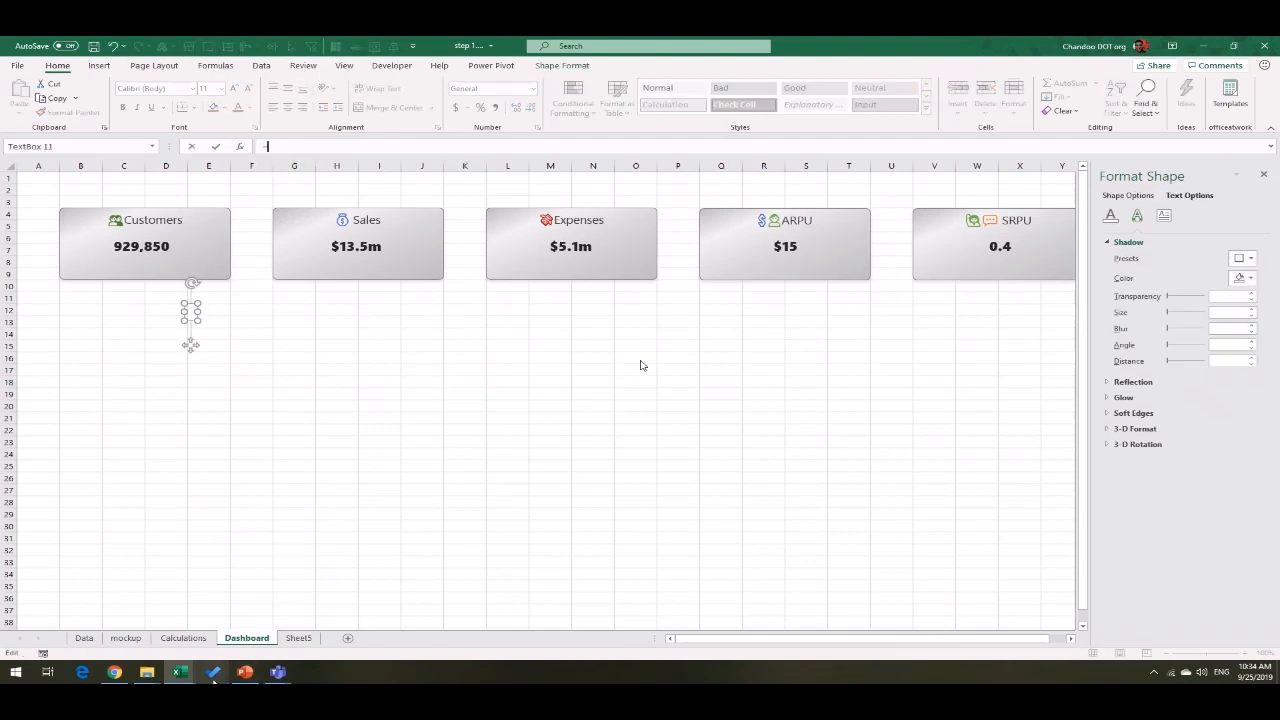
pyautogui.click(181, 638)
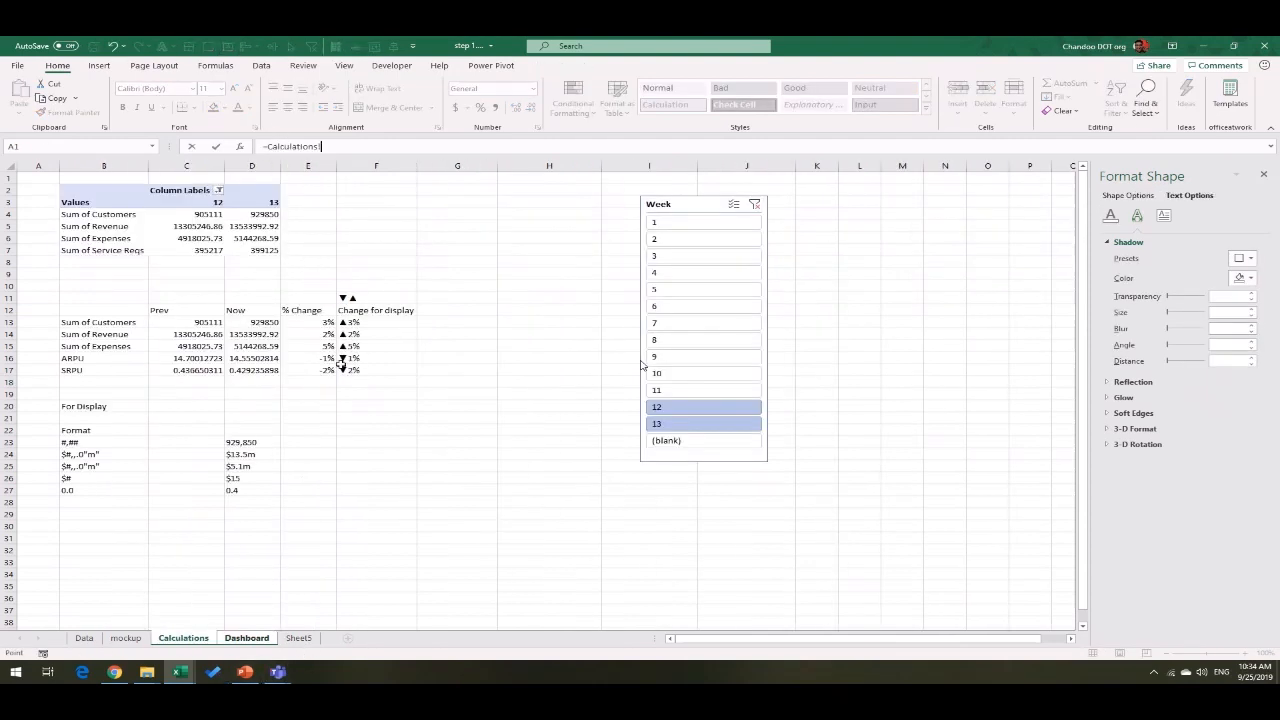
pyautogui.click(362, 326)
pyautogui.press('Return')
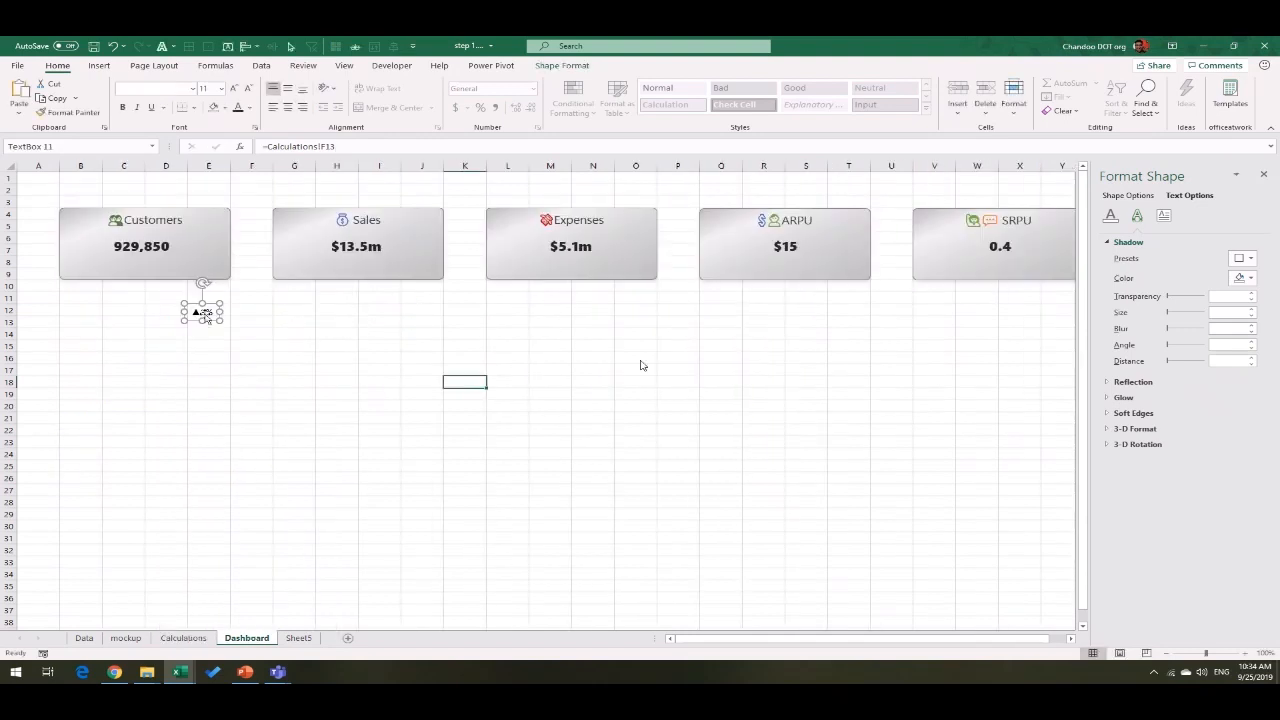
# Step: Move the customers change indicator beside the customers value and style its text in grey at size 10.5
pyautogui.moveTo(208, 323); pyautogui.dragTo(191, 255)
pyautogui.click(191, 256)
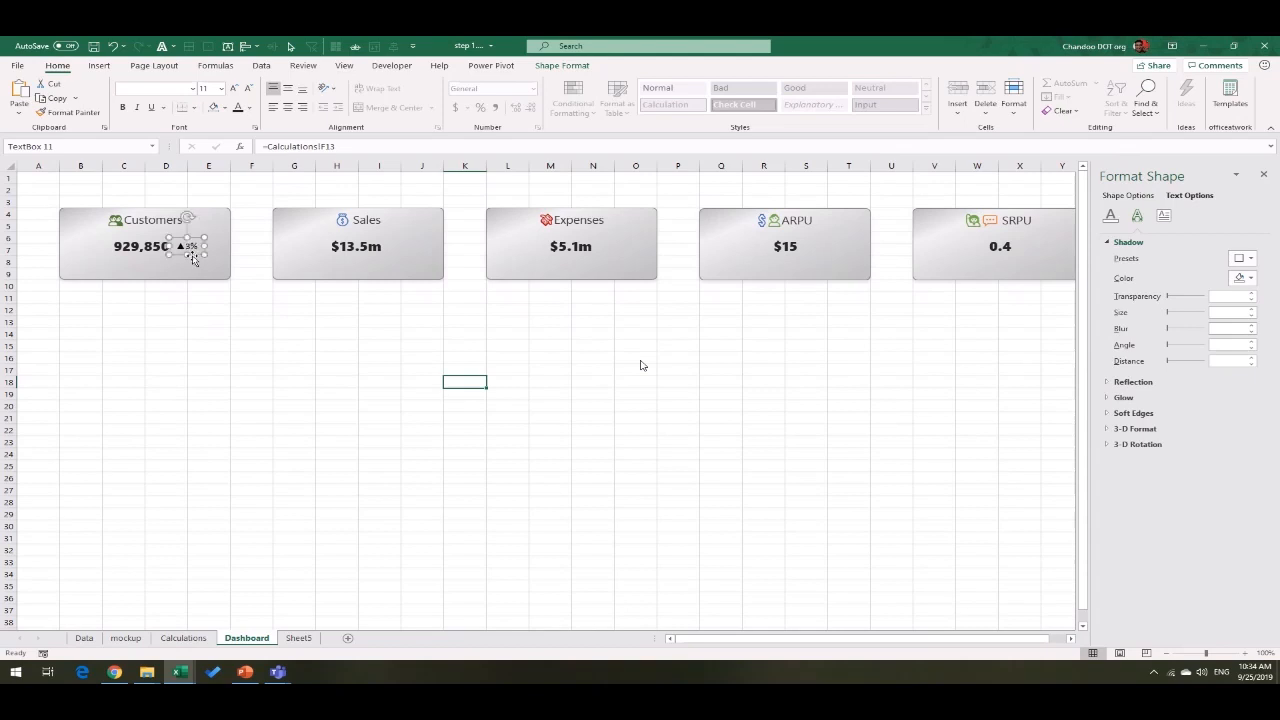
pyautogui.click(250, 110)
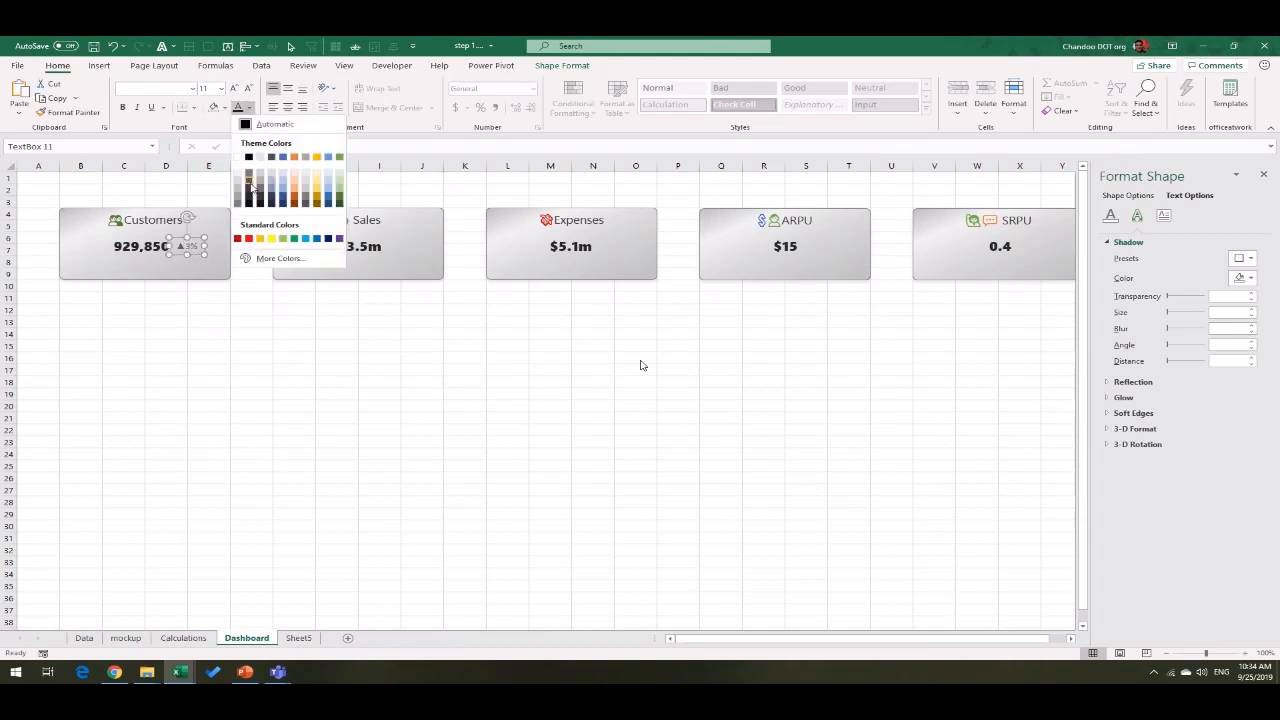
pyautogui.click(251, 186)
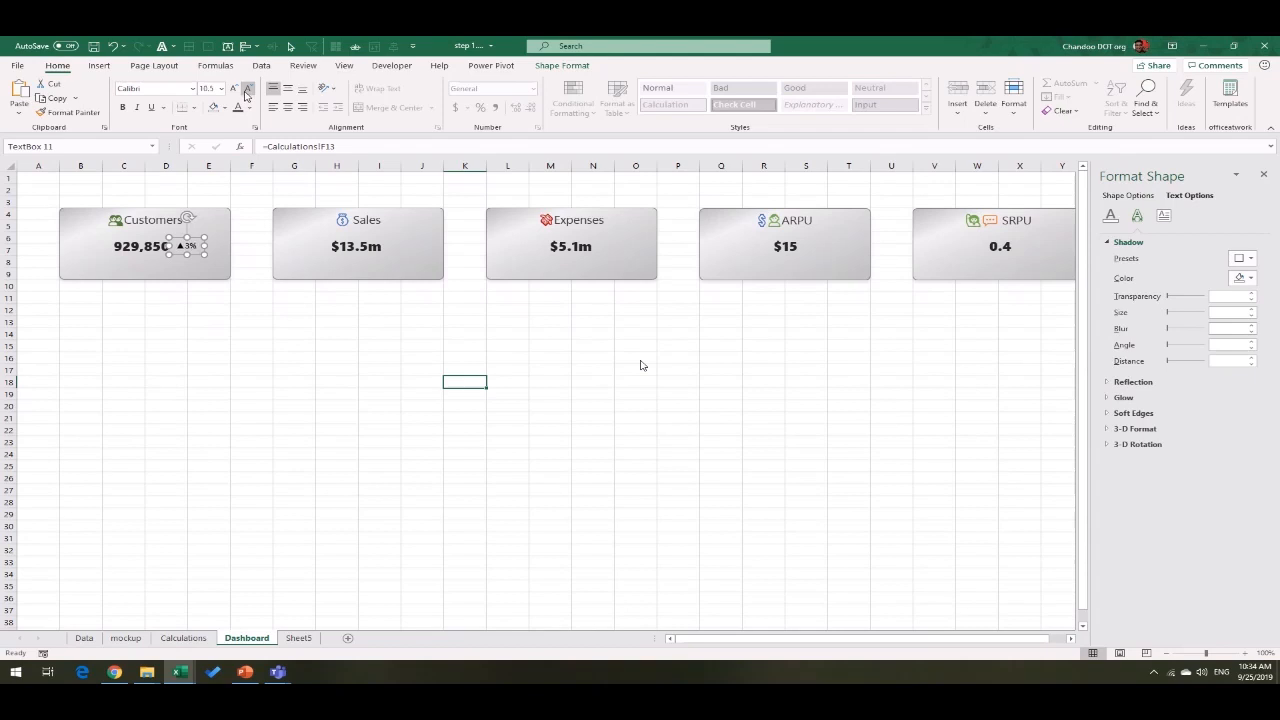
pyautogui.click(286, 371)
pyautogui.click(191, 251)
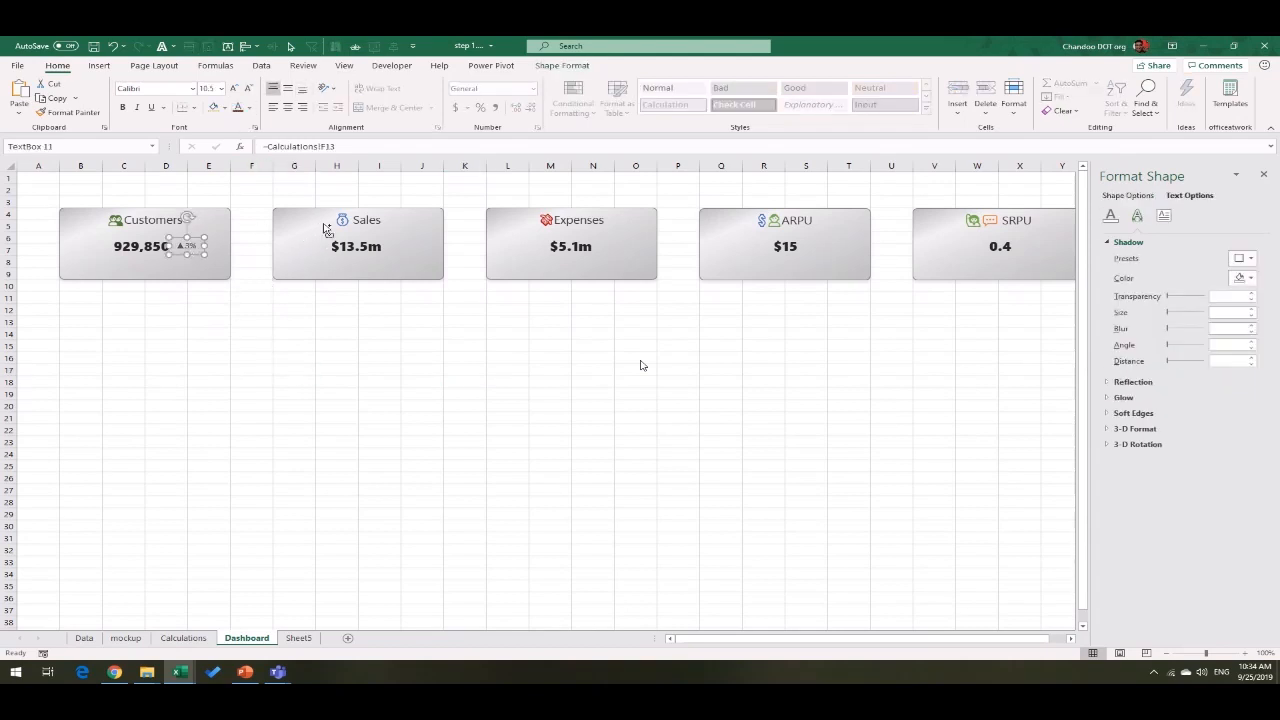
# Step: Duplicate the customers change indicator four times and place the copies beside the Sales, Expenses, ARPU and SRPU values
pyautogui.hotkey('ctrl', 'd')
pyautogui.hotkey('ctrl', 'd')
pyautogui.hotkey('ctrl', 'd')
pyautogui.hotkey('ctrl', 'd')
pyautogui.moveTo(248, 288); pyautogui.dragTo(1055, 252)
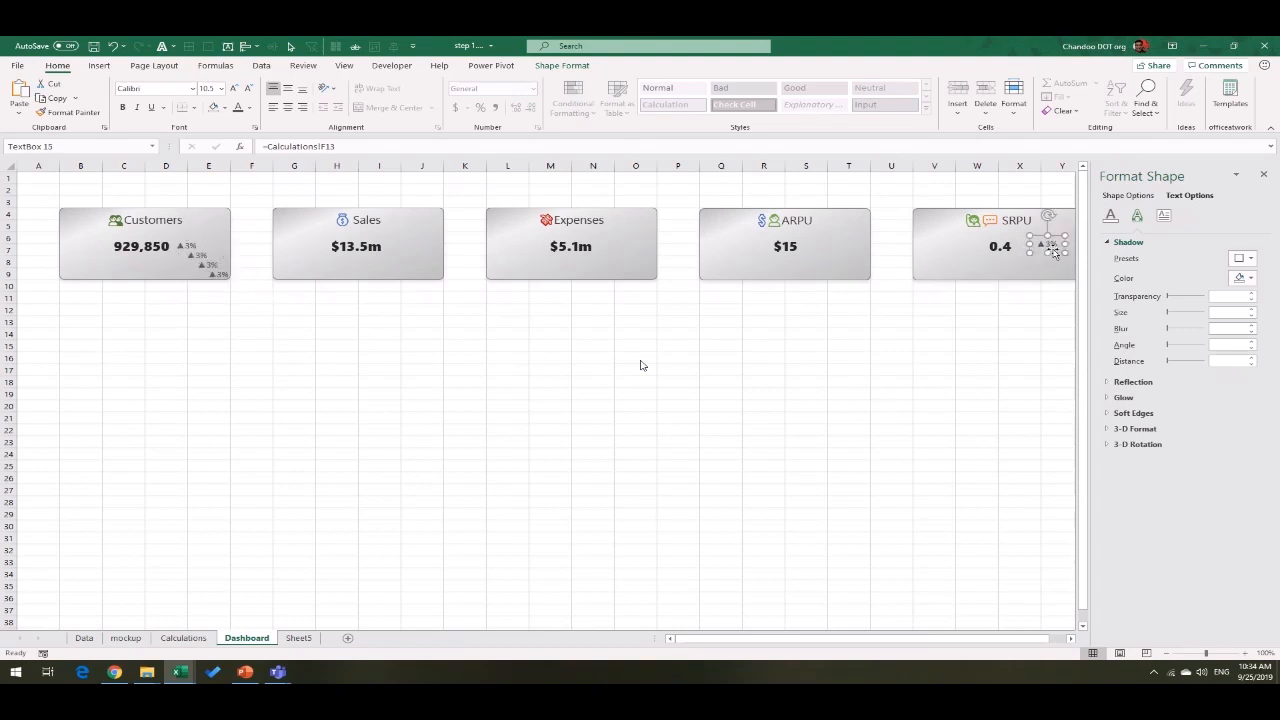
pyautogui.moveTo(216, 272); pyautogui.dragTo(849, 245)
pyautogui.moveTo(216, 270); pyautogui.dragTo(636, 246)
pyautogui.moveTo(196, 260); pyautogui.dragTo(415, 248)
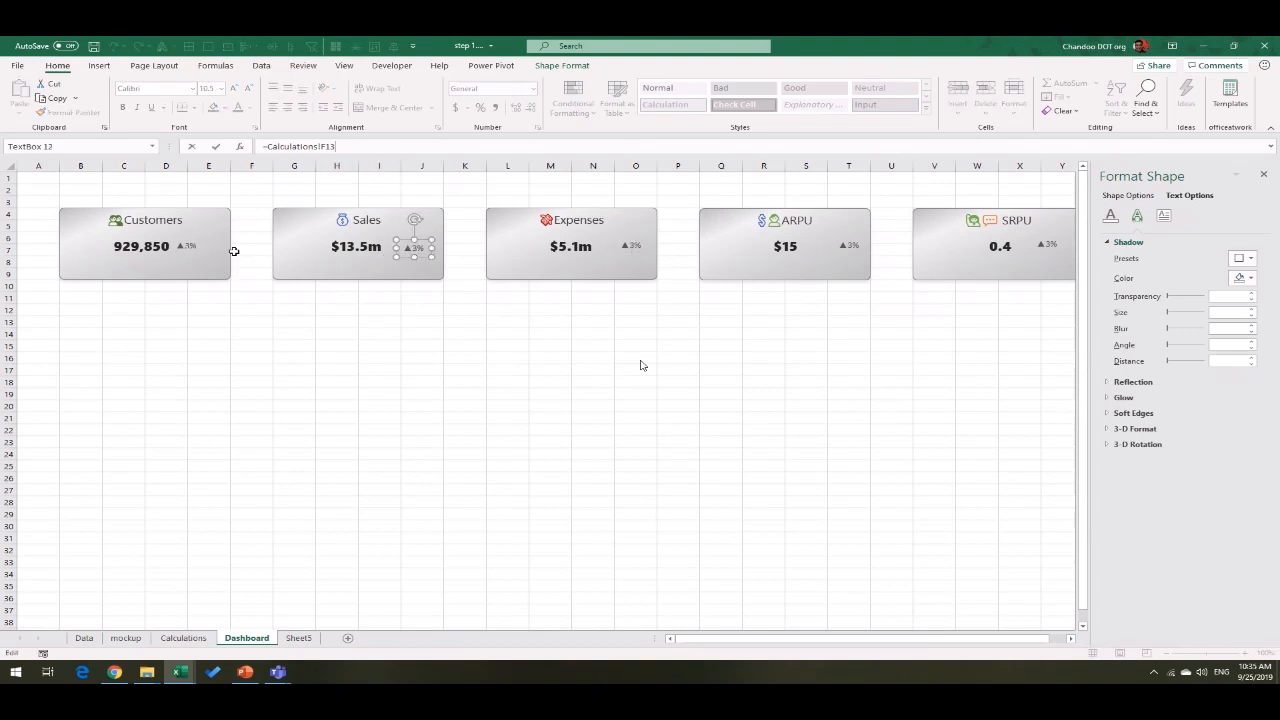
# Step: Link the Sales change indicator to =Calculations!F14 and the Expenses change indicator to =Calculations!F15
pyautogui.click(186, 247)
pyautogui.click(416, 248)
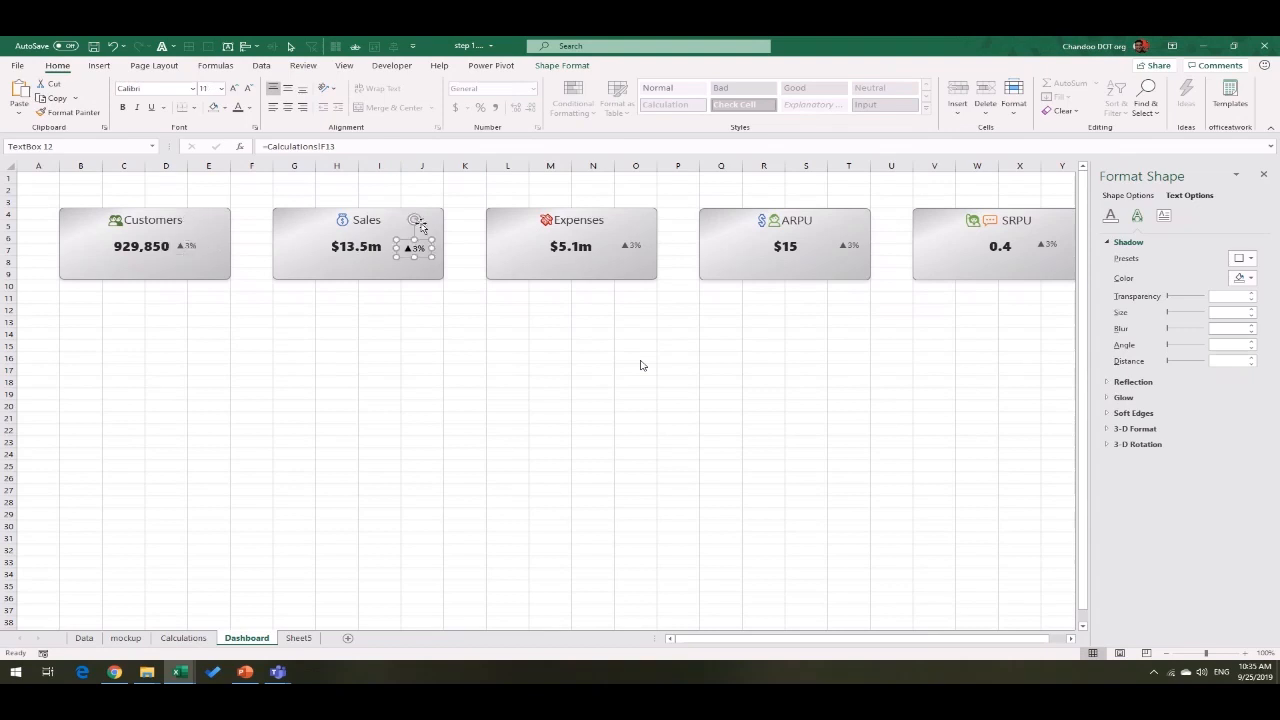
pyautogui.click(380, 147)
pyautogui.write('4')
pyautogui.press('Return')
pyautogui.click(622, 248)
pyautogui.click(374, 146)
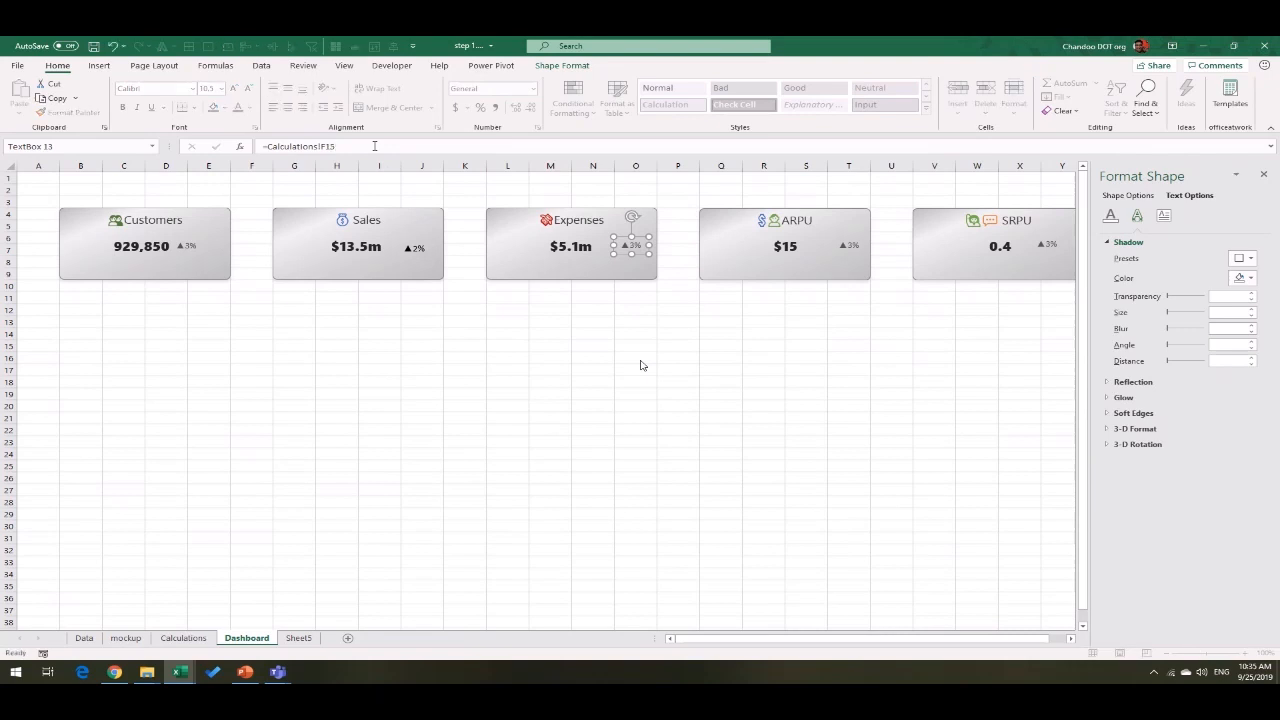
pyautogui.write('5')
pyautogui.press('Return')
# Step: Link the ARPU change indicator to =Calculations!F16 and the SRPU change indicator to =Calculations!F17
pyautogui.click(828, 226)
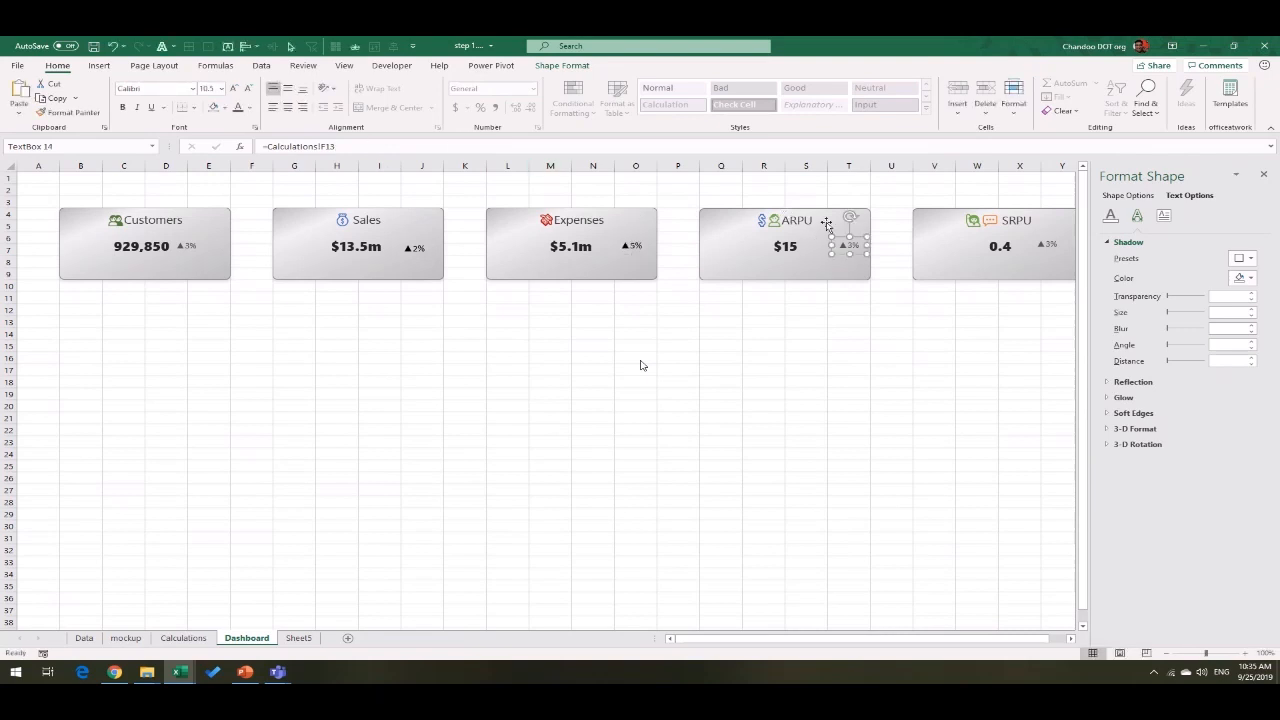
pyautogui.click(368, 148)
pyautogui.write('6')
pyautogui.press('Return')
pyautogui.click(1045, 248)
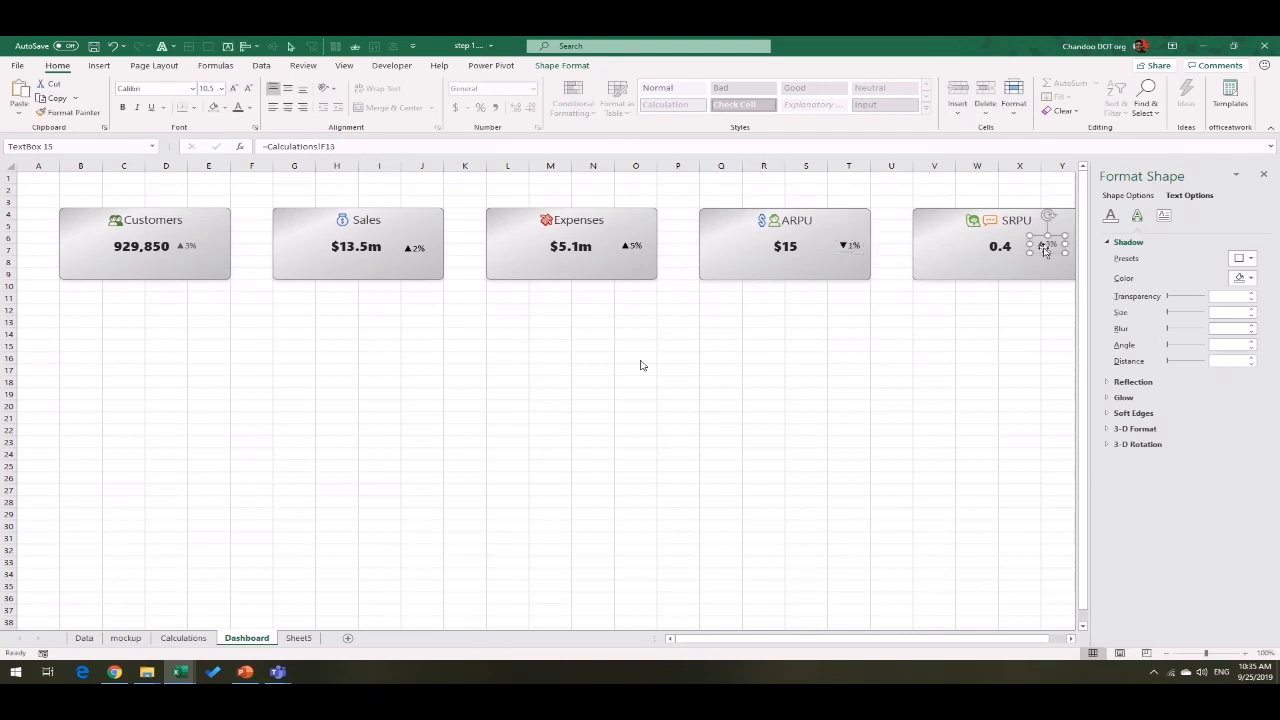
pyautogui.click(400, 146)
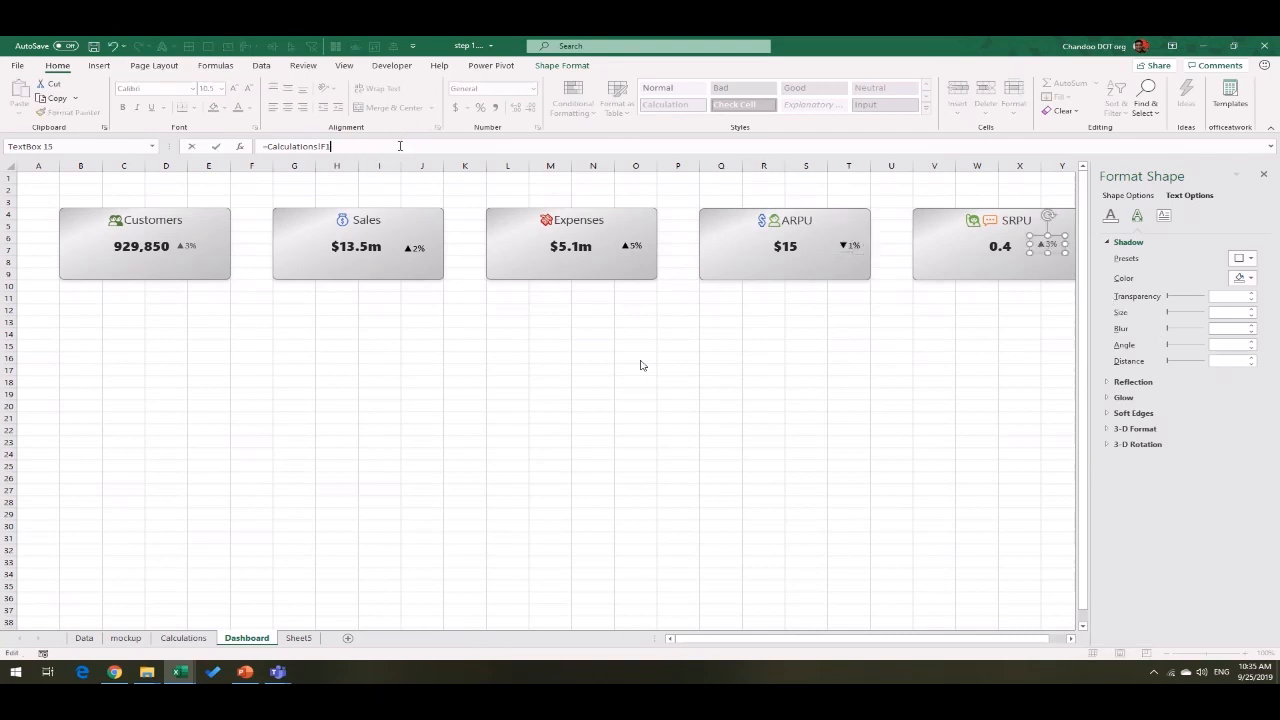
pyautogui.press('Return')
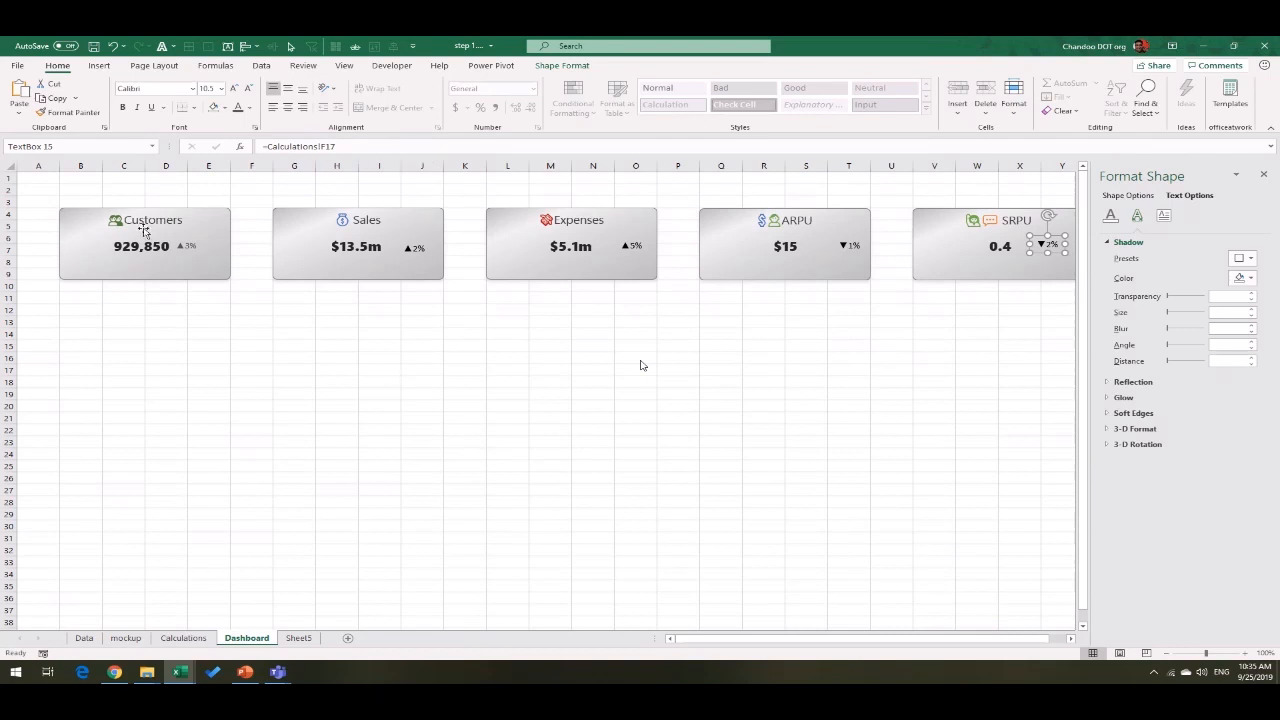
# Step: Copy the customers change indicator's formatting onto the other four indicators with Format Painter, and close the shape formatting pane
pyautogui.click(179, 237)
pyautogui.doubleClick(68, 113)
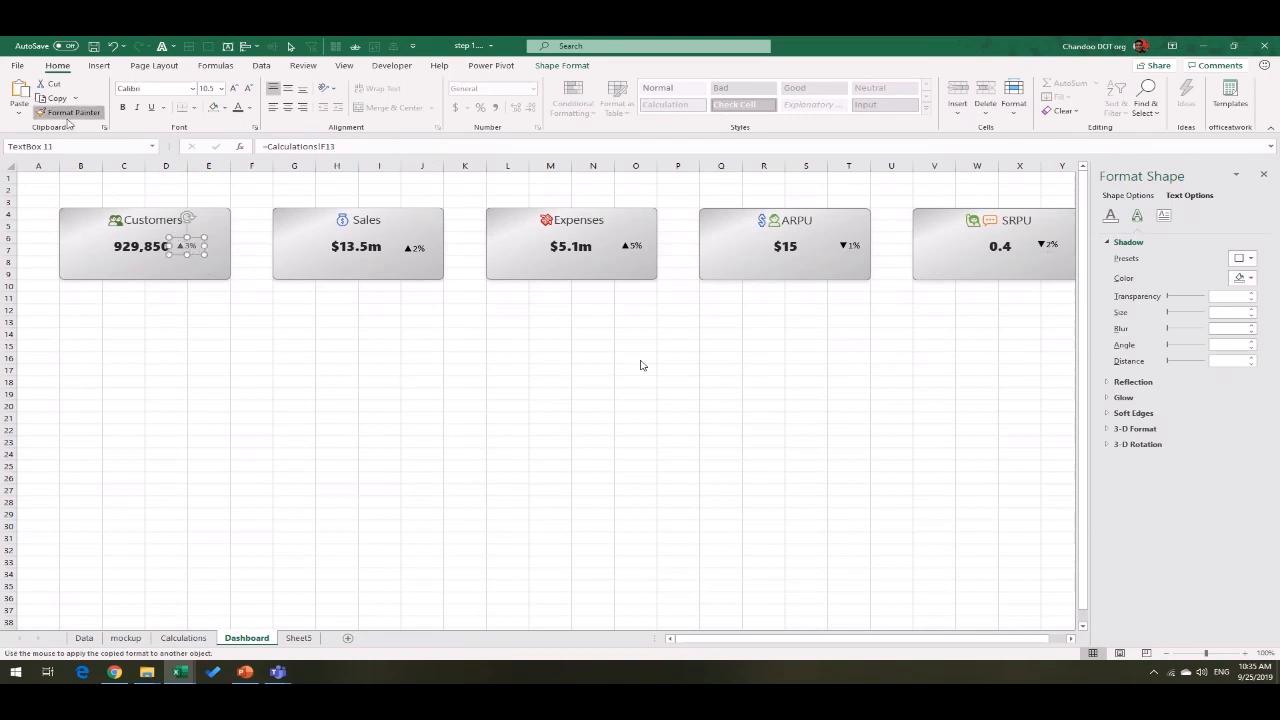
pyautogui.click(418, 250)
pyautogui.click(634, 248)
pyautogui.click(848, 247)
pyautogui.click(1074, 247)
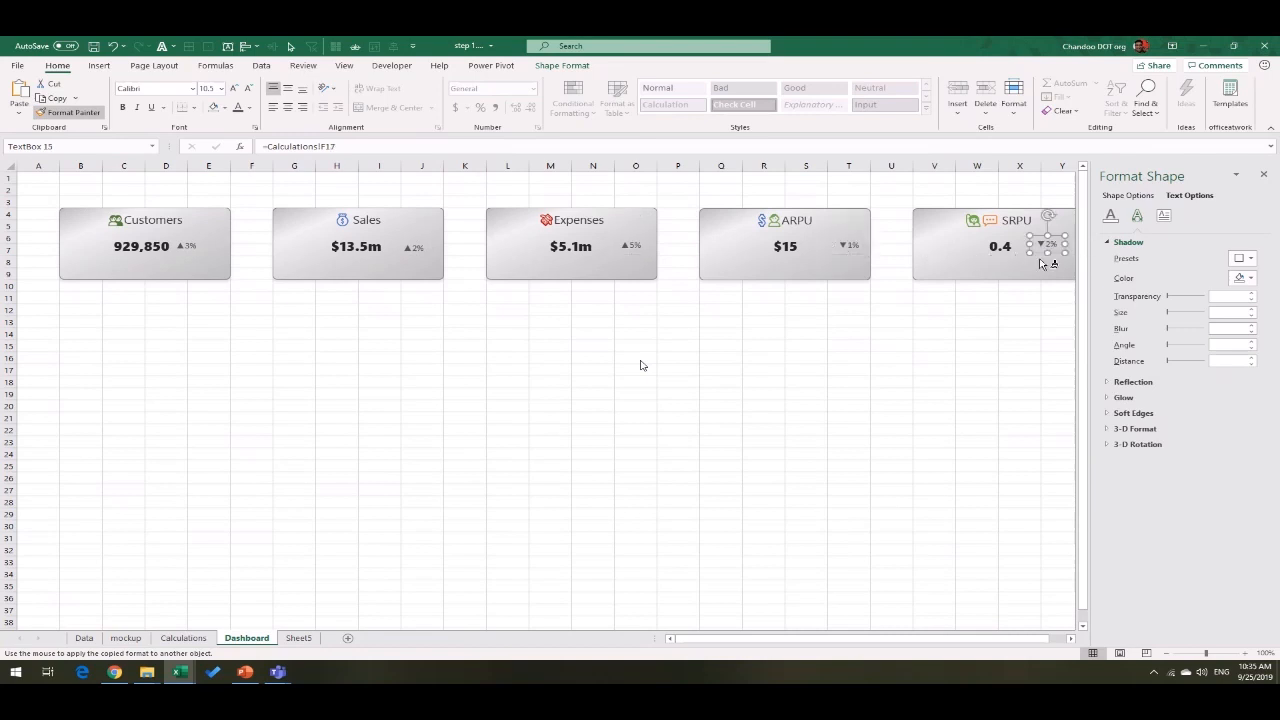
pyautogui.click(840, 405)
pyautogui.click(1262, 175)
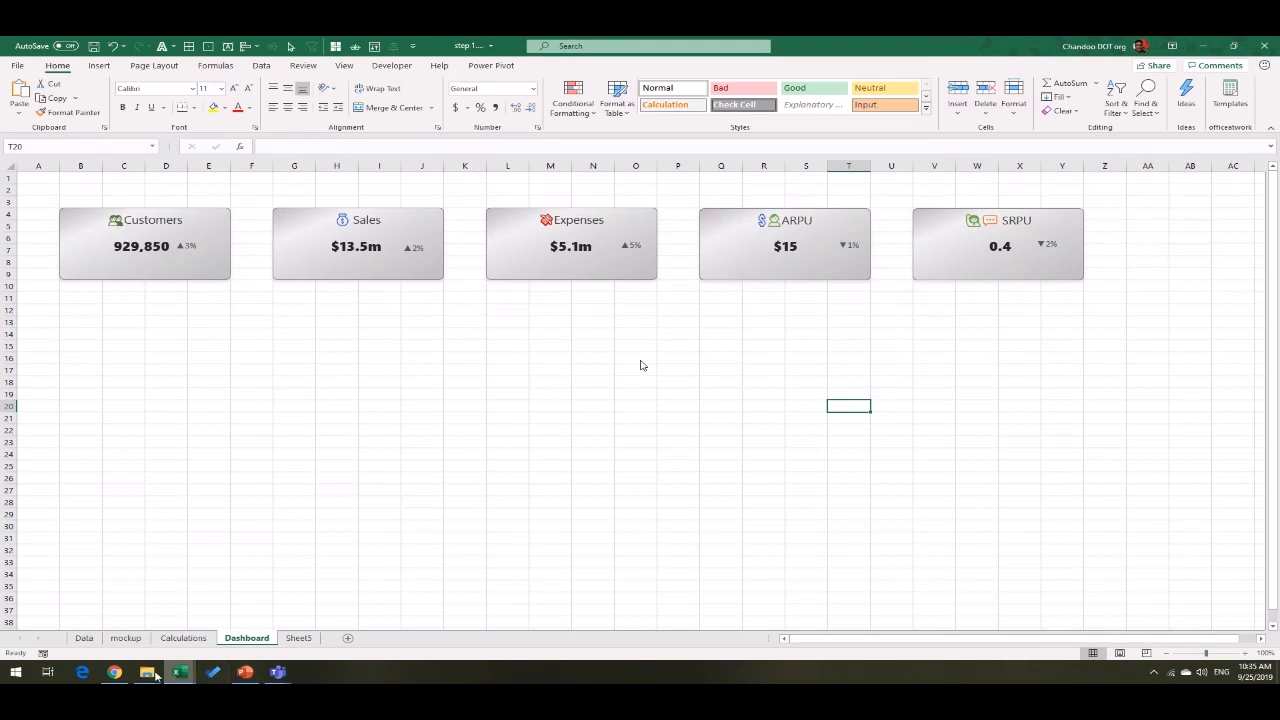
# Step: Examine the Business Summary cards on the Dashboard sheet of final dashboard.xlsx, and return to the working workbook
pyautogui.moveTo(180, 672)
pyautogui.click(116, 630)
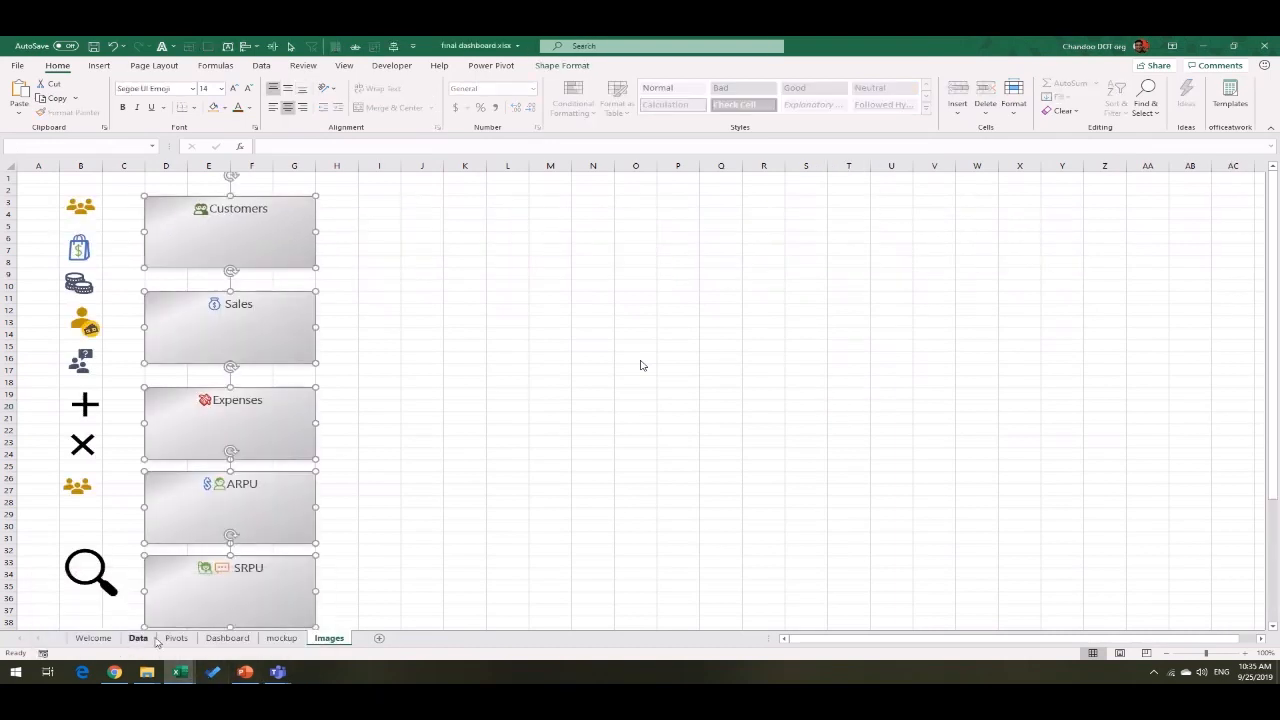
pyautogui.click(223, 638)
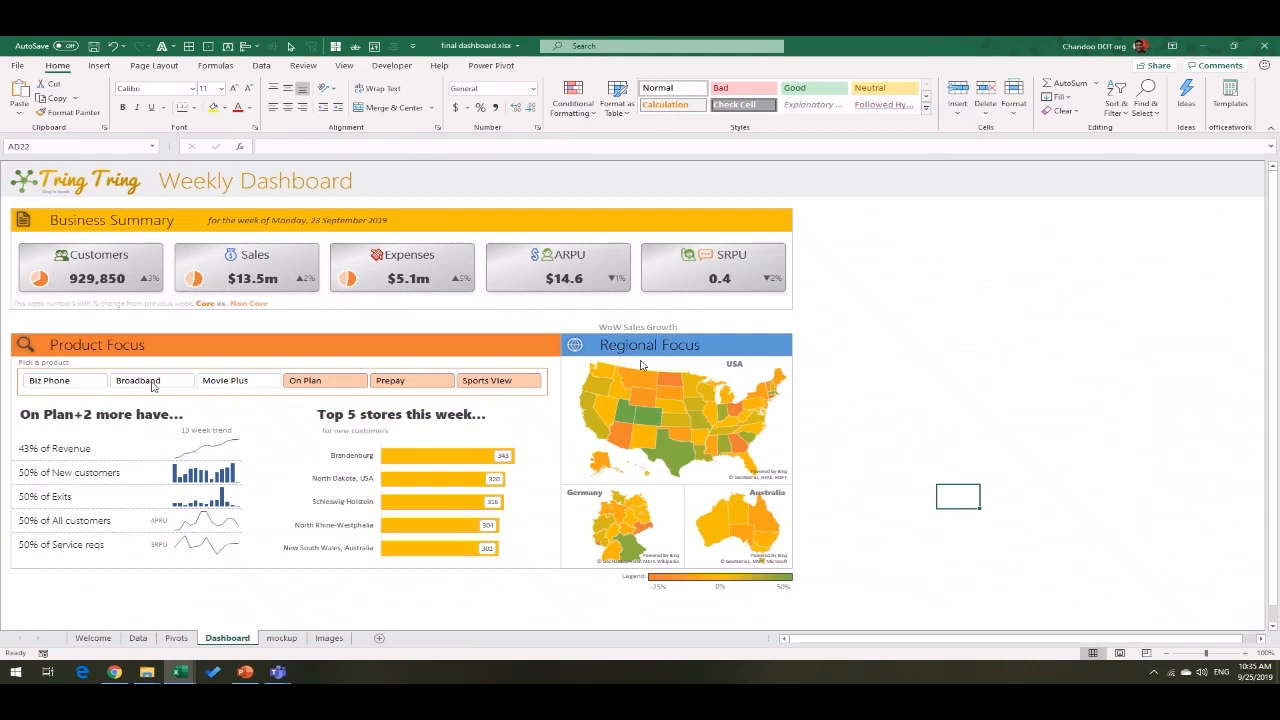
pyautogui.click(272, 636)
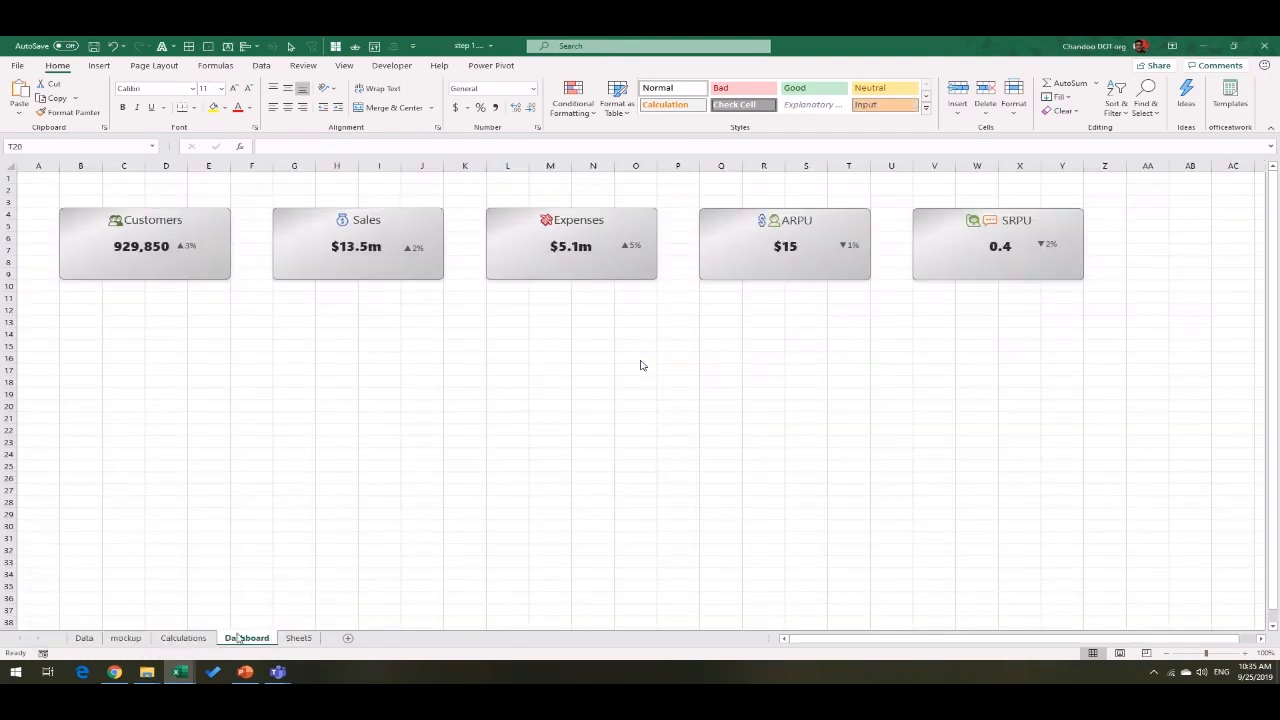
# Step: Move the Week slicer on the Calculations sheet to column G, next to the existing tables
pyautogui.click(183, 638)
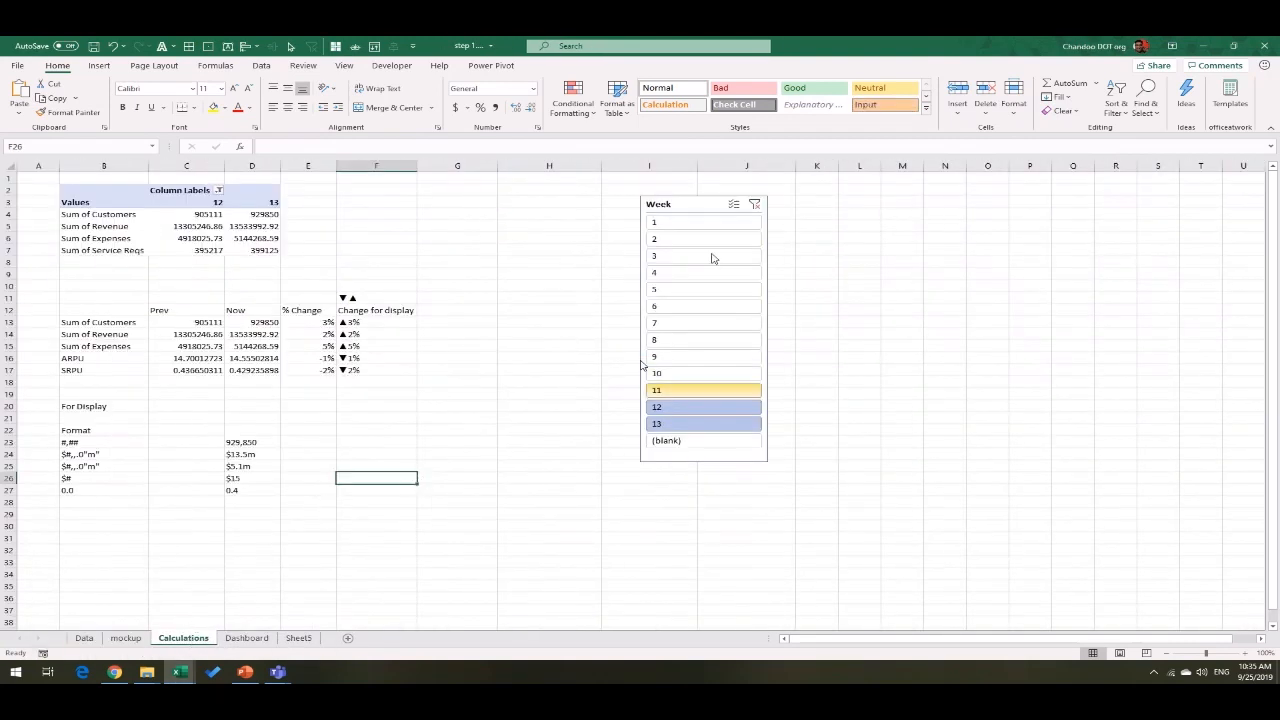
pyautogui.moveTo(698, 210); pyautogui.dragTo(472, 197)
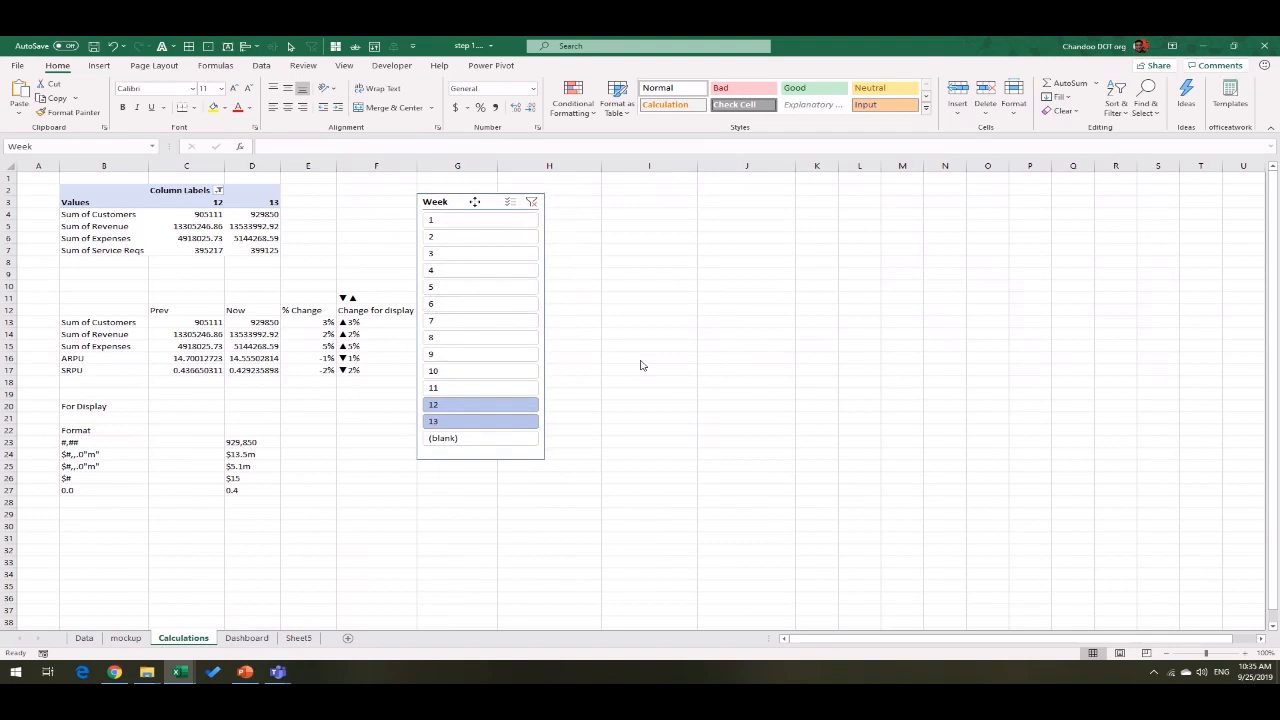
pyautogui.click(646, 213)
# Step: Insert a PivotTable from the workbook's Data Model at Calculations cell J2 and name it "core vs non core"
pyautogui.click(757, 189)
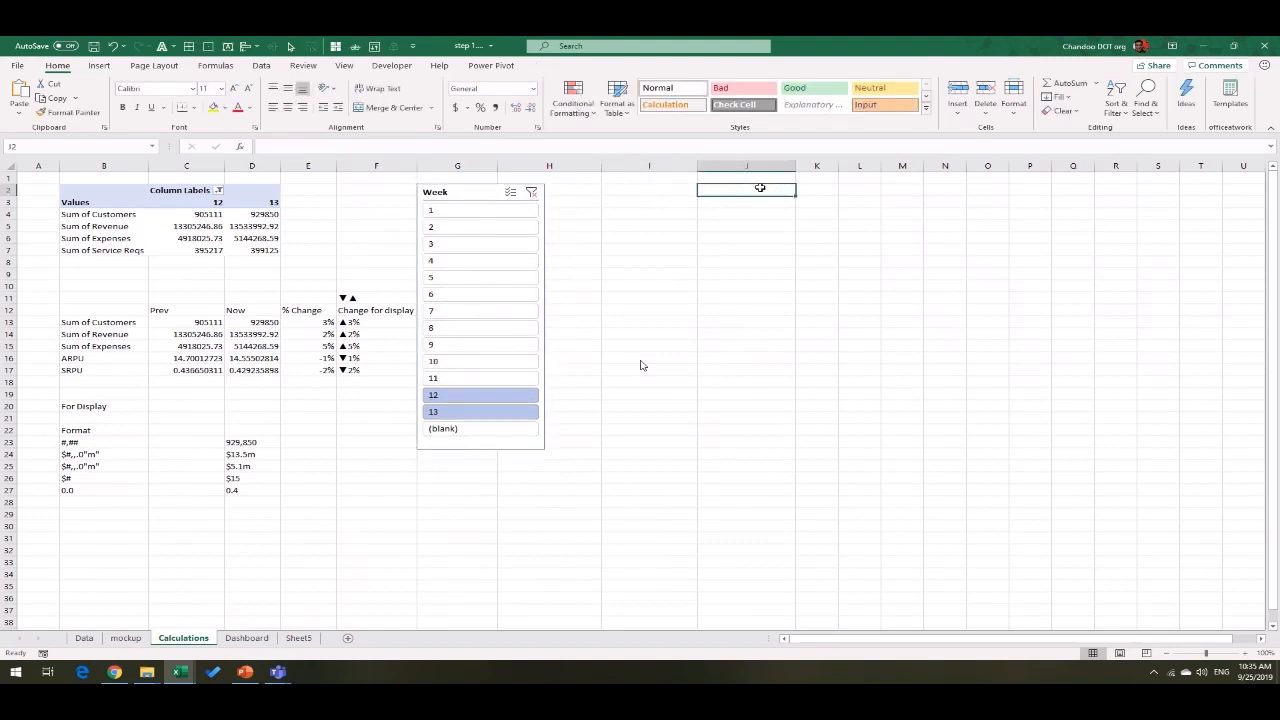
pyautogui.click(99, 65)
pyautogui.click(18, 94)
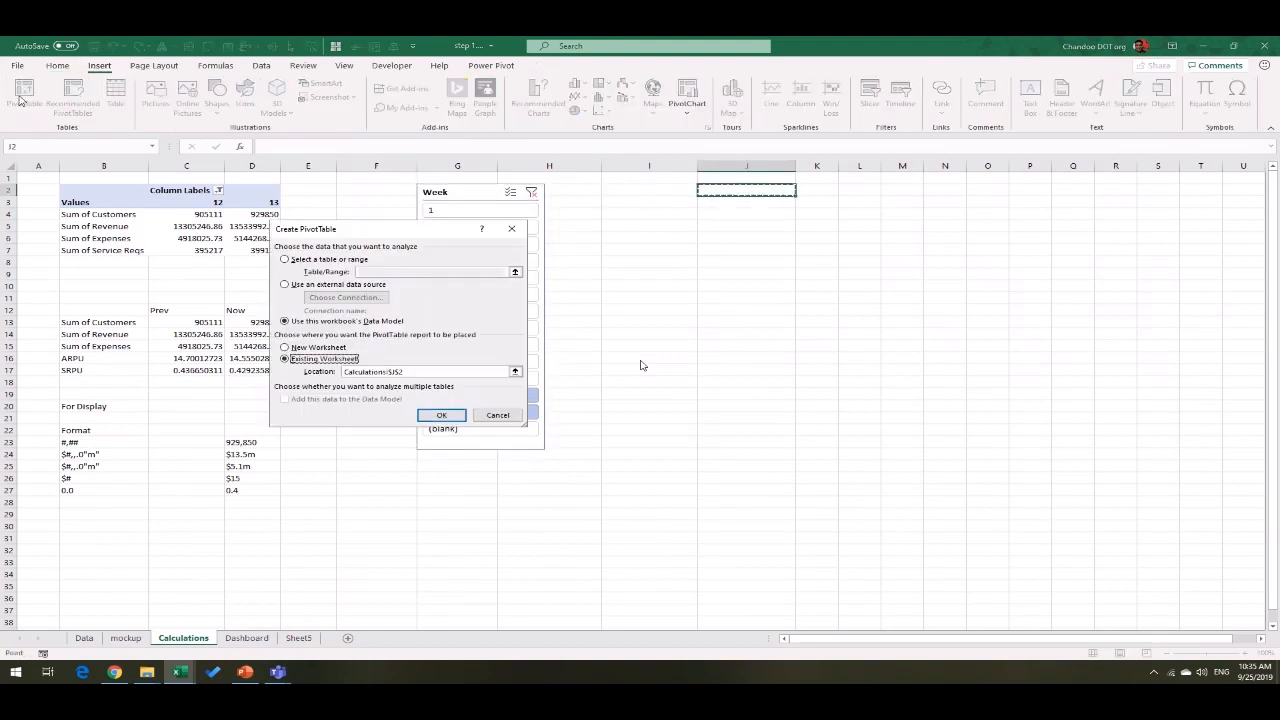
pyautogui.click(439, 418)
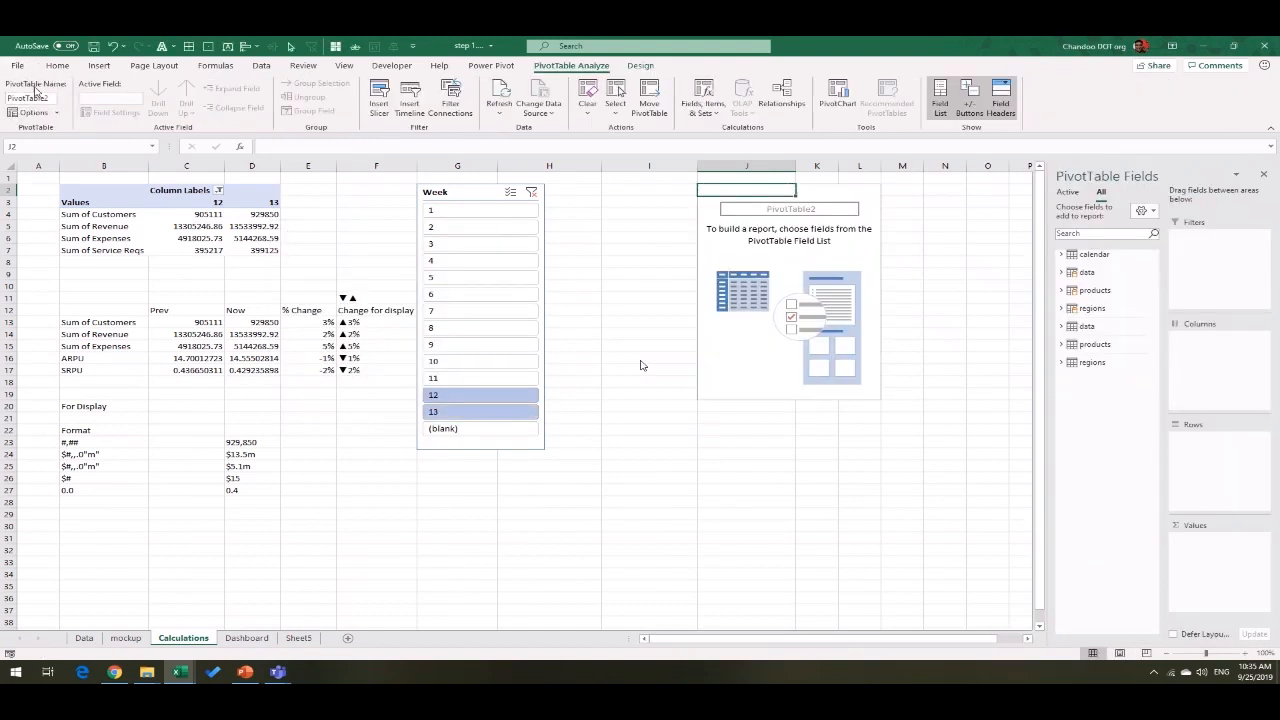
pyautogui.write('cone vs non core')
pyautogui.press('Return')
# Step: Add the calendar table's Week as a filter of the new PivotTable and set it to week 13
pyautogui.click(1061, 254)
pyautogui.moveTo(1111, 272); pyautogui.dragTo(1237, 272)
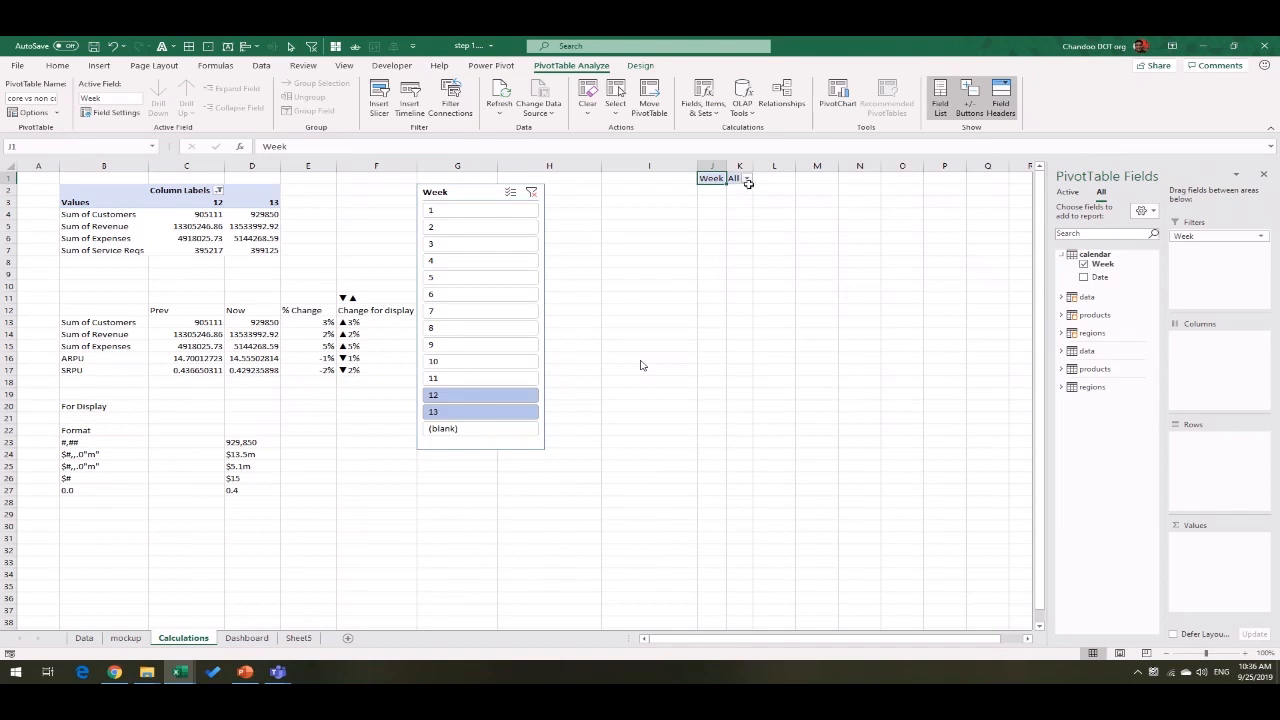
pyautogui.click(746, 179)
pyautogui.click(604, 208)
pyautogui.scroll(-2, 640, 270)
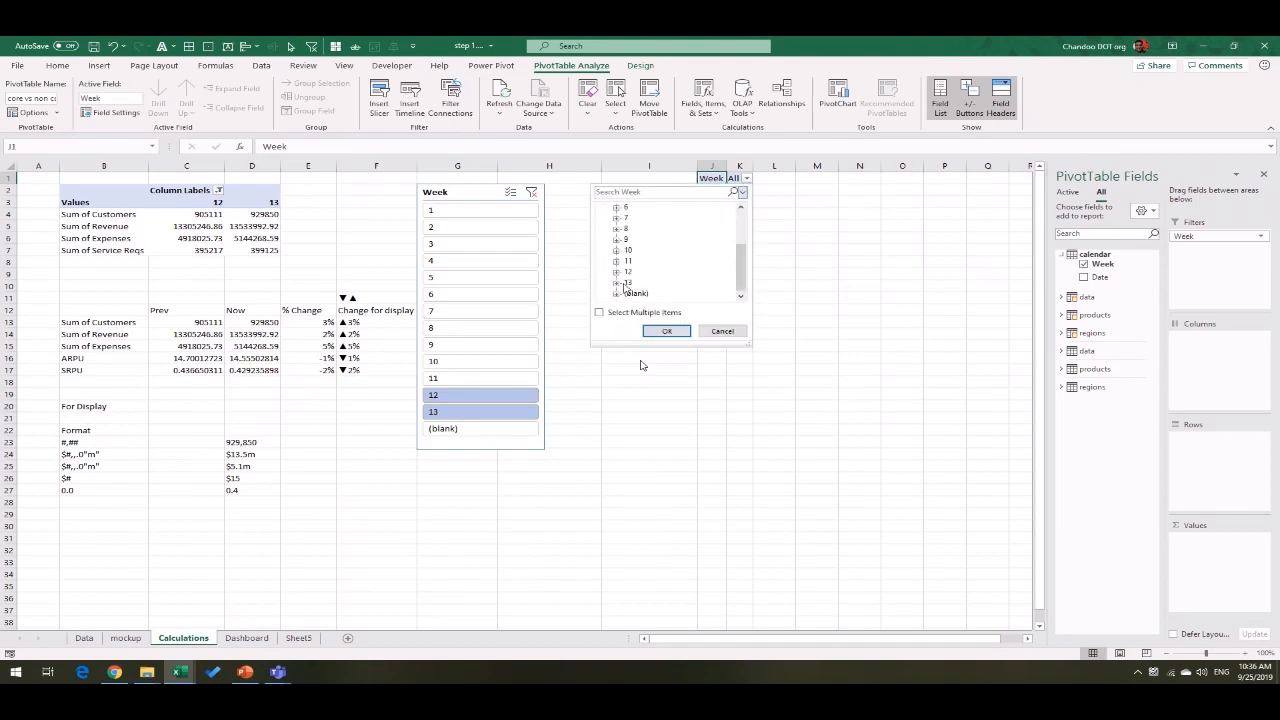
pyautogui.click(666, 331)
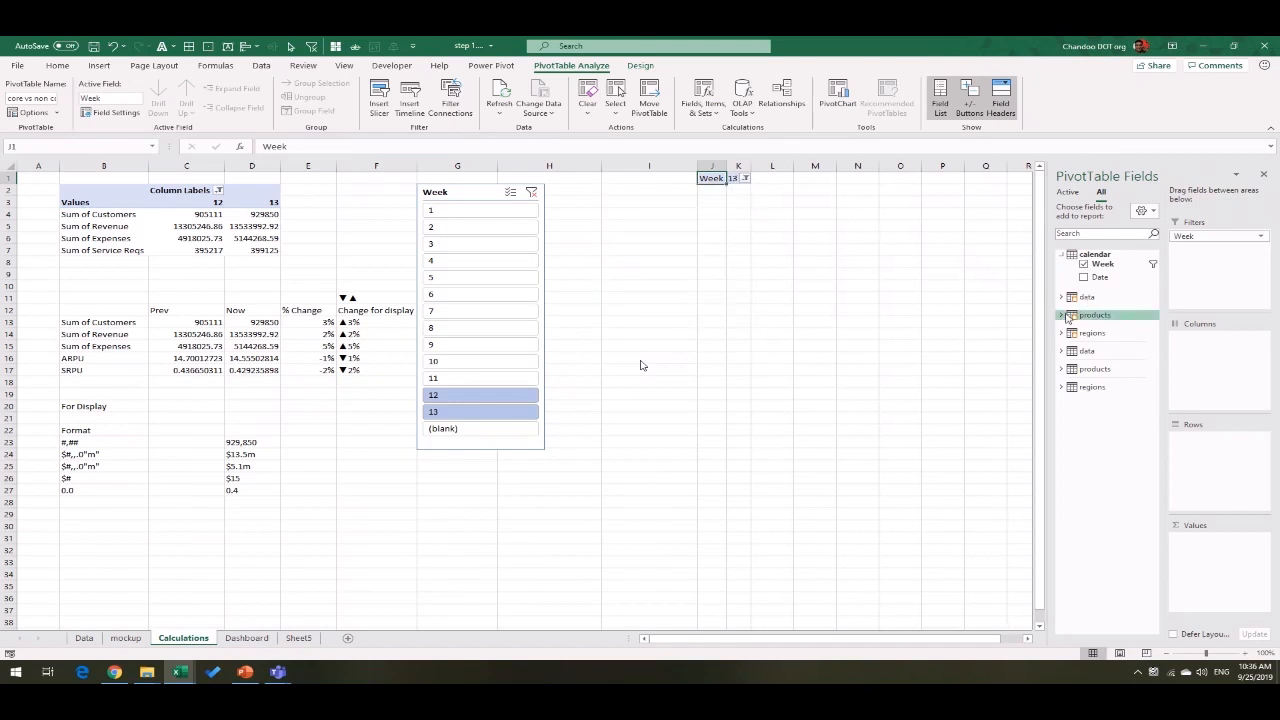
# Step: Lay out the PivotTable with product Category in columns and the sums of Customers, Revenue and Expenses stacked as rows
pyautogui.click(1062, 316)
pyautogui.moveTo(1109, 351); pyautogui.dragTo(1208, 374)
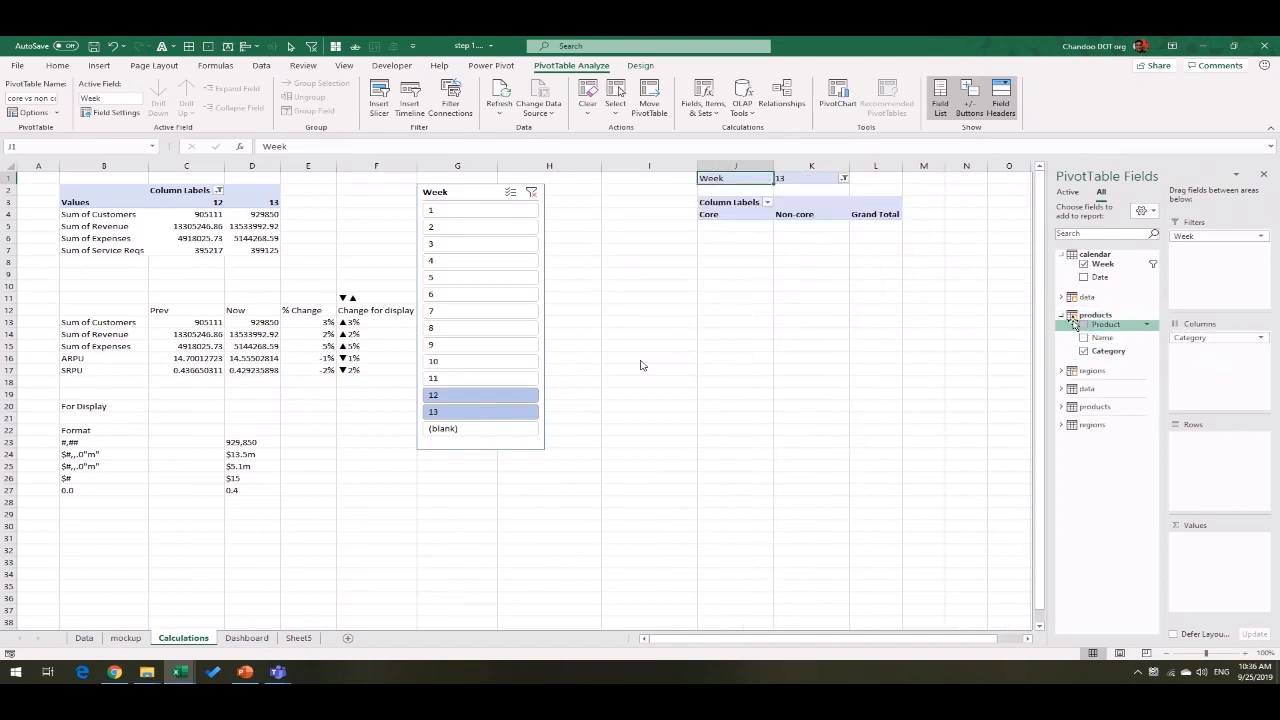
pyautogui.click(1062, 298)
pyautogui.moveTo(1110, 346); pyautogui.dragTo(1220, 562)
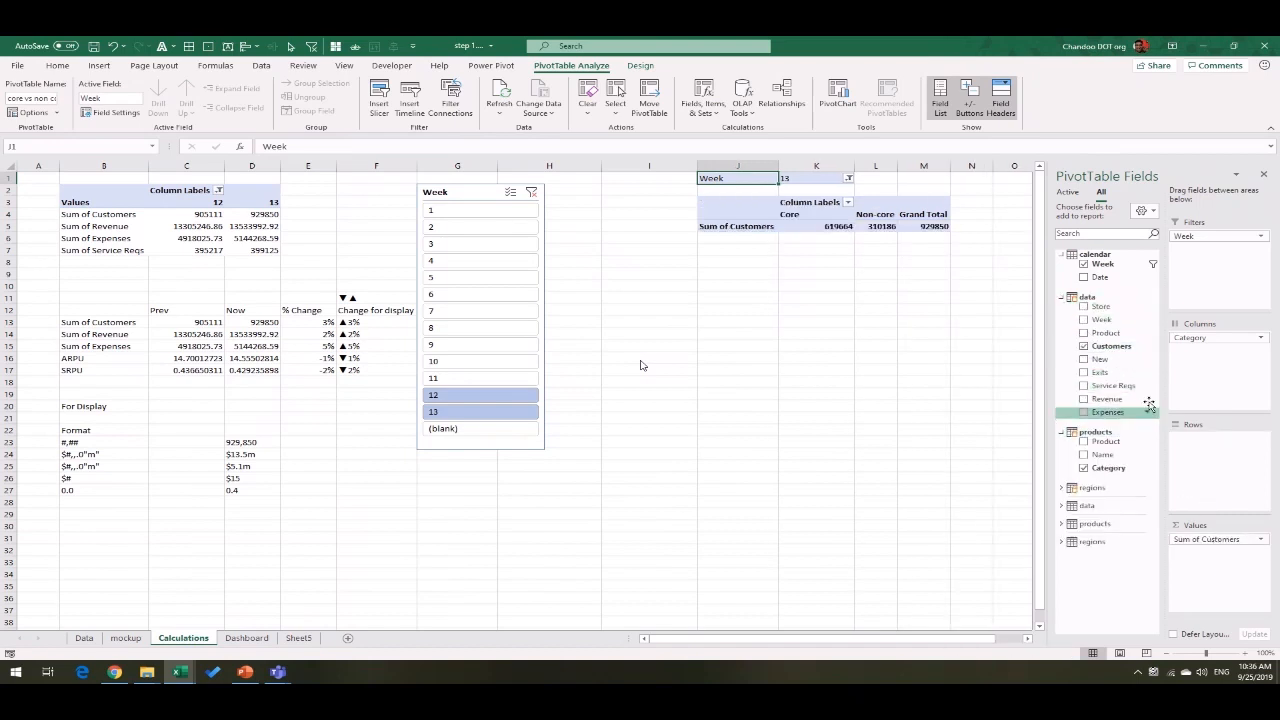
pyautogui.moveTo(1105, 385); pyautogui.dragTo(1230, 582)
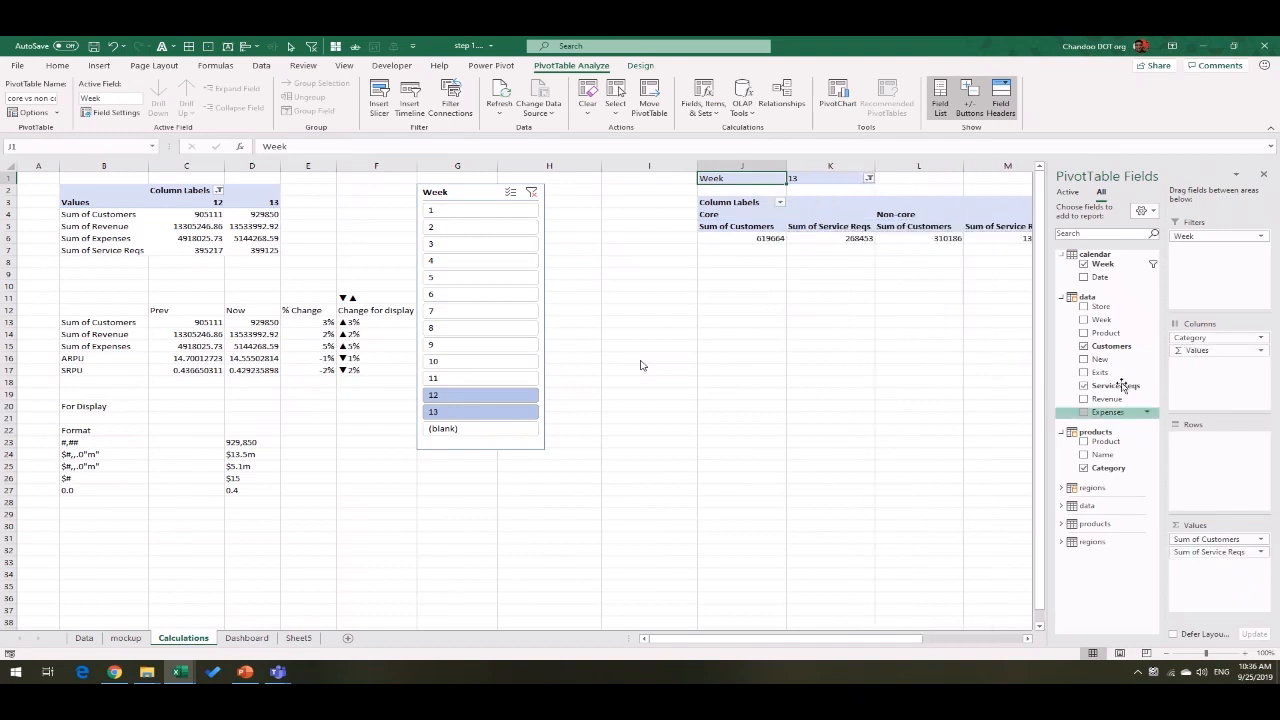
pyautogui.moveTo(1126, 399); pyautogui.dragTo(1220, 572)
pyautogui.moveTo(1113, 416); pyautogui.dragTo(801, 464)
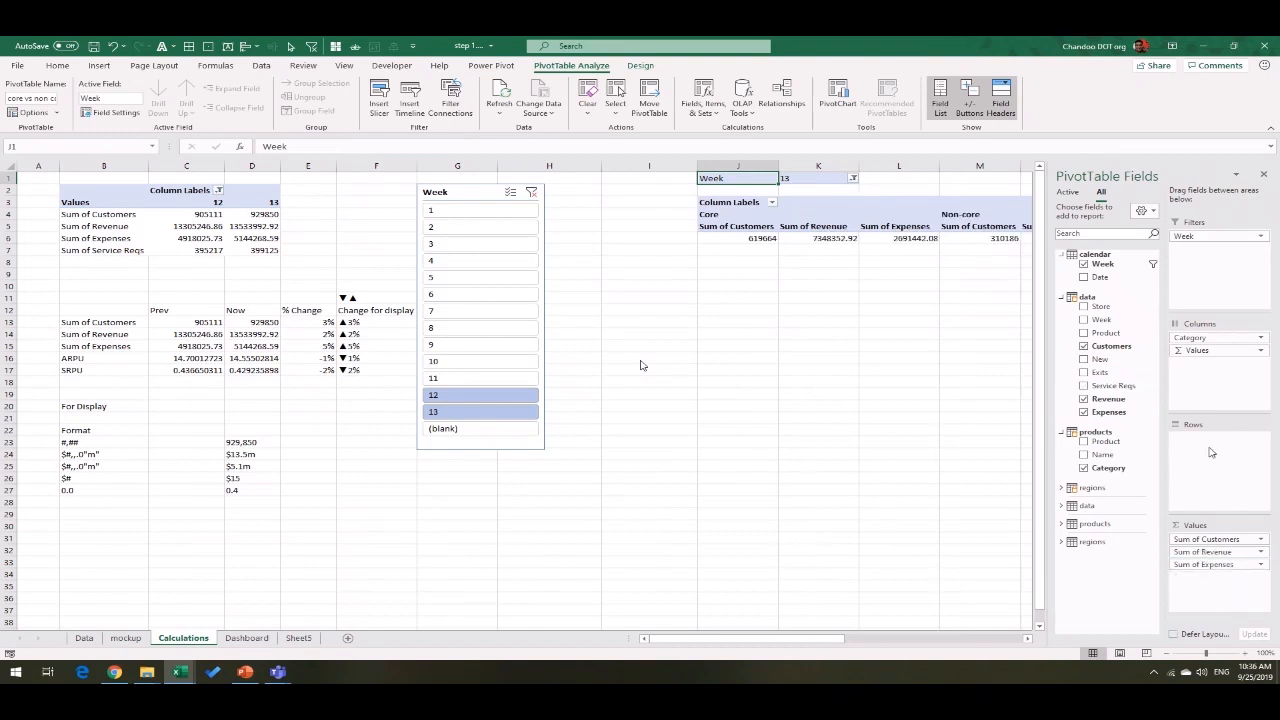
pyautogui.moveTo(1197, 351); pyautogui.dragTo(1195, 452)
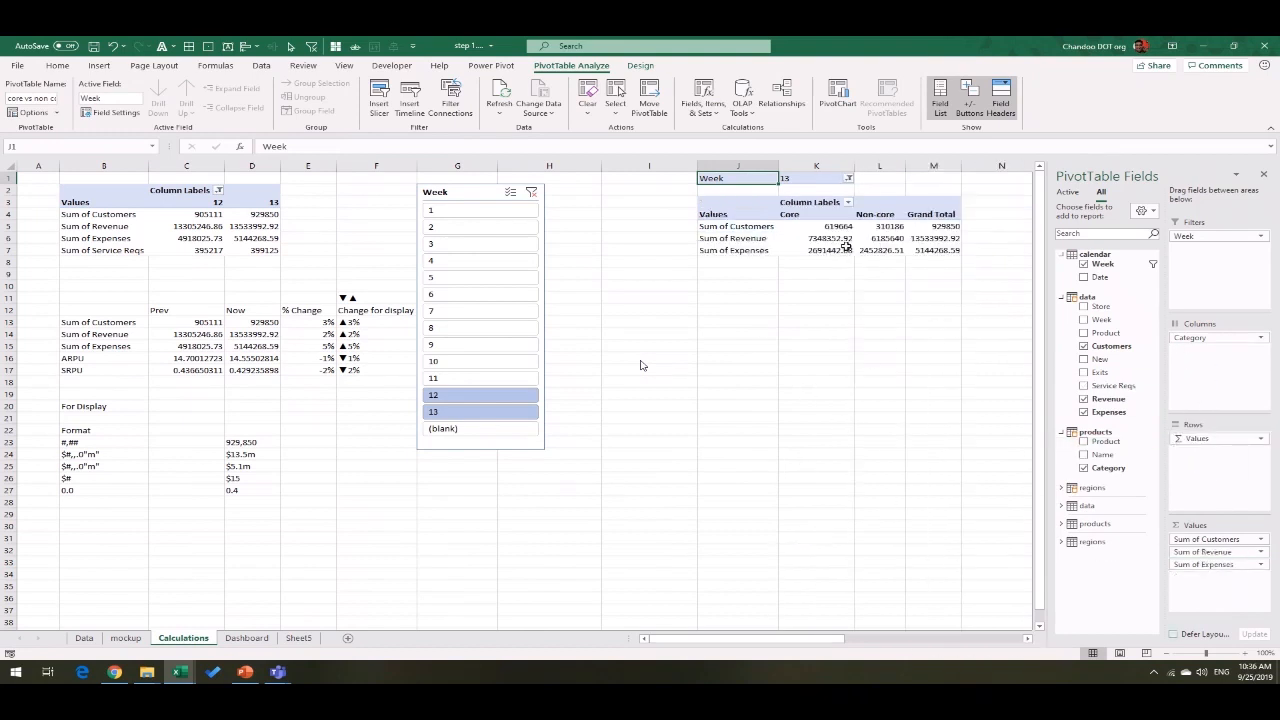
# Step: Turn off the grand totals of the core vs non core PivotTable
pyautogui.click(934, 226)
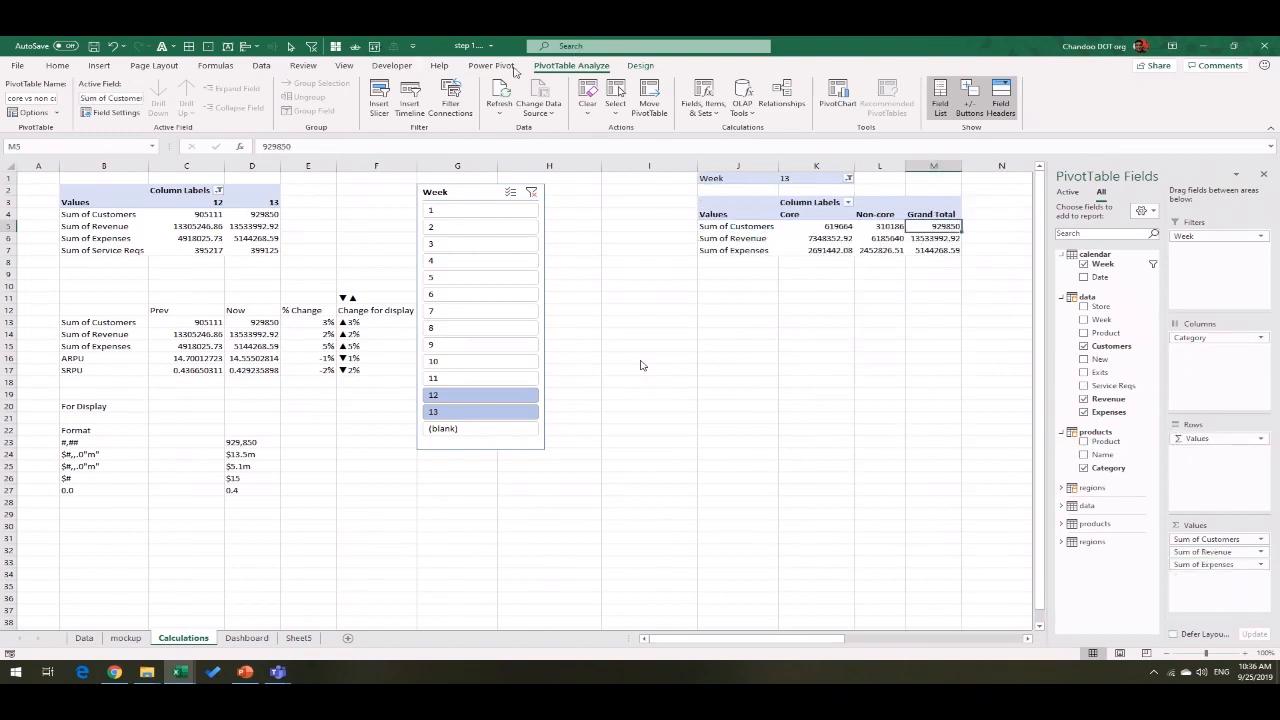
pyautogui.click(640, 65)
pyautogui.click(62, 100)
pyautogui.click(100, 138)
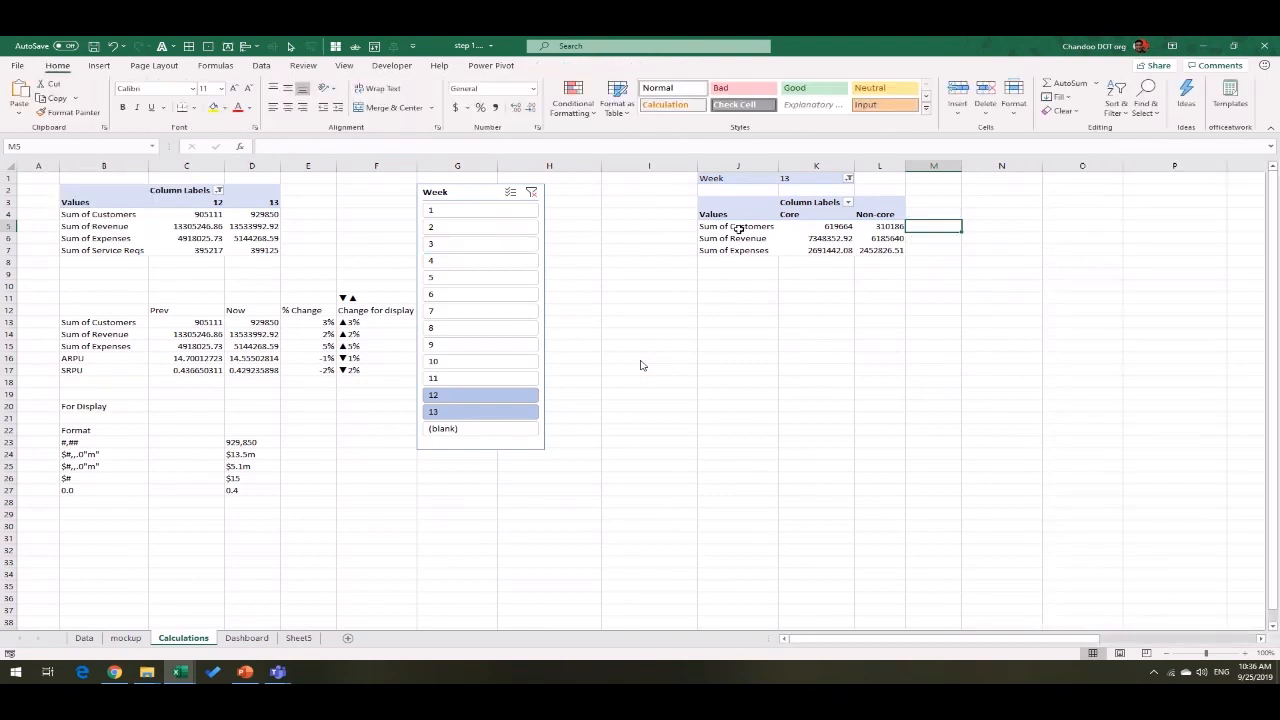
# Step: Copy the PivotTable's Customers, Revenue and Expenses rows and paste them as links starting at cell J14
pyautogui.moveTo(737, 228); pyautogui.dragTo(886, 250)
pyautogui.hotkey('ctrl', 'c')
pyautogui.click(741, 332)
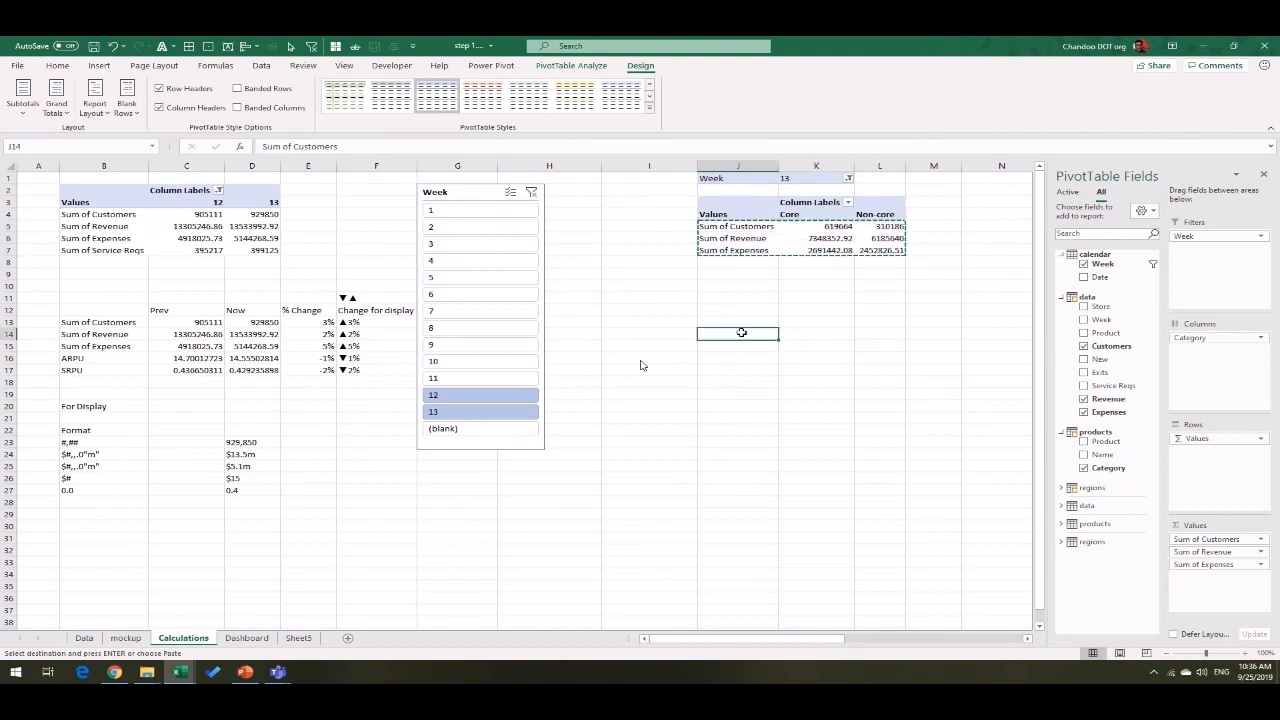
pyautogui.rightClick(741, 332)
pyautogui.click(862, 393)
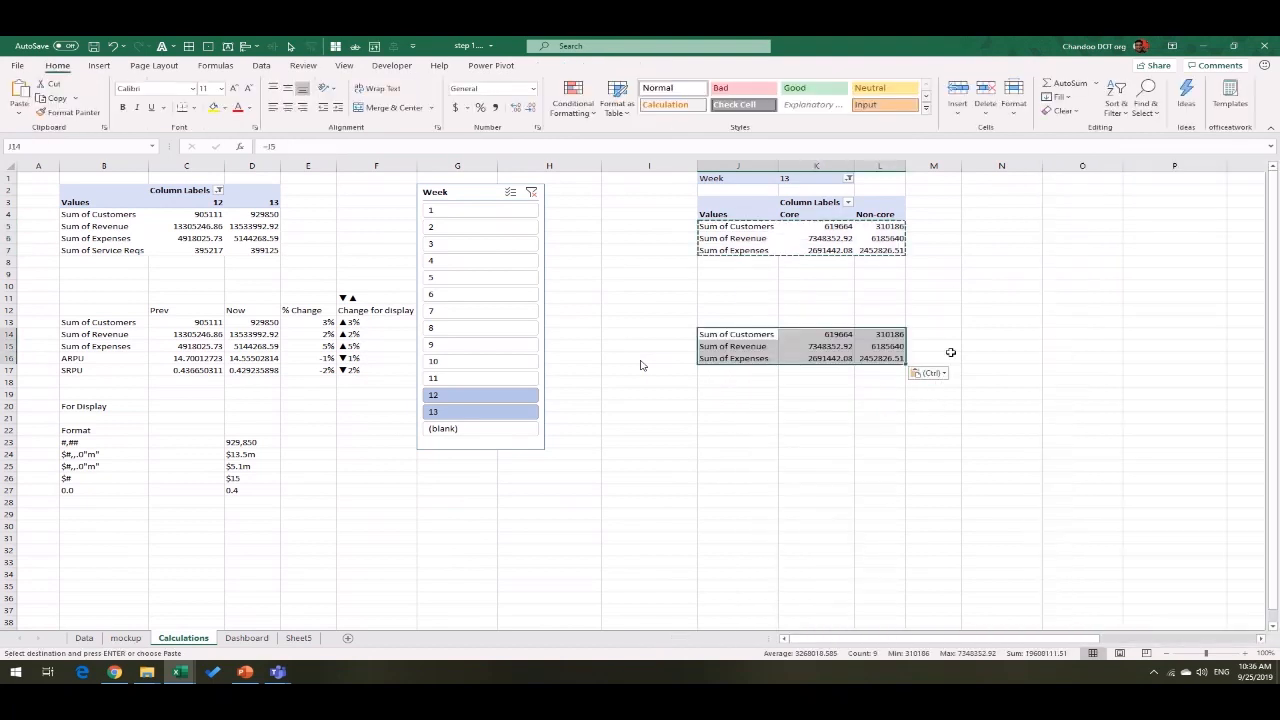
# Step: Enter the column headings Core and Non-Core in K13 and L13 above the linked figures
pyautogui.click(828, 320)
pyautogui.write('Core')
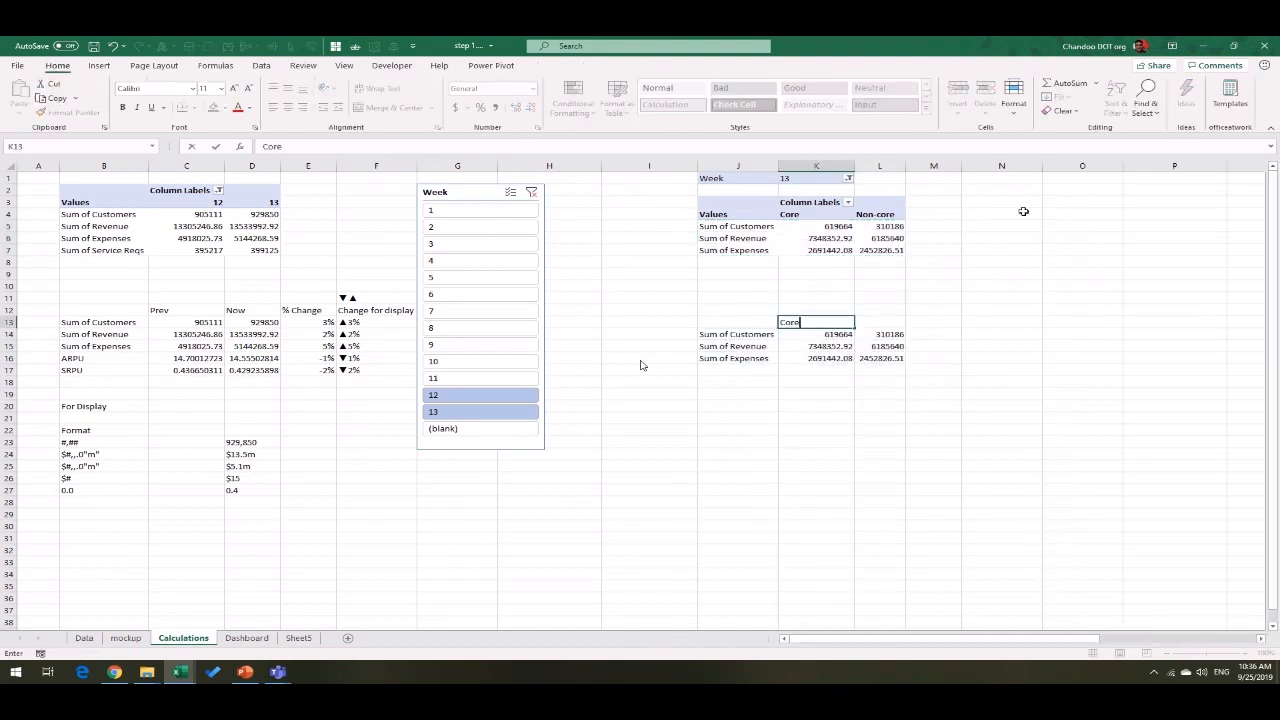
pyautogui.press('Tab')
pyautogui.write('Non-Core')
pyautogui.press('Return')
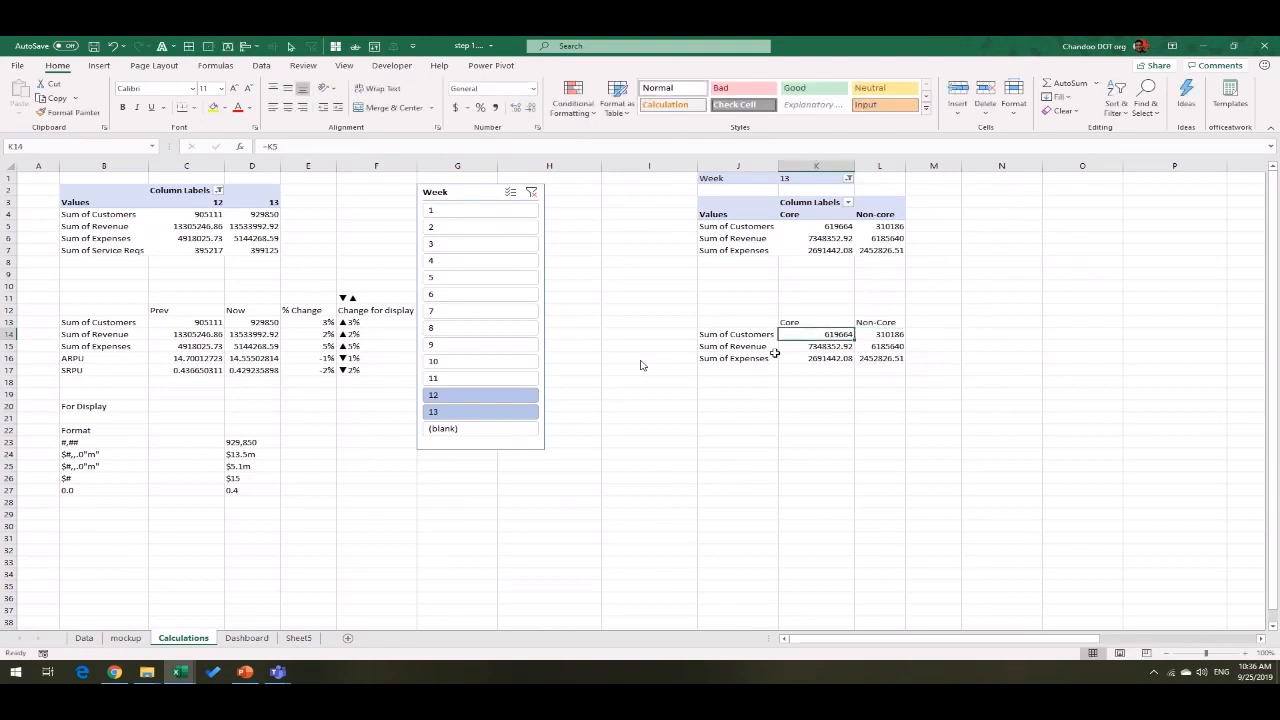
# Step: Insert a 2-D pie chart of the Customers row with its headings (J13:L14) and place it beside the linked table
pyautogui.moveTo(744, 328); pyautogui.dragTo(876, 336)
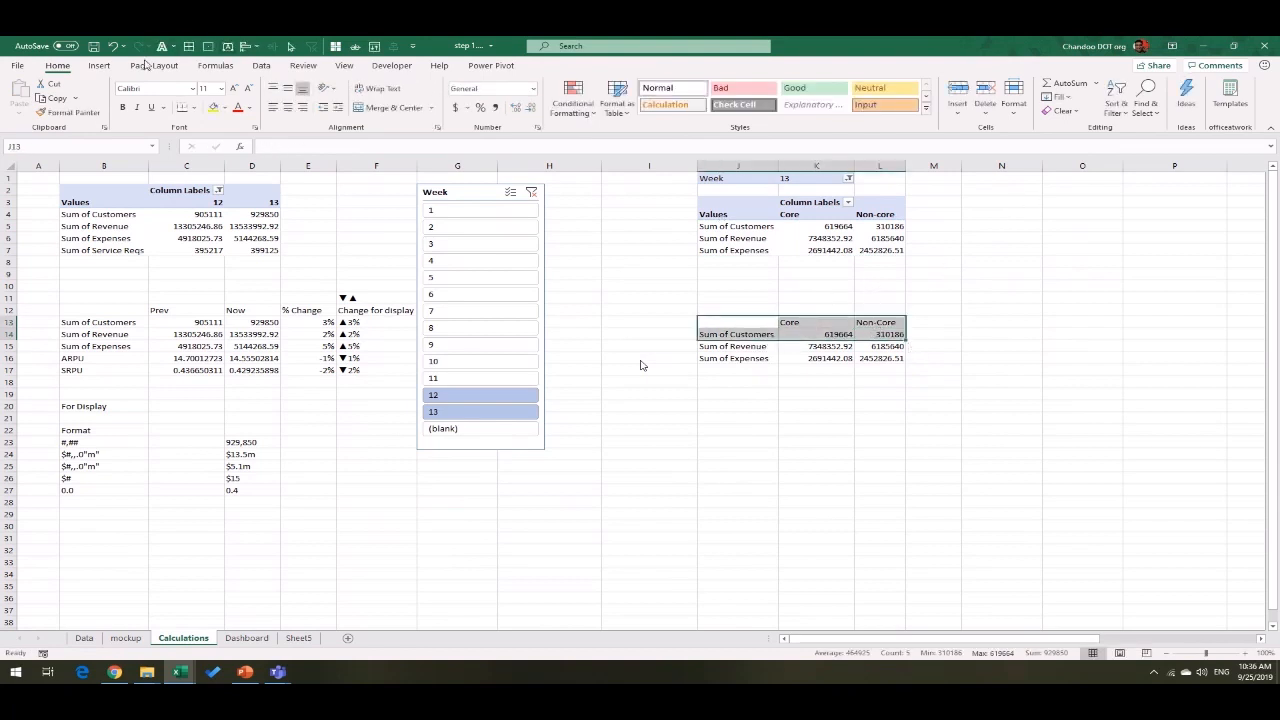
pyautogui.click(100, 65)
pyautogui.click(577, 110)
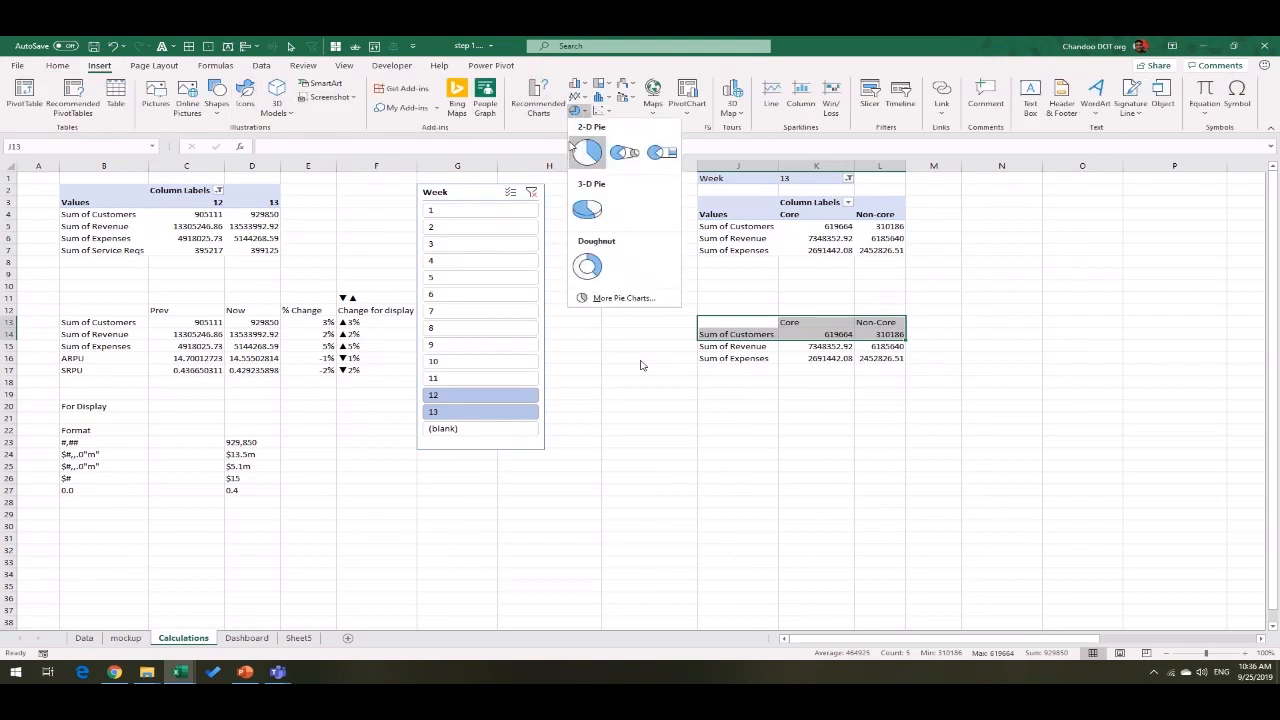
pyautogui.click(587, 150)
pyautogui.moveTo(777, 380); pyautogui.dragTo(1243, 375)
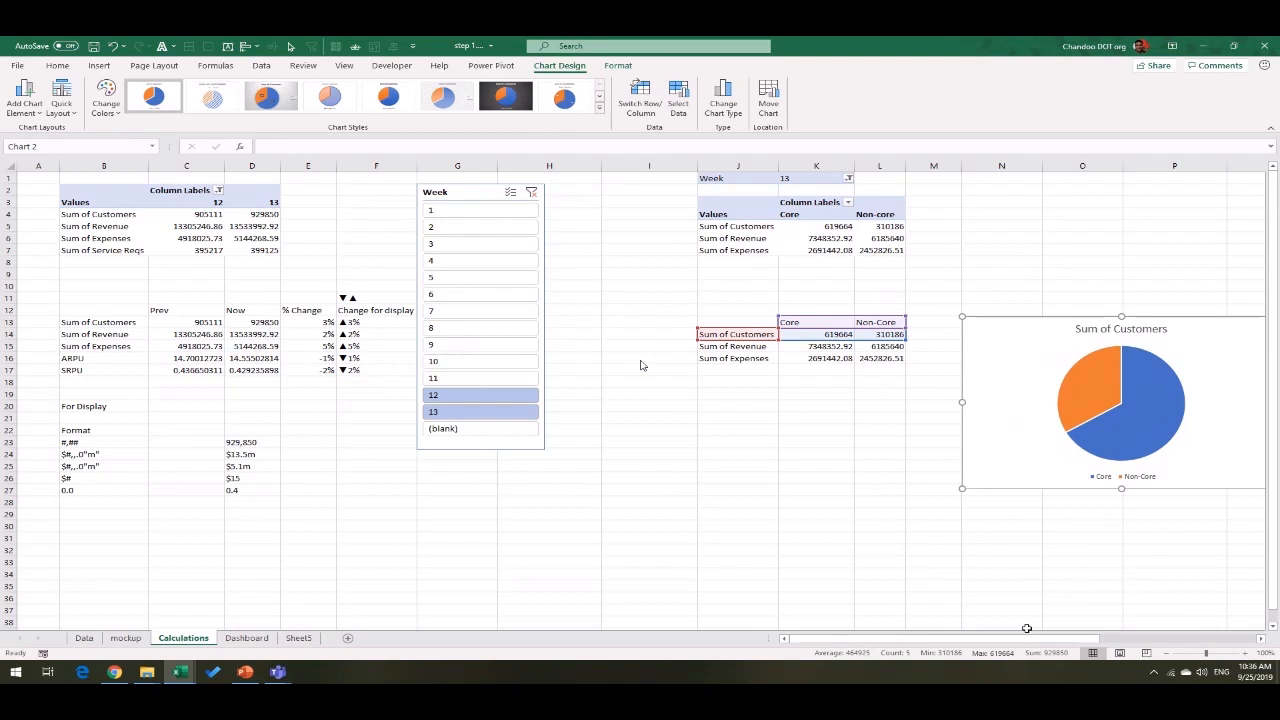
# Step: Remove the legend and title from the Customers pie chart and shrink the chart to about half its width
pyautogui.hscroll(3, 1042, 643)
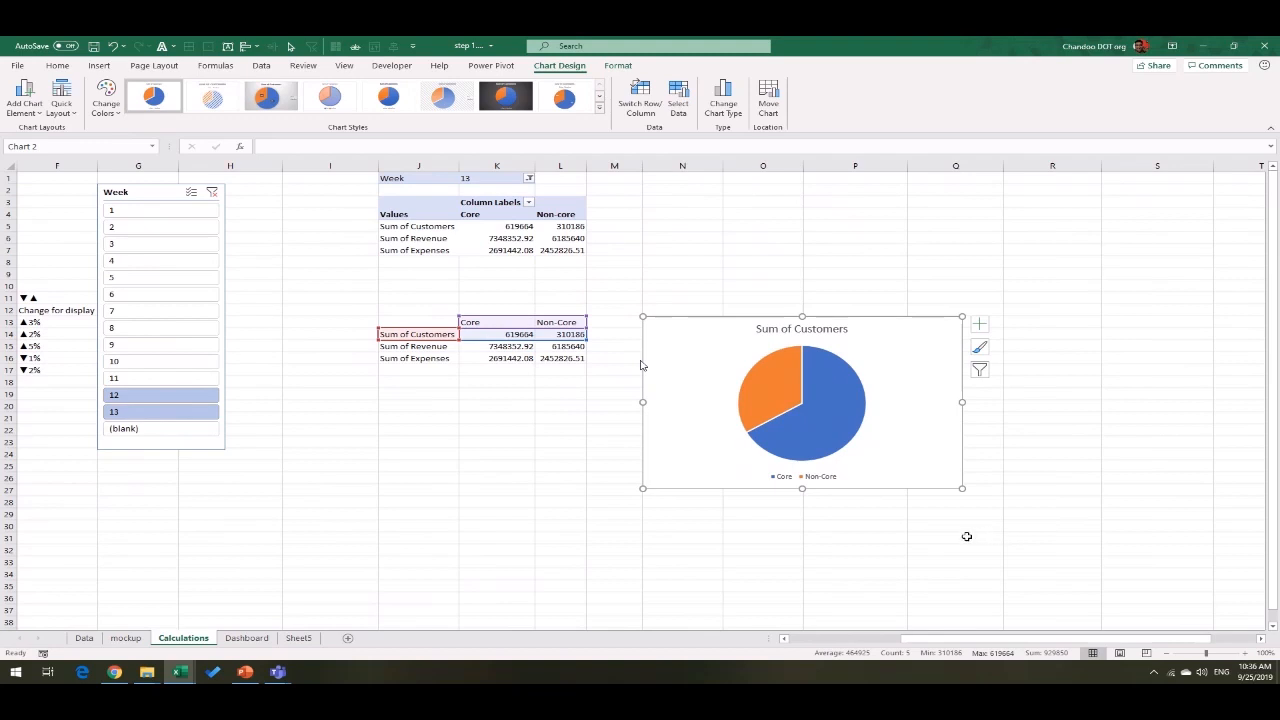
pyautogui.click(825, 477)
pyautogui.press('Delete')
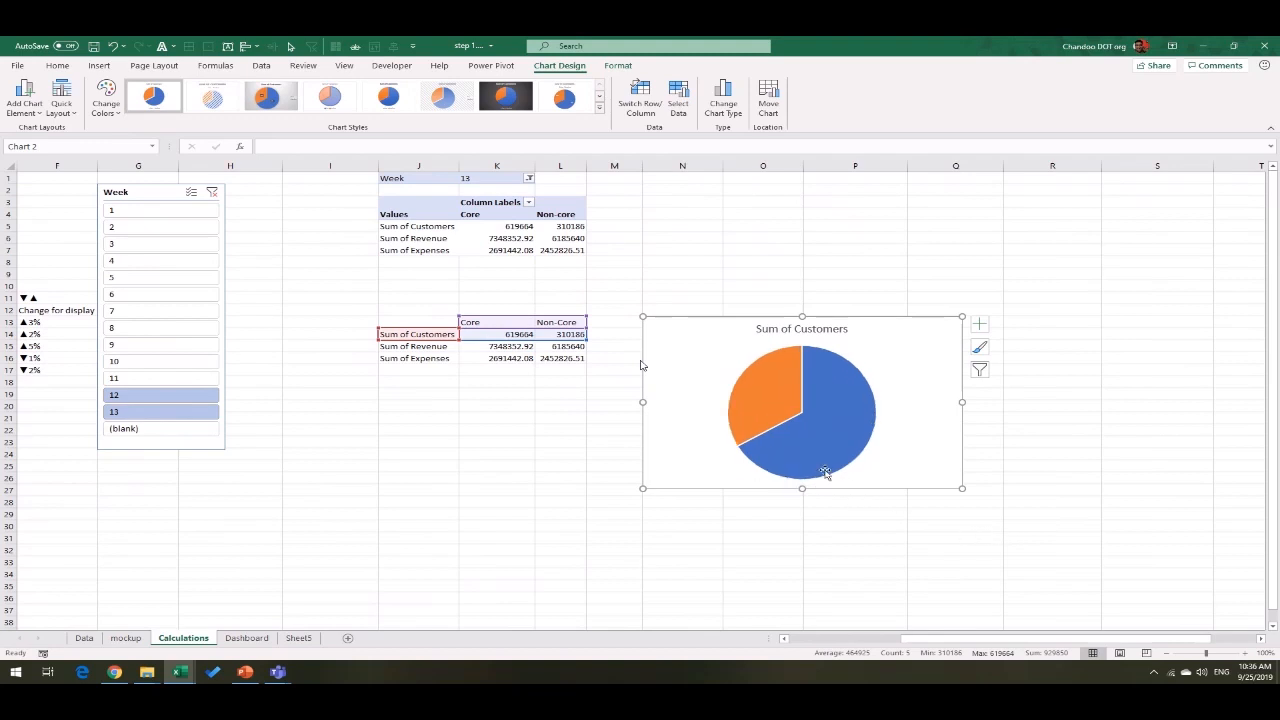
pyautogui.click(814, 333)
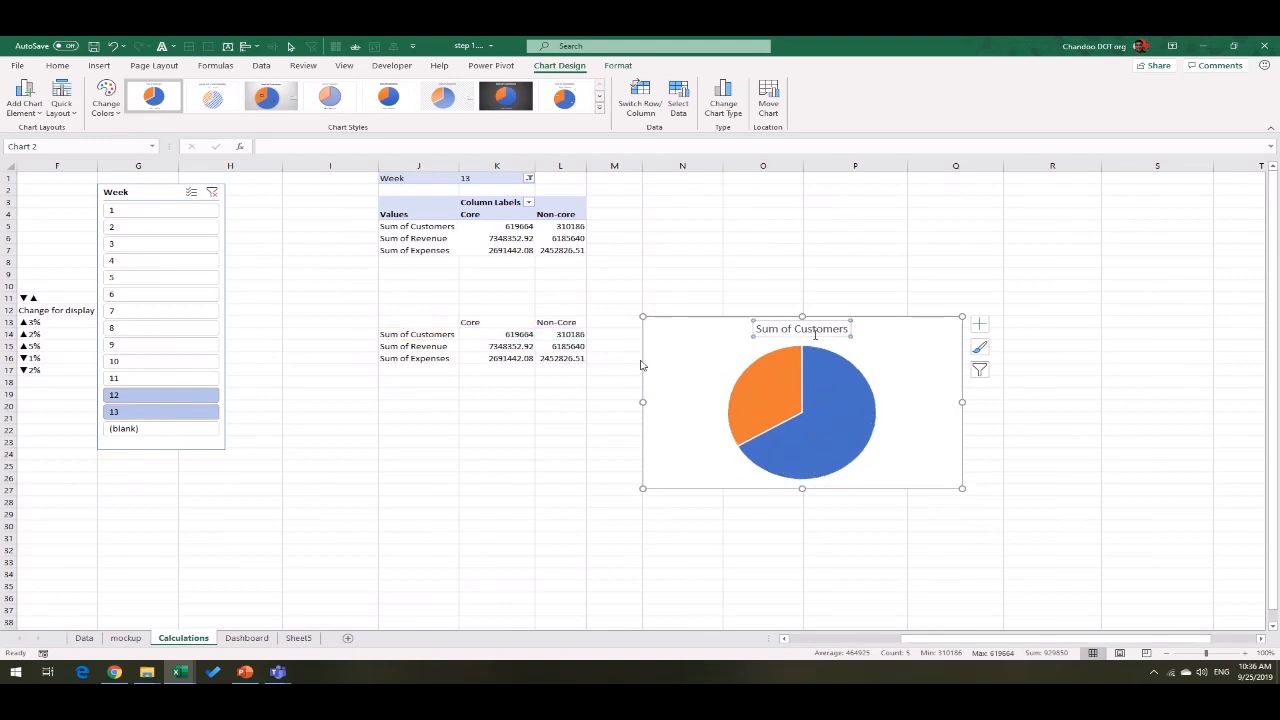
pyautogui.press('Delete')
pyautogui.moveTo(962, 489)
pyautogui.mouseDown()
pyautogui.moveTo(817, 486)
pyautogui.moveTo(783, 436)
pyautogui.mouseUp()
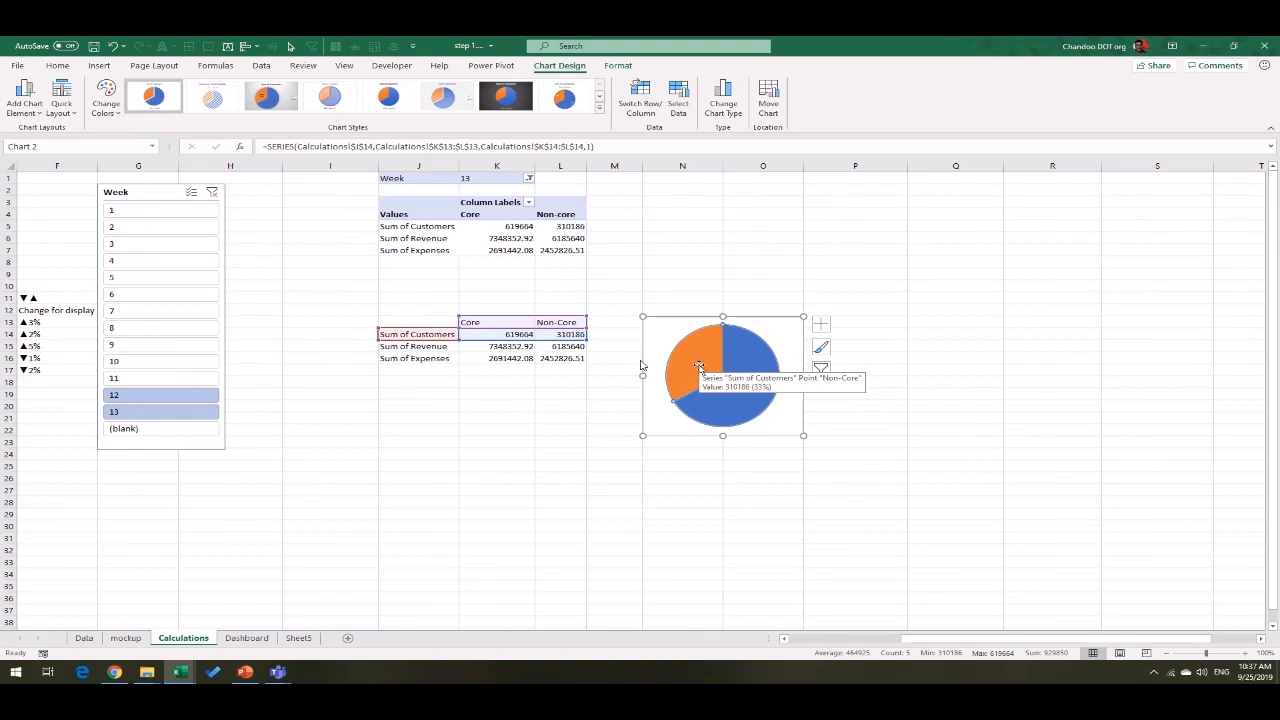
# Step: Recolour the Customers pie, filling the Non-Core slice with light orange and the Core slice with solid orange
pyautogui.moveTo(688, 360)
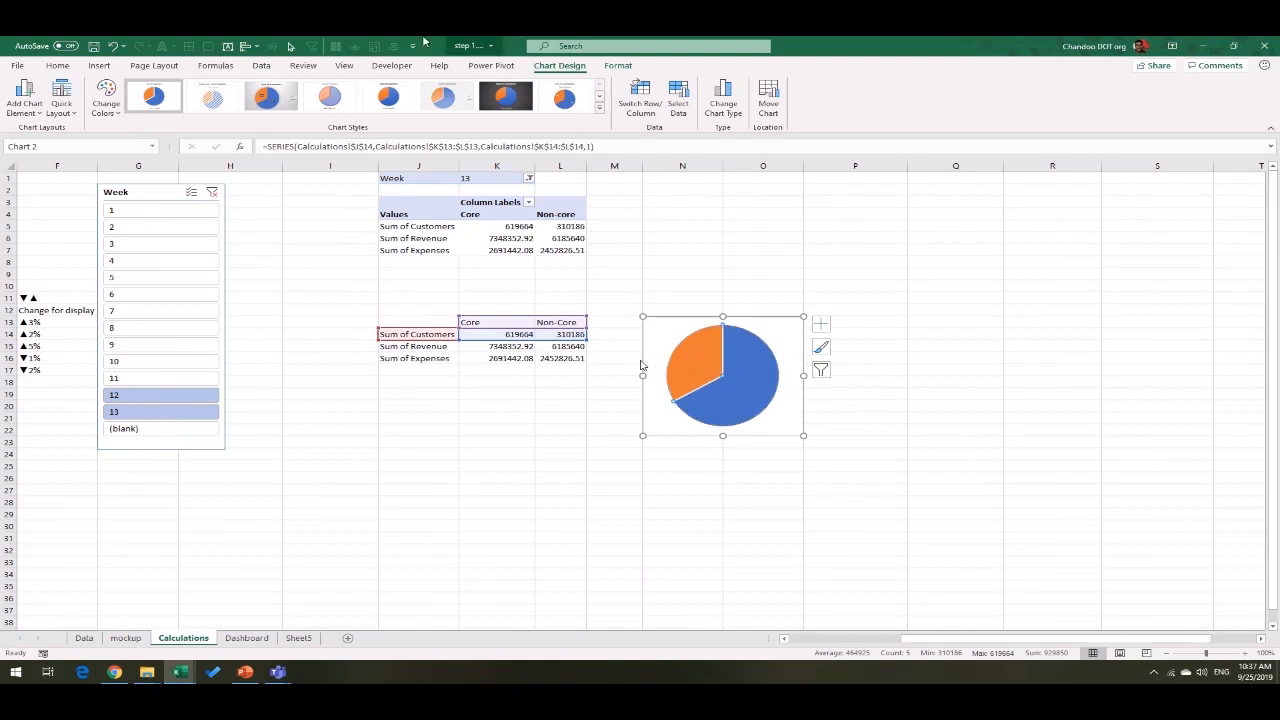
pyautogui.click(618, 65)
pyautogui.click(530, 83)
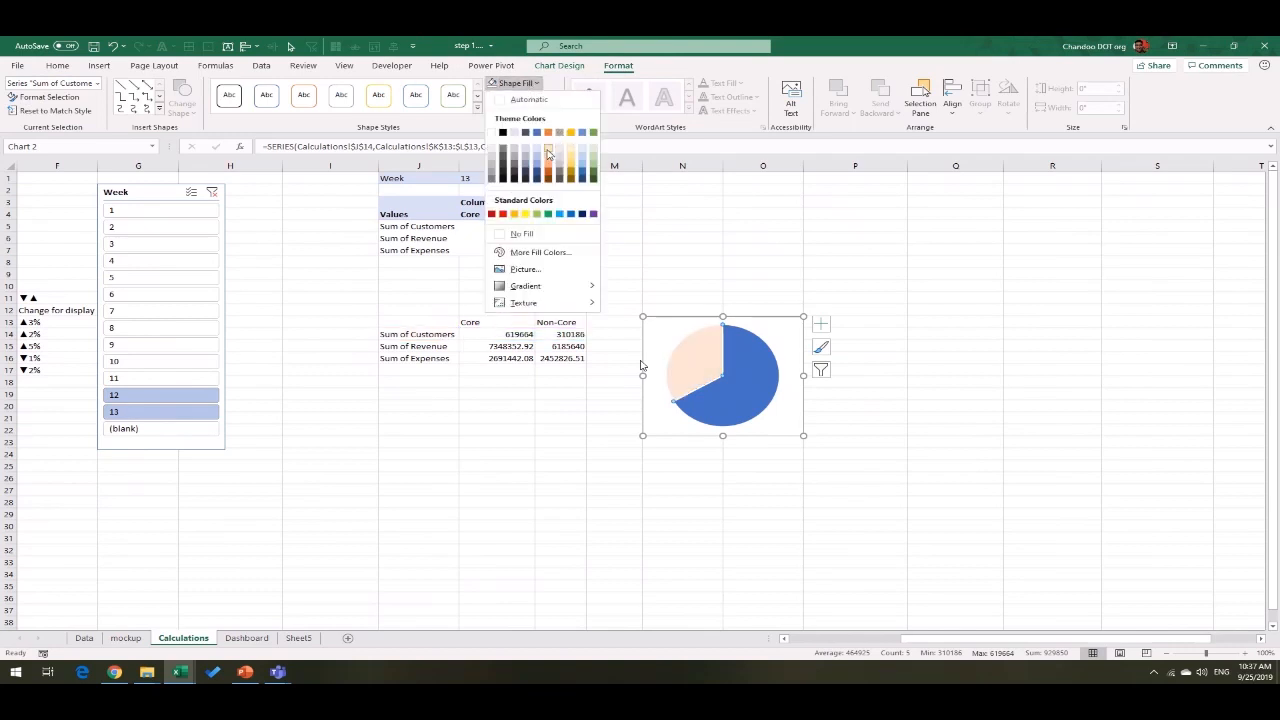
pyautogui.click(548, 152)
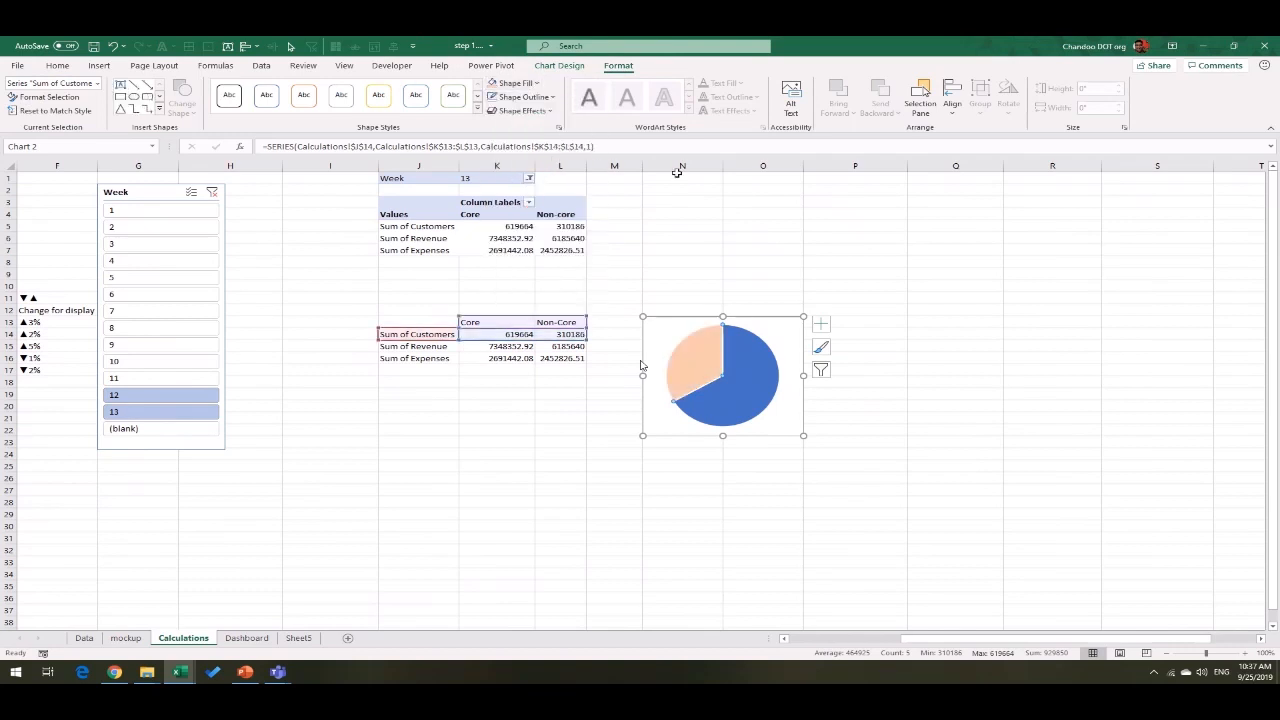
pyautogui.click(757, 386)
pyautogui.click(530, 83)
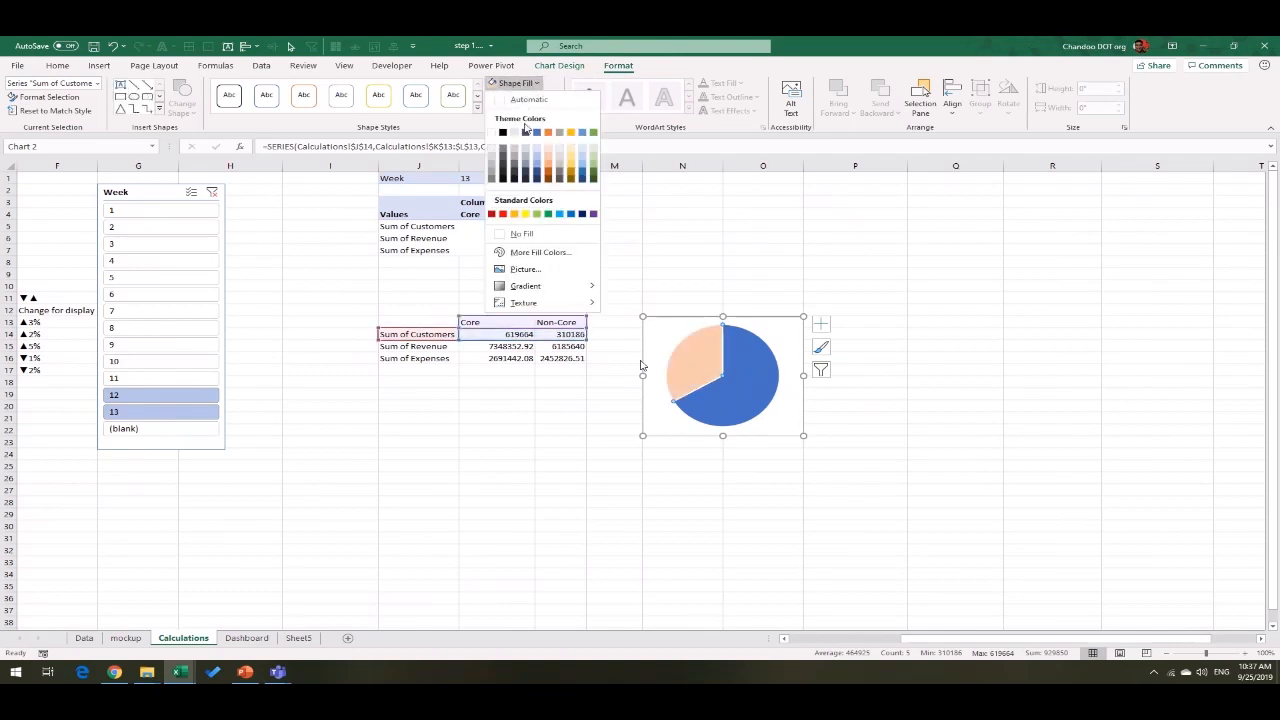
pyautogui.click(551, 138)
pyautogui.click(857, 474)
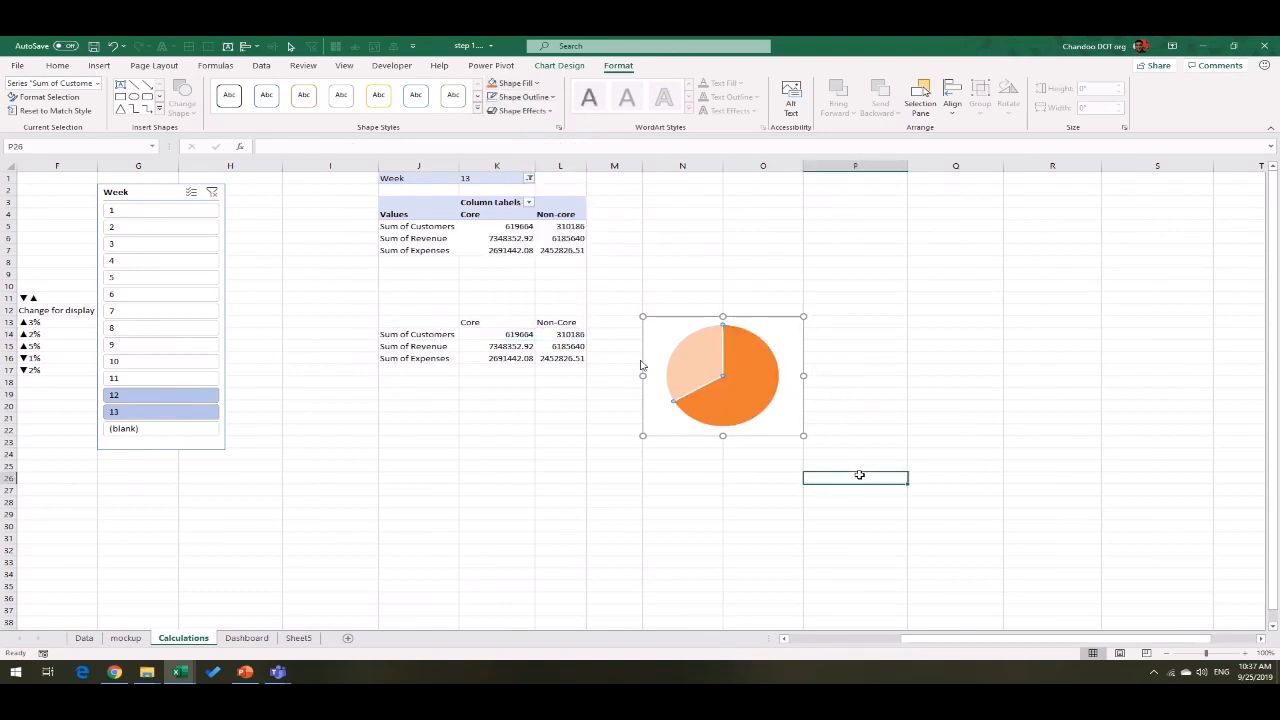
# Step: Enlarge the pie's plot area to fill its chart and shrink the whole chart to about 0.5 inch wide
pyautogui.click(775, 412)
pyautogui.moveTo(780, 427); pyautogui.dragTo(789, 435)
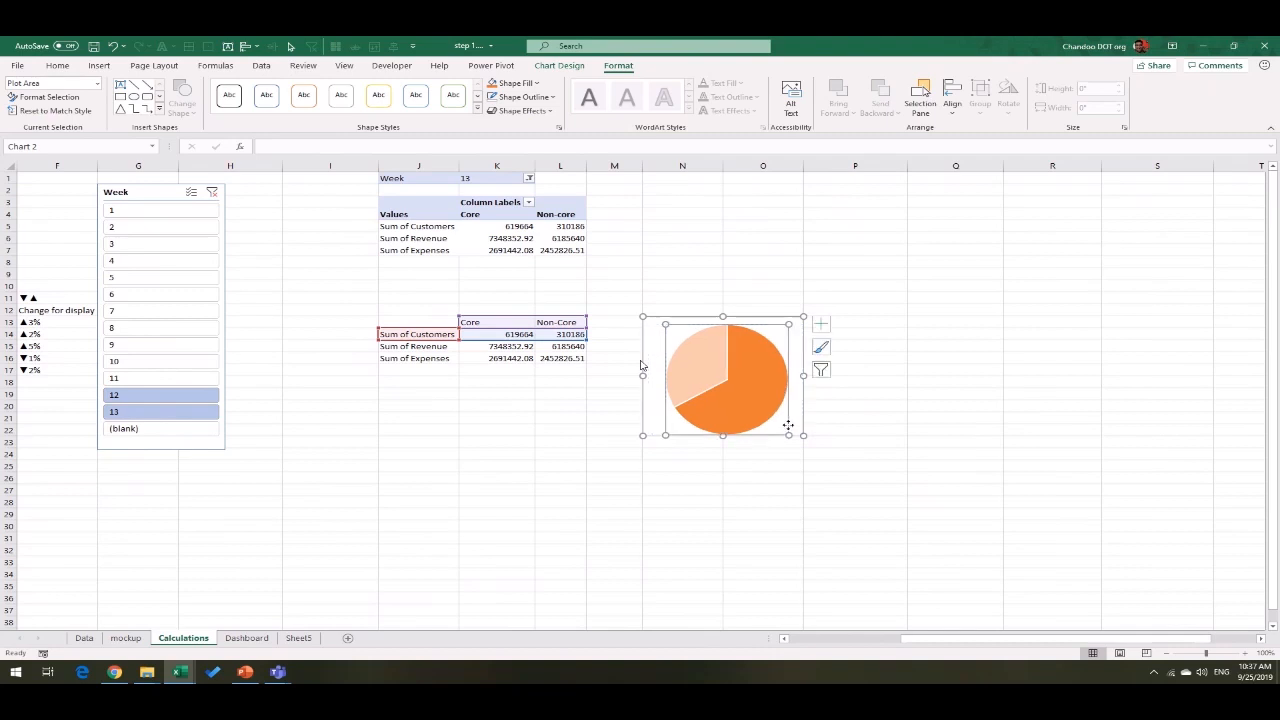
pyautogui.moveTo(664, 325); pyautogui.dragTo(655, 316)
pyautogui.click(801, 437)
pyautogui.moveTo(803, 436); pyautogui.dragTo(687, 349)
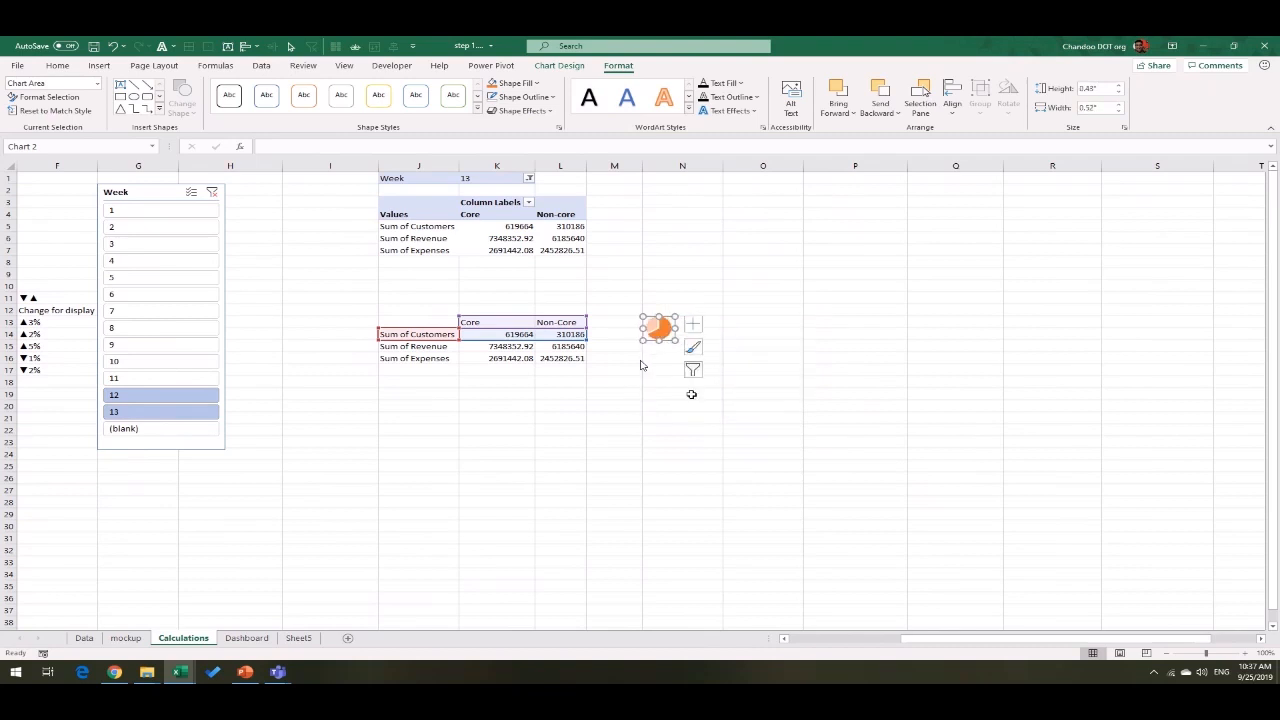
# Step: Copy the small Customers pie chart and paste two duplicates below it in column N
pyautogui.click(682, 406)
pyautogui.click(677, 334)
pyautogui.hotkey('ctrl', 'v')
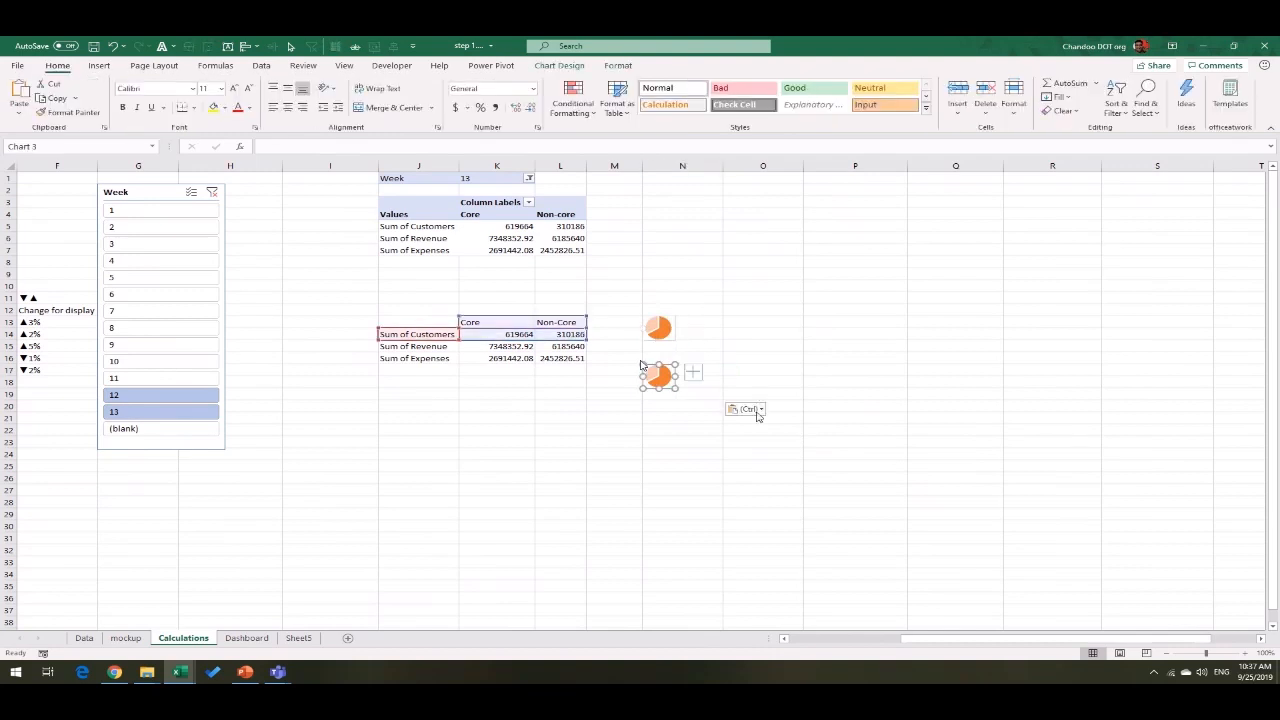
pyautogui.click(672, 438)
pyautogui.hotkey('ctrl', 'v')
pyautogui.click(848, 421)
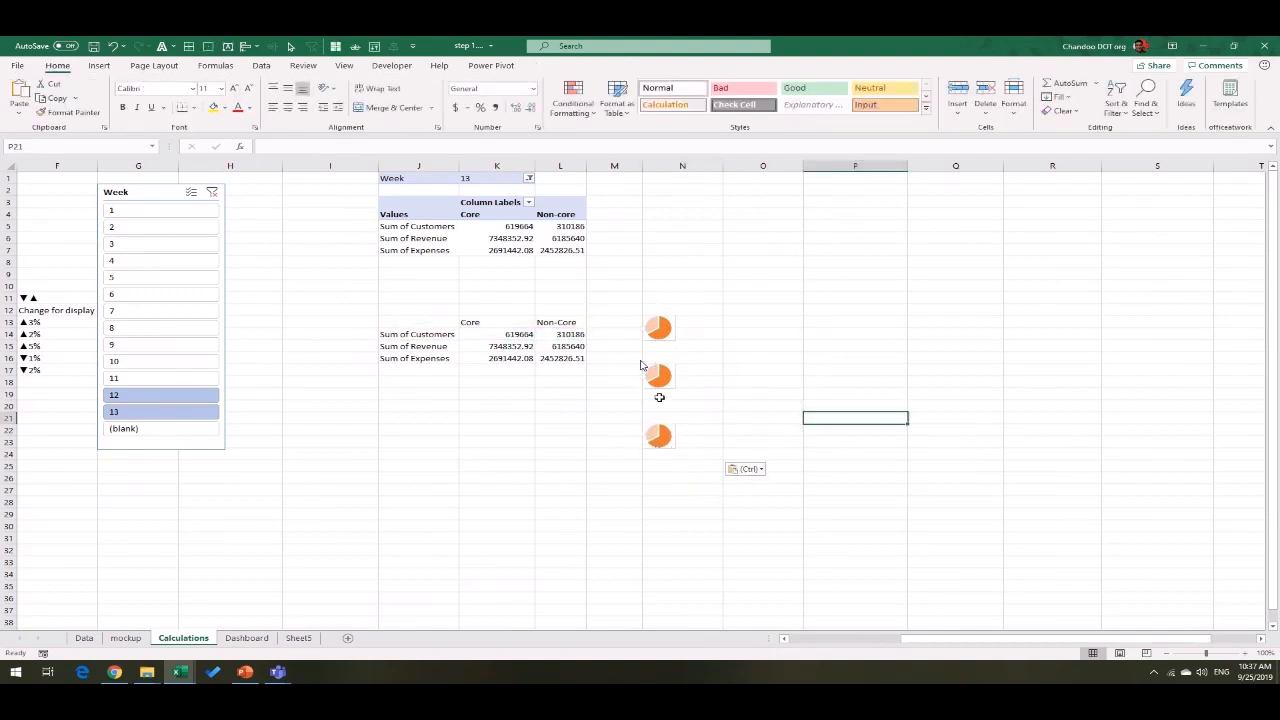
# Step: Repoint the second pie's name and values to the Revenue row and the third pie's to the Expenses row
pyautogui.click(670, 388)
pyautogui.moveTo(513, 340); pyautogui.dragTo(513, 352)
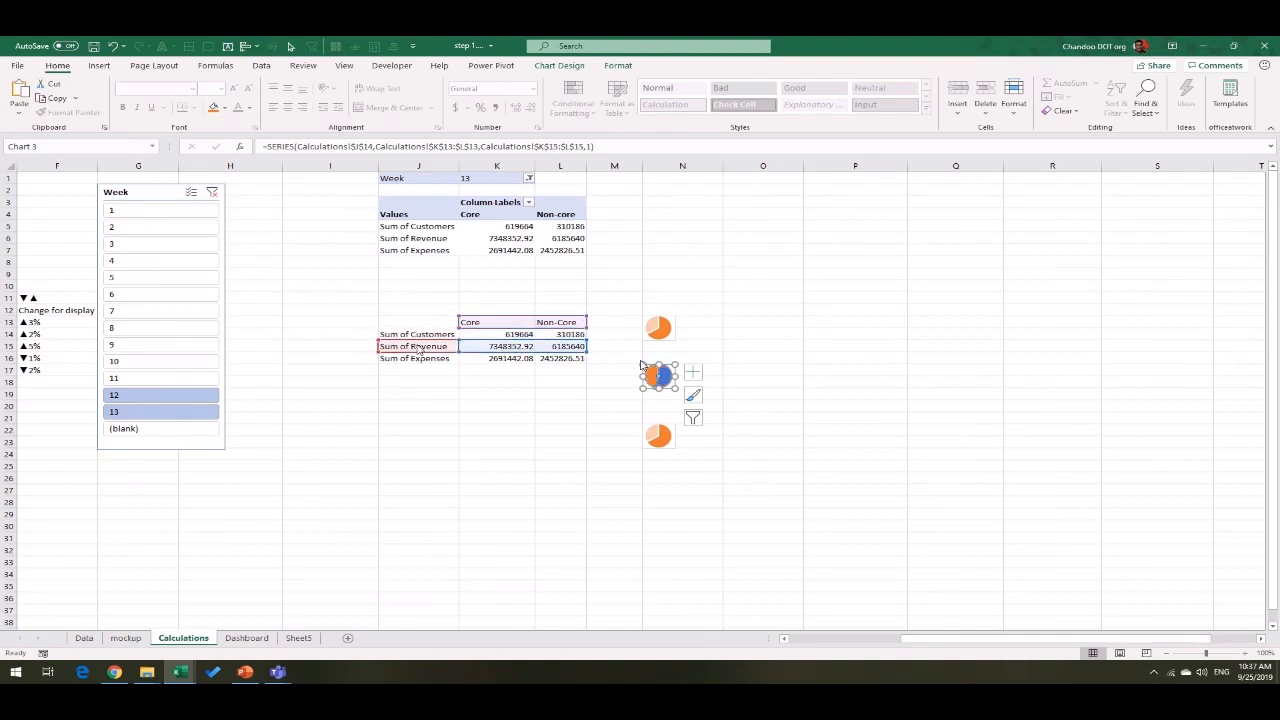
pyautogui.click(673, 446)
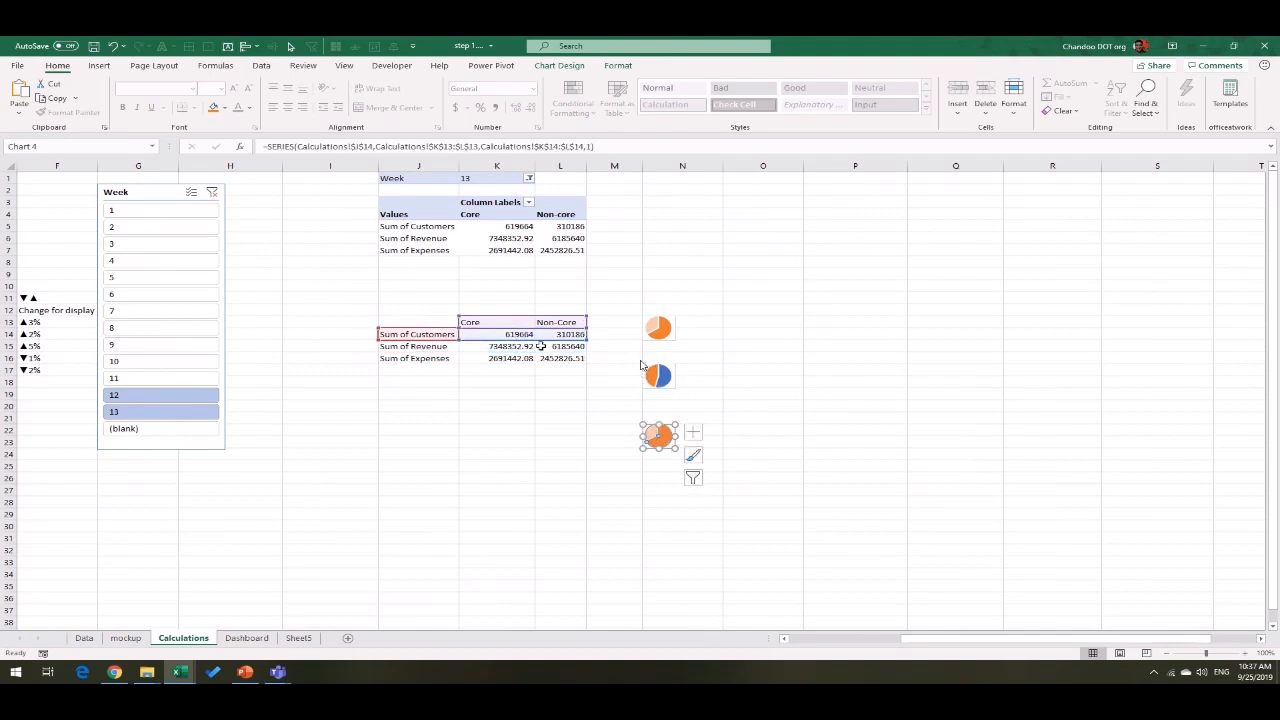
pyautogui.moveTo(543, 343); pyautogui.dragTo(550, 359)
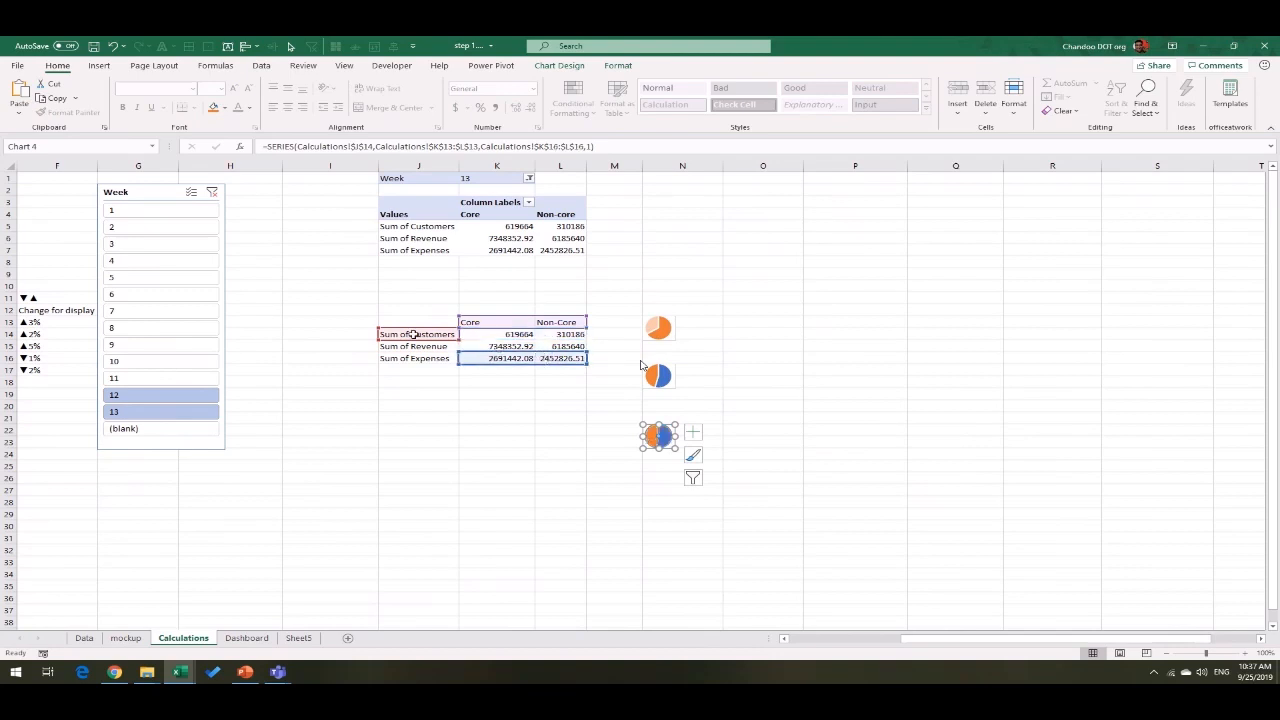
pyautogui.moveTo(418, 344); pyautogui.dragTo(418, 357)
pyautogui.click(759, 390)
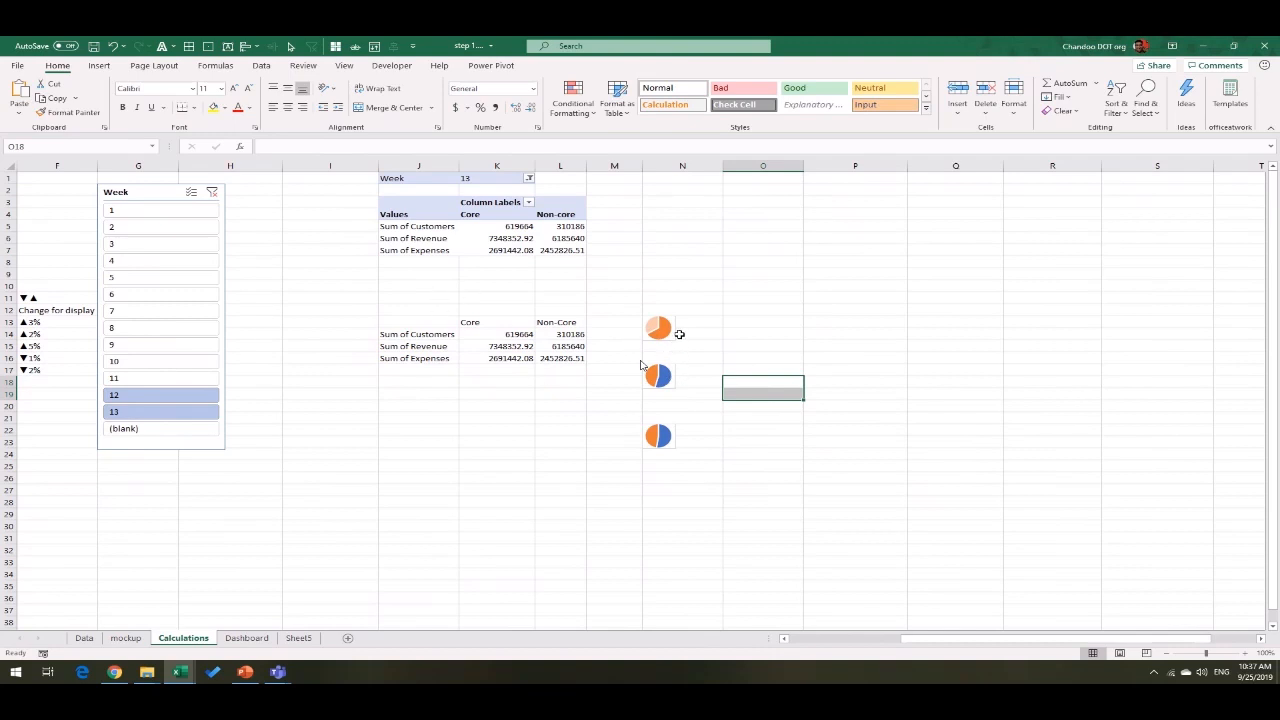
# Step: Copy the Customers pie and paste only its formats onto the Revenue and Expenses pies
pyautogui.click(677, 334)
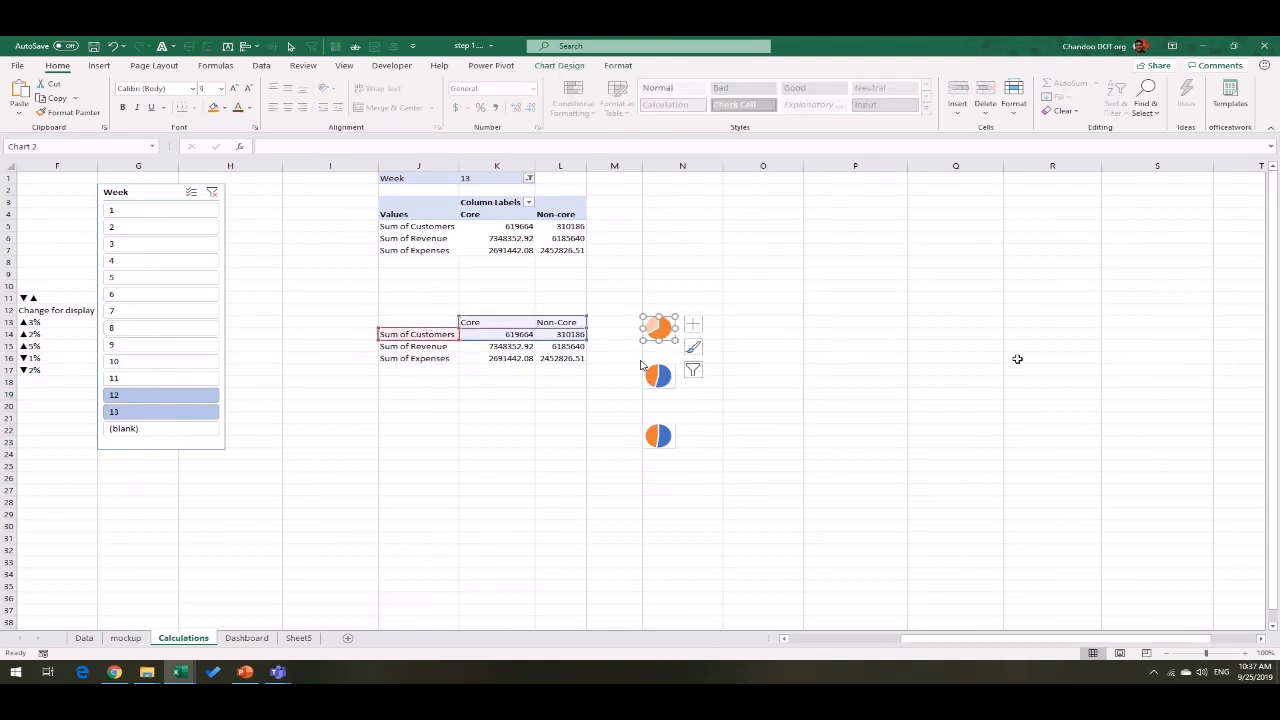
pyautogui.click(693, 324)
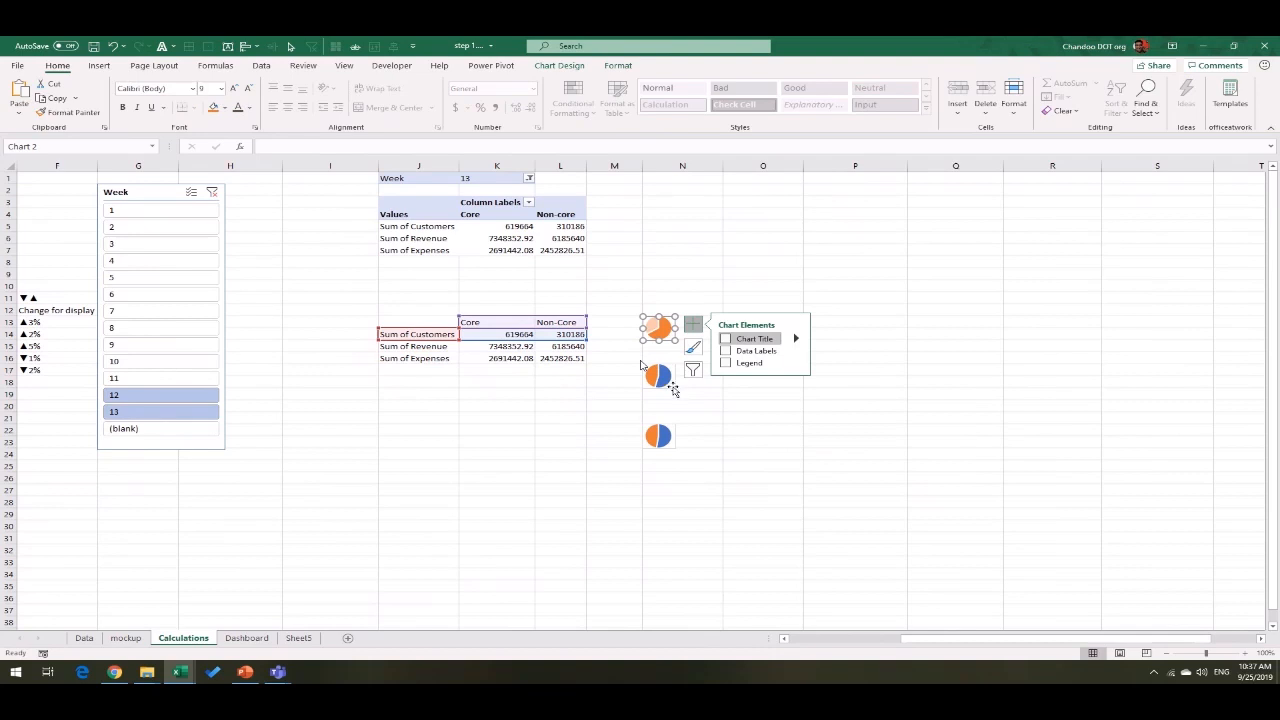
pyautogui.click(672, 388)
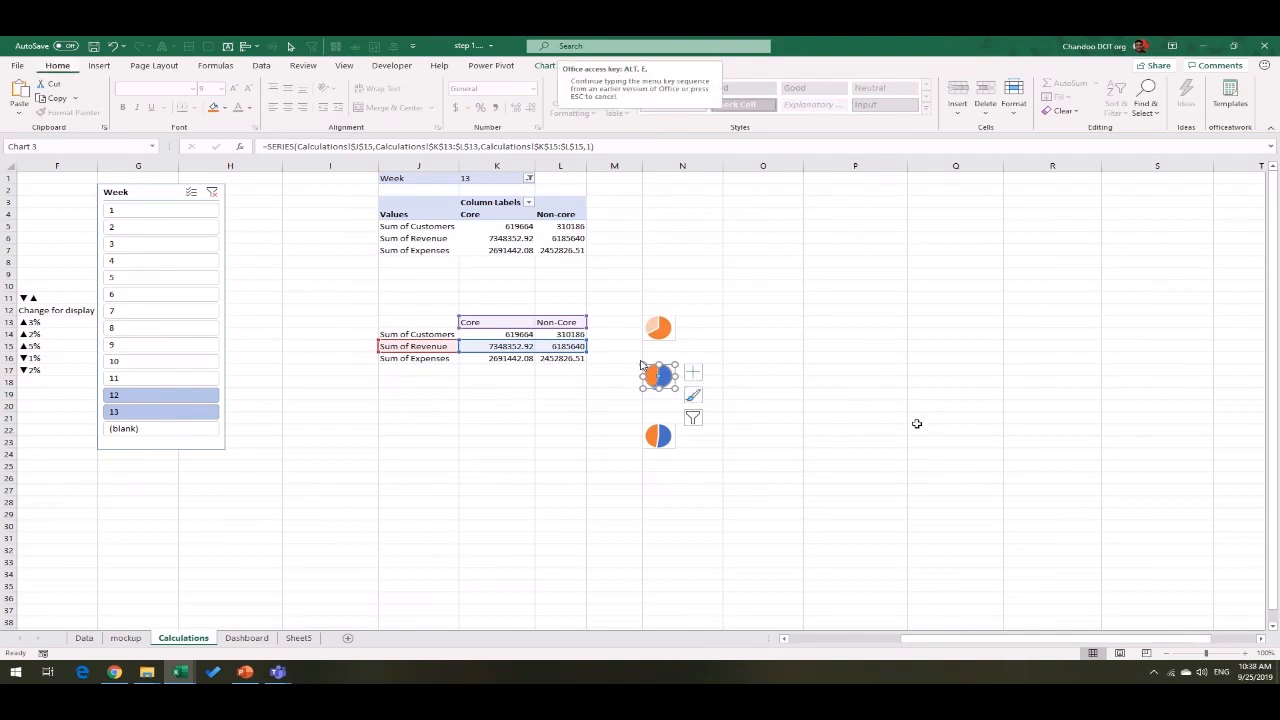
pyautogui.hotkey('ctrl', 'alt', 'v')
pyautogui.press('t')
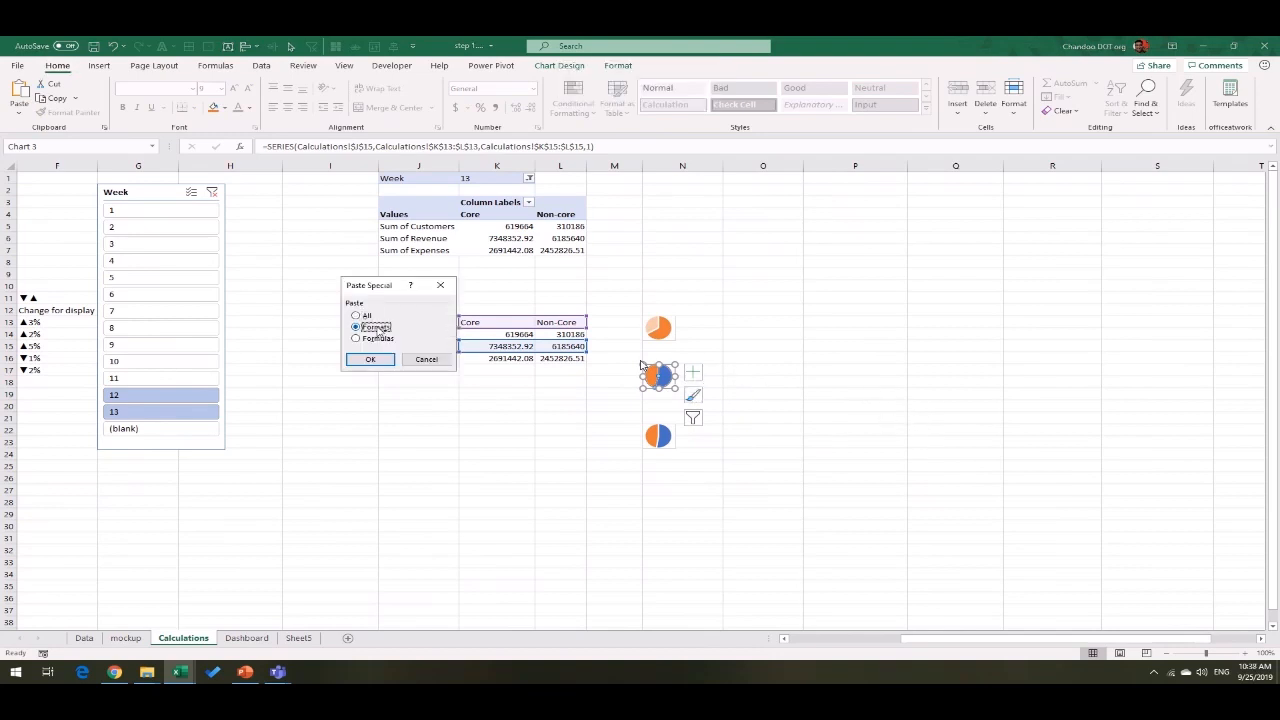
pyautogui.click(370, 359)
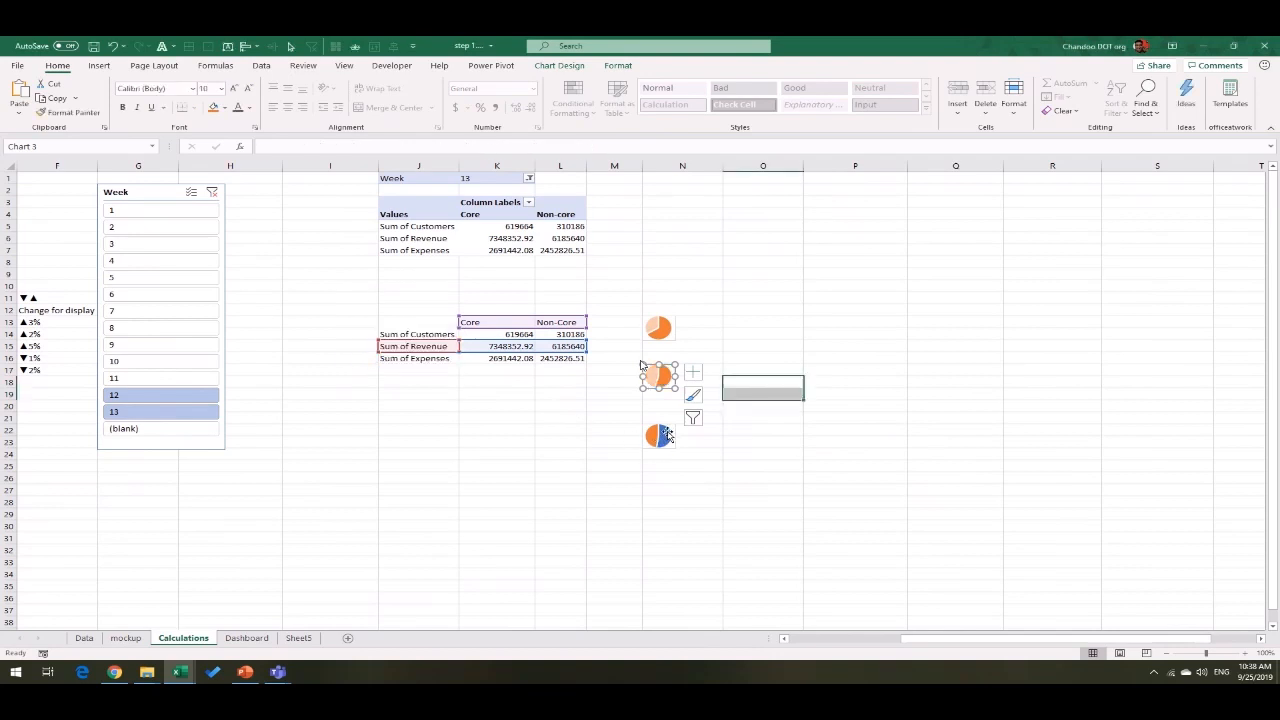
pyautogui.click(670, 435)
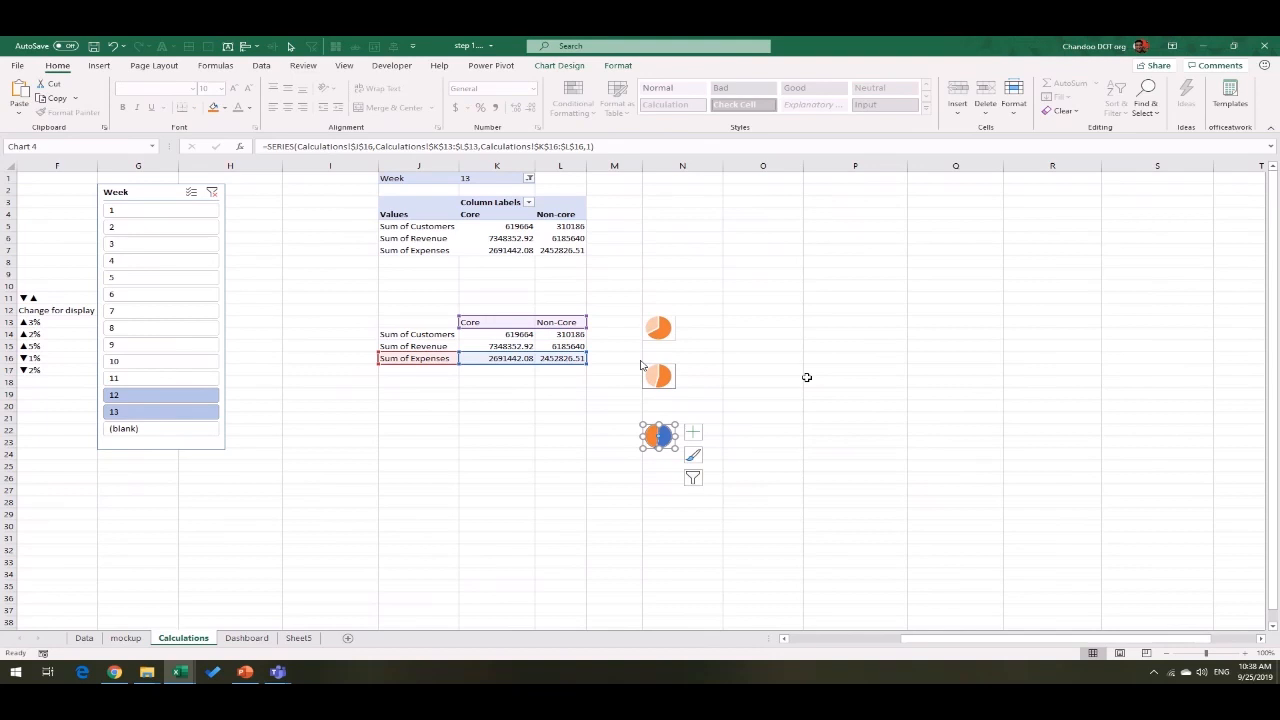
pyautogui.click(807, 377)
pyautogui.click(930, 477)
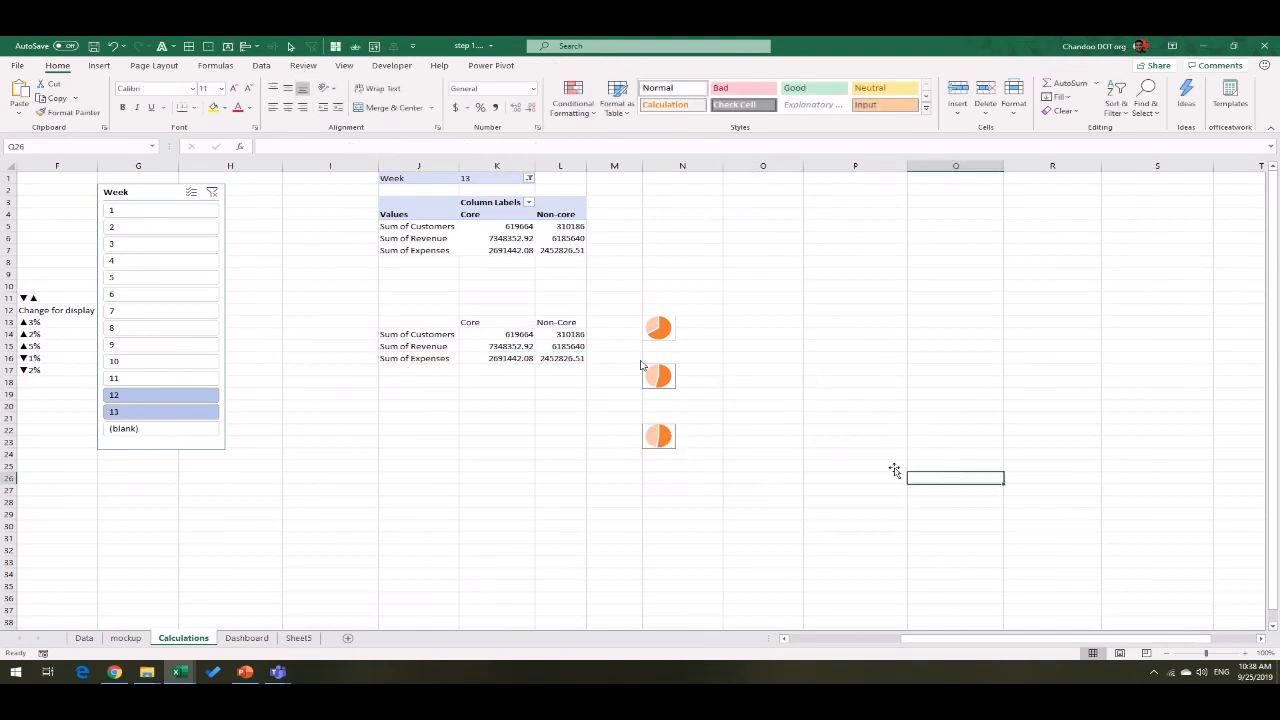
# Step: Cut all three pie charts from the Calculations sheet and paste them onto the Dashboard sheet
pyautogui.click(668, 428)
pyautogui.keyDown('ctrl'); pyautogui.click(670, 383); pyautogui.keyUp('ctrl')
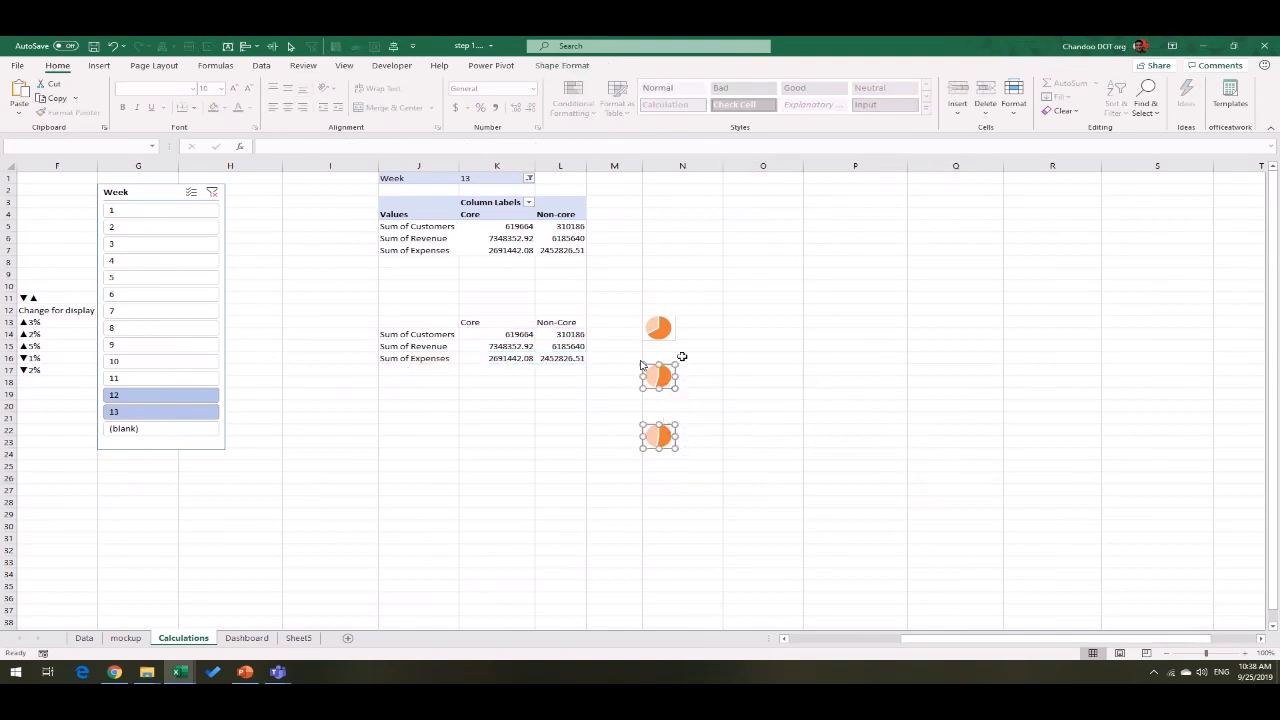
pyautogui.keyDown('ctrl'); pyautogui.click(670, 336); pyautogui.keyUp('ctrl')
pyautogui.hotkey('ctrl', 'x')
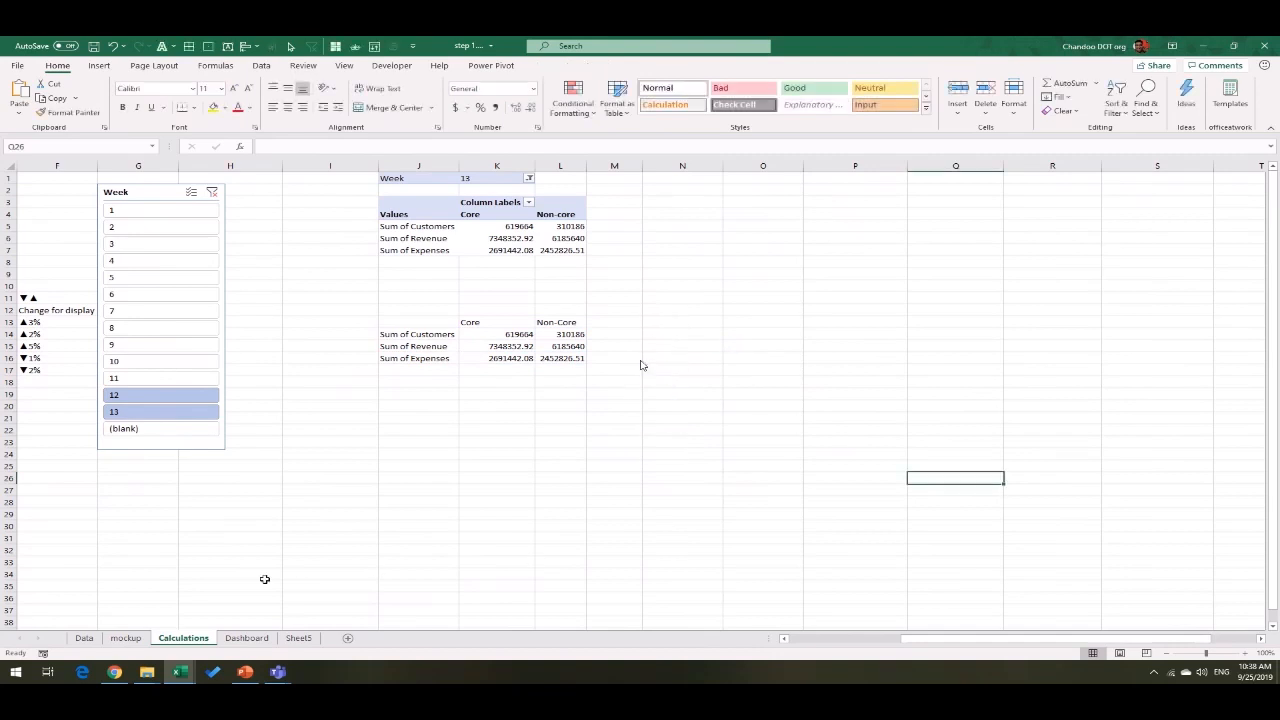
pyautogui.click(246, 637)
pyautogui.hotkey('ctrl', 'v')
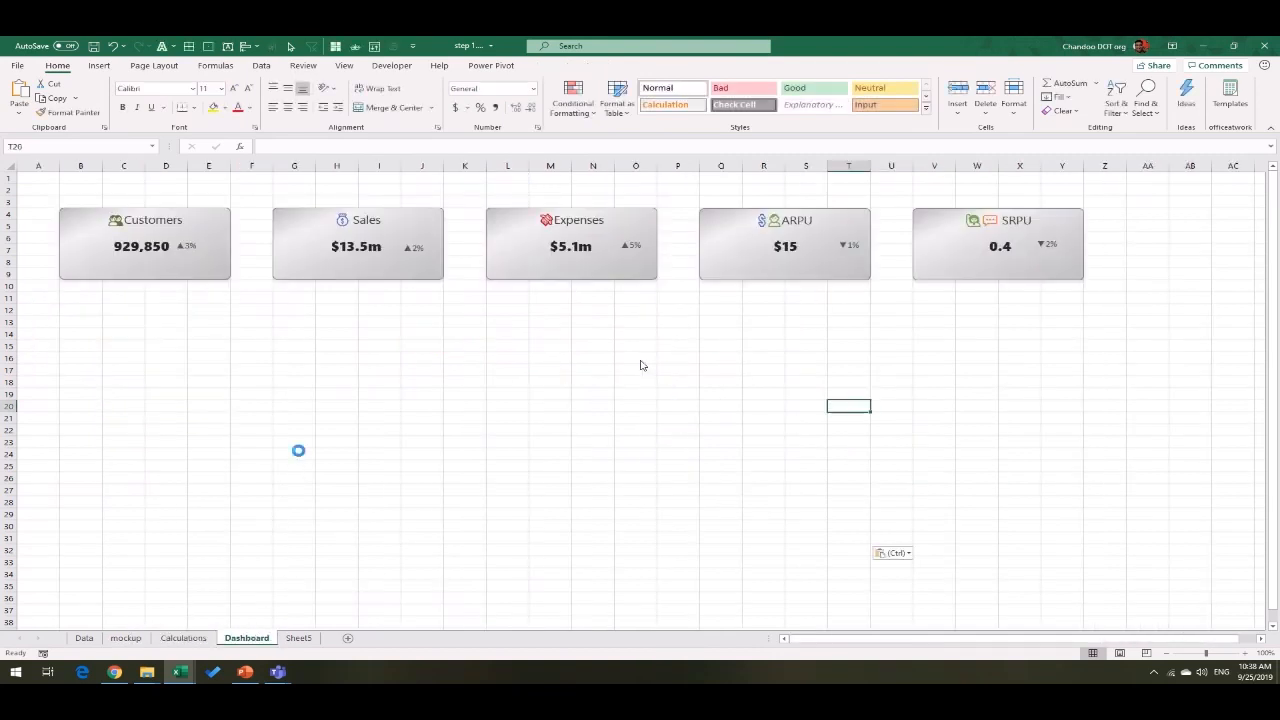
# Step: Place the three pie charts at the left of the figures on the Customers, Sales and Expenses cards
pyautogui.click(645, 442)
pyautogui.click(858, 404)
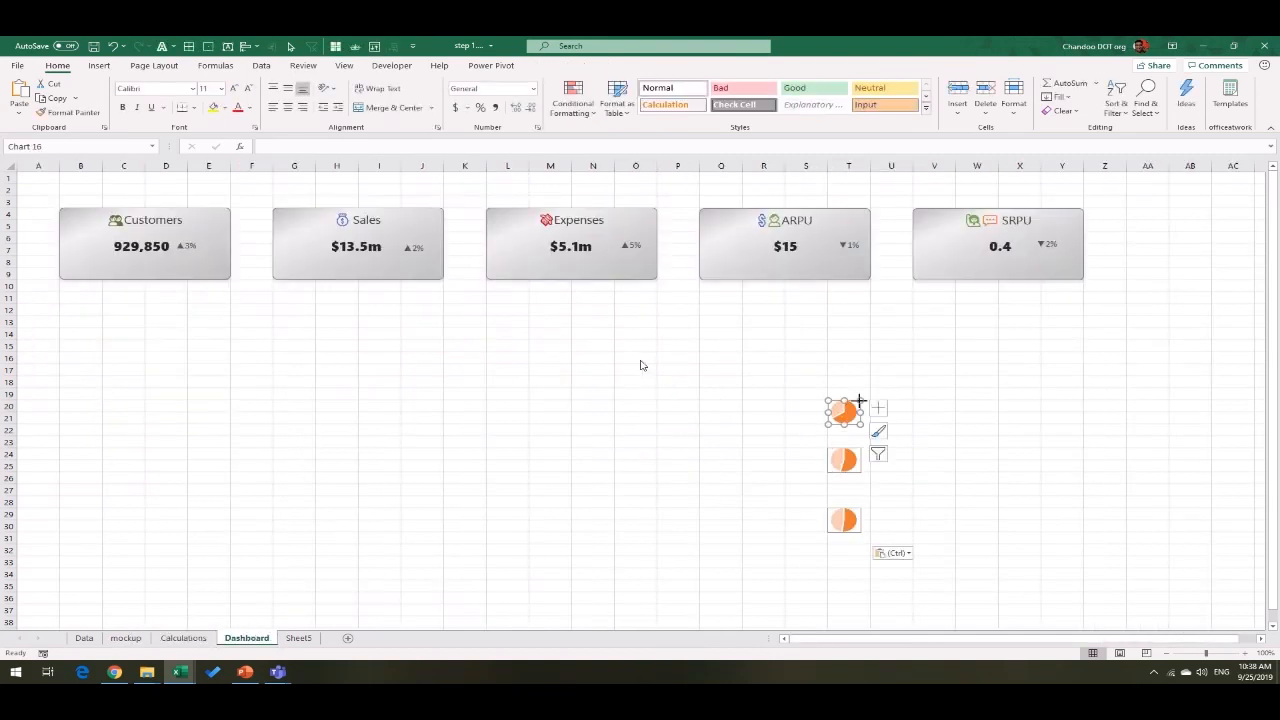
pyautogui.moveTo(858, 404); pyautogui.dragTo(81, 247)
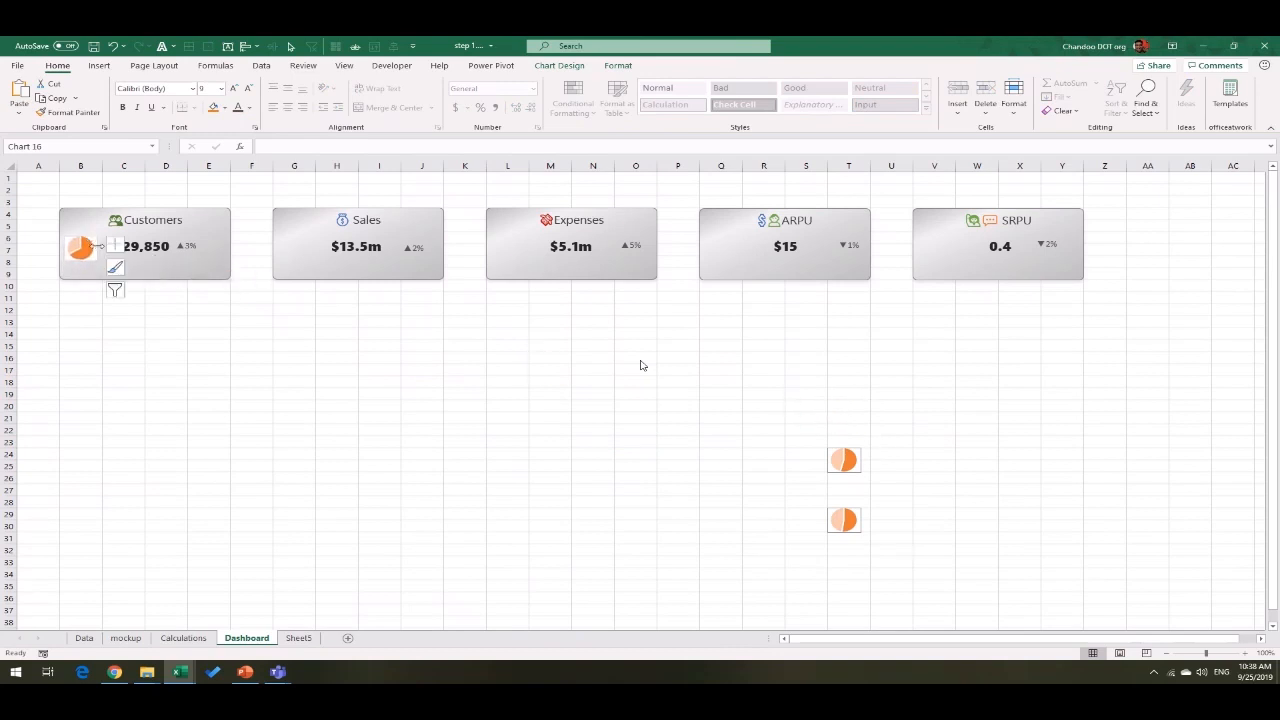
pyautogui.click(843, 458)
pyautogui.moveTo(843, 458); pyautogui.dragTo(287, 232)
pyautogui.click(855, 512)
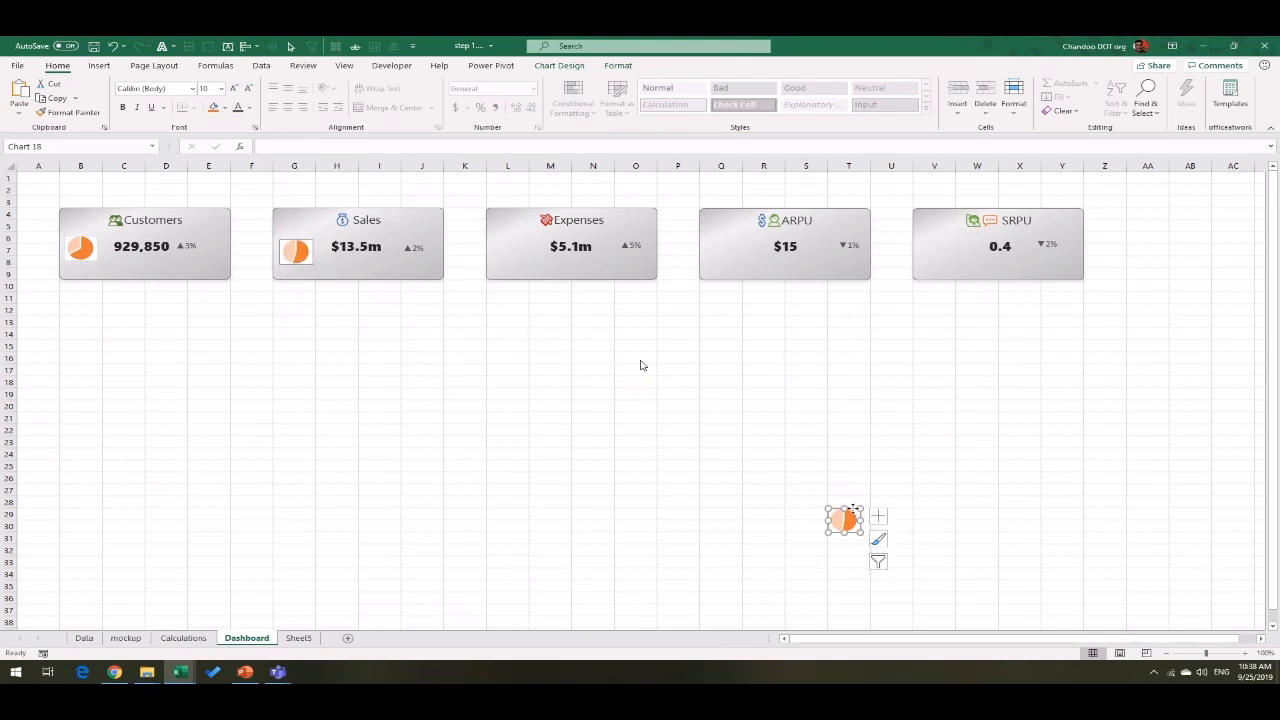
pyautogui.moveTo(855, 512); pyautogui.dragTo(524, 238)
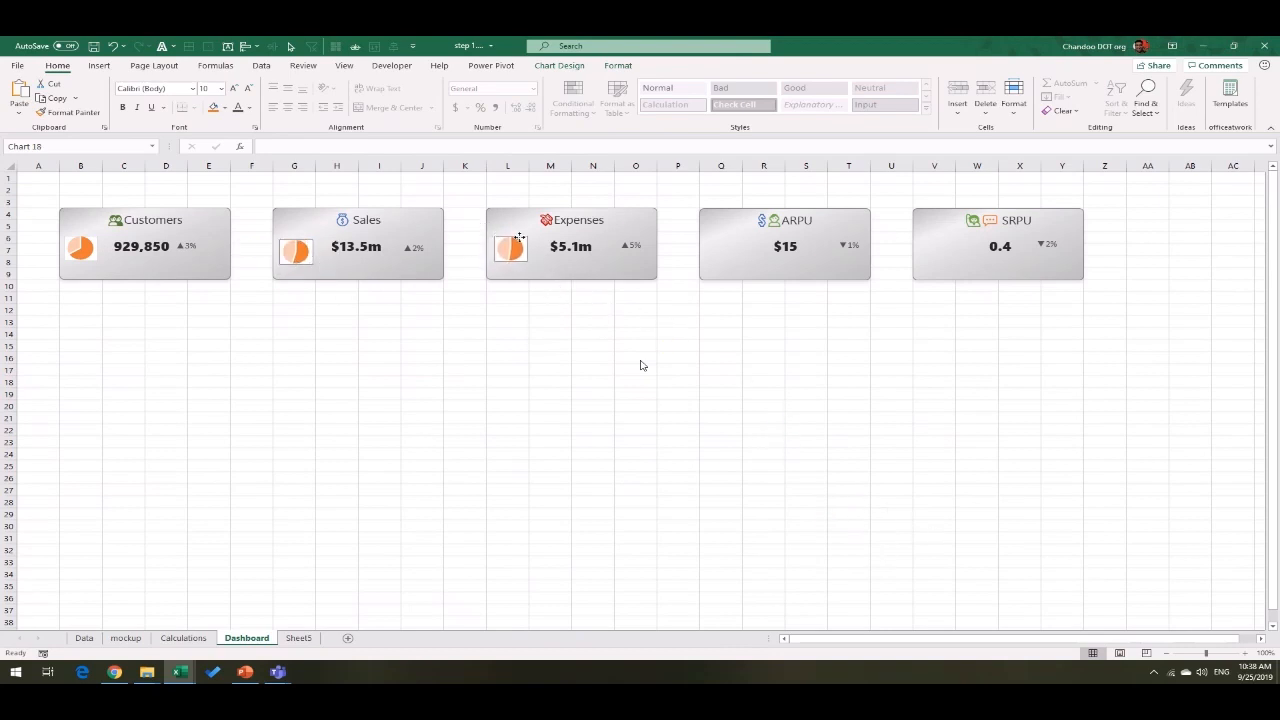
pyautogui.click(550, 380)
# Step: Remove the background fill and outline from the pie charts on the Customers, Sales and Expenses cards
pyautogui.click(95, 252)
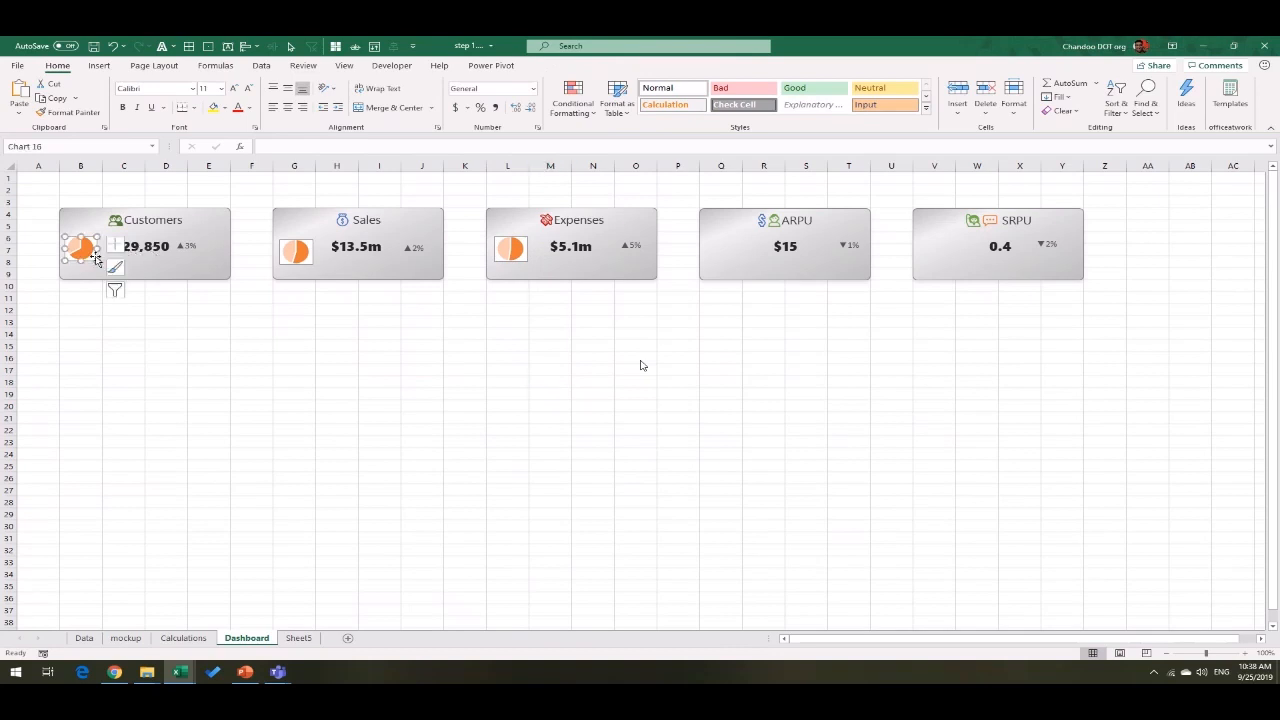
pyautogui.click(618, 65)
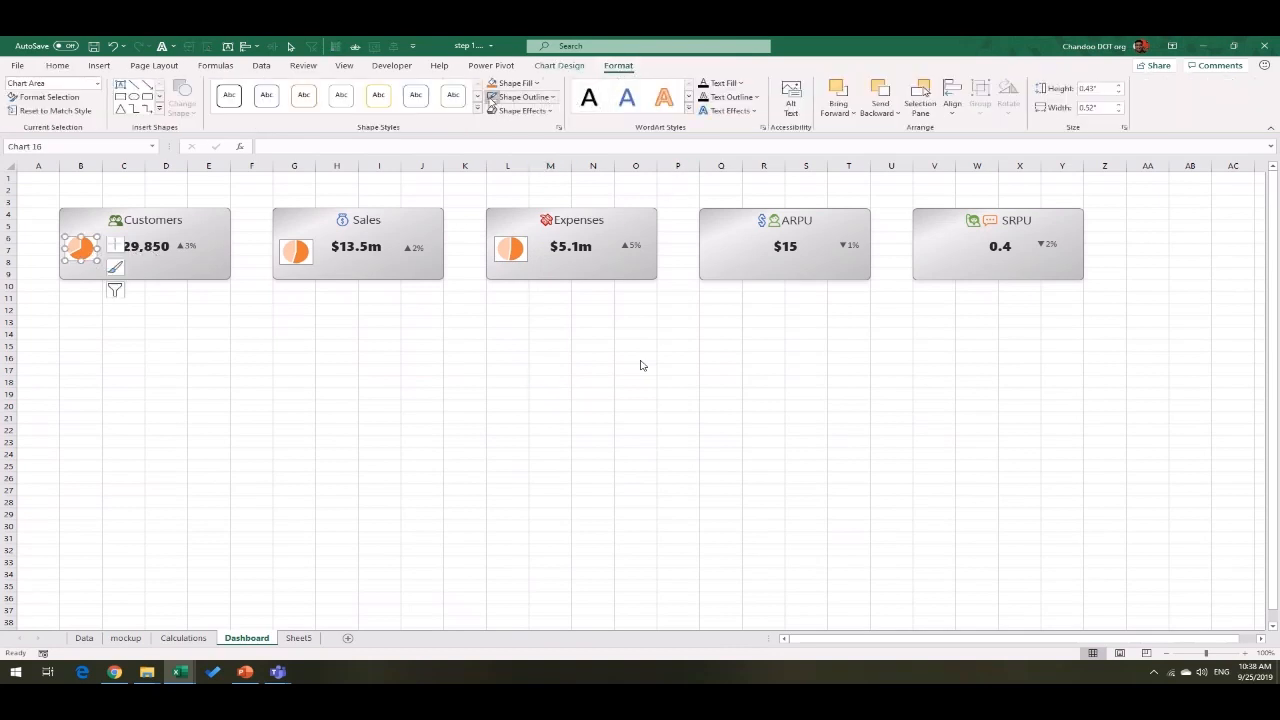
pyautogui.click(518, 83)
pyautogui.click(528, 235)
pyautogui.click(308, 253)
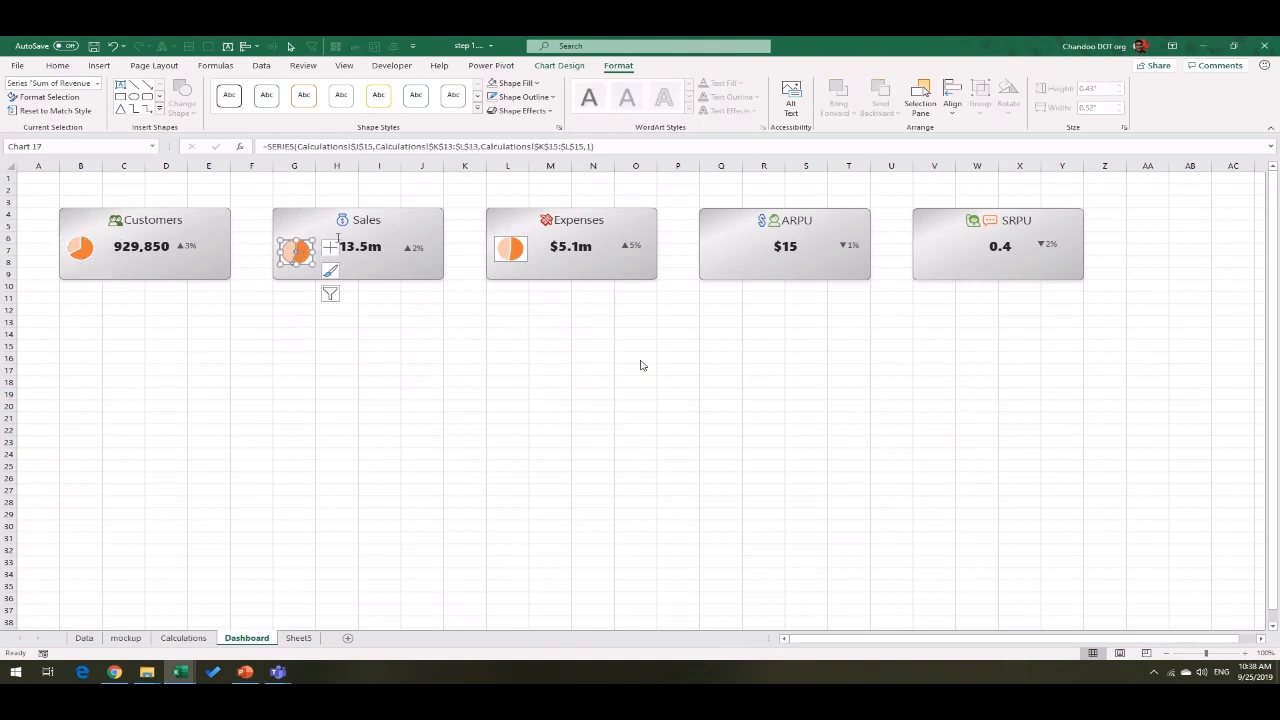
pyautogui.click(331, 248)
pyautogui.click(331, 271)
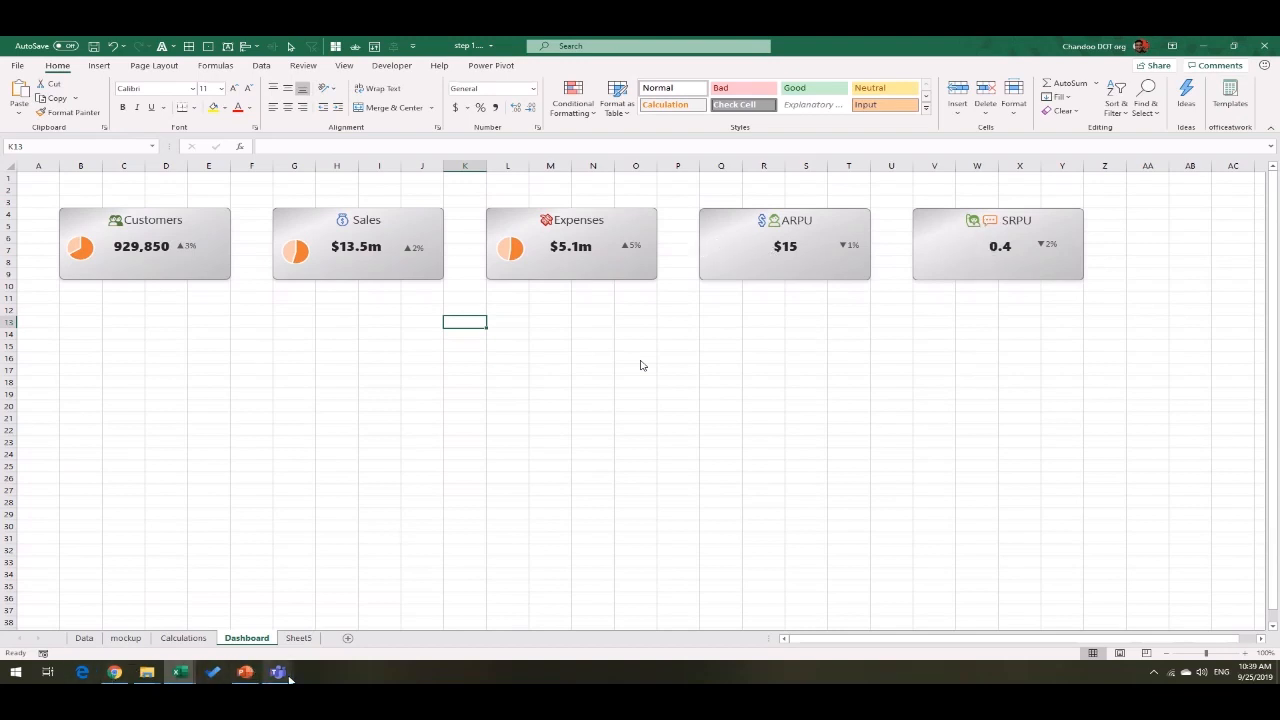
# Step: Check the Teams meeting chat, and return to the Excel dashboard
pyautogui.moveTo(281, 654)
pyautogui.click(250, 641)
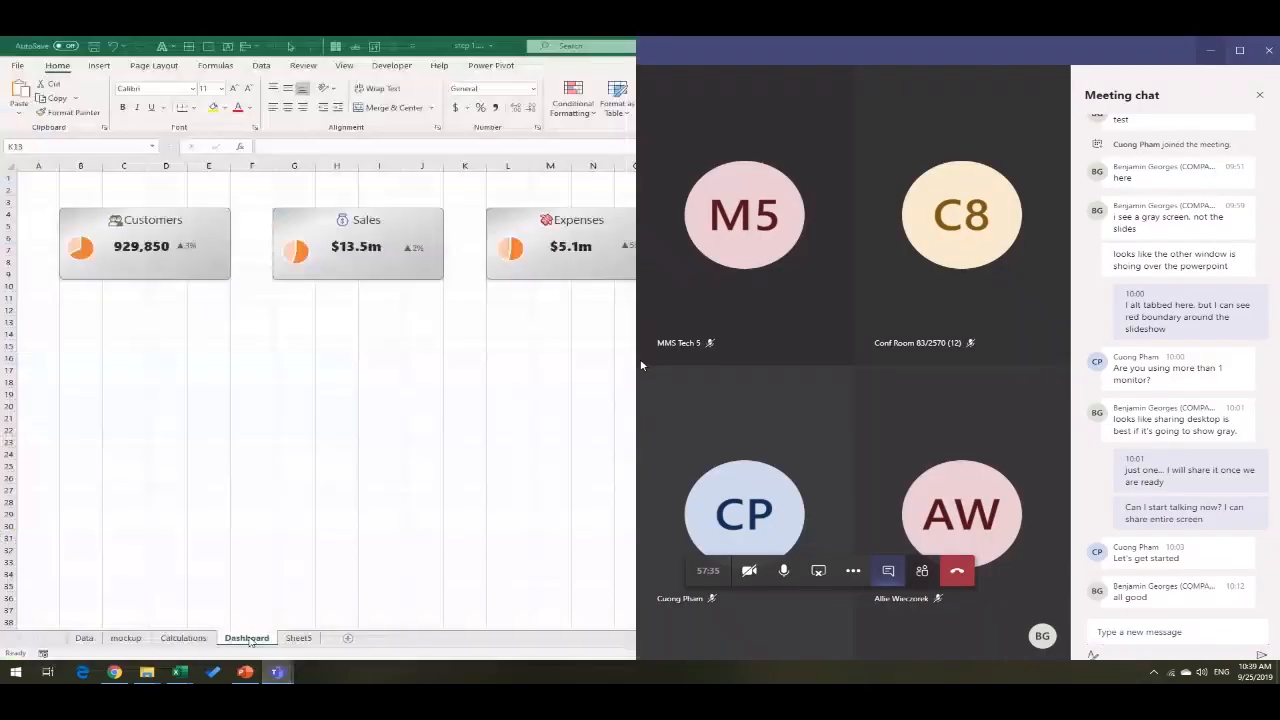
pyautogui.click(398, 502)
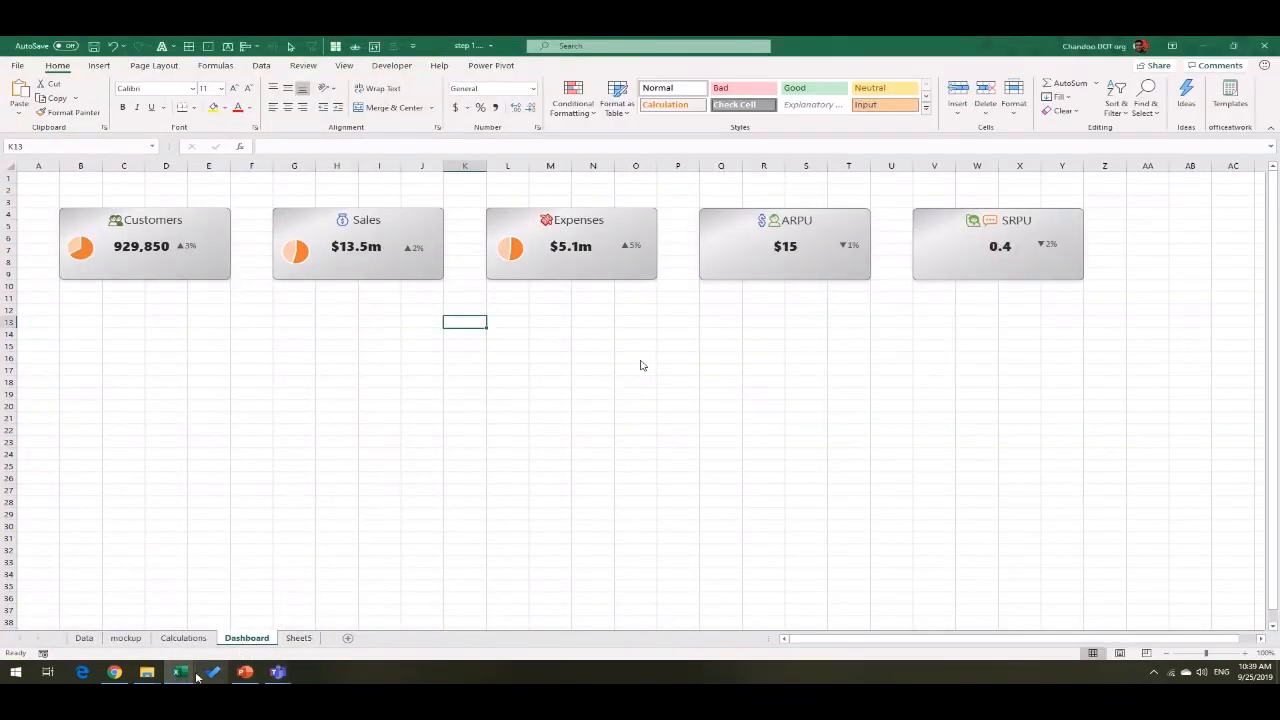
# Step: Review the planned Product Focus and Regional Focus layout on the mockup sheet
pyautogui.click(127, 640)
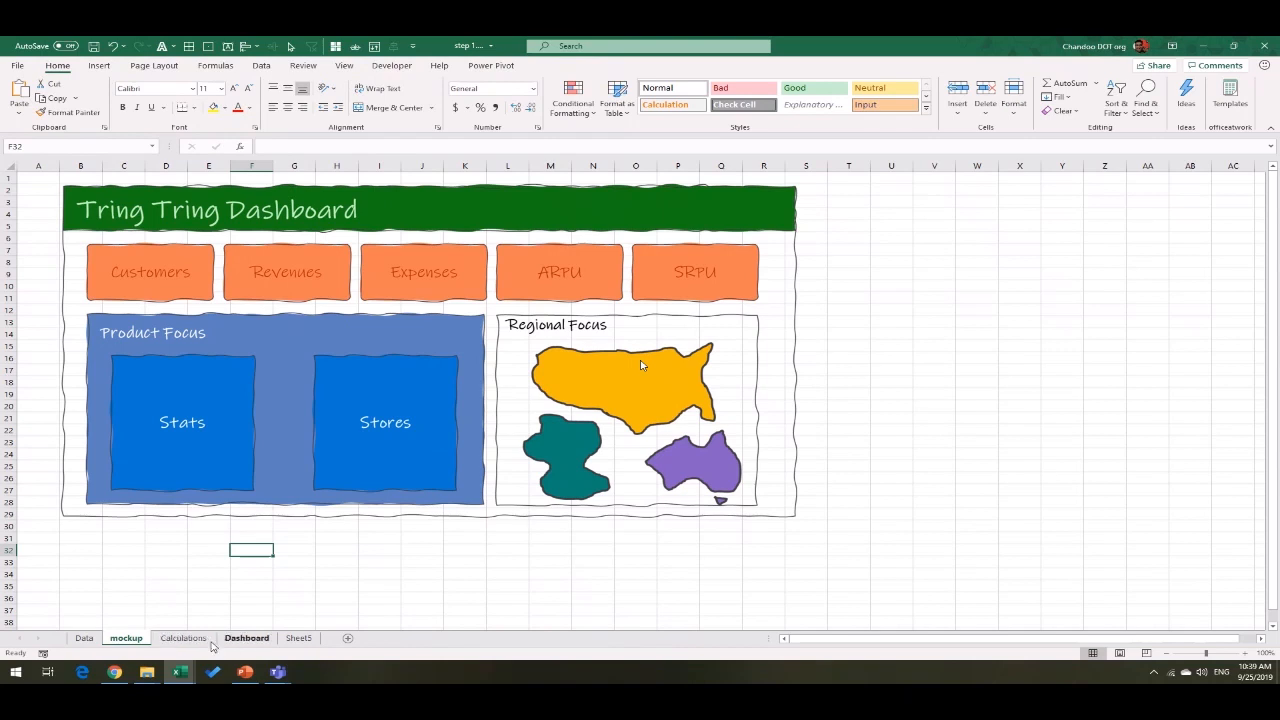
pyautogui.moveTo(185, 670)
pyautogui.click(249, 642)
pyautogui.click(180, 671)
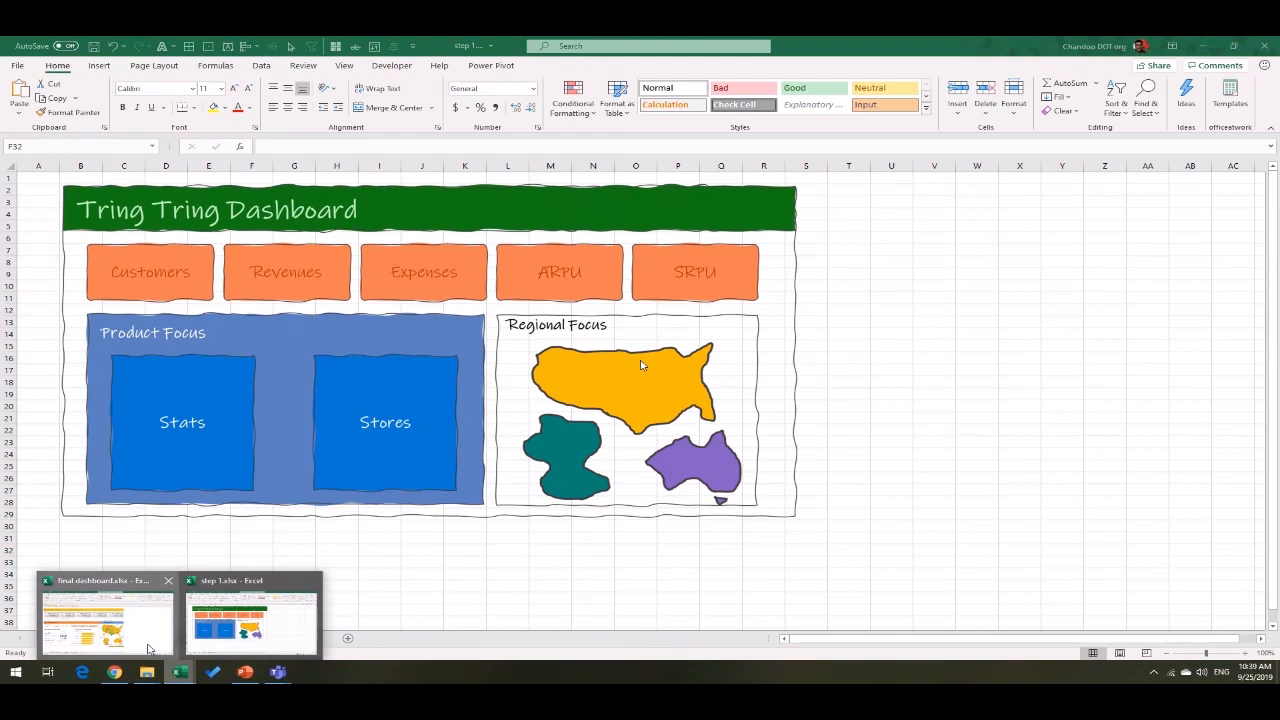
pyautogui.click(250, 648)
# Step: Go to the Calculations sheet and select the empty cell B38 below the display formats
pyautogui.click(188, 640)
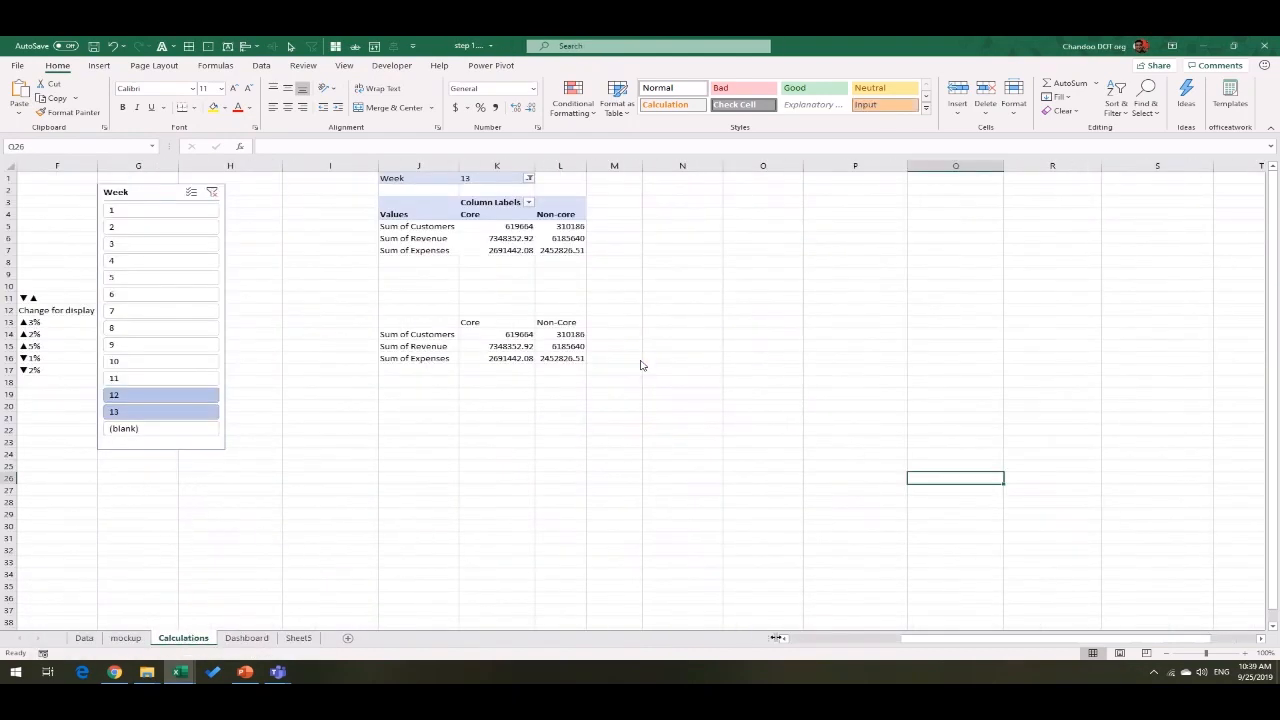
pyautogui.click(822, 640)
pyautogui.scroll(-10, 397, 600)
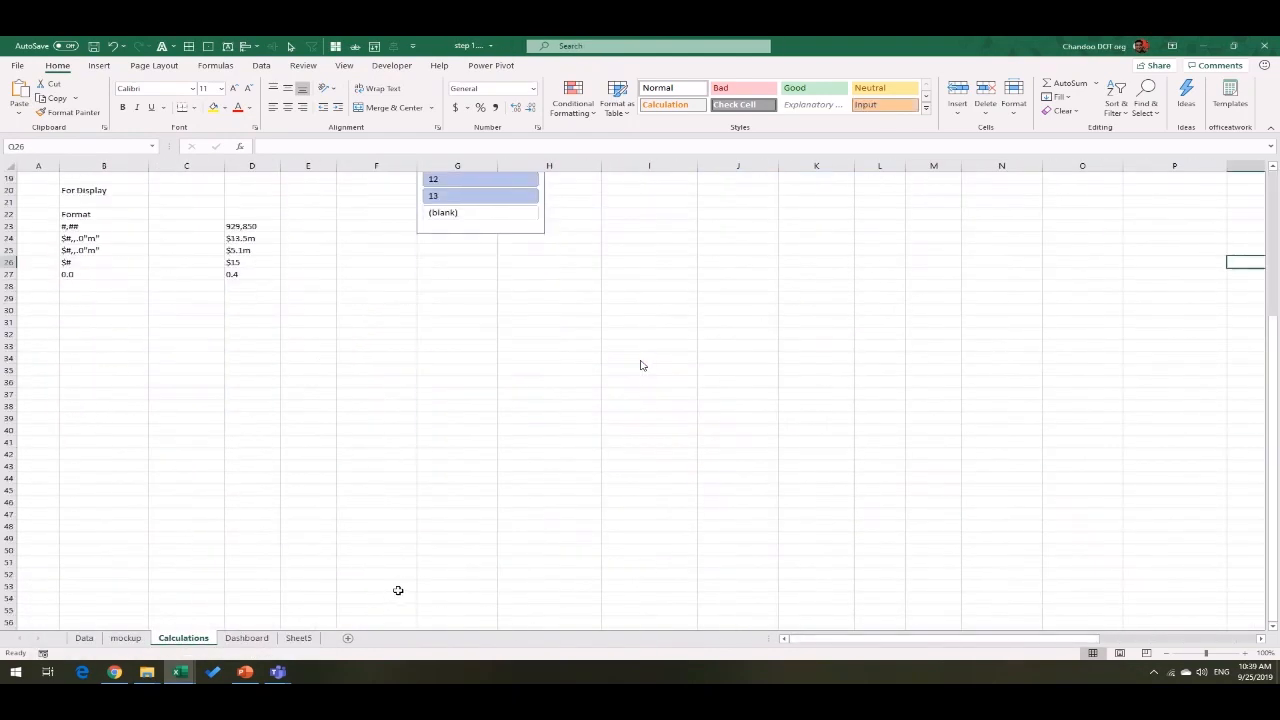
pyautogui.click(93, 260)
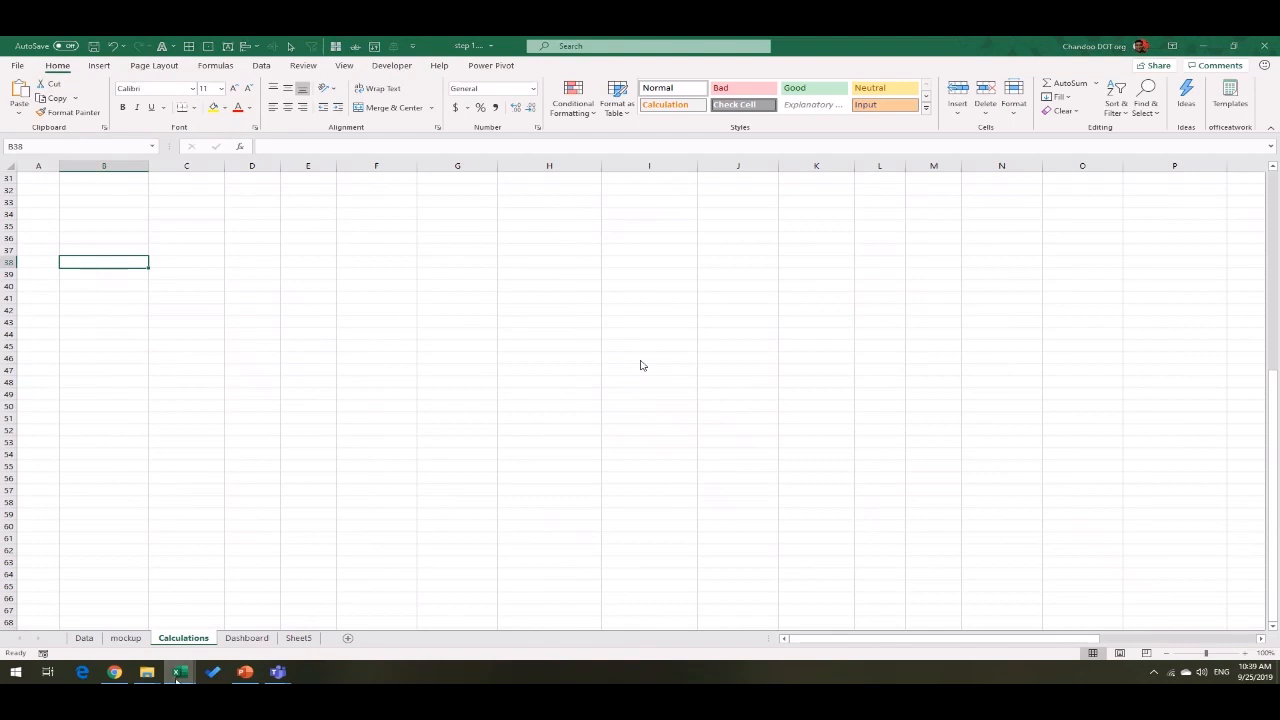
# Step: In the final dashboard workbook, filter Product Focus to Biz Phone and examine the All customers and Service reqs percentages
pyautogui.moveTo(180, 672)
pyautogui.click(122, 648)
pyautogui.scroll(-3, 234, 368)
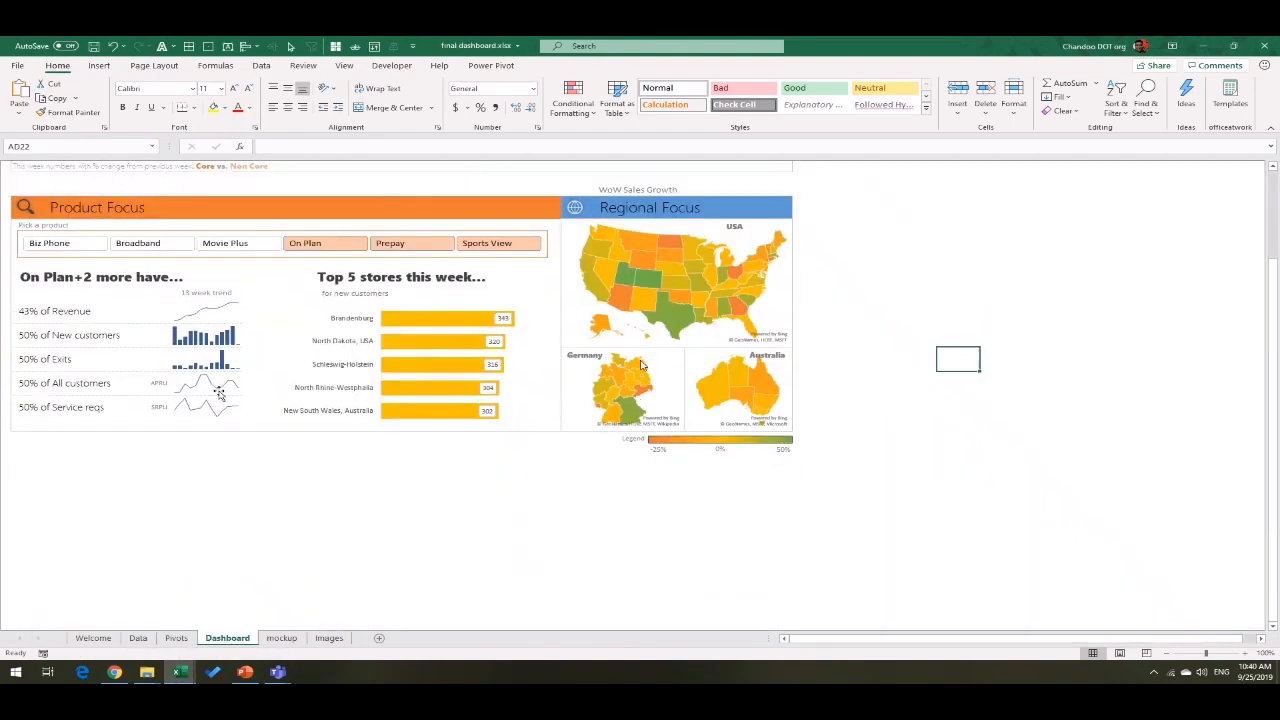
pyautogui.click(54, 244)
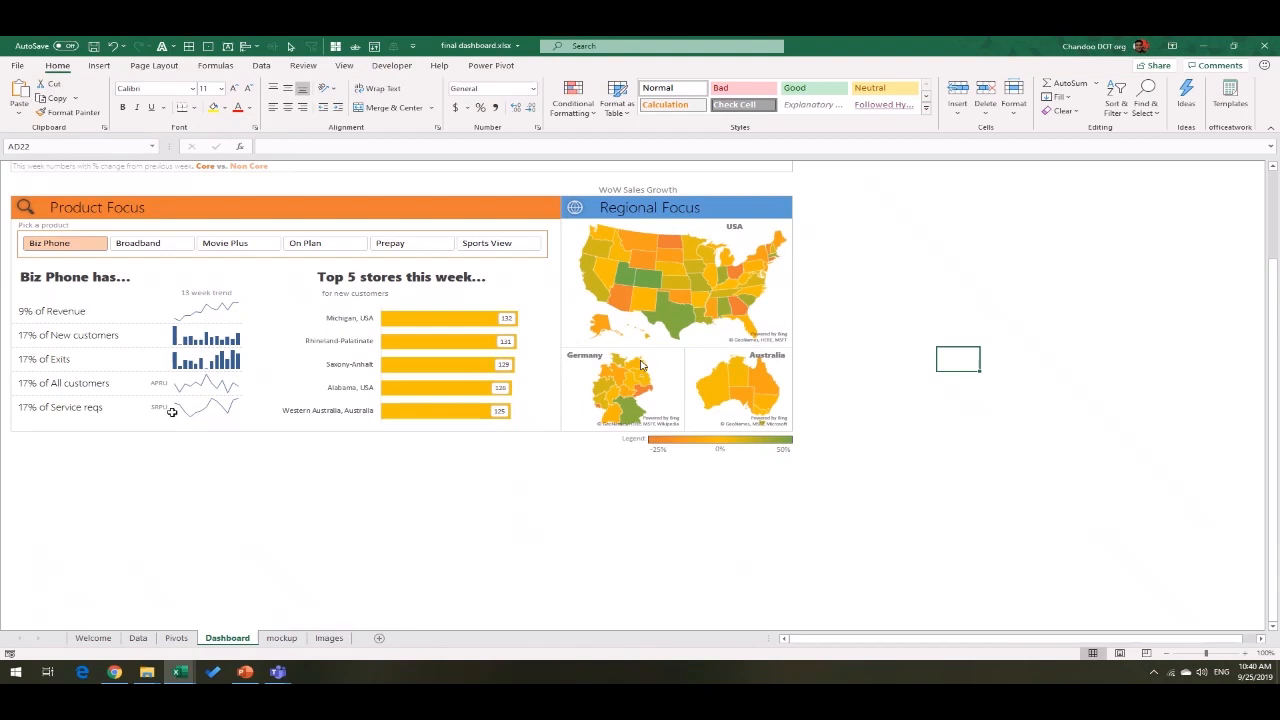
pyautogui.click(22, 386)
pyautogui.click(24, 409)
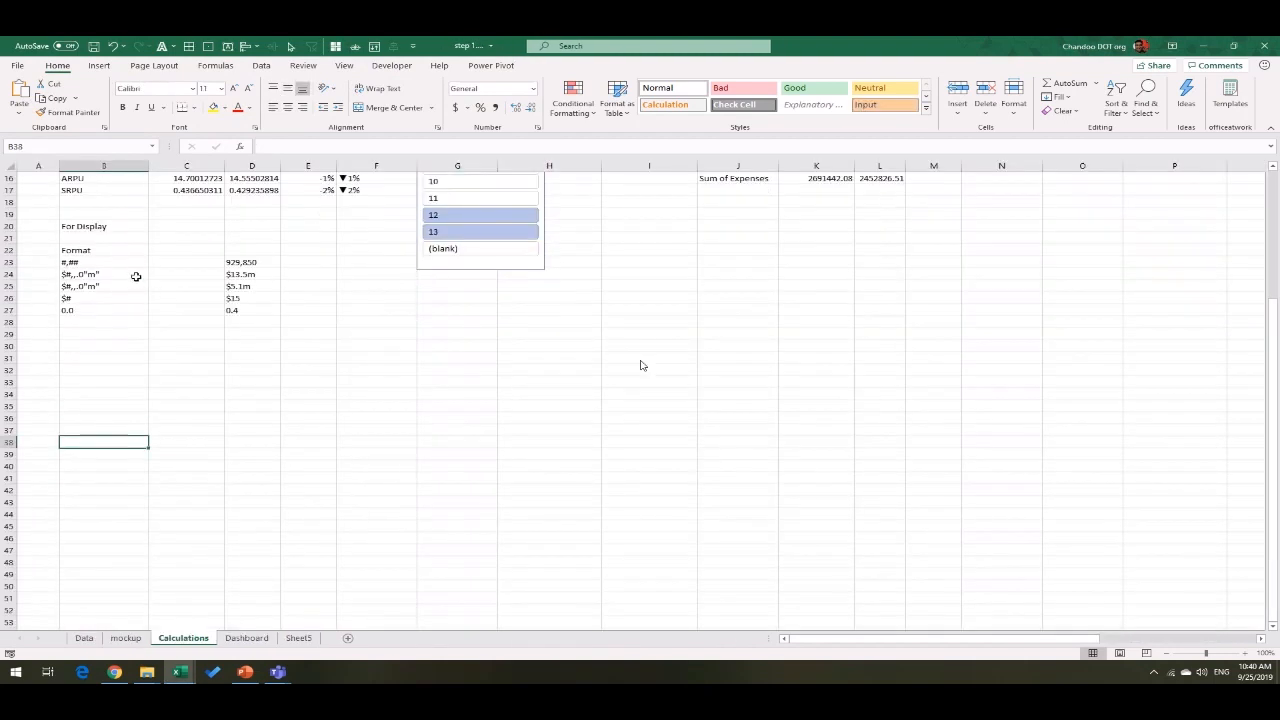
# Step: Insert a PivotTable at cell B38 of the step 1 workbook's Calculations sheet and name it "product detail"
pyautogui.scroll(-2, 136, 276)
pyautogui.click(99, 65)
pyautogui.click(24, 95)
pyautogui.click(437, 414)
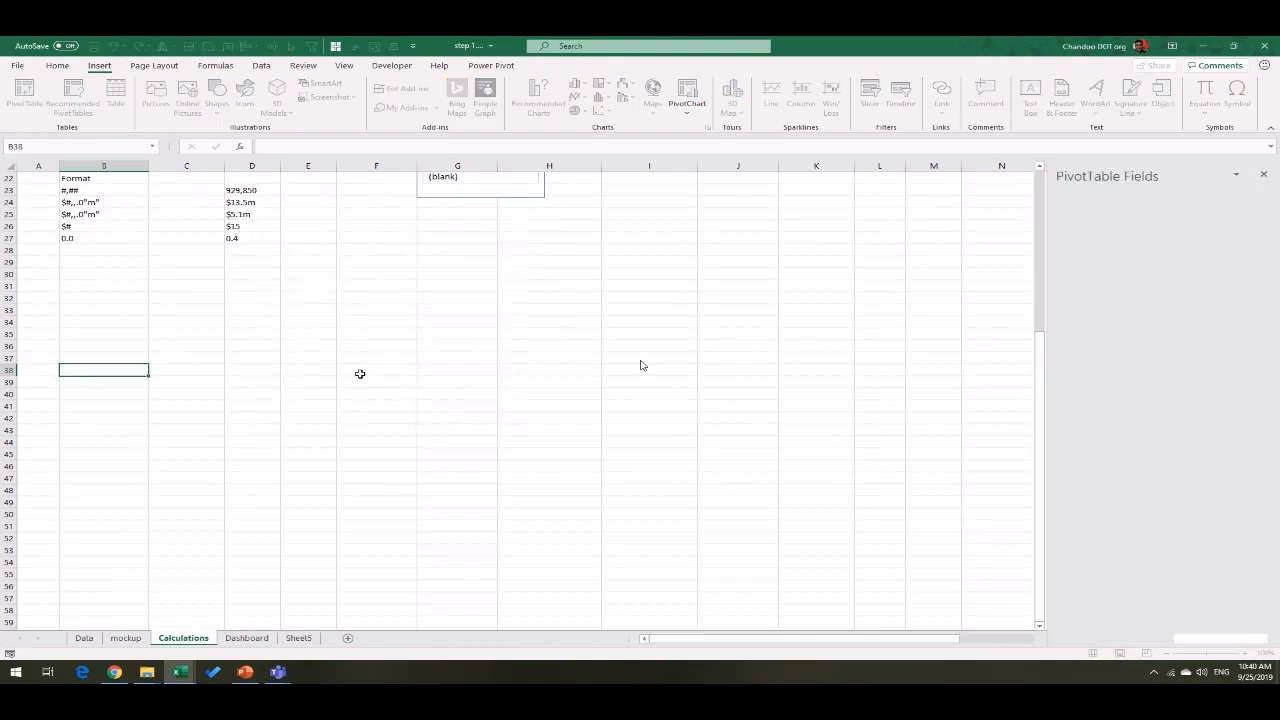
pyautogui.write('pro')
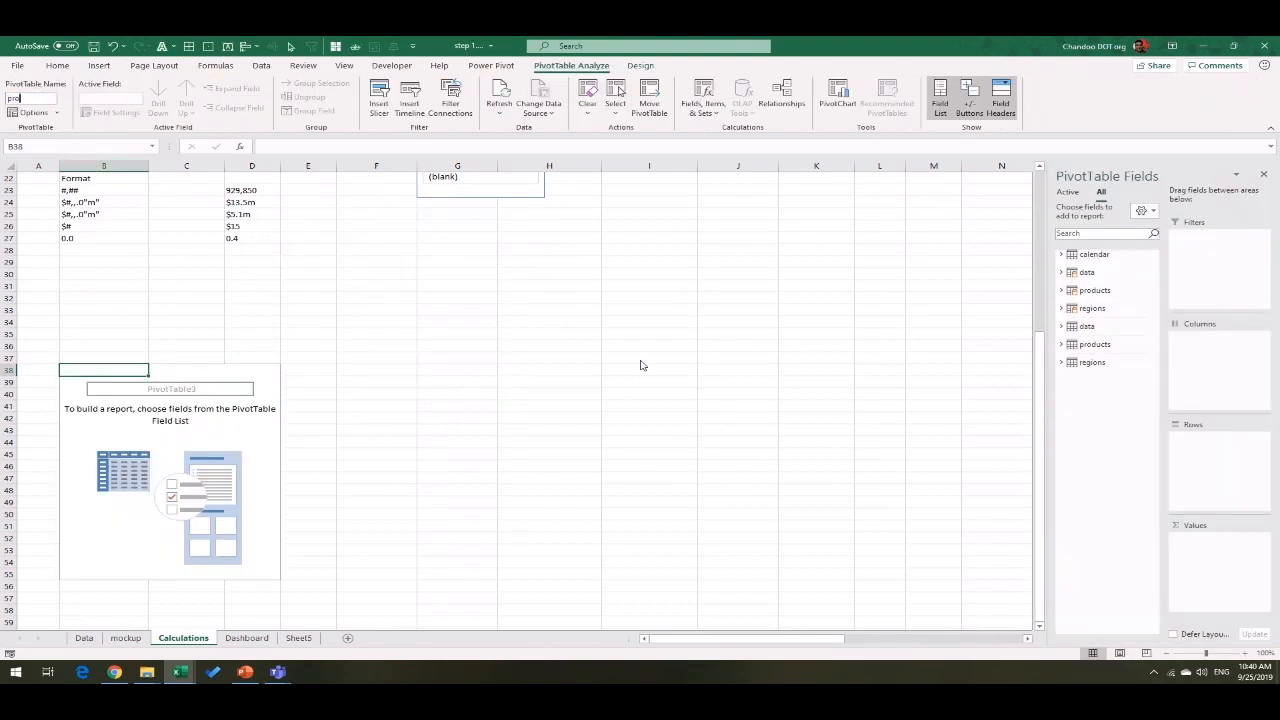
pyautogui.write('duct detail')
pyautogui.press('Return')
# Step: Add a slicer for the products table's Name field beside the PivotTable and filter it to Broadband
pyautogui.click(1062, 290)
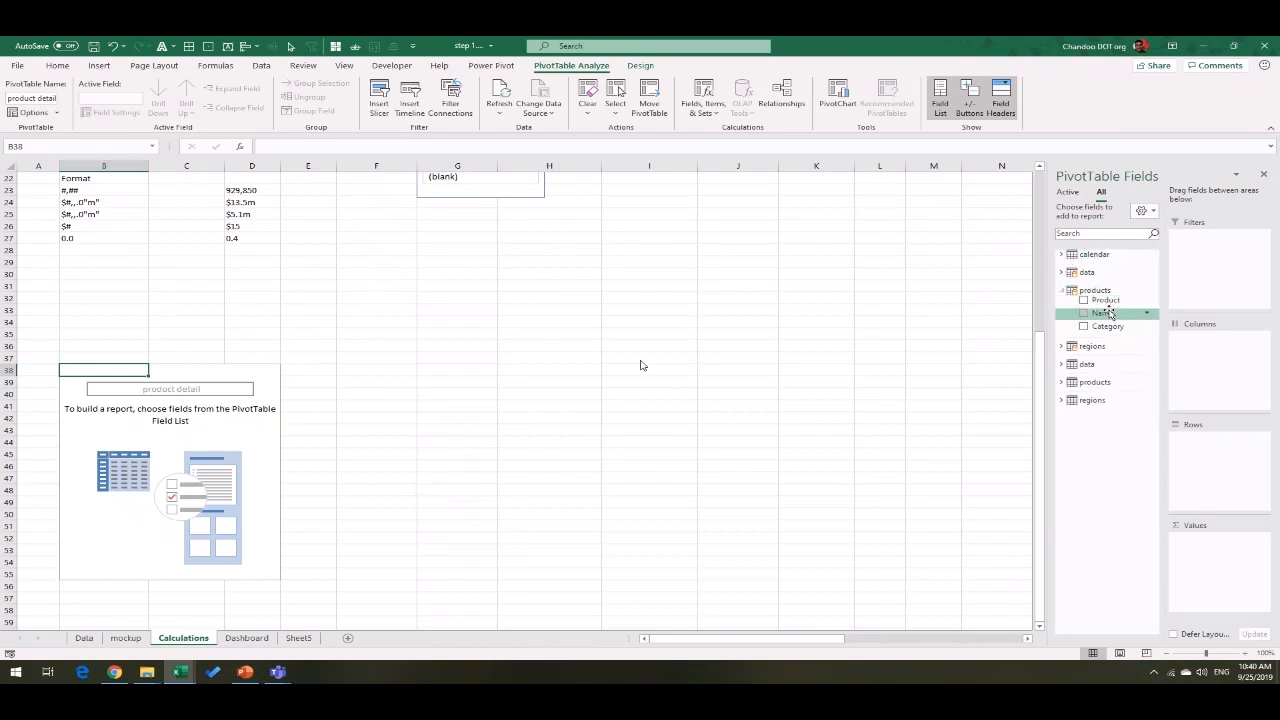
pyautogui.rightClick(1108, 313)
pyautogui.click(1148, 375)
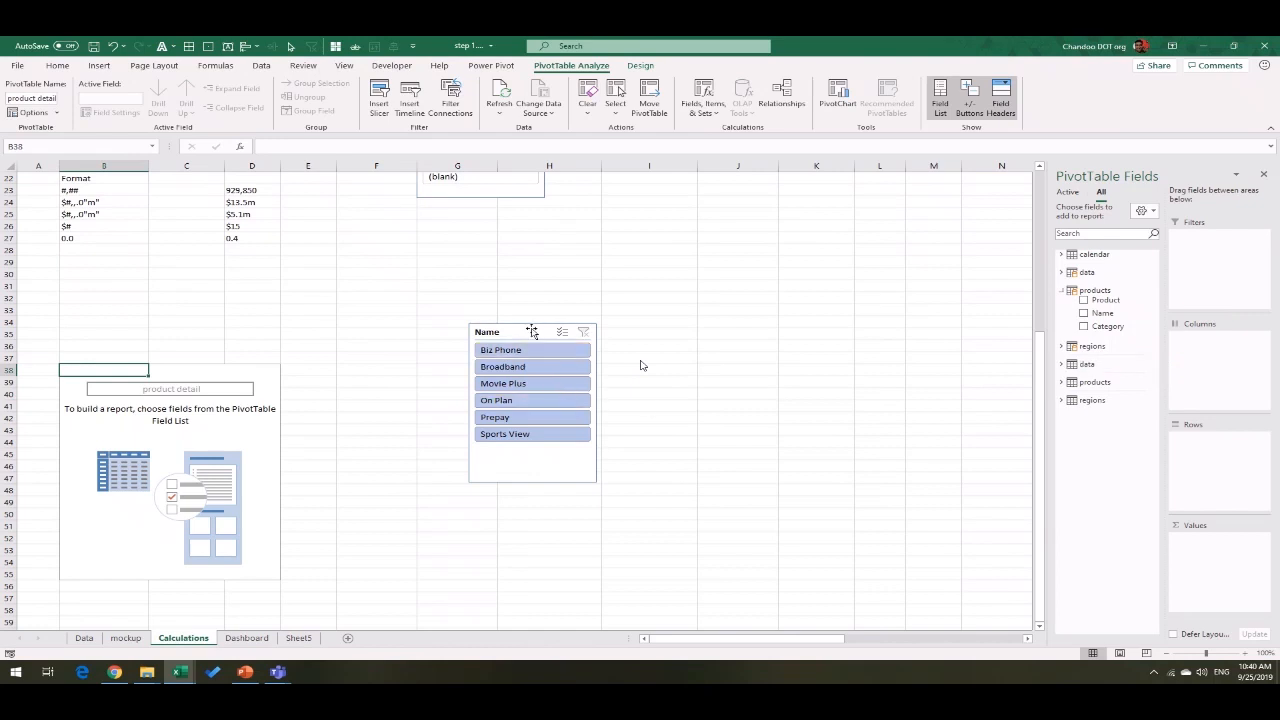
pyautogui.moveTo(531, 331); pyautogui.dragTo(618, 331)
pyautogui.click(606, 352)
pyautogui.click(641, 365)
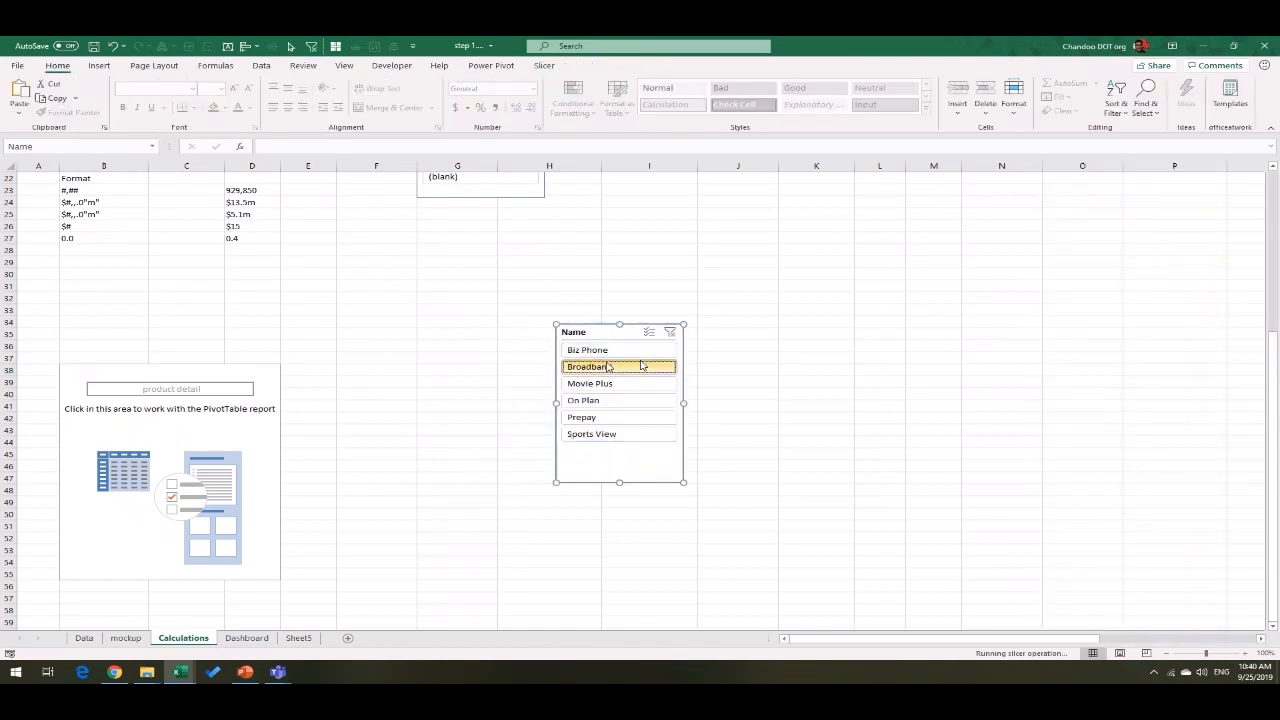
# Step: Add the calendar table's Week field to the PivotTable rows and filter out the (blank) week
pyautogui.click(177, 477)
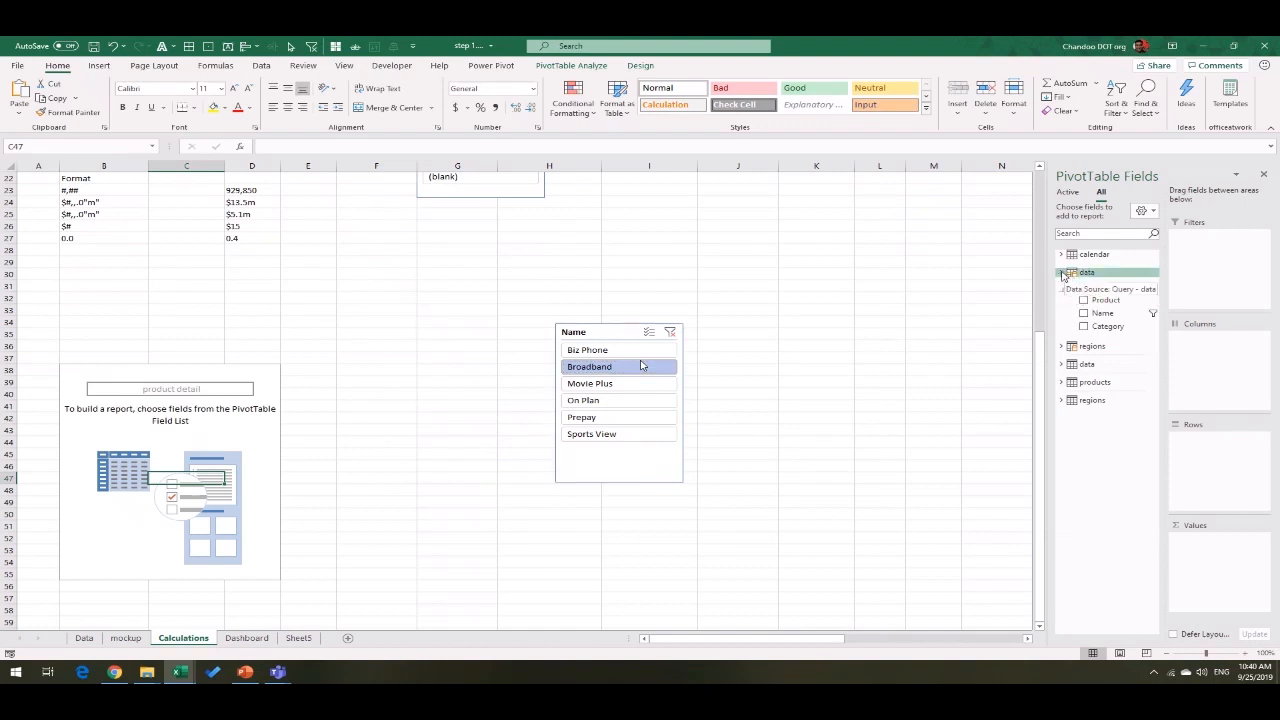
pyautogui.click(1062, 273)
pyautogui.click(1061, 254)
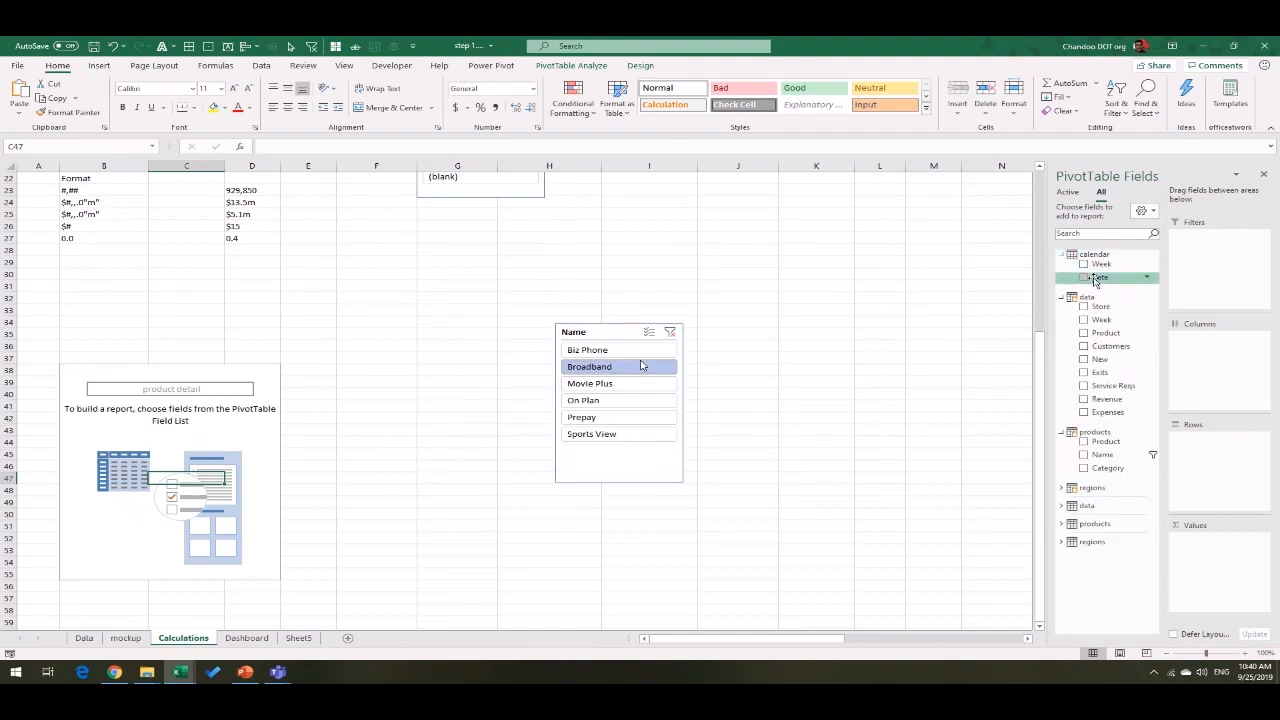
pyautogui.moveTo(1101, 266); pyautogui.dragTo(1210, 472)
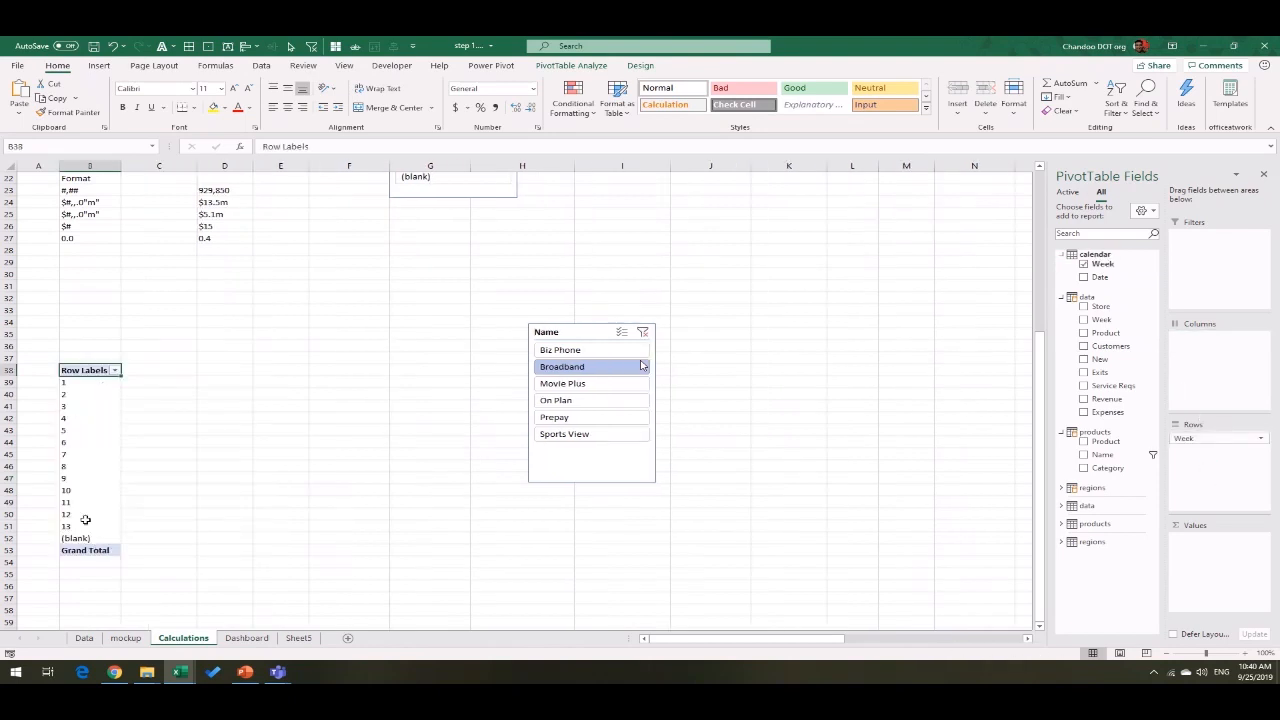
pyautogui.click(115, 370)
pyautogui.scroll(-2, 48, 555)
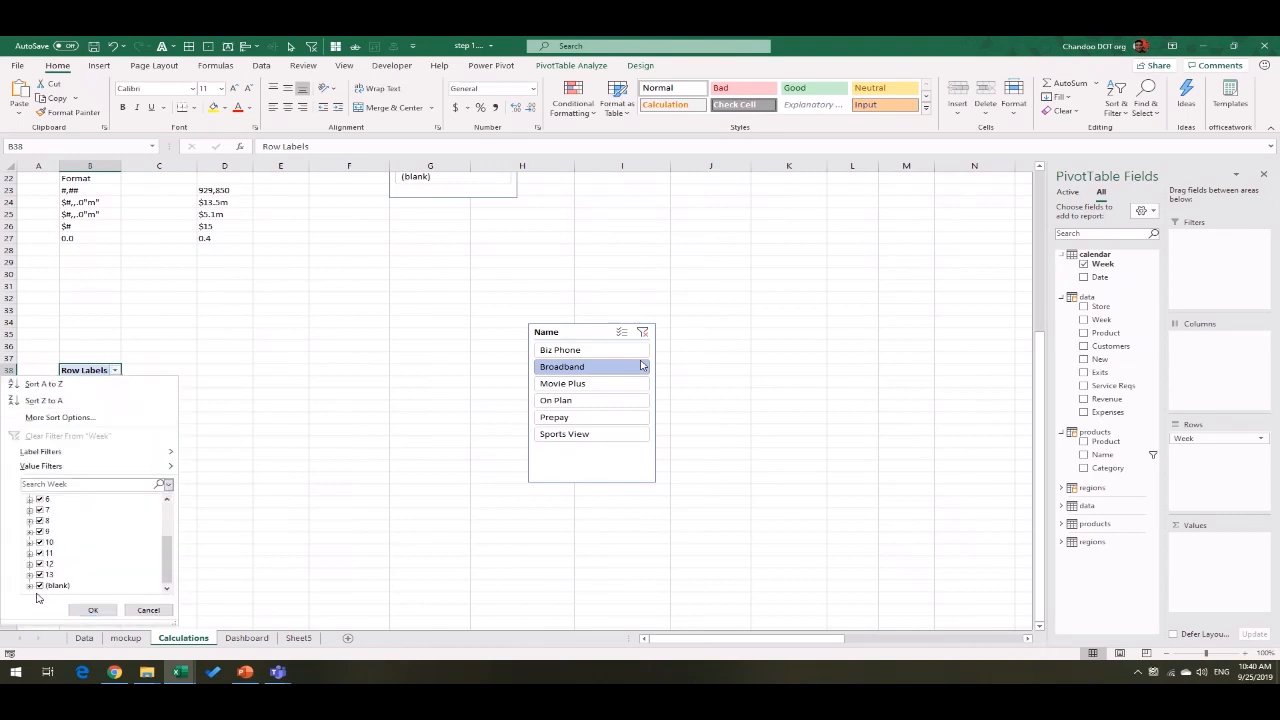
pyautogui.click(40, 586)
pyautogui.click(92, 610)
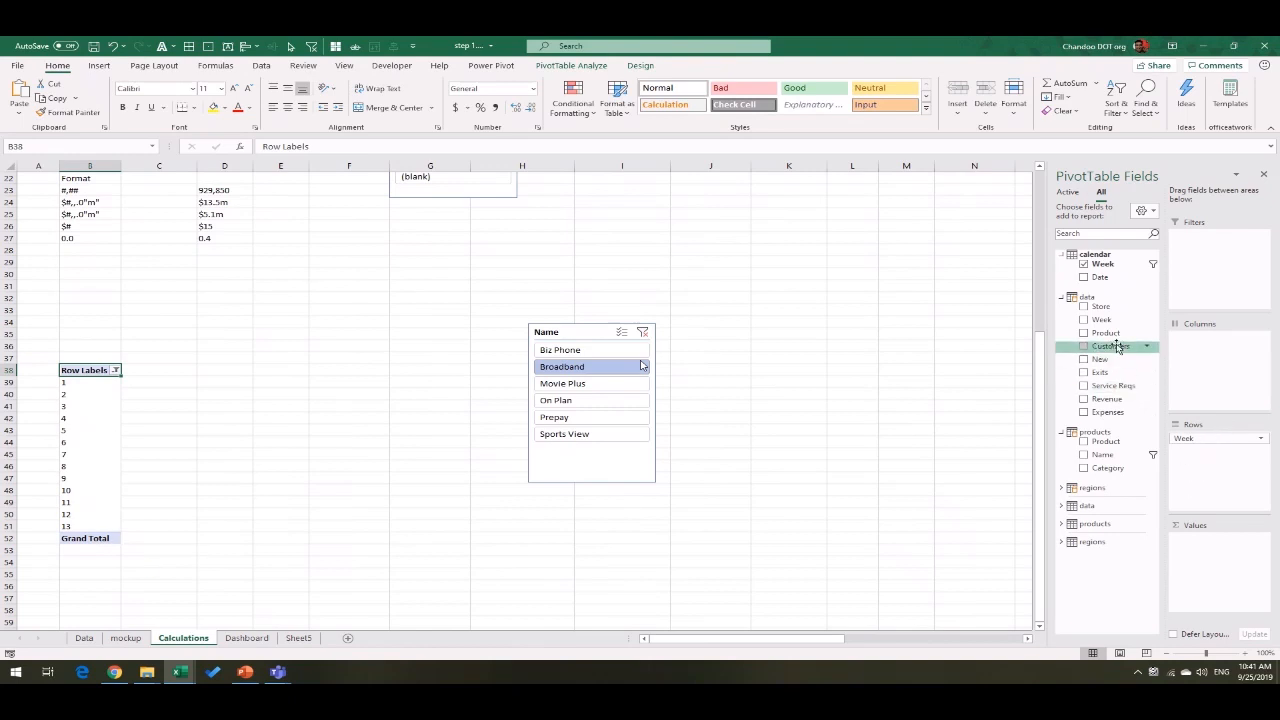
# Step: Add the Customers, New, Exits and Revenue fields from the data table to the PivotTable values
pyautogui.moveTo(1120, 348); pyautogui.dragTo(1238, 563)
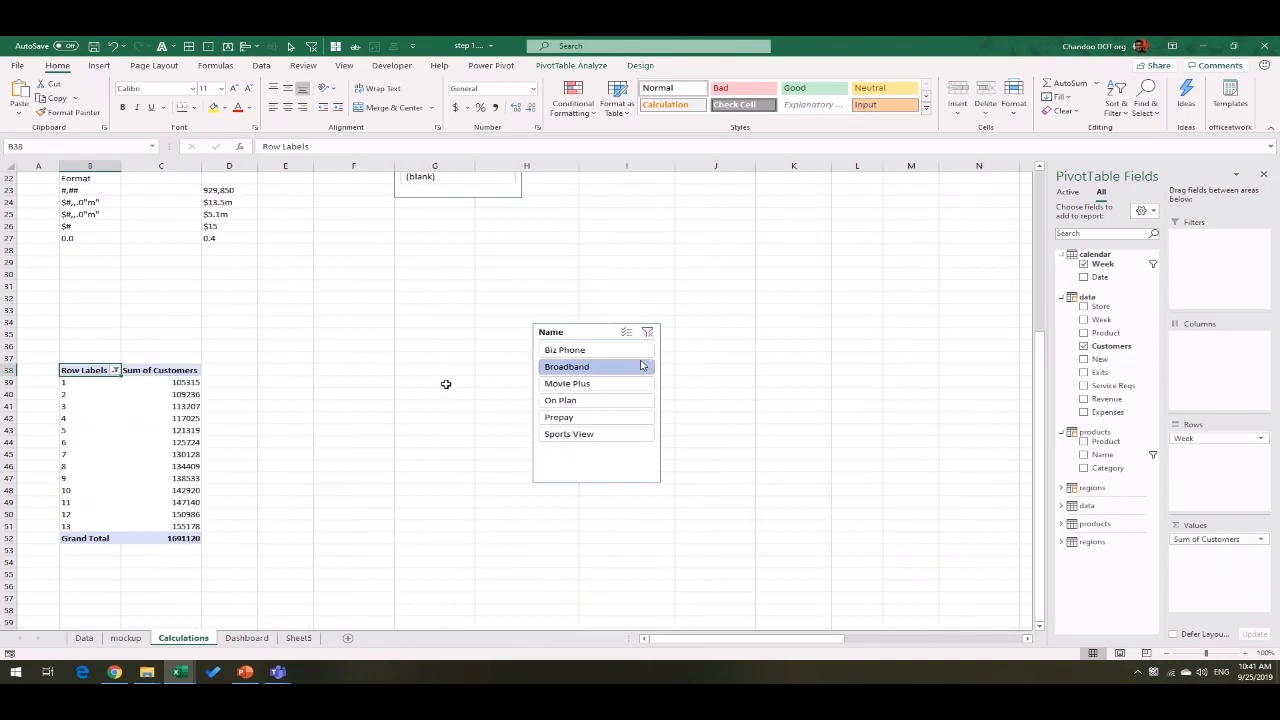
pyautogui.moveTo(1108, 366); pyautogui.dragTo(1238, 596)
pyautogui.moveTo(1100, 372); pyautogui.dragTo(1226, 603)
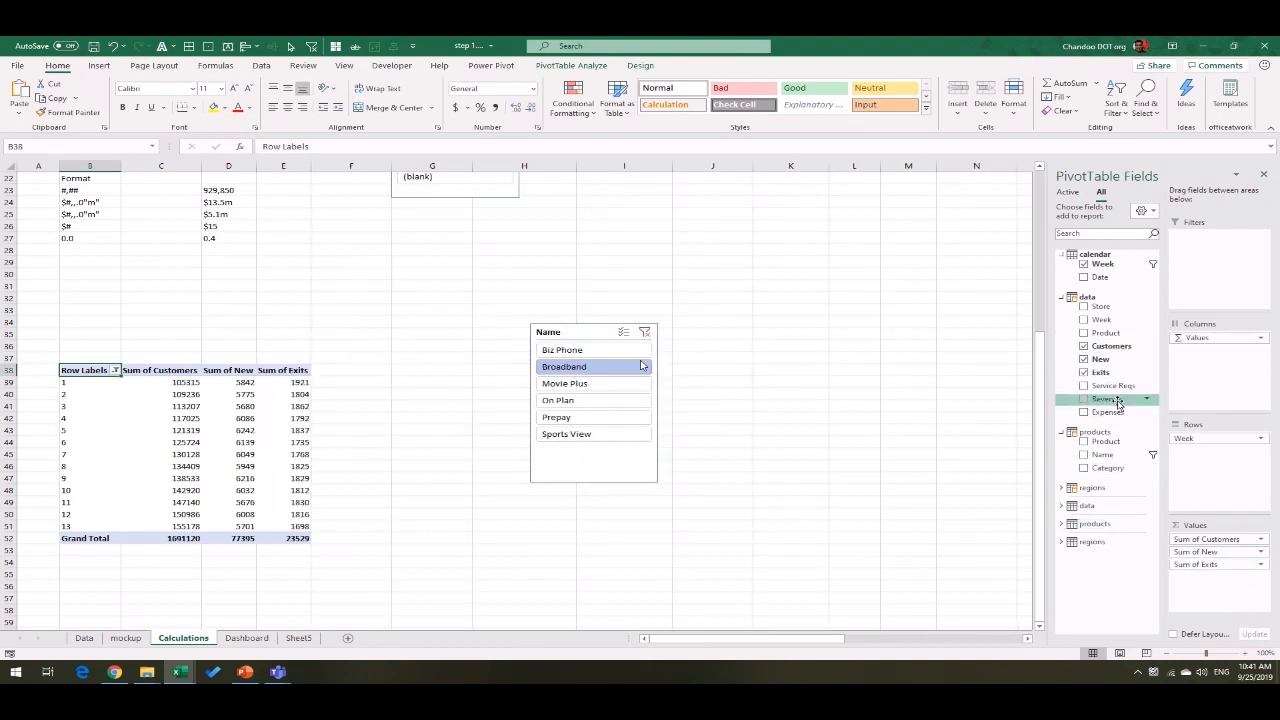
pyautogui.moveTo(1119, 405); pyautogui.dragTo(1214, 592)
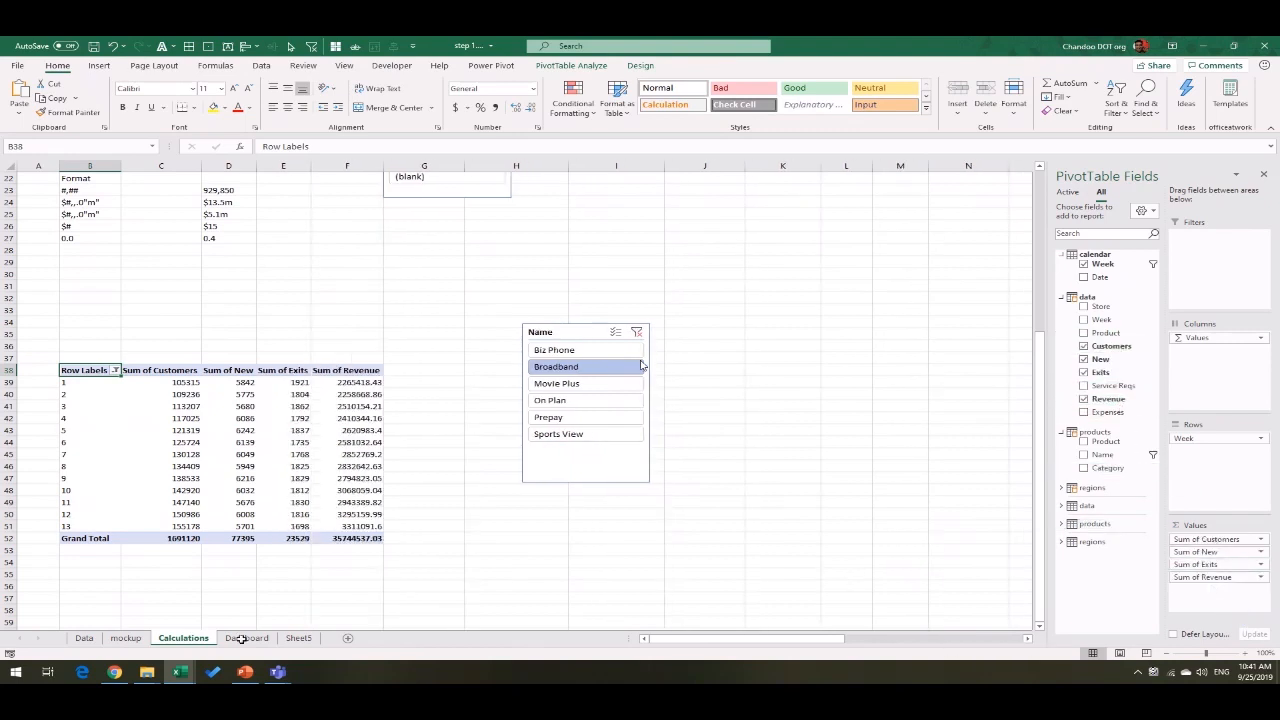
# Step: Check the metric order in the final dashboard workbook, and put Revenue first and remove Customers in the PivotTable values
pyautogui.moveTo(180, 672)
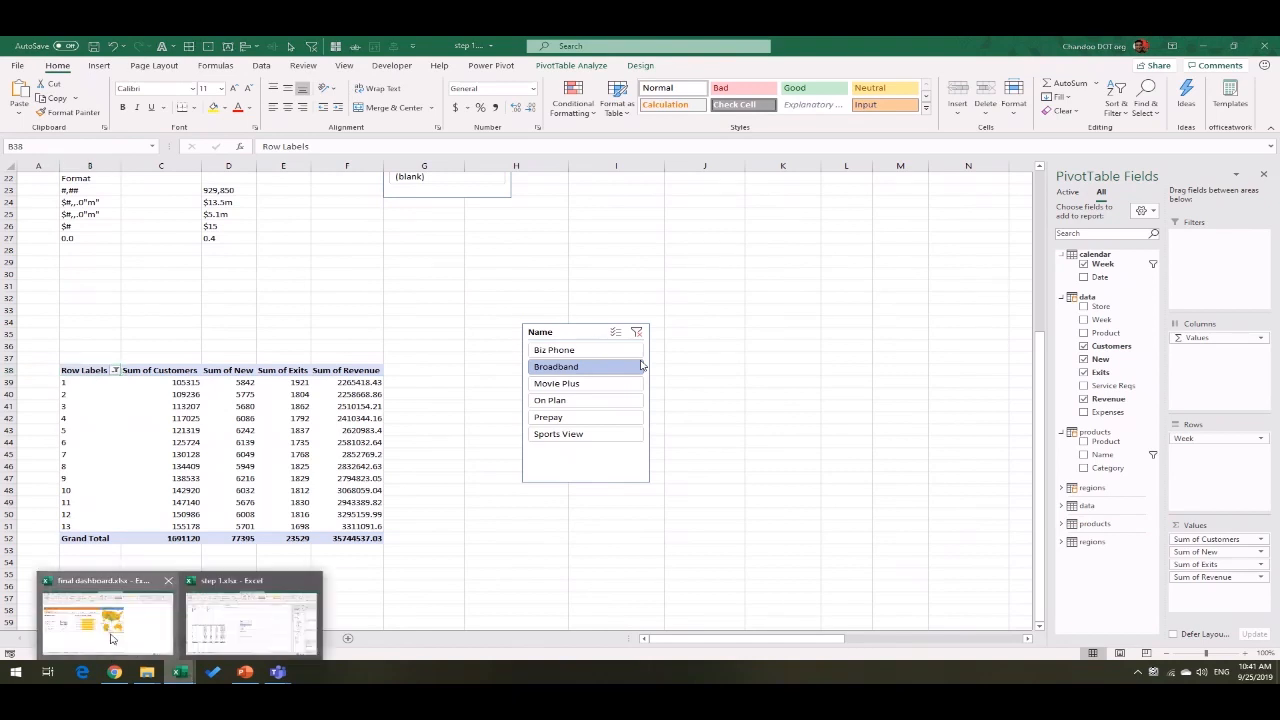
pyautogui.click(116, 637)
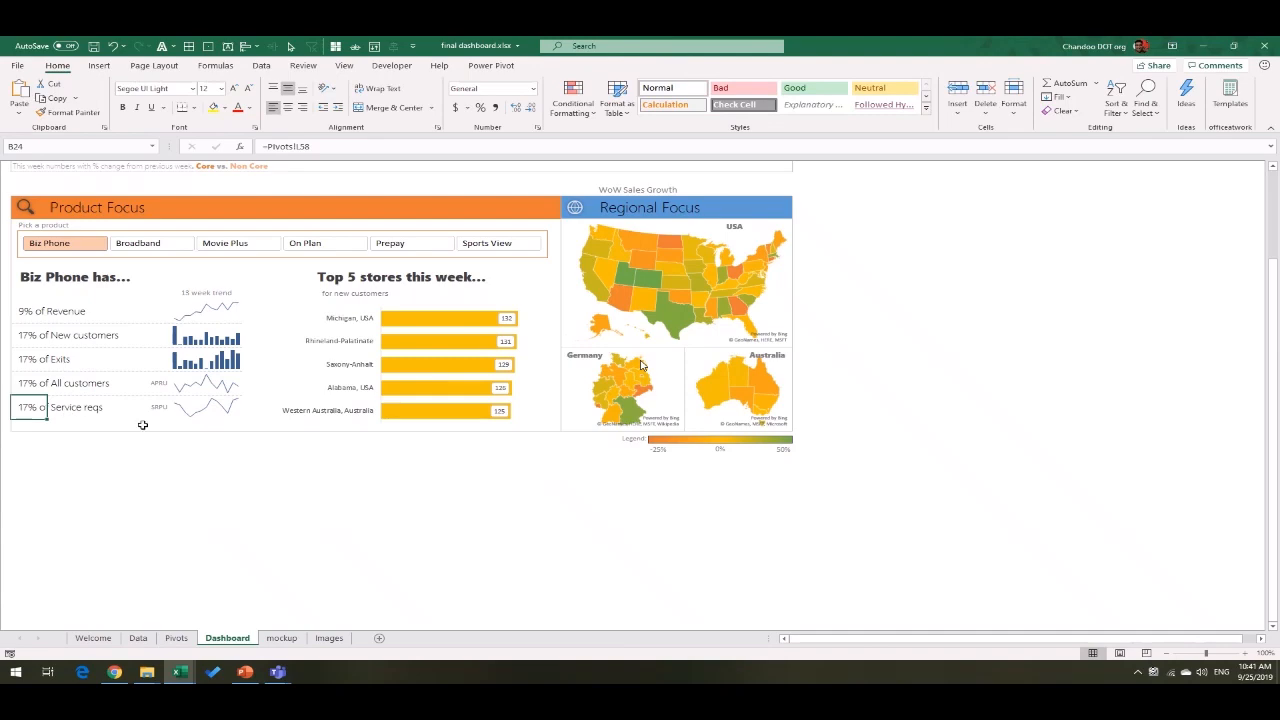
pyautogui.hotkey('alt', 'Tab')
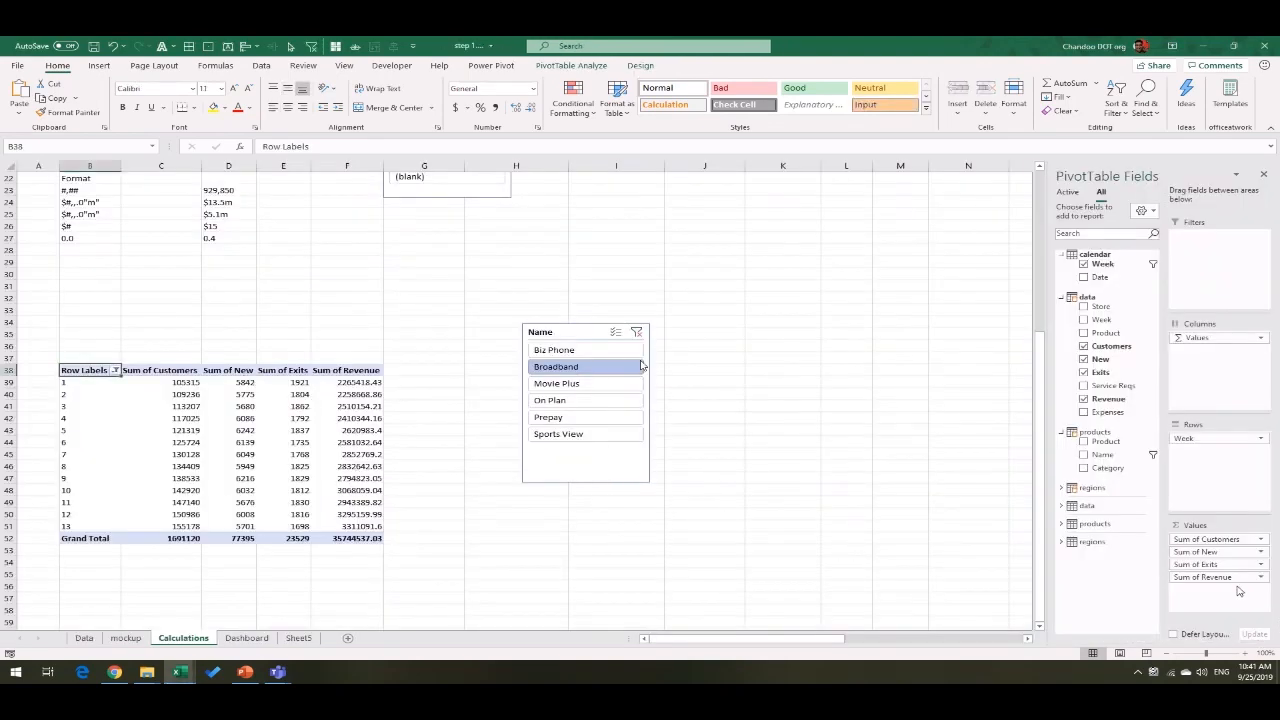
pyautogui.moveTo(1236, 578); pyautogui.dragTo(361, 496)
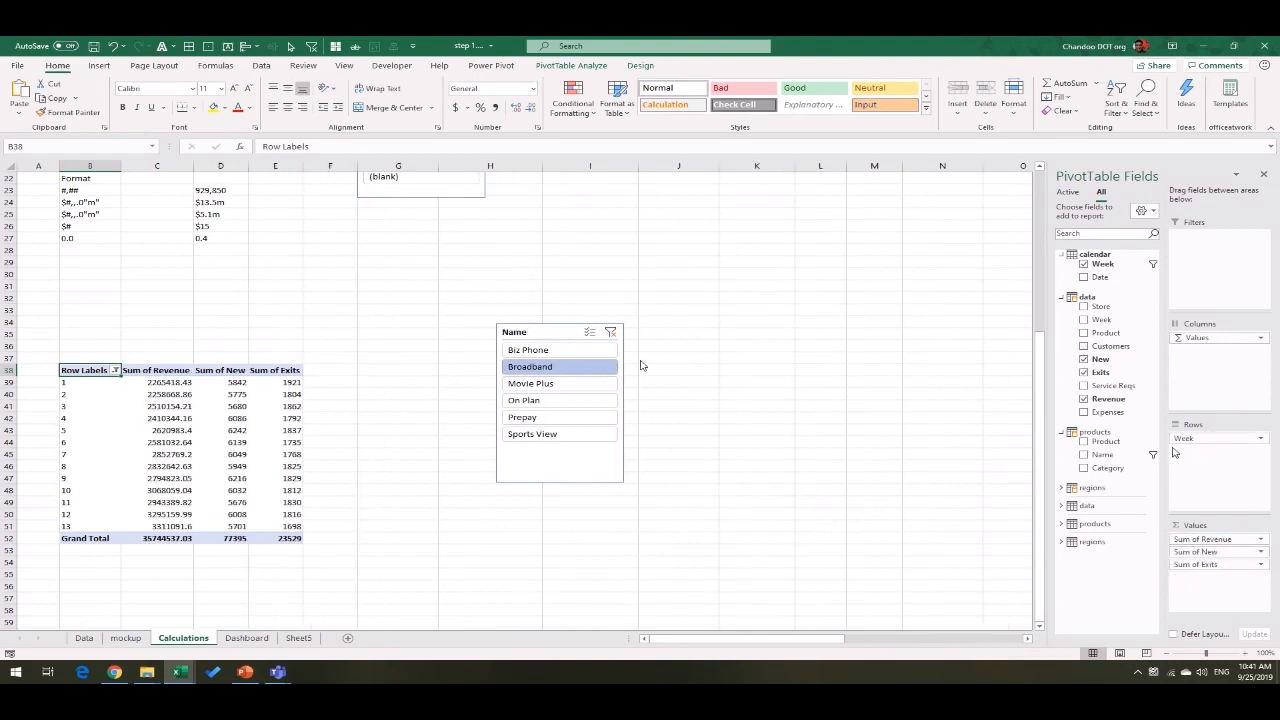
# Step: Add Service Reqs and Customers to the PivotTable values, with Customers placed before Service Reqs, and move the Name slicer clear of columns I to L
pyautogui.moveTo(1112, 392); pyautogui.dragTo(1206, 590)
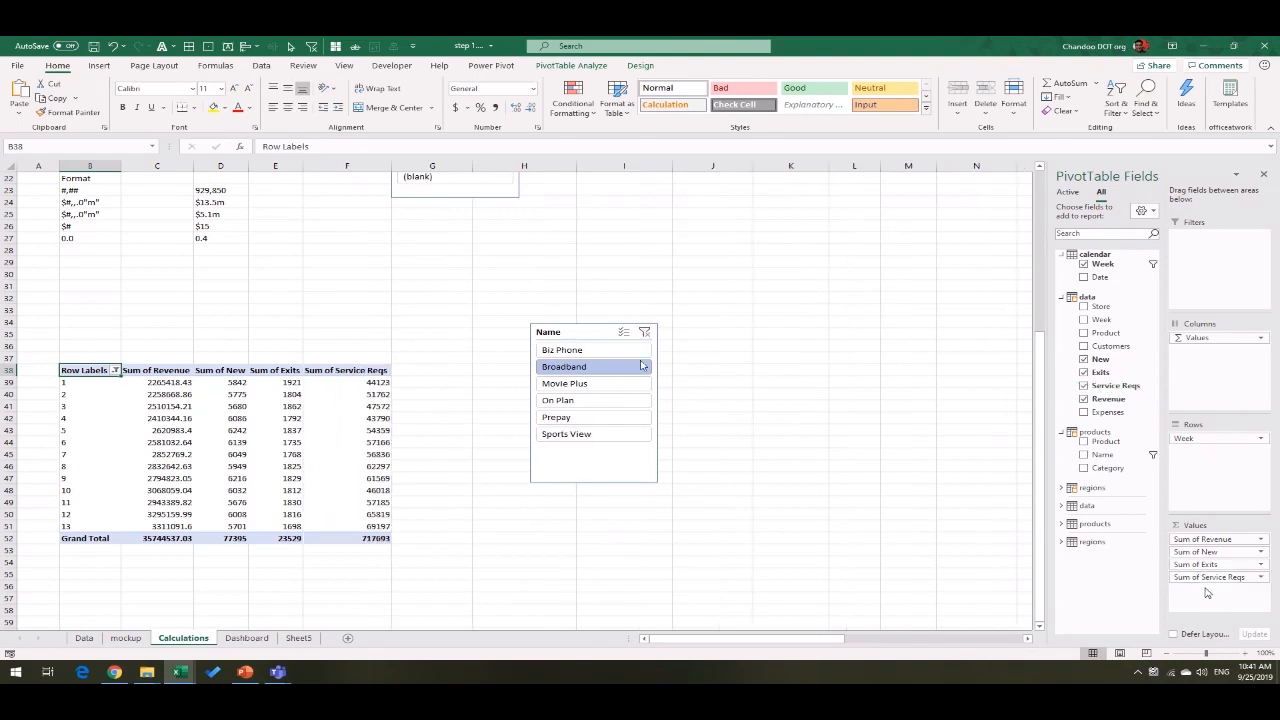
pyautogui.moveTo(1110, 346); pyautogui.dragTo(1240, 582)
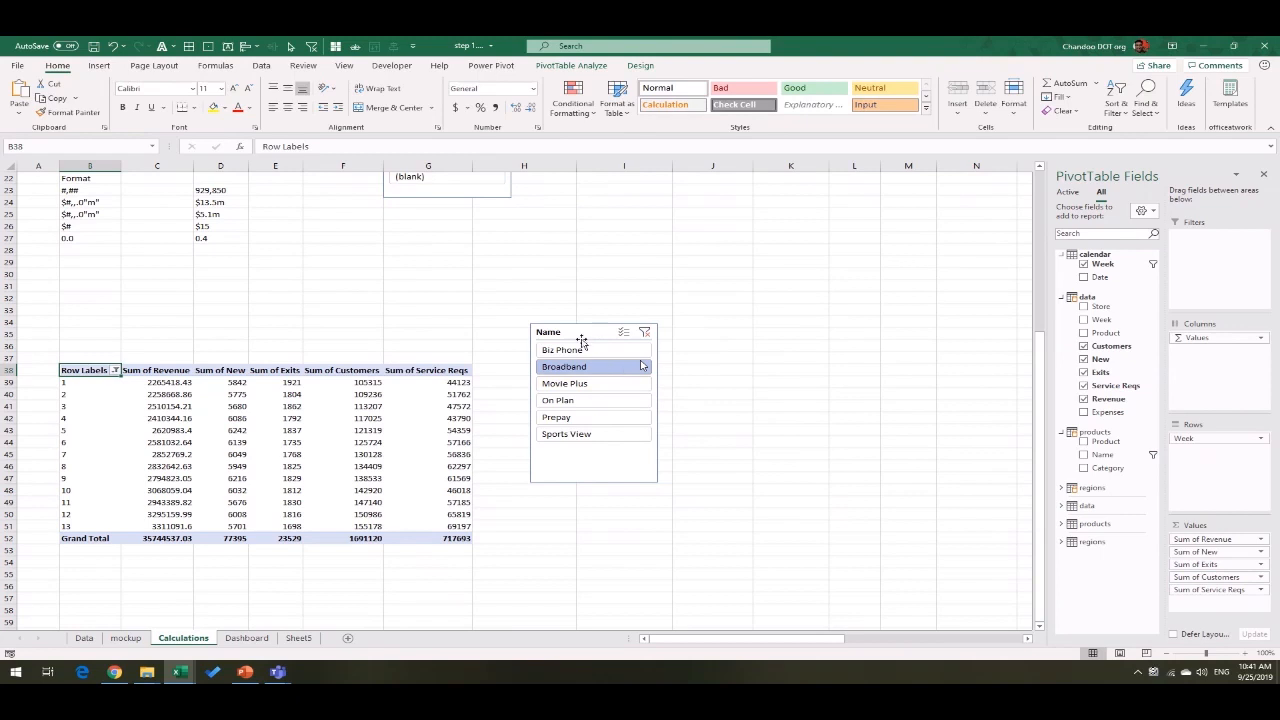
pyautogui.moveTo(590, 331); pyautogui.dragTo(774, 218)
pyautogui.click(645, 368)
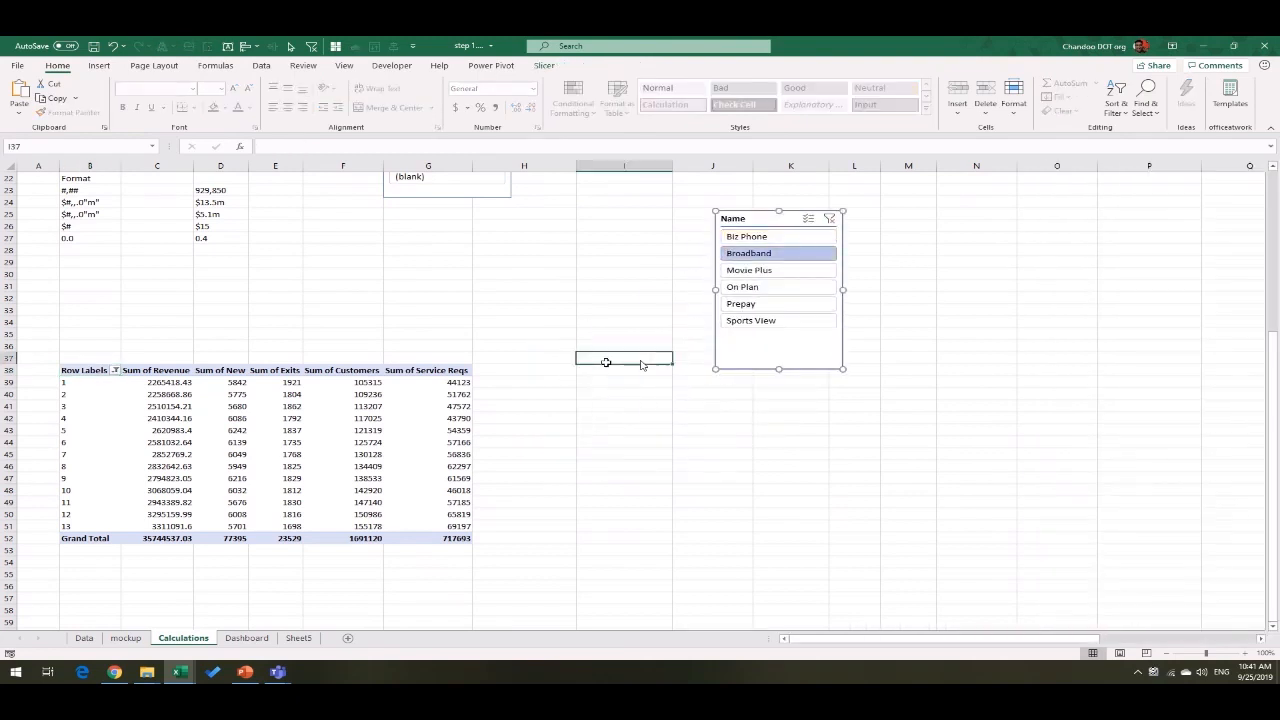
pyautogui.moveTo(766, 219); pyautogui.dragTo(929, 180)
# Step: Enter the title "For outputs" in cell I37 and the header "Week" in I38
pyautogui.click(641, 366)
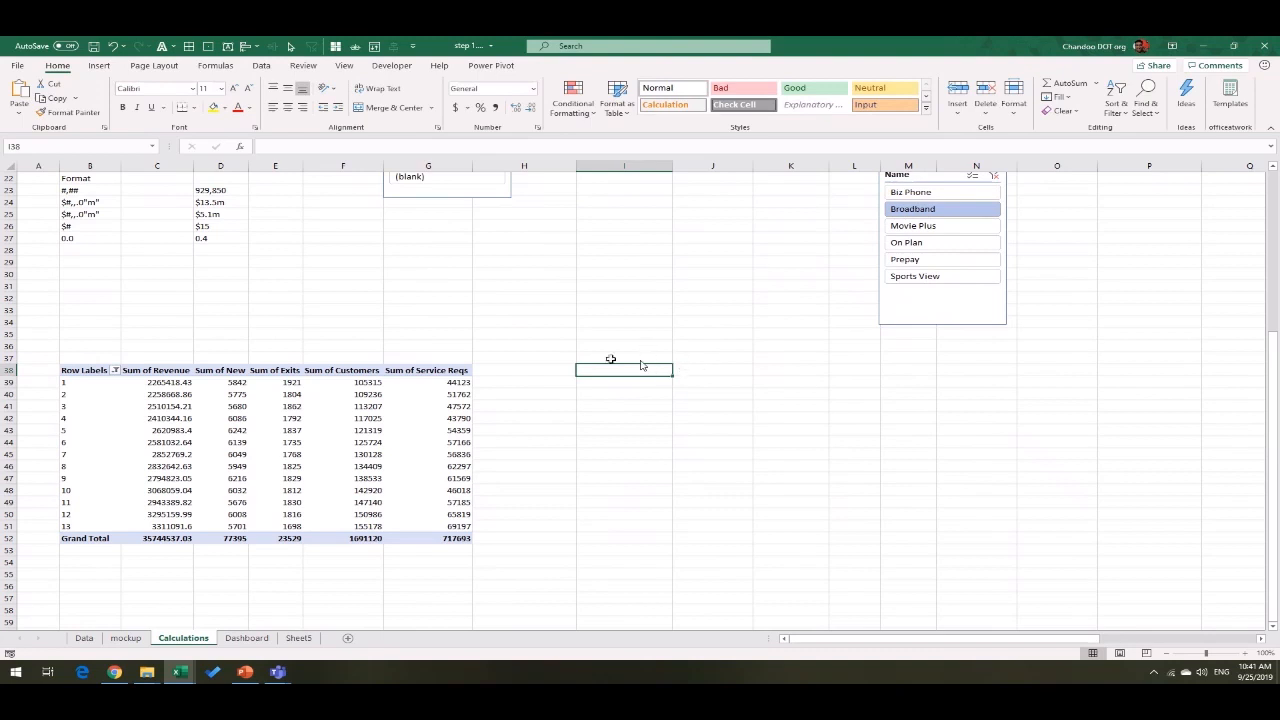
pyautogui.press('Up')
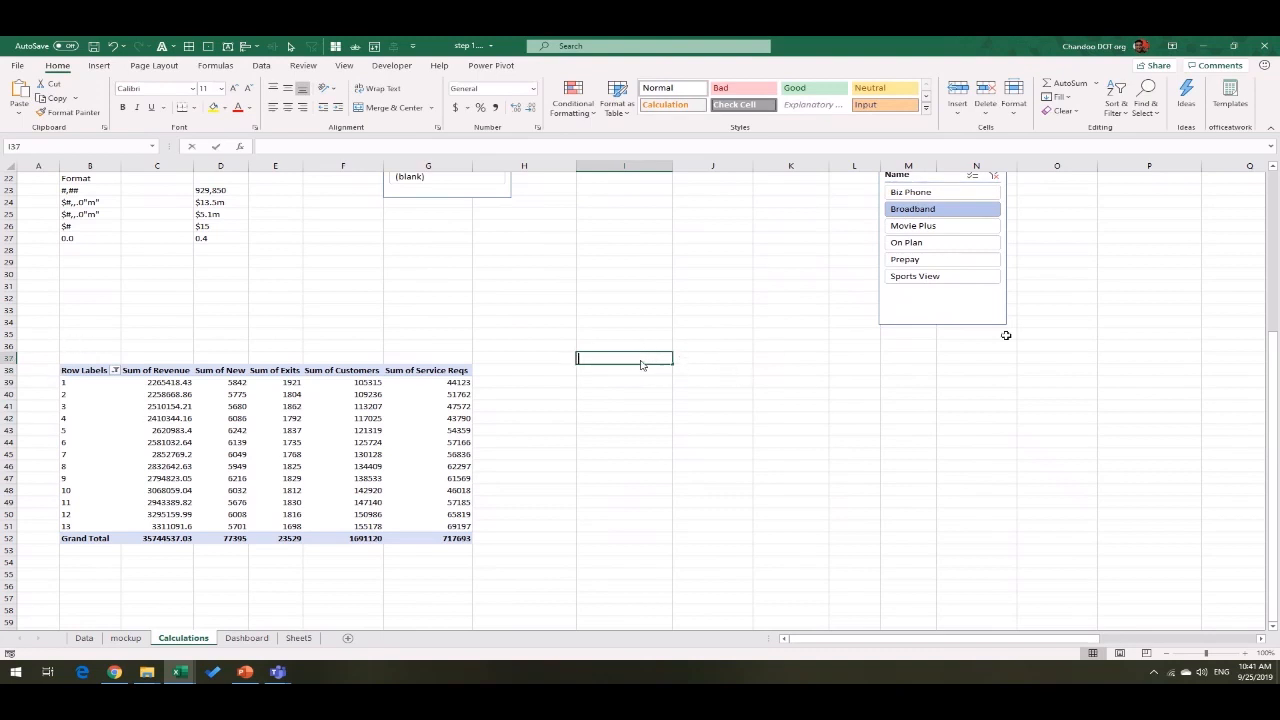
pyautogui.write('For outputs')
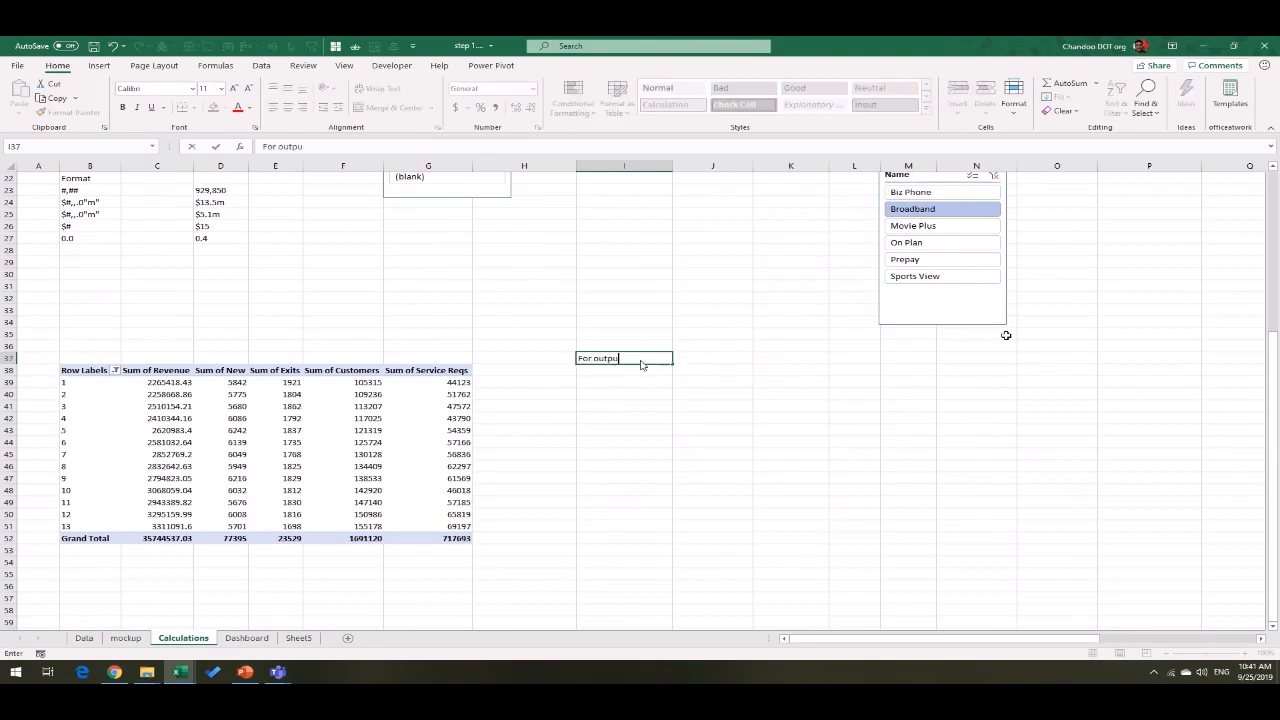
pyautogui.press('Return')
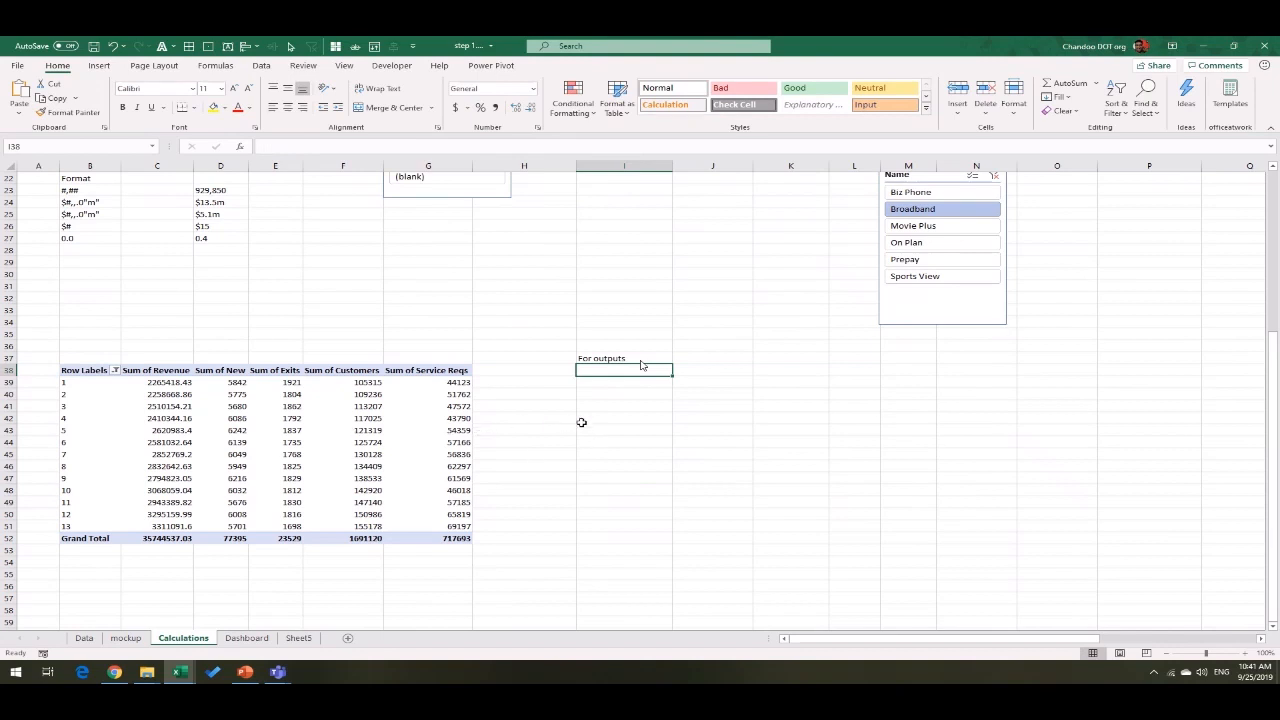
pyautogui.write('Week')
pyautogui.press('Return')
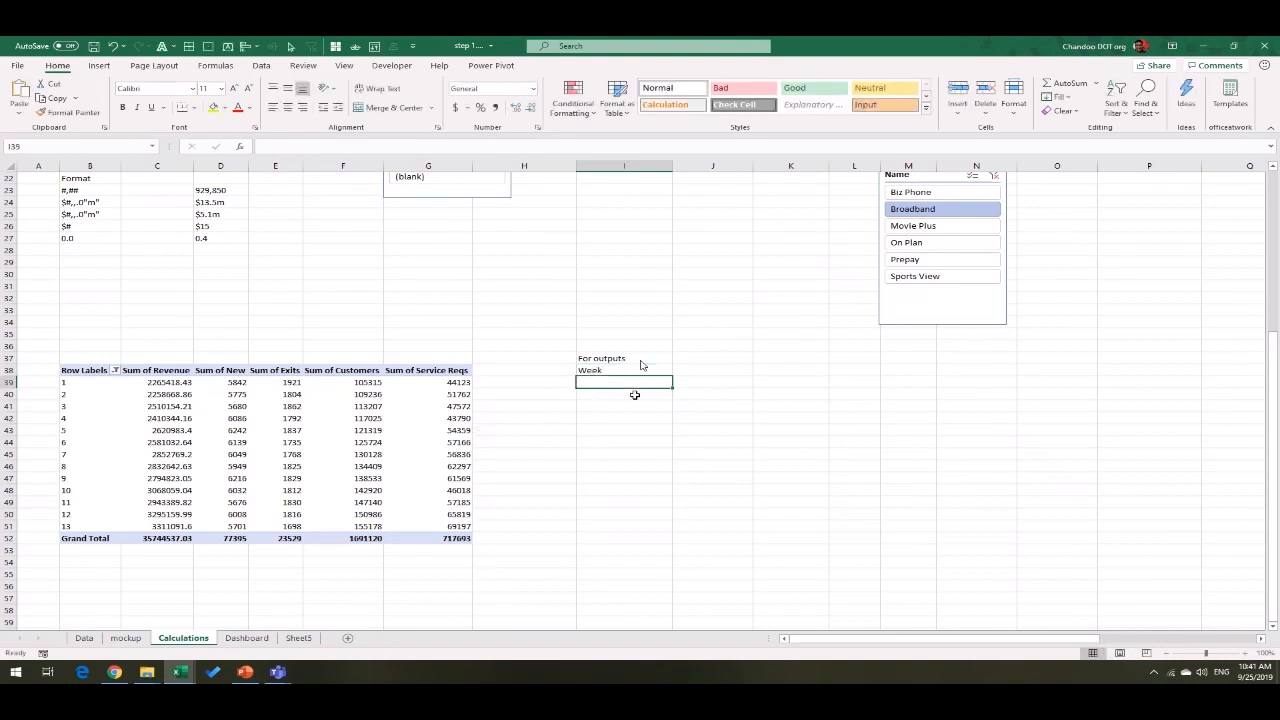
# Step: Link cell I39 to the PivotTable's first week with the formula =B39
pyautogui.write('=')
pyautogui.press('Left')
pyautogui.hotkey('ctrl', 'Left')
pyautogui.hotkey('ctrl', 'Left')
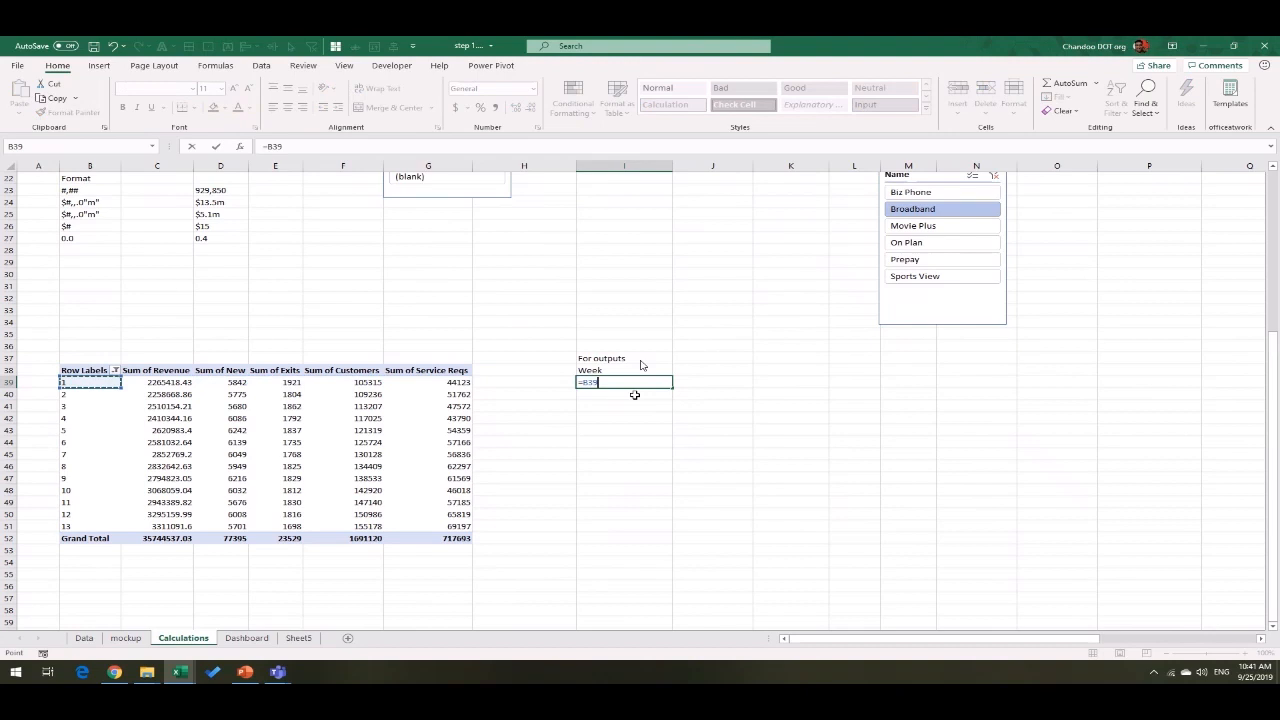
pyautogui.hotkey('ctrl', 'Return')
# Step: Enter the header "Revenue" in cell J38, beside the Week header
pyautogui.press('Right')
pyautogui.press('Up')
pyautogui.write('R')
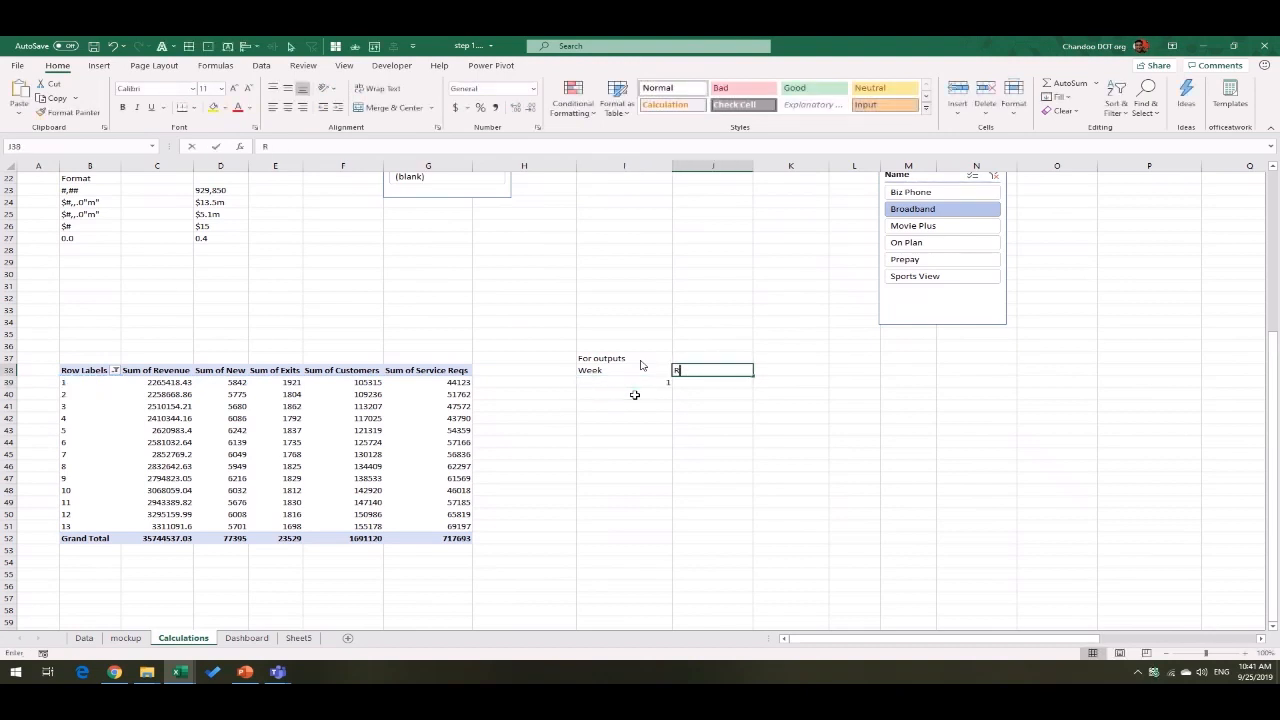
pyautogui.write('eveue')
pyautogui.press('BackSpace')
pyautogui.press('BackSpace')
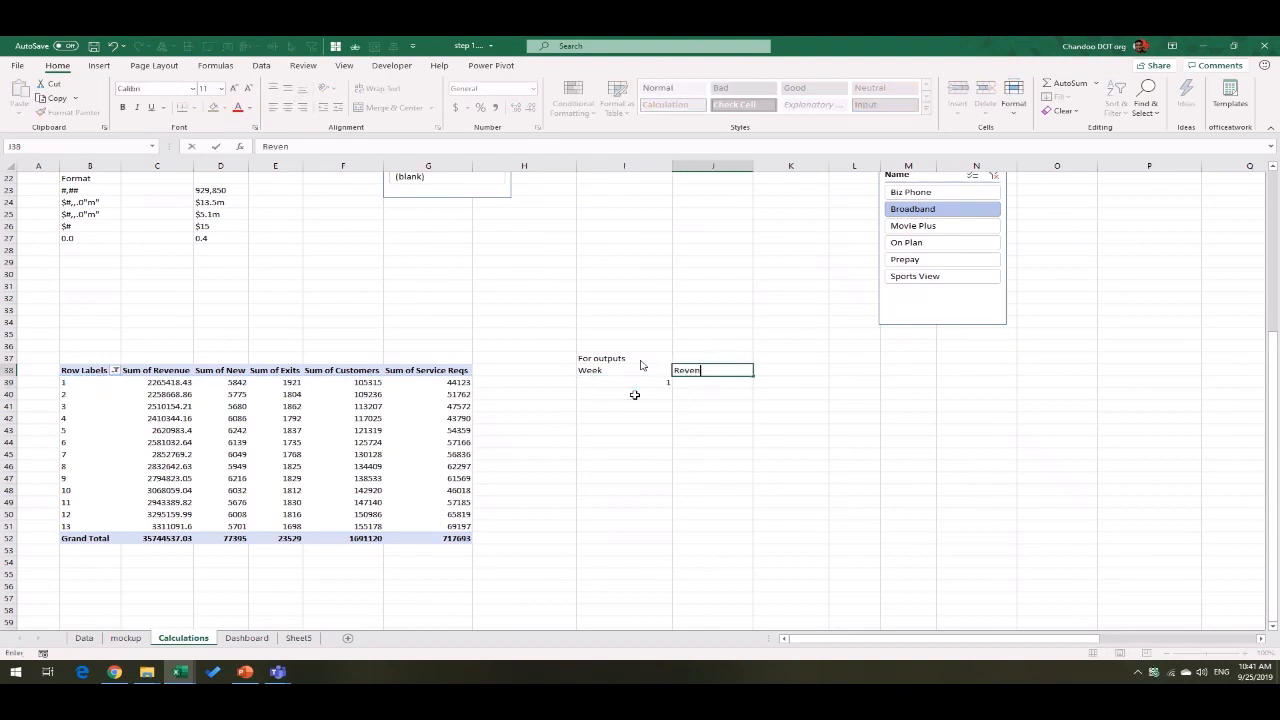
pyautogui.press('Right')
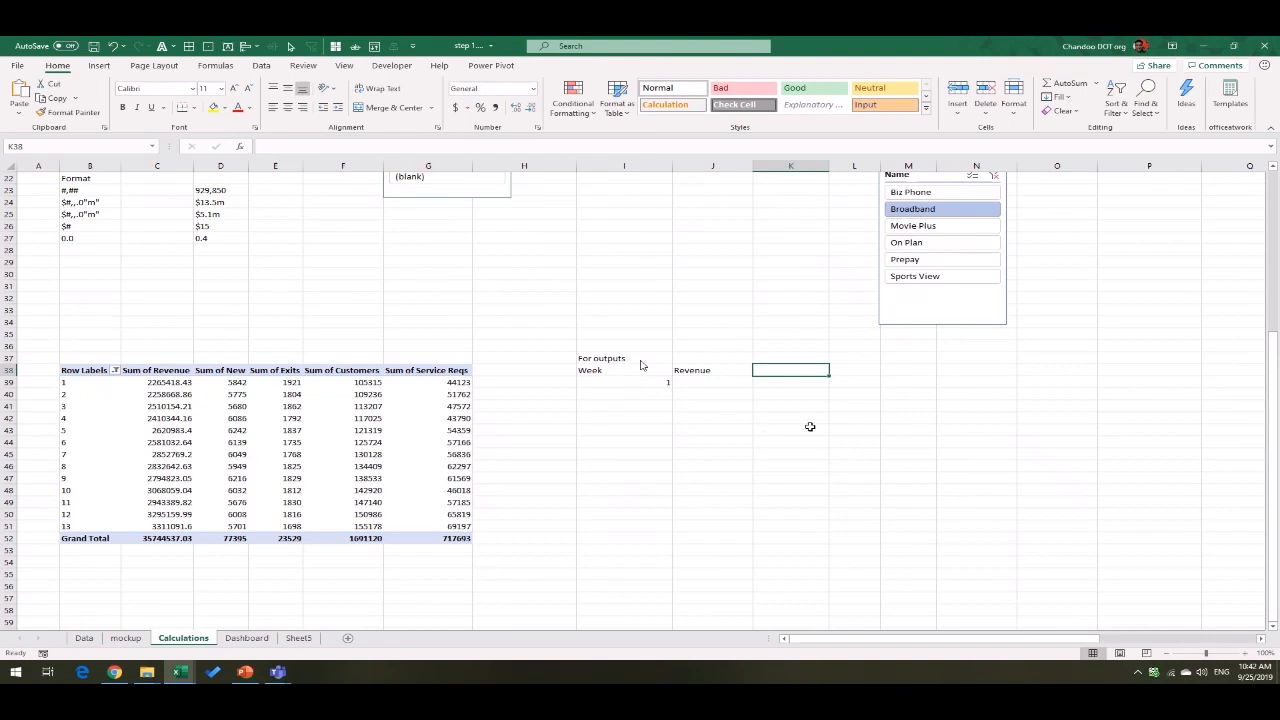
# Step: Enter the headers New, Exits, ARPU and SRPU in cells K38 to N38 of the output table
pyautogui.write('New')
pyautogui.press('Right')
pyautogui.write('Exit')
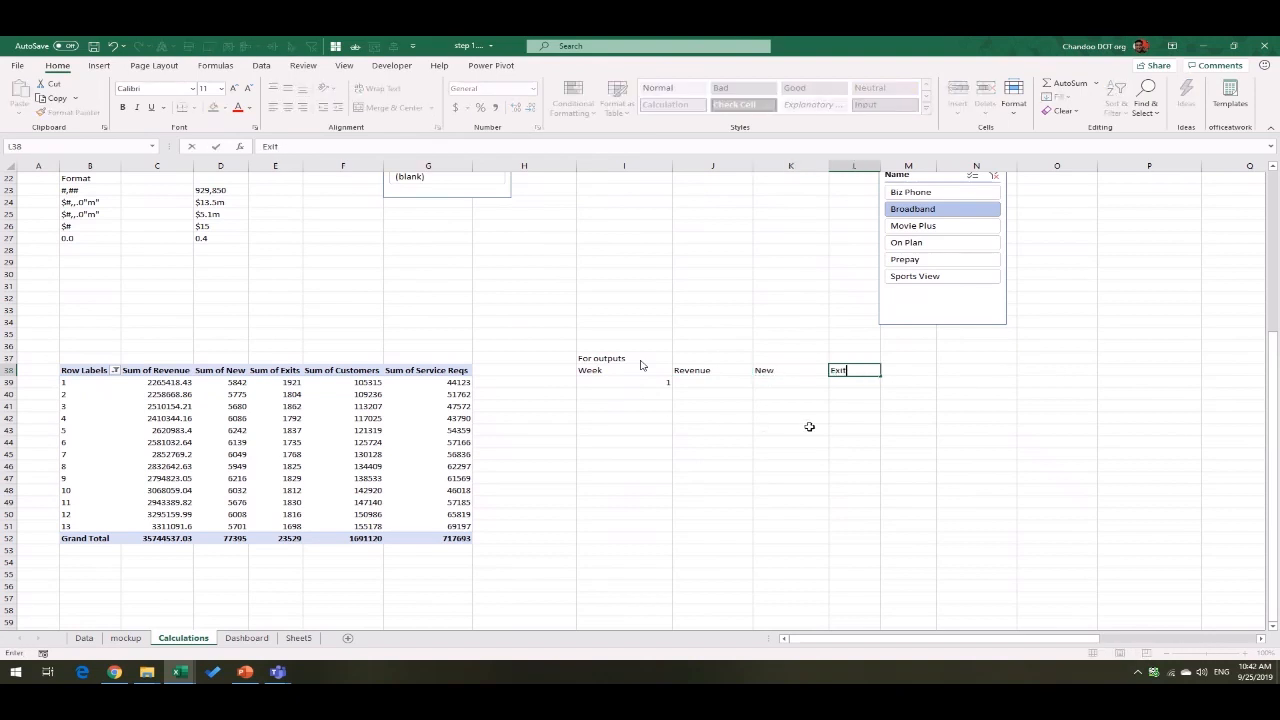
pyautogui.write('s')
pyautogui.press('Right')
pyautogui.write('A')
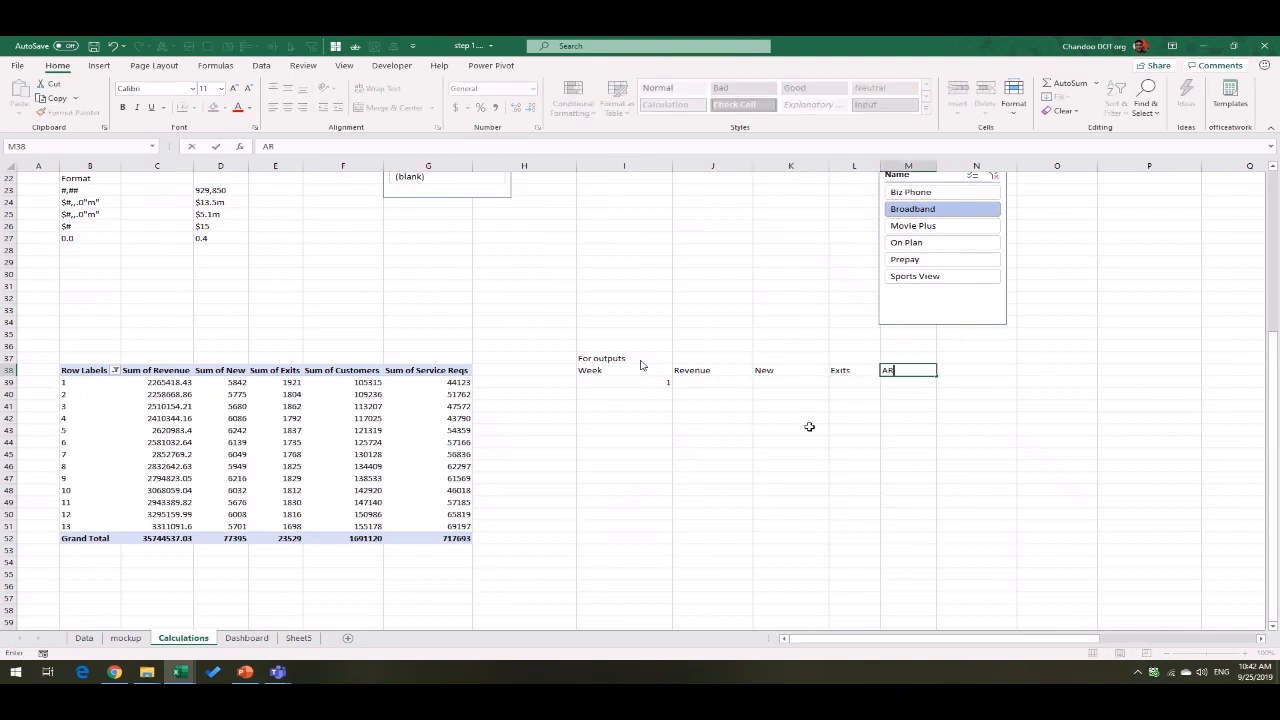
pyautogui.write('RPU')
pyautogui.press('Tab')
pyautogui.write('SRPU')
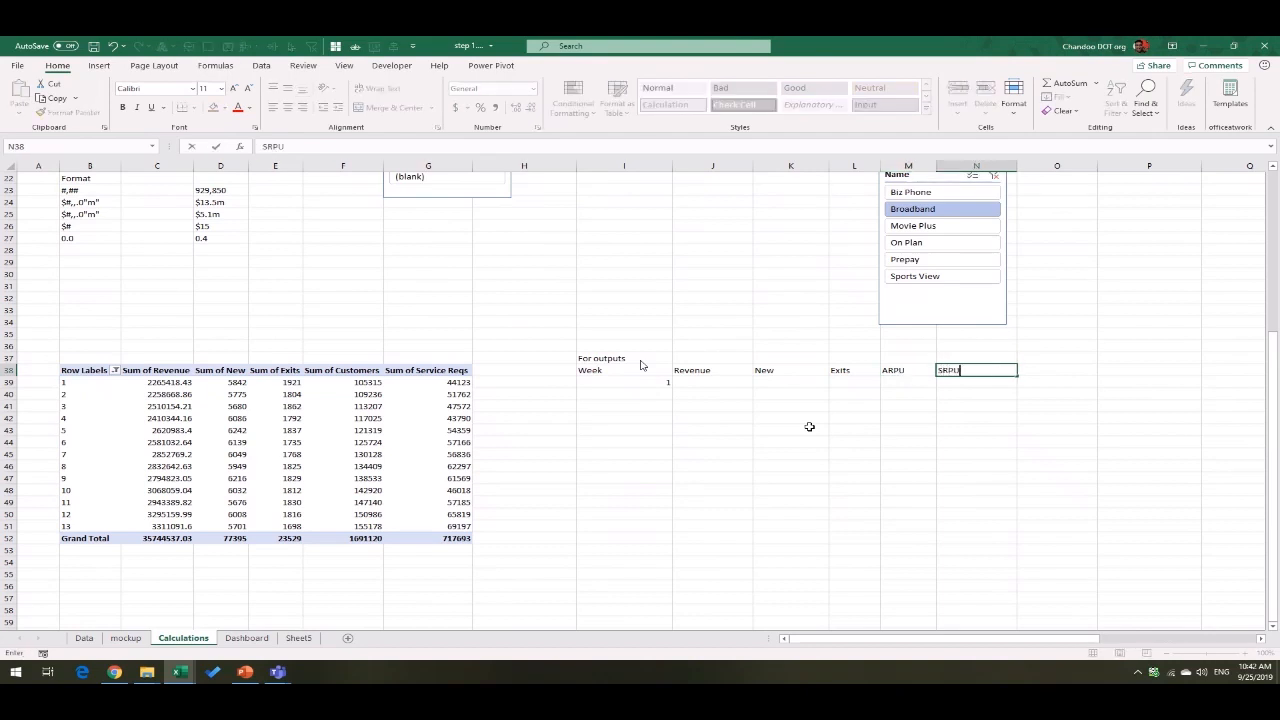
pyautogui.press('Return')
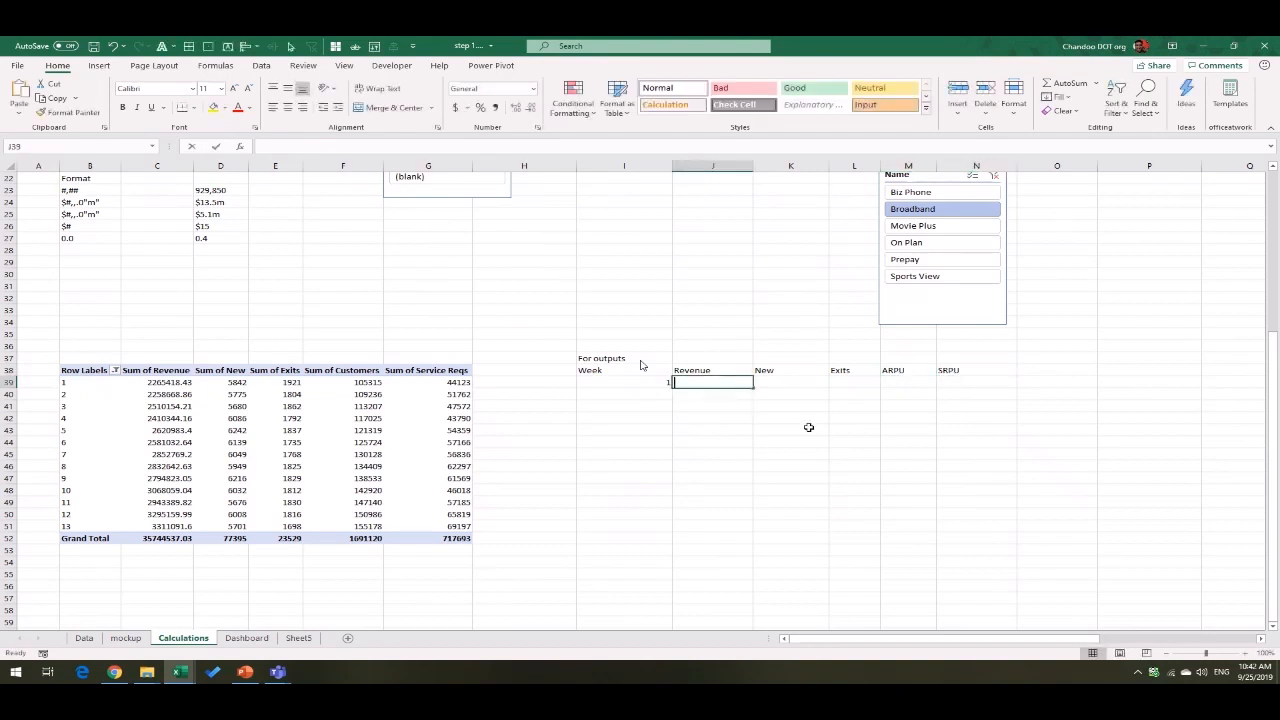
# Step: Link the first-week Revenue to =C39 and New to =D39, and copy the New formula across to Exits
pyautogui.write('=')
pyautogui.click(186, 385)
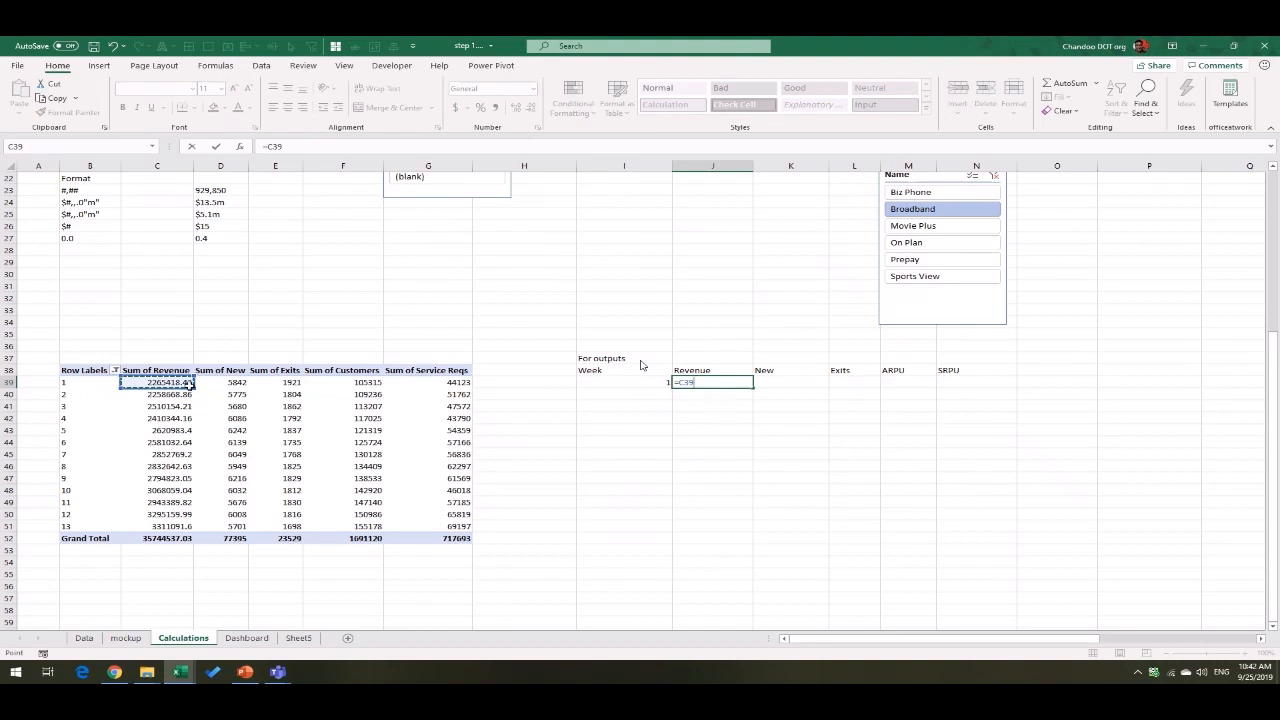
pyautogui.press('Return')
pyautogui.click(766, 385)
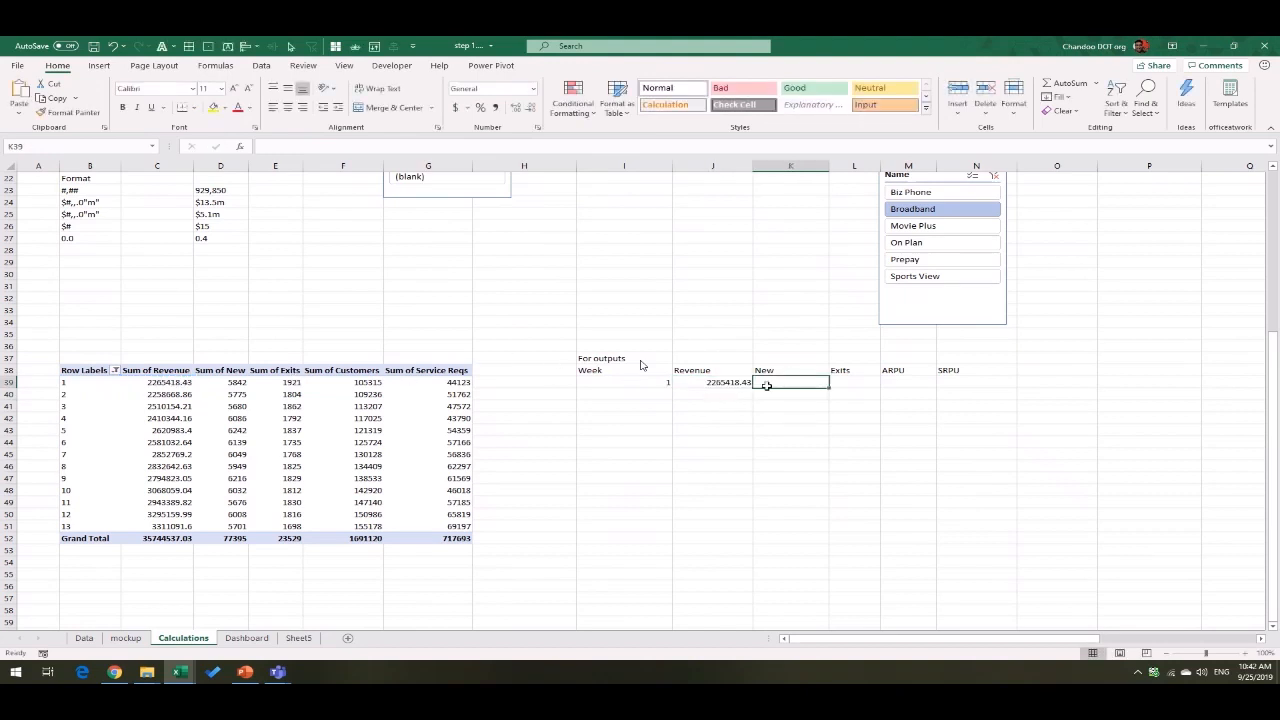
pyautogui.write('=')
pyautogui.click(242, 385)
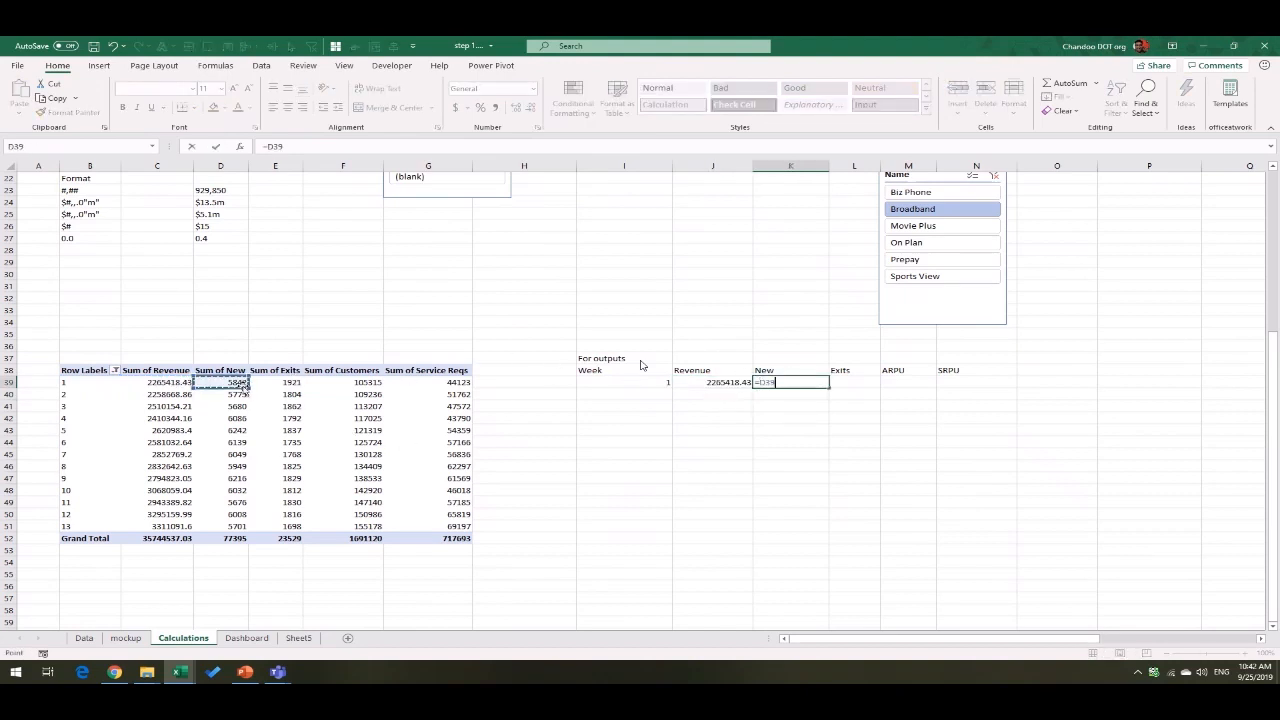
pyautogui.press('Return')
pyautogui.click(826, 386)
pyautogui.moveTo(828, 389); pyautogui.dragTo(878, 390)
# Step: Calculate the first-week ARPU in M39 by dividing the PivotTable's revenue in C39 by its customers in F39
pyautogui.click(890, 383)
pyautogui.write('=')
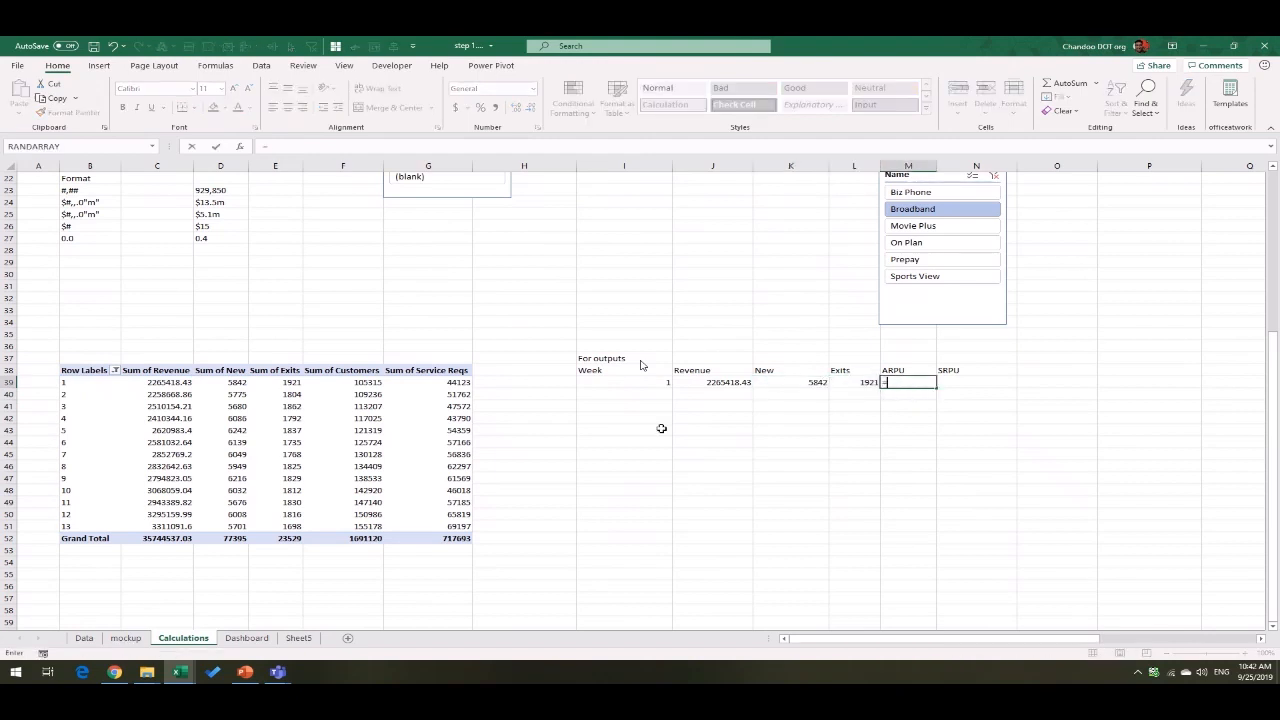
pyautogui.click(174, 382)
pyautogui.write('/')
pyautogui.click(366, 383)
pyautogui.press('Return')
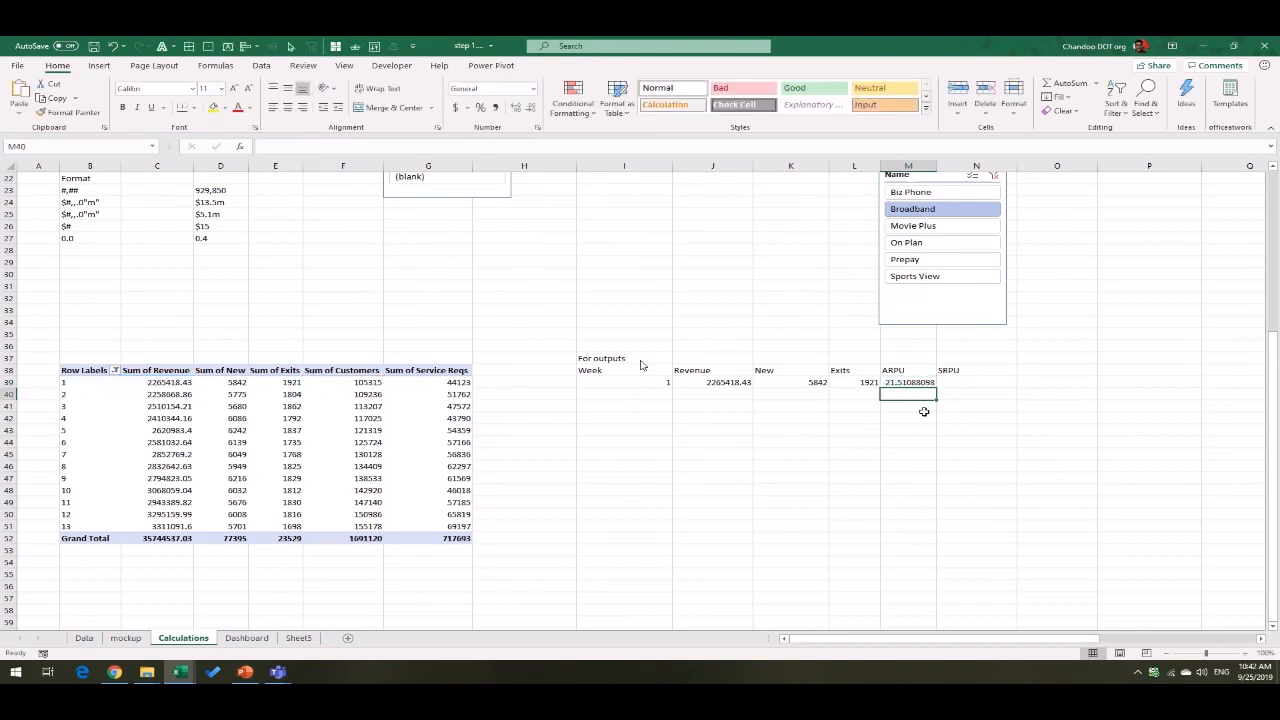
# Step: Calculate the first-week SRPU in N39 as =G39/F39 and fill the formulas in I39:N39 down to row 51
pyautogui.click(988, 381)
pyautogui.write('=')
pyautogui.click(430, 383)
pyautogui.write('/')
pyautogui.click(343, 385)
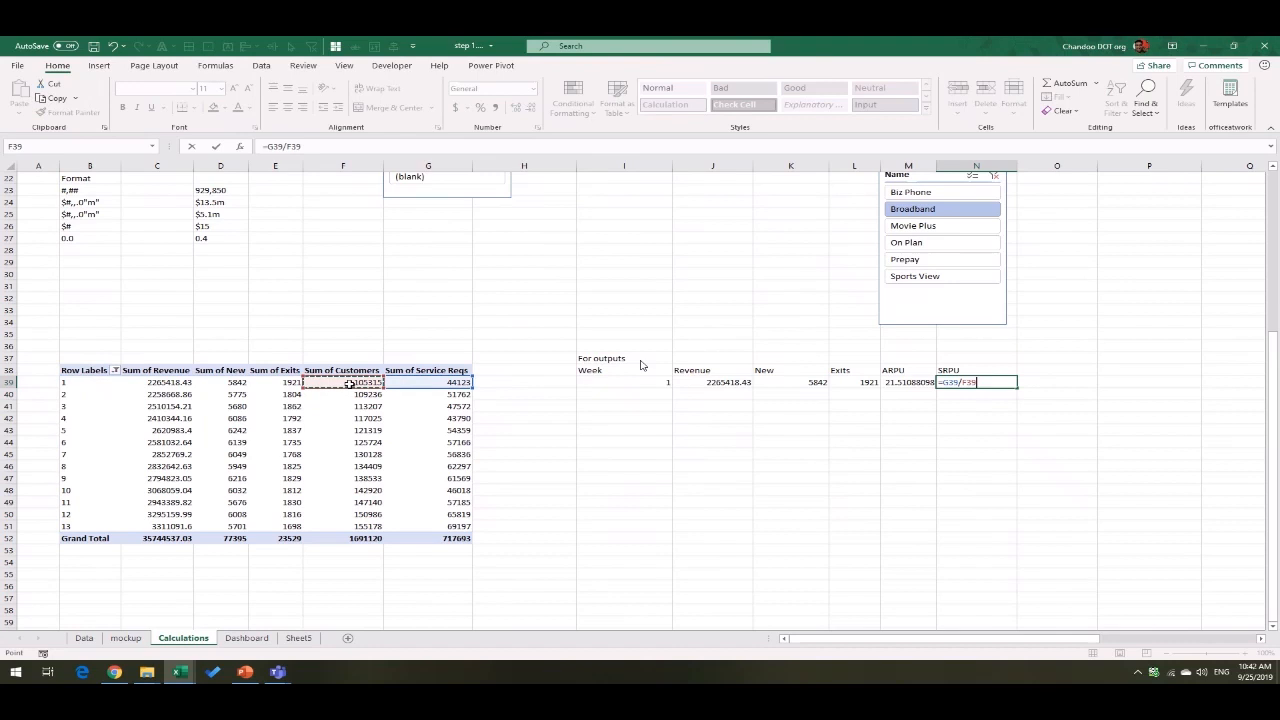
pyautogui.press('Return')
pyautogui.moveTo(616, 385); pyautogui.dragTo(983, 536)
pyautogui.click(648, 563)
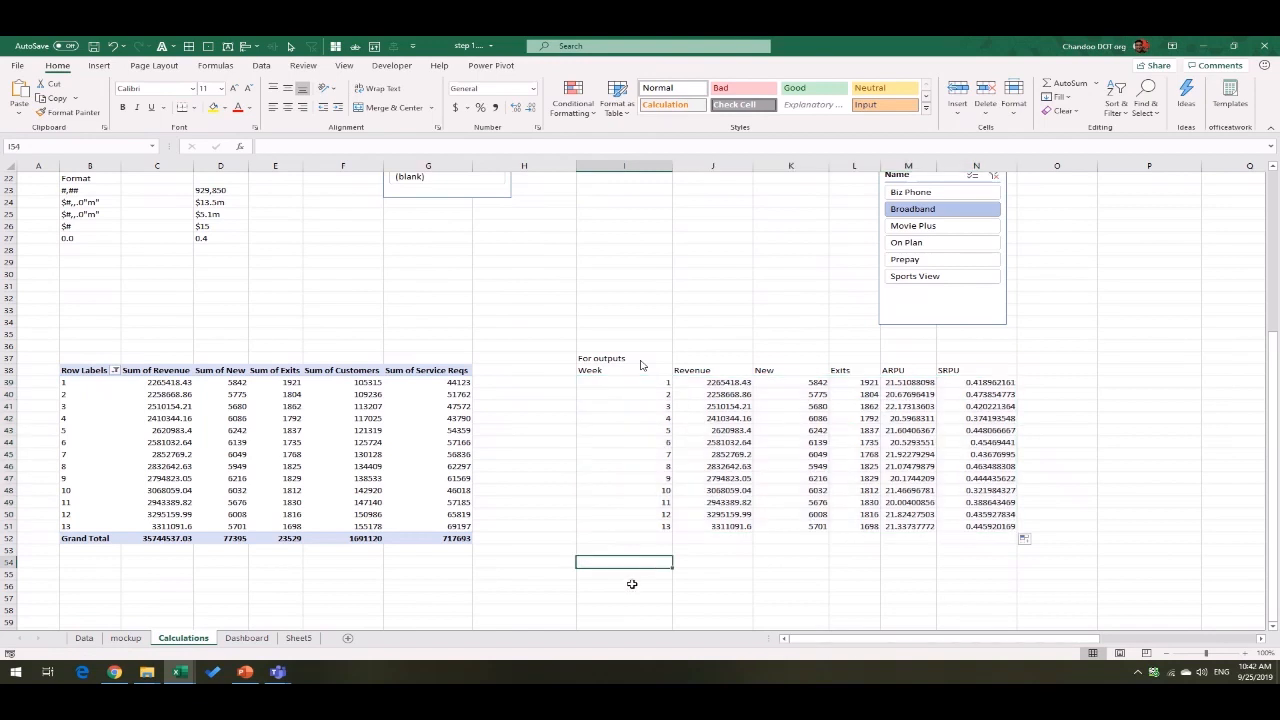
# Step: Move the Name slicer from the Calculations sheet to cell B13 of the Dashboard sheet
pyautogui.click(240, 638)
pyautogui.click(77, 324)
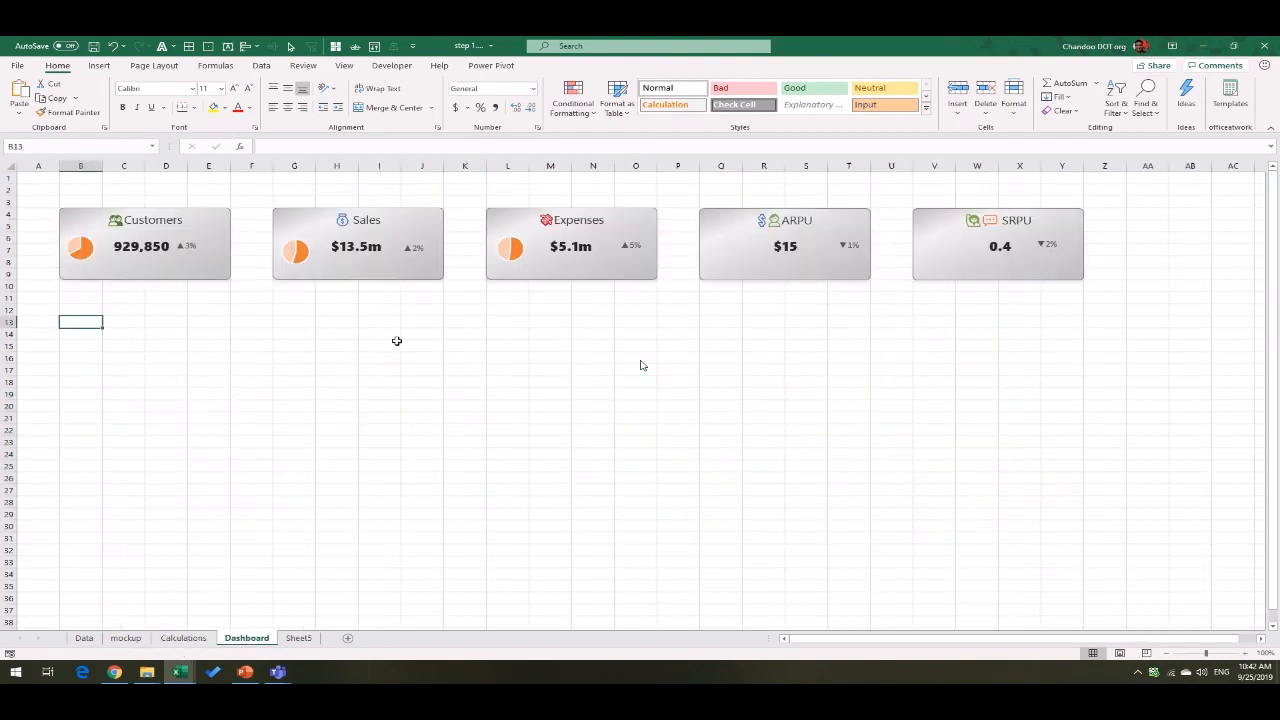
pyautogui.click(181, 640)
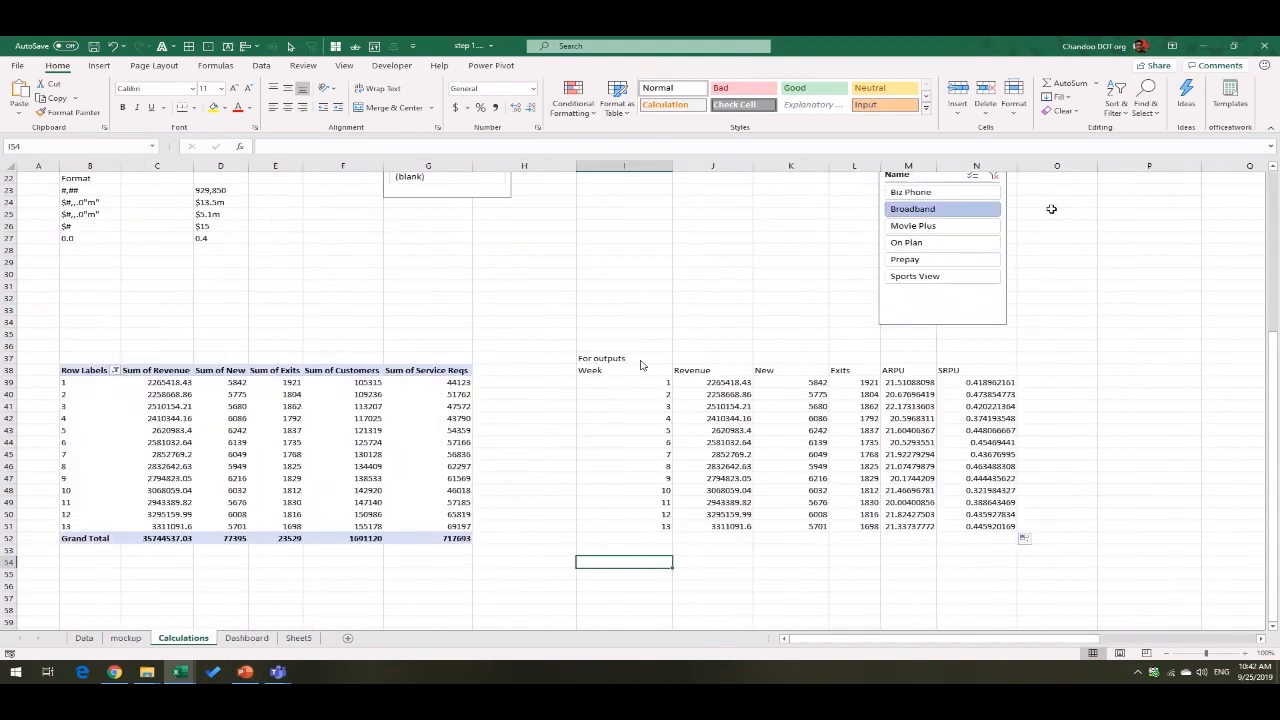
pyautogui.click(917, 322)
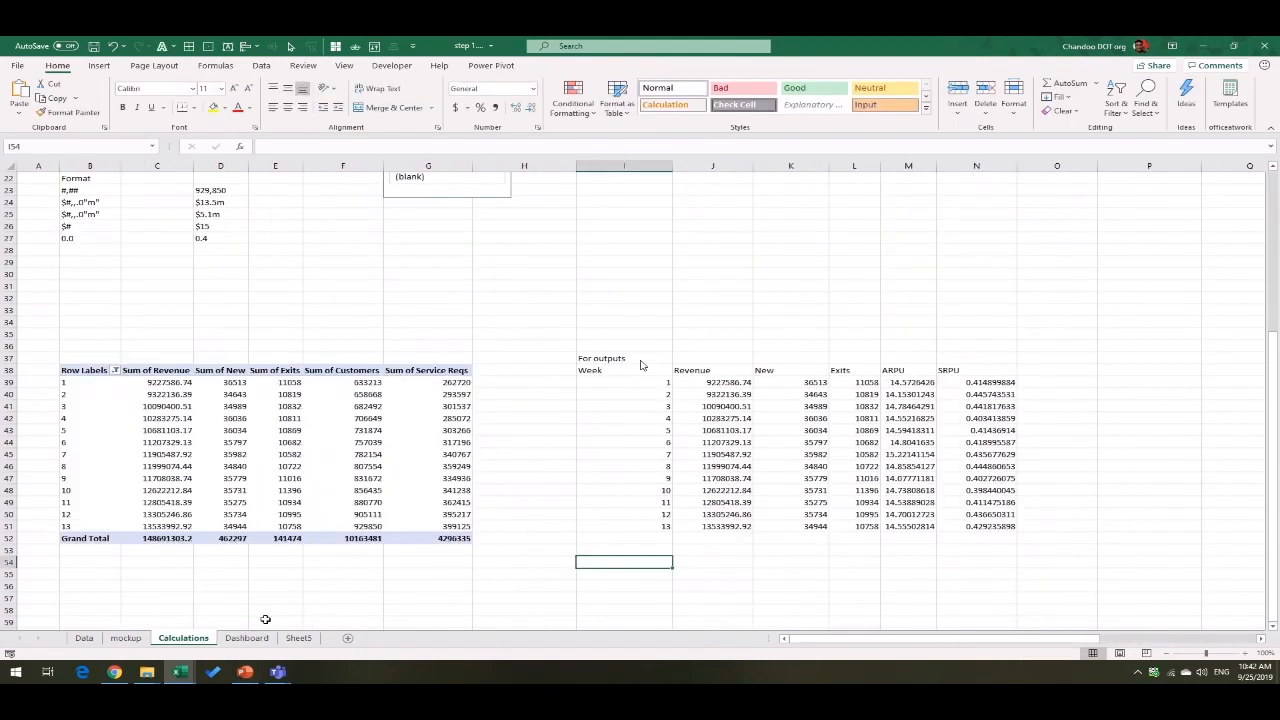
pyautogui.click(246, 638)
pyautogui.hotkey('ctrl', 'v')
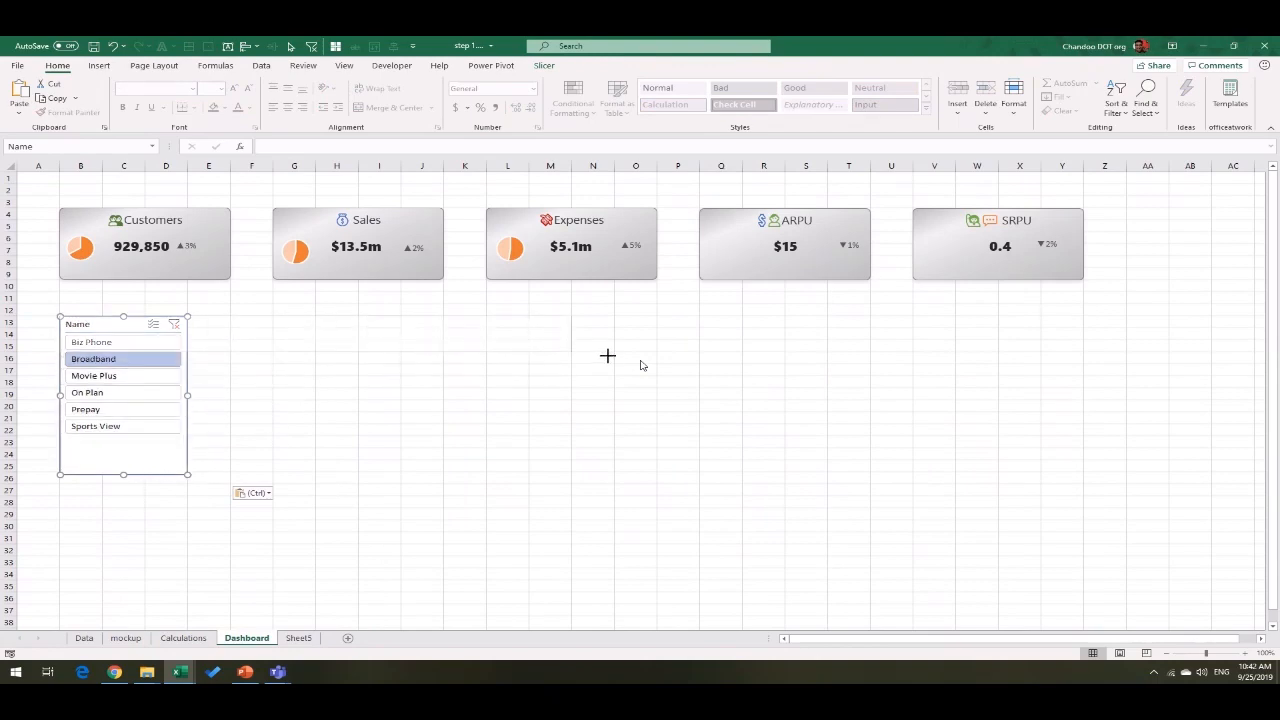
# Step: Resize the Name slicer to about 9.33" wide and 0.83" high, and arrange its buttons in 6 columns
pyautogui.moveTo(662, 357); pyautogui.dragTo(657, 364)
pyautogui.click(544, 65)
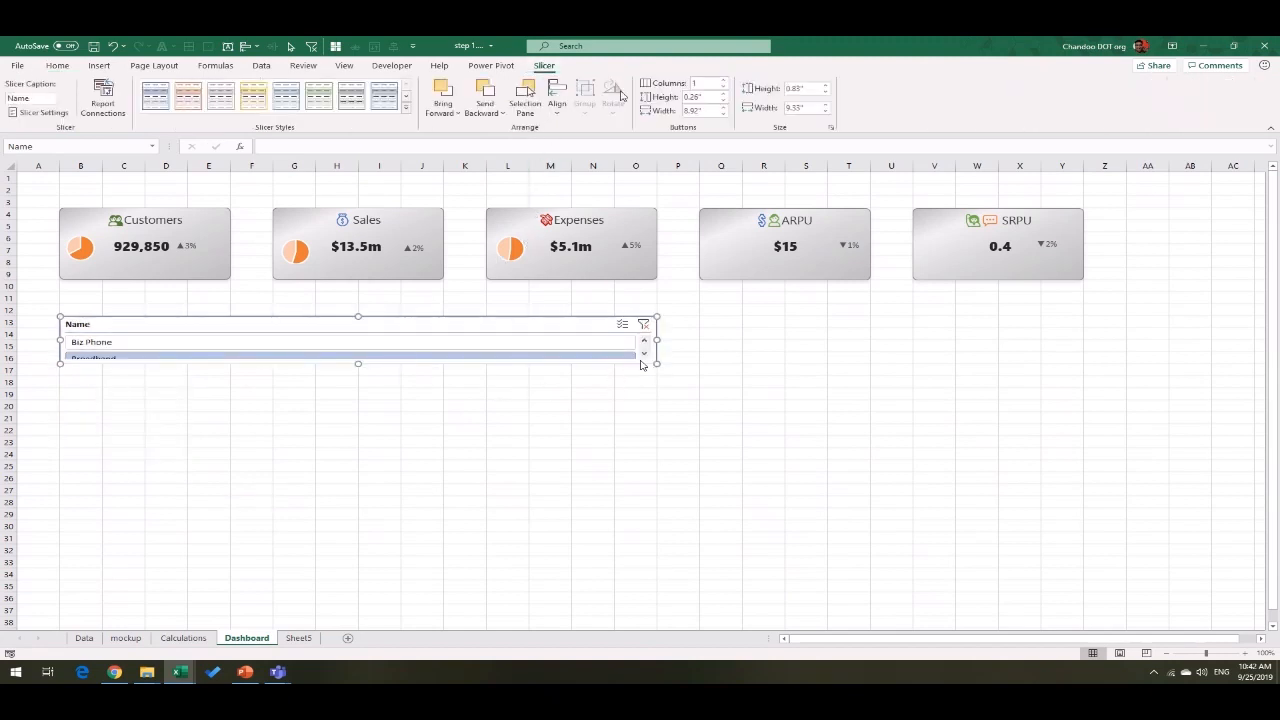
pyautogui.write('6')
pyautogui.press('Return')
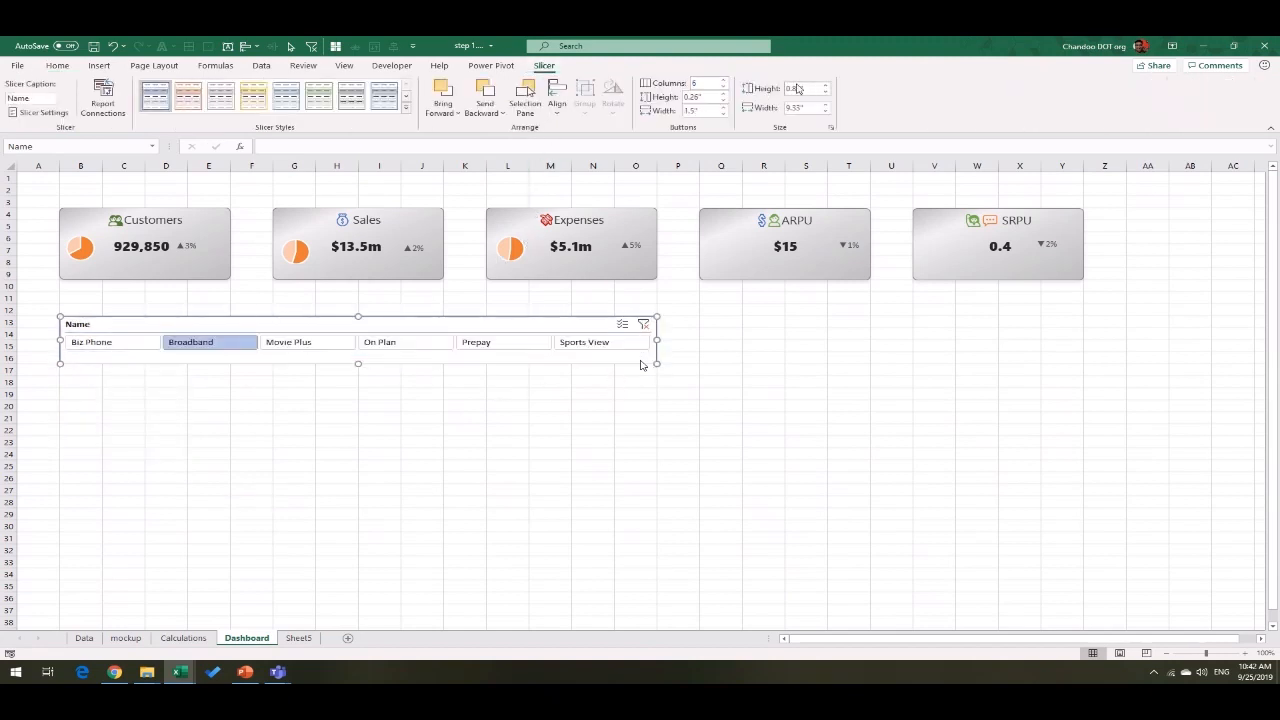
# Step: Turn off the header display in the Name slicer's settings
pyautogui.rightClick(506, 360)
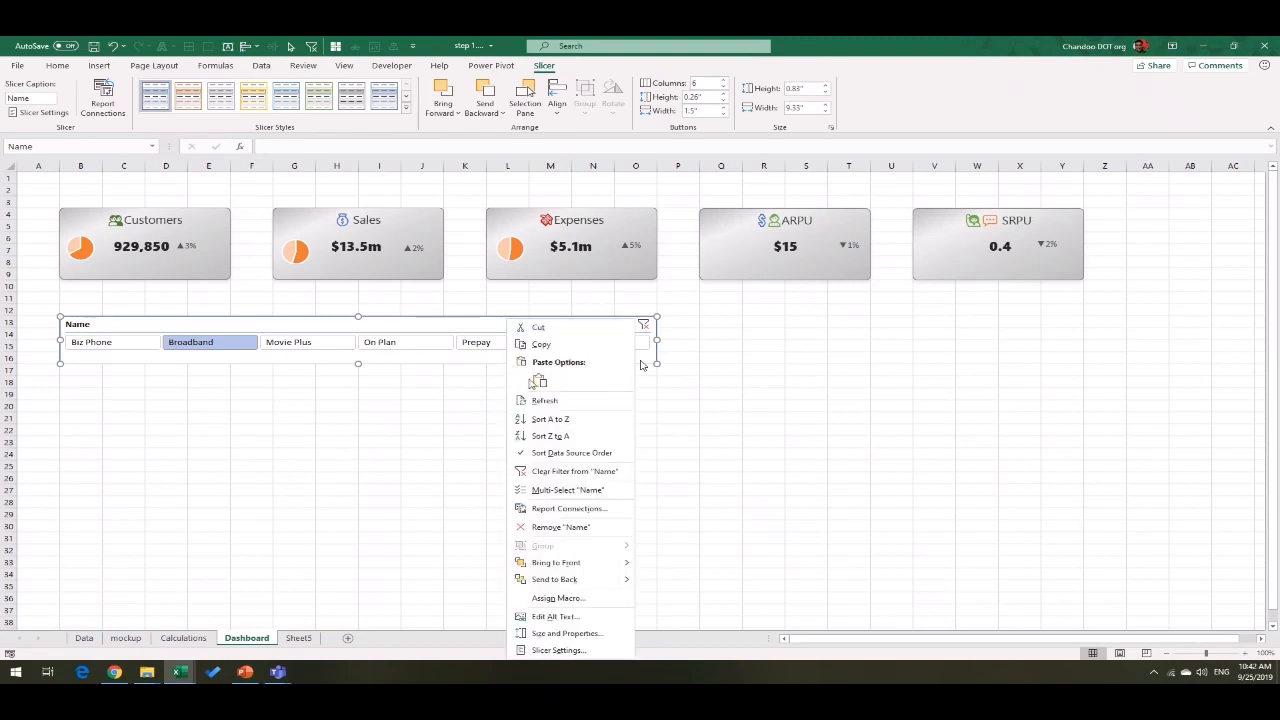
pyautogui.click(588, 648)
pyautogui.moveTo(596, 503); pyautogui.dragTo(825, 304)
pyautogui.click(720, 363)
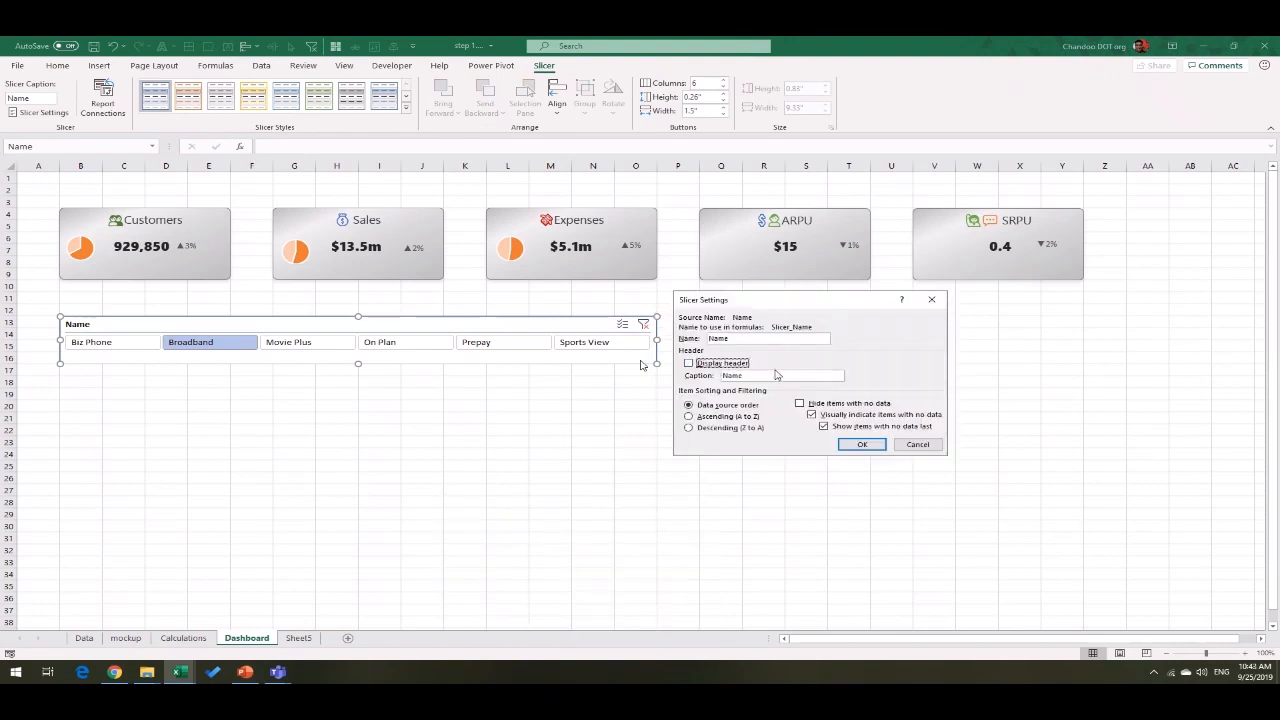
pyautogui.click(862, 444)
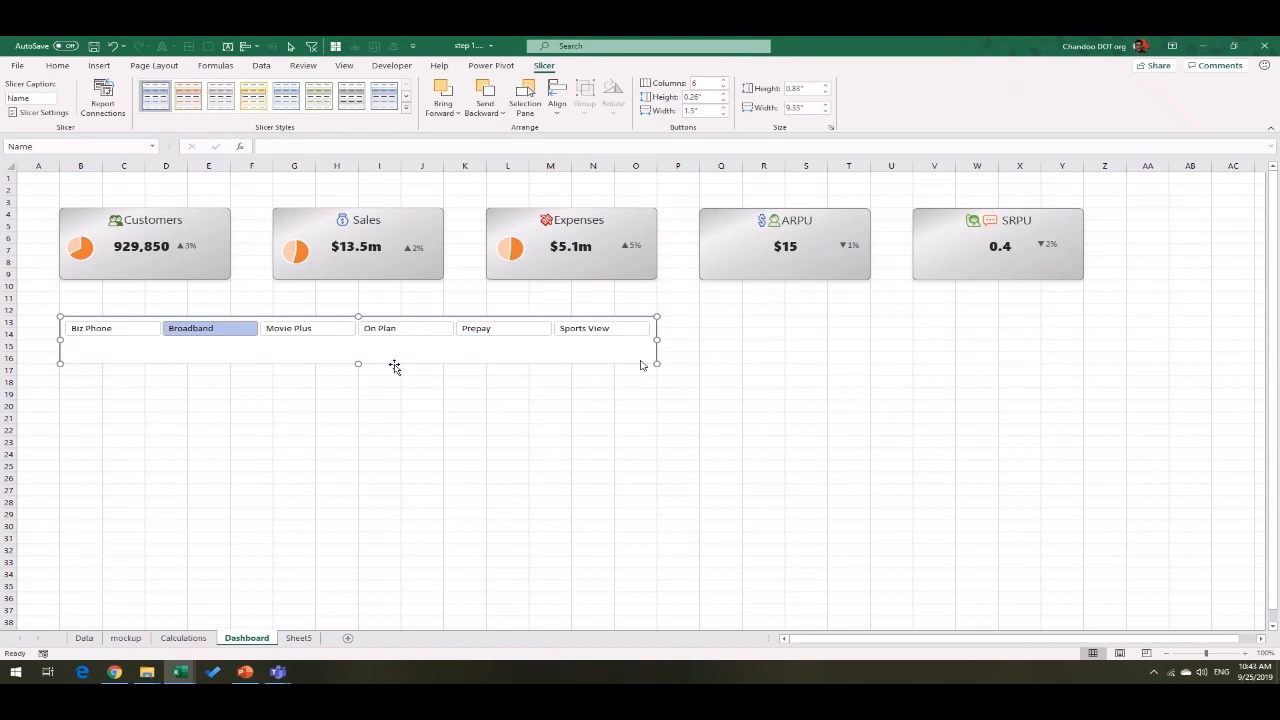
# Step: Reduce the Name slicer's height so that it spans only rows 13 to 15
pyautogui.moveTo(354, 364); pyautogui.dragTo(354, 340)
pyautogui.click(358, 340)
pyautogui.moveTo(357, 347); pyautogui.dragTo(357, 352)
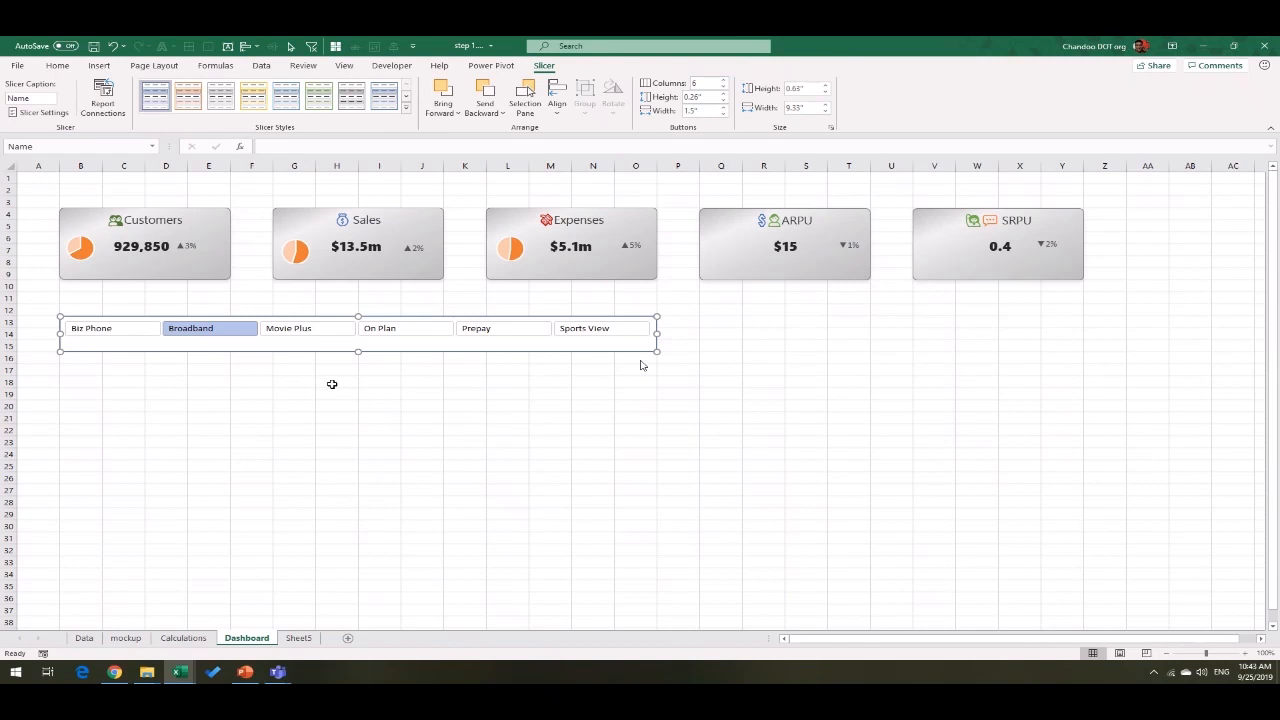
# Step: Insert line sparklines in E17:E21 of the Dashboard sheet from the Calculations data in J39:N51
pyautogui.click(75, 377)
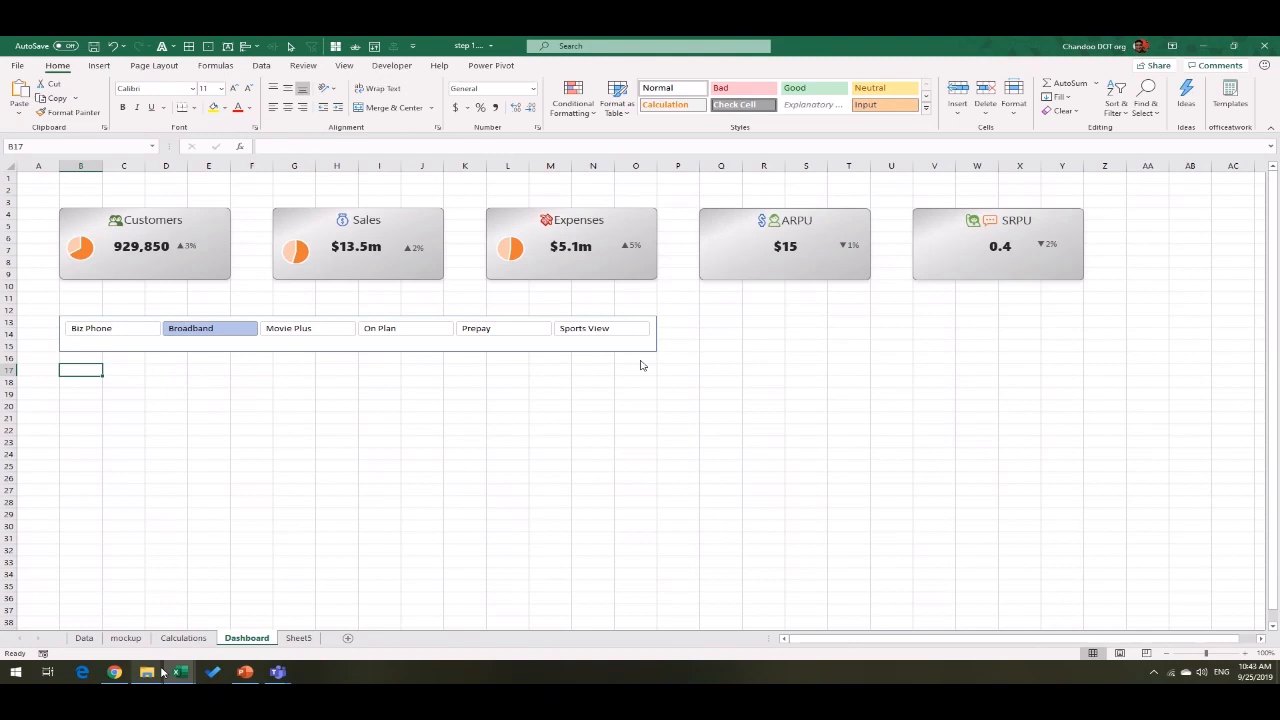
pyautogui.moveTo(207, 370); pyautogui.dragTo(211, 419)
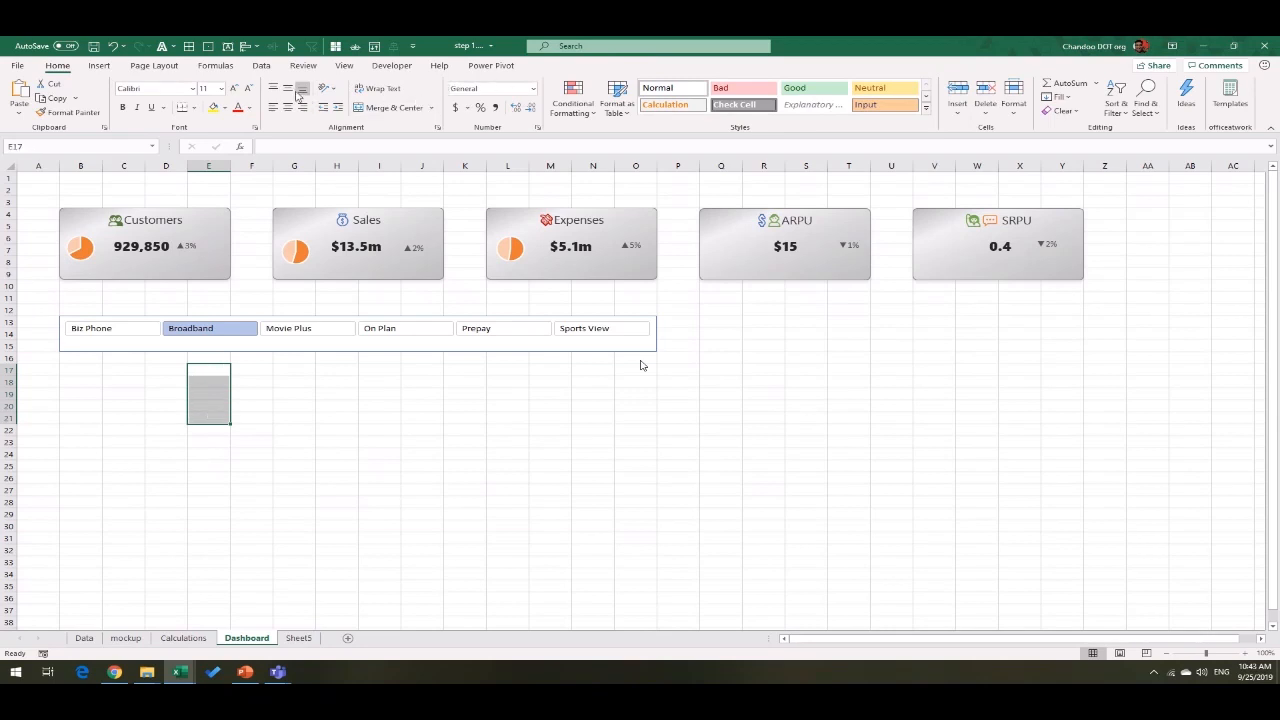
pyautogui.click(99, 66)
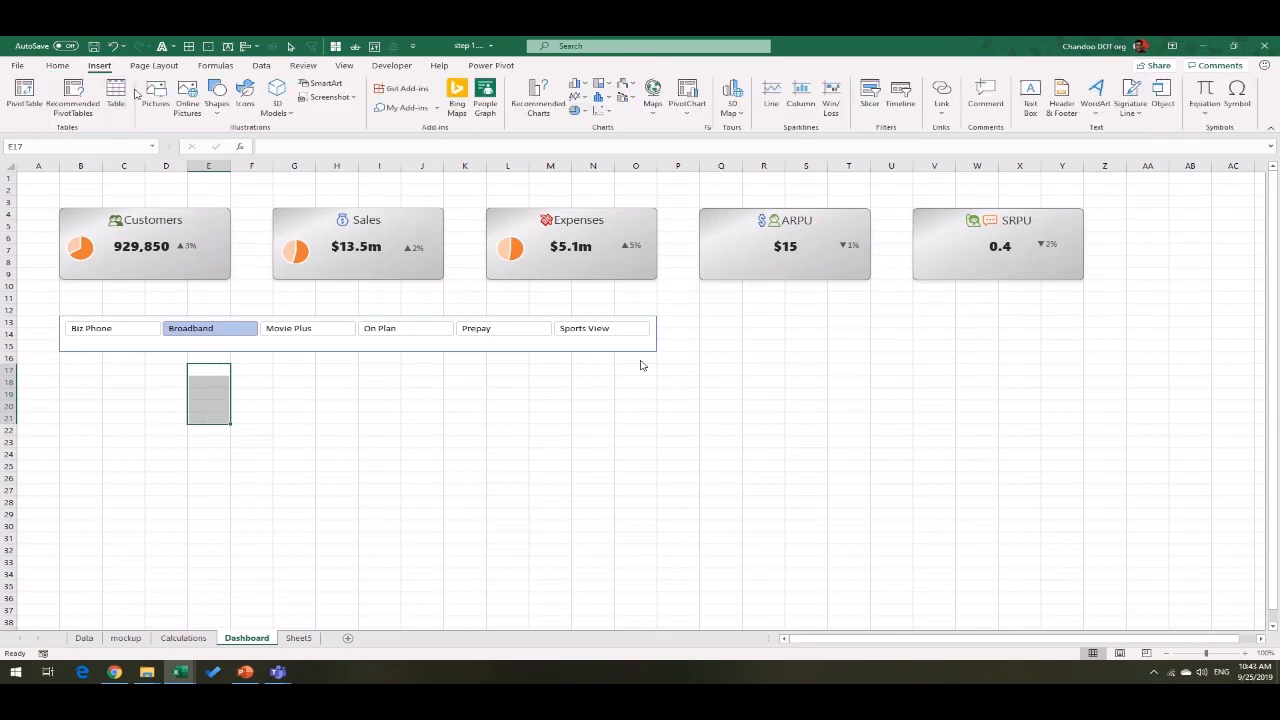
pyautogui.click(771, 95)
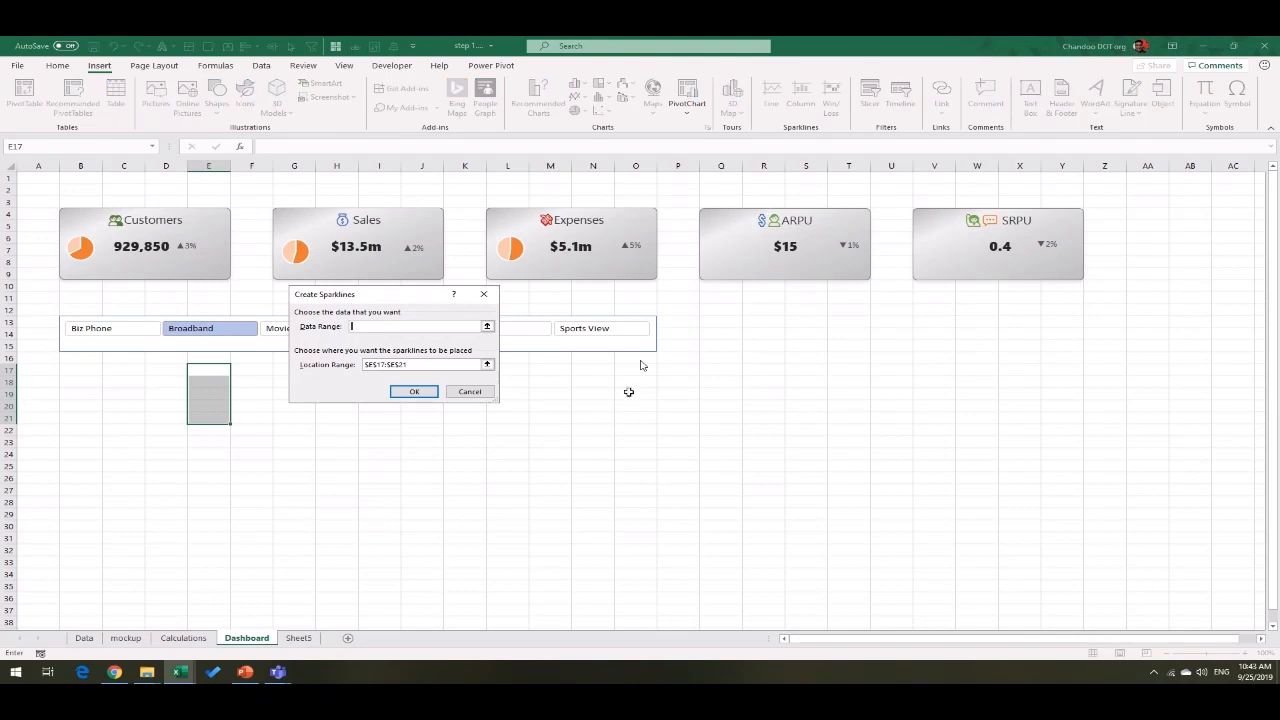
pyautogui.click(183, 638)
pyautogui.moveTo(714, 382); pyautogui.dragTo(1012, 528)
pyautogui.click(413, 392)
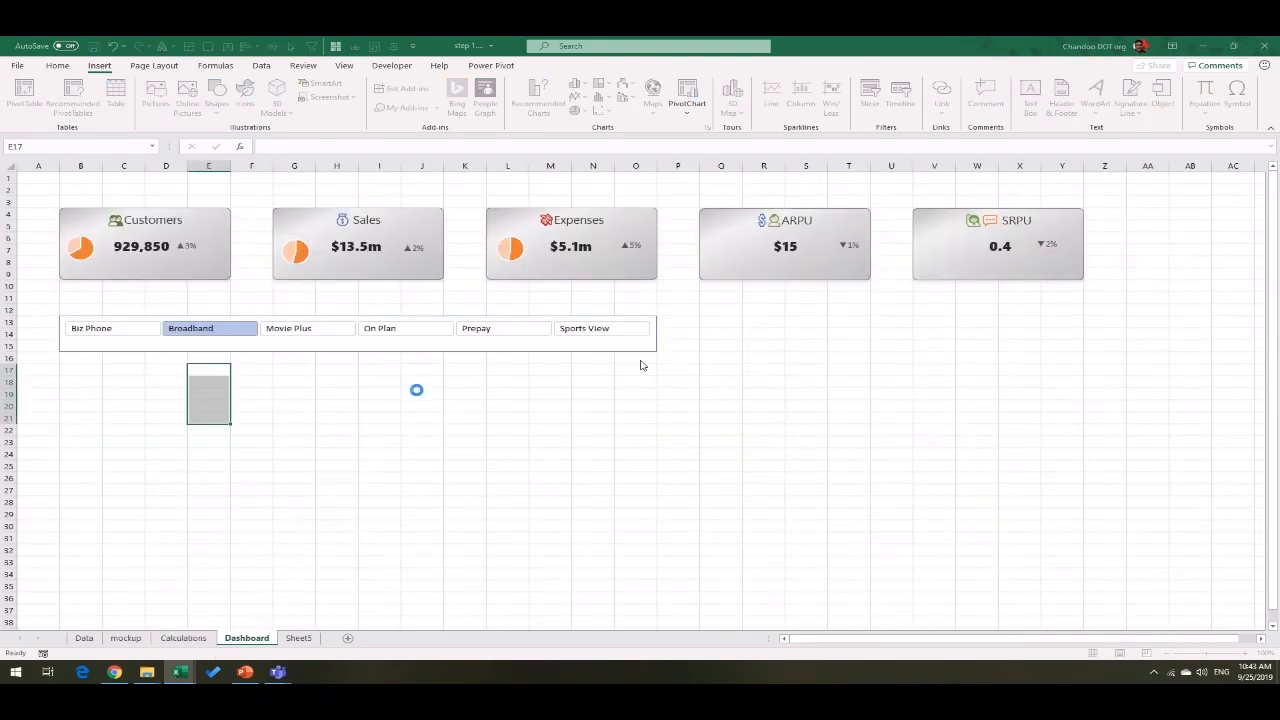
# Step: Make rows 17 to 21 taller and check the sparklines in column E
pyautogui.click(243, 377)
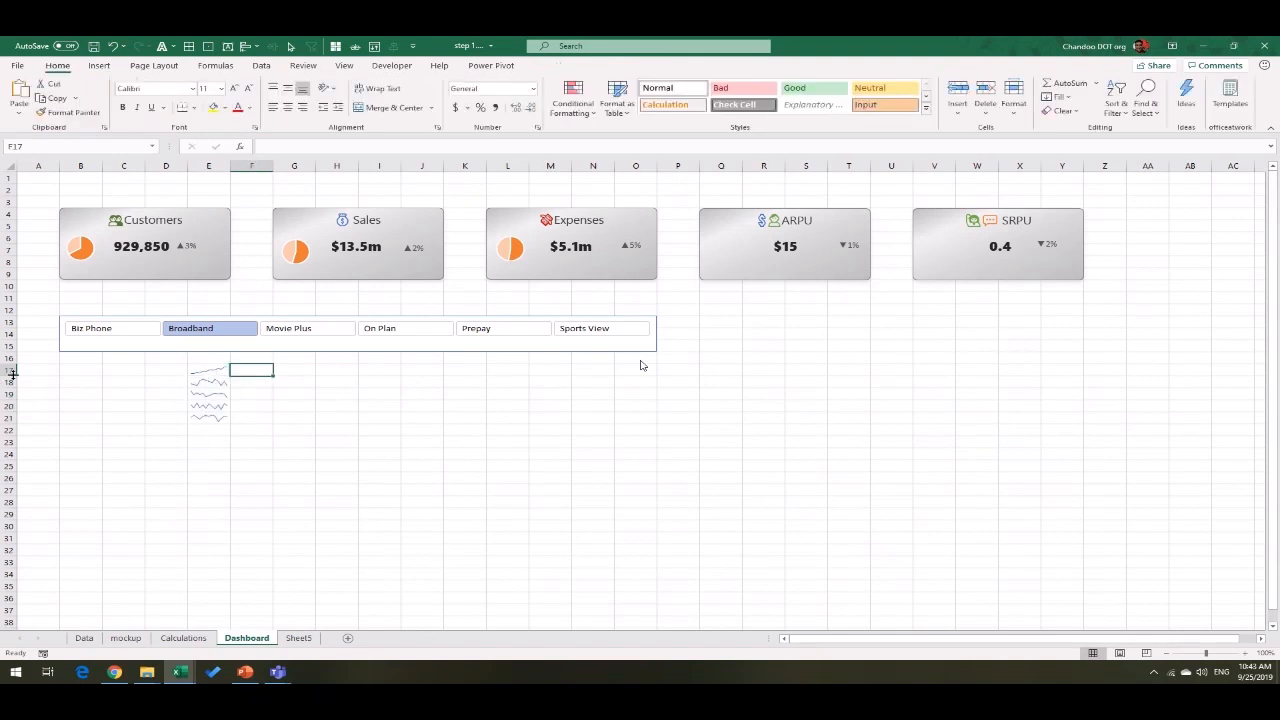
pyautogui.moveTo(7, 370)
pyautogui.mouseDown()
pyautogui.moveTo(5, 415)
pyautogui.moveTo(8, 385)
pyautogui.mouseUp()
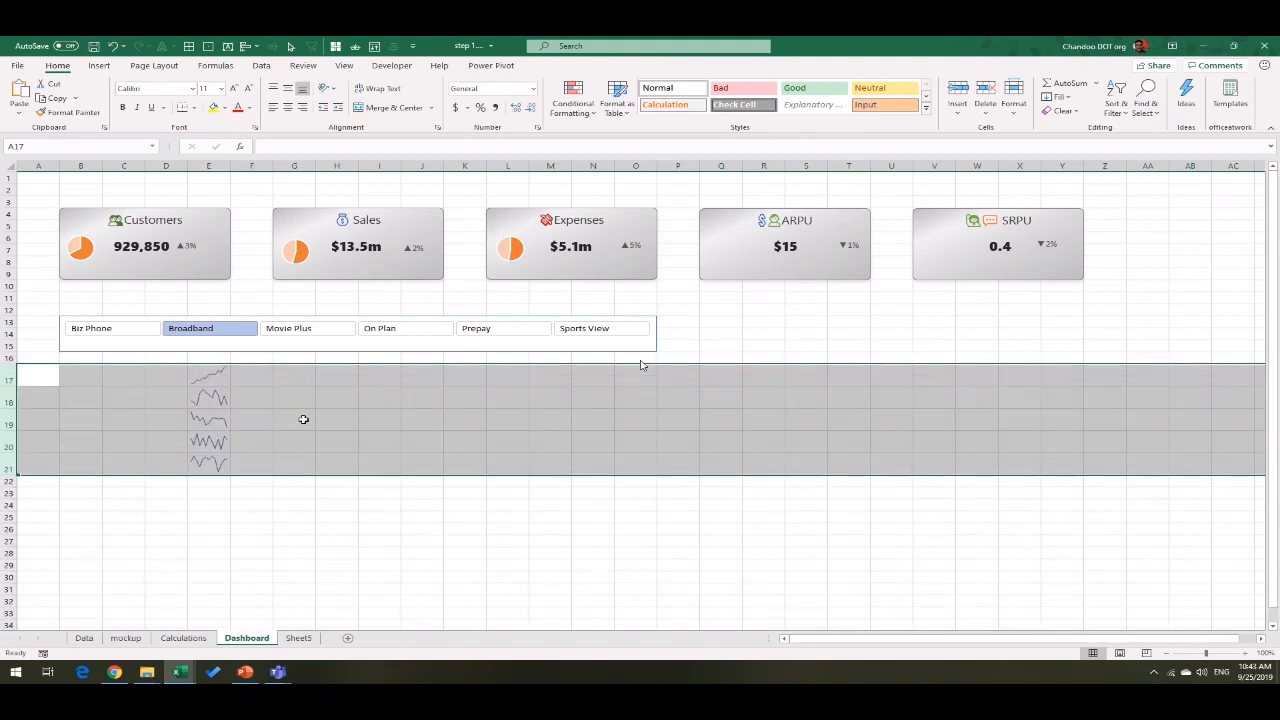
pyautogui.click(216, 404)
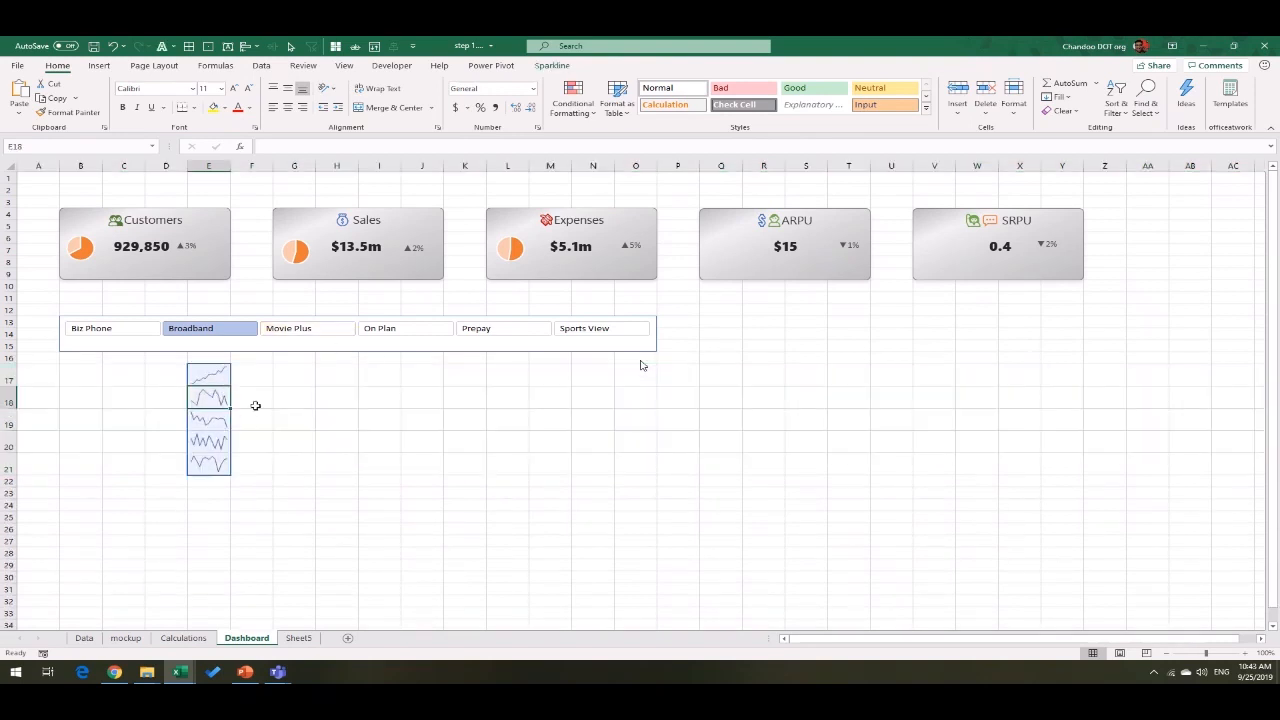
pyautogui.click(215, 376)
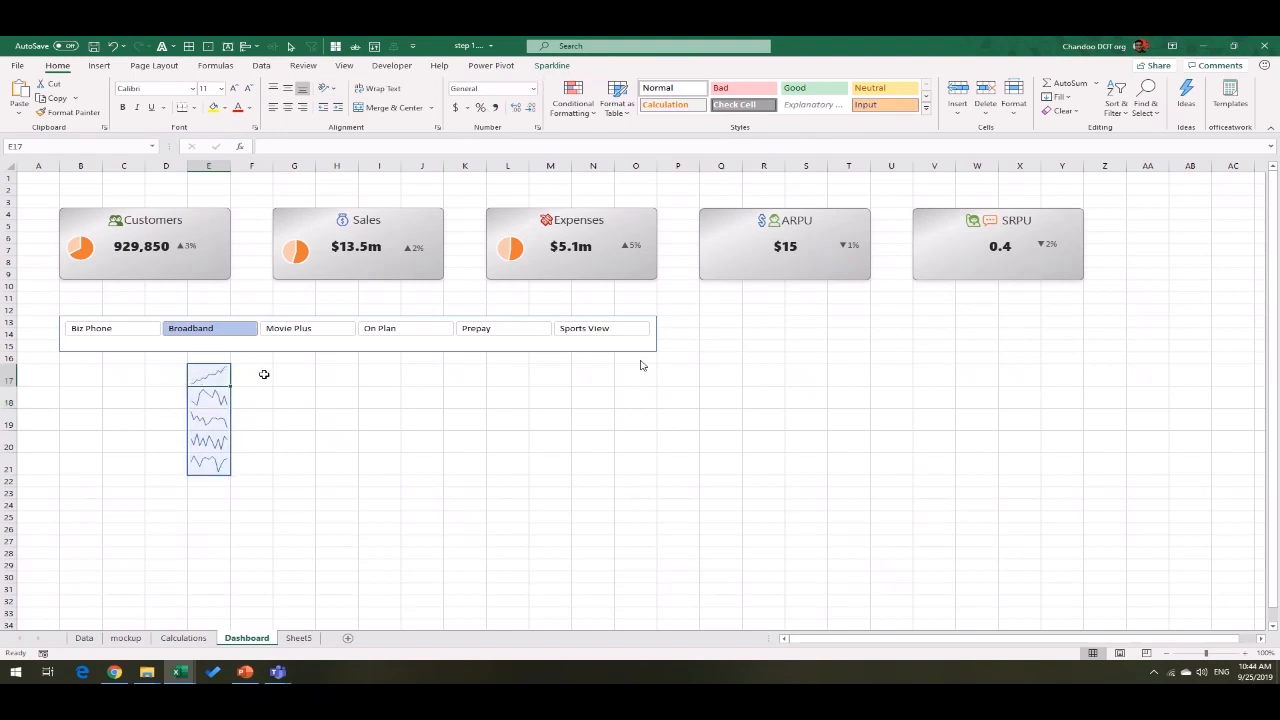
pyautogui.click(209, 400)
pyautogui.click(207, 426)
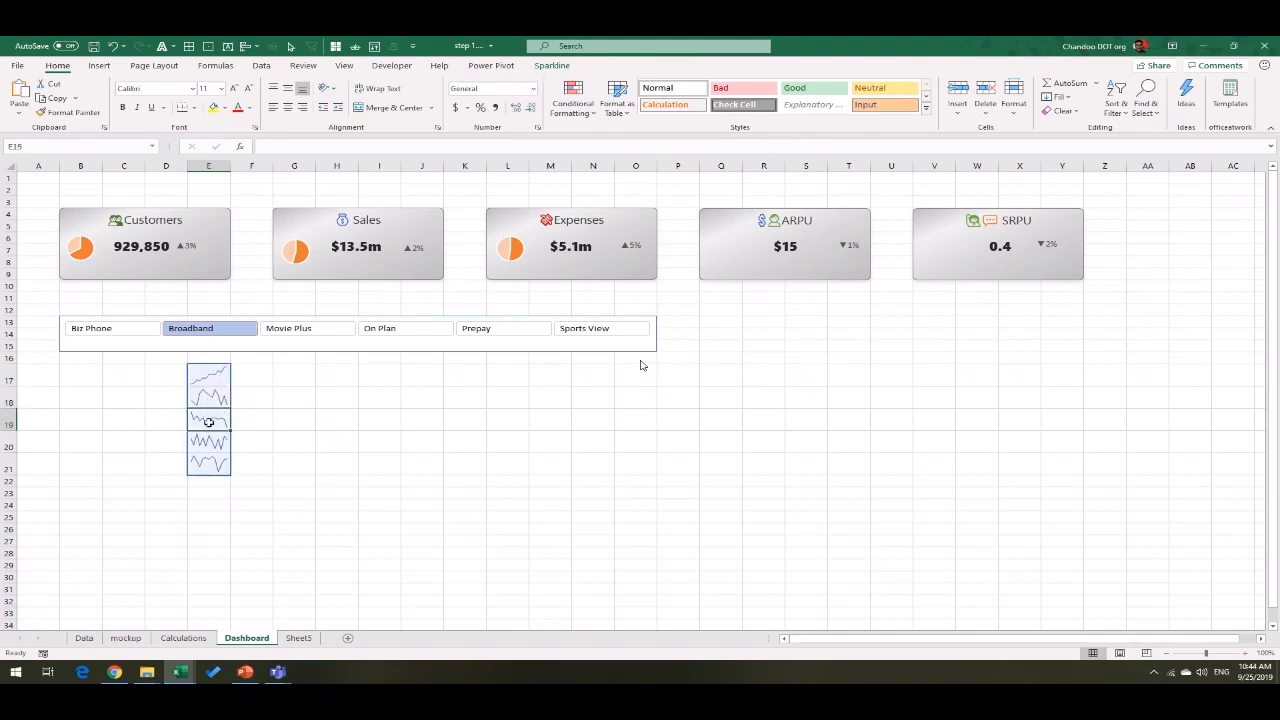
pyautogui.click(551, 65)
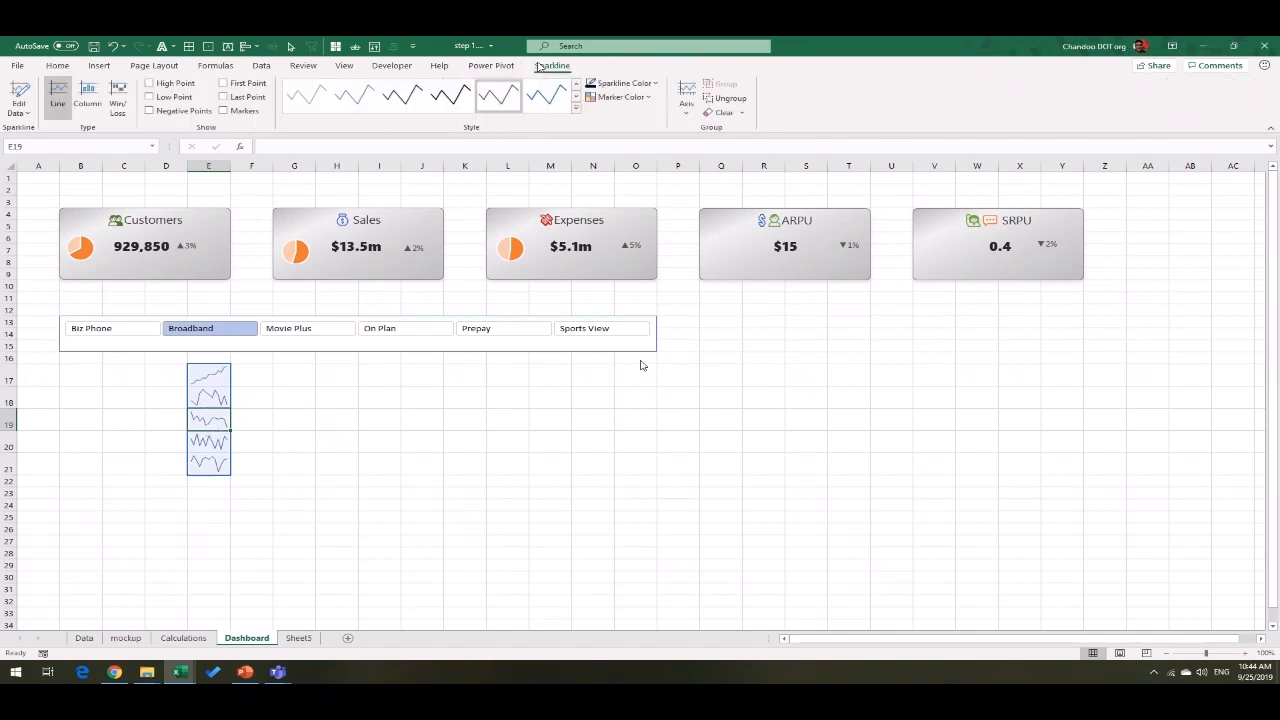
pyautogui.click(84, 112)
pyautogui.click(58, 98)
# Step: Ungroup the sparklines in E18 and E19 from the set and change both to column sparklines
pyautogui.click(205, 398)
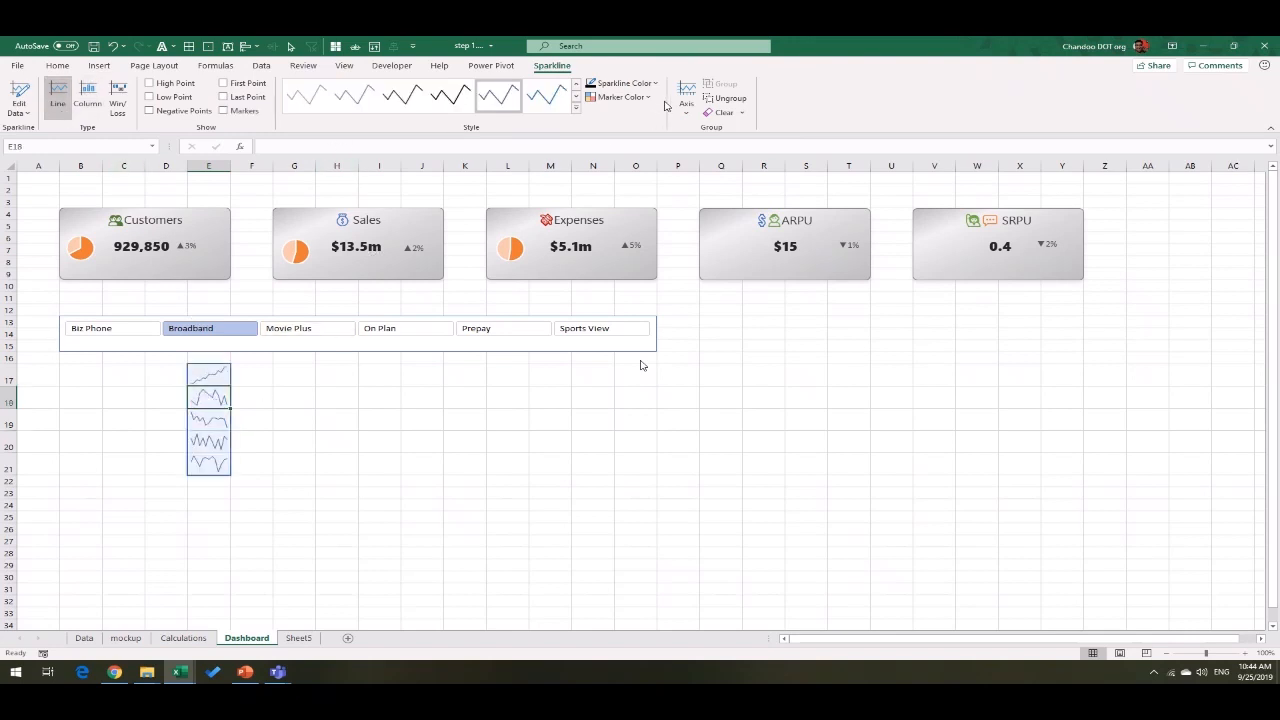
pyautogui.click(733, 100)
pyautogui.click(212, 420)
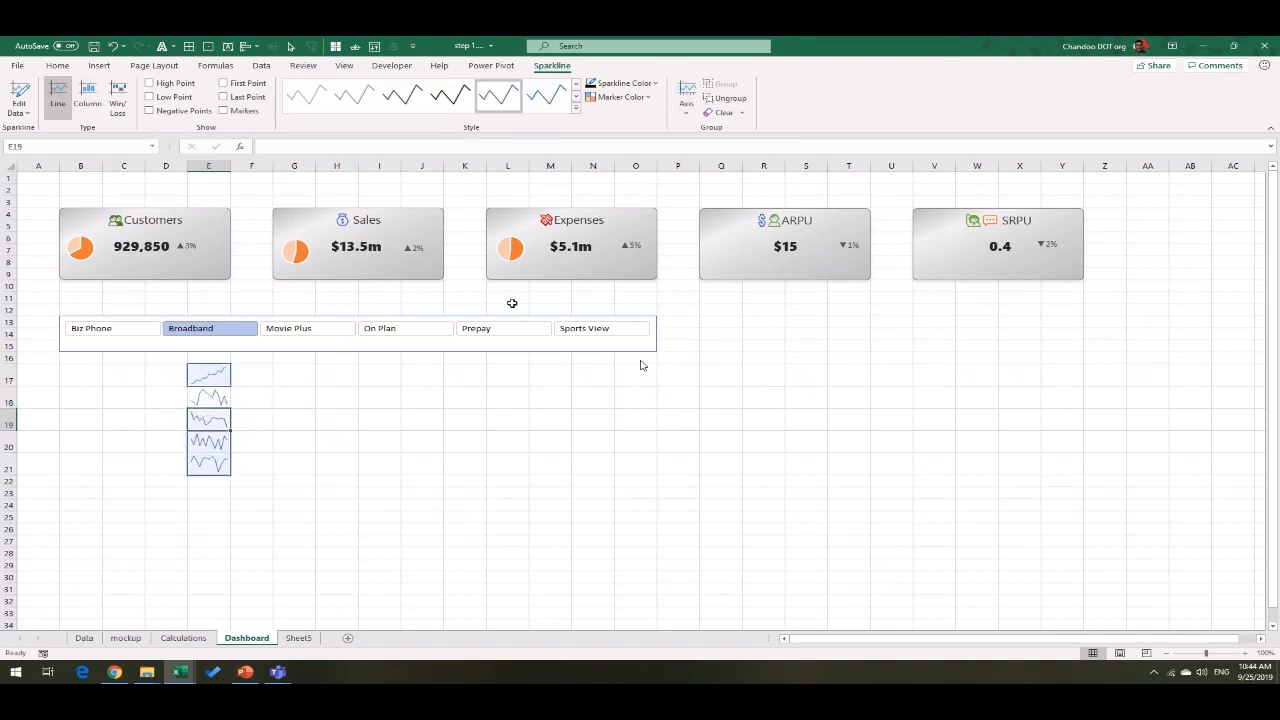
pyautogui.click(725, 98)
pyautogui.click(294, 467)
pyautogui.moveTo(209, 398); pyautogui.dragTo(209, 420)
pyautogui.click(95, 103)
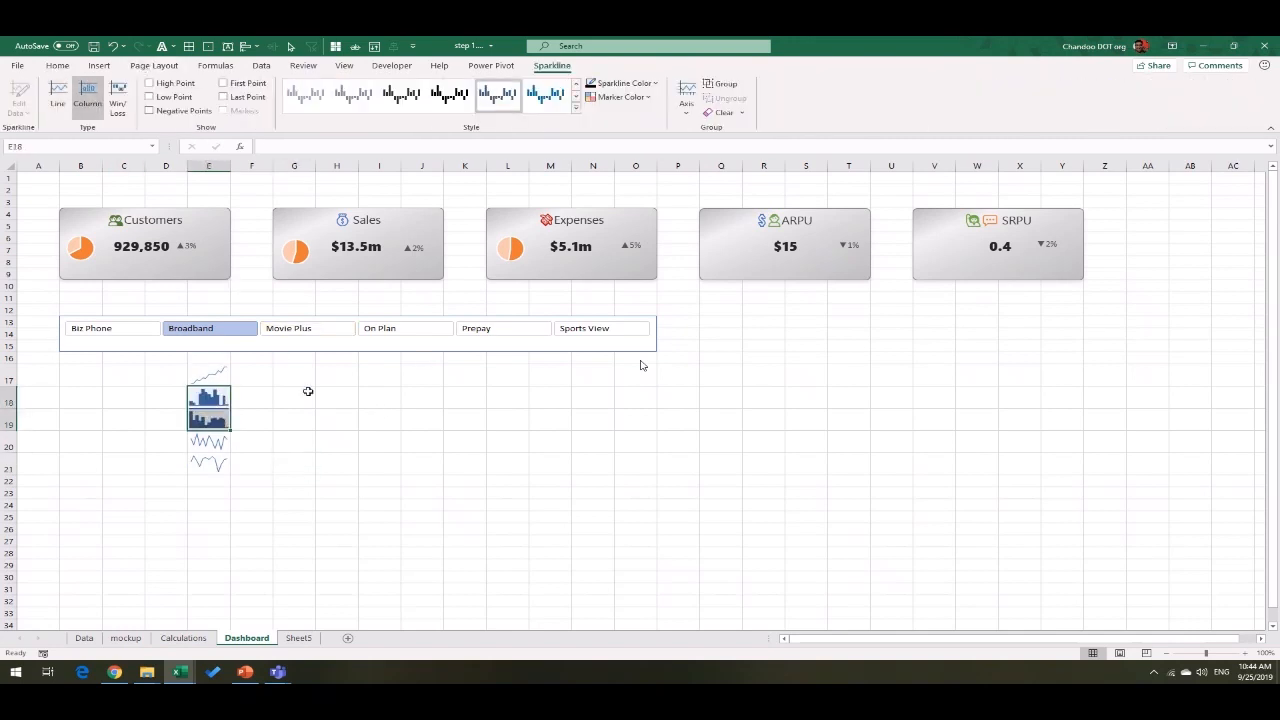
pyautogui.click(330, 441)
pyautogui.click(205, 441)
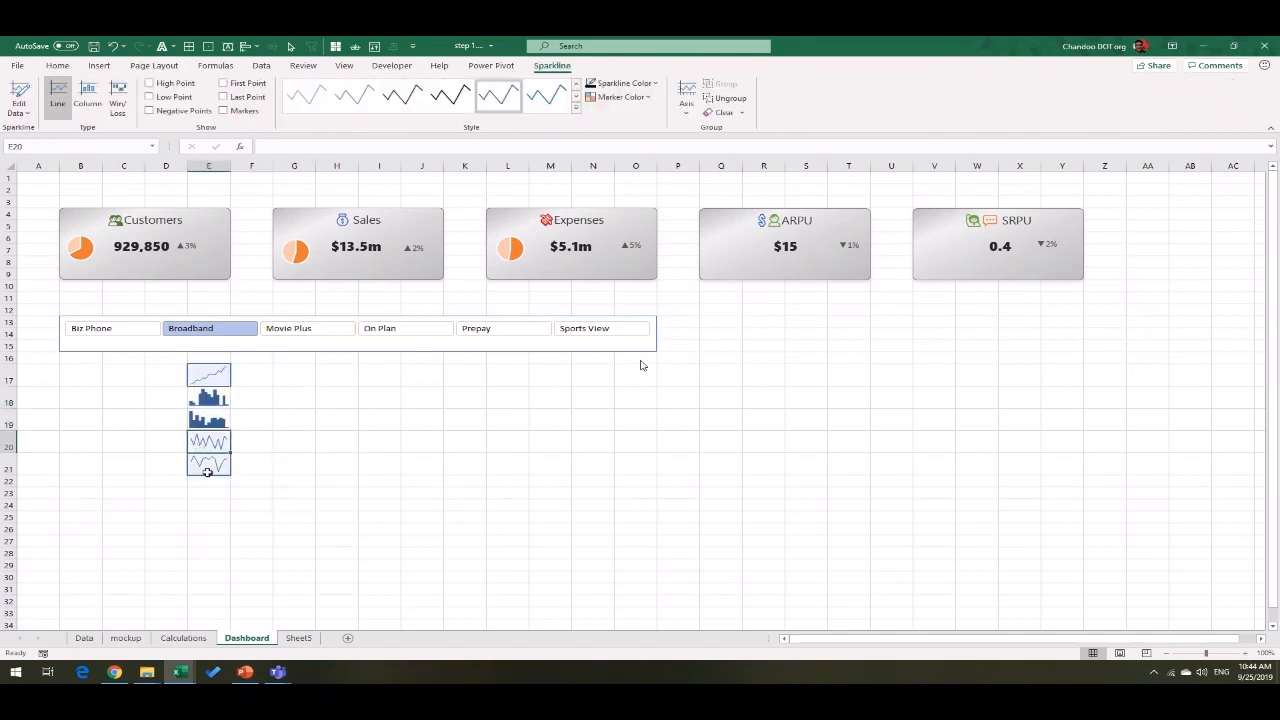
pyautogui.keyDown('shift'); pyautogui.click(209, 466); pyautogui.keyUp('shift')
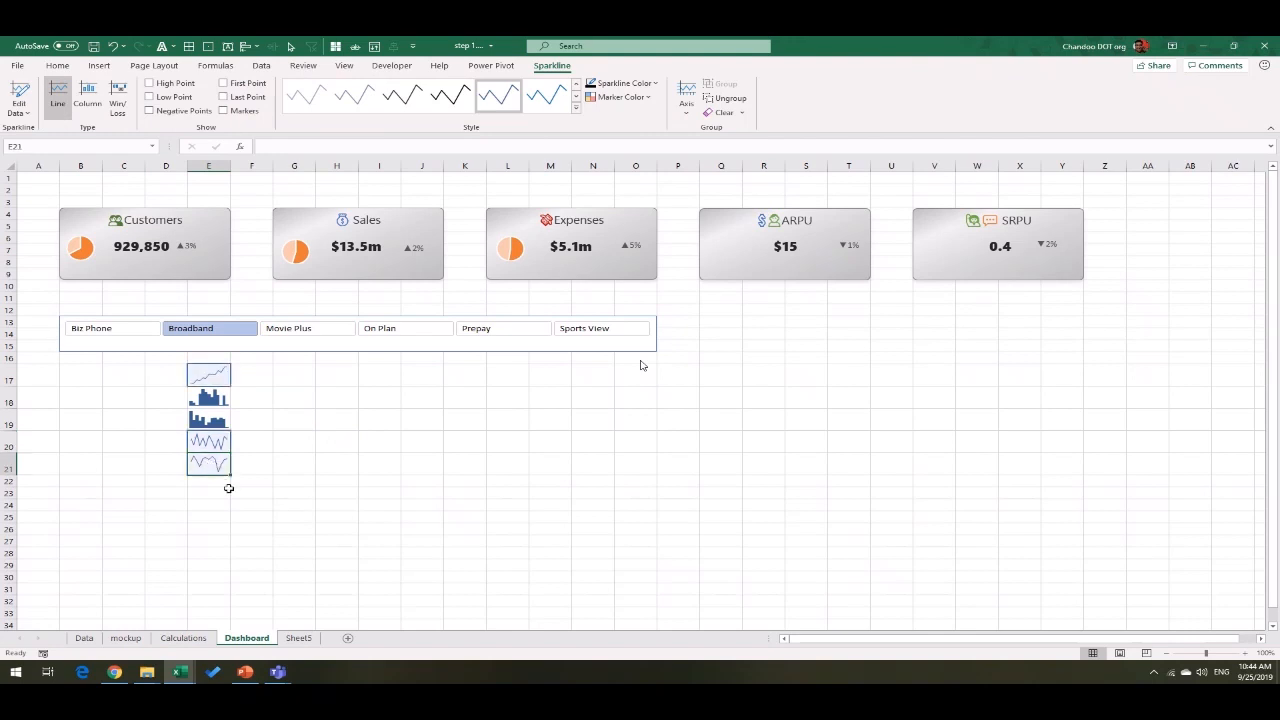
pyautogui.click(302, 477)
# Step: Select each product in the slicer in turn, from Biz Phone to Sports View, and check the sparklines in E17:E21
pyautogui.click(136, 335)
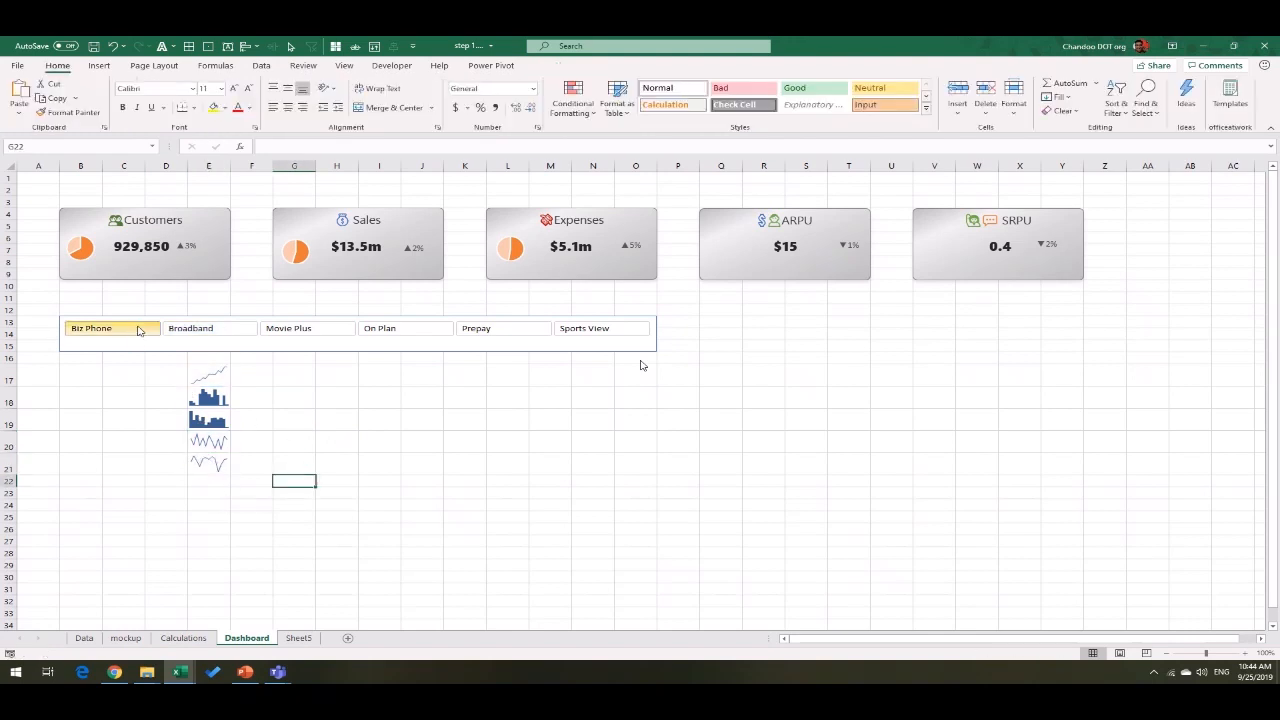
pyautogui.click(252, 336)
pyautogui.click(303, 337)
pyautogui.click(394, 337)
pyautogui.click(503, 333)
pyautogui.click(594, 335)
pyautogui.moveTo(221, 377); pyautogui.dragTo(211, 463)
# Step: Make row 13 taller, fit the Name slicer's height within it, and select Broadband, Movie Plus and On Plan in the slicer
pyautogui.click(136, 348)
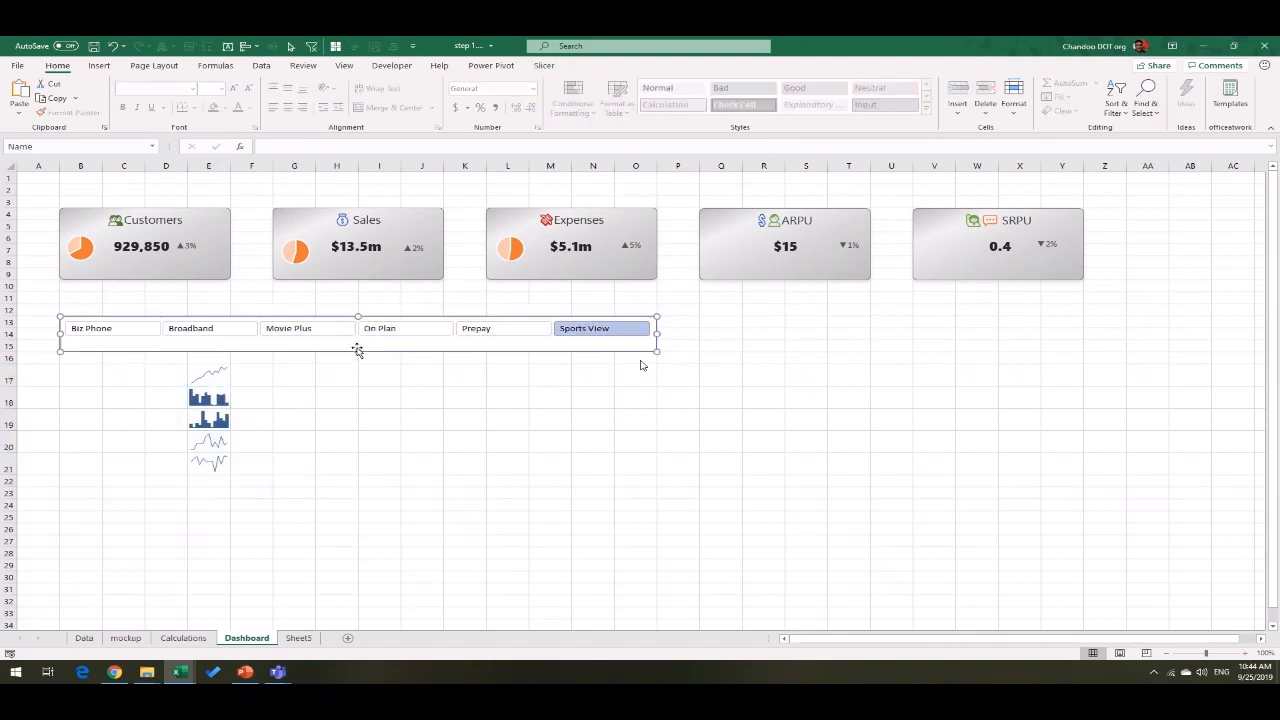
pyautogui.moveTo(357, 350); pyautogui.dragTo(17, 348)
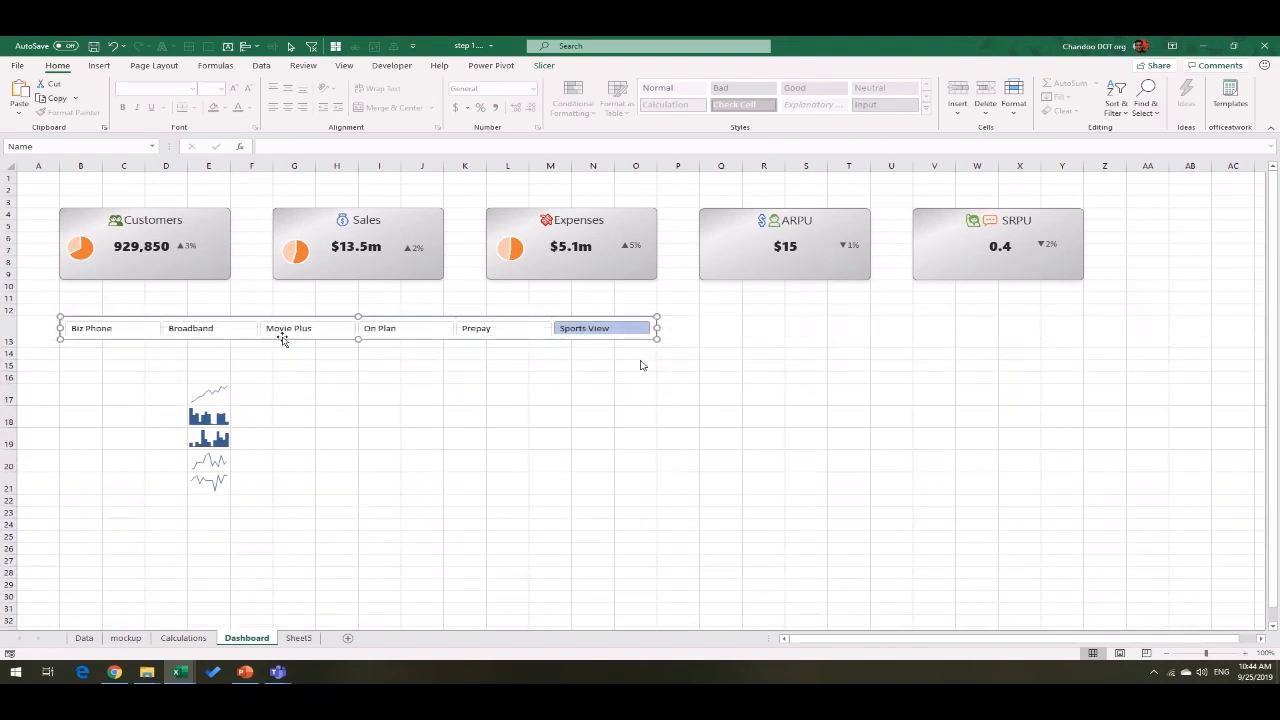
pyautogui.click(284, 331)
pyautogui.moveTo(357, 339); pyautogui.dragTo(357, 346)
pyautogui.click(85, 360)
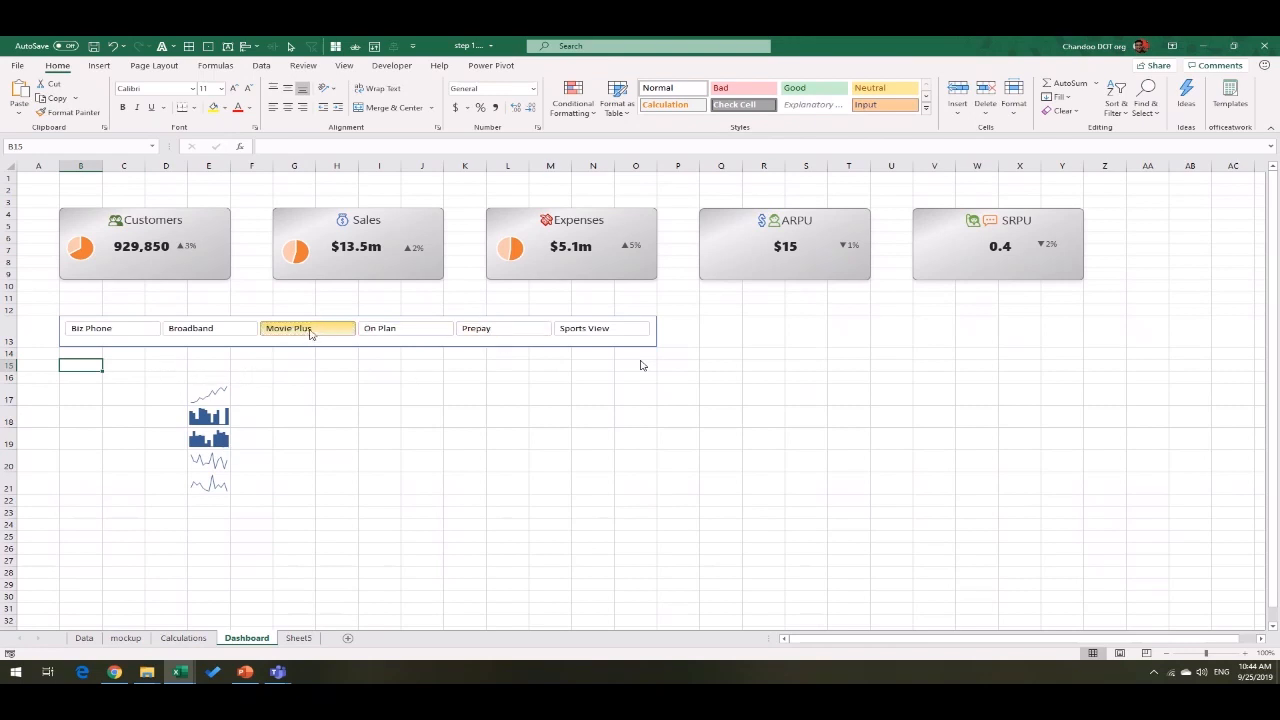
pyautogui.moveTo(197, 334); pyautogui.dragTo(407, 404)
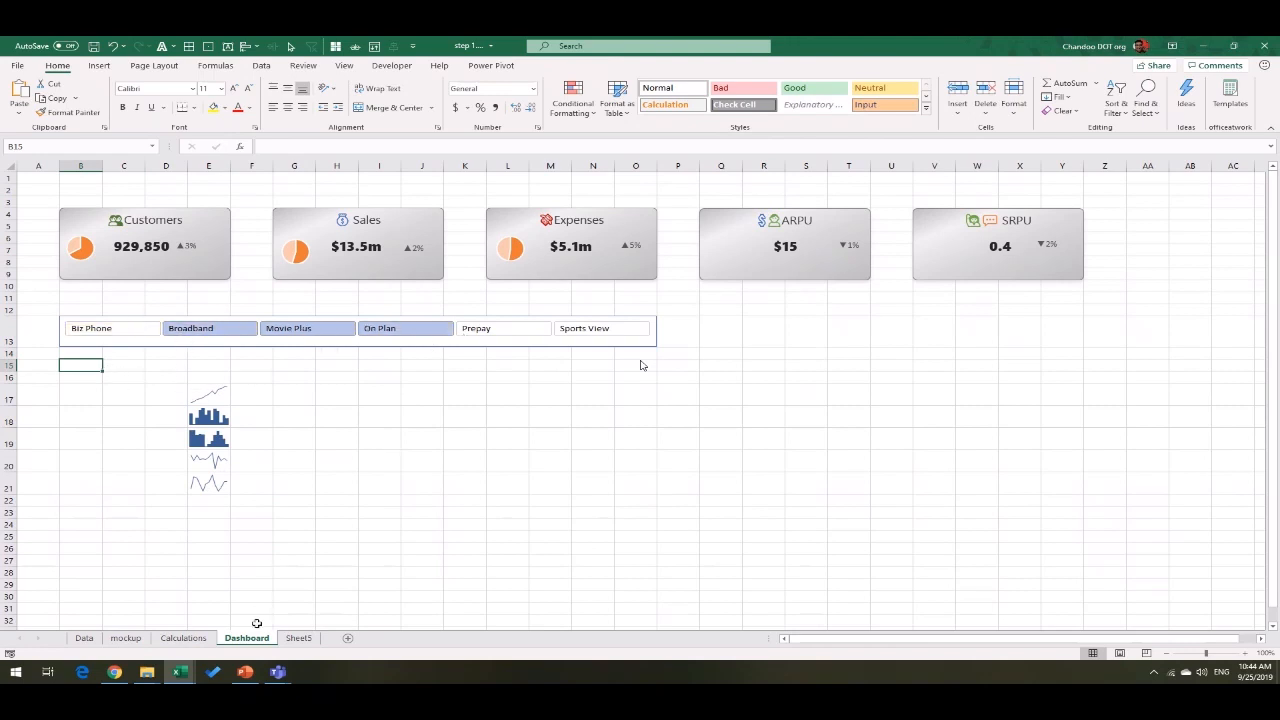
# Step: Insert a PivotTable from the workbook's Data Model at P38 of the Calculations sheet, with the products table's Name field as rows
pyautogui.click(183, 638)
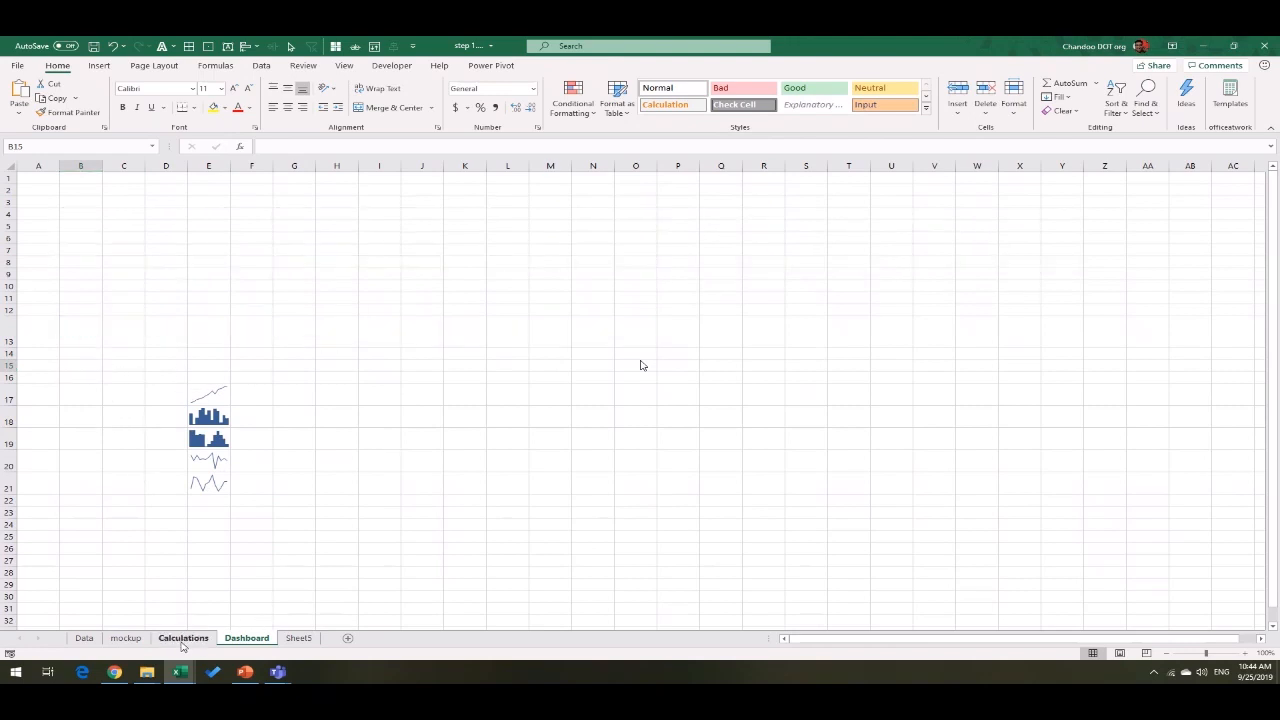
pyautogui.click(1148, 380)
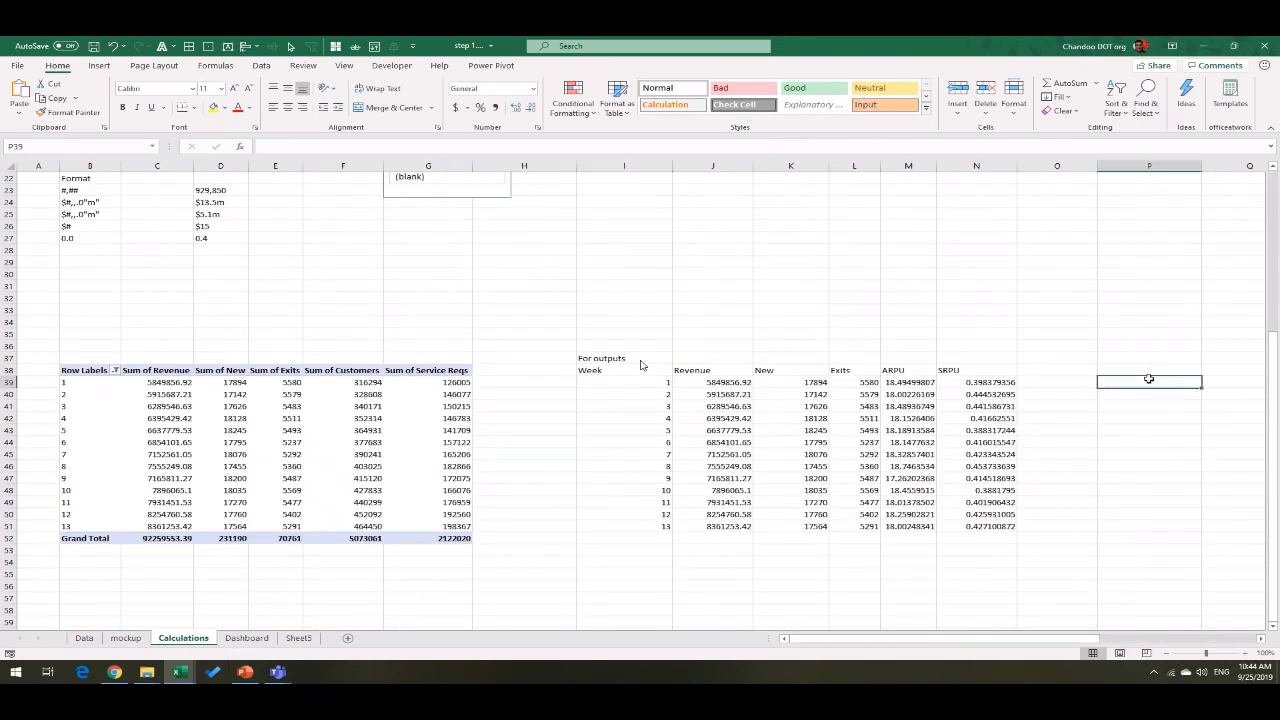
pyautogui.click(1162, 369)
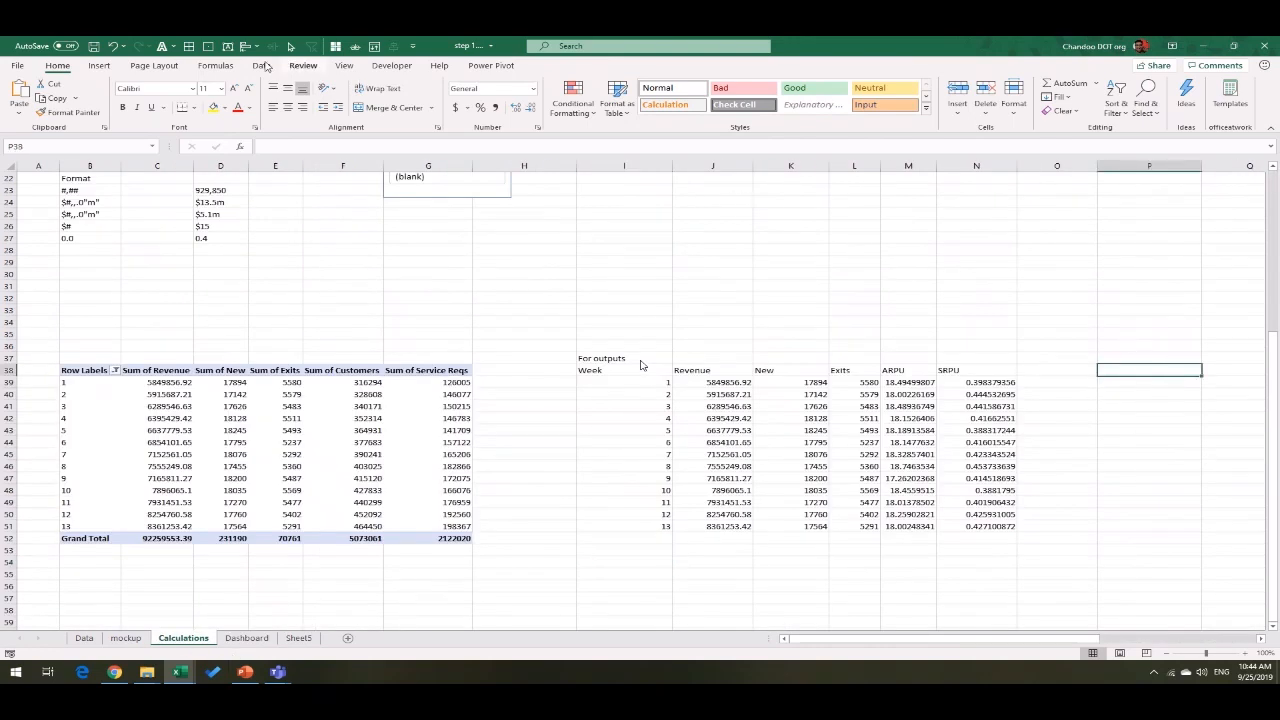
pyautogui.click(100, 67)
pyautogui.click(20, 112)
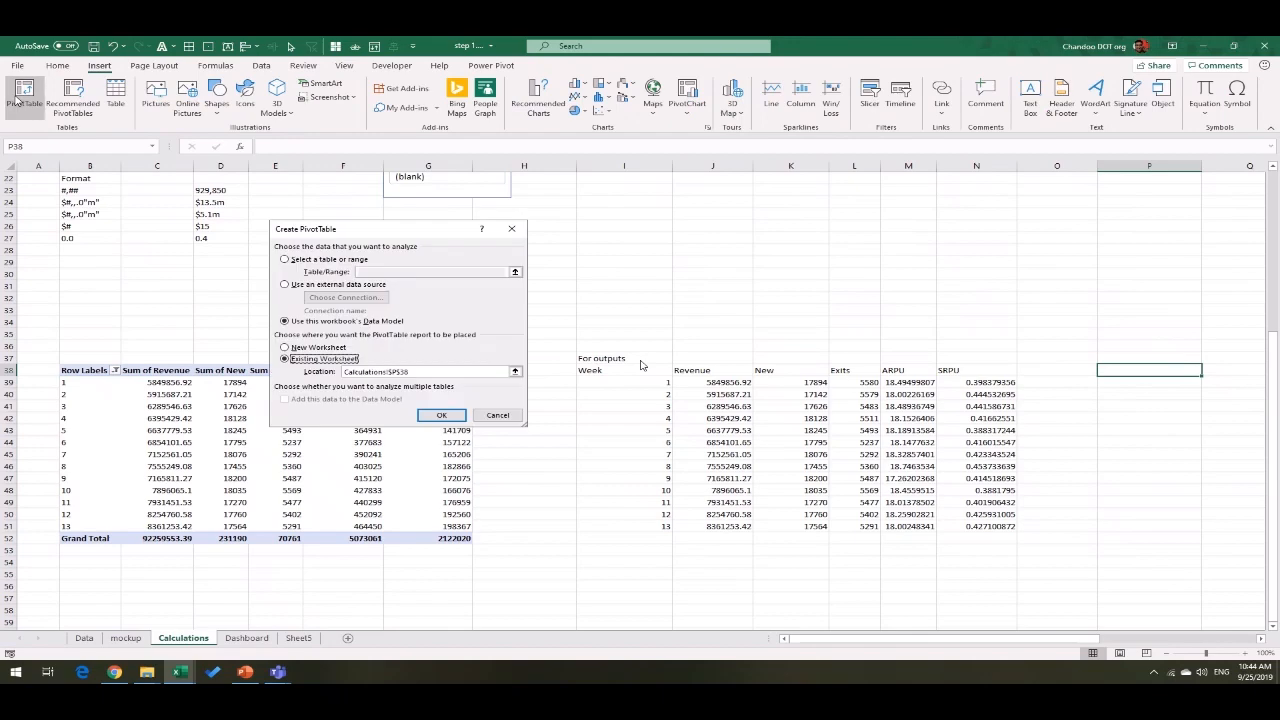
pyautogui.click(440, 416)
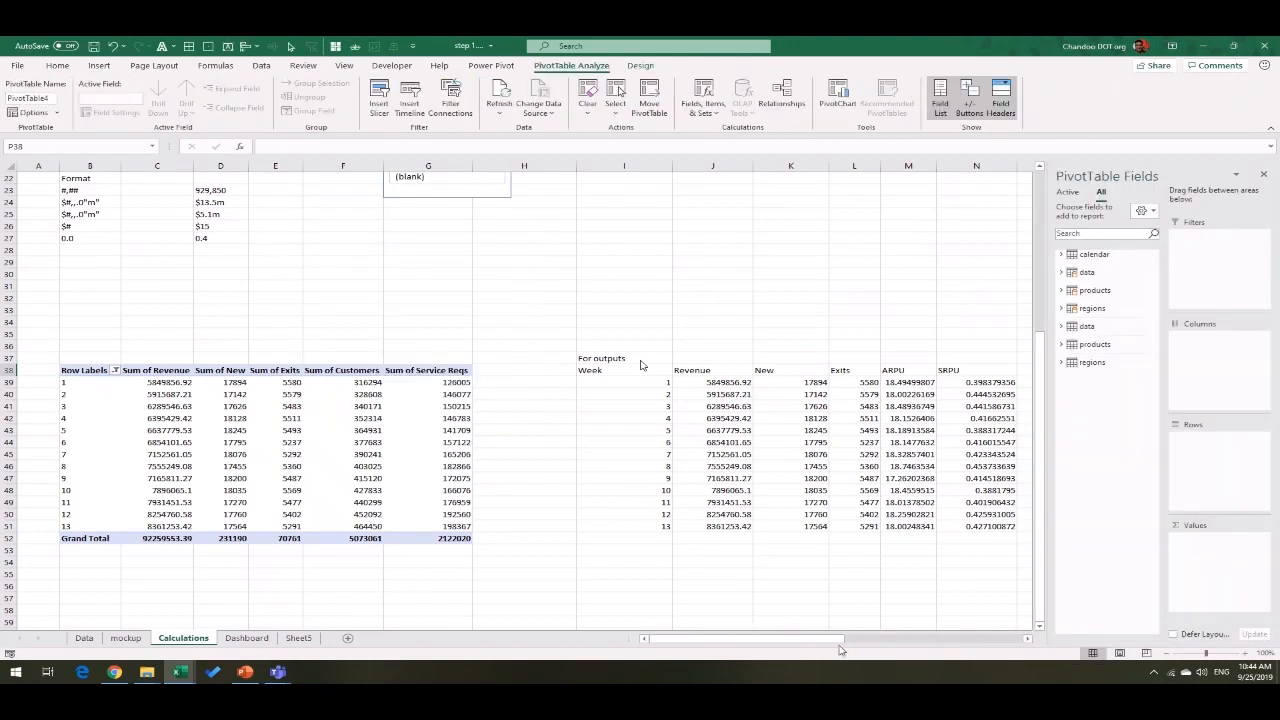
pyautogui.click(1062, 290)
pyautogui.click(1084, 313)
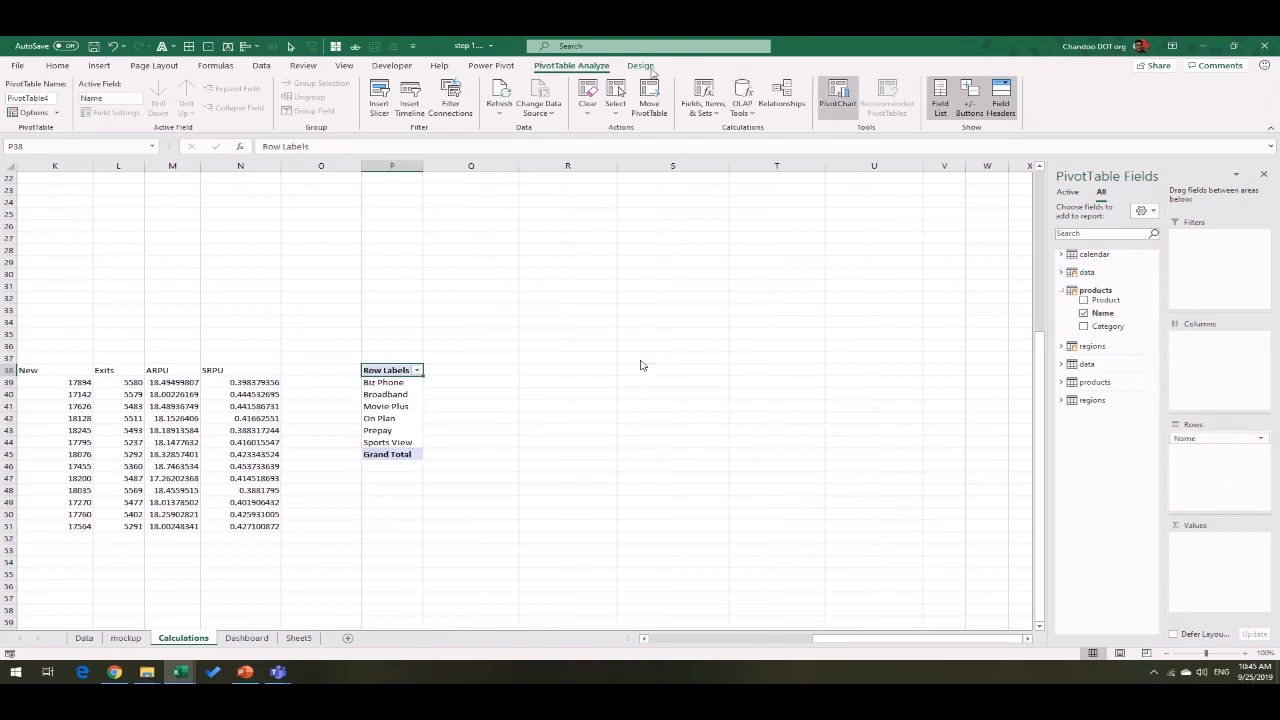
# Step: Turn off the subtotals and the grand totals for rows and columns in the product name PivotTable
pyautogui.click(640, 65)
pyautogui.click(56, 100)
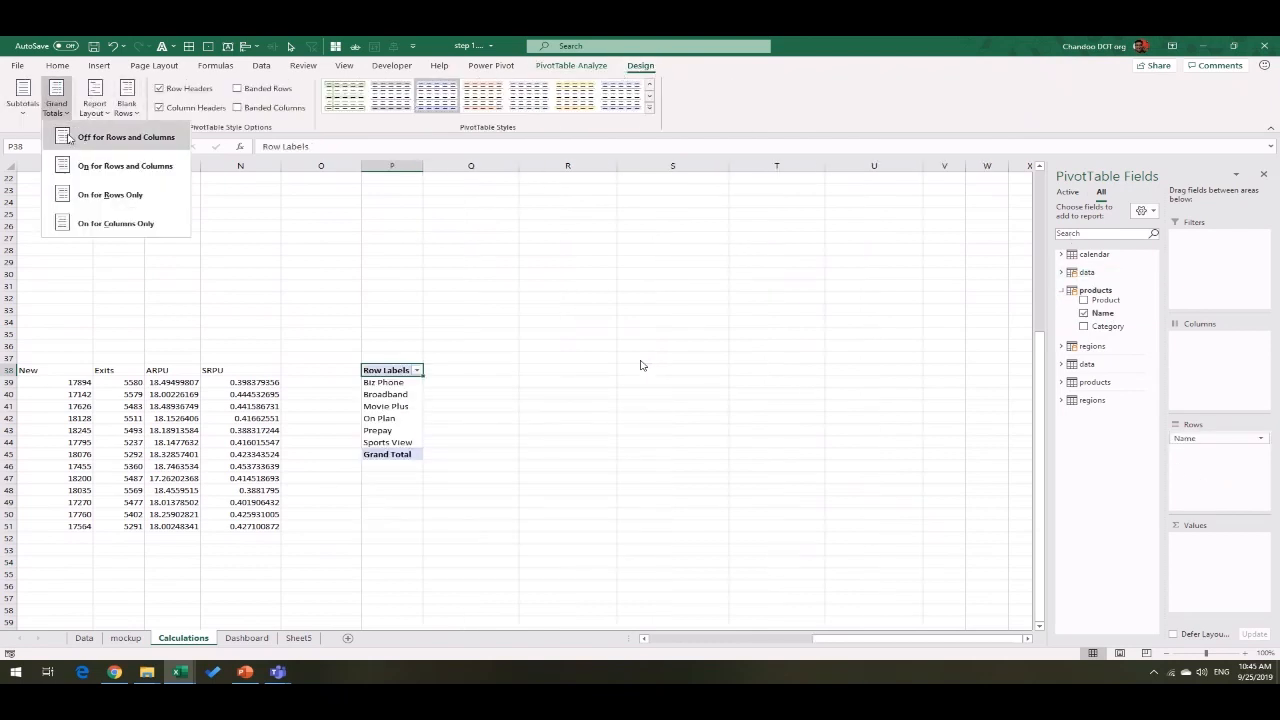
pyautogui.click(68, 137)
pyautogui.click(22, 95)
pyautogui.click(40, 137)
pyautogui.click(405, 382)
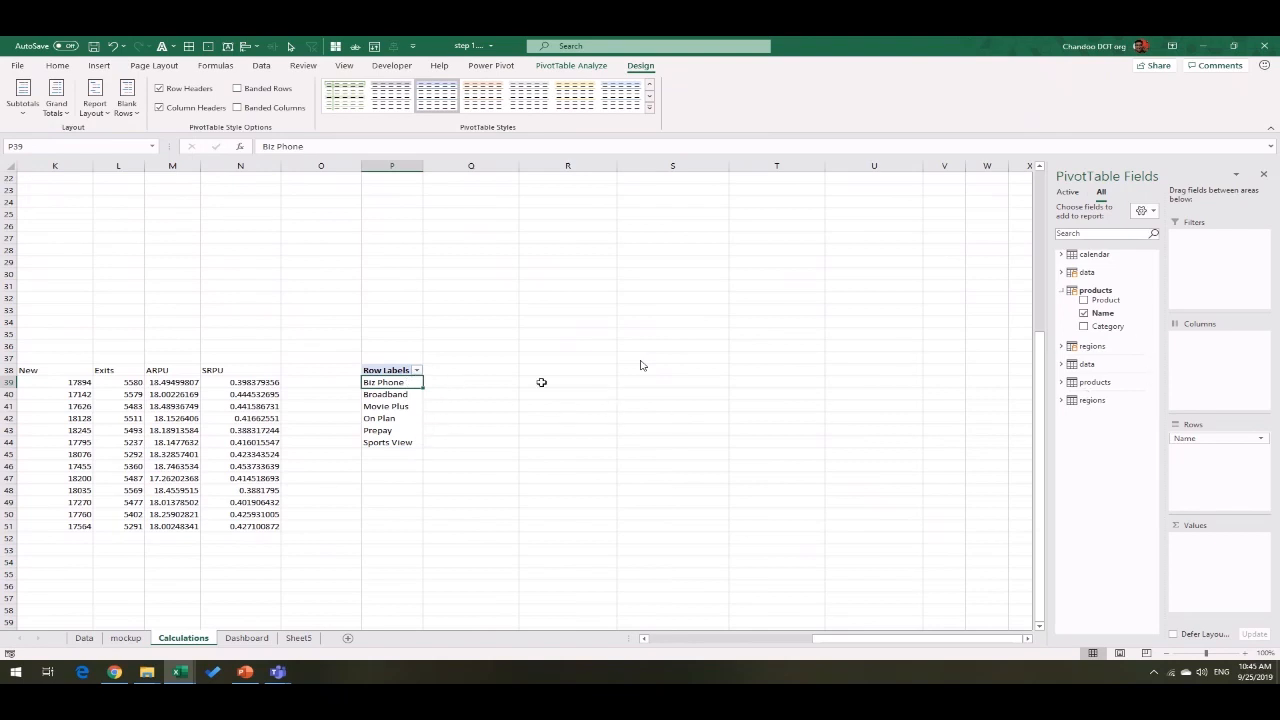
# Step: Rename the product name PivotTable as "selected product"
pyautogui.click(590, 64)
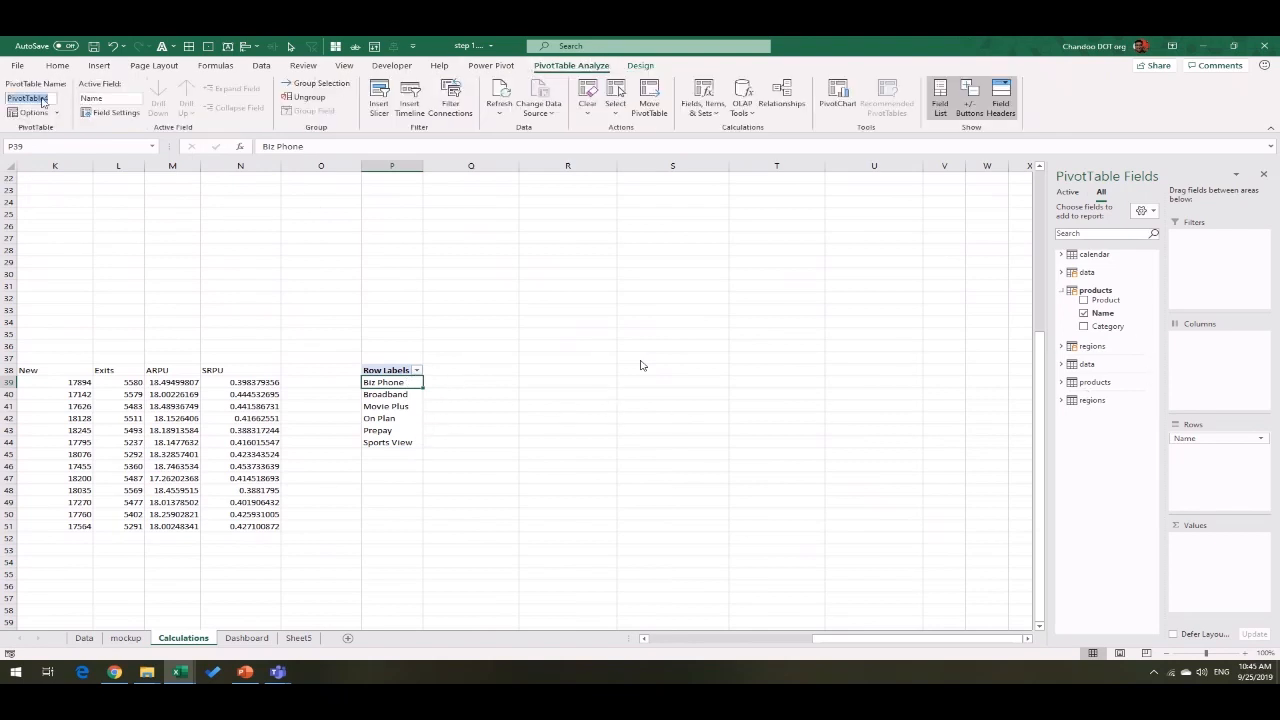
pyautogui.write('sales')
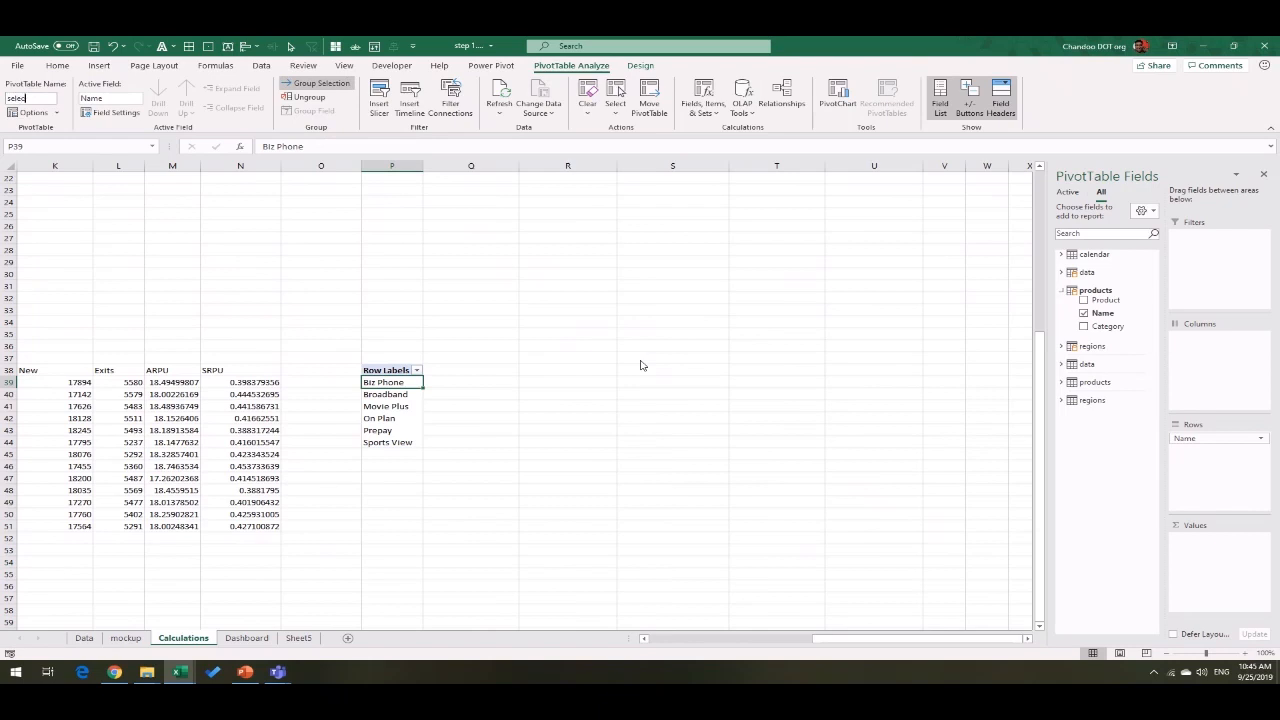
pyautogui.write('lected produc')
pyautogui.press('Return')
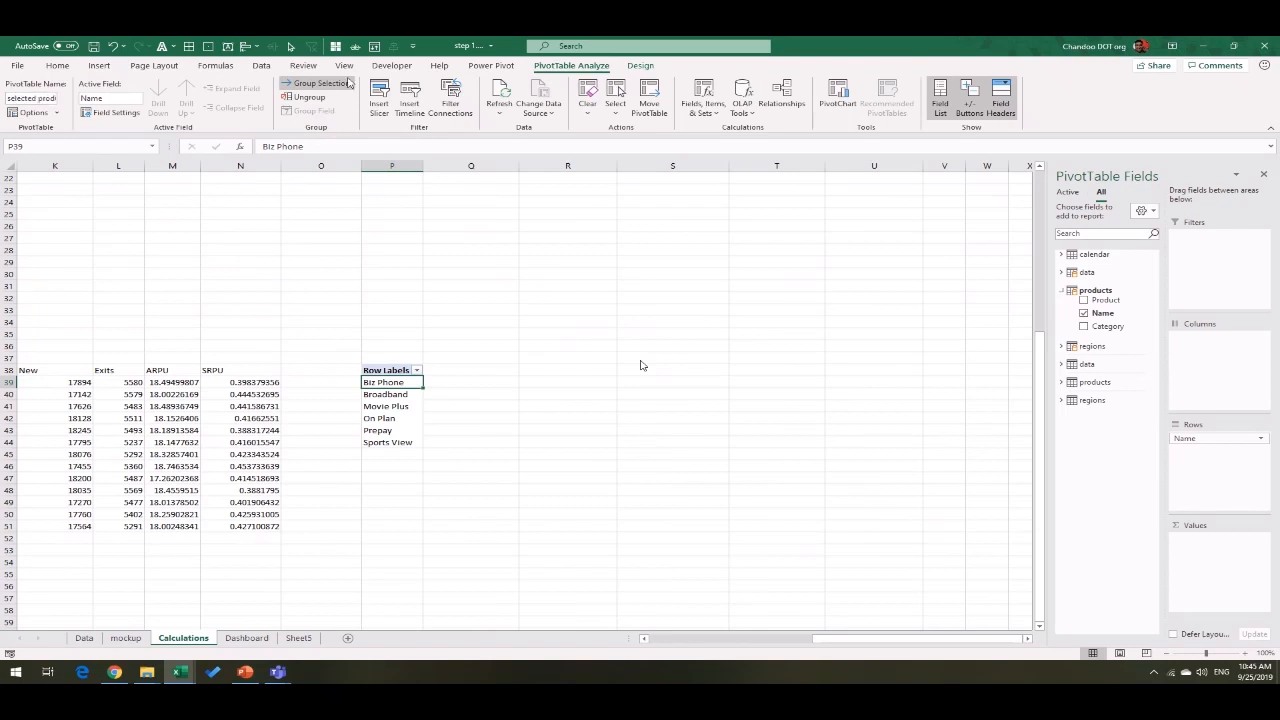
# Step: Connect the Name slicer on the Dashboard sheet to the selected product PivotTable through its report connections
pyautogui.click(246, 638)
pyautogui.rightClick(420, 345)
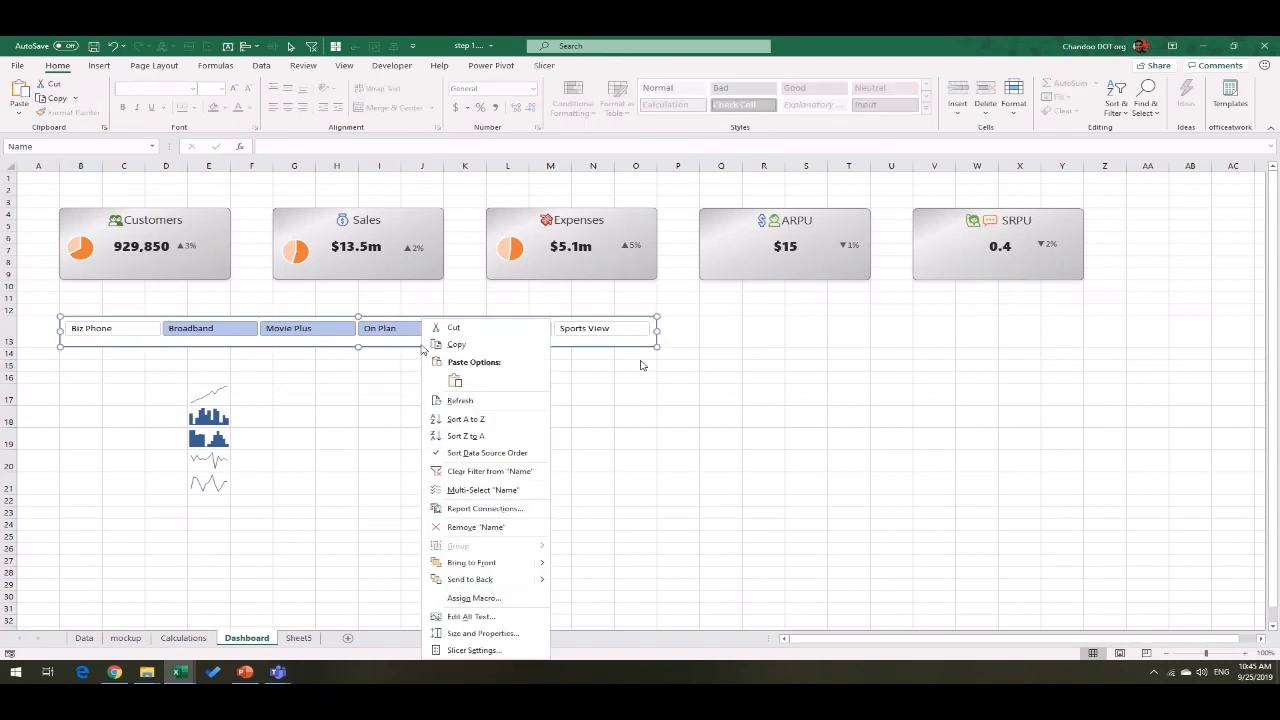
pyautogui.click(489, 509)
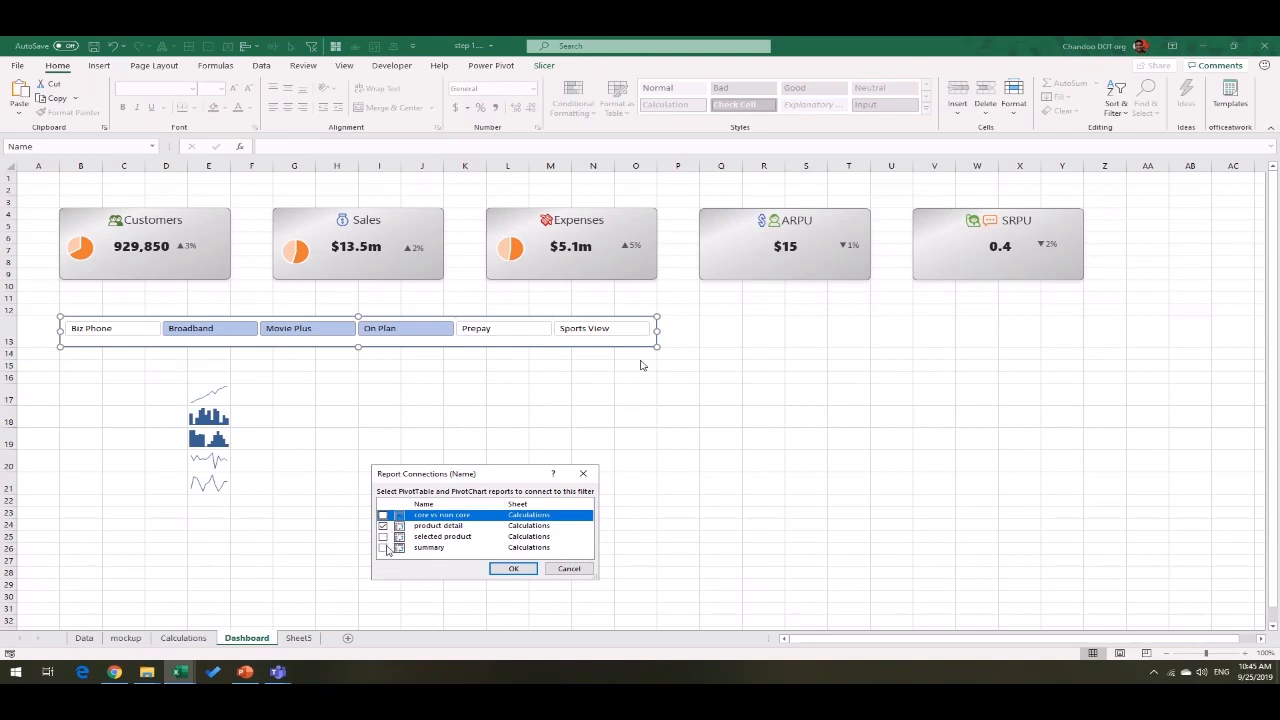
pyautogui.click(384, 537)
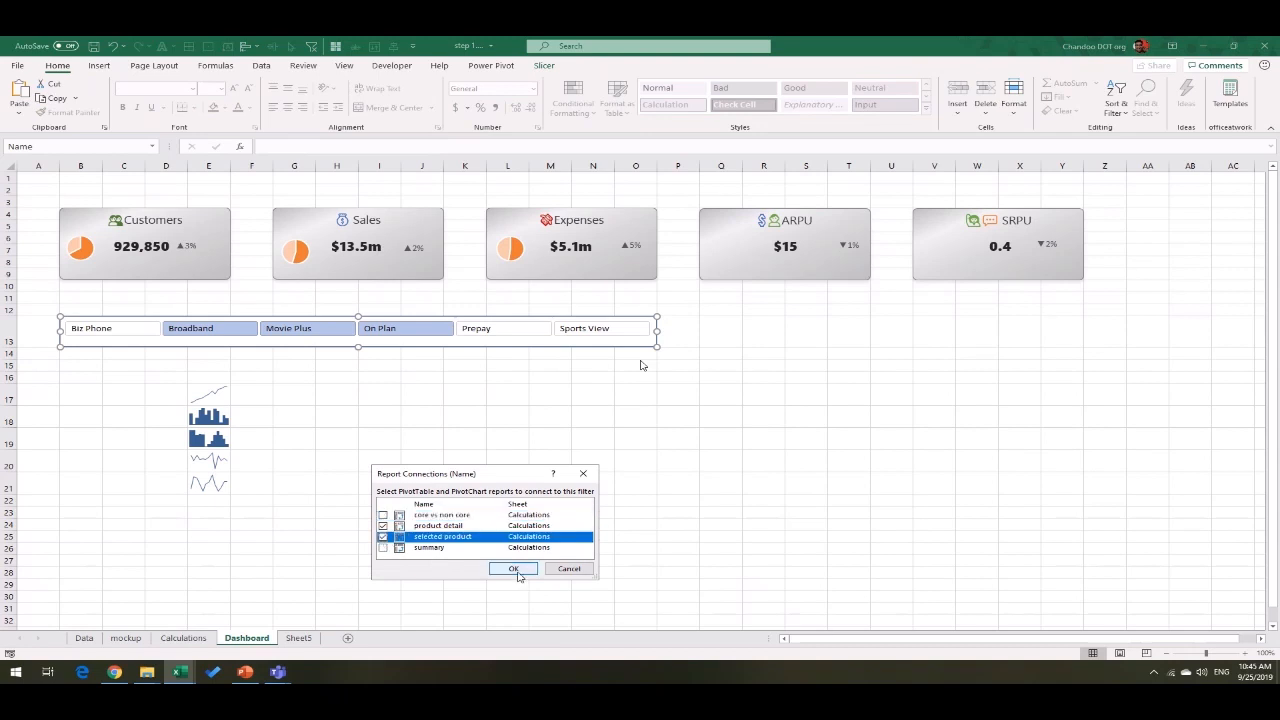
pyautogui.click(511, 568)
# Step: Filter the Name slicer to Broadband only and check the selected product PivotTable on the Calculations sheet
pyautogui.click(327, 392)
pyautogui.click(191, 329)
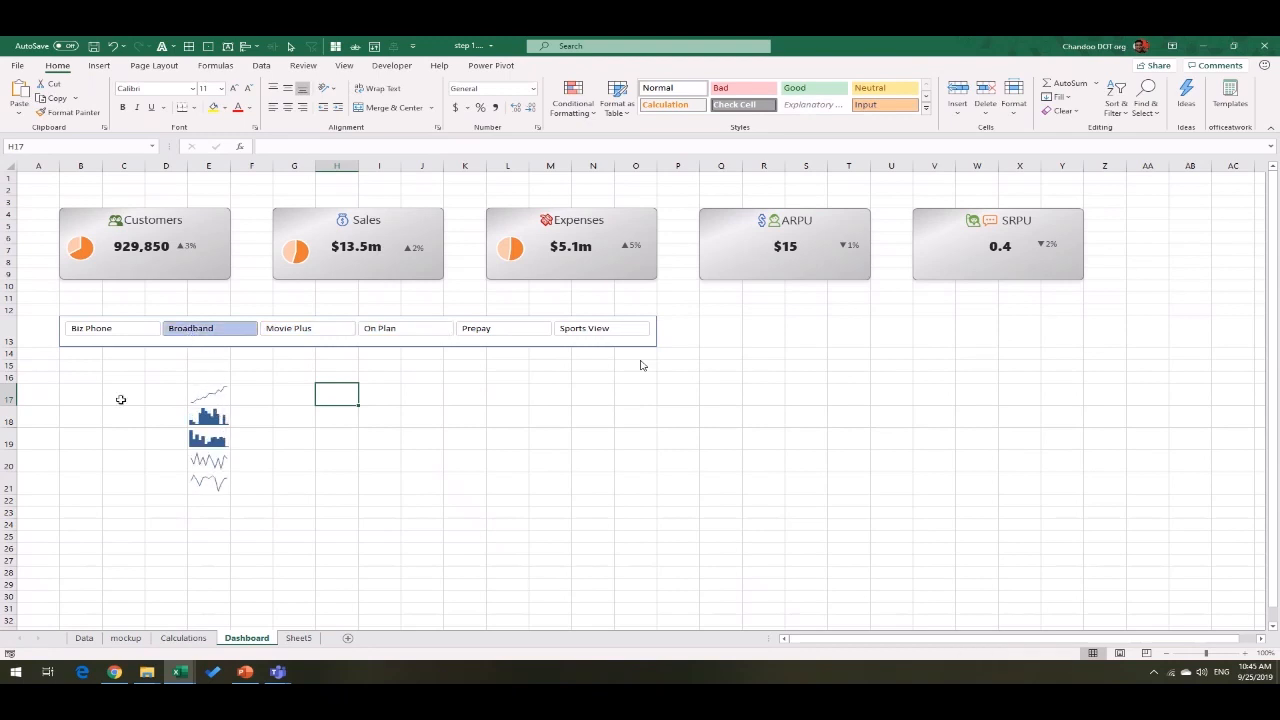
pyautogui.click(298, 638)
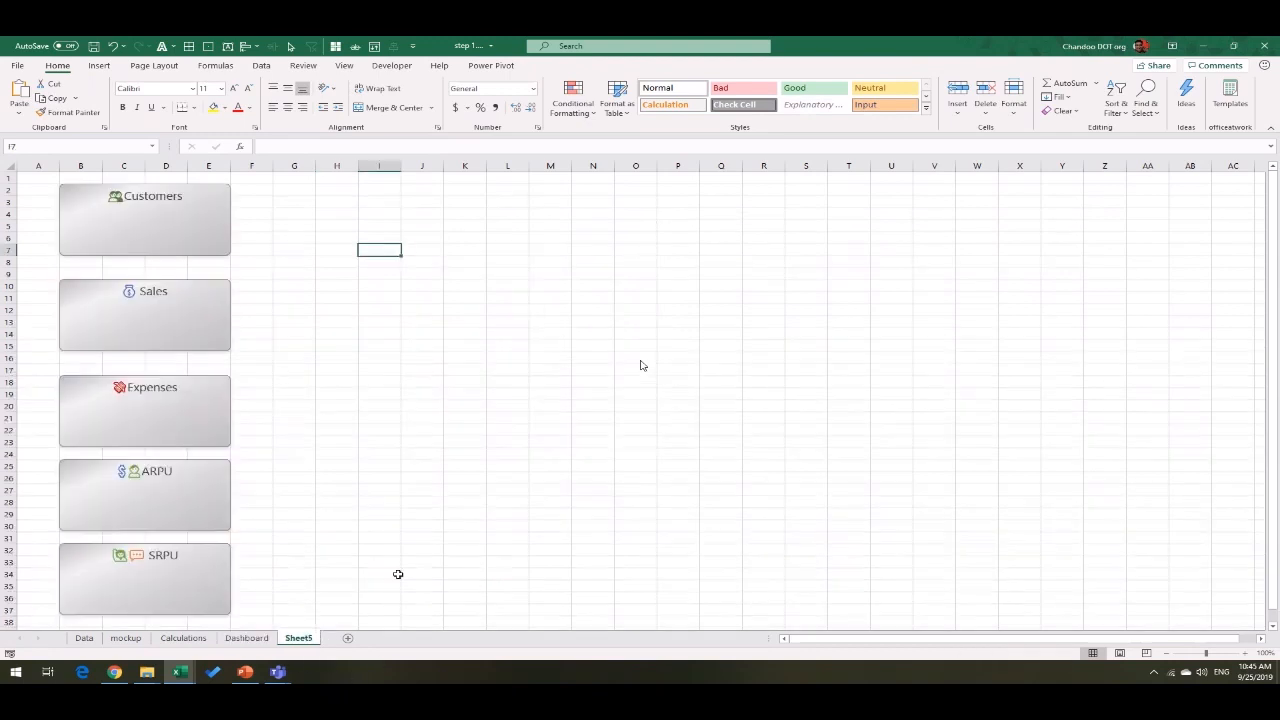
pyautogui.click(183, 638)
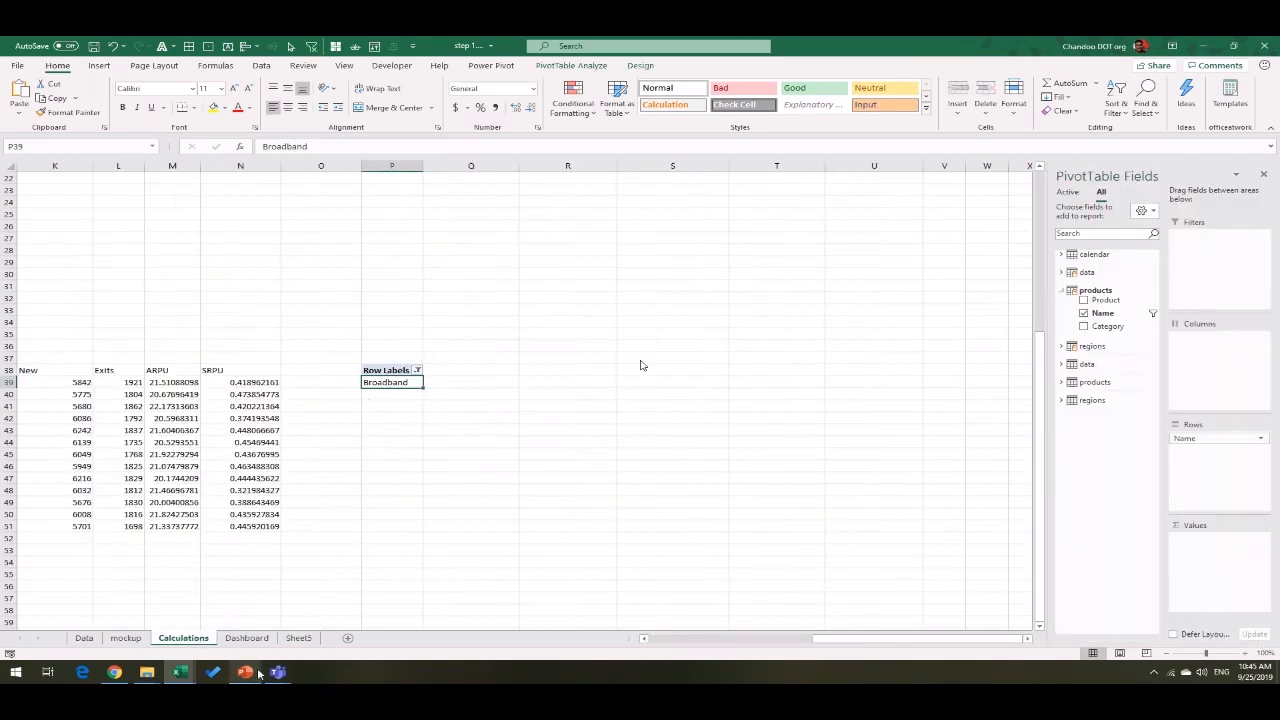
# Step: Enter the heading "Title" in cell R38 of the Calculations sheet, beside the selected product PivotTable
pyautogui.scroll(-2, 417, 548)
pyautogui.scroll(-1, 417, 548)
pyautogui.moveTo(845, 648); pyautogui.dragTo(816, 645)
pyautogui.click(741, 261)
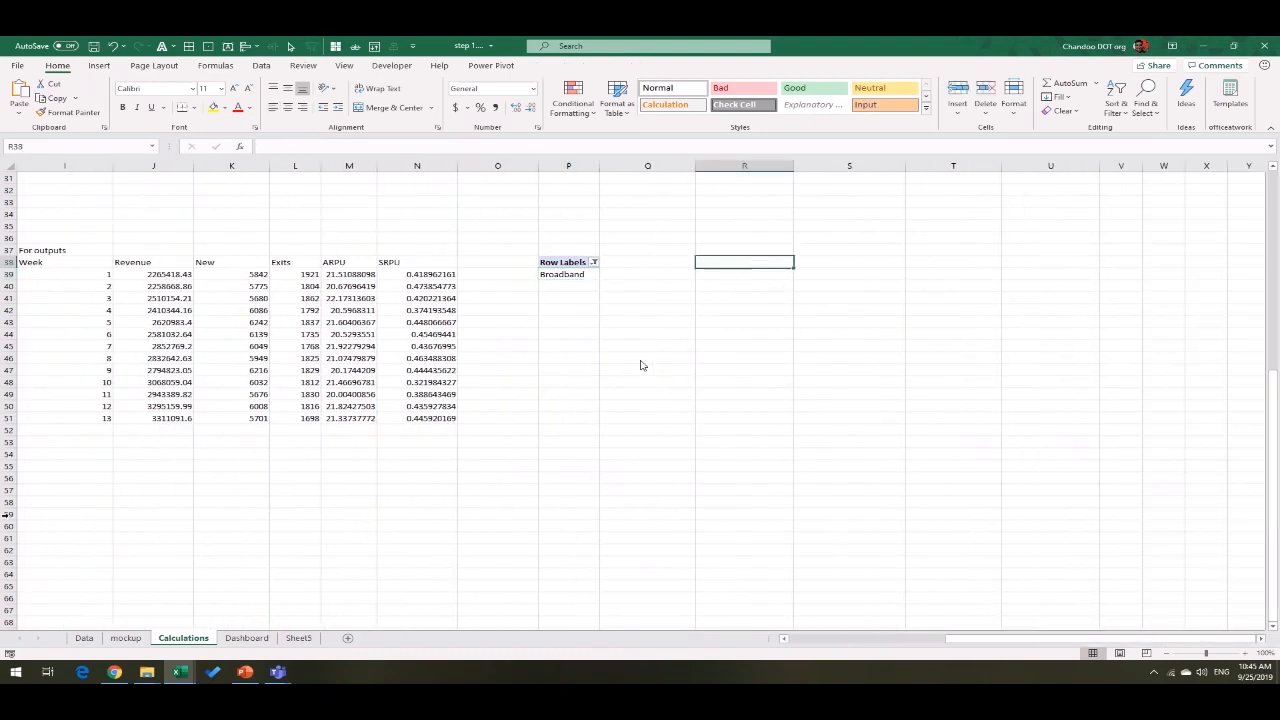
pyautogui.write('Title')
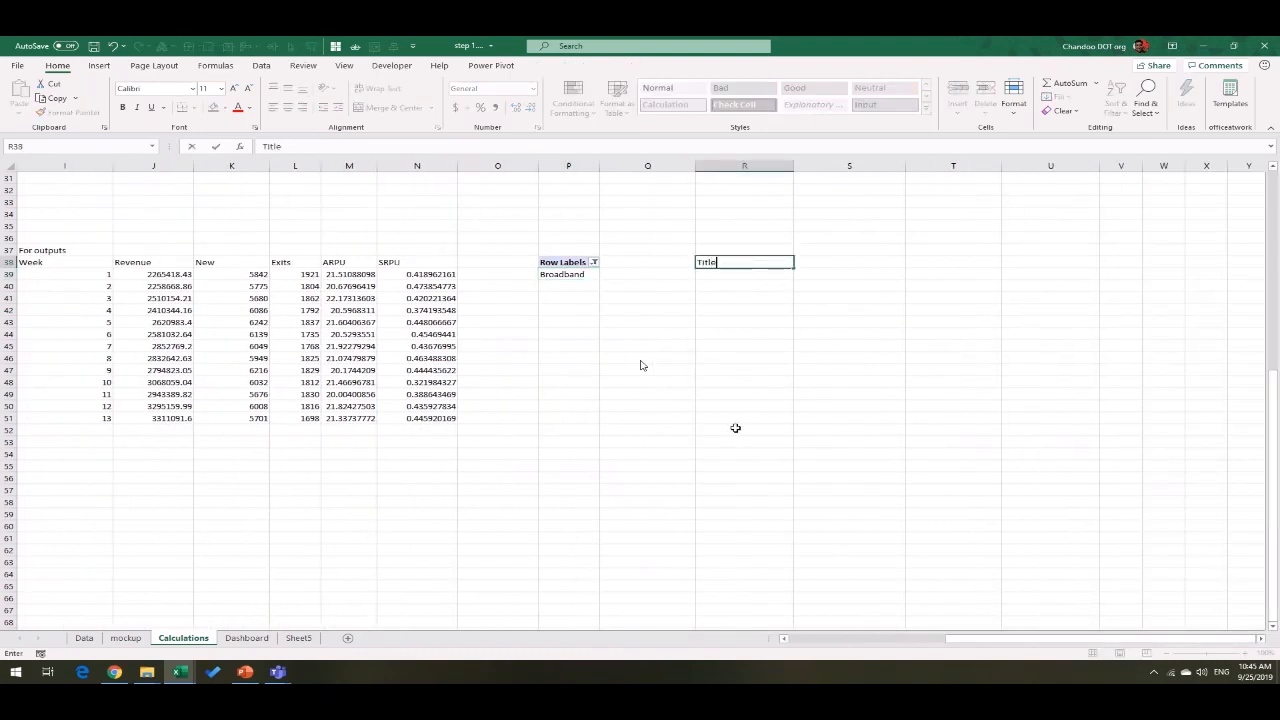
pyautogui.press('Return')
# Step: Begin an IF formula in R39 that tests COUNTA($P$39:$P$46)=1 and returns P39 when true
pyautogui.write('=')
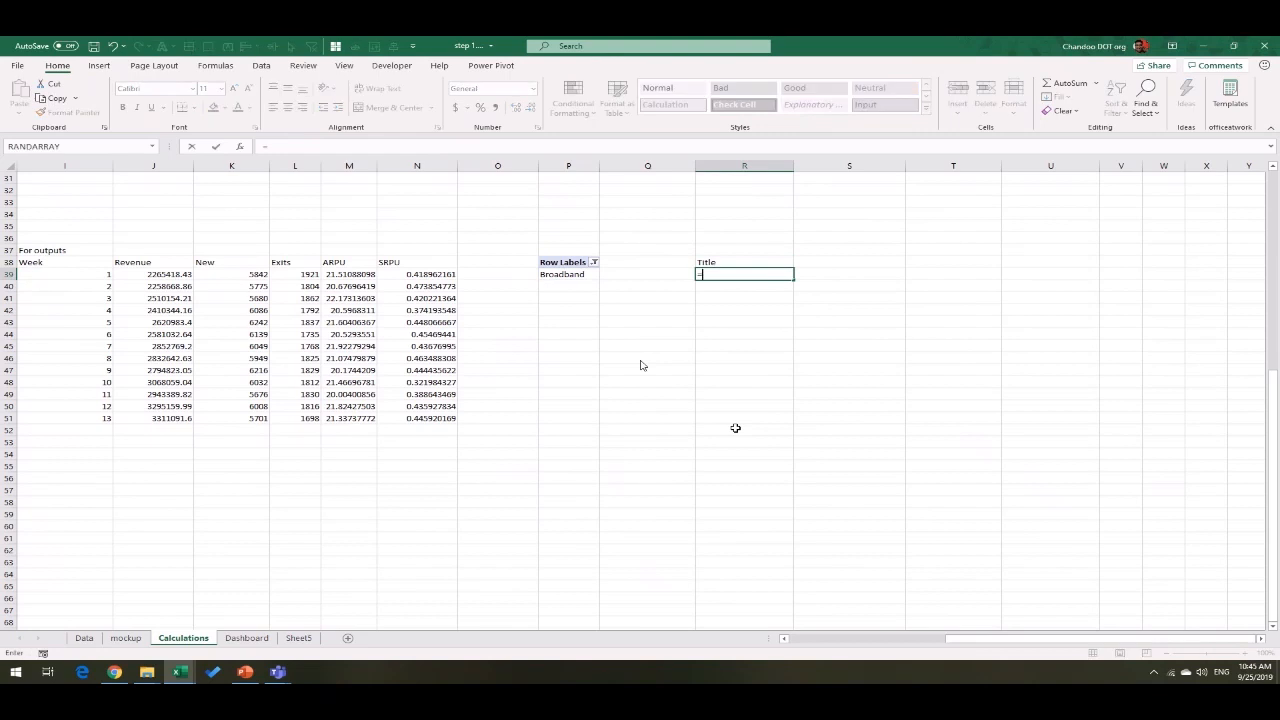
pyautogui.write('IF(counta')
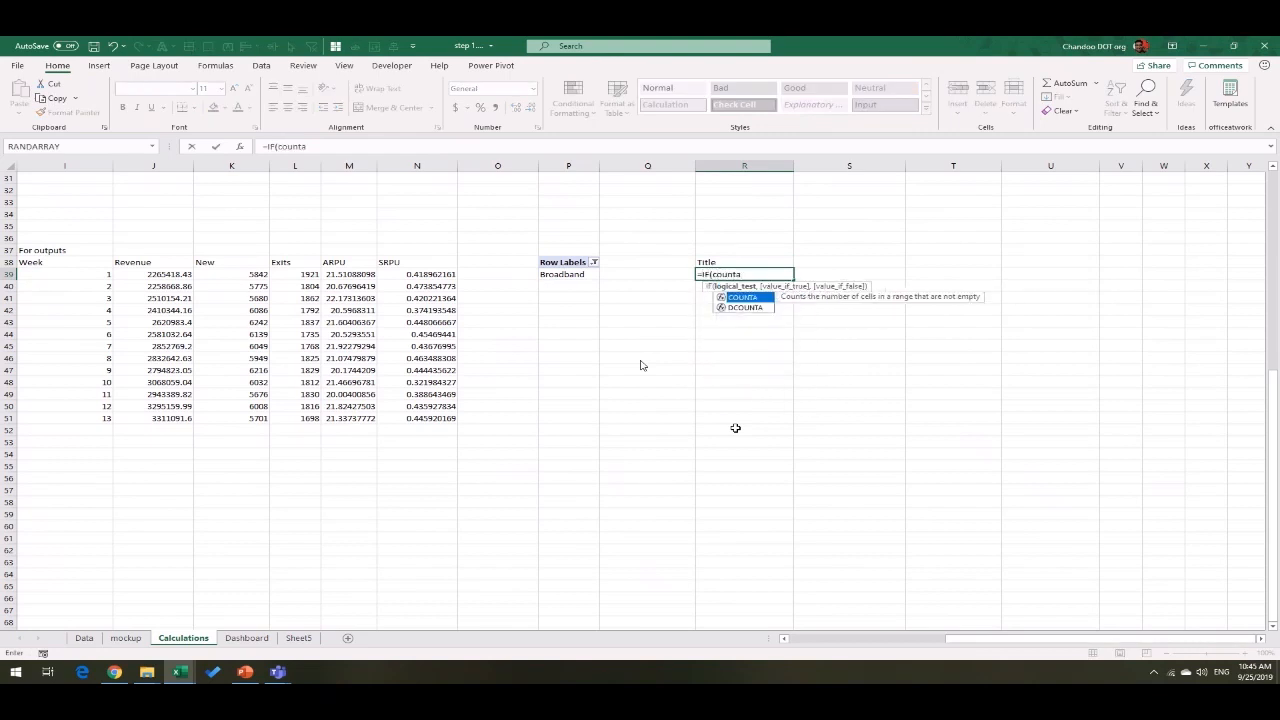
pyautogui.press('Tab')
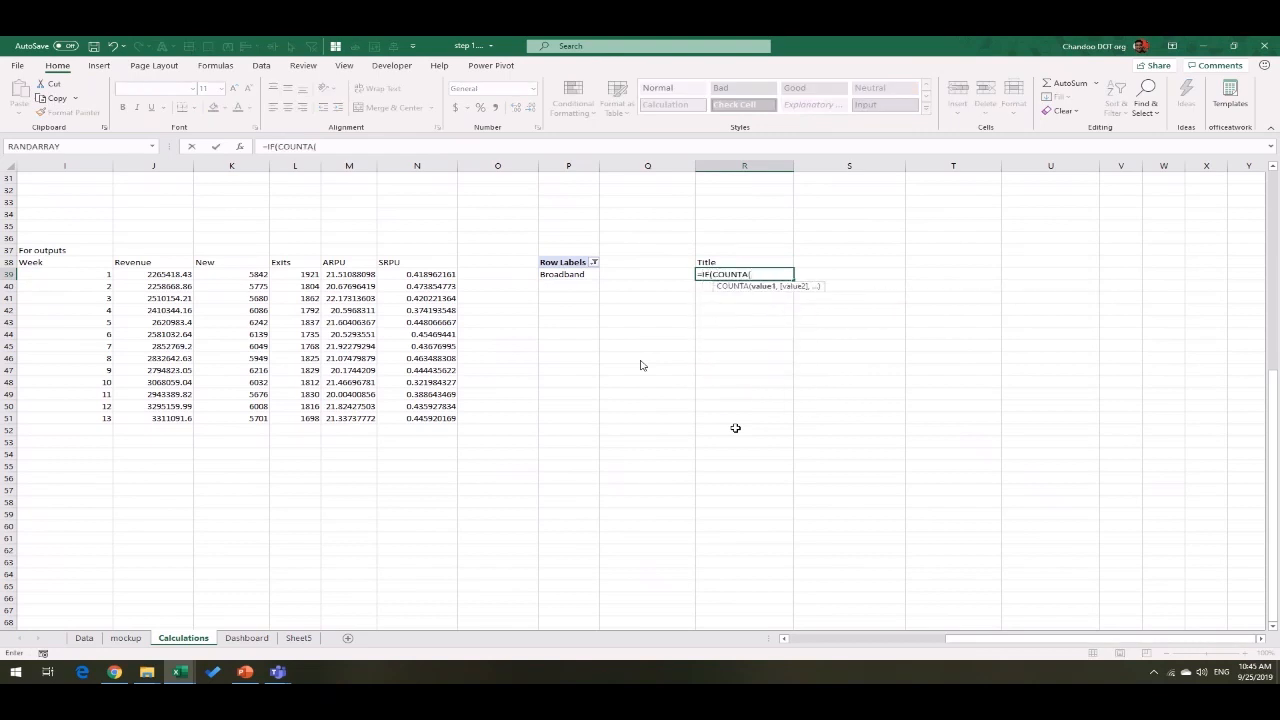
pyautogui.moveTo(584, 274); pyautogui.dragTo(586, 346)
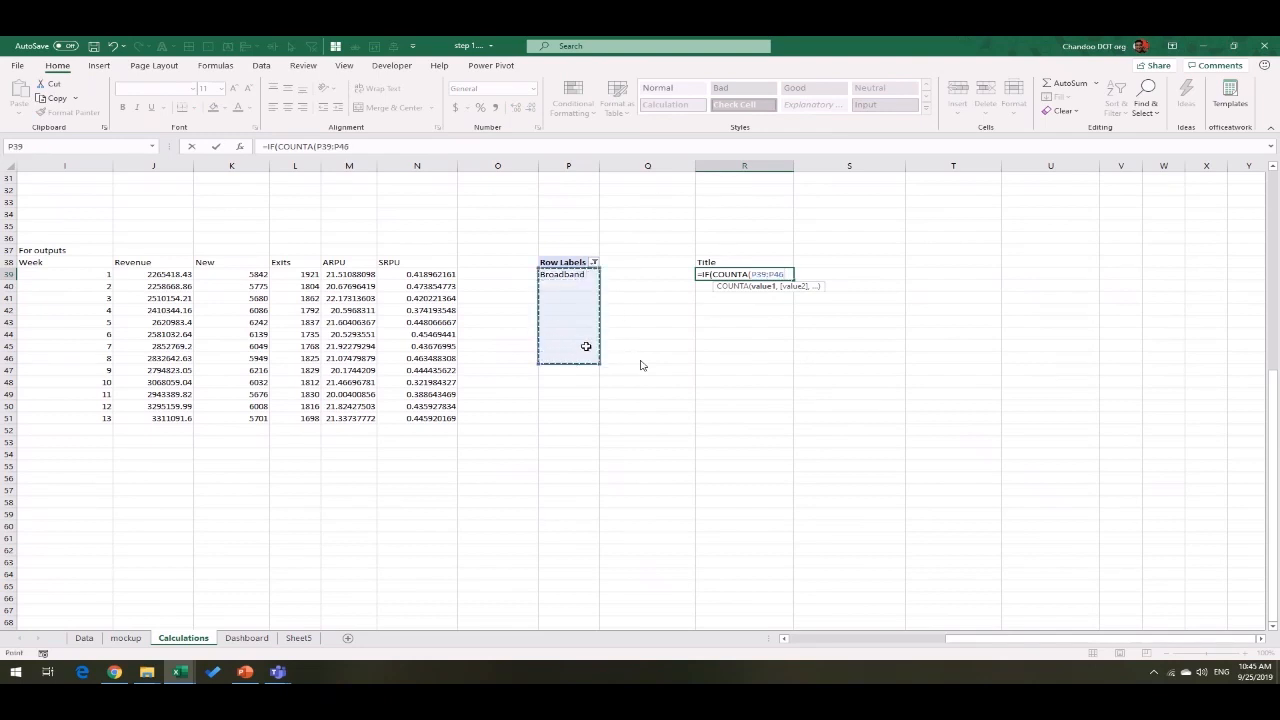
pyautogui.press('F4')
pyautogui.write(')')
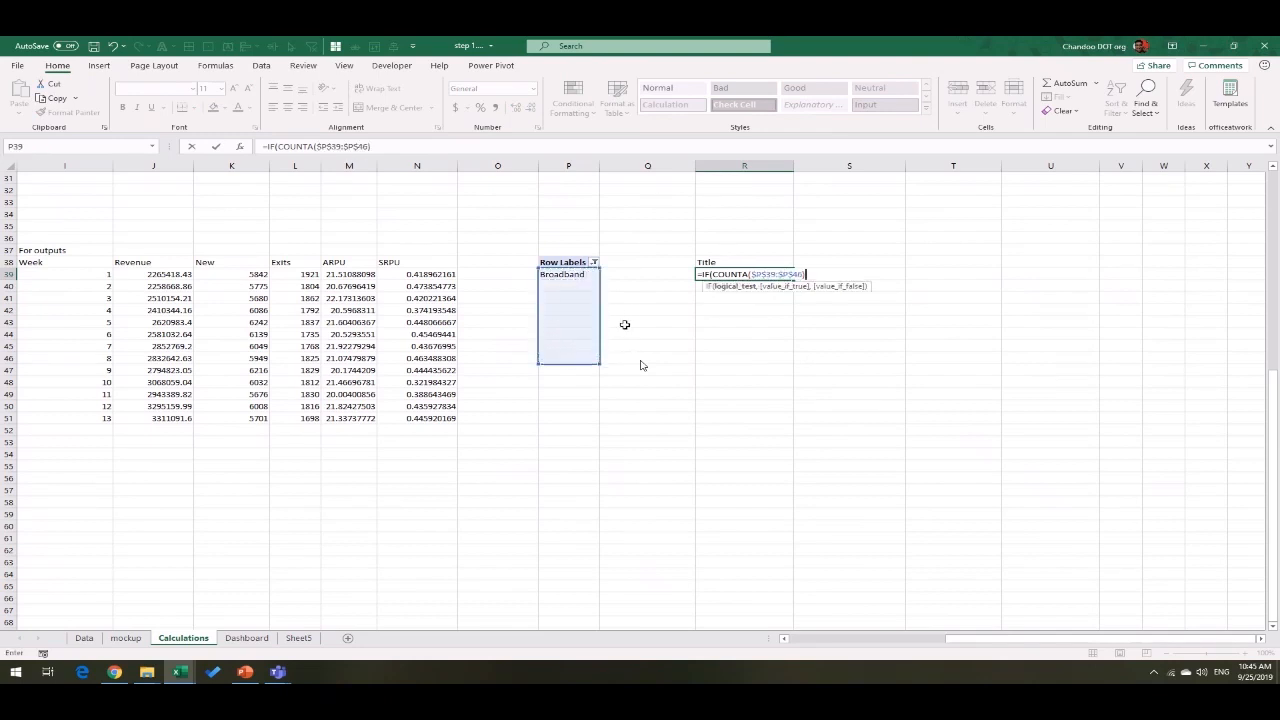
pyautogui.write('=1,')
pyautogui.click(567, 274)
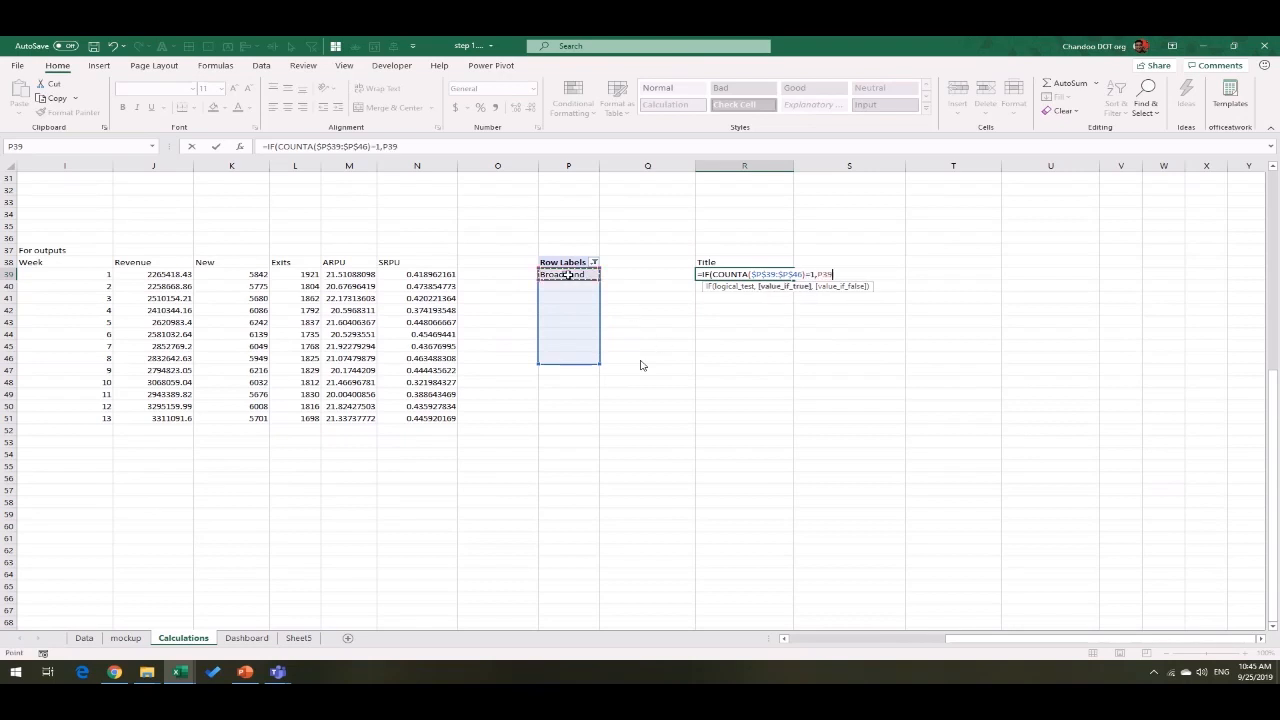
pyautogui.write(',')
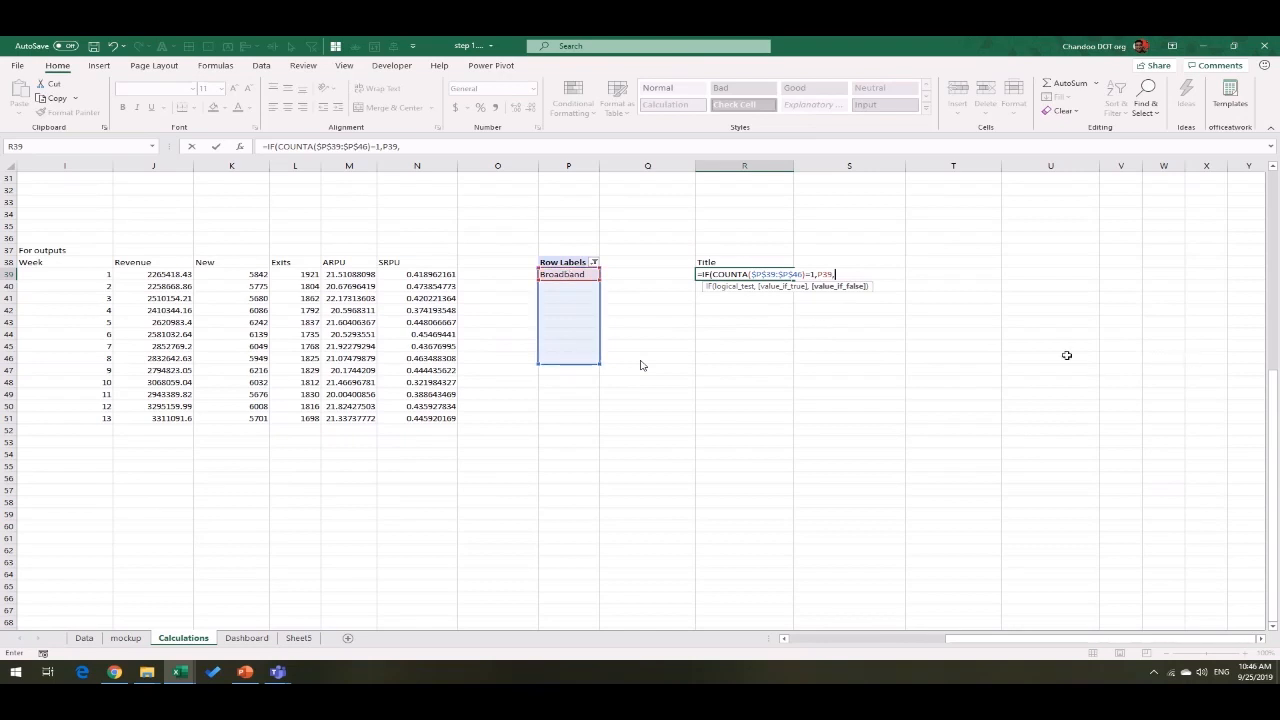
# Step: Complete R39's IF formula with the false result P39&" "&(COUNTA($P$39:$P$46)-1)&" more"
pyautogui.click(551, 273)
pyautogui.write('&" "&')
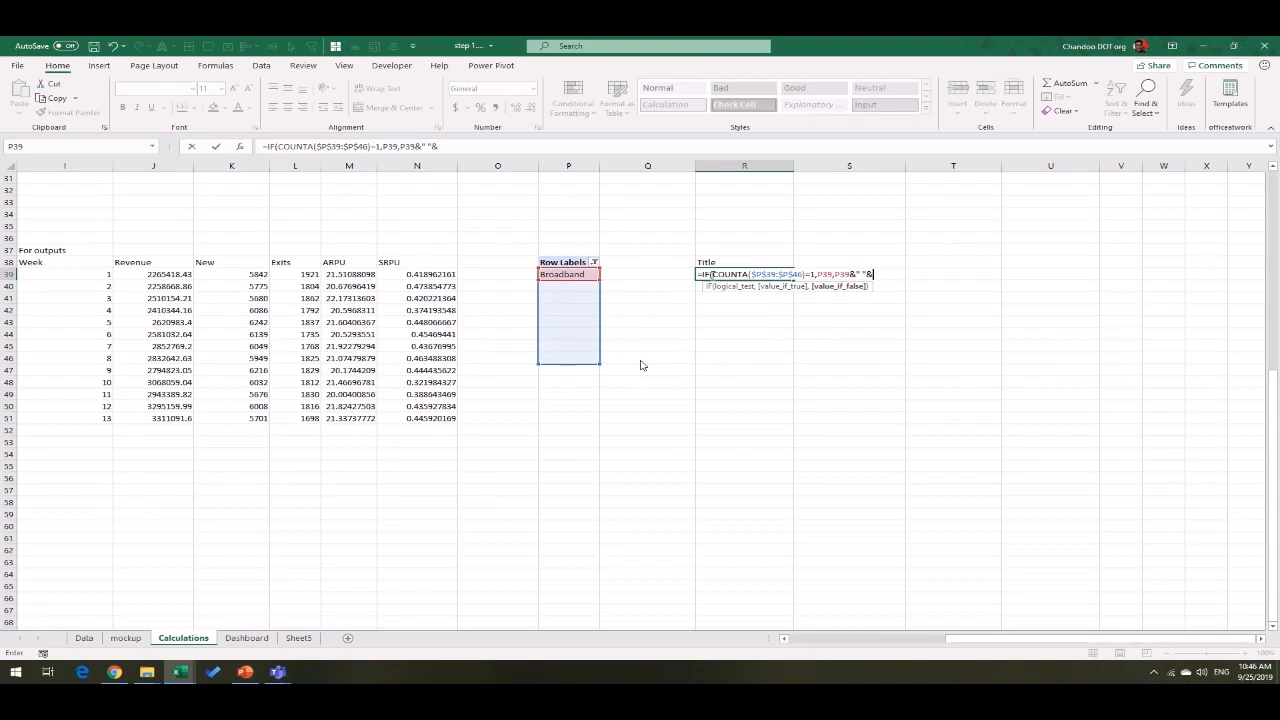
pyautogui.moveTo(764, 275); pyautogui.dragTo(806, 277)
pyautogui.hotkey('ctrl', 'c')
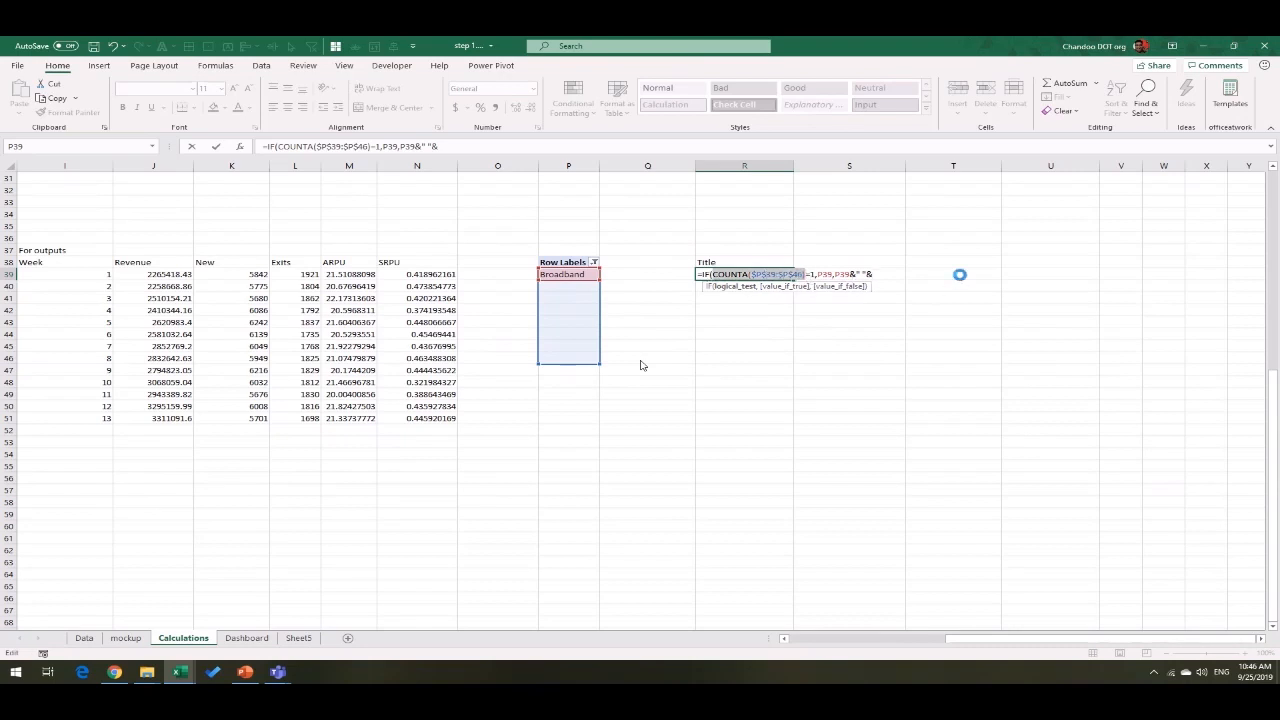
pyautogui.click(880, 275)
pyautogui.write('(')
pyautogui.hotkey('ctrl', 'v')
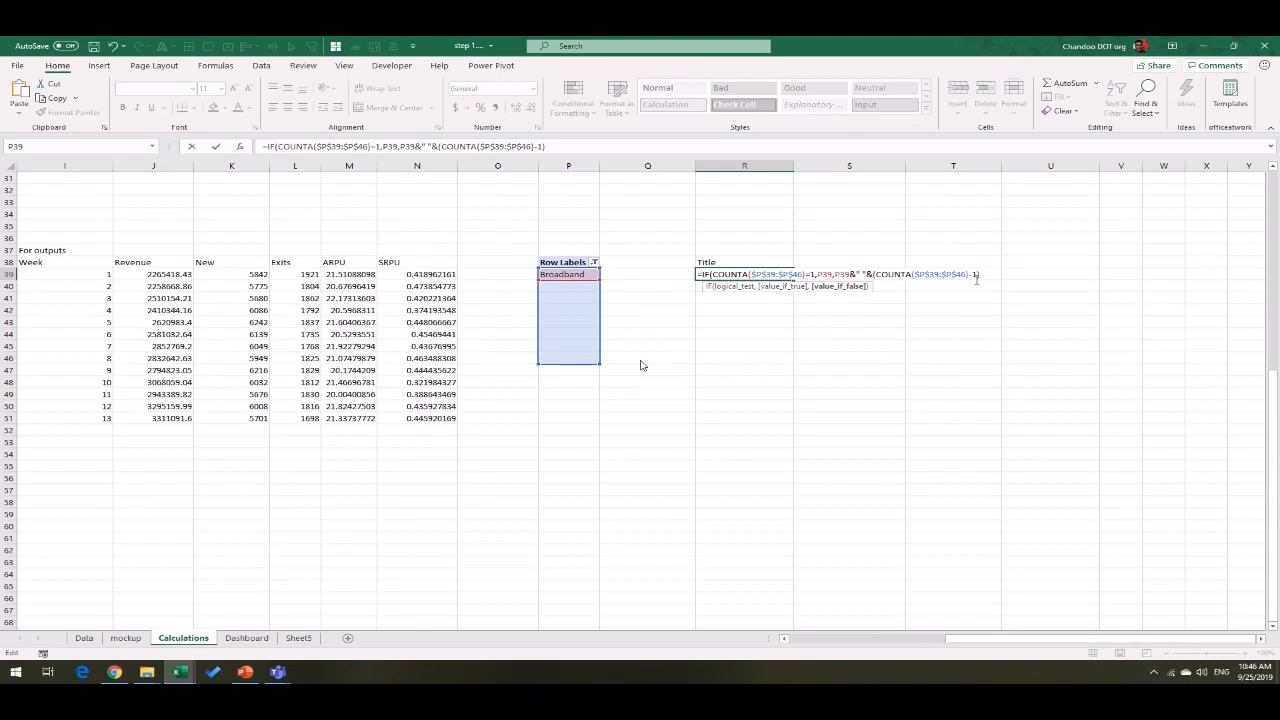
pyautogui.write('-1)&" moe')
pyautogui.write('")')
pyautogui.press('Return')
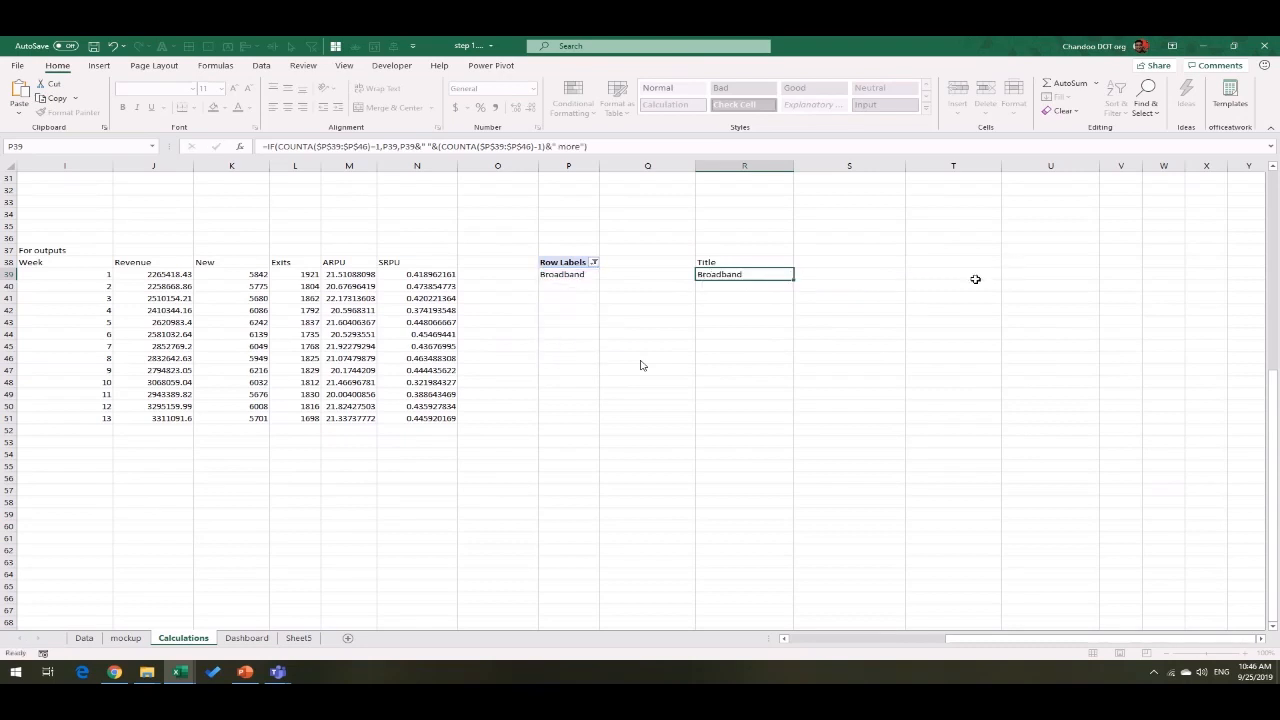
# Step: Select Broadband, Movie Plus and On Plan in the Dashboard's Name slicer and return to the Calculations sheet
pyautogui.click(579, 283)
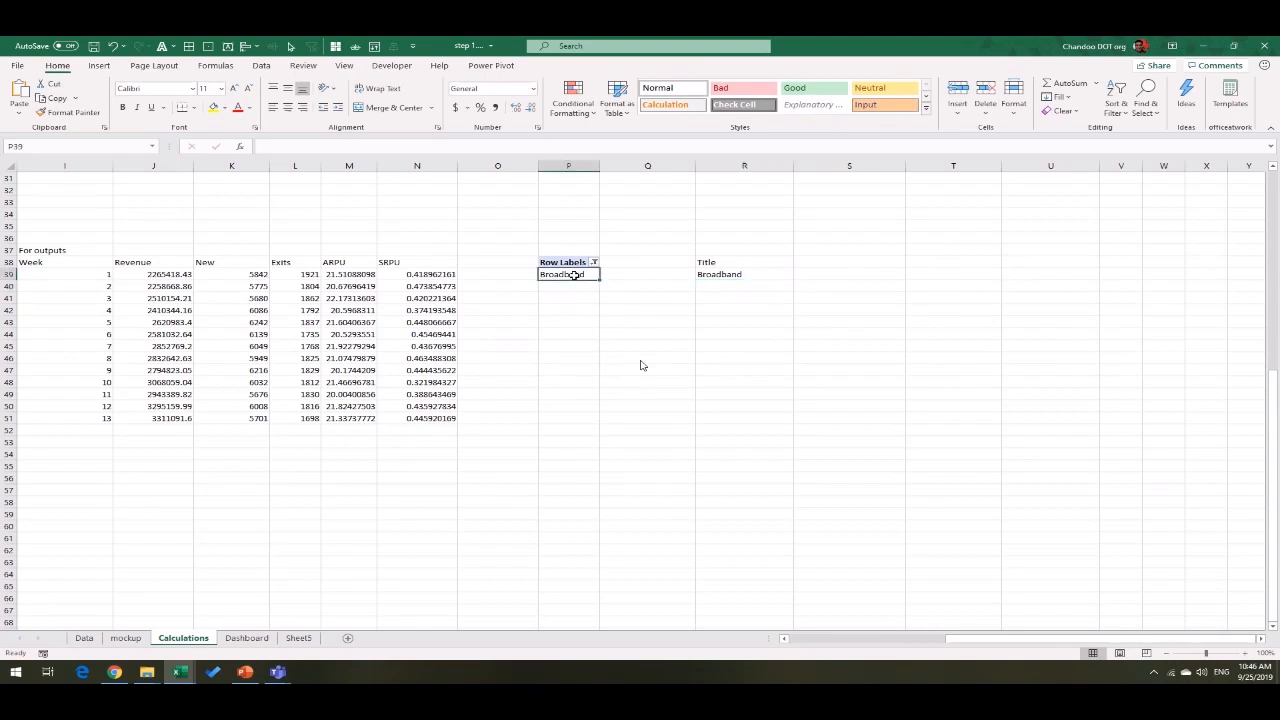
pyautogui.click(240, 640)
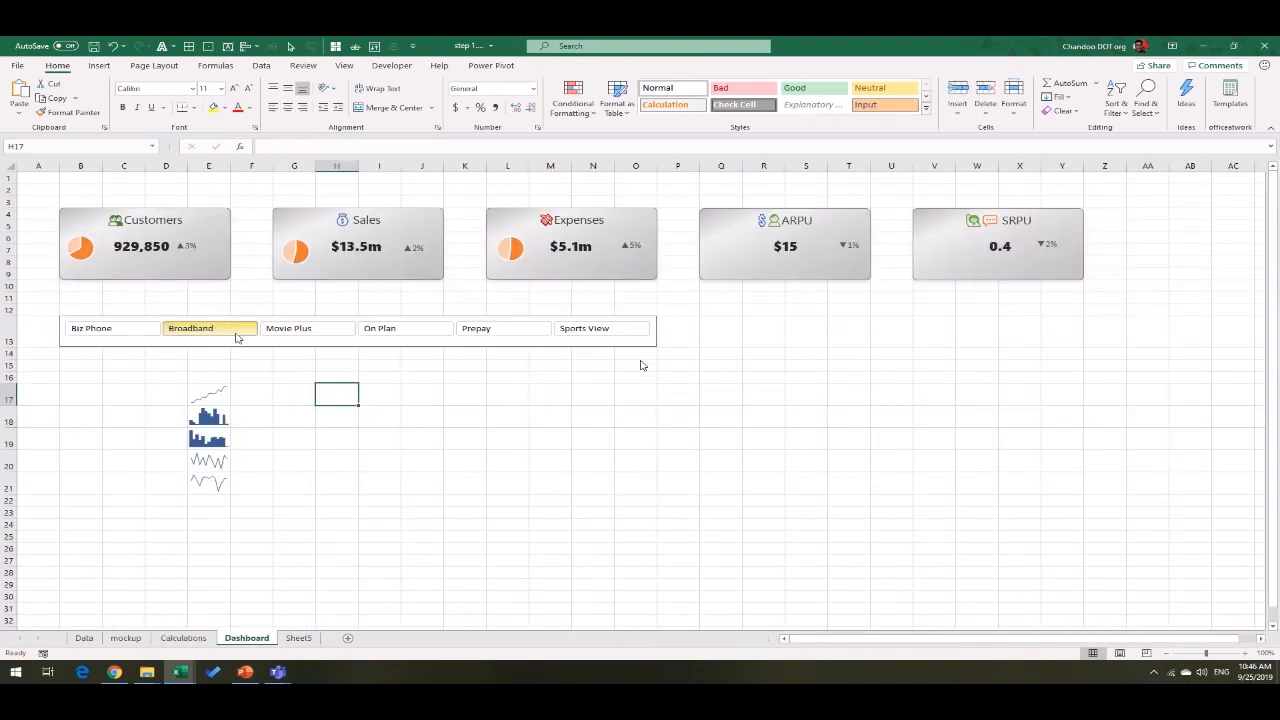
pyautogui.moveTo(237, 337); pyautogui.dragTo(445, 340)
pyautogui.click(183, 638)
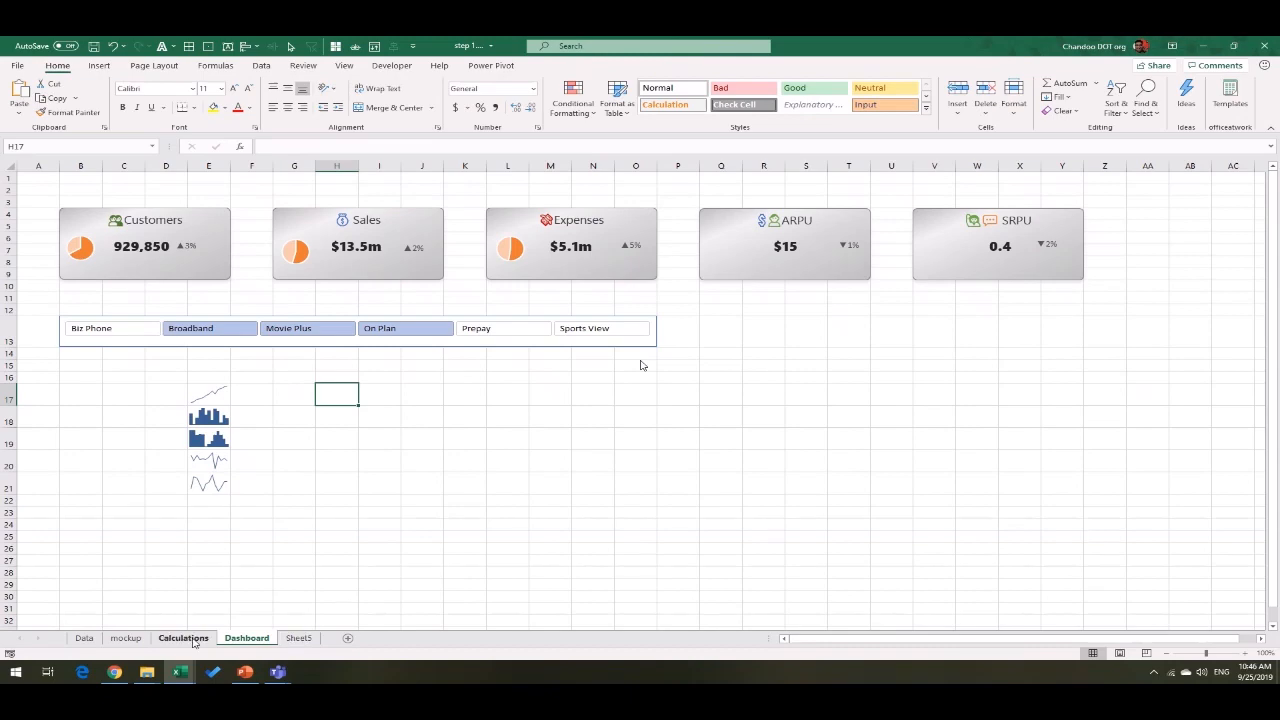
# Step: Change the separator after P39 in R39's multi-product result to " & "
pyautogui.click(746, 277)
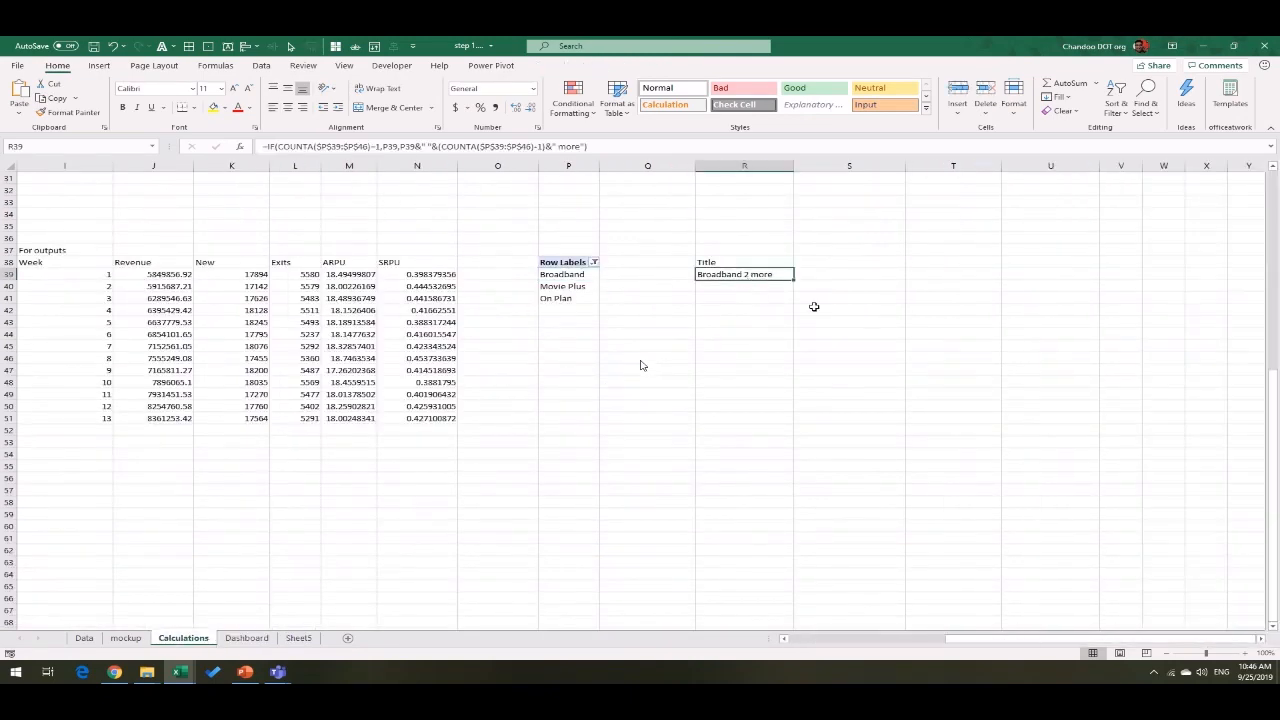
pyautogui.press('F2')
pyautogui.click(861, 275)
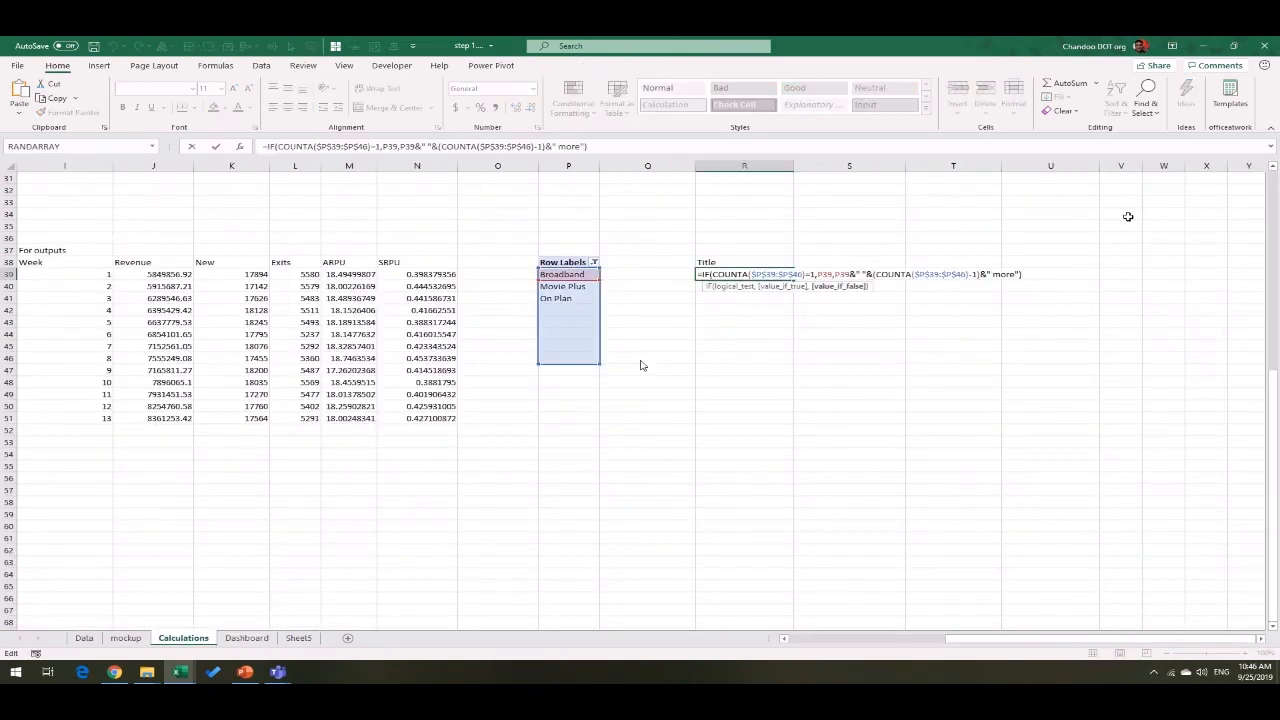
pyautogui.write('&')
pyautogui.press('Left')
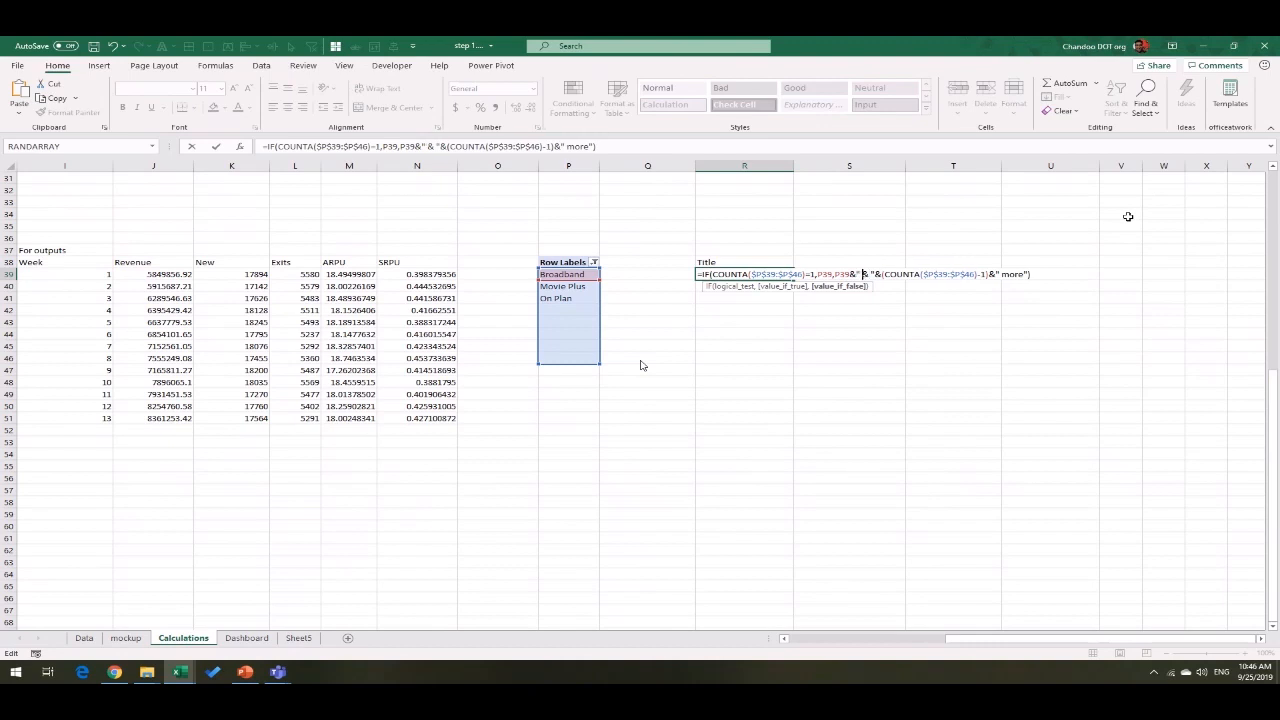
pyautogui.press('Return')
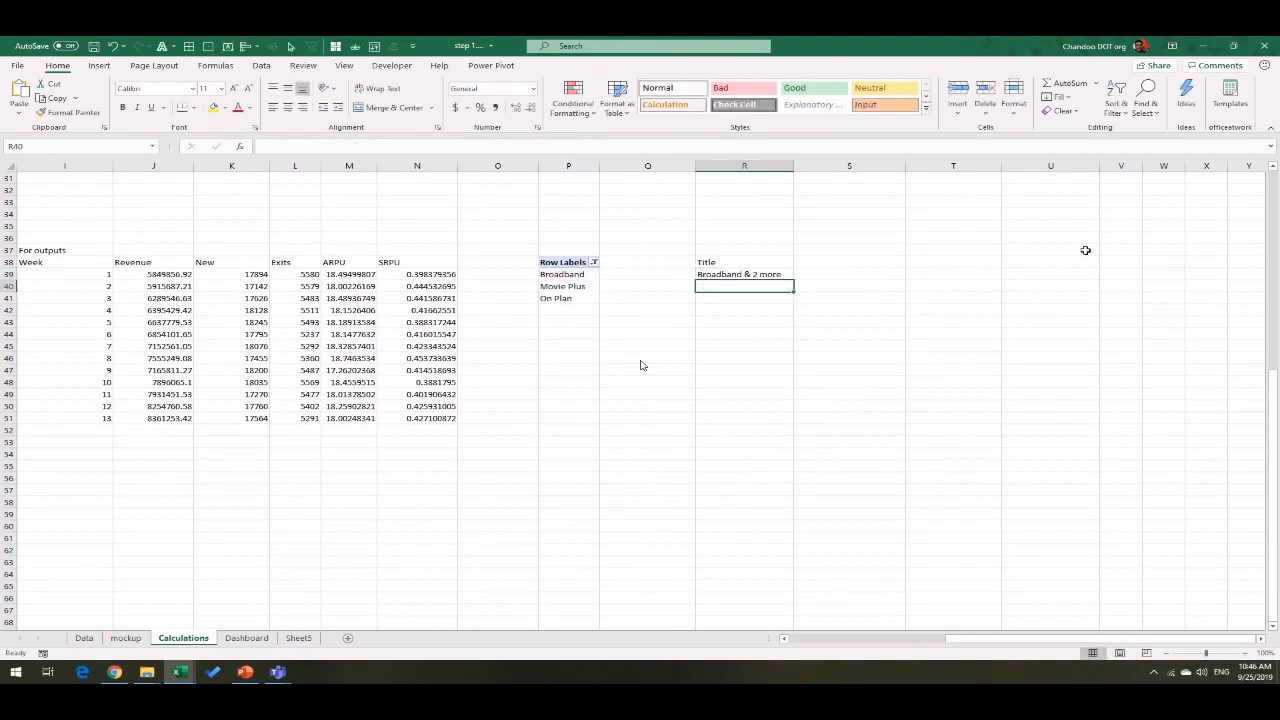
# Step: Append &" has..." to P39 in the single-product result of R39's title formula
pyautogui.press('Up')
pyautogui.press('F2')
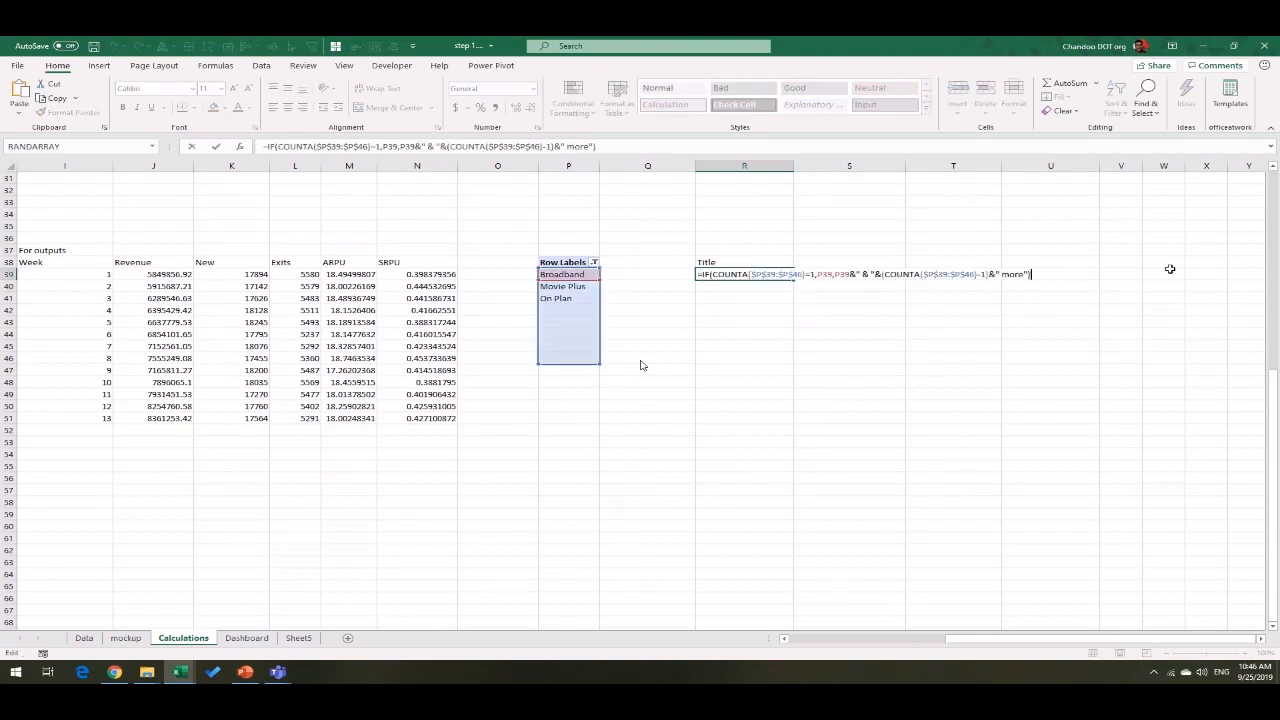
pyautogui.press('Left')
pyautogui.press('Left')
pyautogui.press('Left')
pyautogui.press('Left')
pyautogui.press('Left')
pyautogui.press('Left')
pyautogui.press('Left')
pyautogui.press('Left')
pyautogui.press('Left')
pyautogui.press('Left')
pyautogui.press('Left')
pyautogui.press('Left')
pyautogui.press('Left')
pyautogui.press('Left')
pyautogui.press('Left')
pyautogui.press('Left')
pyautogui.press('Left')
pyautogui.press('Left')
pyautogui.press('Left')
pyautogui.press('Left')
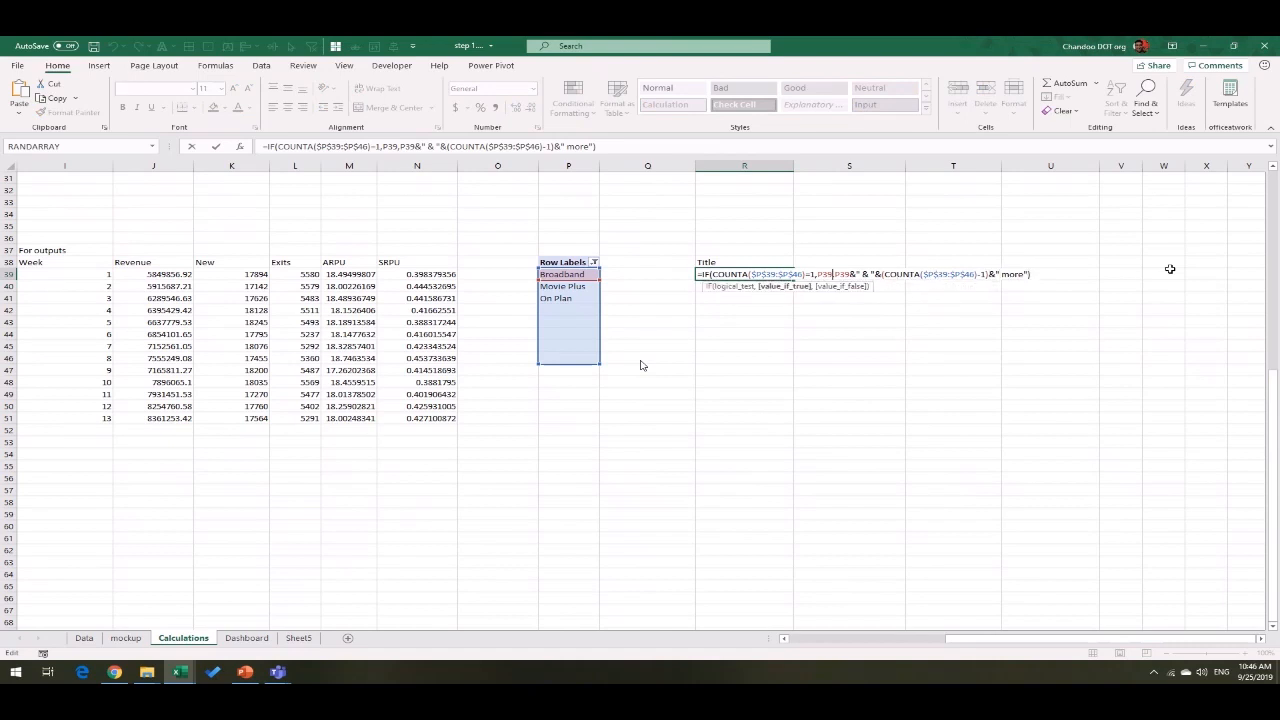
pyautogui.write('&" has.')
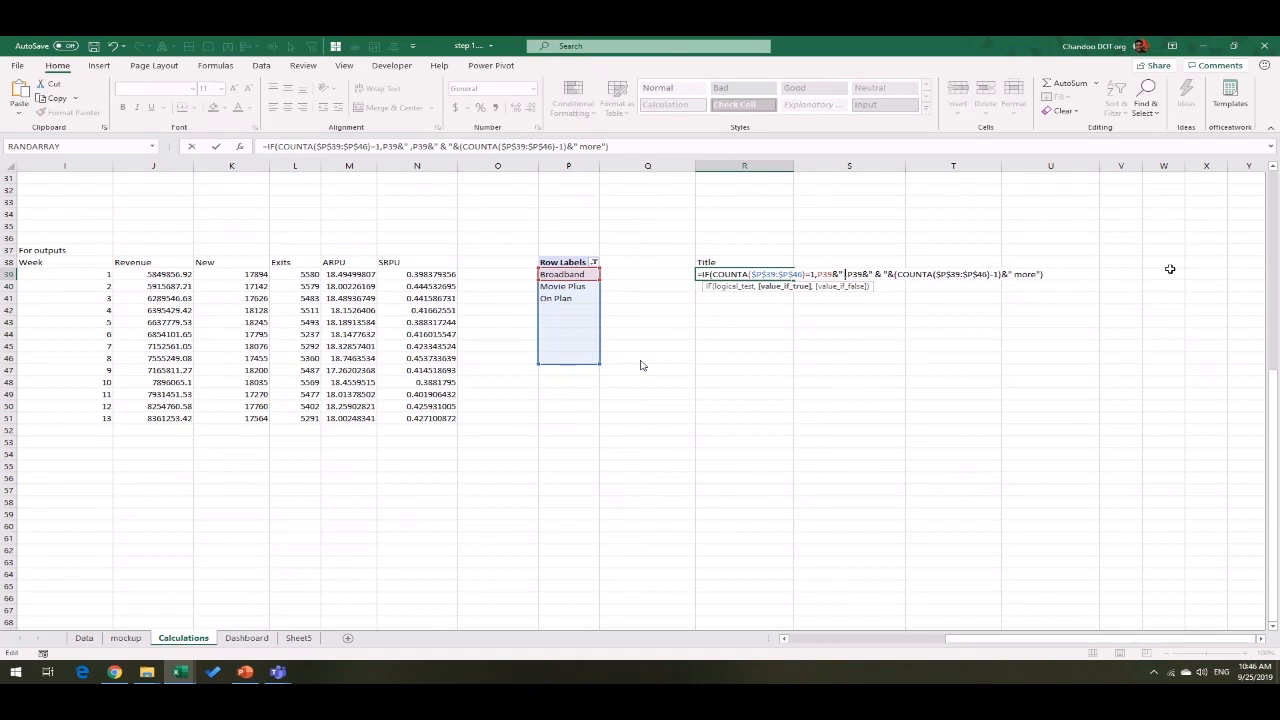
pyautogui.write('..')
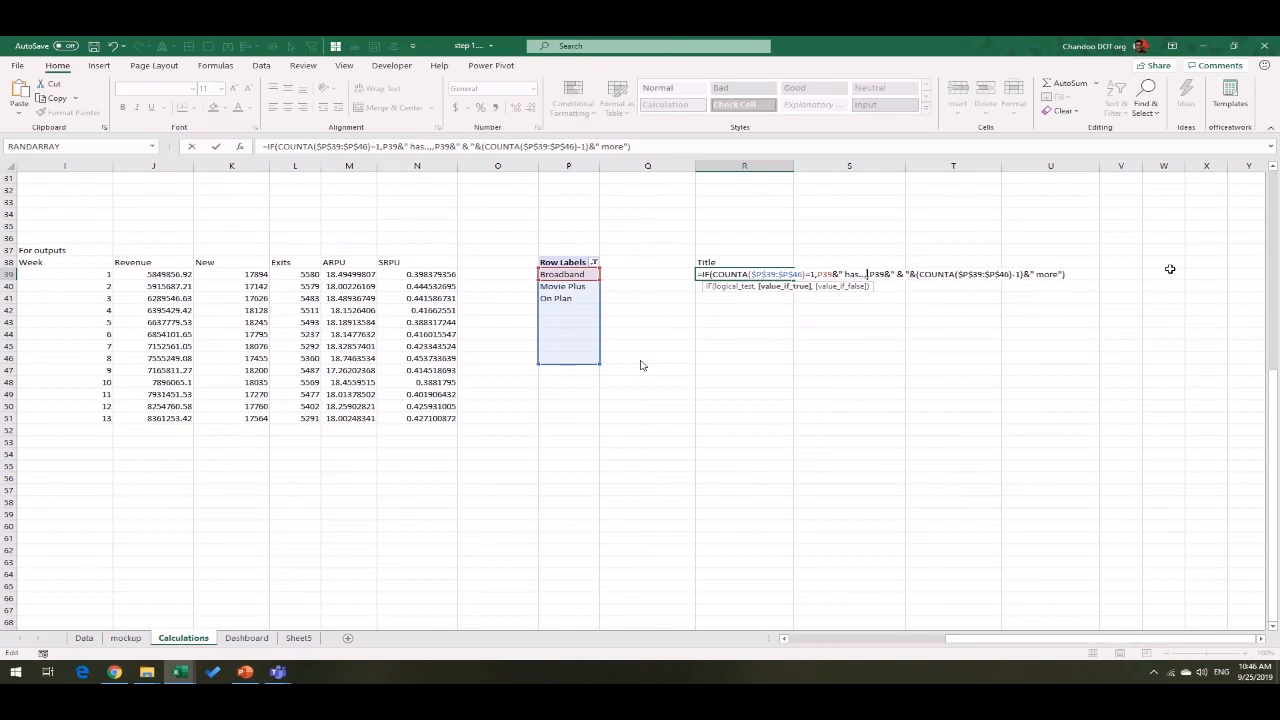
pyautogui.write('"')
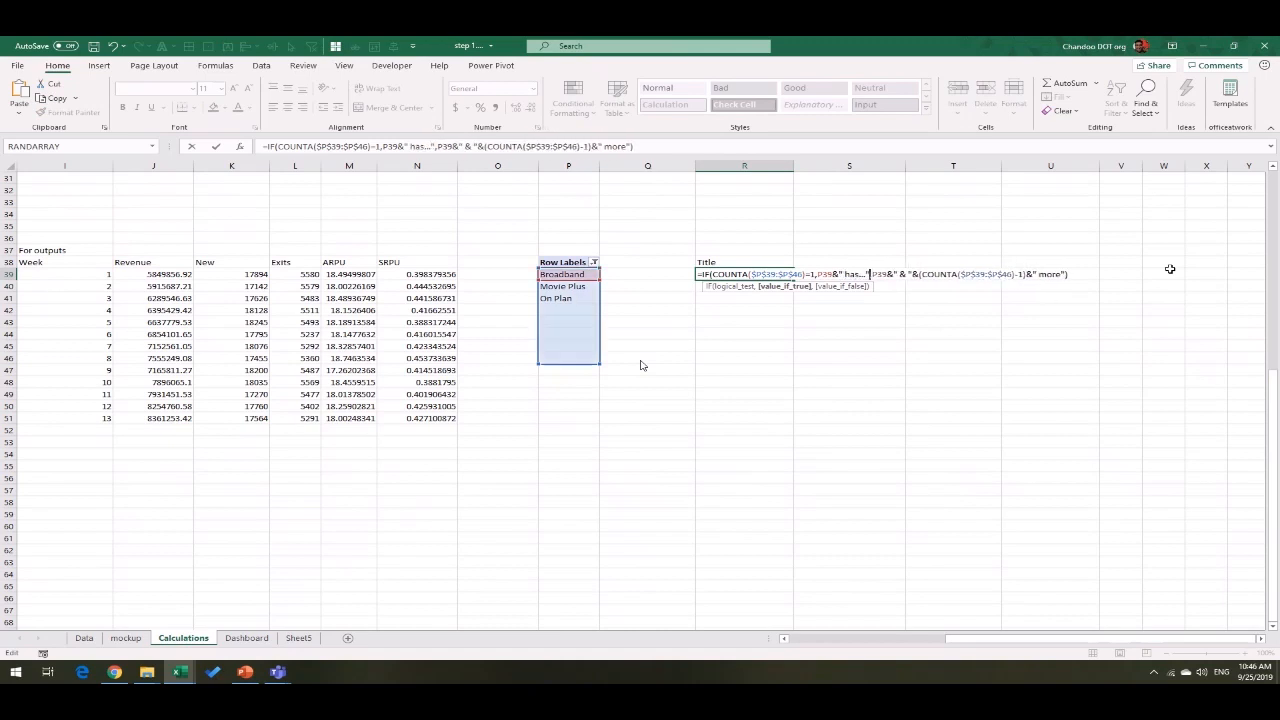
# Step: Extend the " more" text in R39's multi-product result to " more have..." and commit the formula
pyautogui.press('Right')
pyautogui.press('Right')
pyautogui.press('Right')
pyautogui.press('Right')
pyautogui.press('Right')
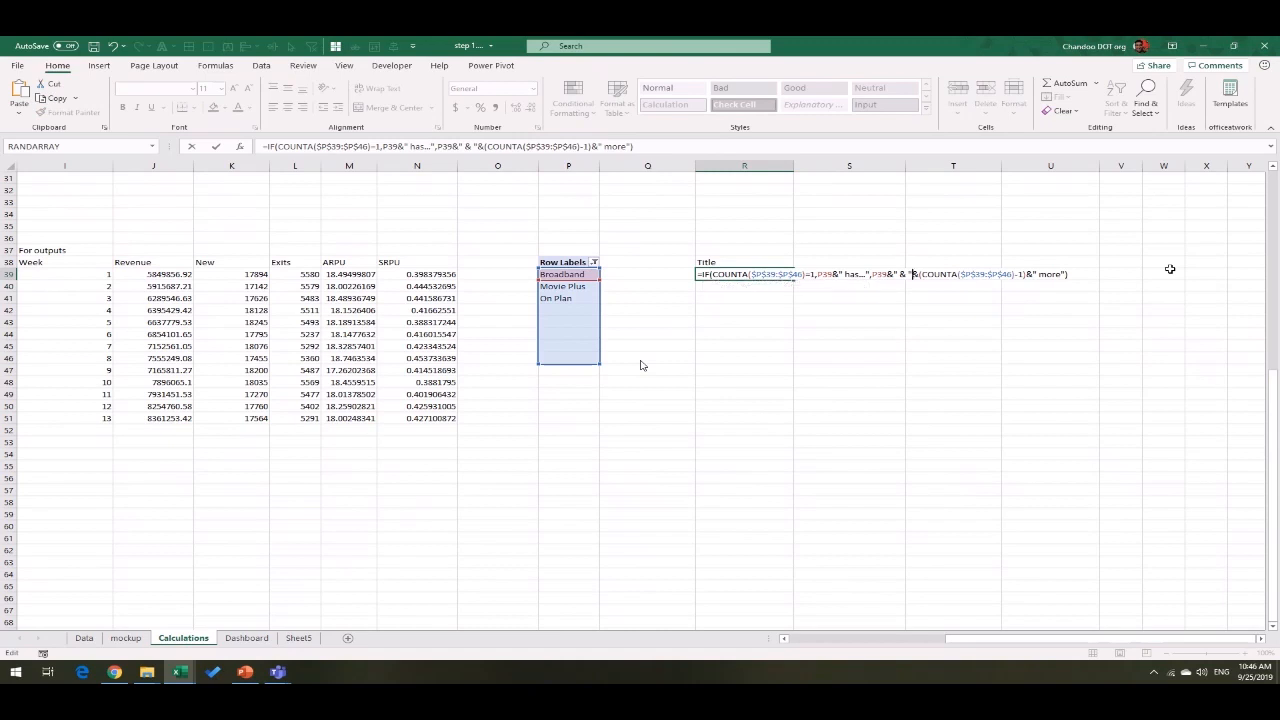
pyautogui.press('Left')
pyautogui.press('Left')
pyautogui.write('have...')
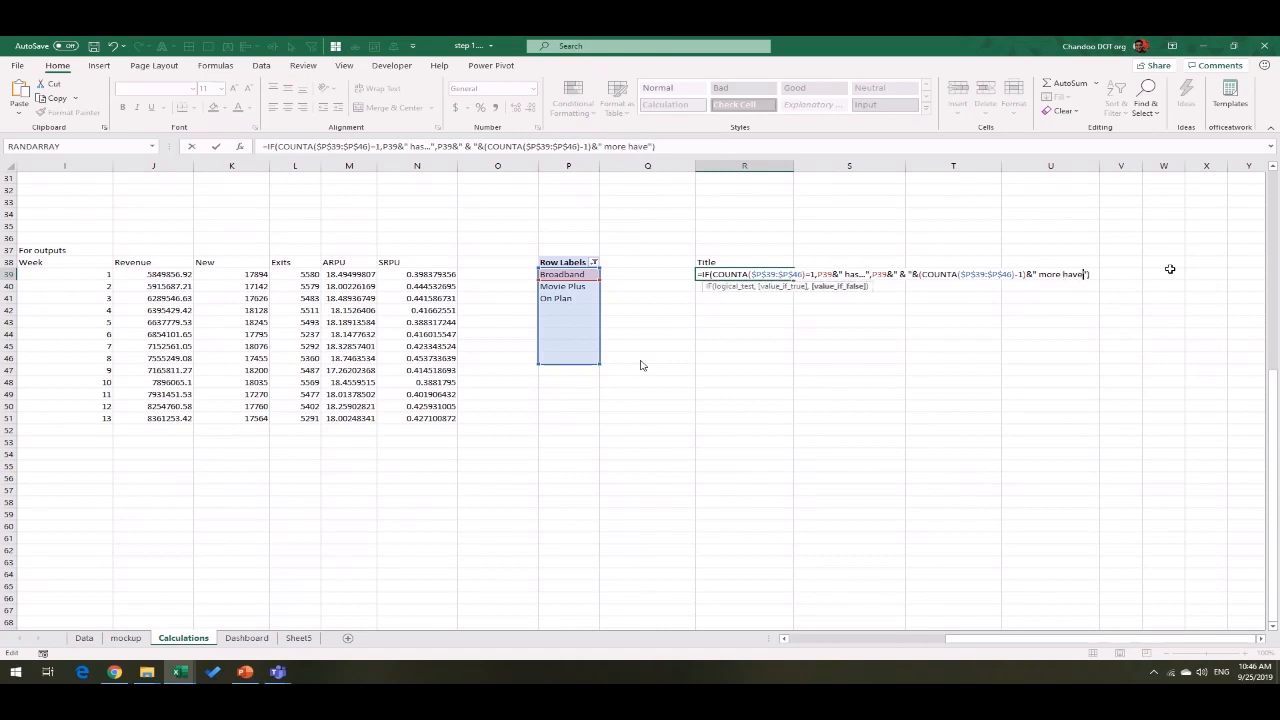
pyautogui.press('Return')
pyautogui.click(726, 276)
pyautogui.click(737, 334)
# Step: Link cell B15 on the Dashboard sheet to the title formula in R39 of the Calculations sheet
pyautogui.click(246, 638)
pyautogui.click(90, 366)
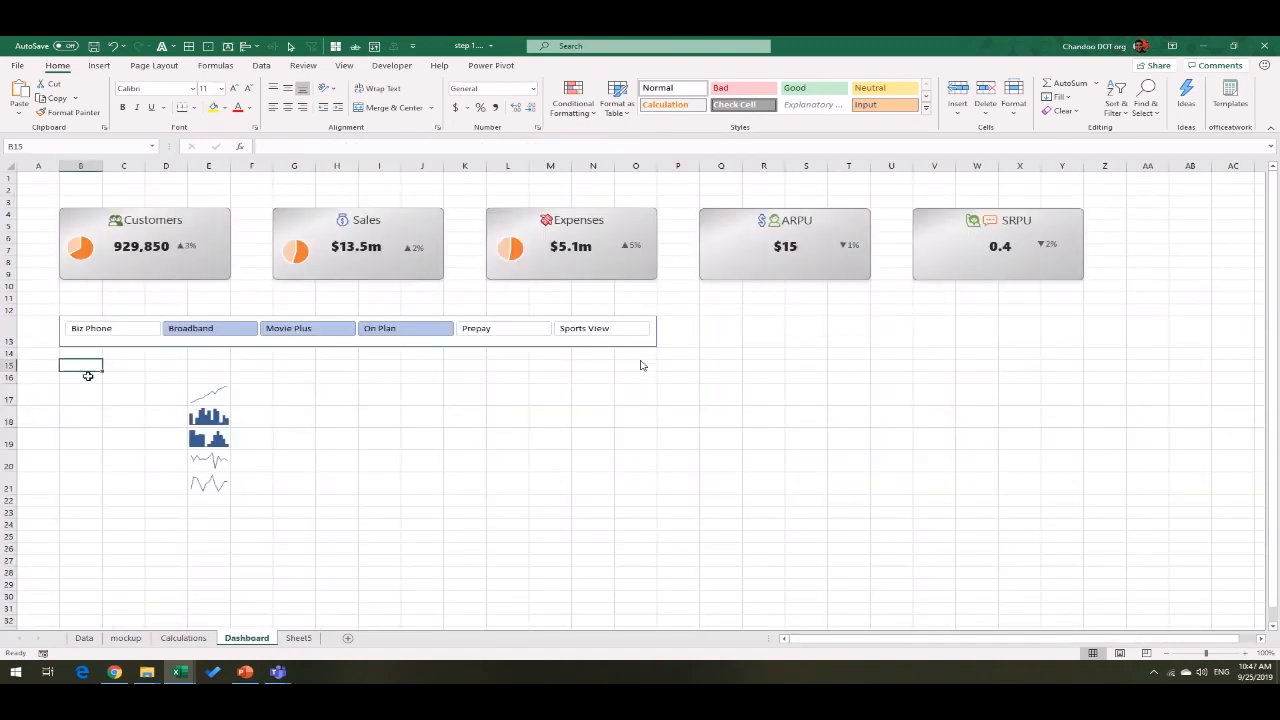
pyautogui.write('=')
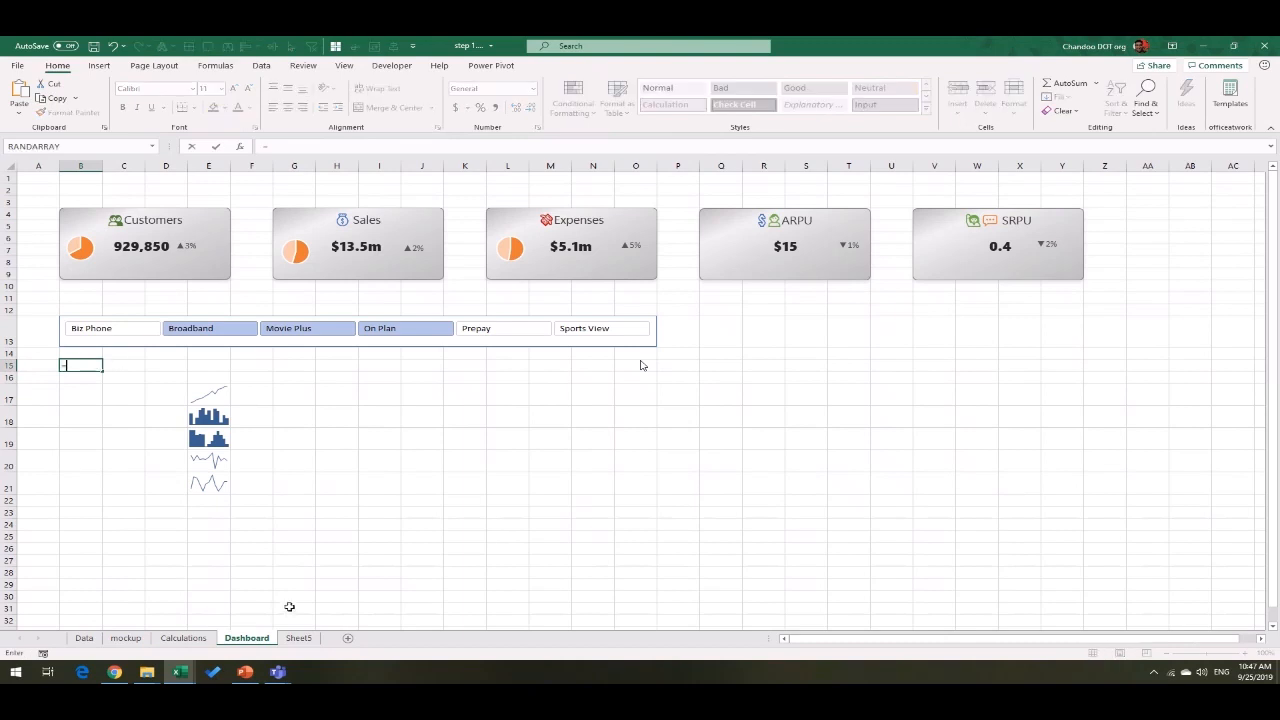
pyautogui.click(183, 638)
pyautogui.click(730, 275)
pyautogui.press('Return')
pyautogui.click(491, 452)
# Step: Format the linked title in B15 as bold with font size 18
pyautogui.moveTo(92, 365); pyautogui.dragTo(208, 365)
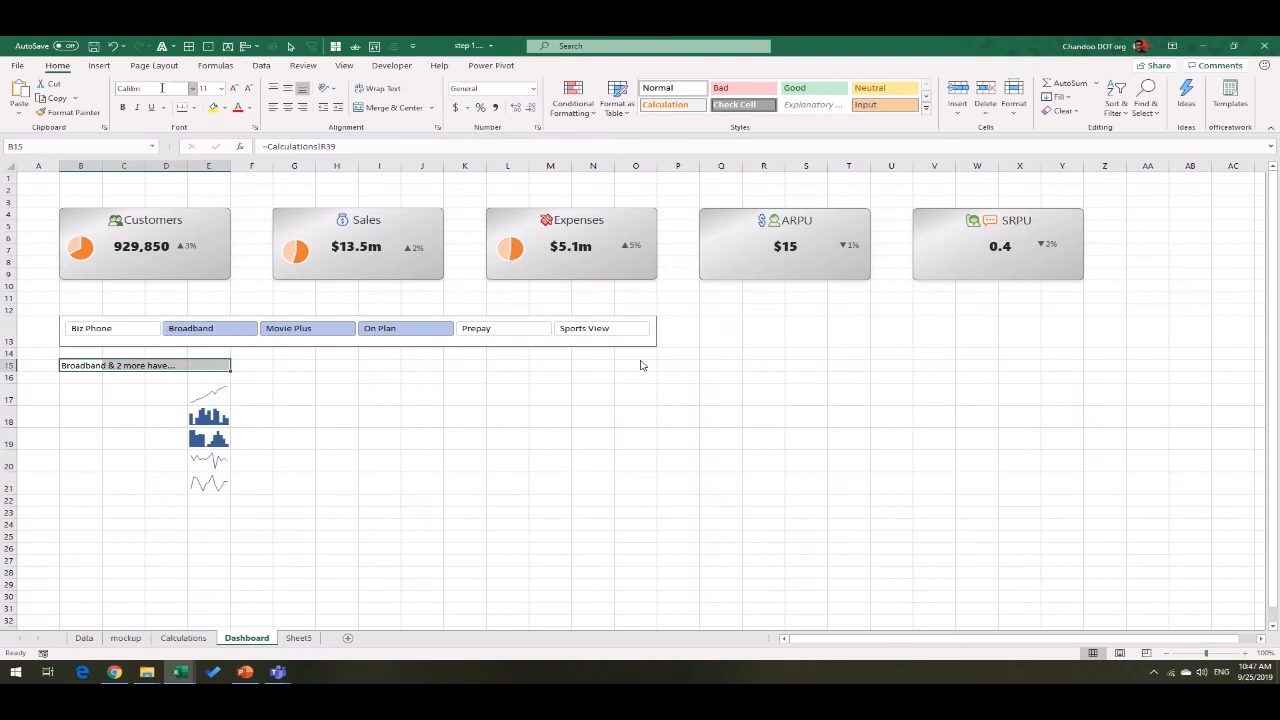
pyautogui.click(100, 366)
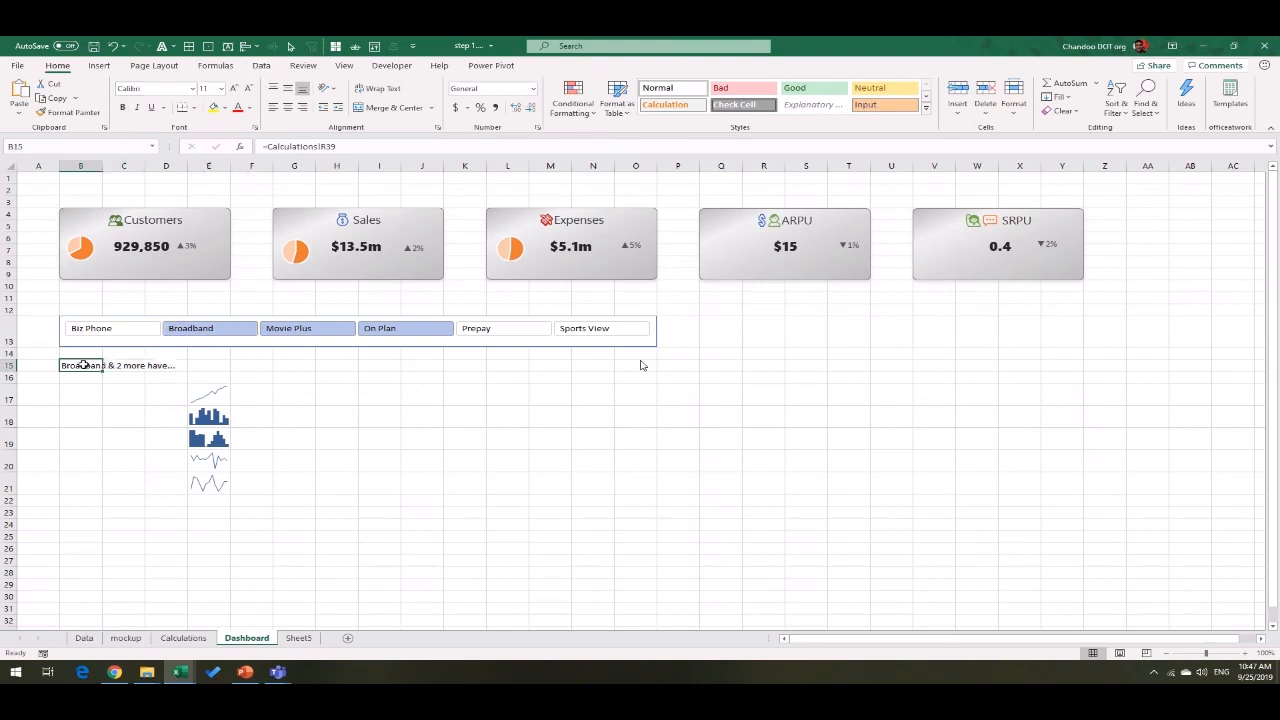
pyautogui.click(192, 90)
pyautogui.click(168, 88)
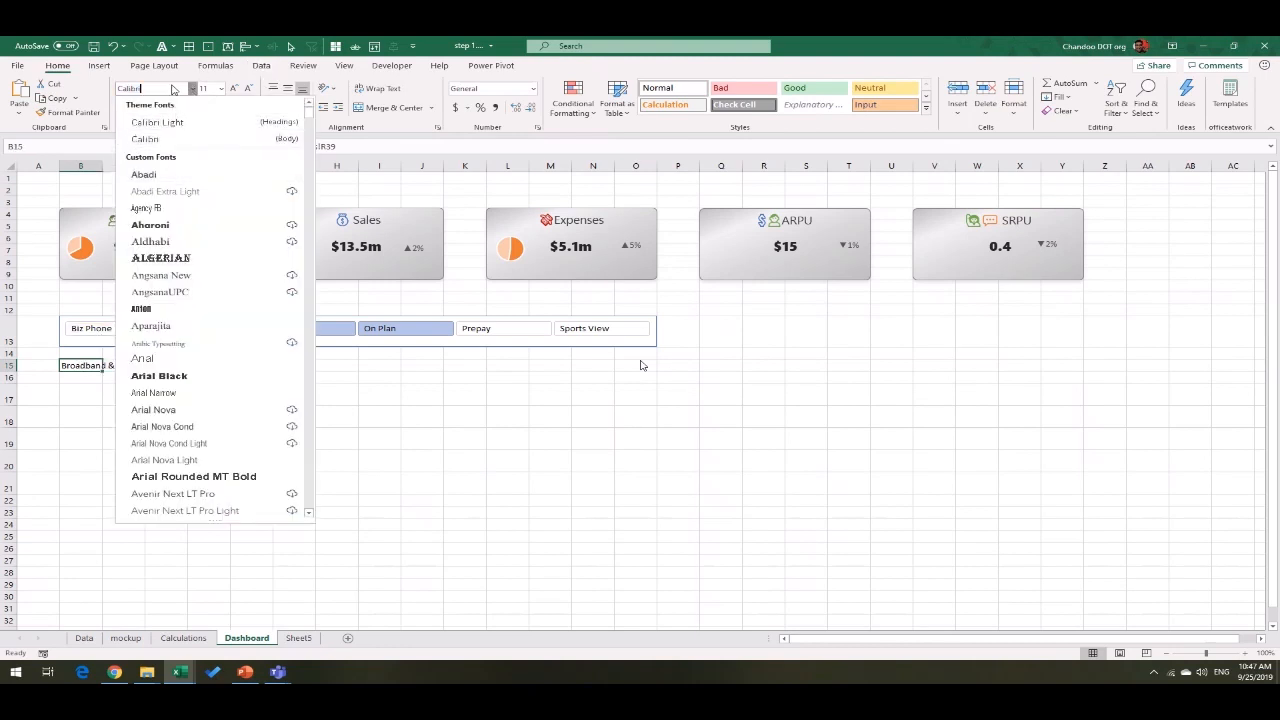
pyautogui.click(212, 89)
pyautogui.click(234, 89)
pyautogui.click(234, 89)
pyautogui.click(234, 89)
pyautogui.click(234, 89)
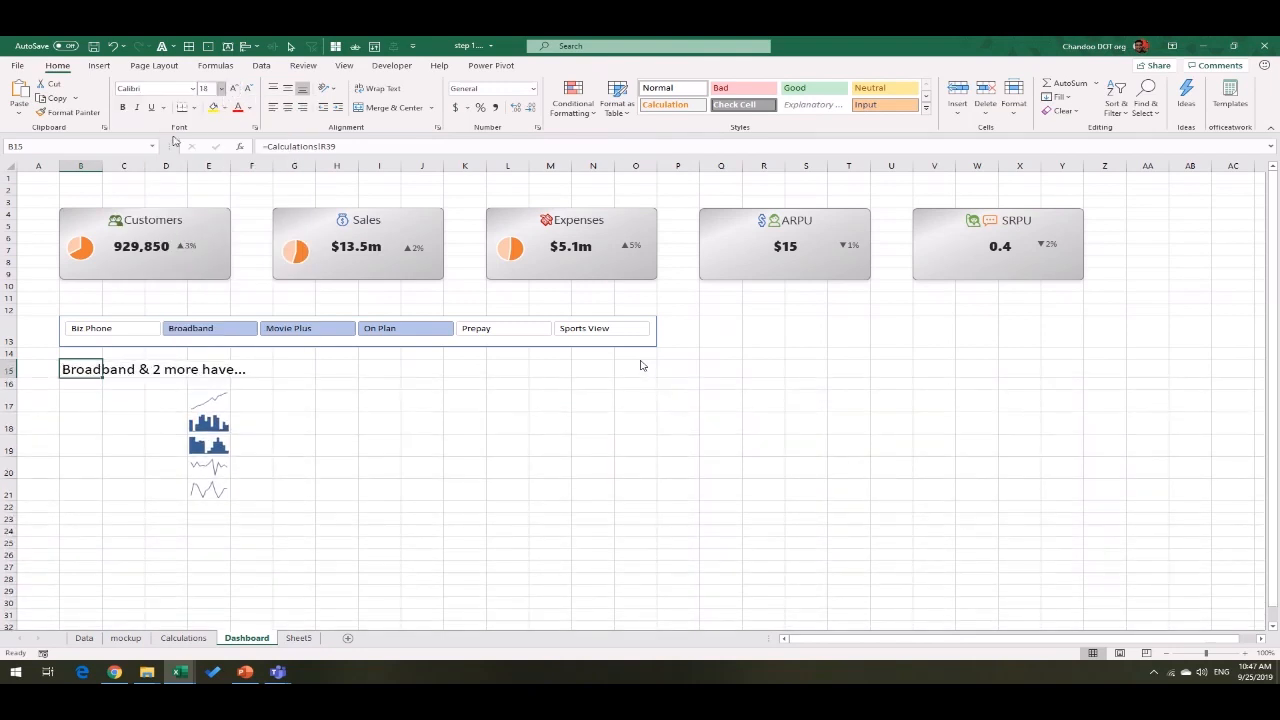
pyautogui.click(123, 107)
pyautogui.click(276, 530)
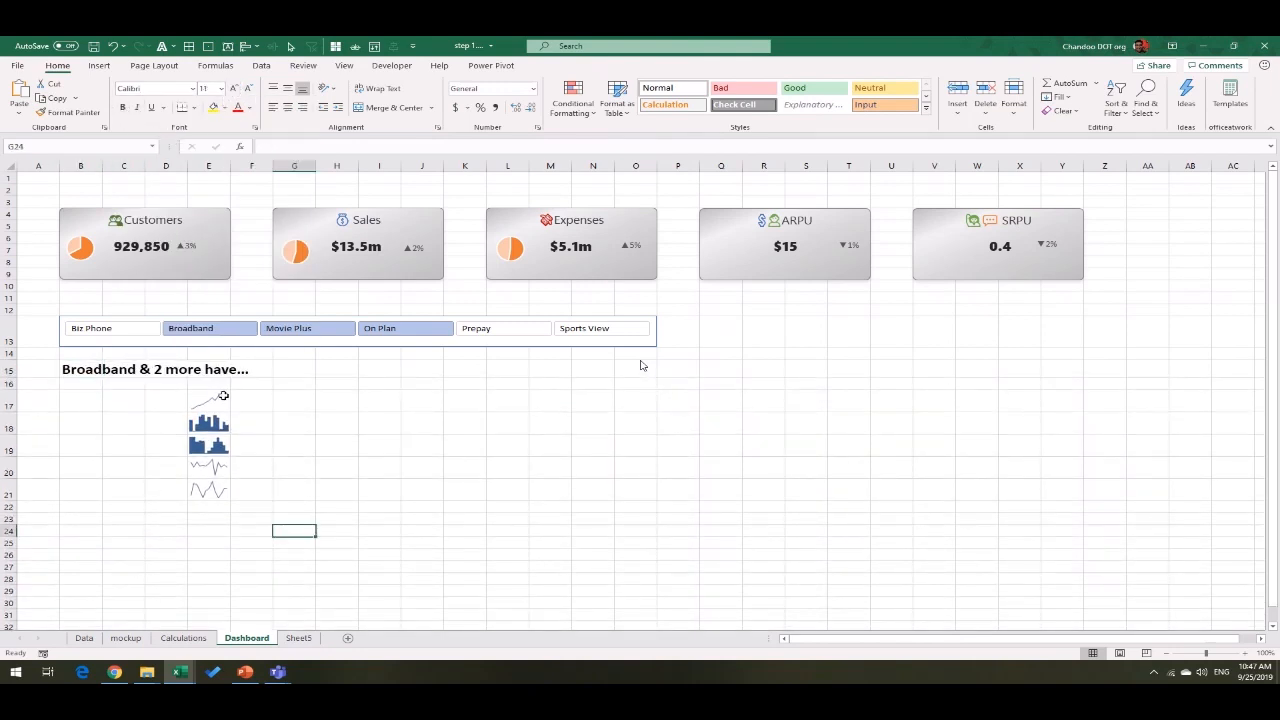
# Step: Examine the empty cells beside the Dashboard sparklines and the existing pivot and output tables on the Calculations sheet
pyautogui.moveTo(95, 403); pyautogui.dragTo(140, 494)
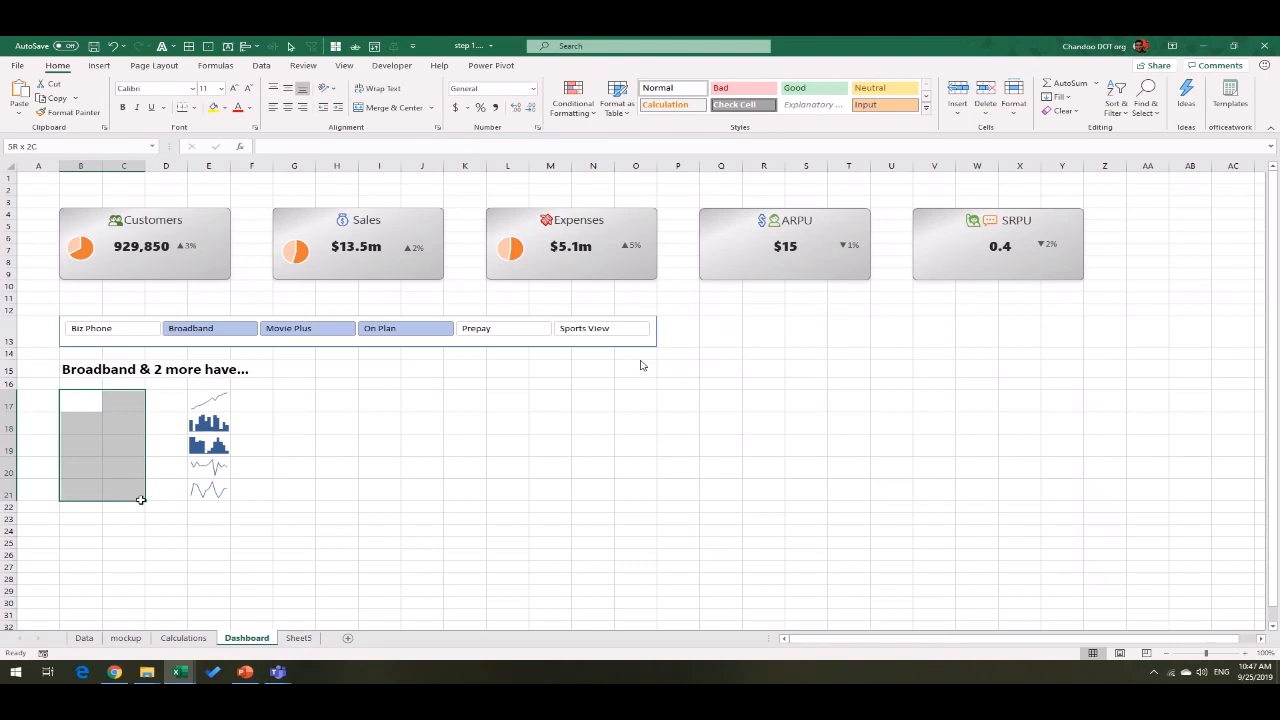
pyautogui.click(83, 401)
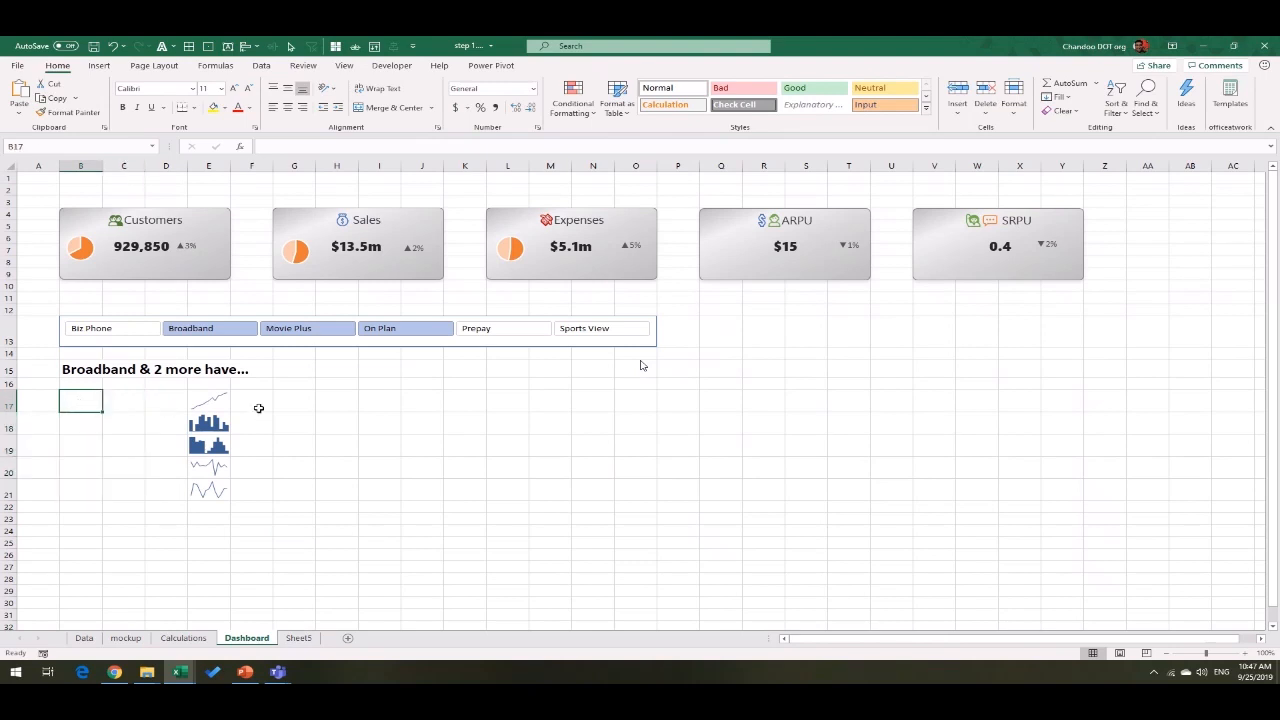
pyautogui.moveTo(95, 425); pyautogui.dragTo(153, 422)
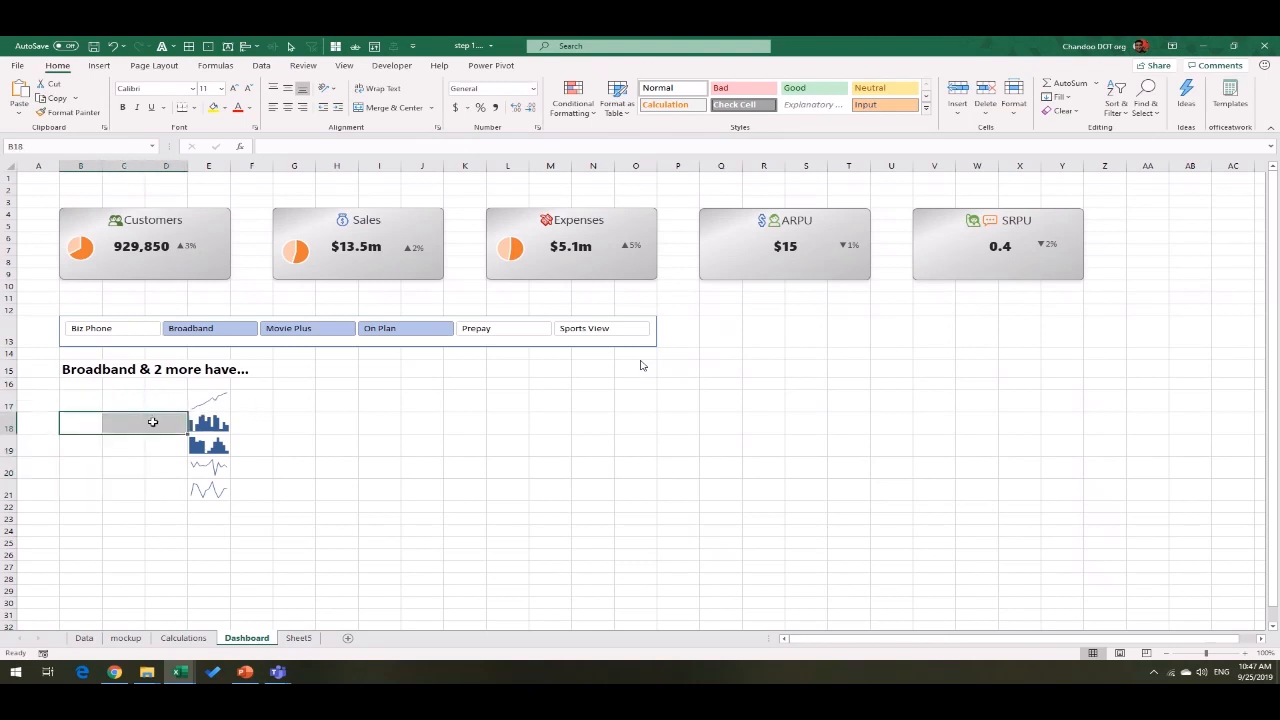
pyautogui.click(198, 640)
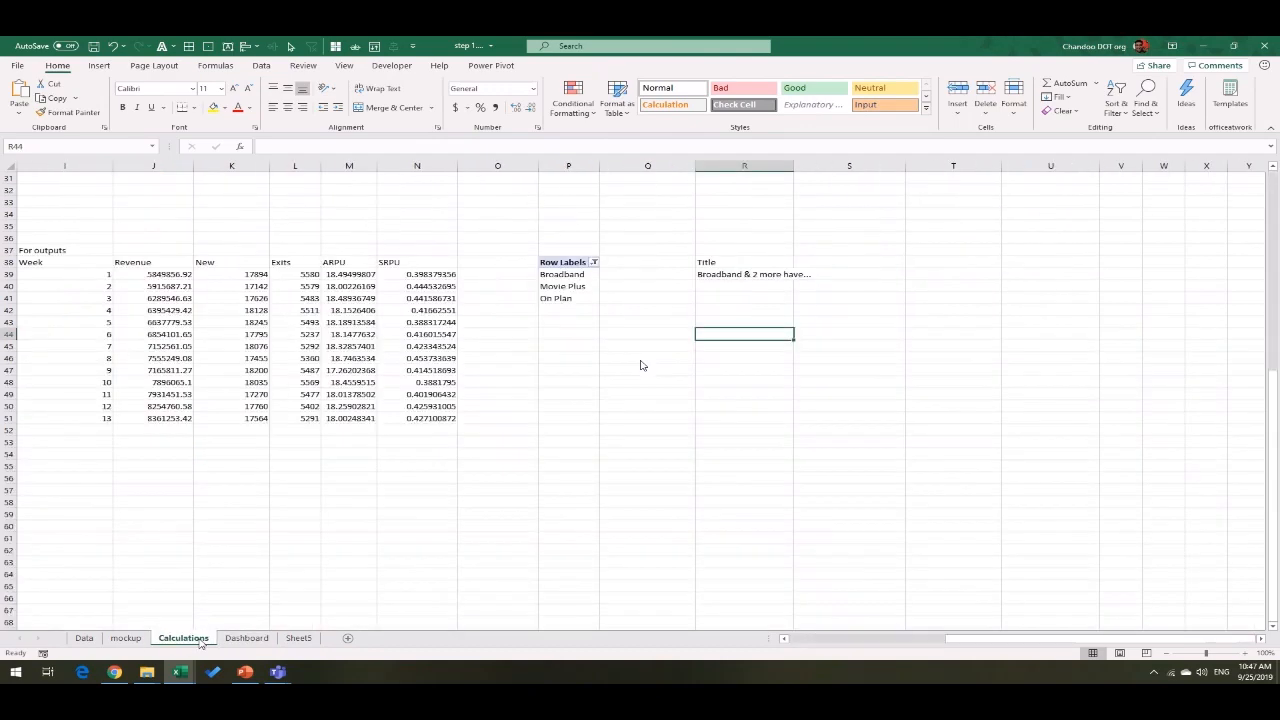
pyautogui.moveTo(958, 644); pyautogui.dragTo(797, 644)
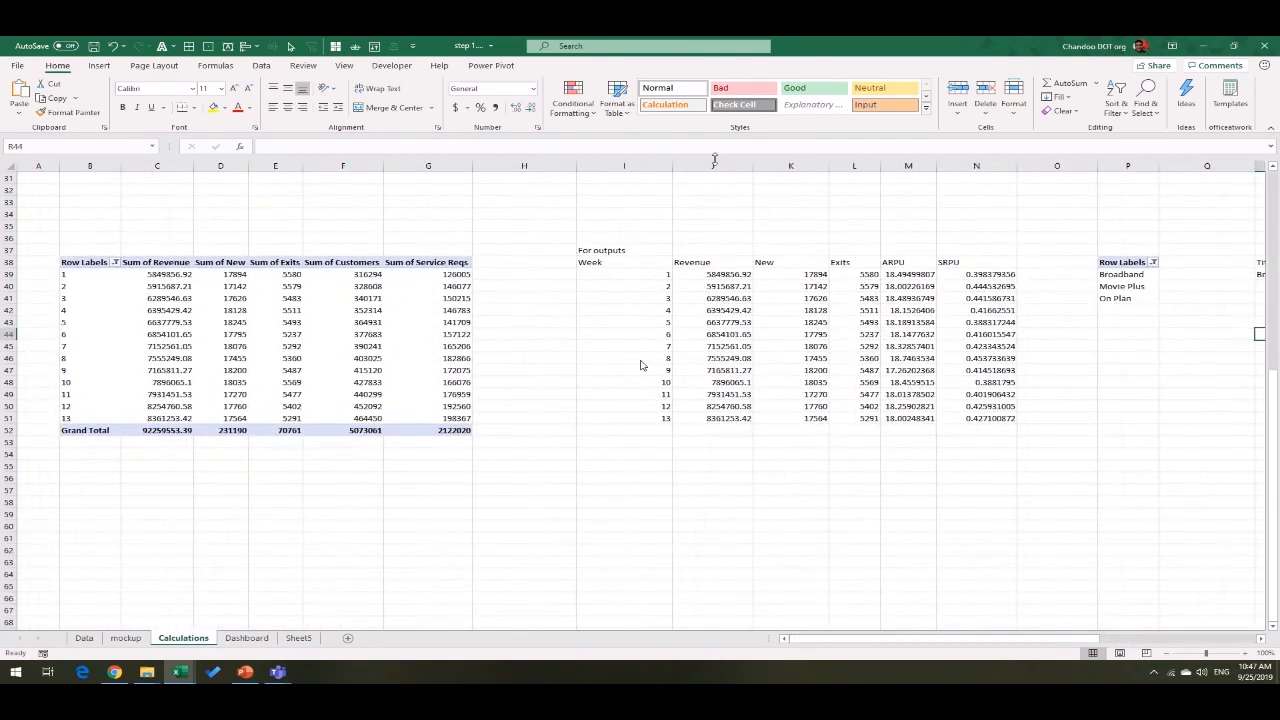
pyautogui.moveTo(725, 275); pyautogui.dragTo(730, 424)
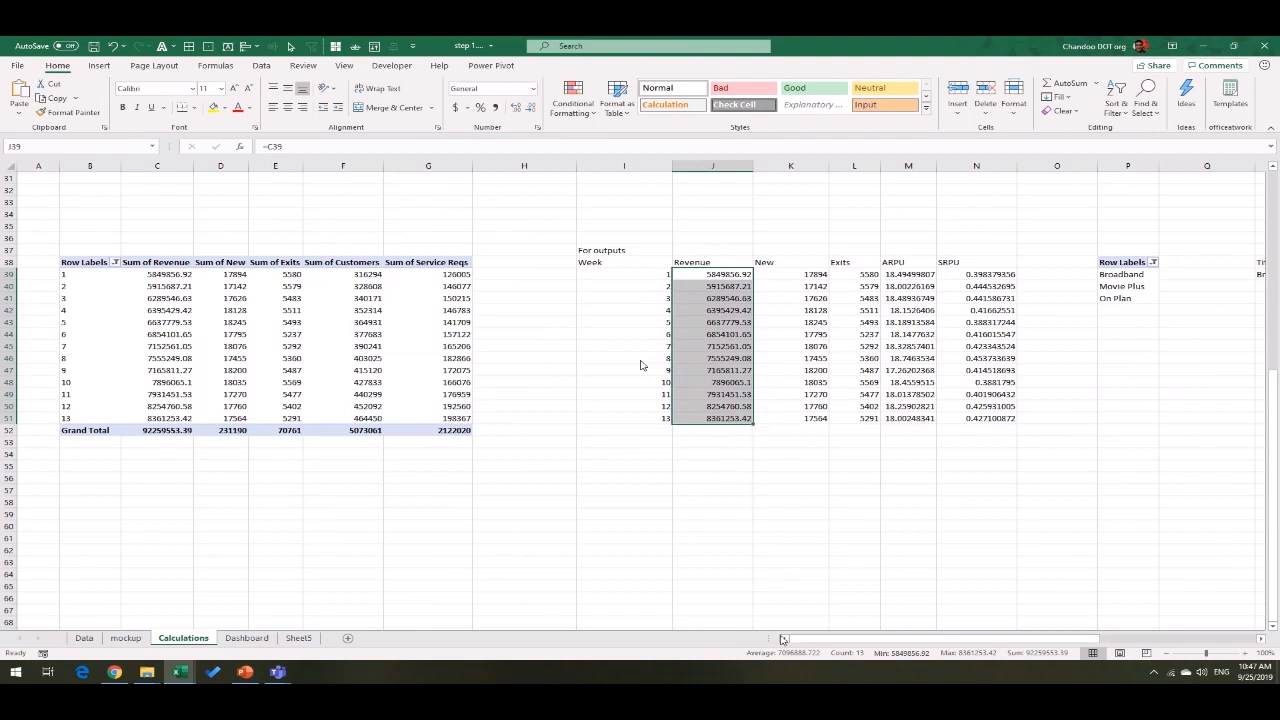
pyautogui.click(90, 538)
pyautogui.scroll(-3, 98, 535)
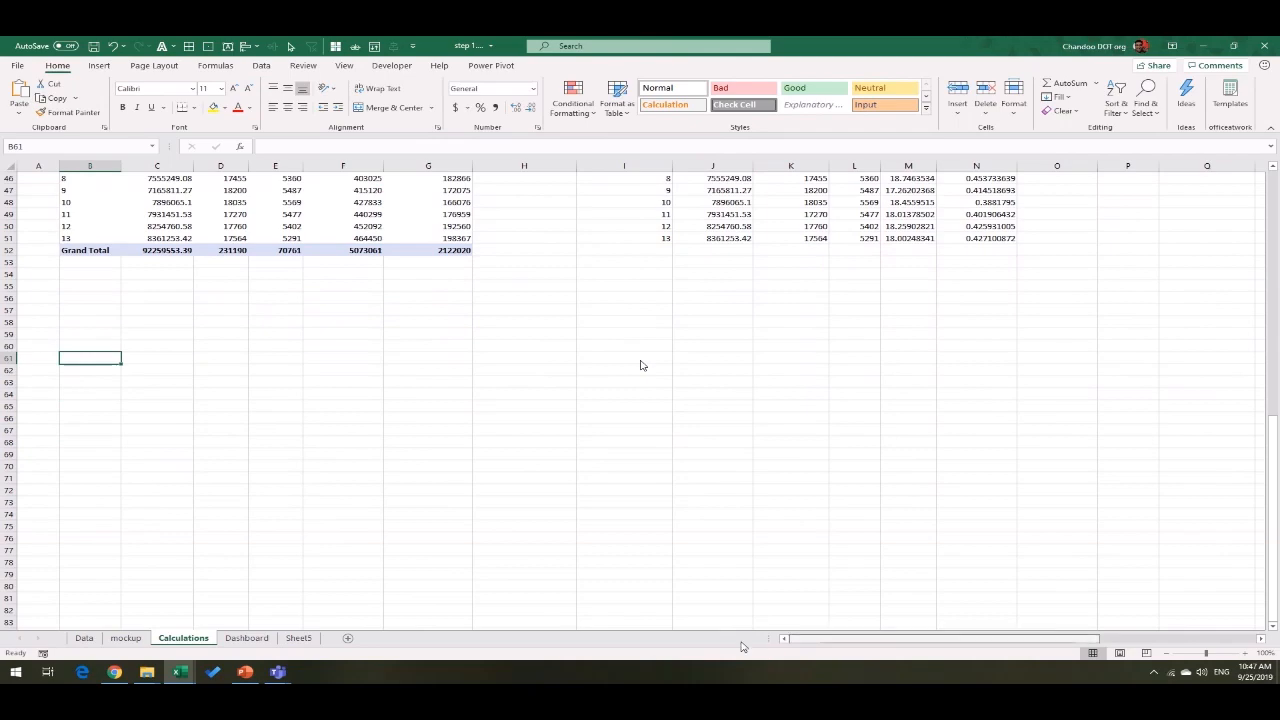
pyautogui.scroll(3, 275, 395)
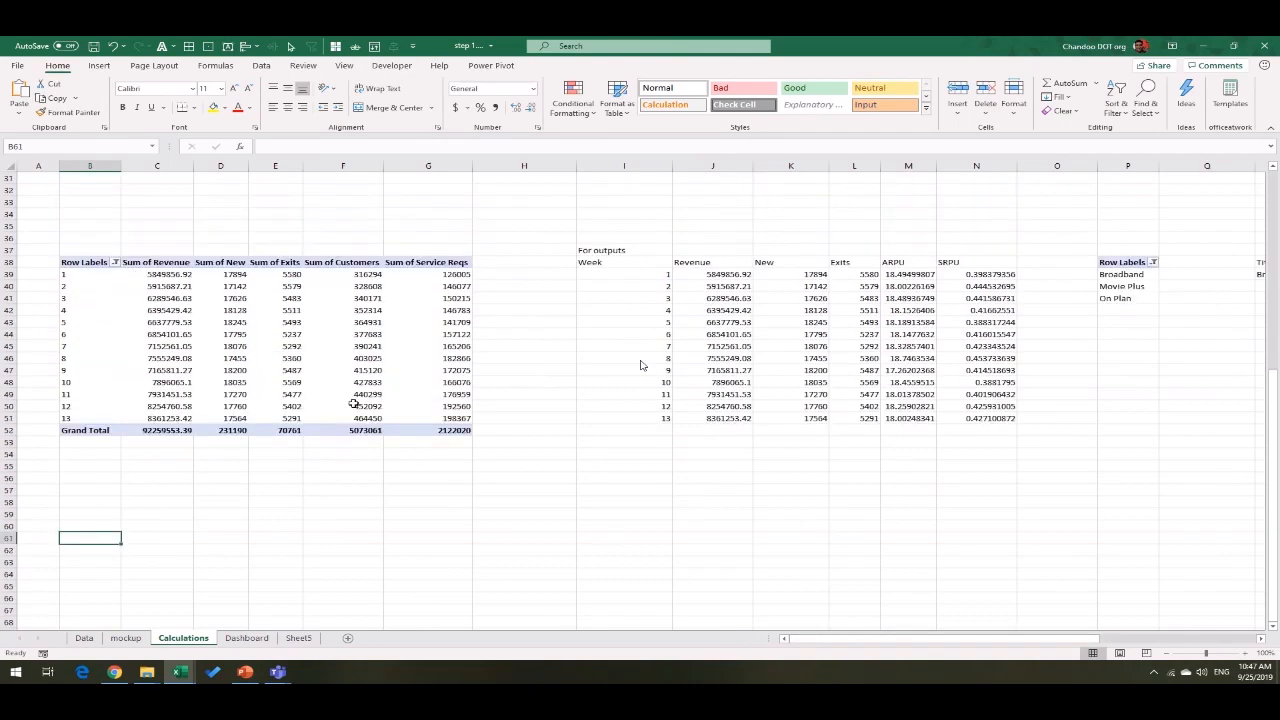
pyautogui.scroll(10, 350, 405)
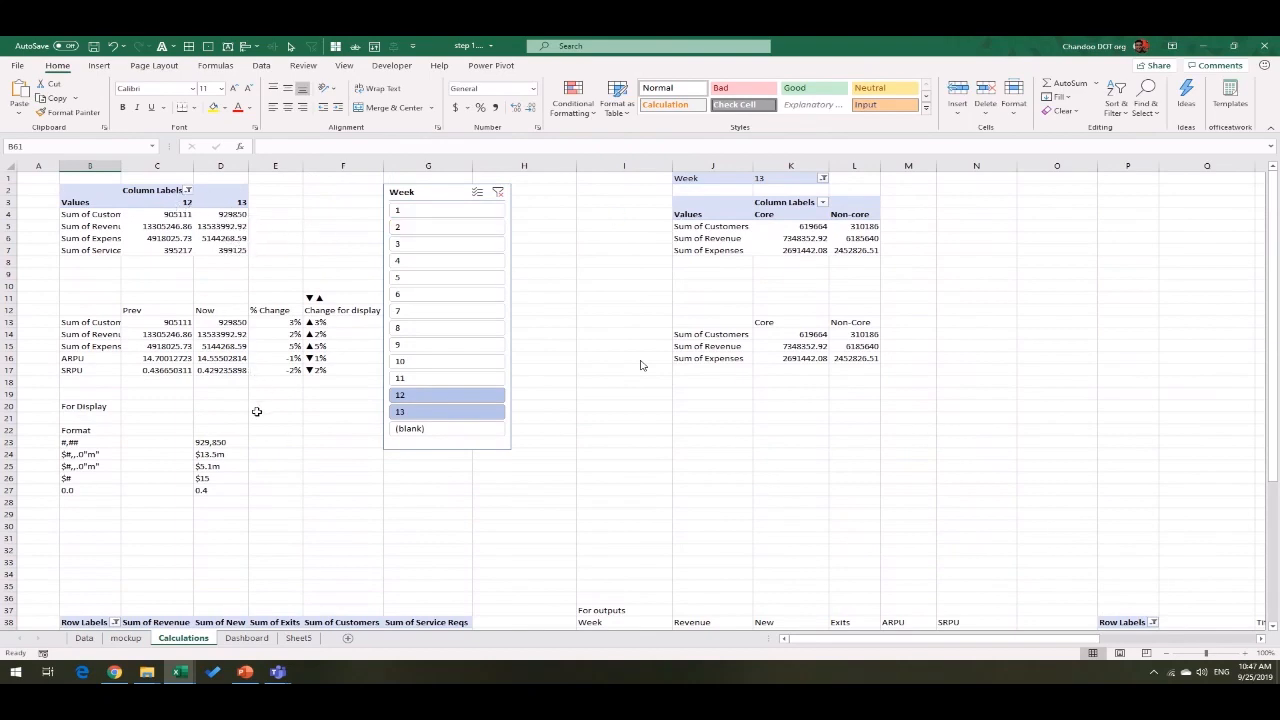
pyautogui.scroll(-13, 256, 411)
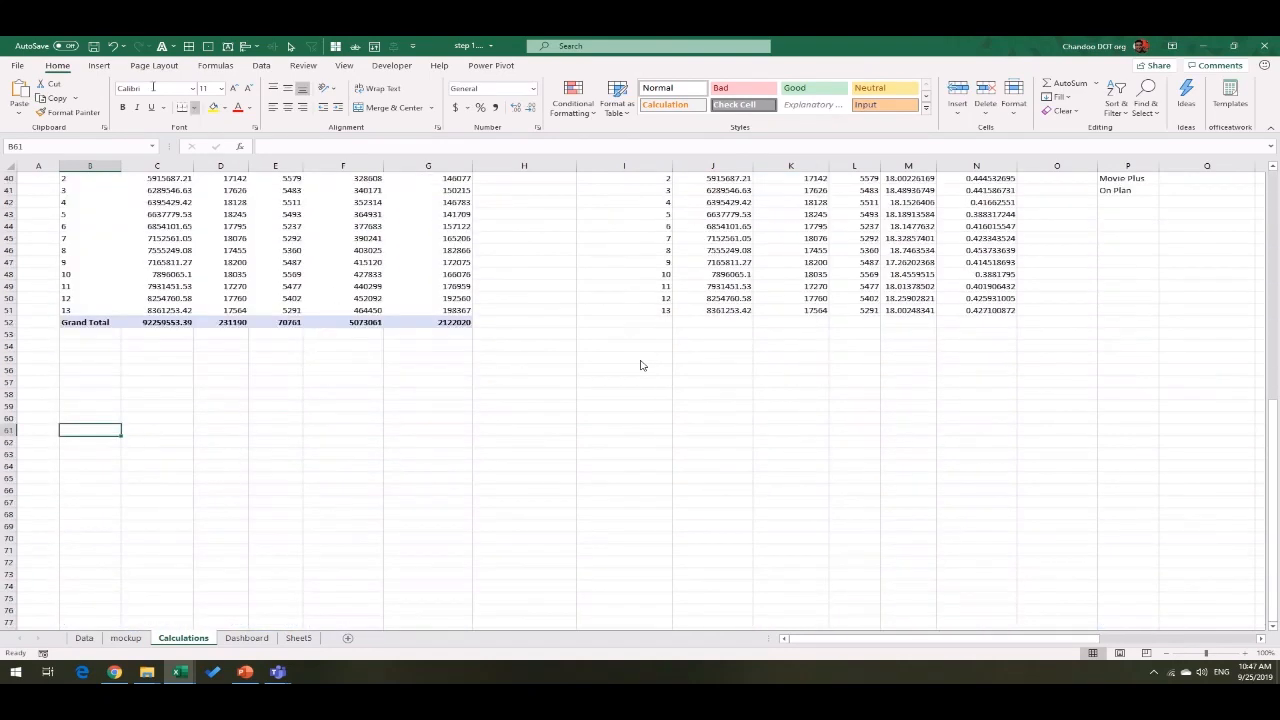
# Step: Insert a PivotTable based on the workbook's Data Model at cell B62 of the Calculations sheet
pyautogui.click(80, 447)
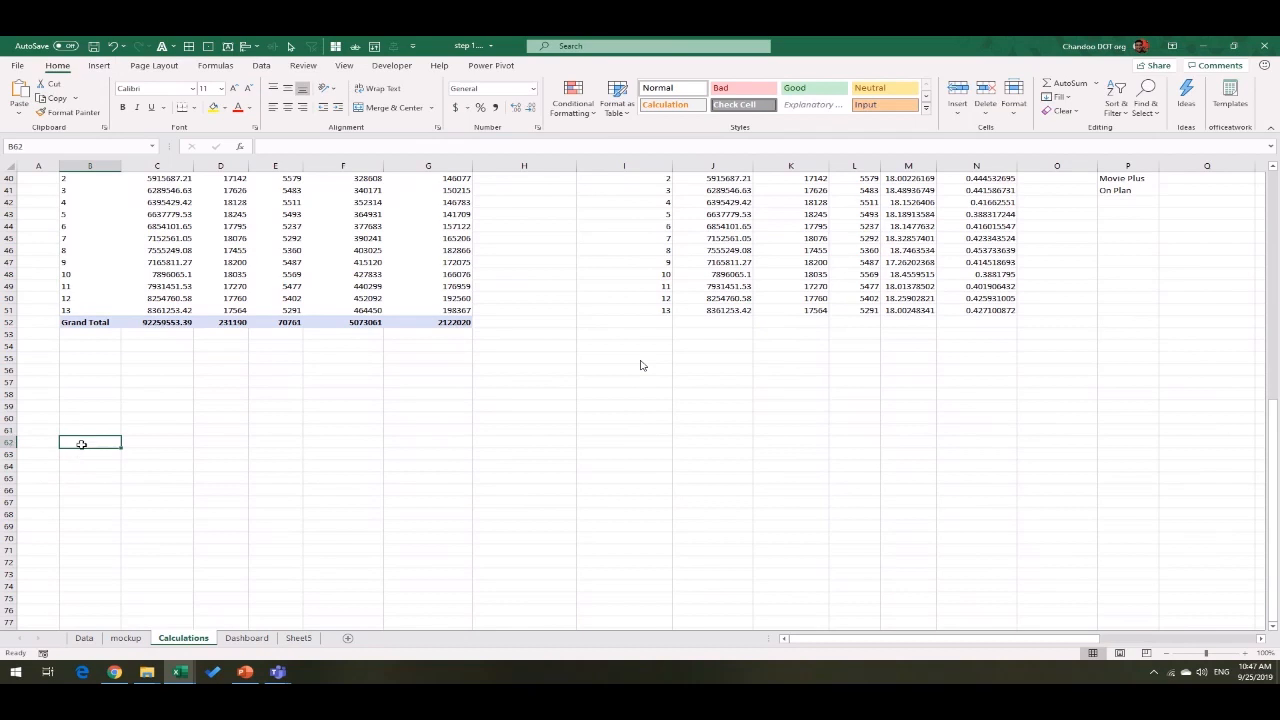
pyautogui.click(99, 65)
pyautogui.click(25, 95)
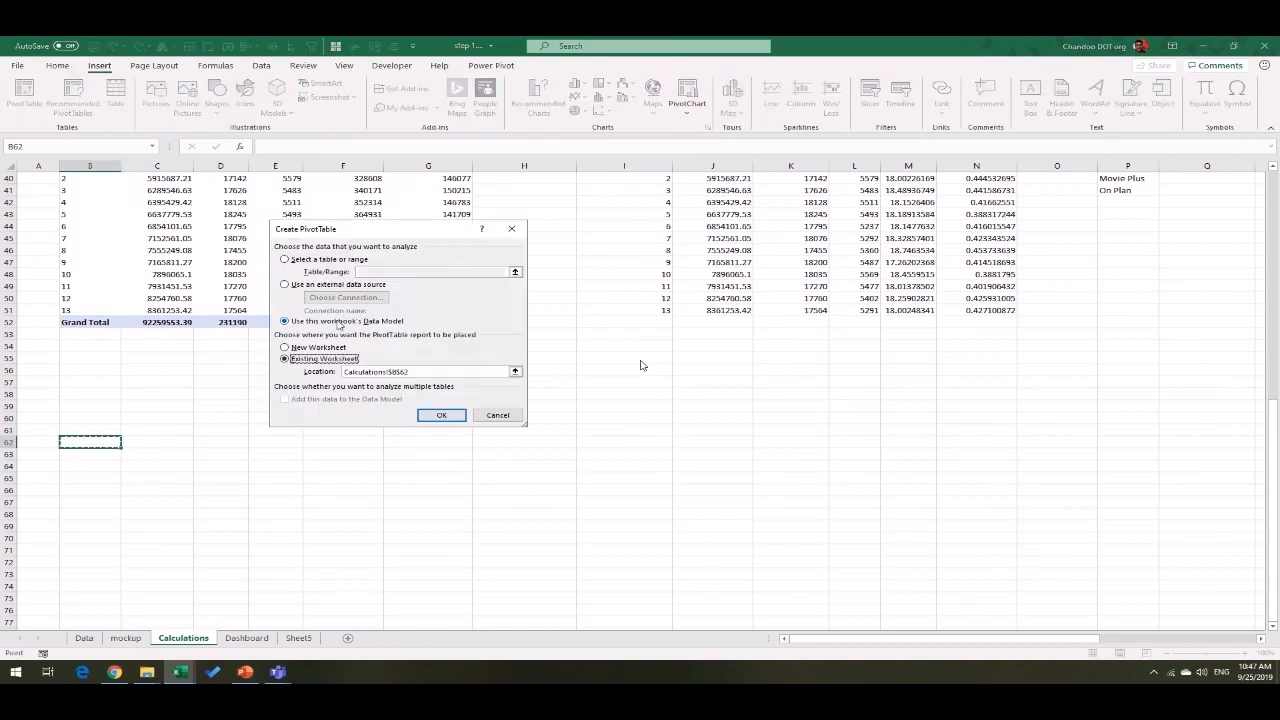
pyautogui.click(441, 415)
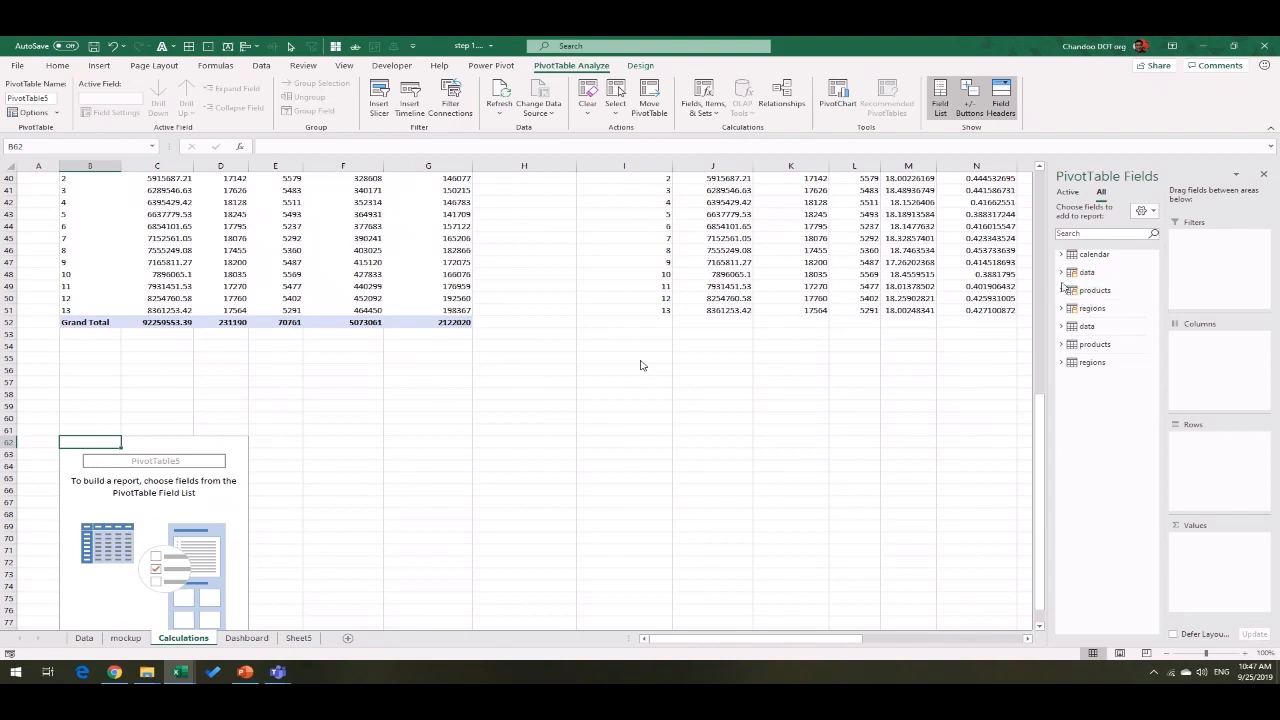
# Step: Add Revenue, Customers and Service Reqs from the data table as values of the new PivotTable
pyautogui.click(1061, 256)
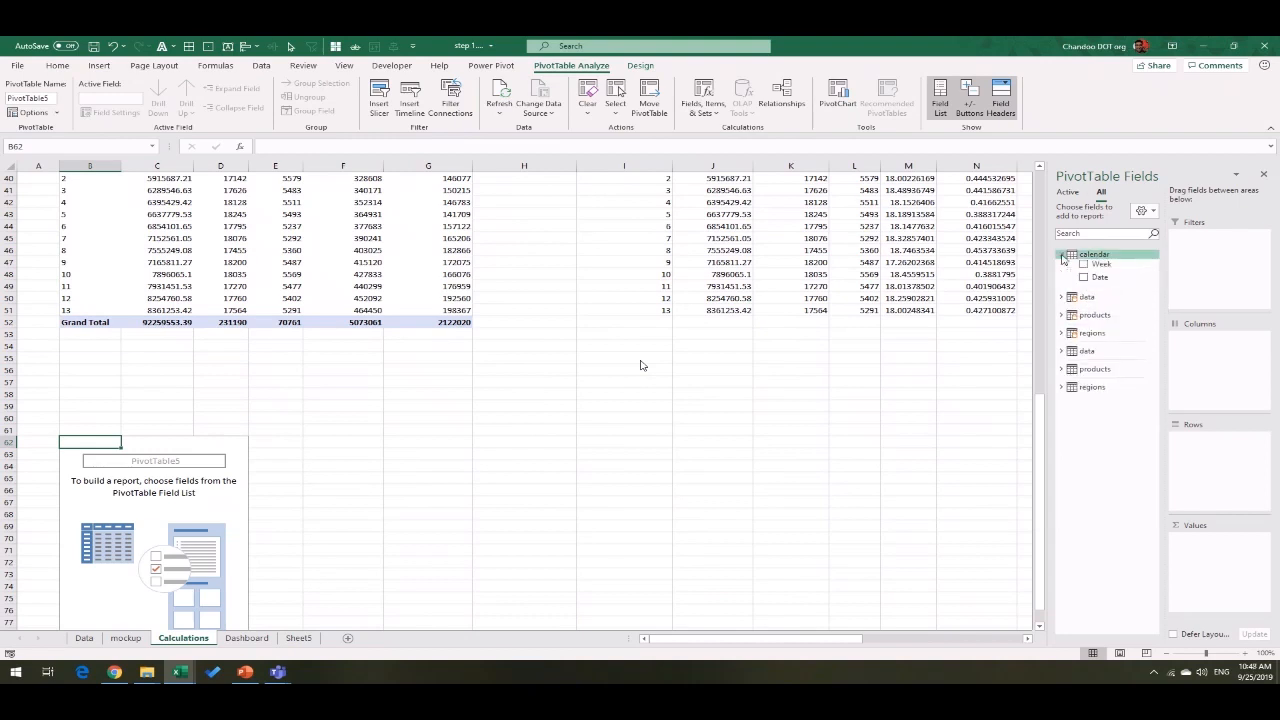
pyautogui.click(1062, 256)
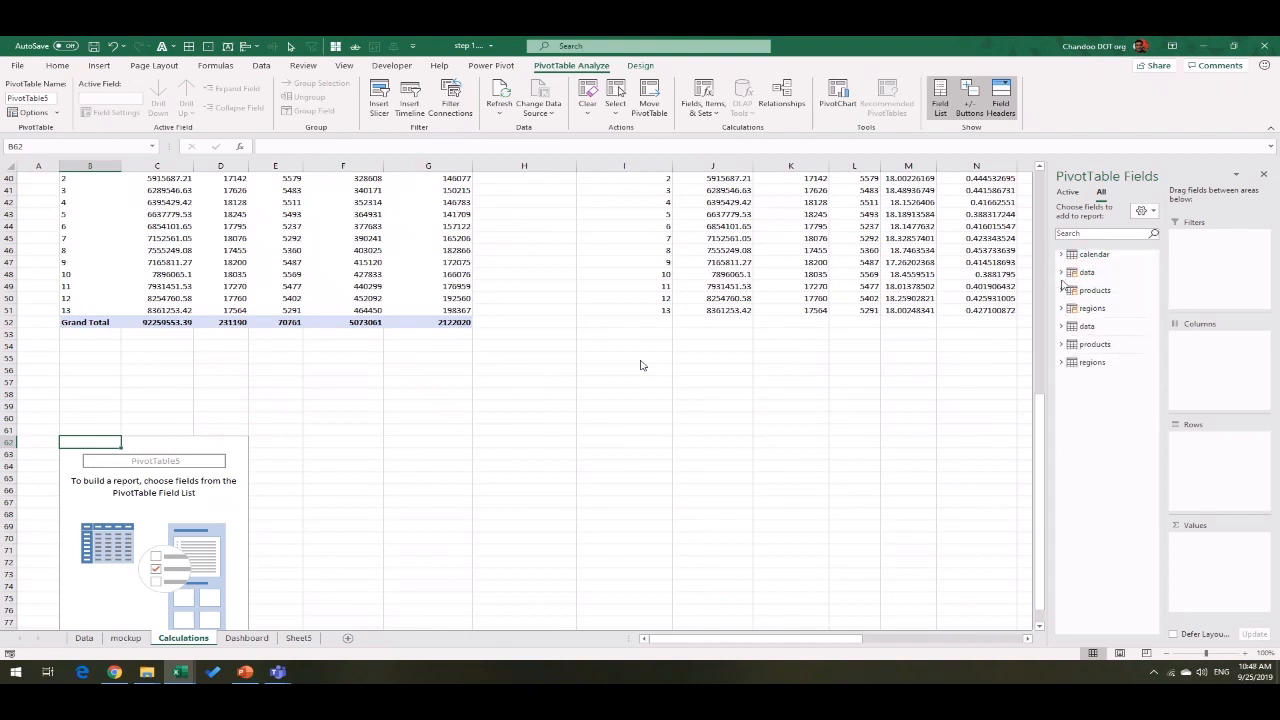
pyautogui.click(1062, 272)
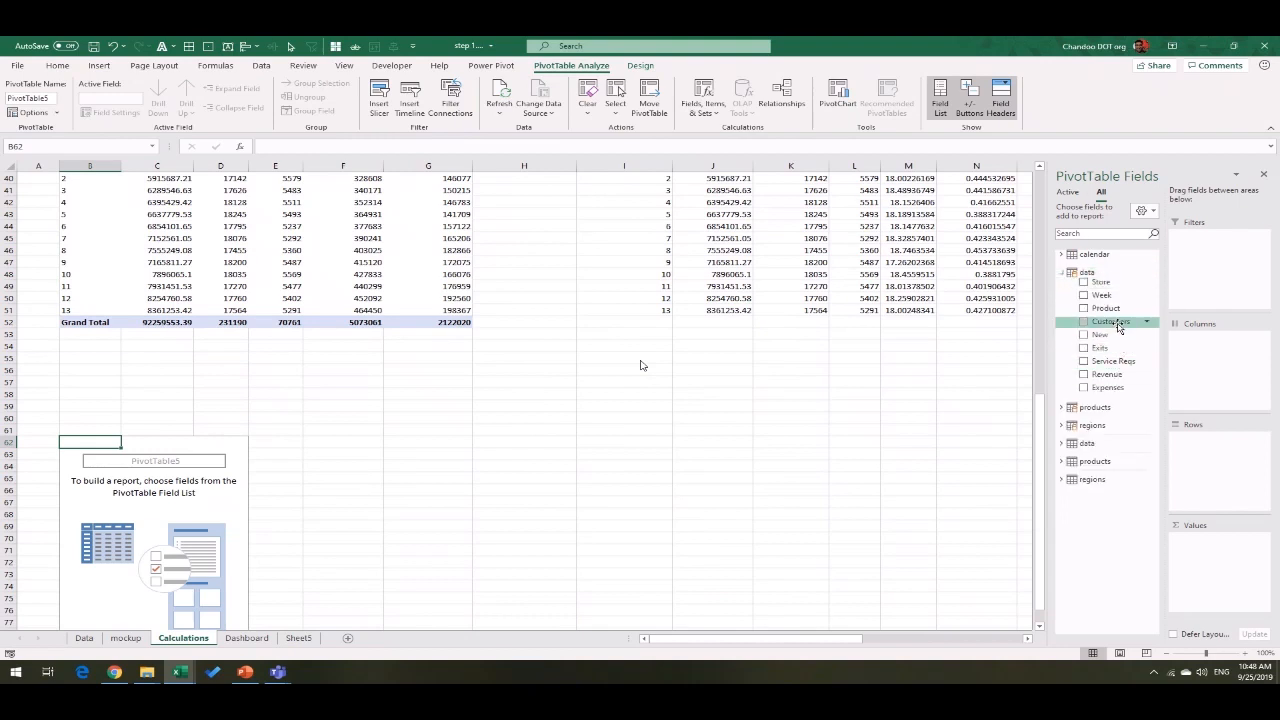
pyautogui.moveTo(1110, 374); pyautogui.dragTo(1215, 573)
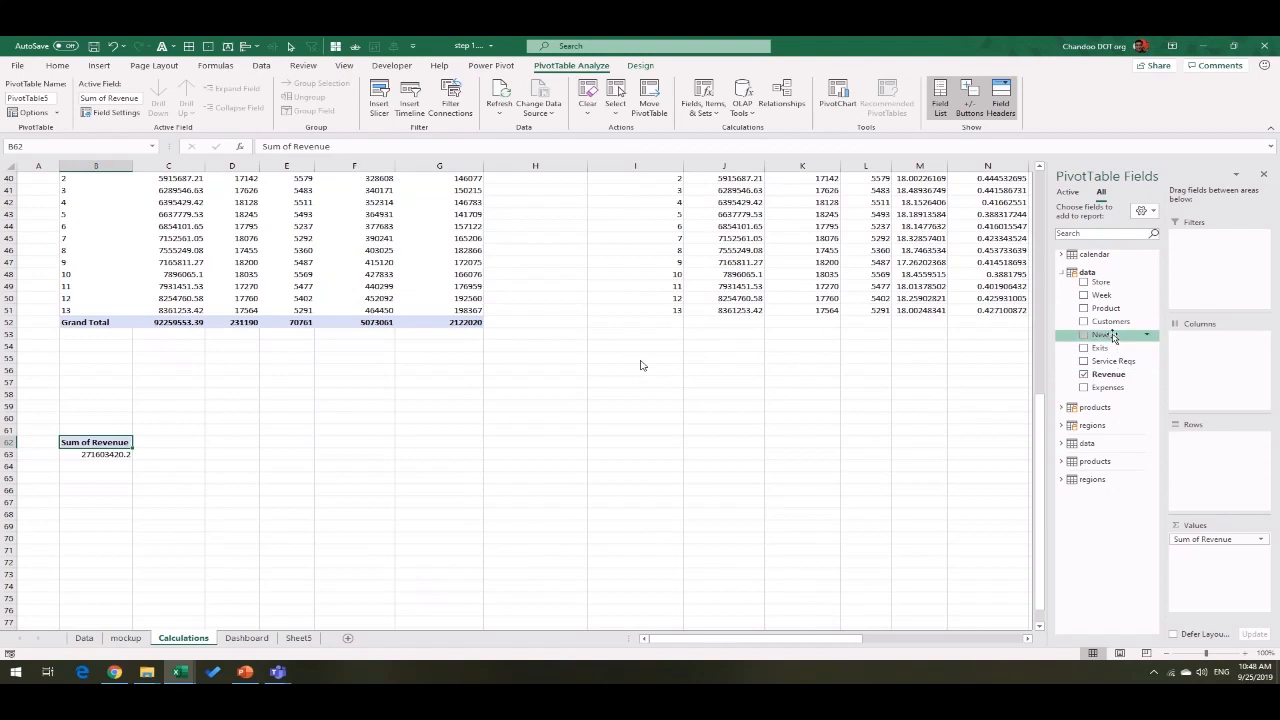
pyautogui.moveTo(1110, 321); pyautogui.dragTo(1205, 568)
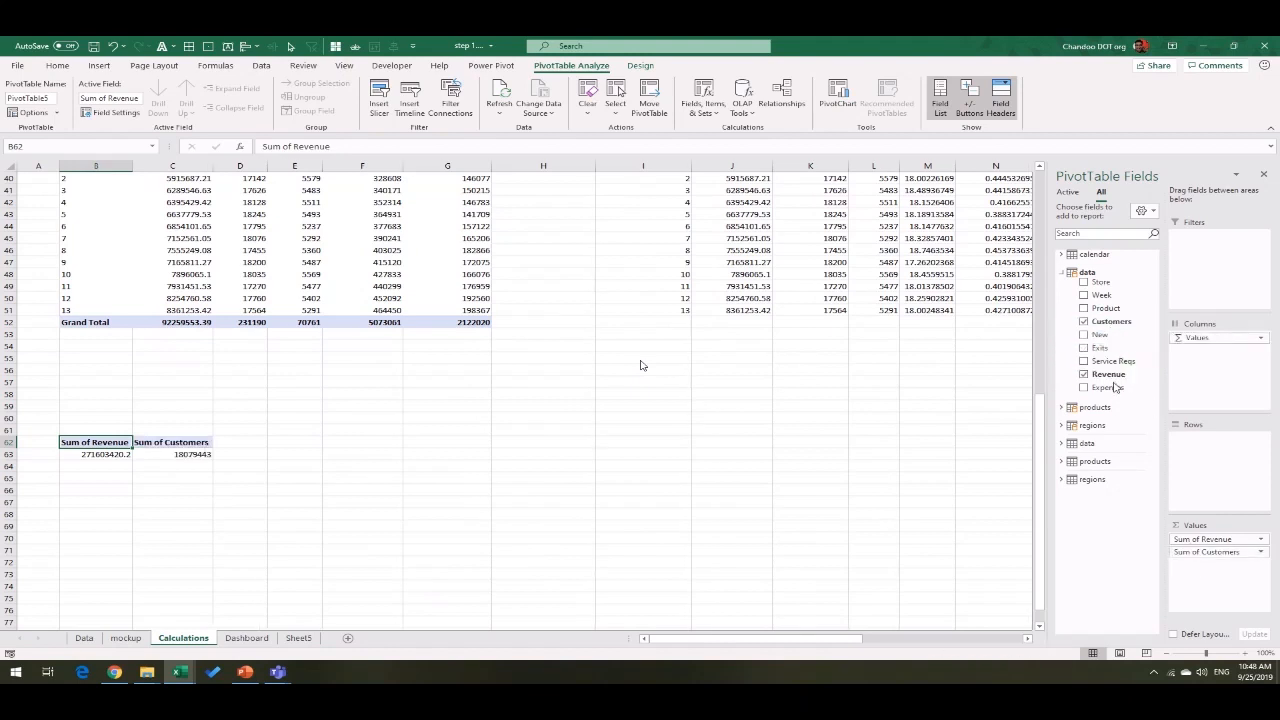
pyautogui.moveTo(1113, 361); pyautogui.dragTo(1220, 580)
# Step: After checking the metrics in the final dashboard workbook, add New and Exits below Revenue in the pivot values and list the values in rows
pyautogui.moveTo(180, 672)
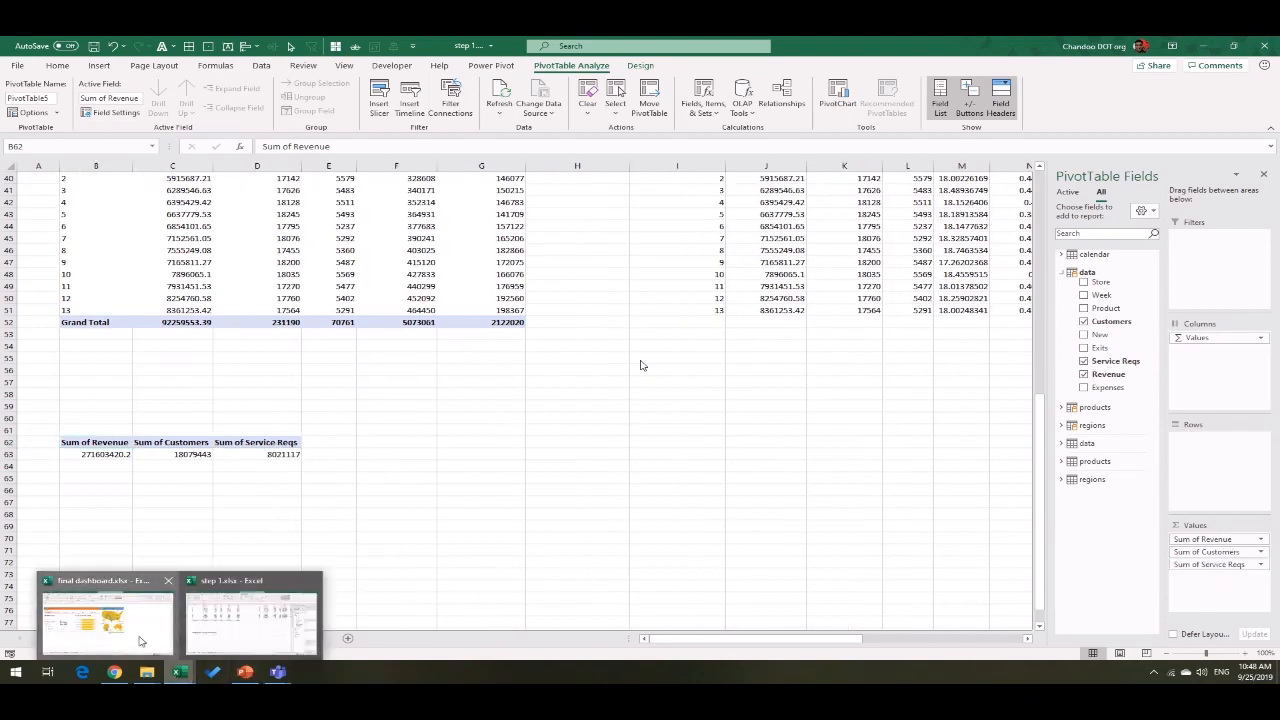
pyautogui.click(143, 642)
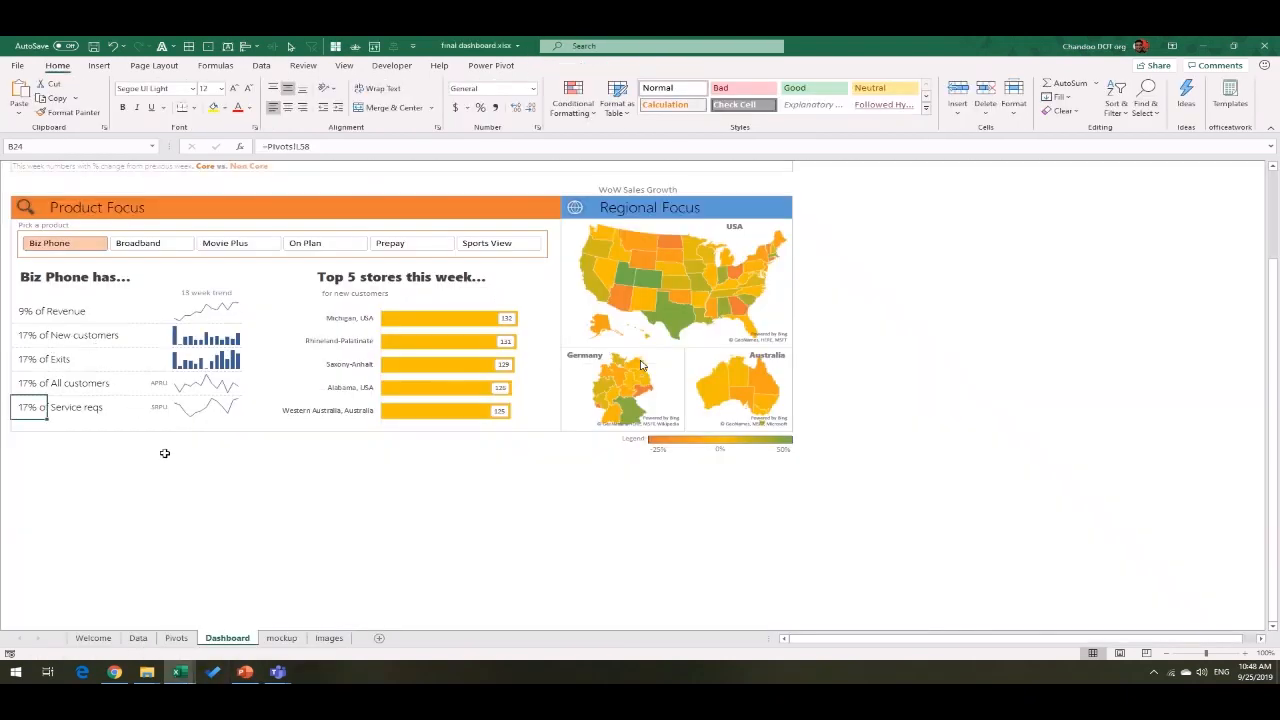
pyautogui.hotkey('alt', 'Tab')
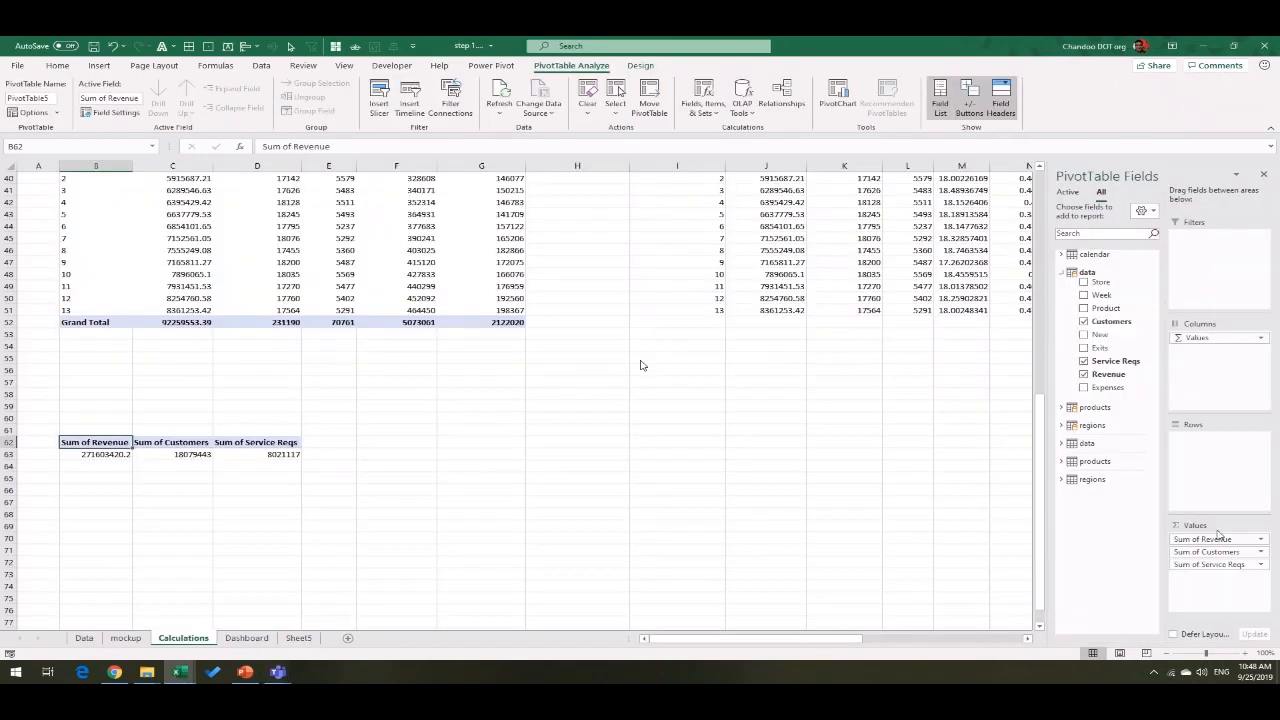
pyautogui.moveTo(1113, 340); pyautogui.dragTo(1211, 561)
pyautogui.moveTo(1100, 347); pyautogui.dragTo(1212, 567)
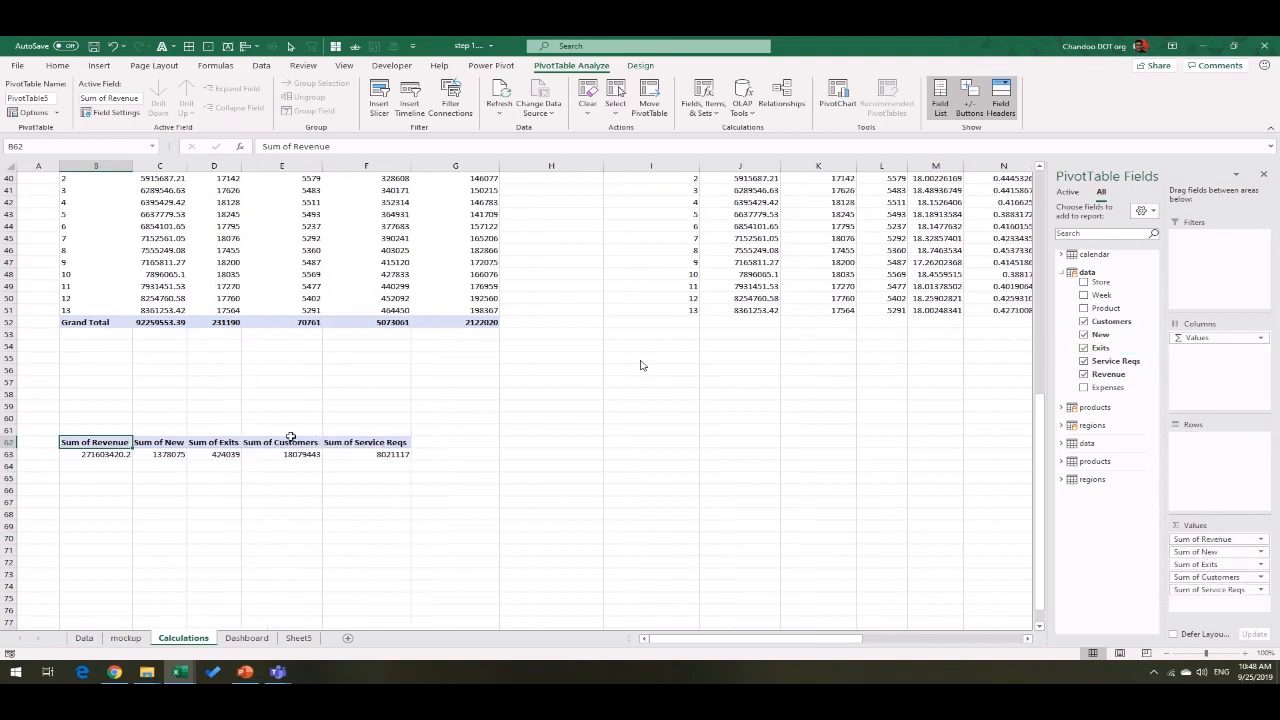
pyautogui.moveTo(1228, 348); pyautogui.dragTo(1219, 440)
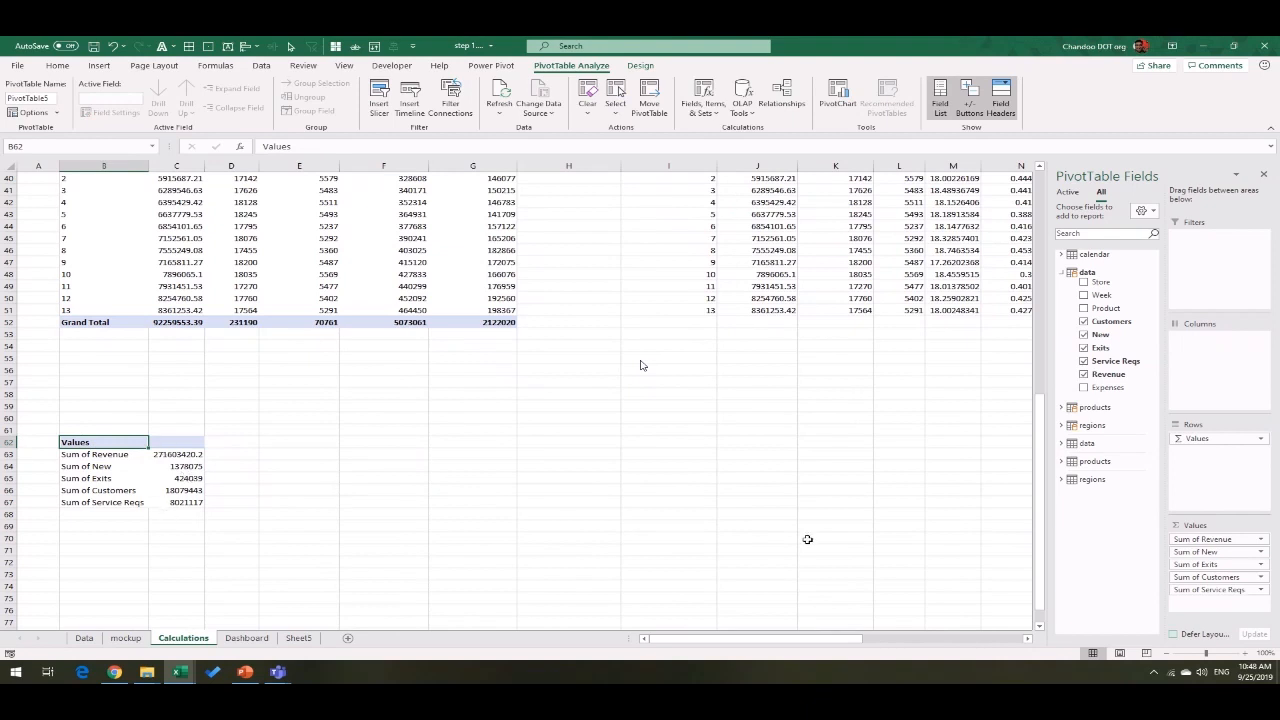
# Step: Add the calendar table's Week as a filter of the new PivotTable and exclude the (blank) week
pyautogui.click(1098, 257)
pyautogui.moveTo(1108, 269); pyautogui.dragTo(1215, 280)
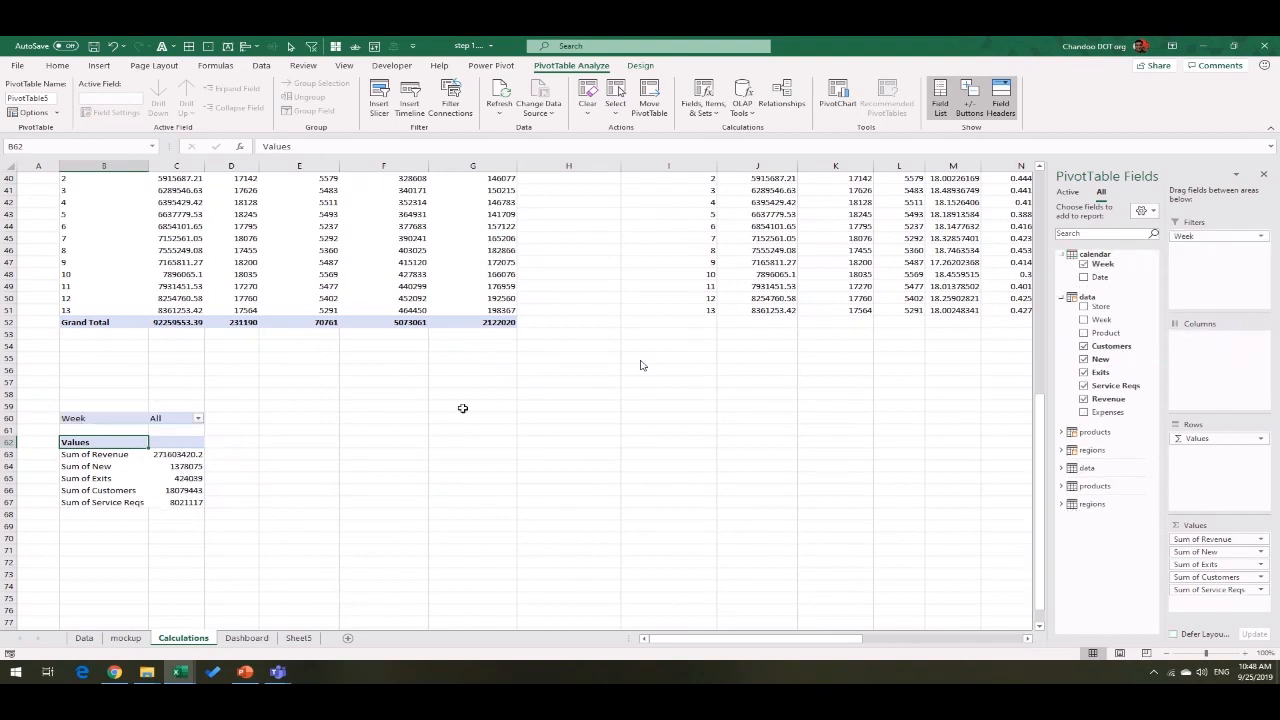
pyautogui.click(198, 419)
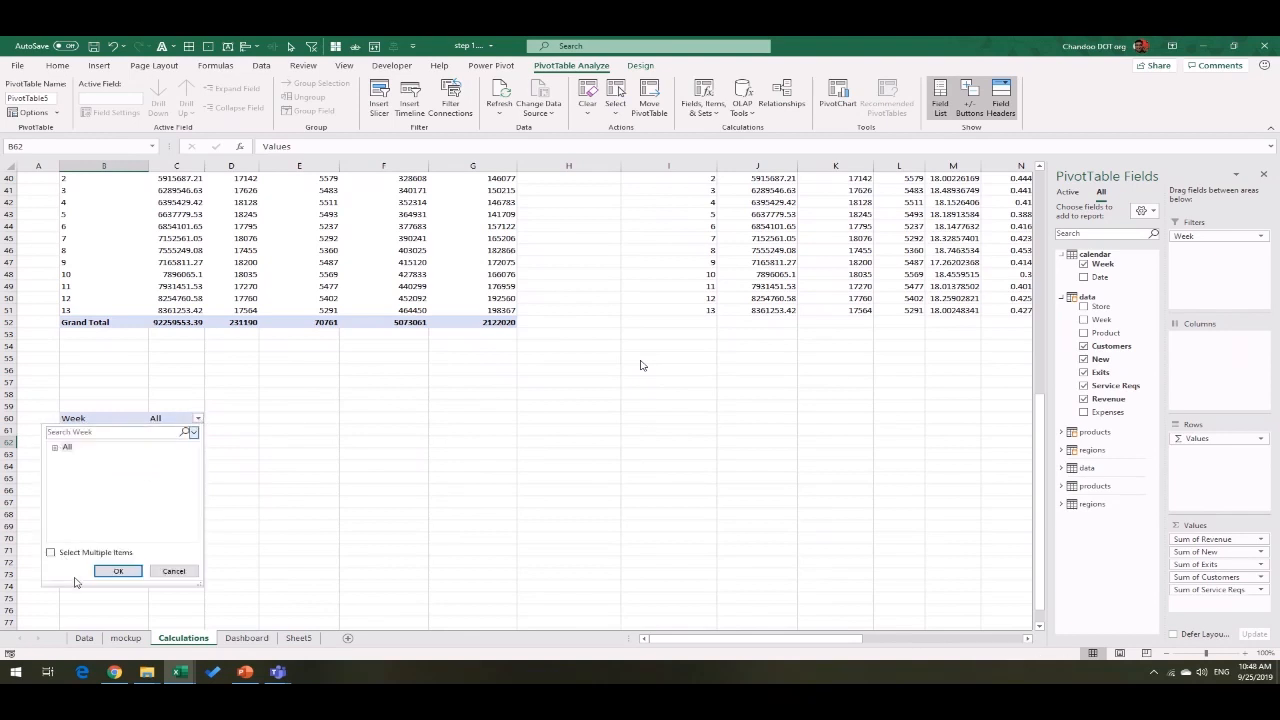
pyautogui.click(55, 448)
pyautogui.scroll(-3, 110, 480)
pyautogui.click(76, 534)
pyautogui.click(77, 534)
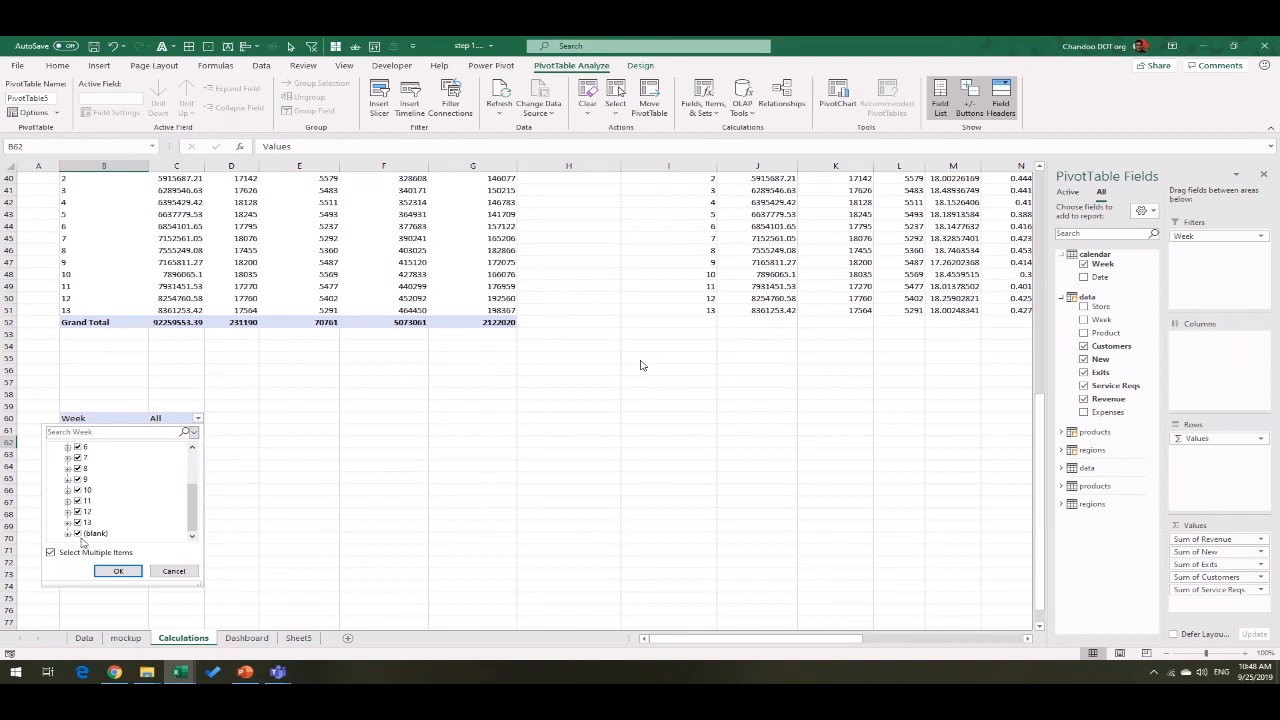
pyautogui.click(118, 571)
pyautogui.moveTo(206, 454); pyautogui.dragTo(209, 506)
pyautogui.click(332, 494)
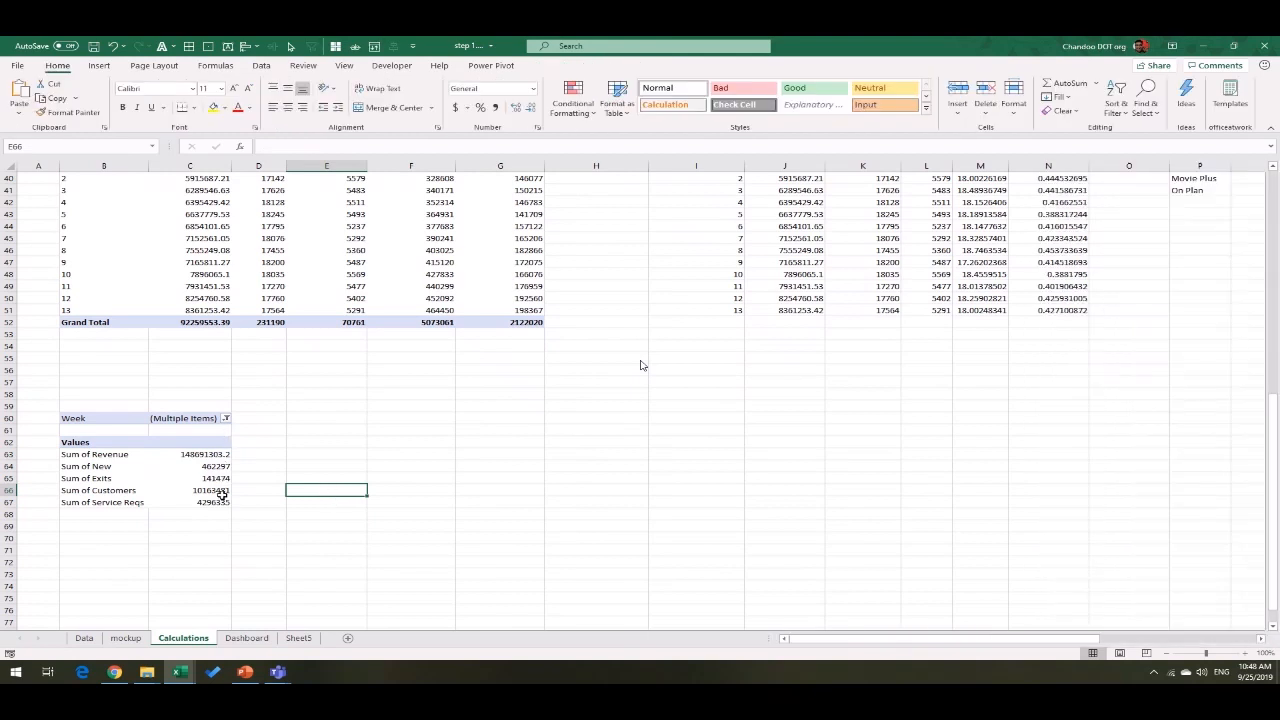
pyautogui.click(212, 490)
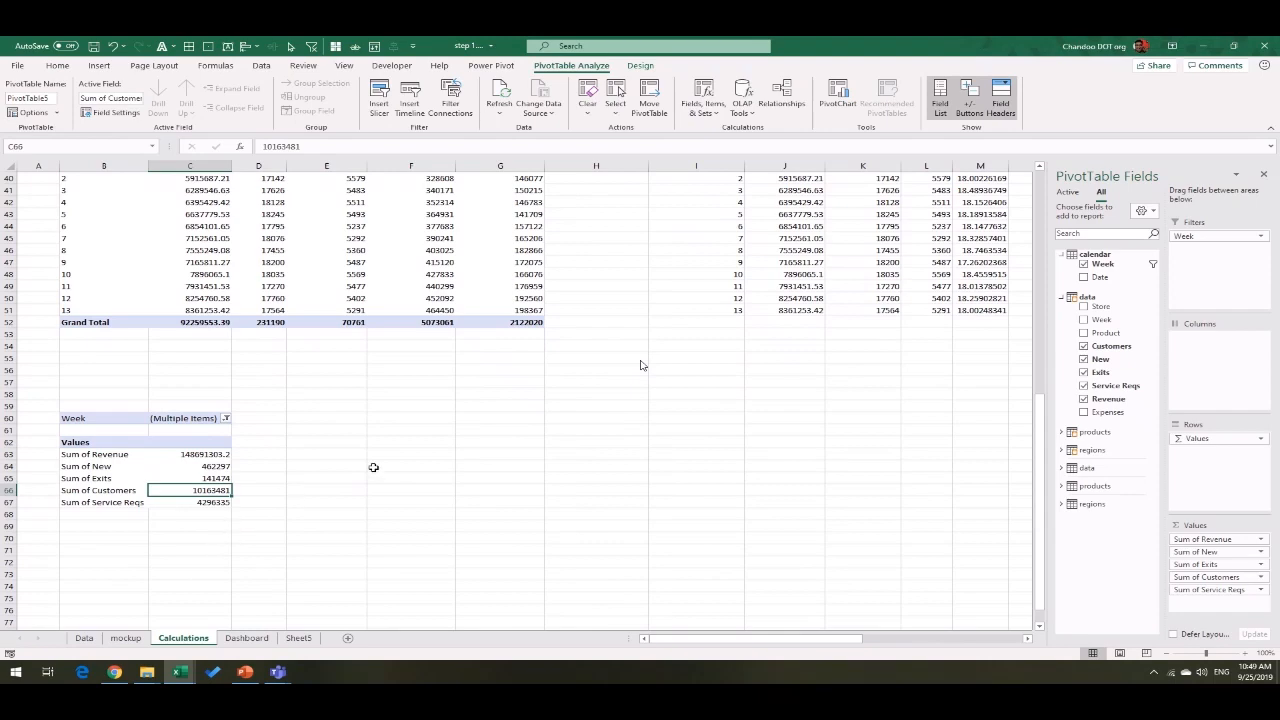
# Step: Compare the week 13 Sum of Customers in the summary pivot with the Sum of Customers in the new totals pivot
pyautogui.scroll(13, 371, 466)
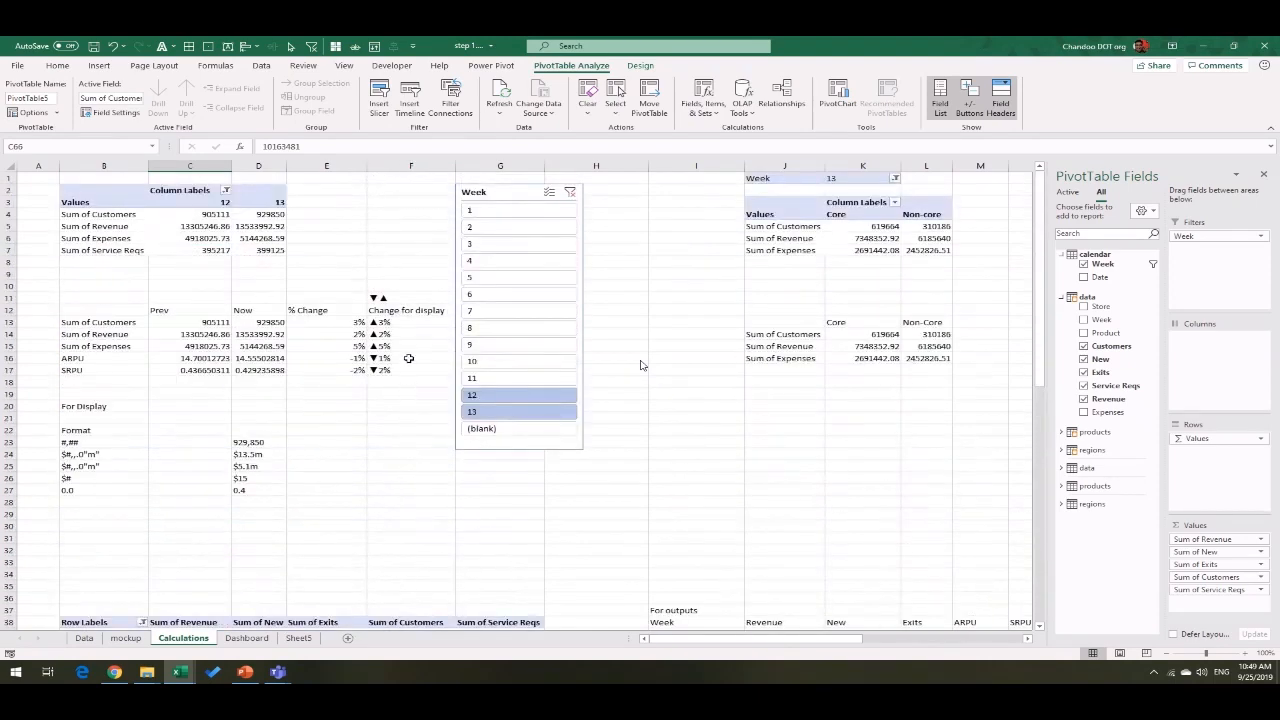
pyautogui.click(276, 214)
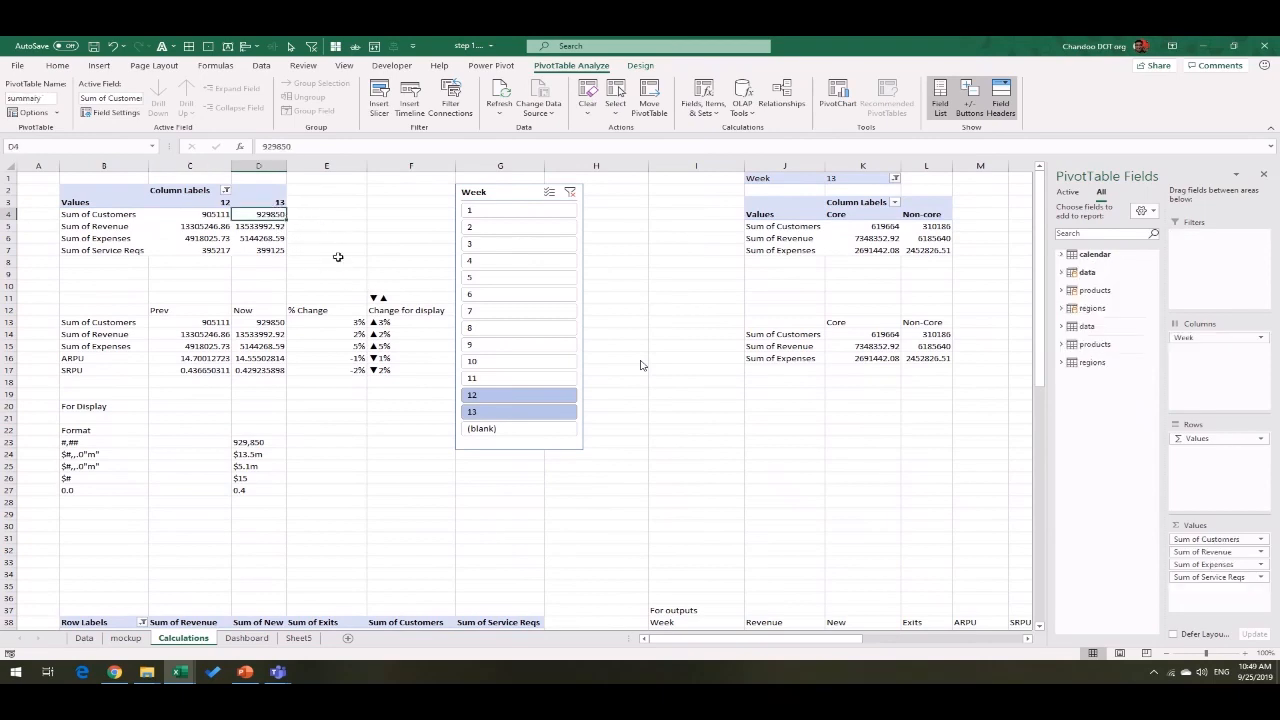
pyautogui.scroll(-15, 312, 590)
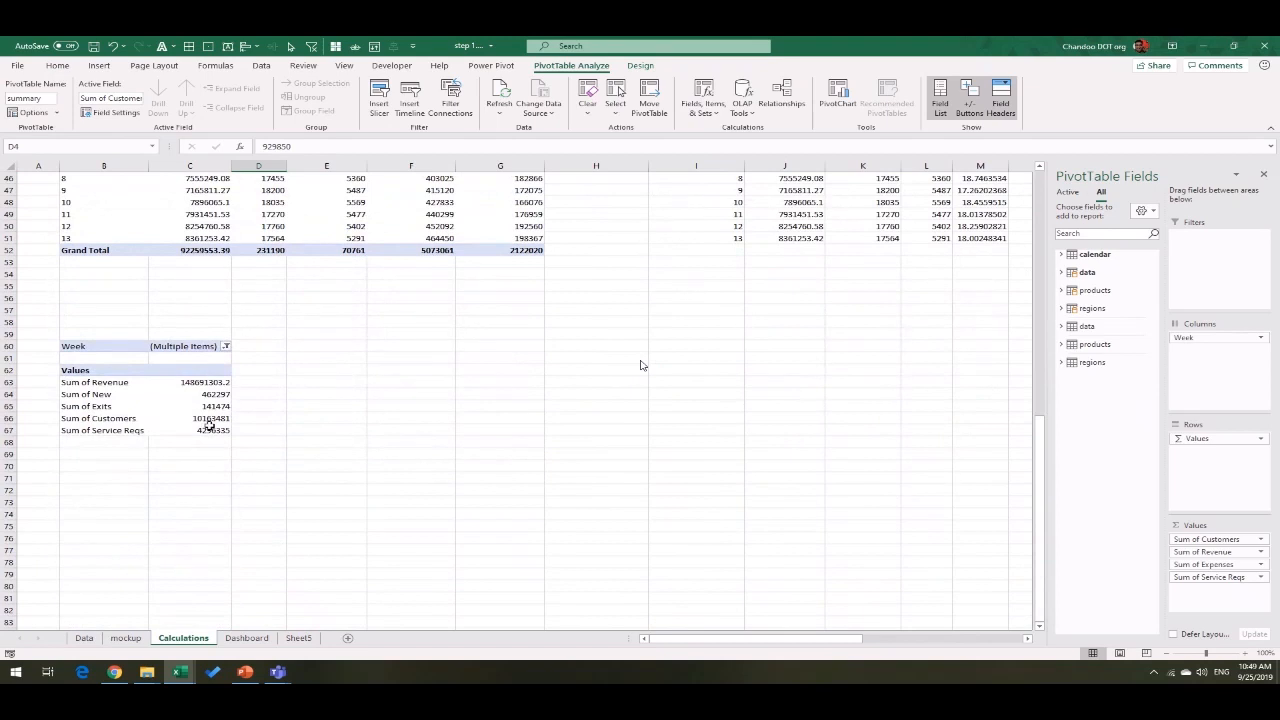
pyautogui.click(216, 421)
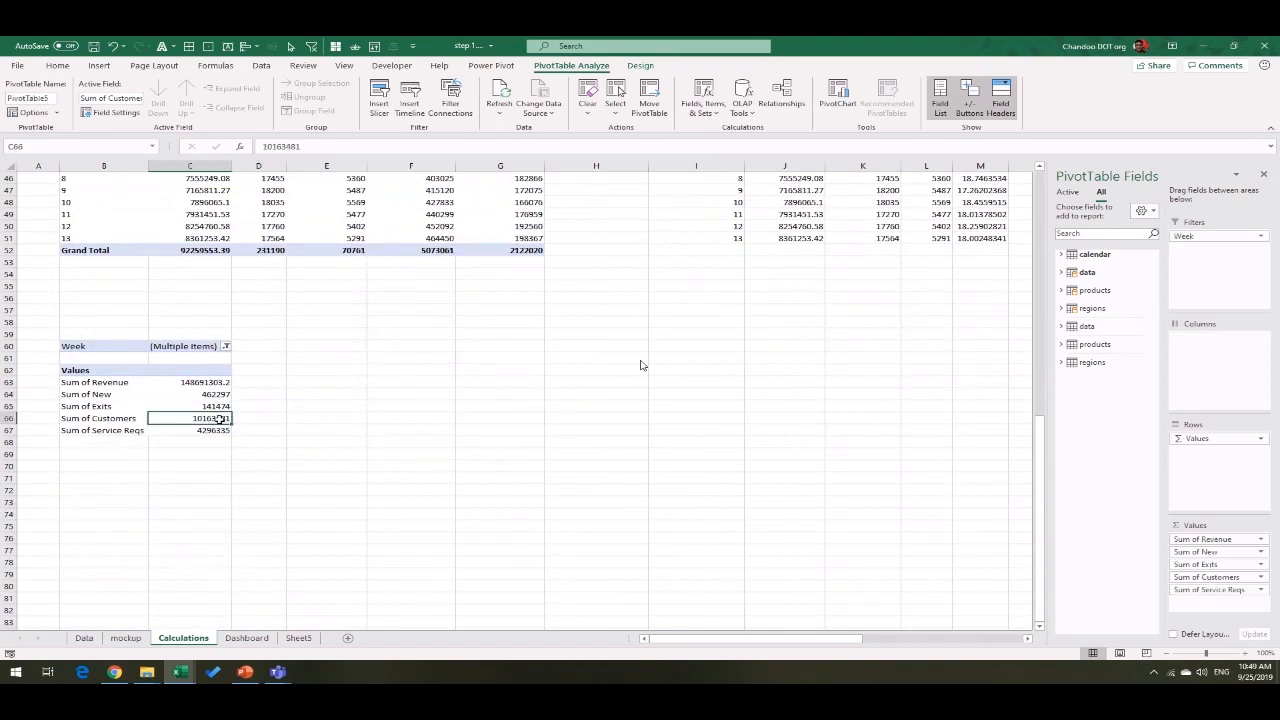
pyautogui.scroll(1, 284, 485)
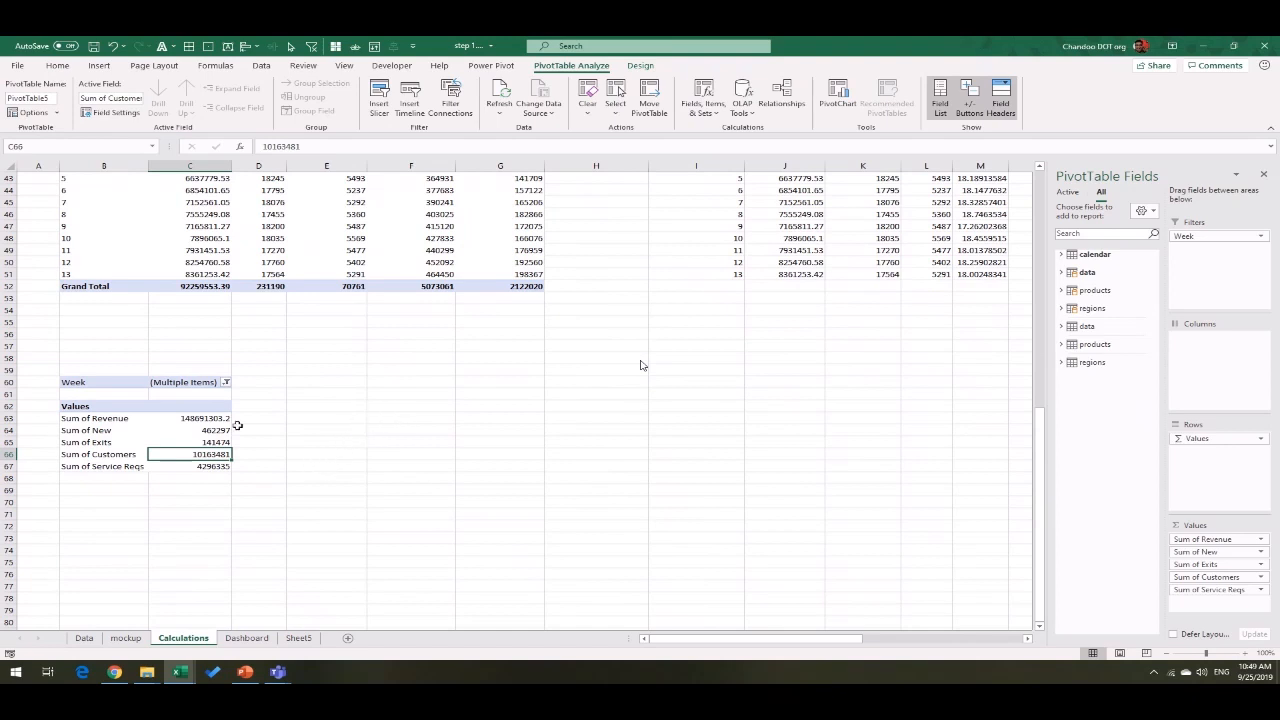
# Step: Enter the heading "Display text" in F61 and the subheading "%" in F62 beside the new totals pivot
pyautogui.click(428, 421)
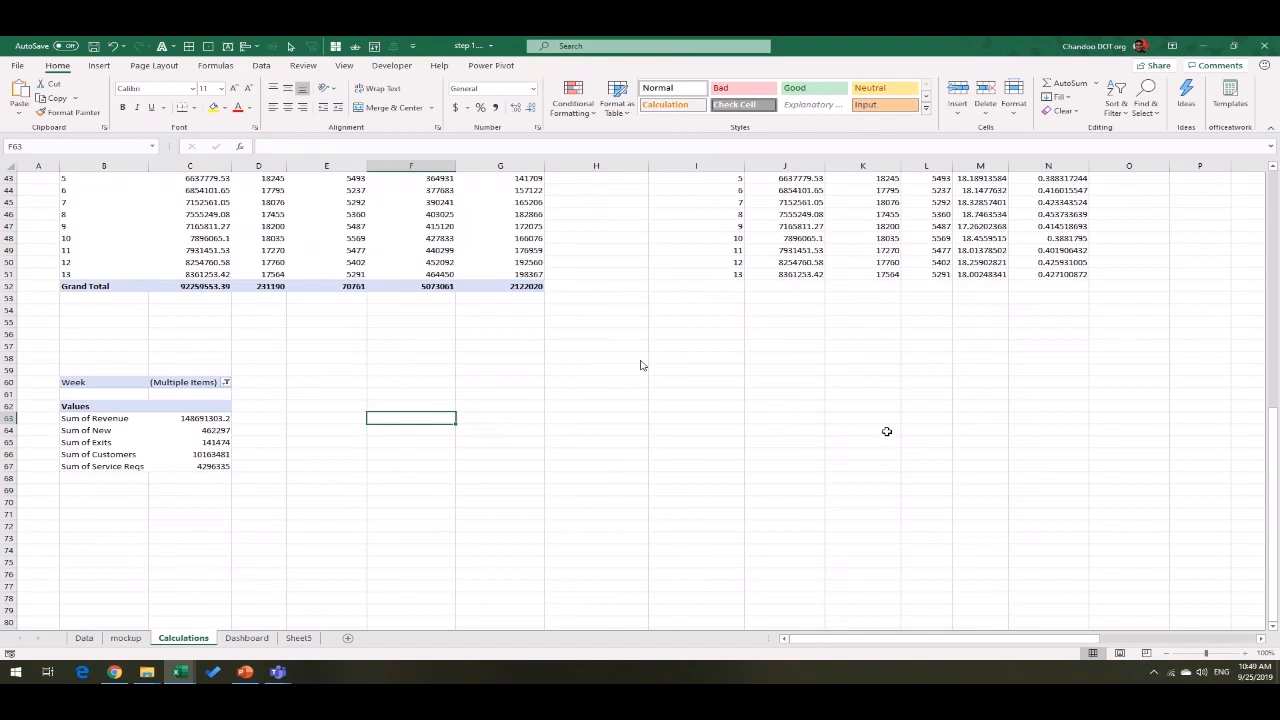
pyautogui.press('Up')
pyautogui.write('Displa')
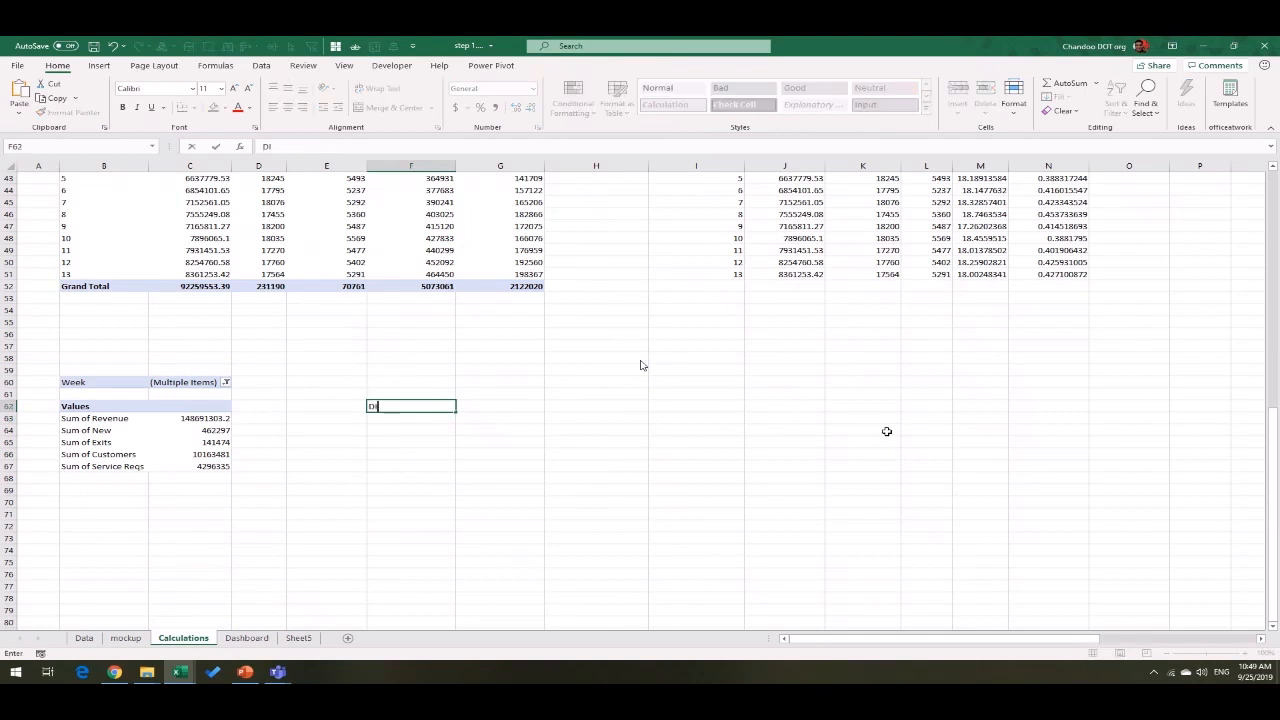
pyautogui.press('Return')
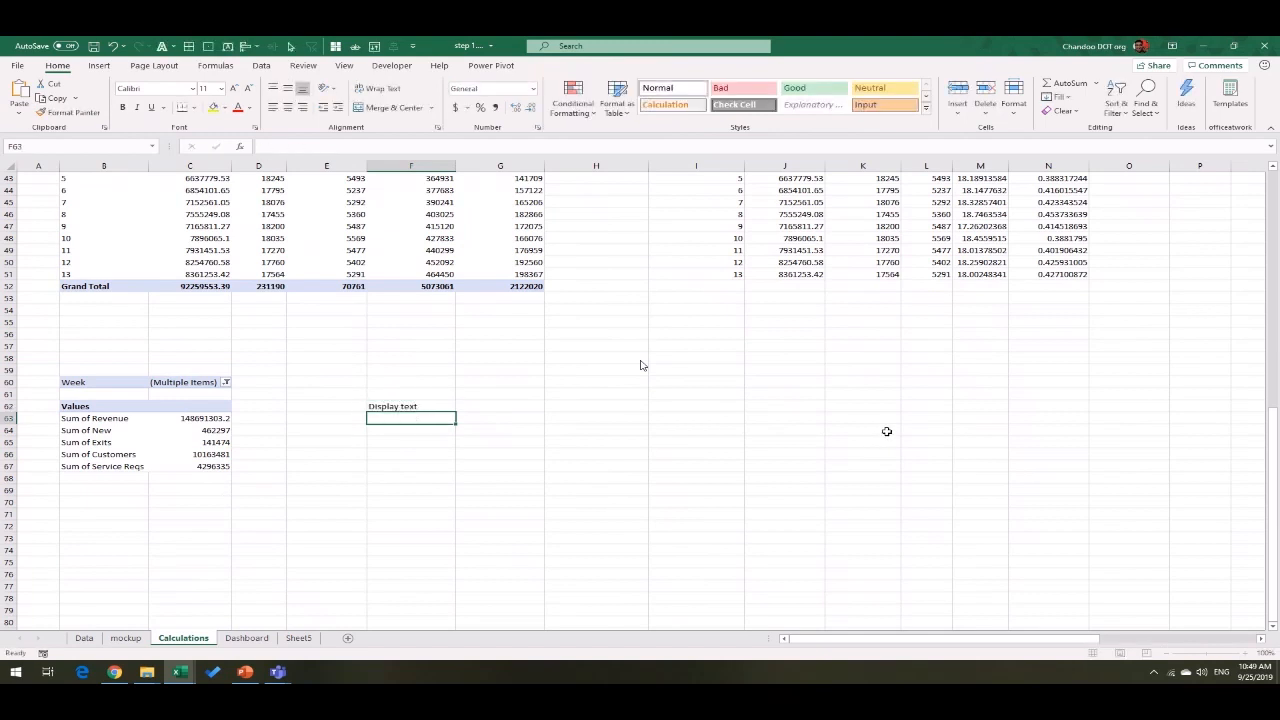
pyautogui.press('Up')
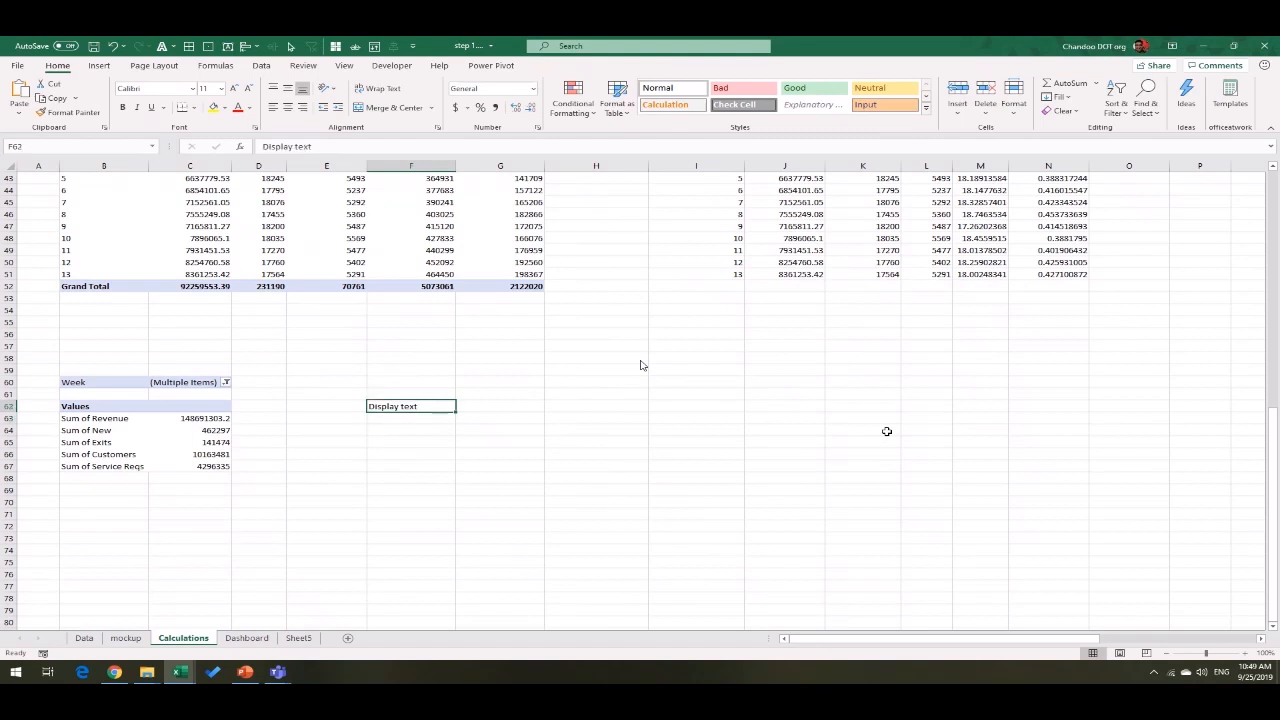
pyautogui.hotkey('ctrl', 'x')
pyautogui.press('Up')
pyautogui.hotkey('ctrl', 'v')
pyautogui.press('Down')
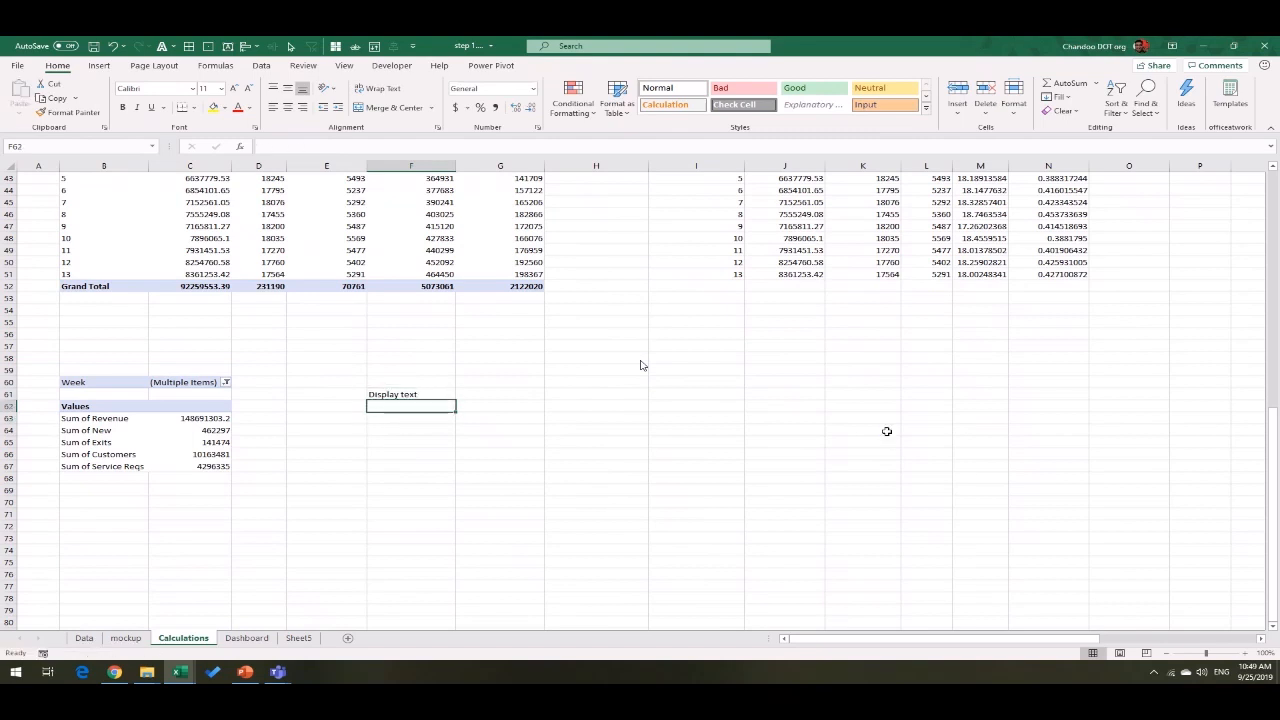
pyautogui.write('%')
pyautogui.press('Return')
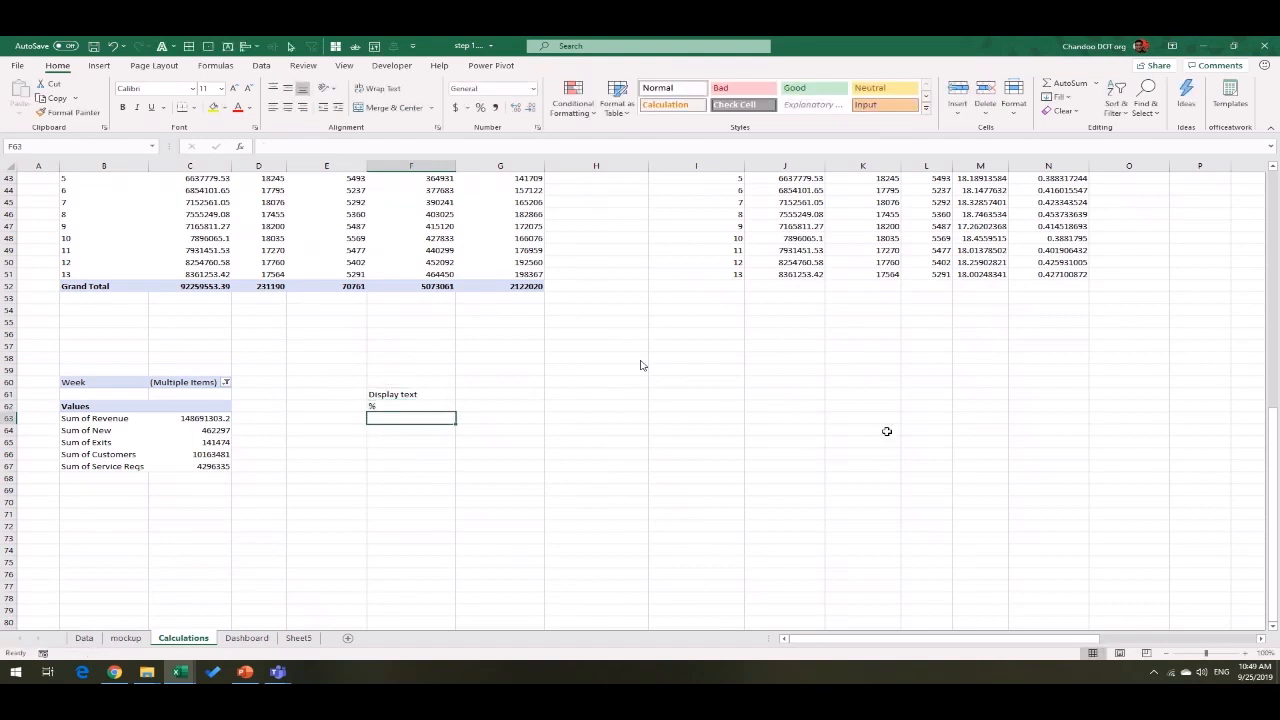
# Step: Calculate the selected products' revenue share in F63 with =SUM($J$39:$J$51)/C63
pyautogui.write('=SUM(')
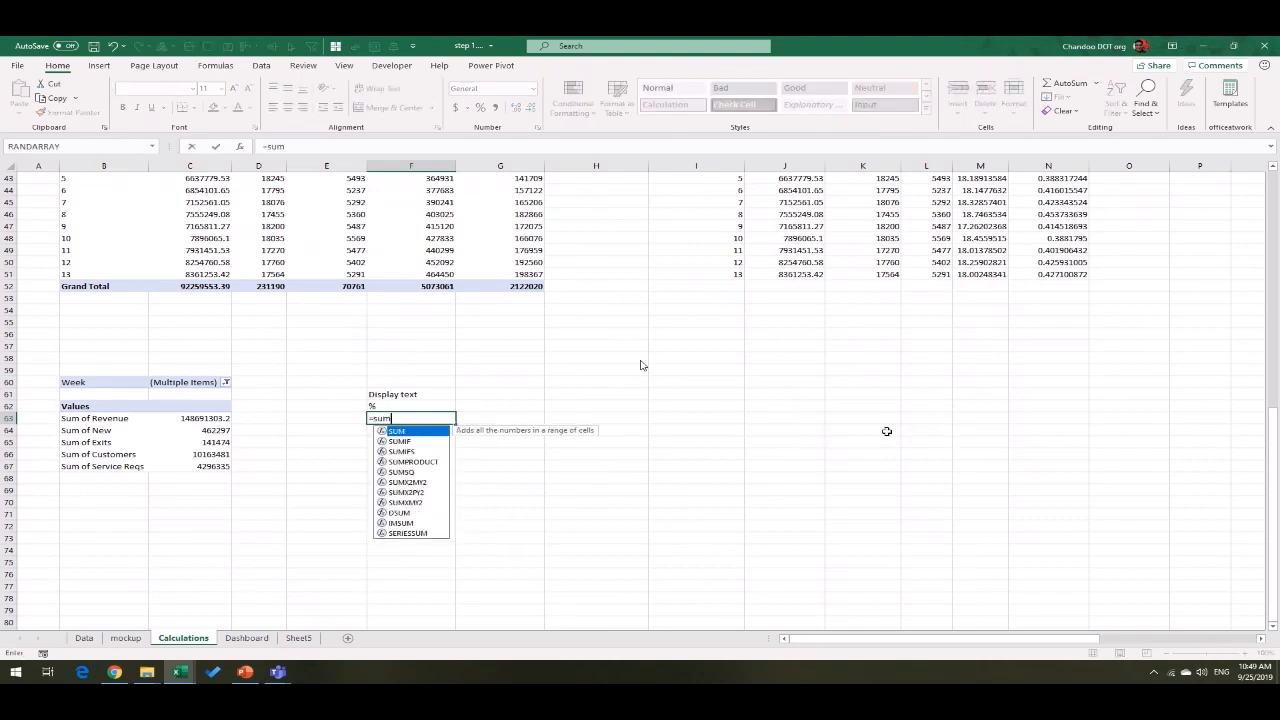
pyautogui.scroll(7, 641, 365)
pyautogui.moveTo(812, 382); pyautogui.dragTo(812, 524)
pyautogui.press('F4')
pyautogui.scroll(-7, 897, 525)
pyautogui.write(')/')
pyautogui.click(205, 410)
pyautogui.press('Return')
pyautogui.press('Up')
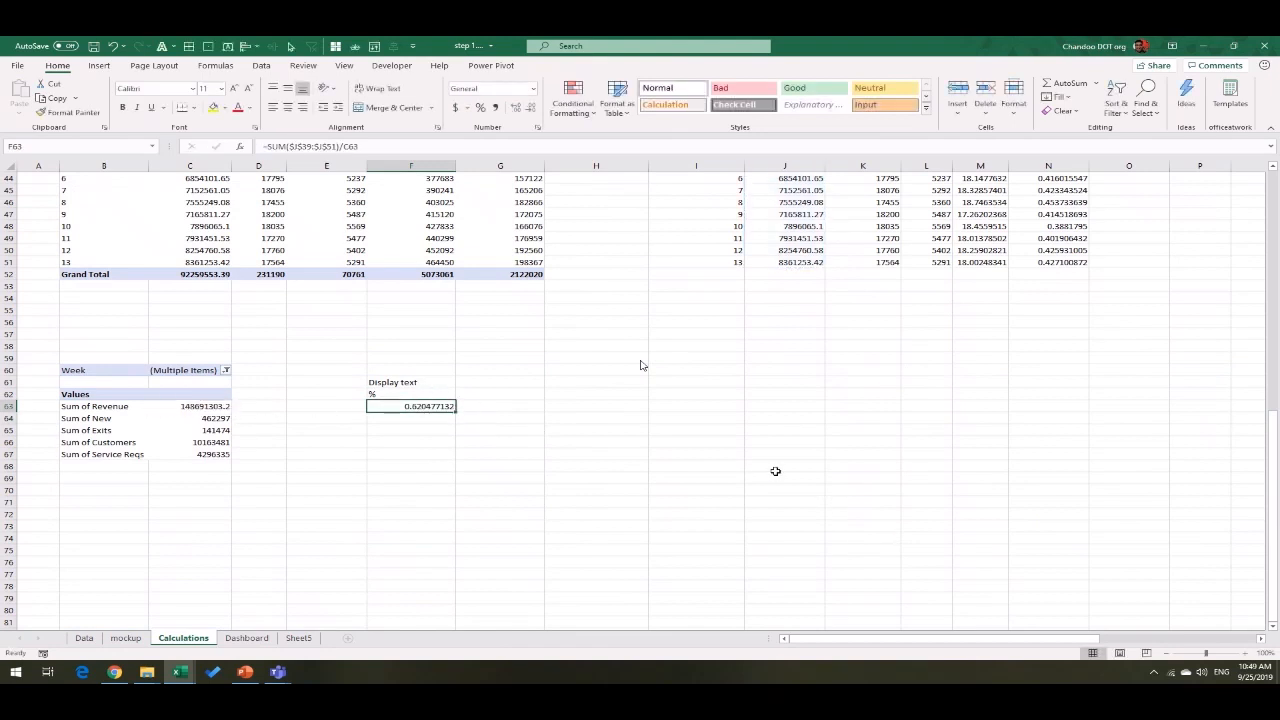
# Step: Select only Broadband in the Dashboard's product slicer, and format the revenue share in Calculations cell F63 as a percentage
pyautogui.scroll(5, 766, 500)
pyautogui.scroll(-1, 757, 525)
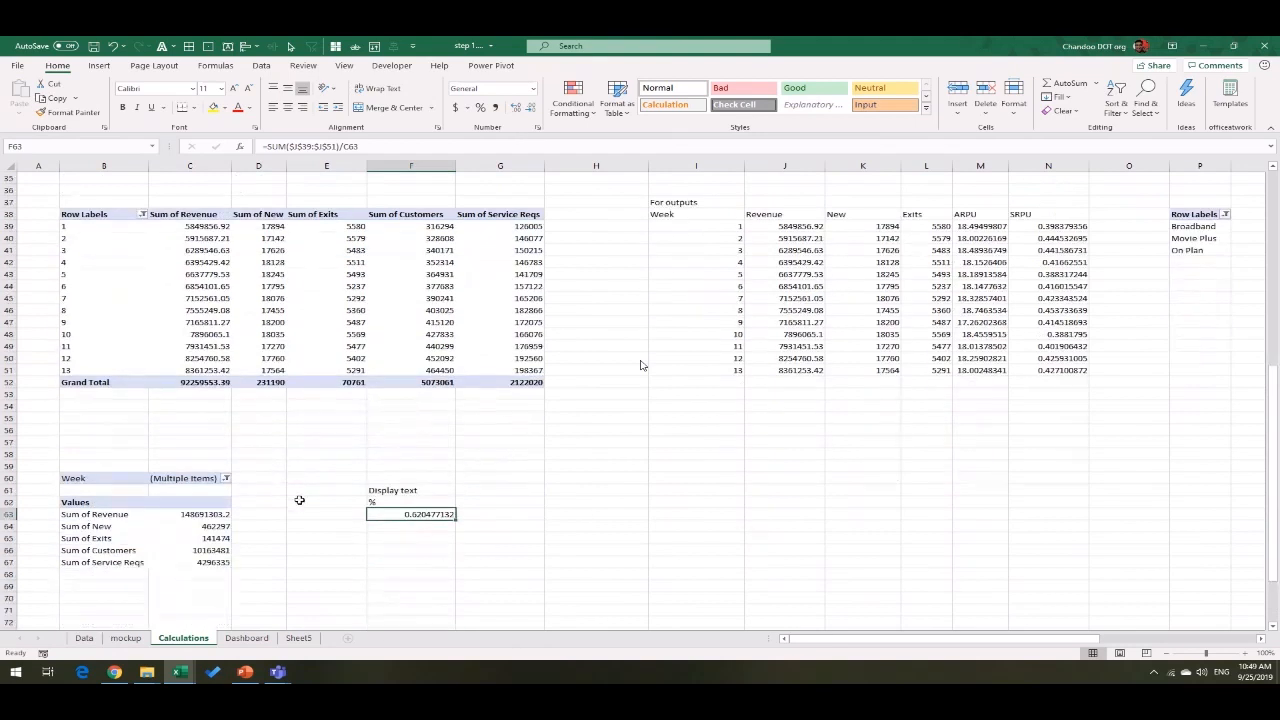
pyautogui.click(246, 639)
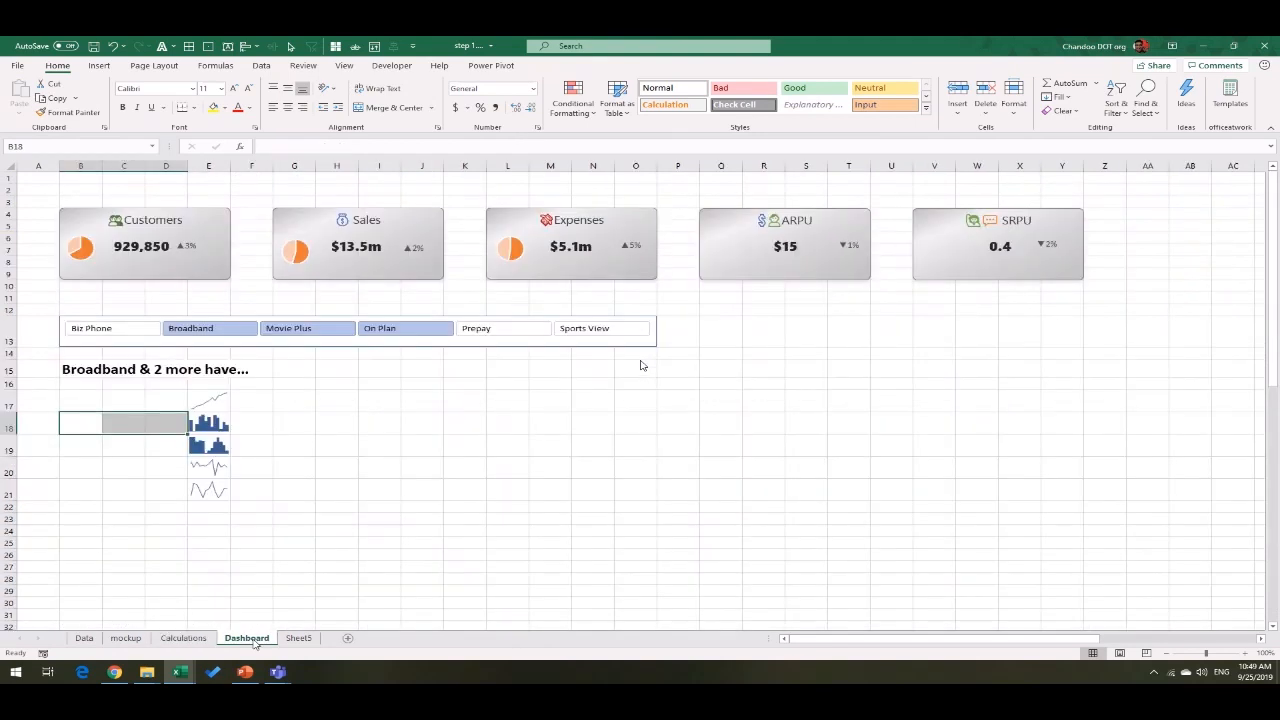
pyautogui.click(205, 333)
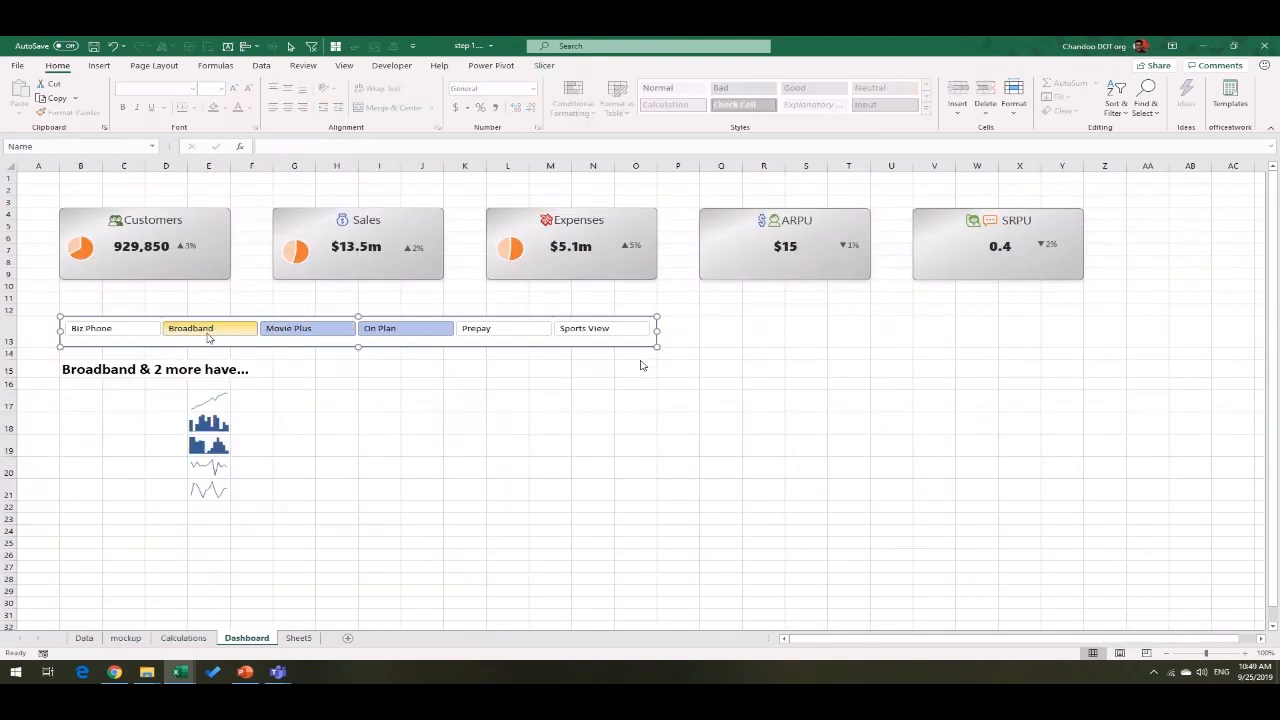
pyautogui.click(200, 639)
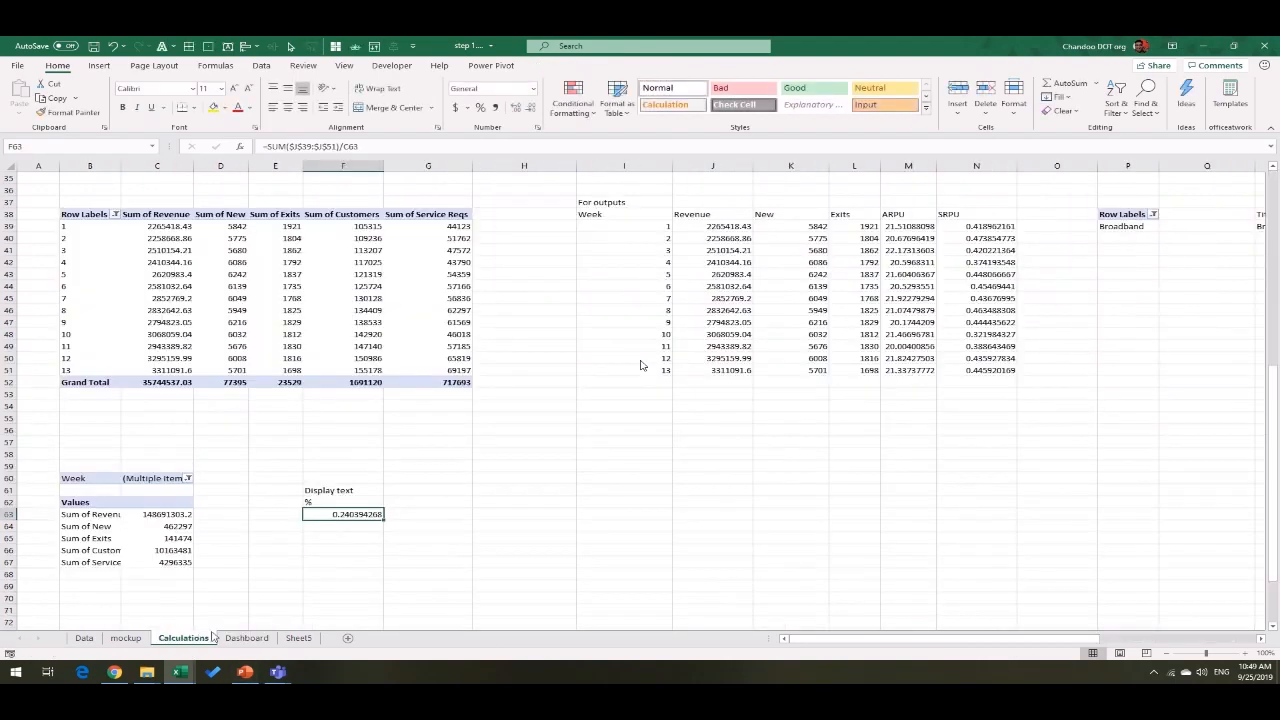
pyautogui.click(482, 108)
# Step: Calculate the selected products' share of new customers in F64 with =SUM($K$39:$K$51)/C64
pyautogui.scroll(-6, 369, 326)
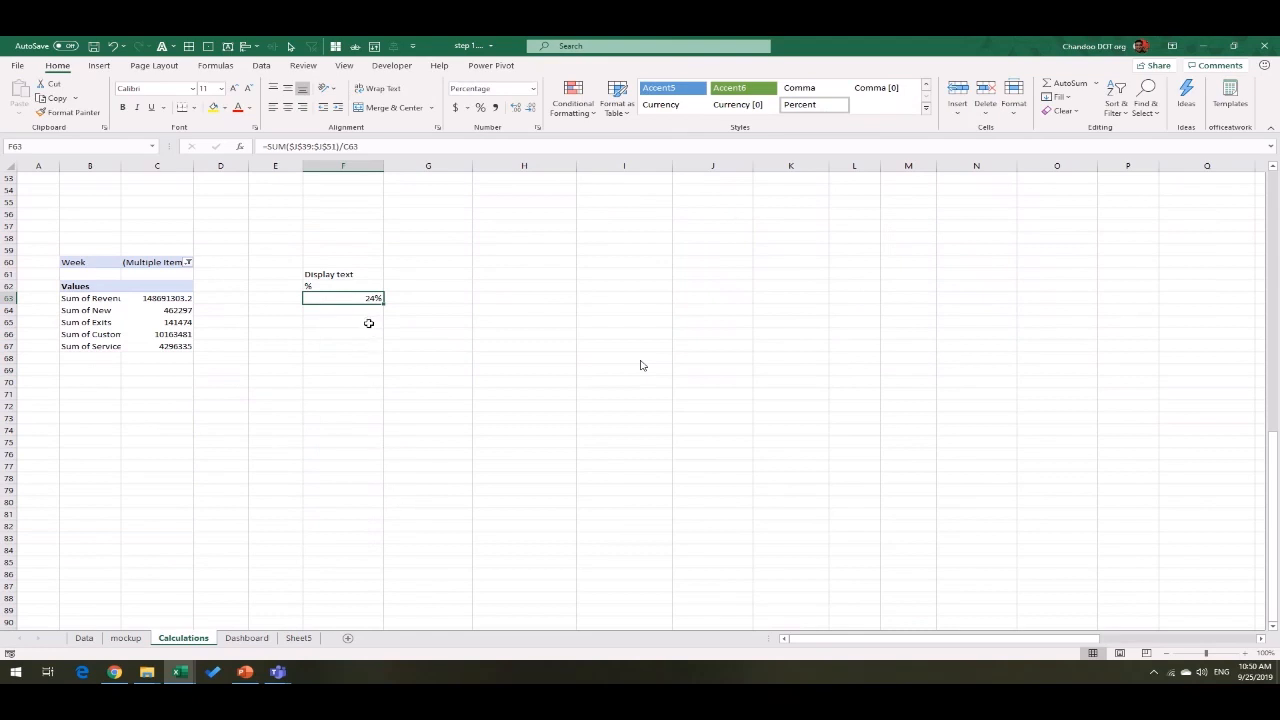
pyautogui.click(363, 313)
pyautogui.write('=SUM(')
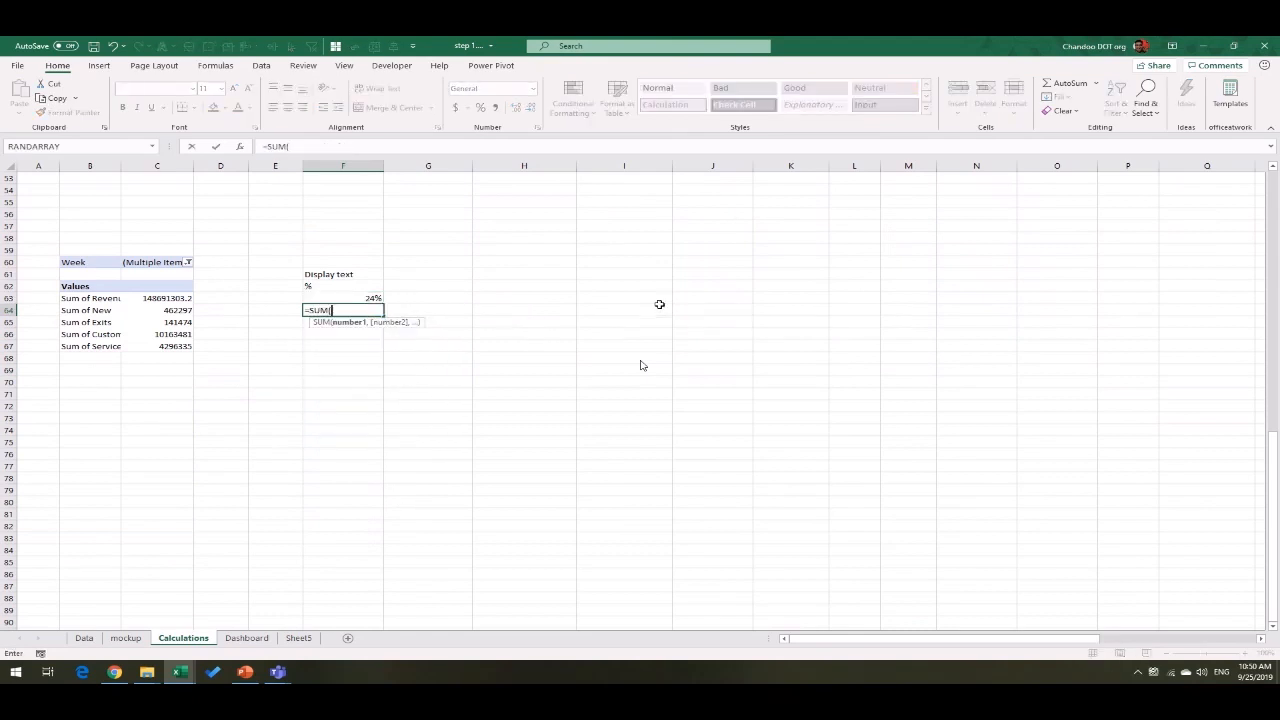
pyautogui.scroll(7, 660, 304)
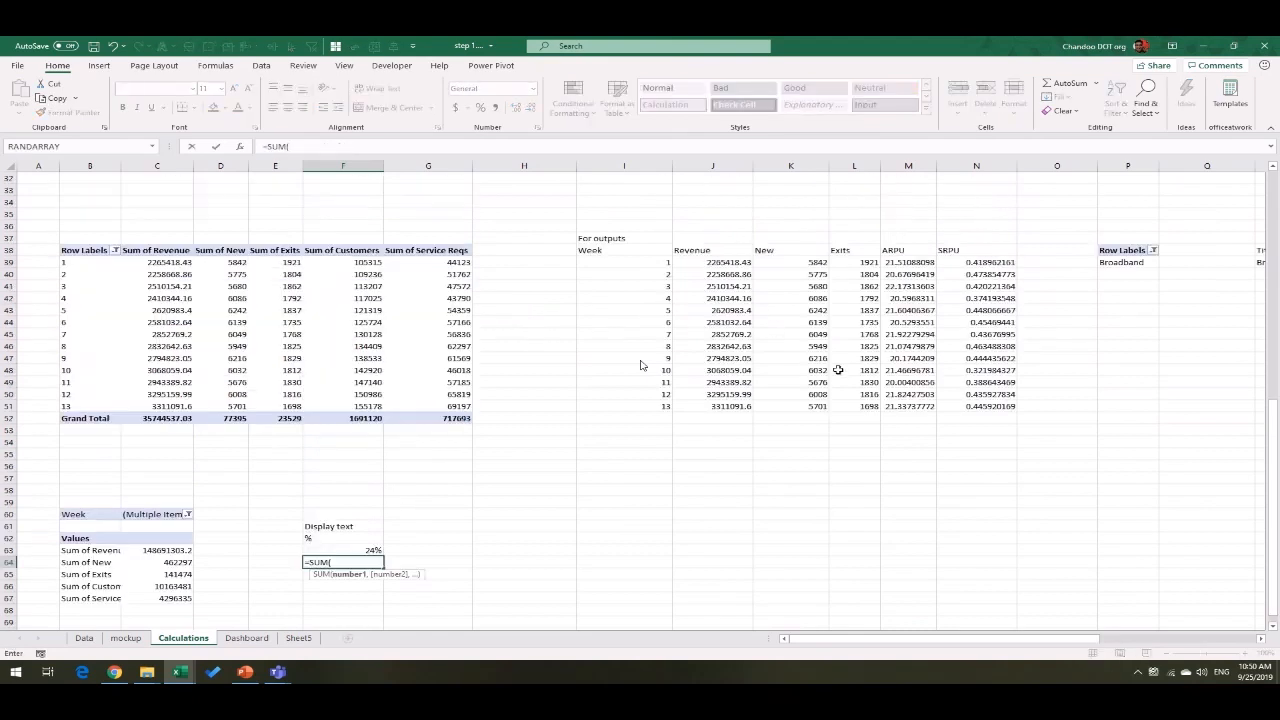
pyautogui.moveTo(779, 260); pyautogui.dragTo(797, 403)
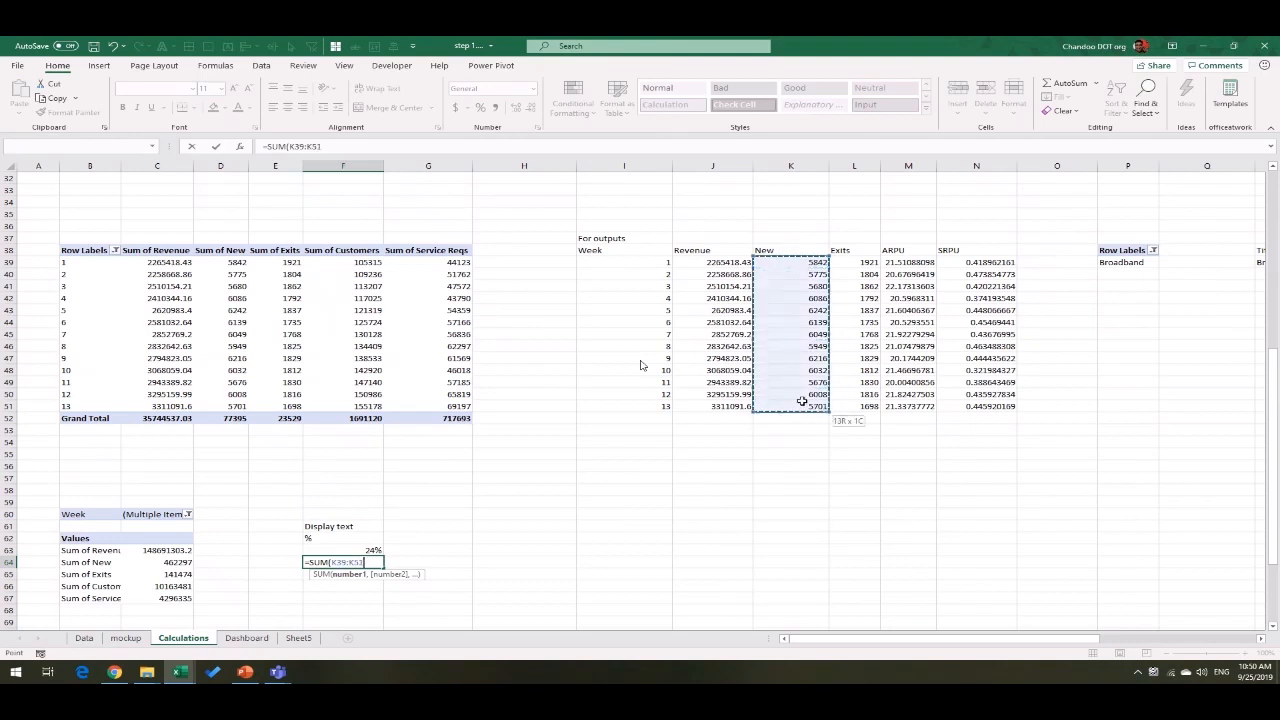
pyautogui.press('F4')
pyautogui.write(')/')
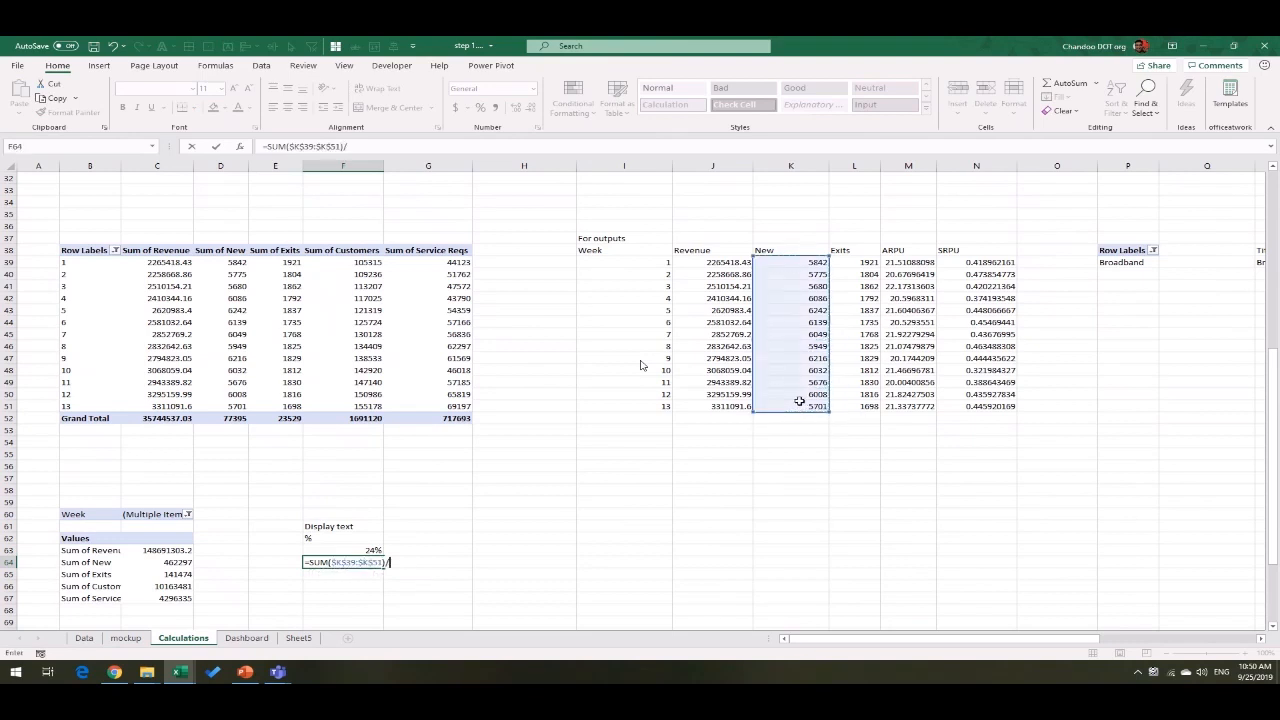
pyautogui.click(176, 562)
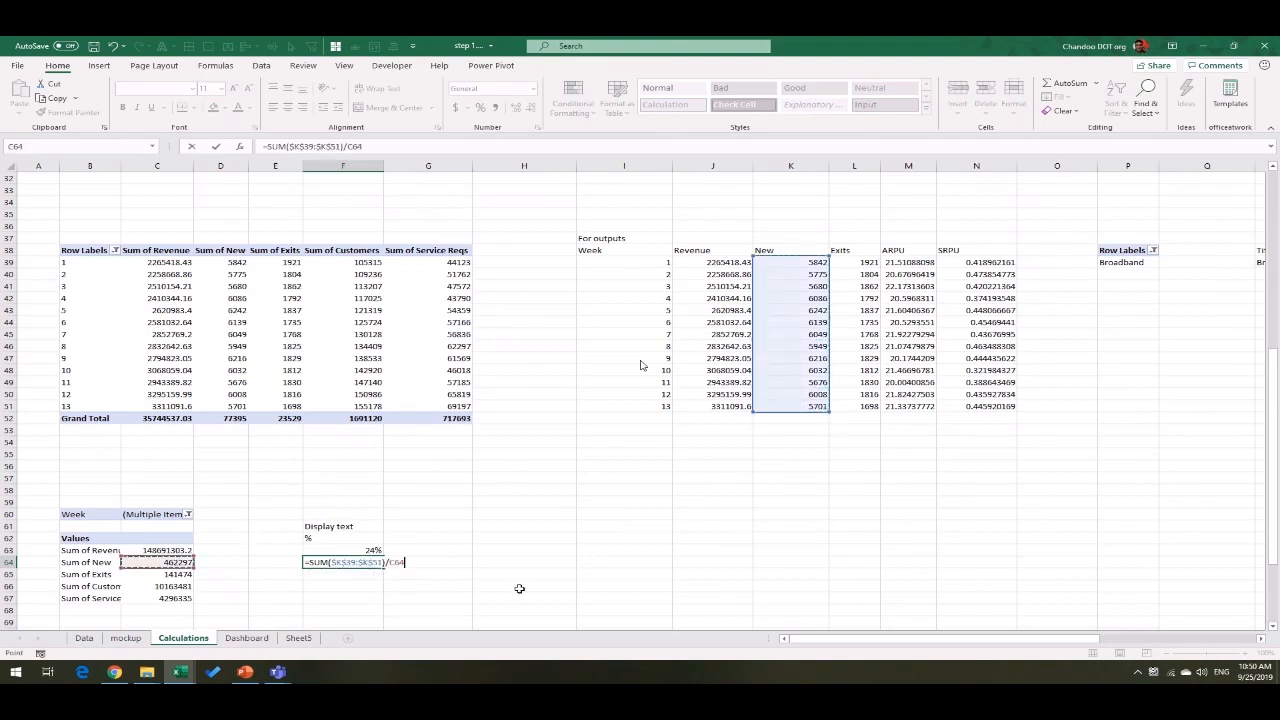
pyautogui.press('Return')
# Step: Calculate the selected products' share of exits in F65 with =SUM(L39:L51)/C65
pyautogui.write('=su')
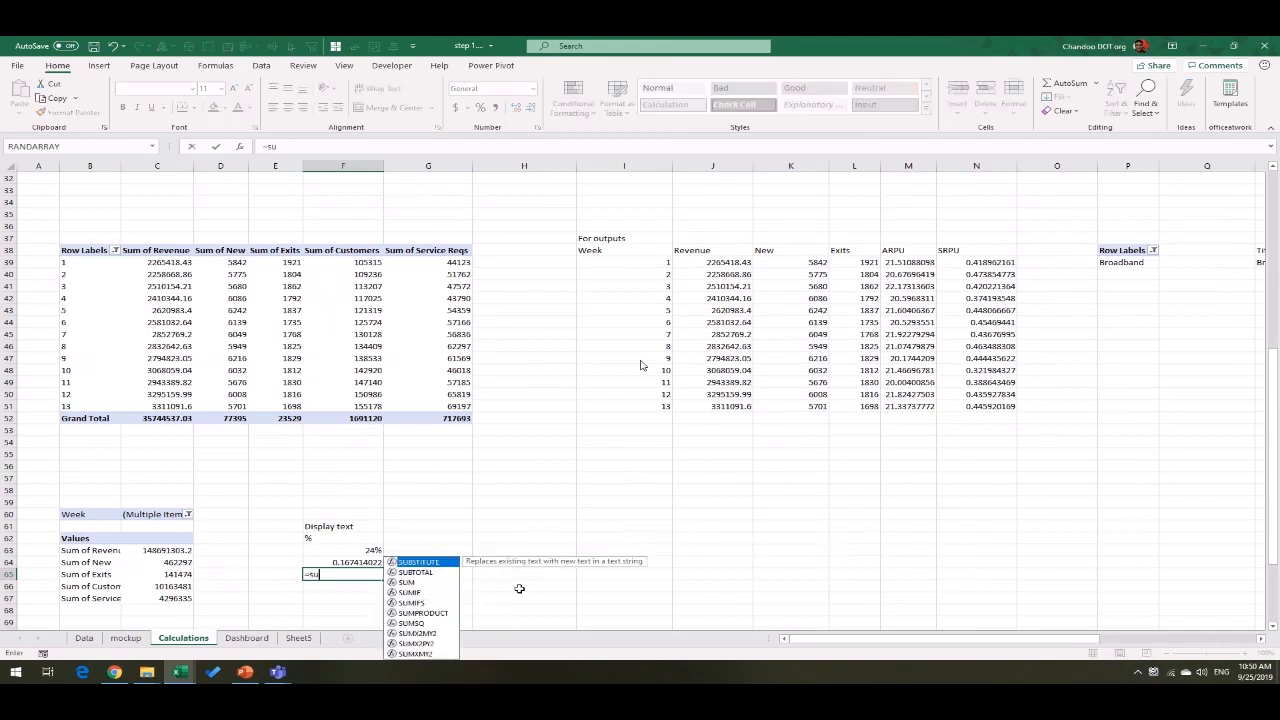
pyautogui.write('m(')
pyautogui.moveTo(858, 266); pyautogui.dragTo(862, 408)
pyautogui.write(')/')
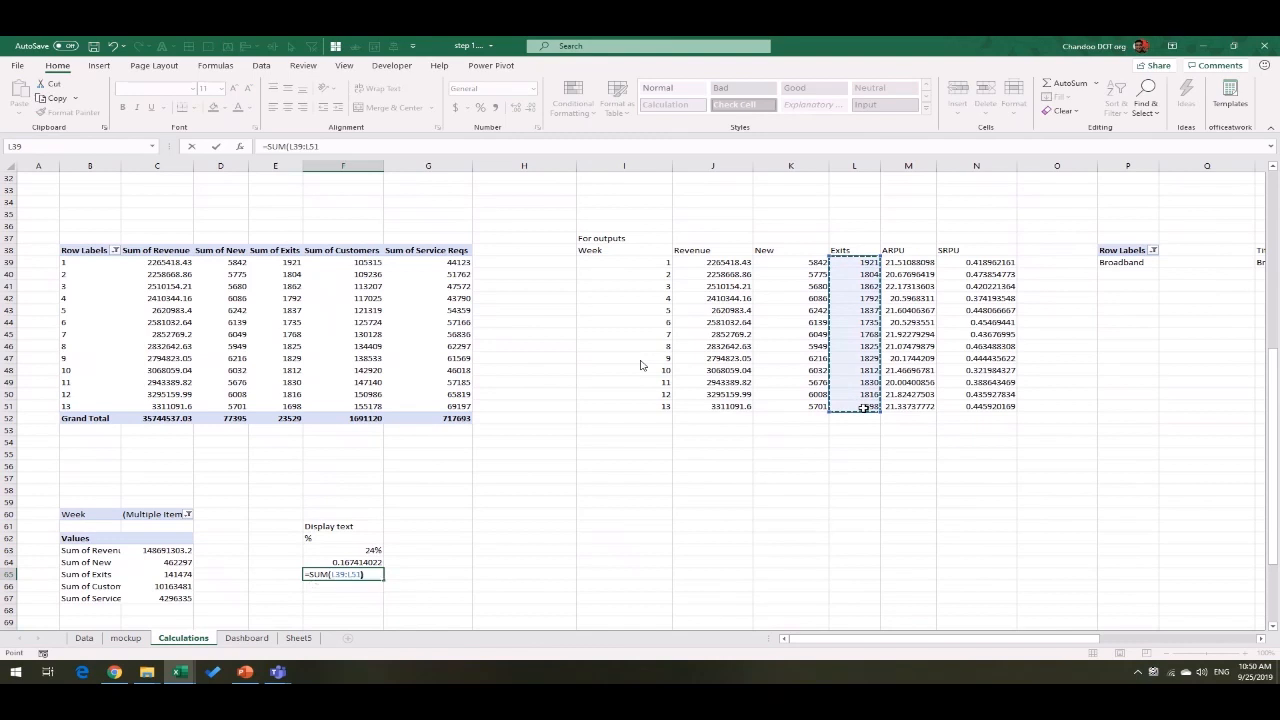
pyautogui.click(158, 578)
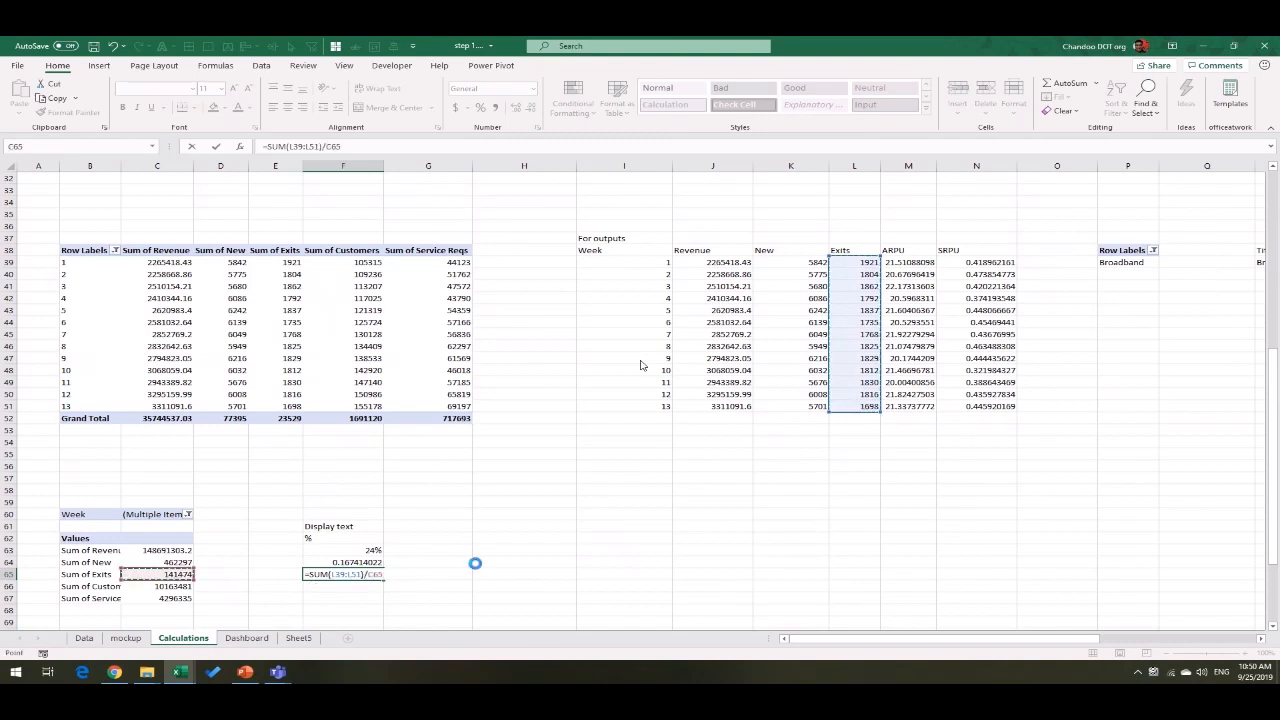
pyautogui.press('Return')
# Step: Calculate the customer share in F66 as =F51/D4, dividing the selected products' week 13 customers by the summary pivot's week 13 customers
pyautogui.write('=')
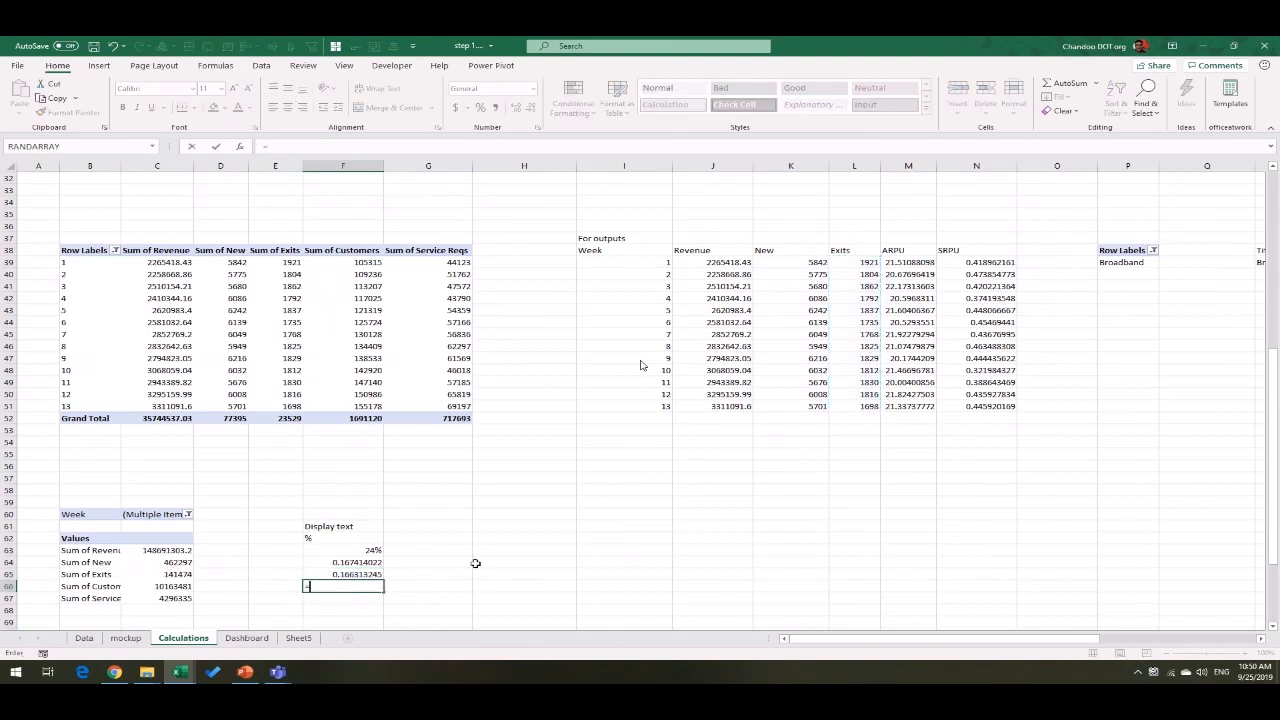
pyautogui.write('du')
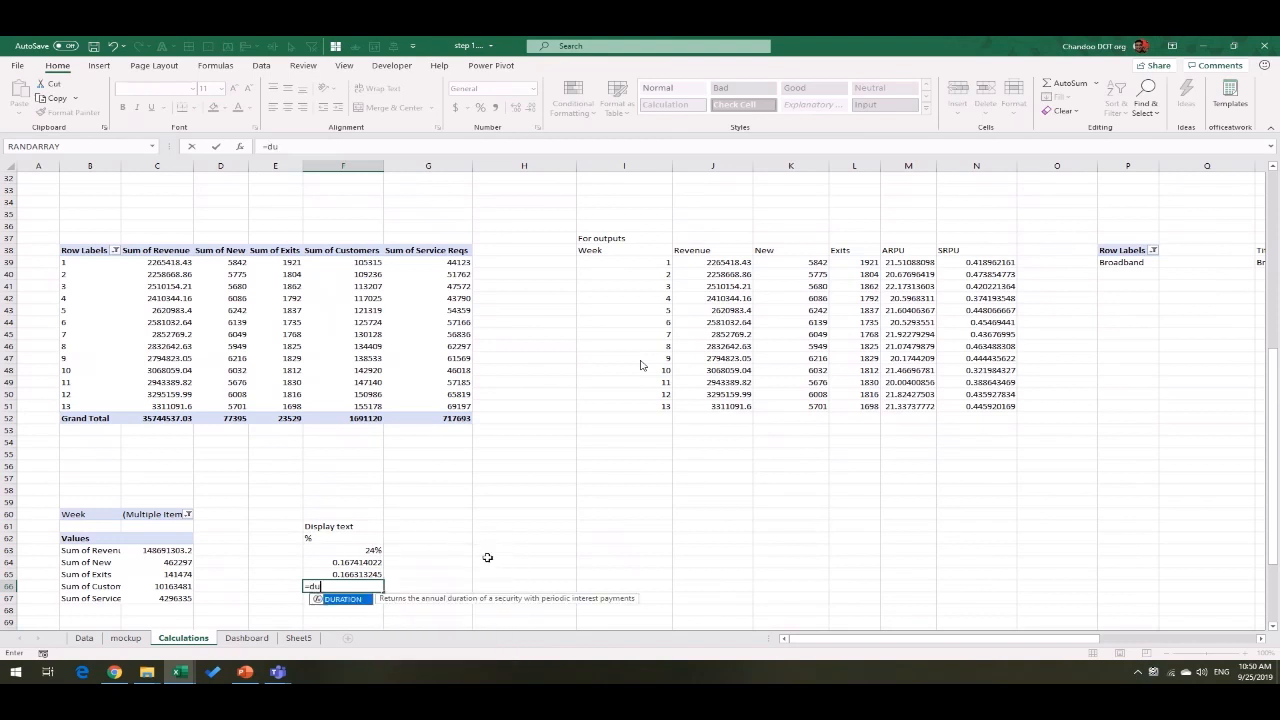
pyautogui.press('BackSpace')
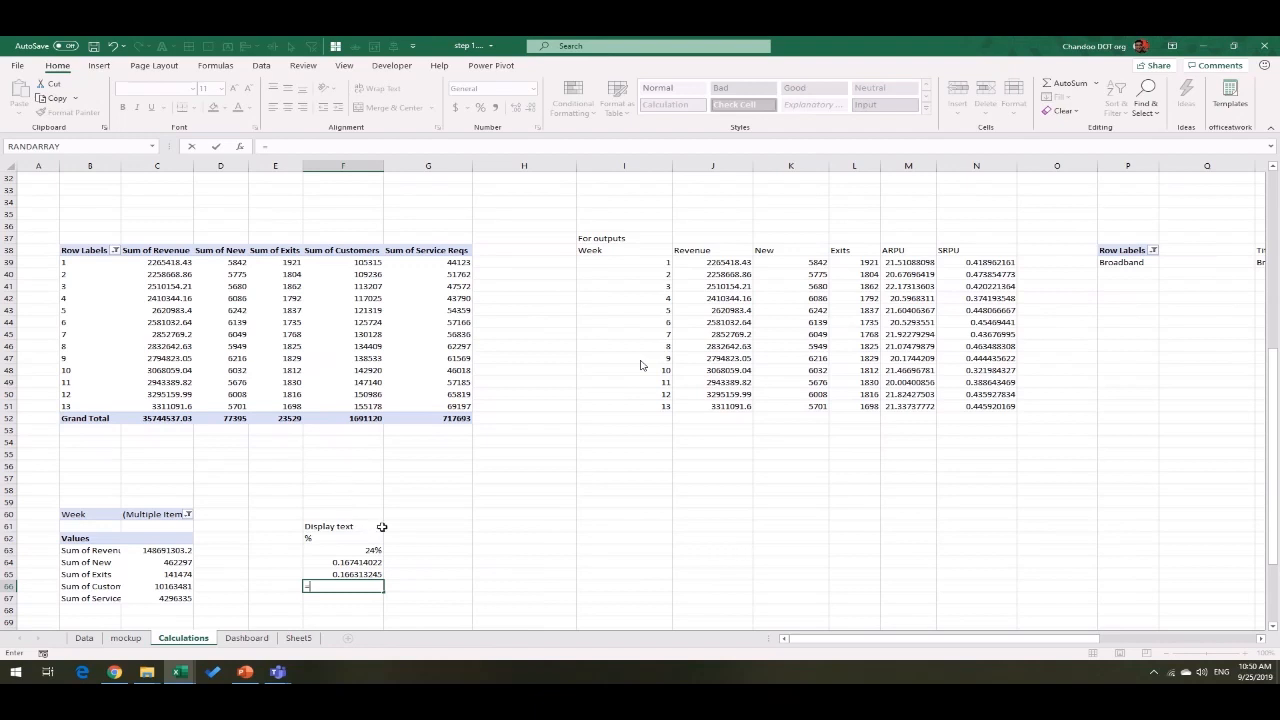
pyautogui.click(343, 406)
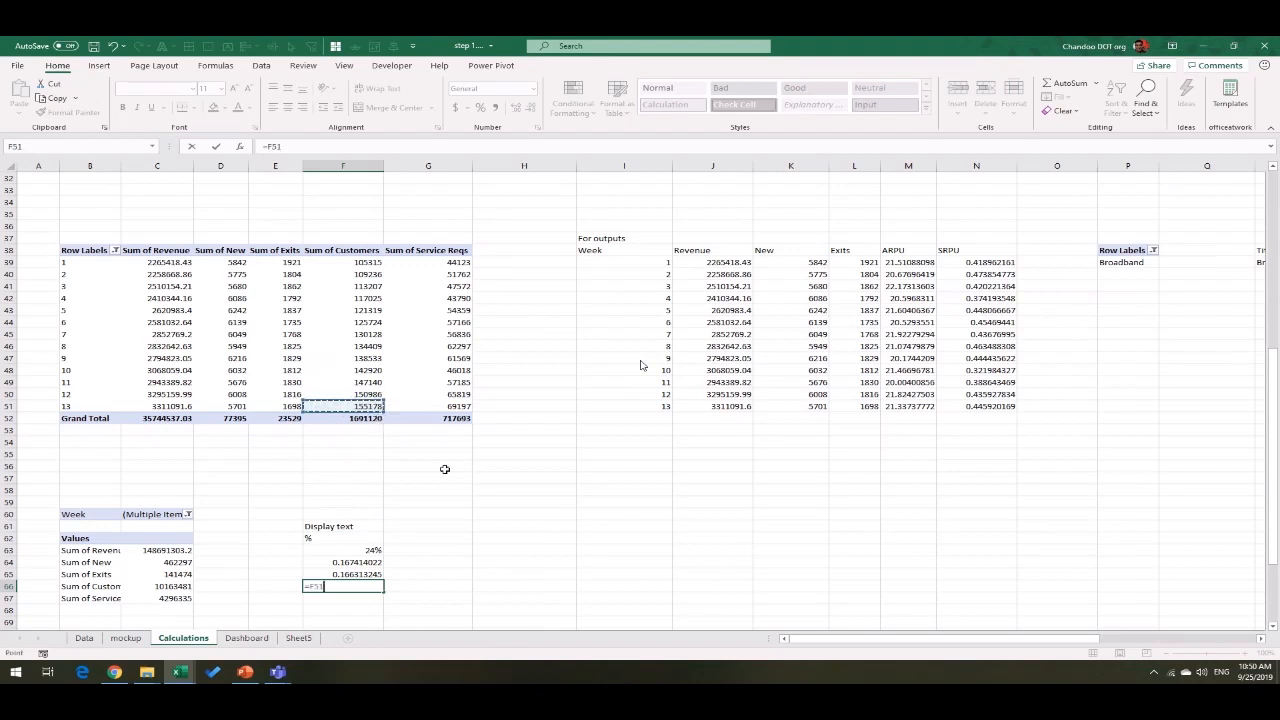
pyautogui.write('/')
pyautogui.scroll(10, 466, 469)
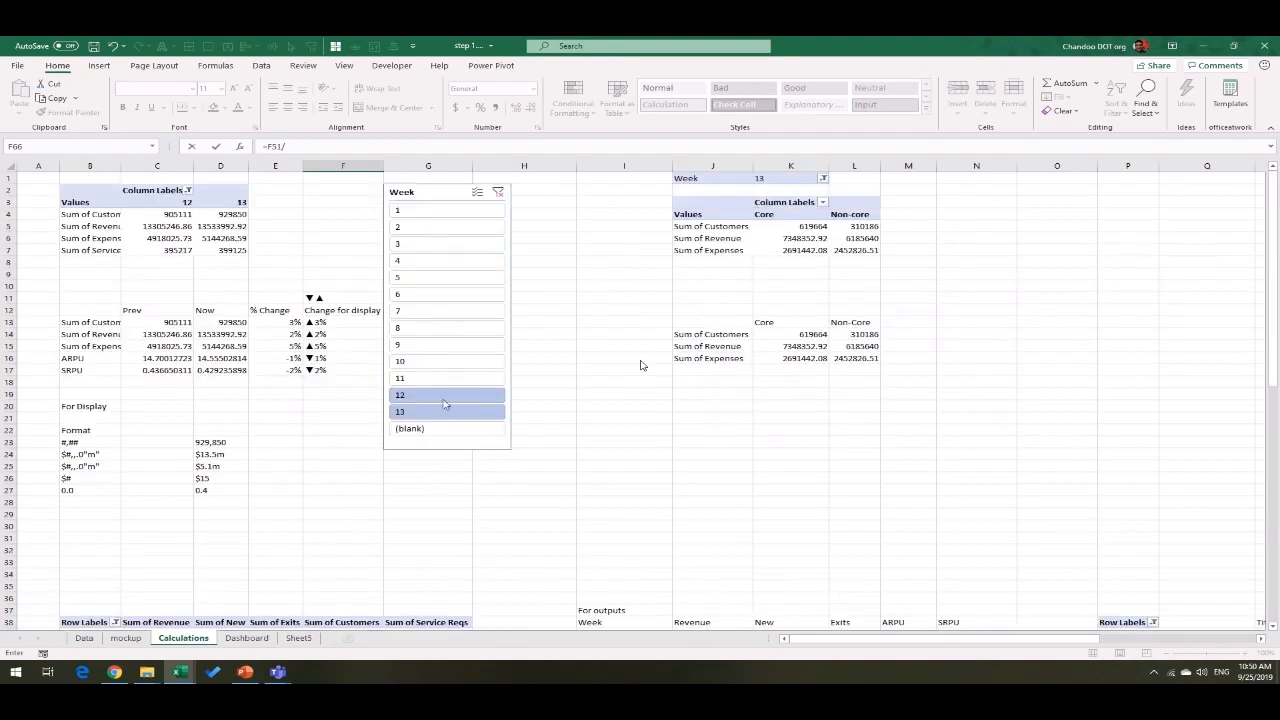
pyautogui.click(240, 216)
pyautogui.press('Return')
# Step: Examine the customer share formula in F66 and the cells it references in the weekly and summary pivots
pyautogui.write('=')
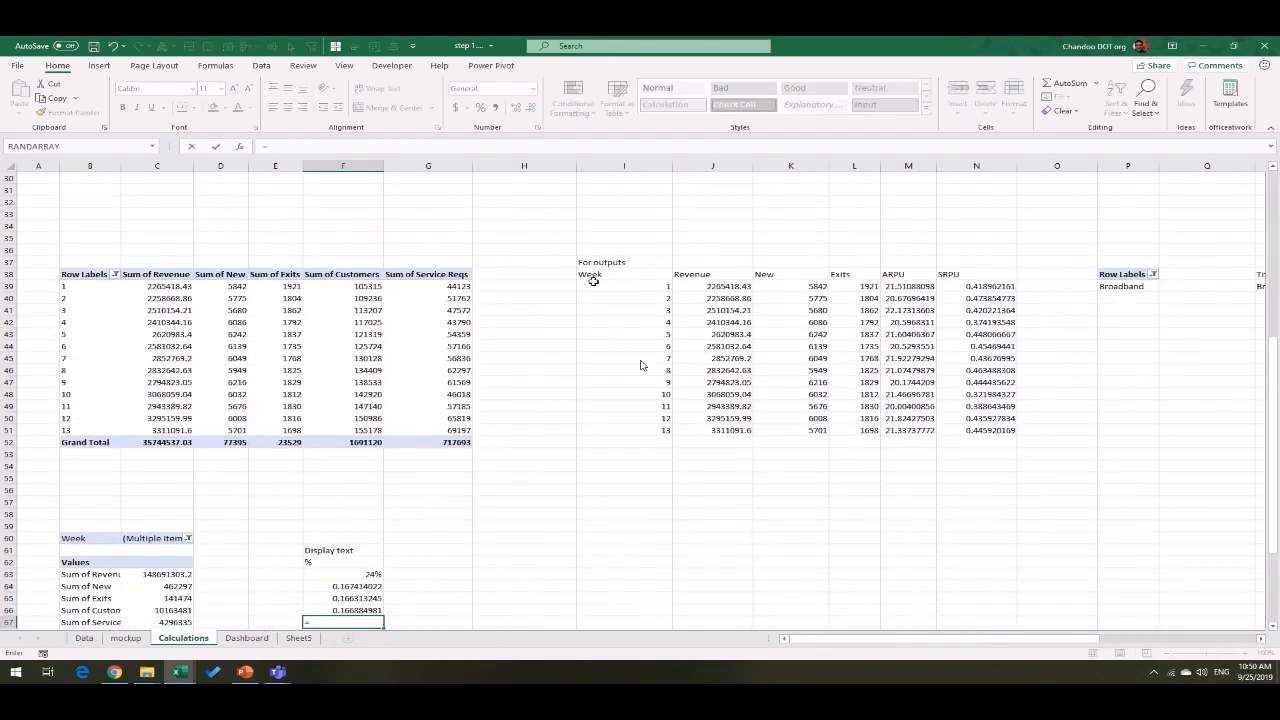
pyautogui.press('Escape')
pyautogui.scroll(-5, 403, 486)
pyautogui.click(352, 429)
pyautogui.press('F2')
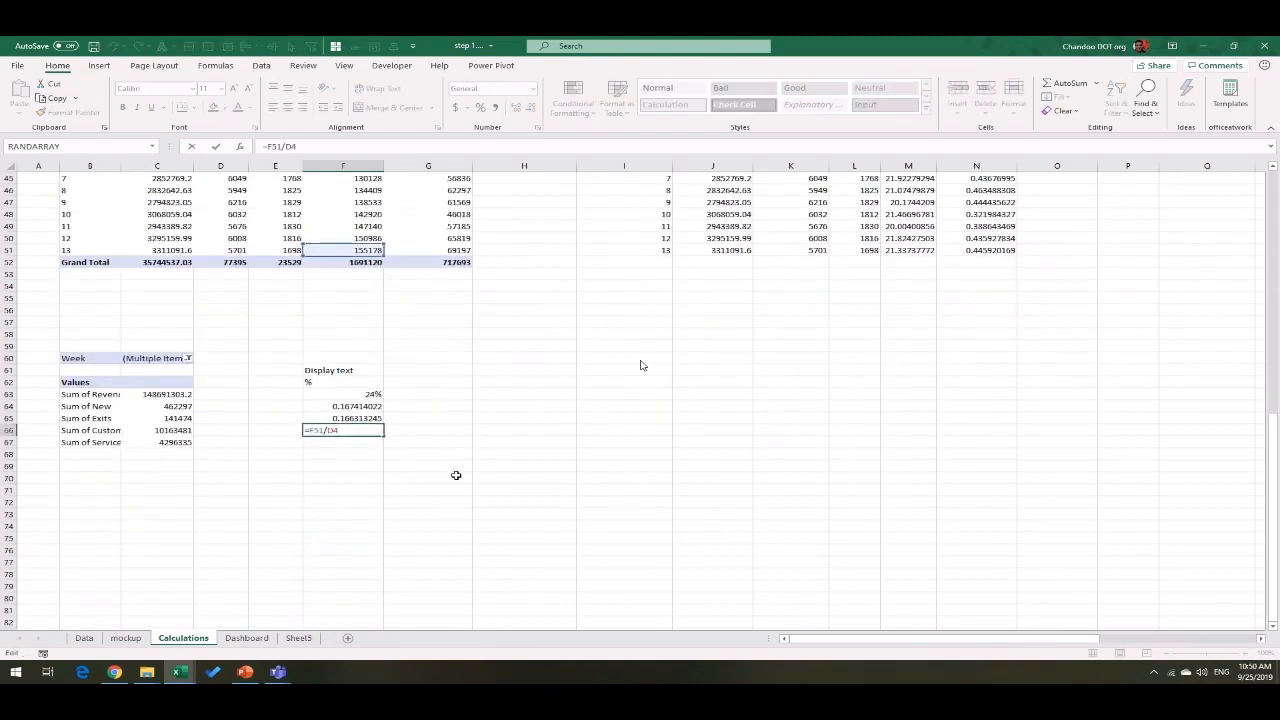
pyautogui.hotkey('ctrl', 'Return')
pyautogui.scroll(10, 455, 493)
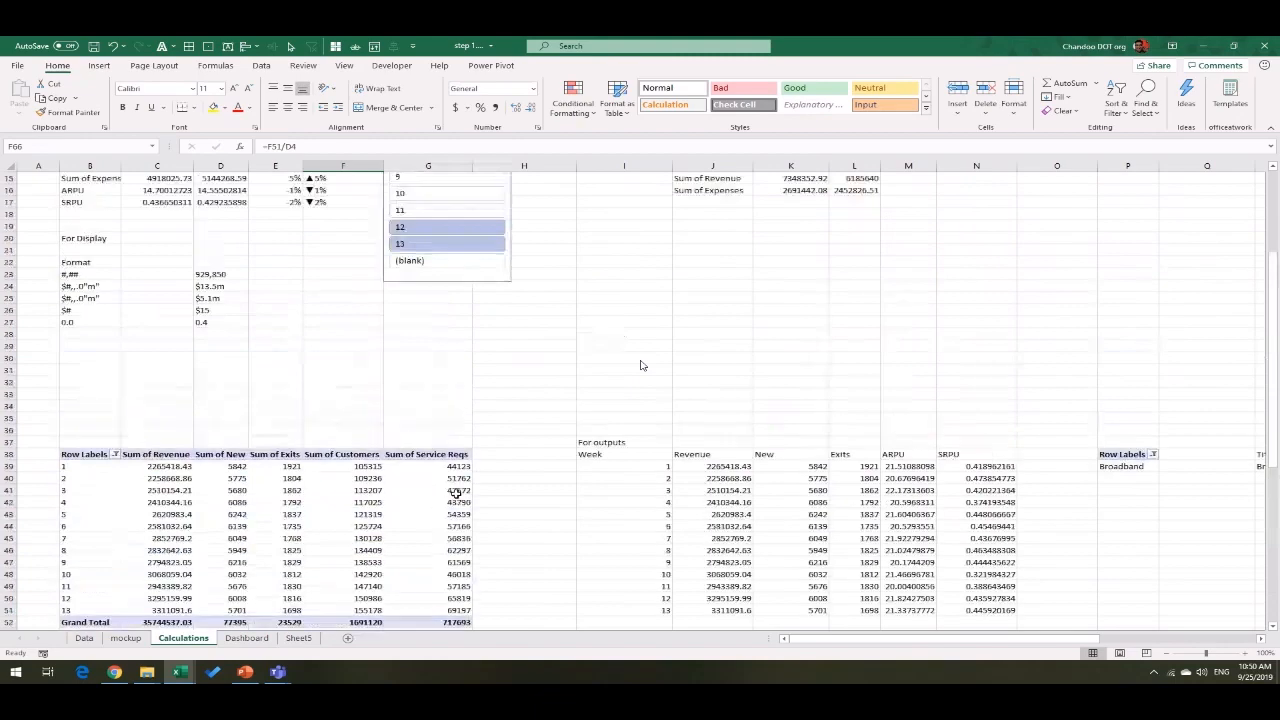
pyautogui.scroll(5, 455, 493)
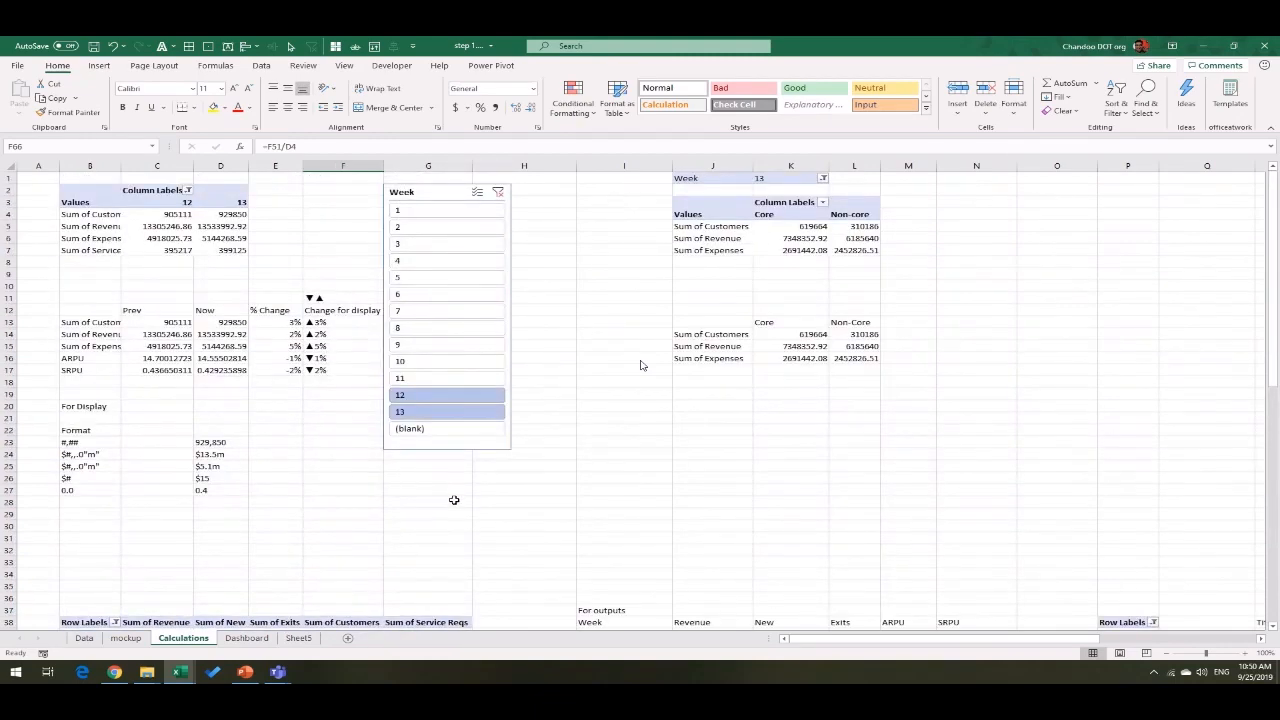
# Step: Examine the summary pivot's week 12 and 13 rows and its field layout on the Calculations sheet
pyautogui.scroll(-8, 453, 499)
pyautogui.scroll(8, 456, 470)
pyautogui.click(108, 227)
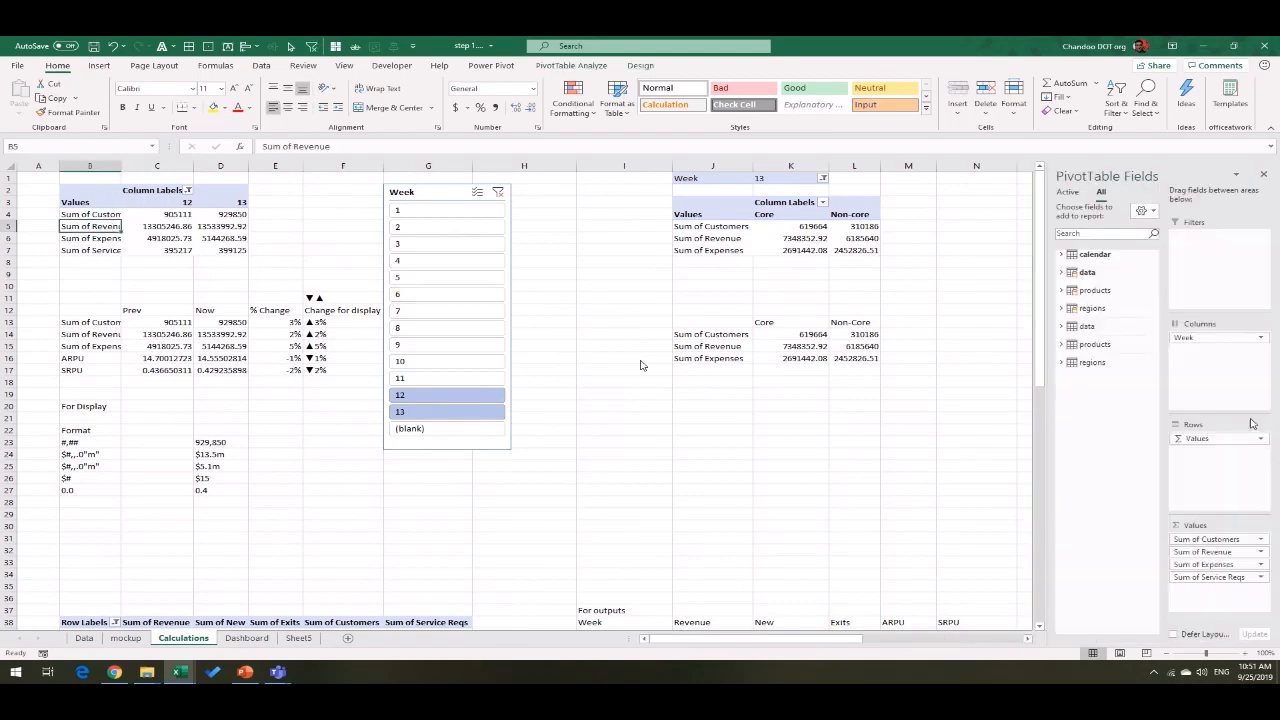
pyautogui.scroll(-15, 350, 415)
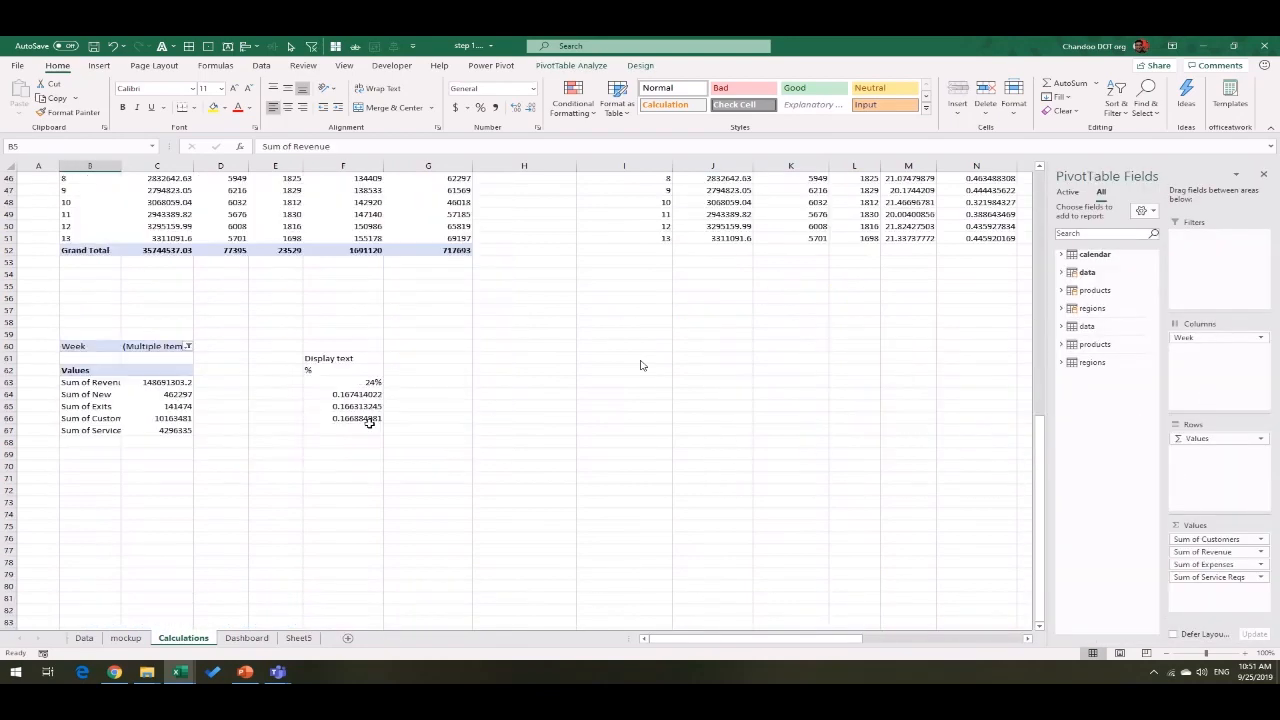
# Step: Calculate the selected products' share of service requests in F67 with =SUM(G39:G51)/C67
pyautogui.click(365, 434)
pyautogui.scroll(8, 363, 410)
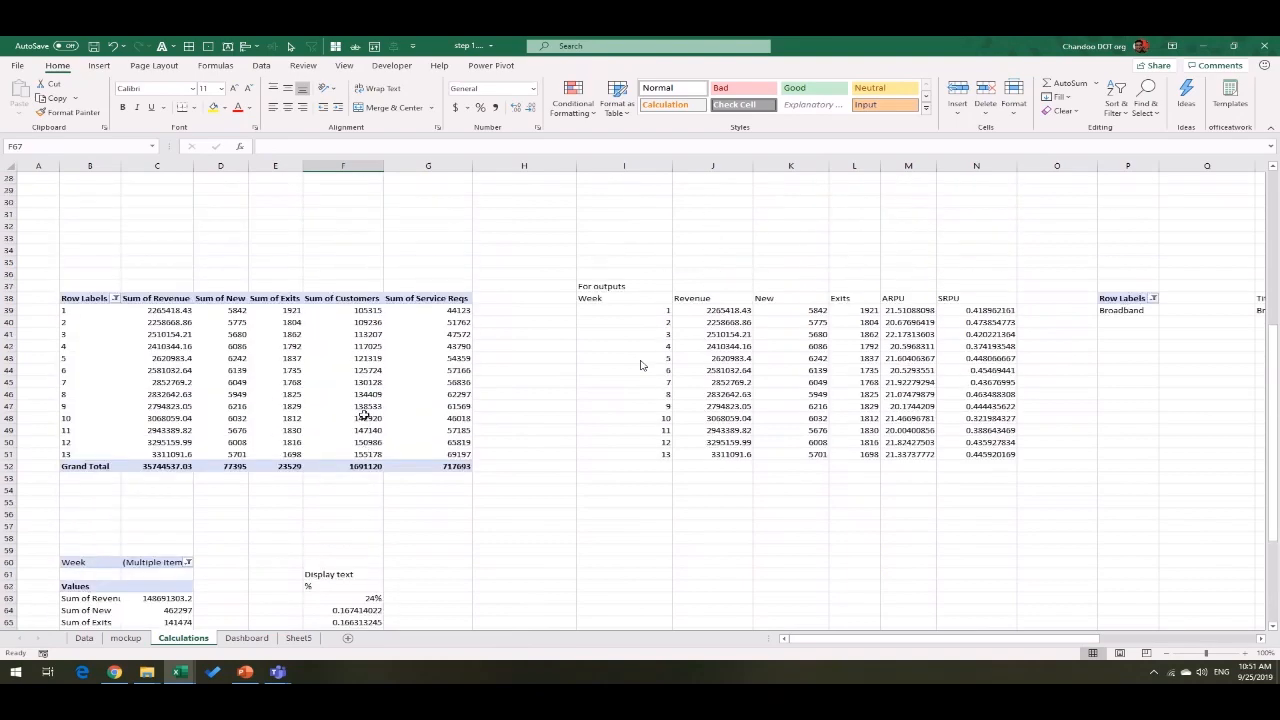
pyautogui.scroll(5, 363, 415)
pyautogui.scroll(-15, 365, 420)
pyautogui.write('=')
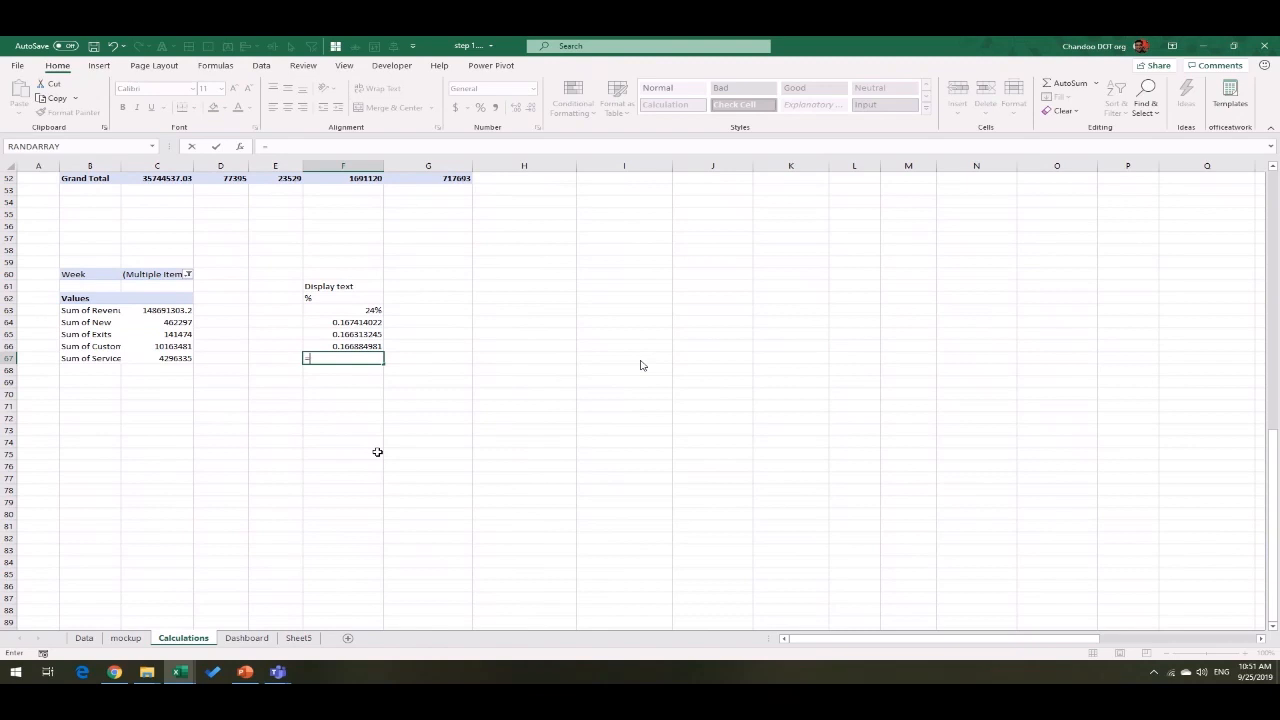
pyautogui.click(155, 357)
pyautogui.write('/')
pyautogui.press('BackSpace')
pyautogui.press('BackSpace')
pyautogui.press('BackSpace')
pyautogui.write('SUM(')
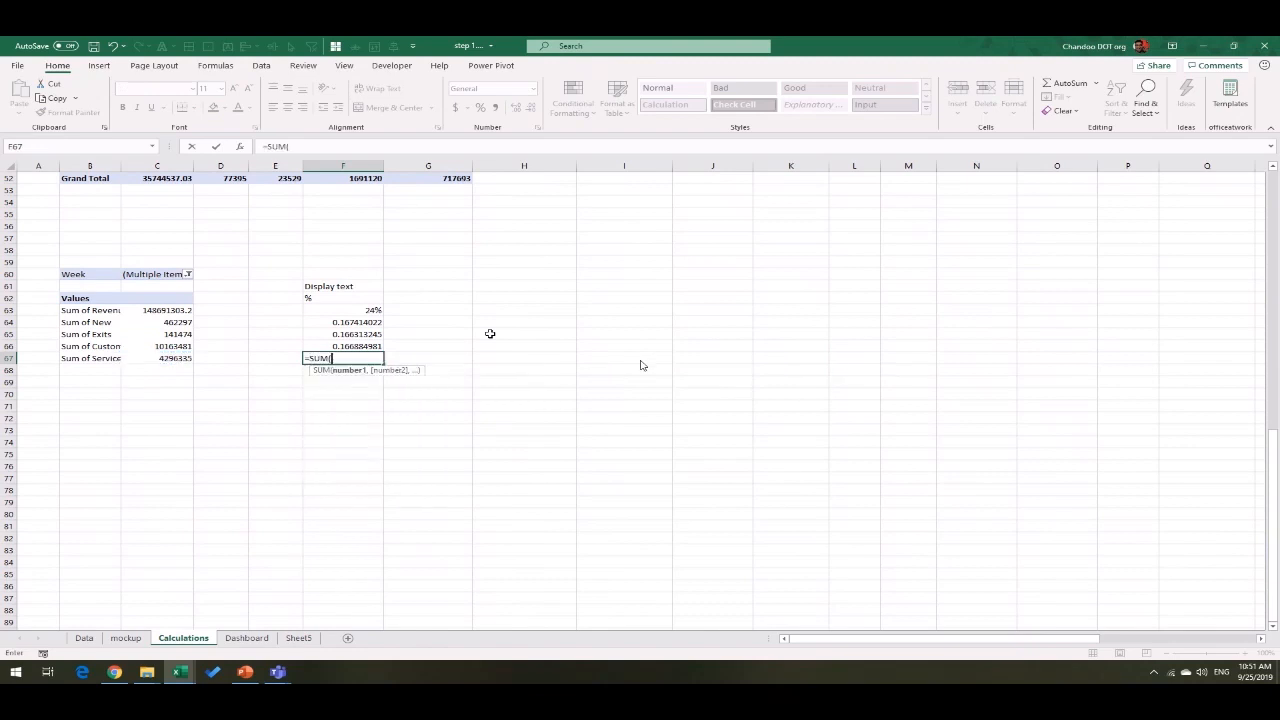
pyautogui.scroll(8, 490, 333)
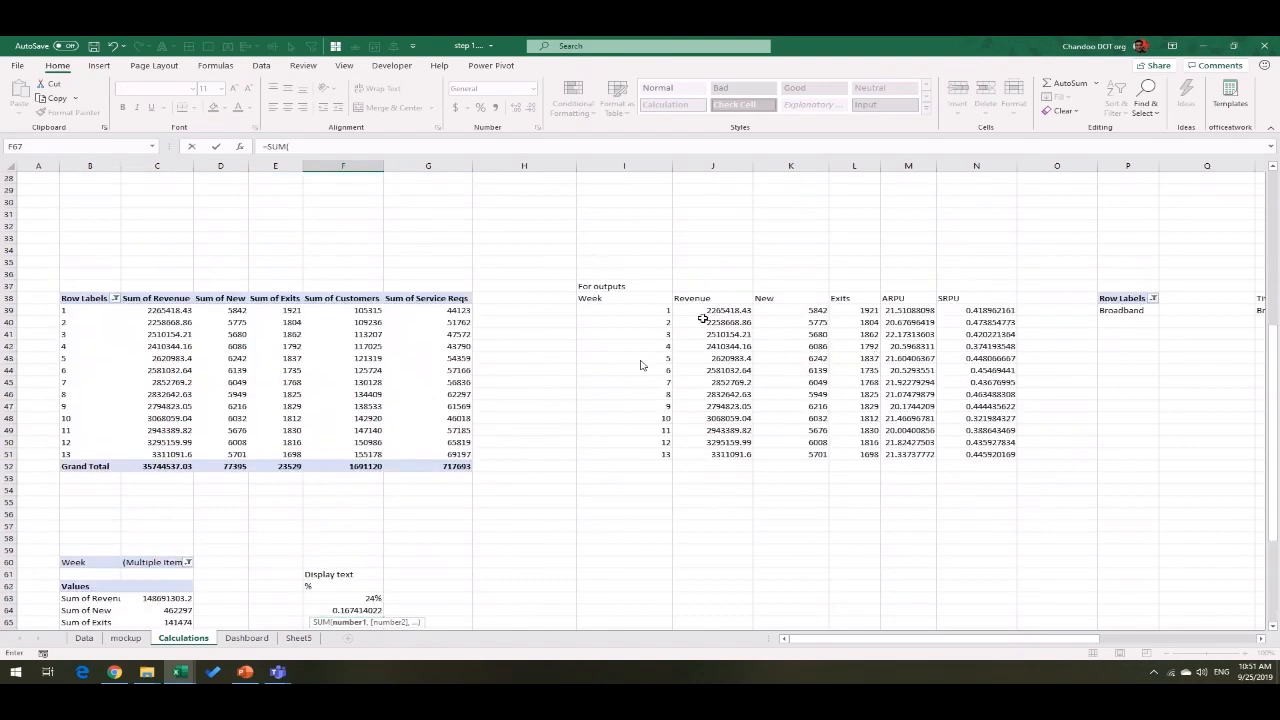
pyautogui.moveTo(430, 455); pyautogui.dragTo(455, 310)
pyautogui.write(')/')
pyautogui.scroll(-6, 498, 362)
pyautogui.click(157, 430)
pyautogui.press('Return')
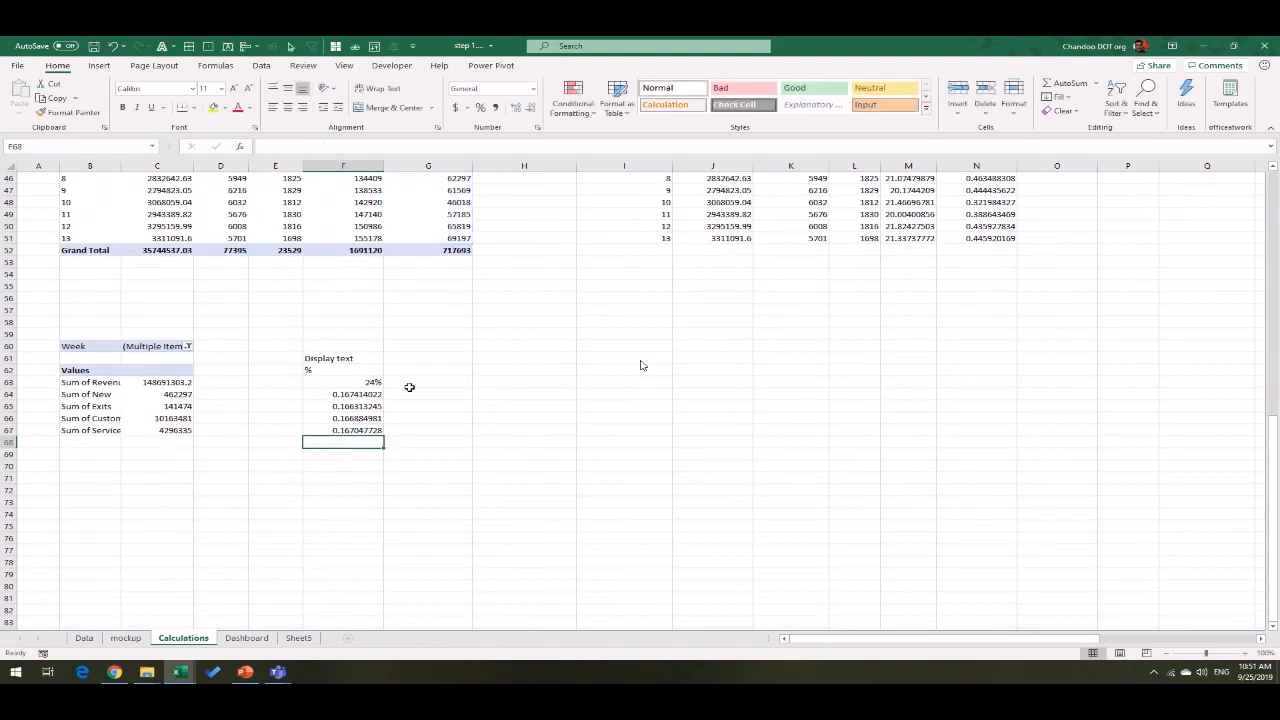
# Step: Enter the header Label in G62, beside the % column
pyautogui.moveTo(350, 380); pyautogui.dragTo(355, 430)
pyautogui.click(410, 384)
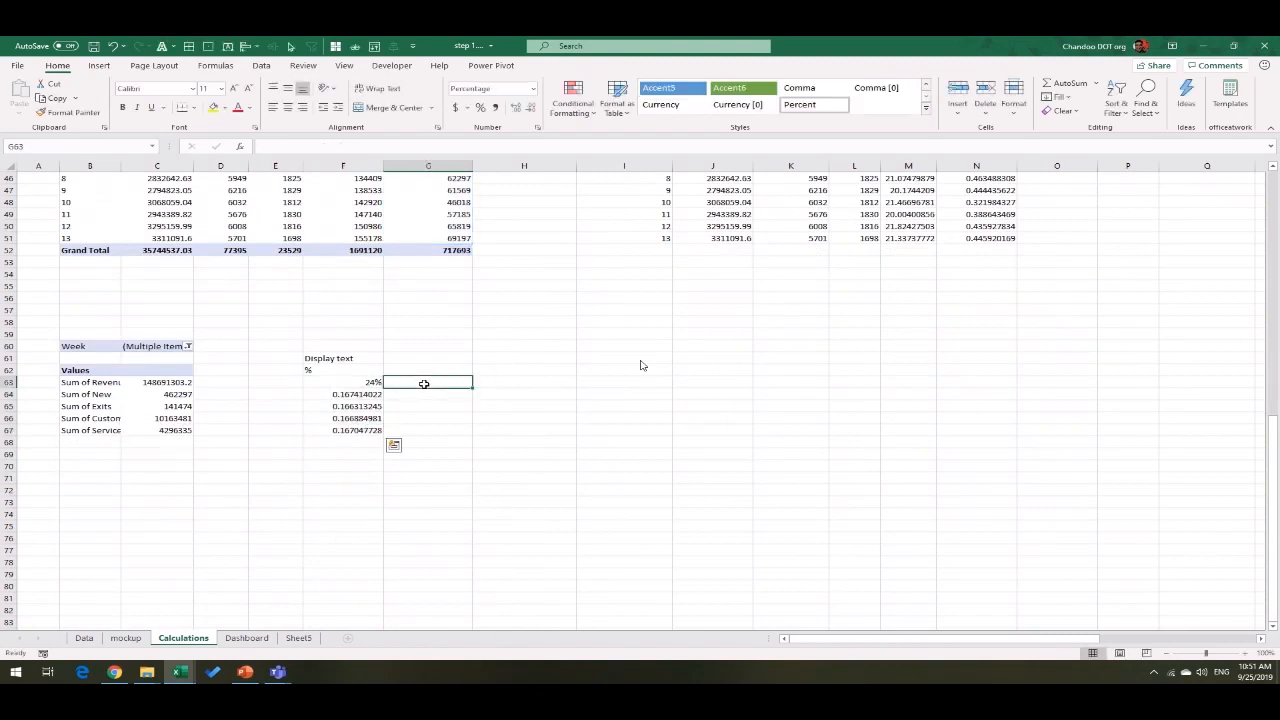
pyautogui.click(450, 367)
pyautogui.click(446, 358)
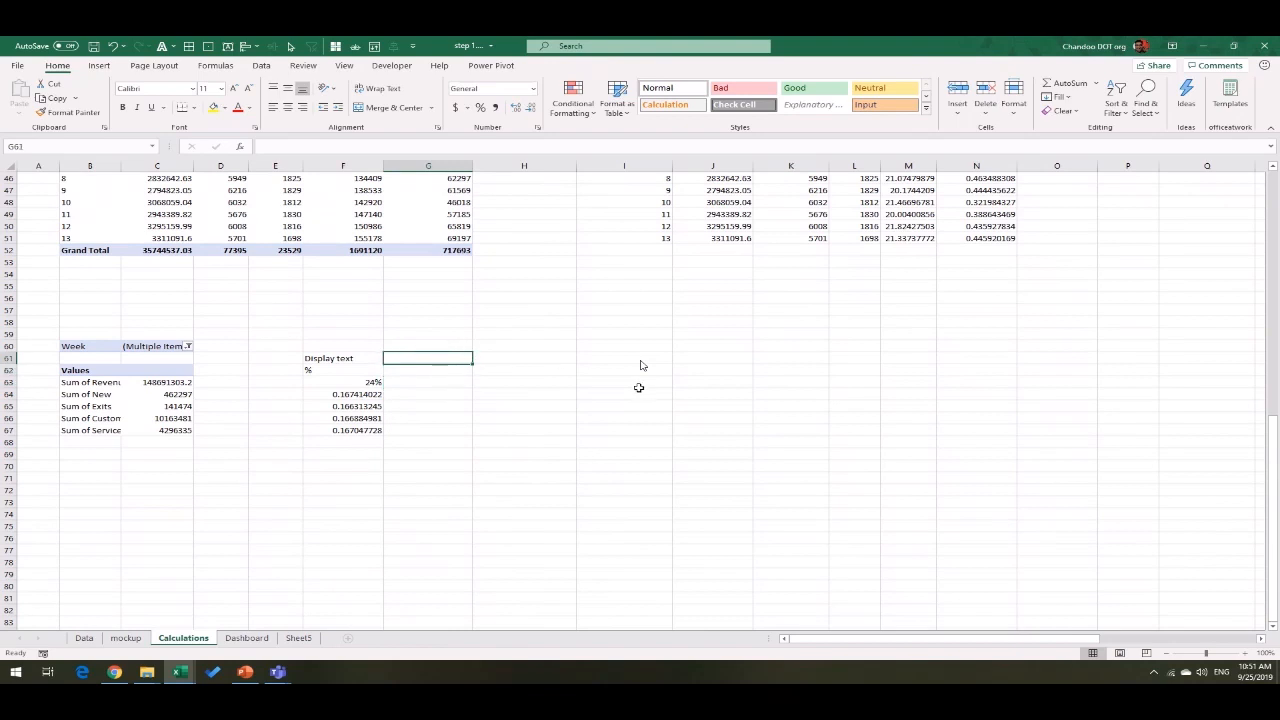
pyautogui.press('Down')
pyautogui.write('Label')
pyautogui.press('BackSpace')
pyautogui.write('el')
pyautogui.press('Return')
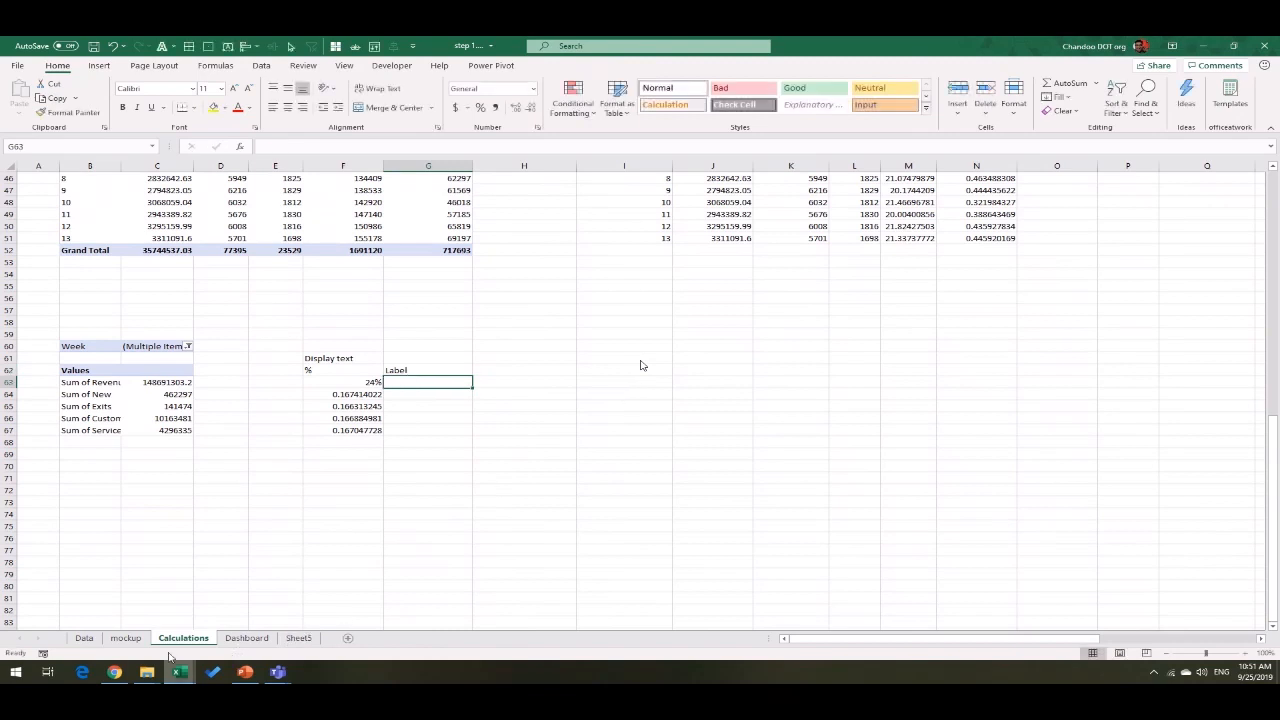
# Step: Check the Product Focus wording in the final dashboard workbook and enter the label Revenue in G63 of the step 1 workbook
pyautogui.click(358, 384)
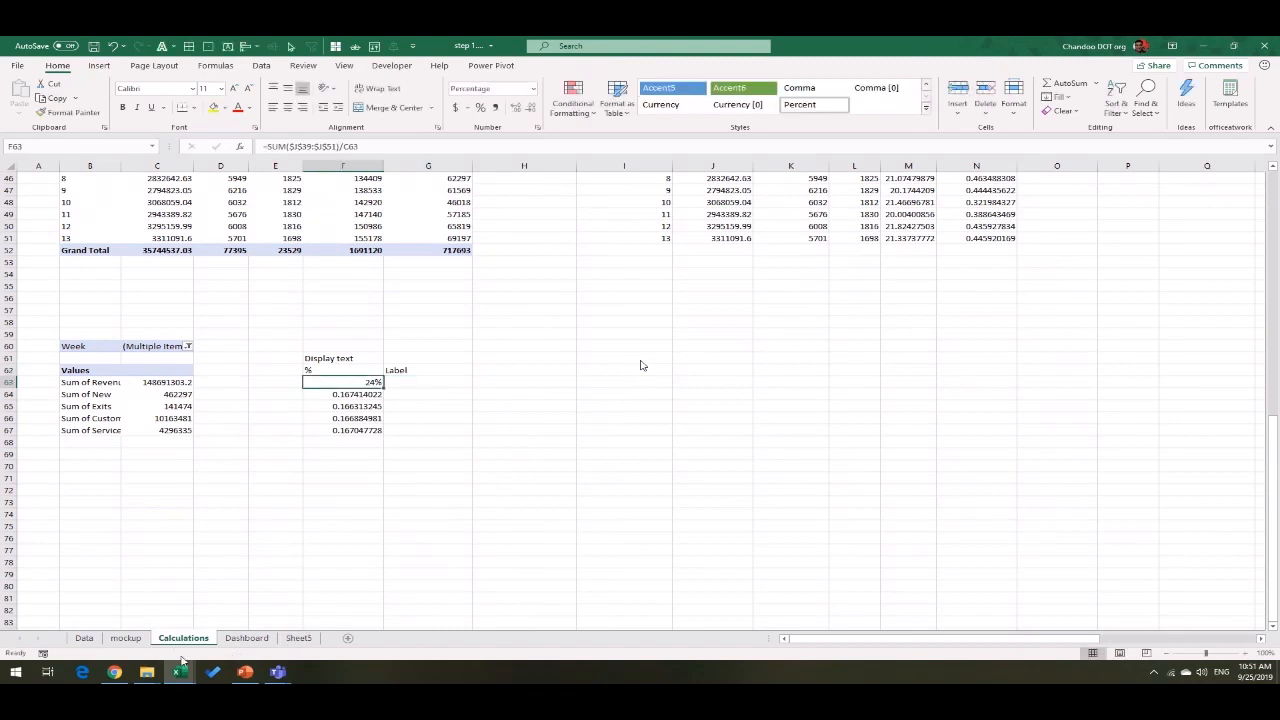
pyautogui.moveTo(180, 668)
pyautogui.click(105, 605)
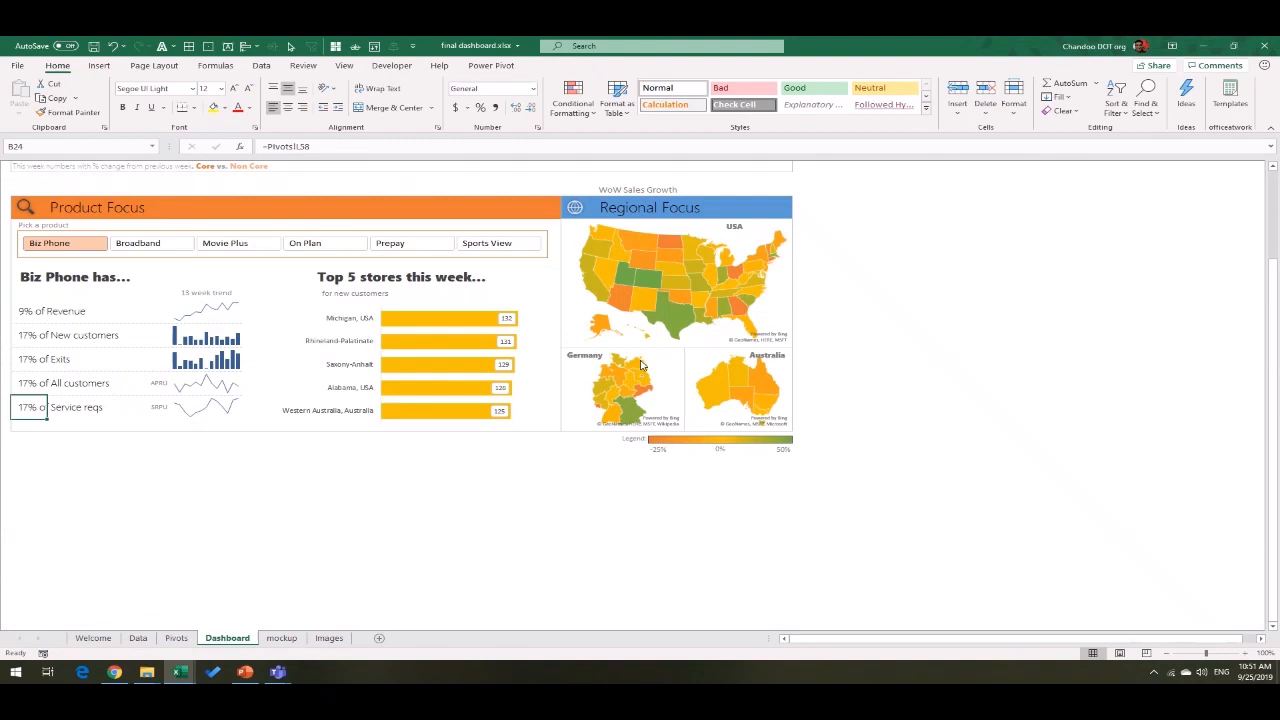
pyautogui.moveTo(180, 668)
pyautogui.click(255, 605)
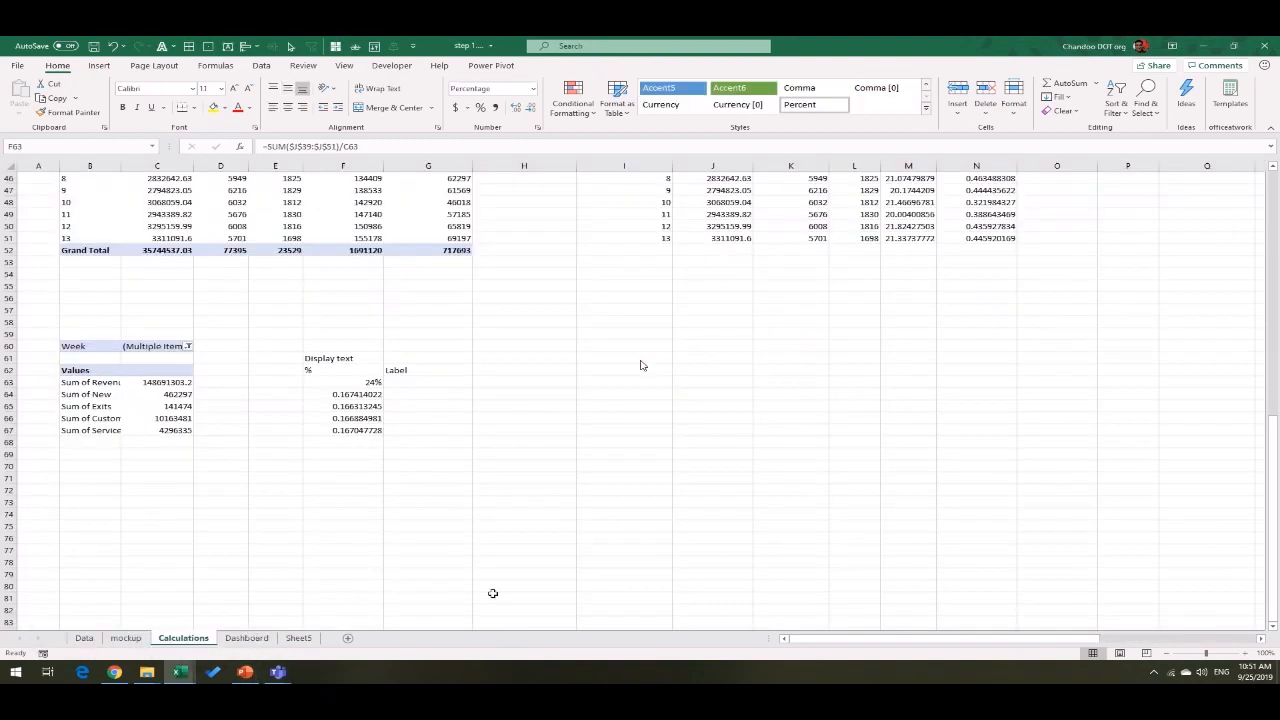
pyautogui.press('Right')
pyautogui.write('o')
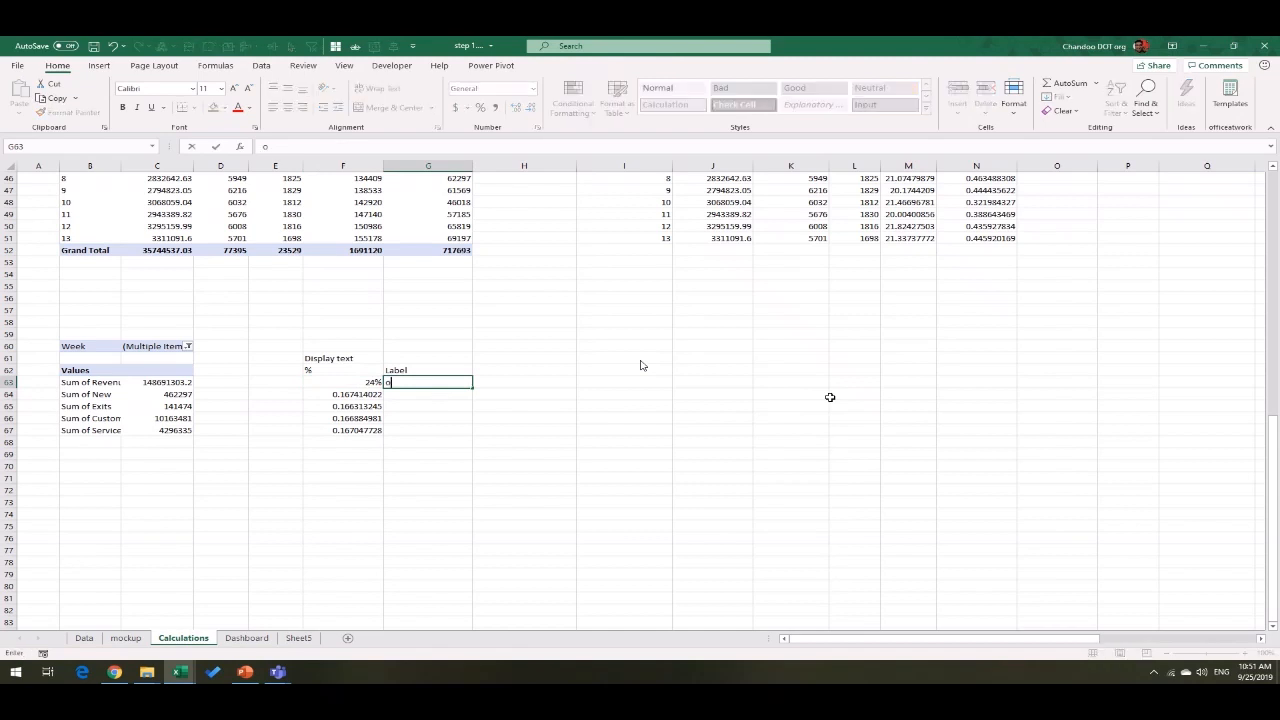
pyautogui.write('evenue')
pyautogui.press('Return')
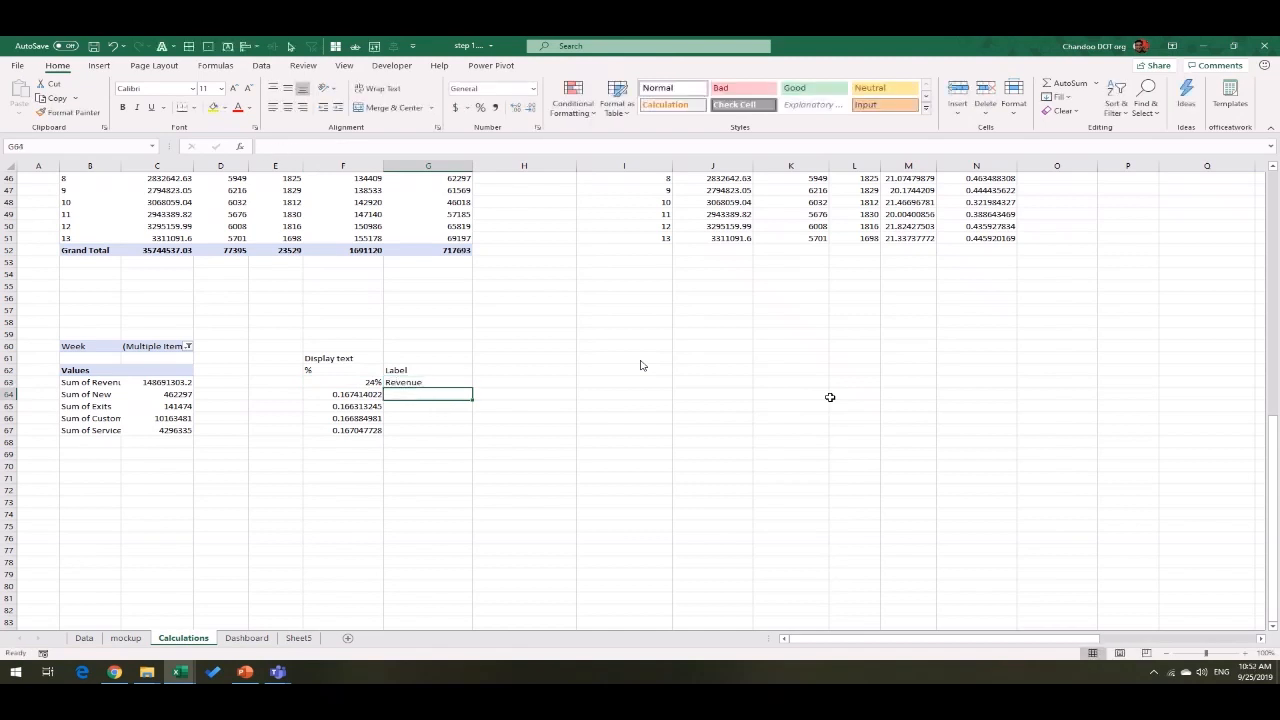
# Step: Enter the labels New customers, Exits, All customers and Service Reqs in G64:G67
pyautogui.write('New customers')
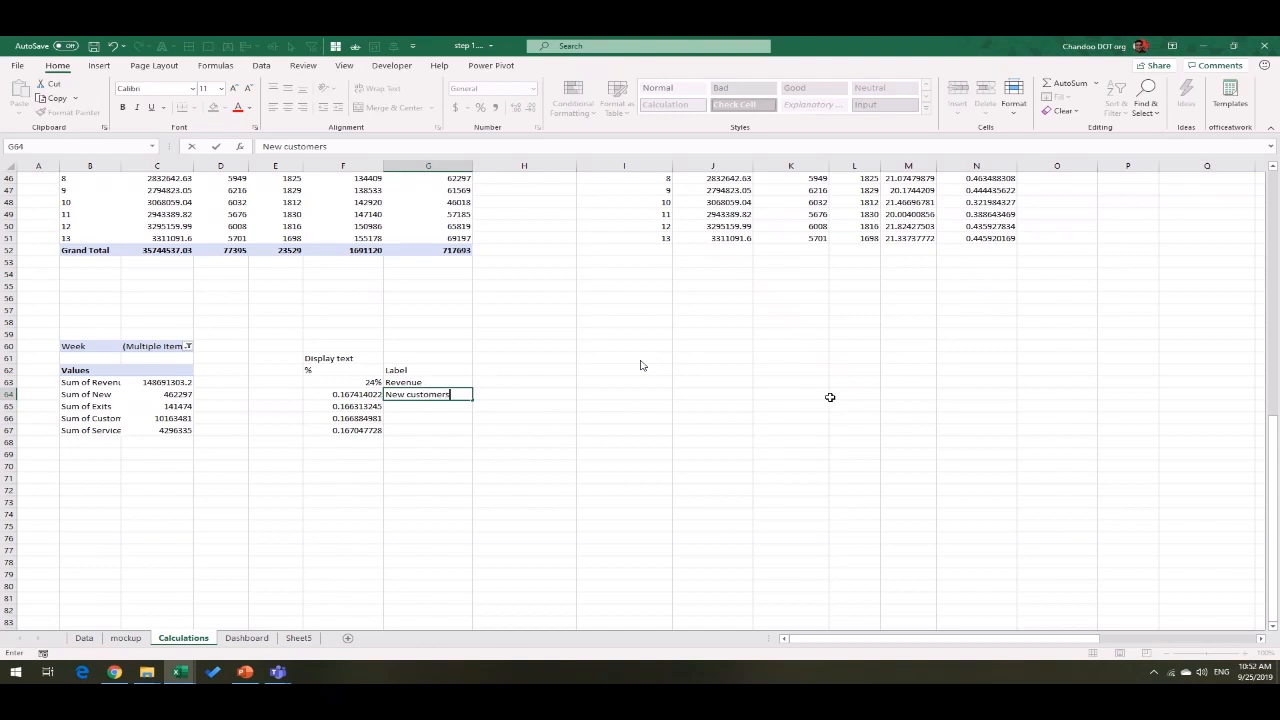
pyautogui.press('Return')
pyautogui.write('Exits')
pyautogui.press('Return')
pyautogui.write('All customers')
pyautogui.press('Return')
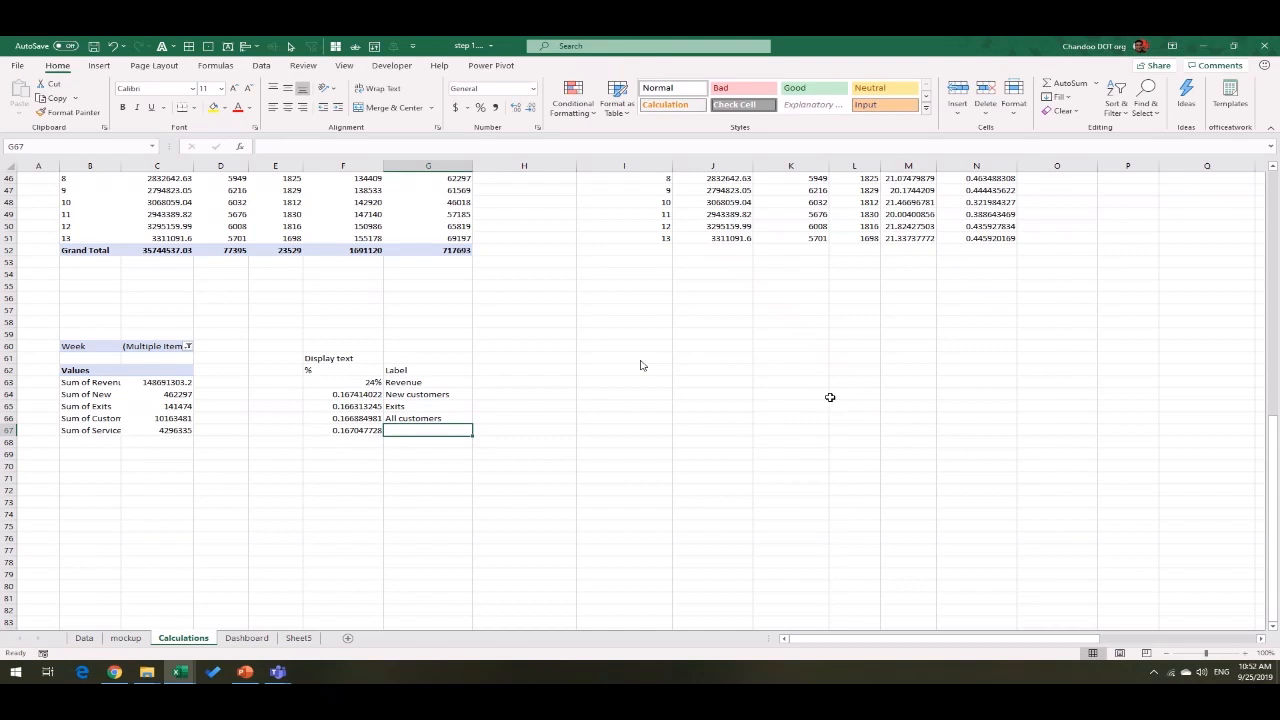
pyautogui.write('Service R')
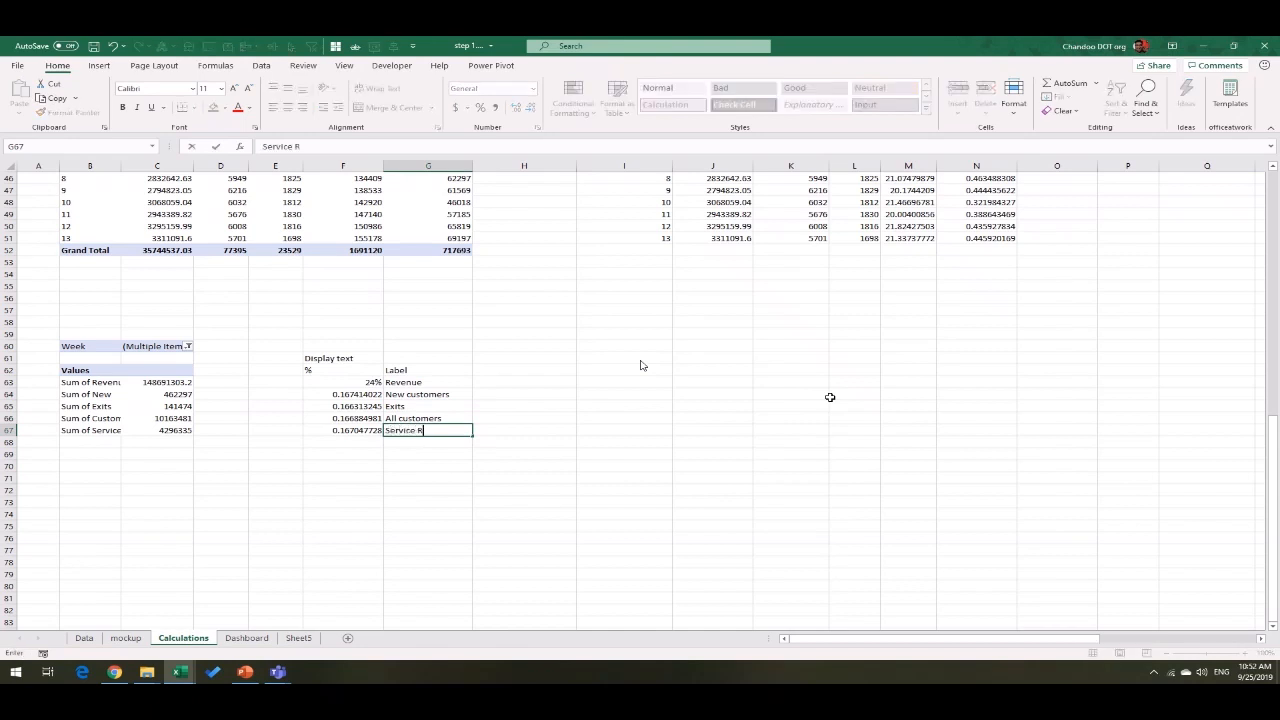
pyautogui.write('eqs')
pyautogui.press('Return')
# Step: Enter the header Display text in H62, beside the Label column
pyautogui.press('Up')
pyautogui.press('Up')
pyautogui.press('Up')
pyautogui.press('Up')
pyautogui.press('Up')
pyautogui.press('Up')
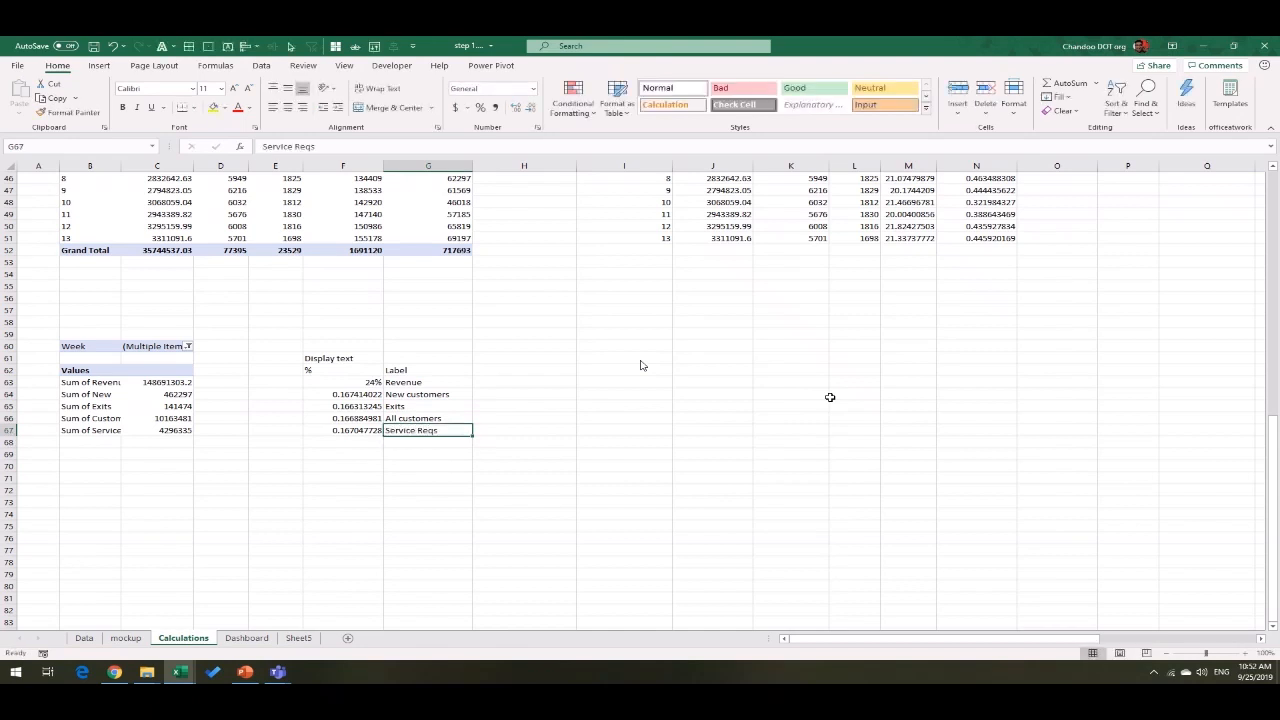
pyautogui.press('Right')
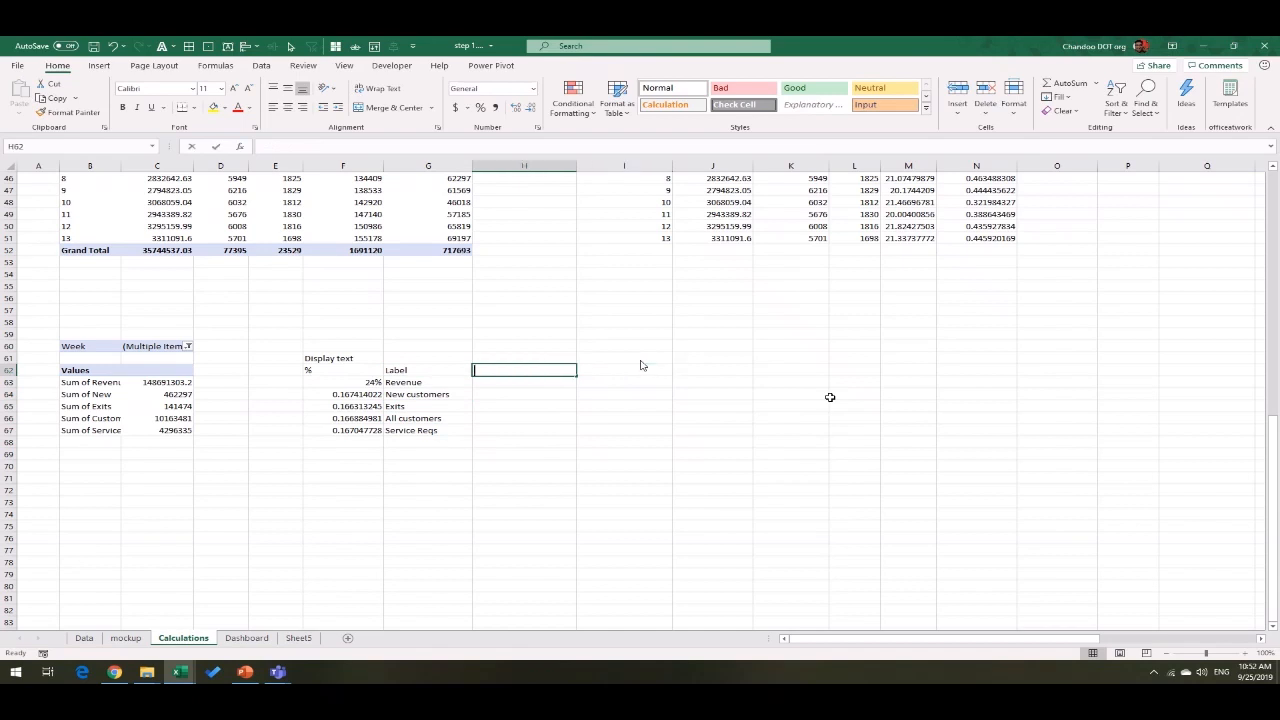
pyautogui.write('Display text')
pyautogui.press('Return')
# Step: Build the display text in H63 with =TEXT(F63,"0%")&" of "&G63 and fill it down to H67
pyautogui.write('=tex')
pyautogui.press('Tab')
pyautogui.press('Left')
pyautogui.press('Left')
pyautogui.press('Left')
pyautogui.press('Right')
pyautogui.write(',')
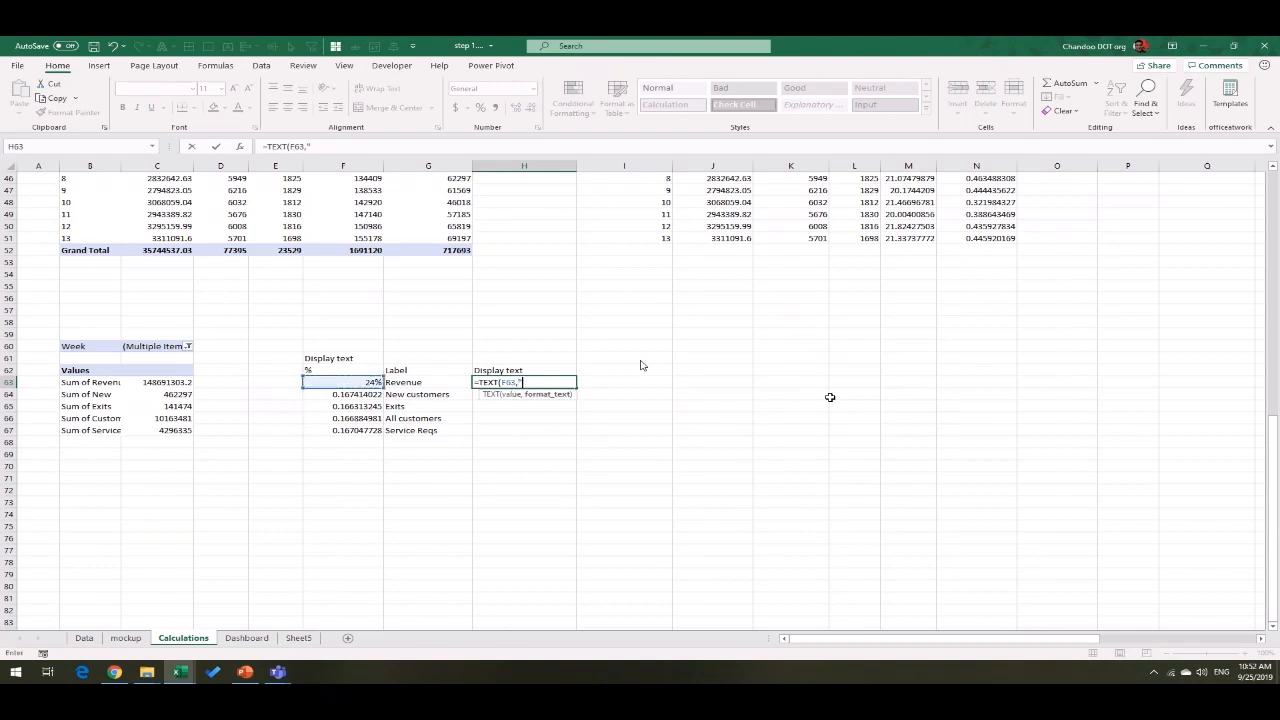
pyautogui.write('"0%")&" of "')
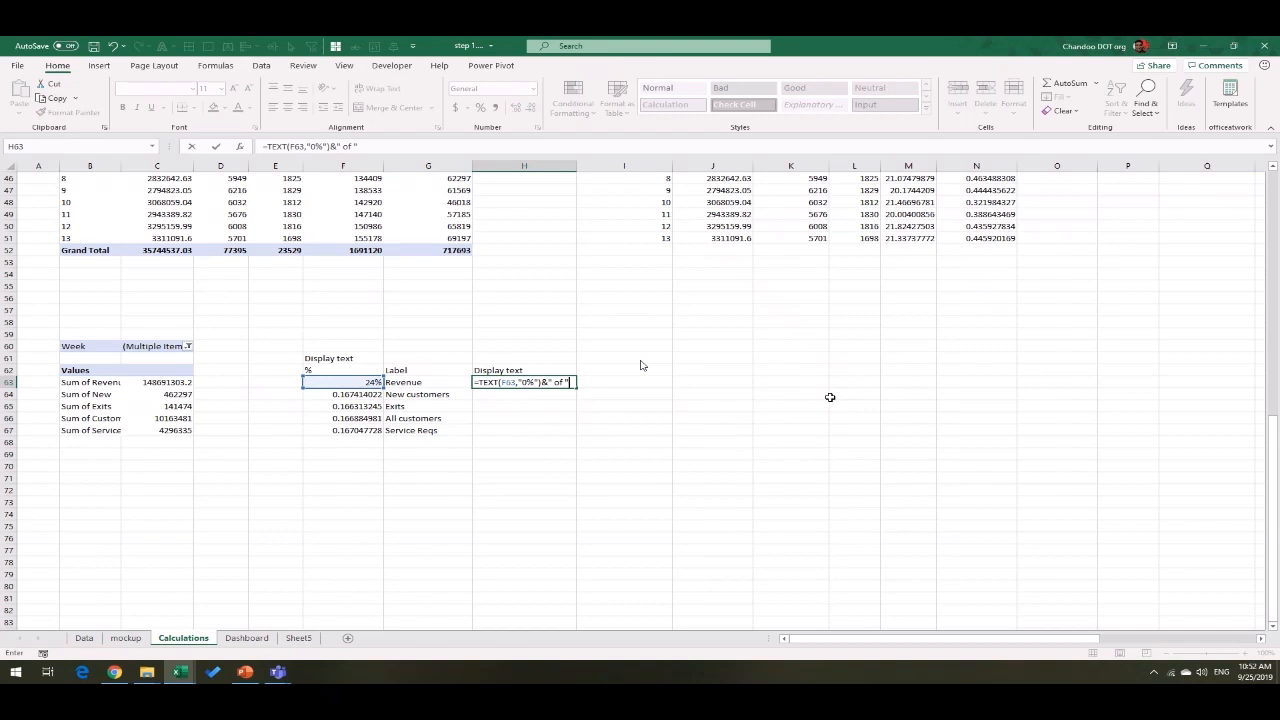
pyautogui.write('&')
pyautogui.press('Left')
pyautogui.press('Return')
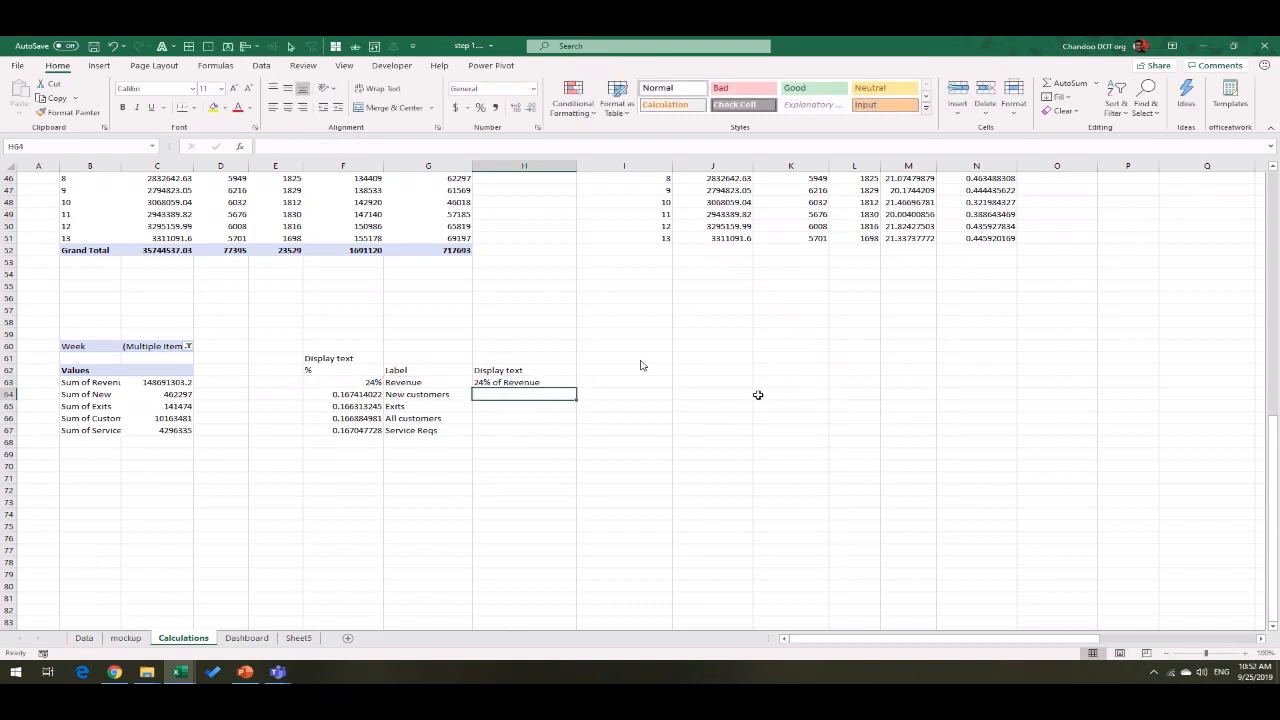
pyautogui.click(554, 382)
pyautogui.moveTo(576, 388); pyautogui.dragTo(556, 438)
# Step: Copy the display texts in H63:H67 and paste them as links into B17:B21 of the Dashboard sheet, beside the sparklines
pyautogui.hotkey('ctrl', 'c')
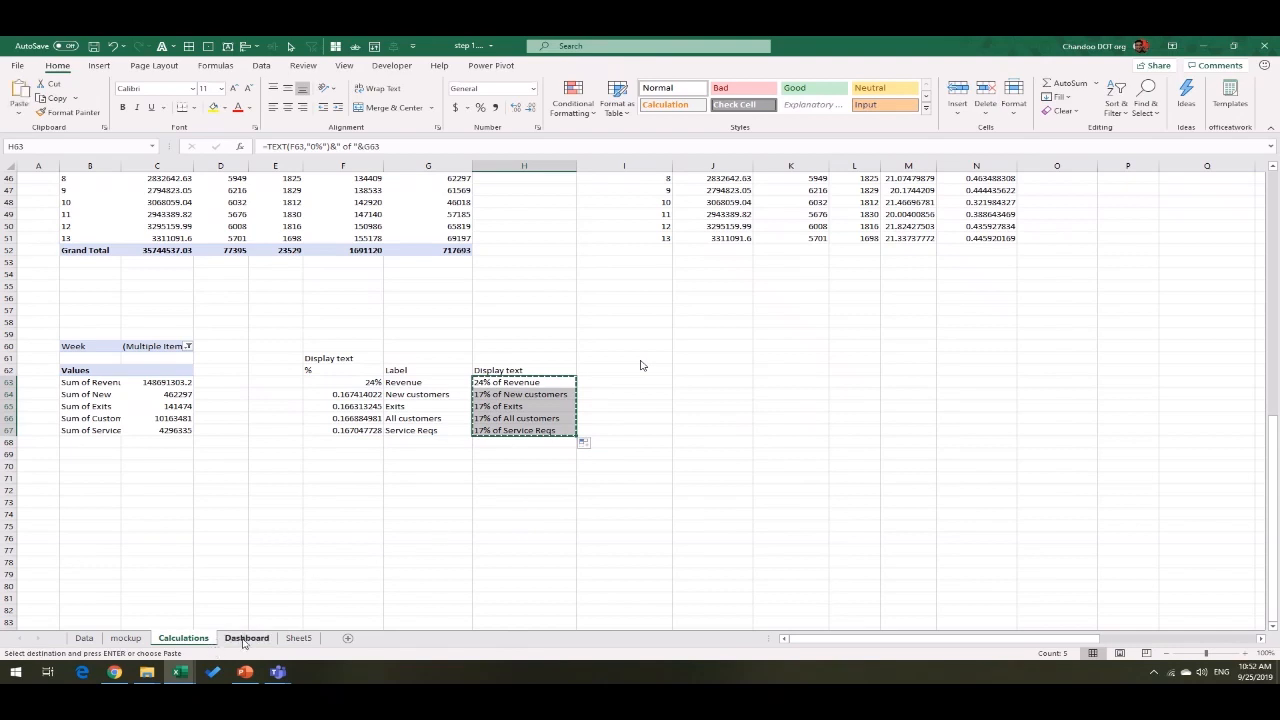
pyautogui.click(246, 637)
pyautogui.rightClick(86, 410)
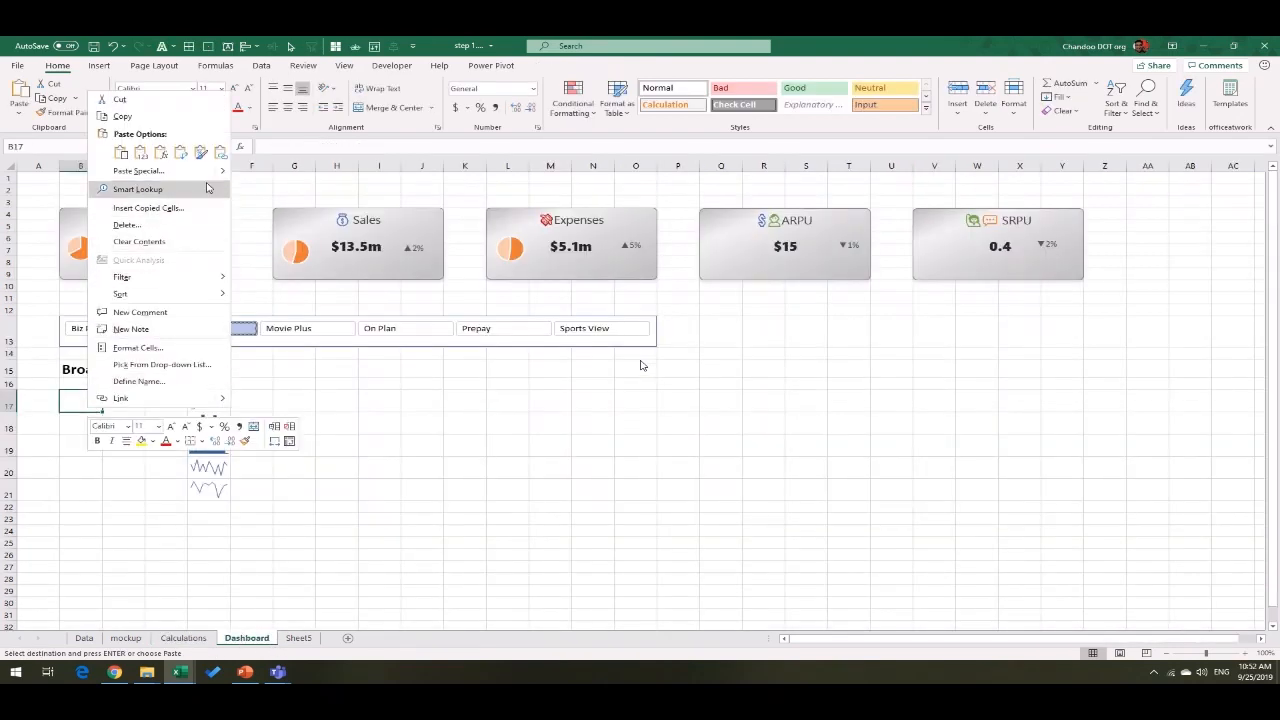
pyautogui.click(221, 152)
pyautogui.click(382, 430)
pyautogui.moveTo(86, 405); pyautogui.dragTo(86, 495)
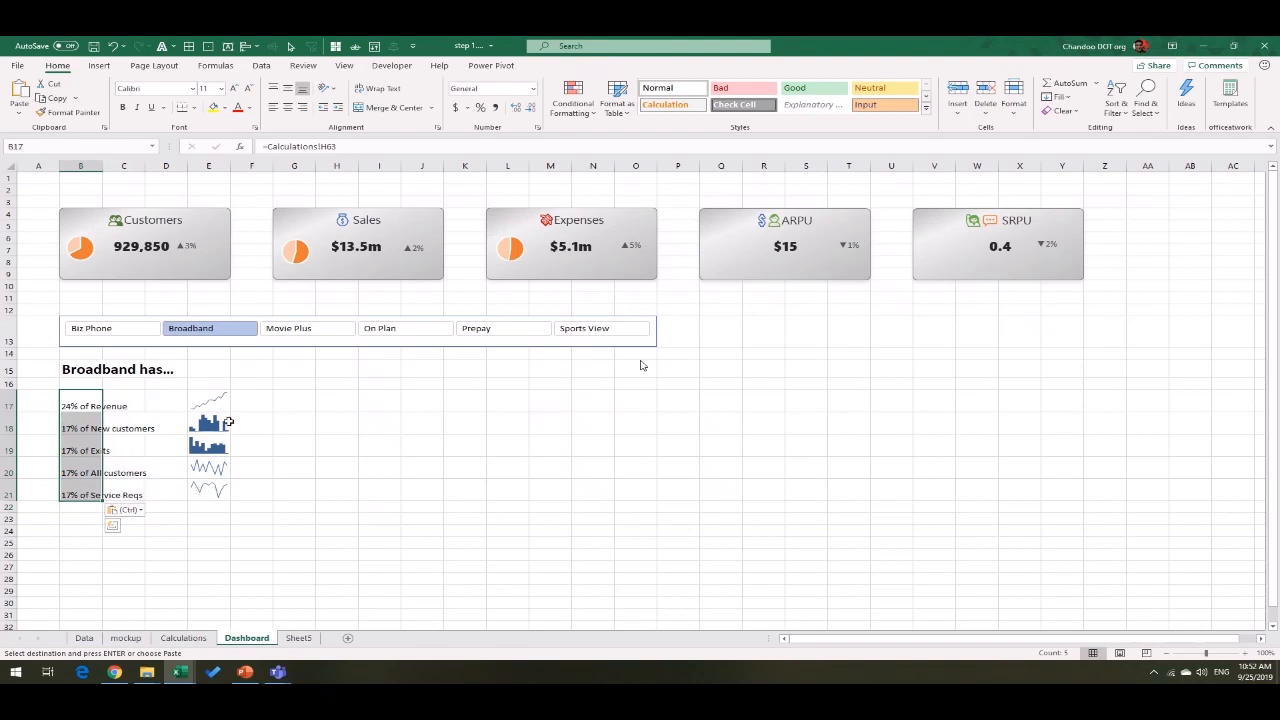
pyautogui.click(339, 405)
pyautogui.click(308, 370)
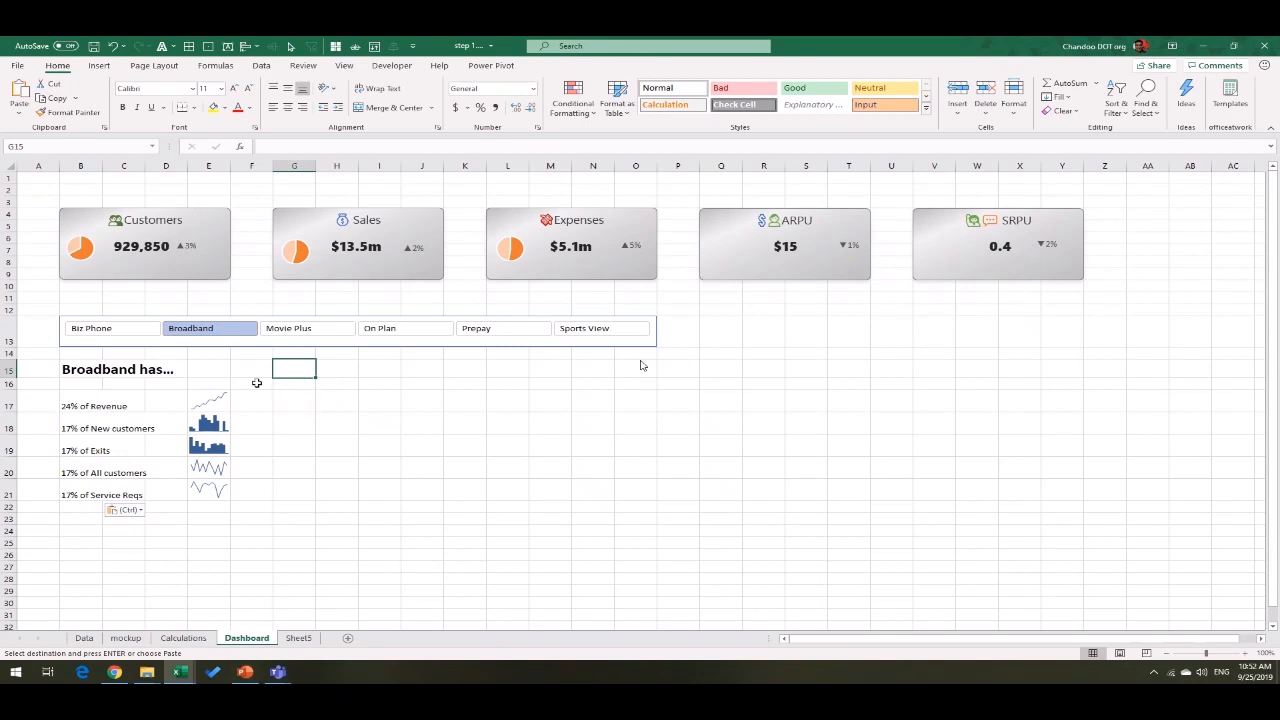
# Step: Narrow column A and make row 1 taller on the Dashboard sheet
pyautogui.click(179, 674)
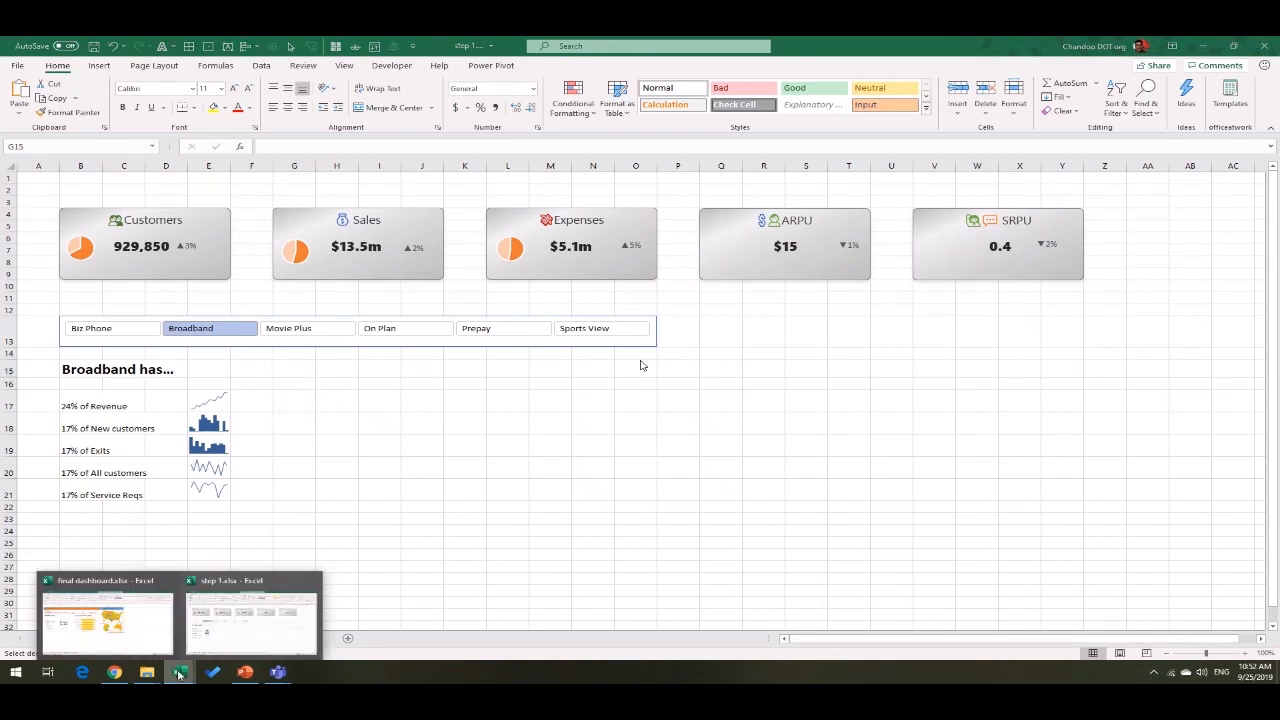
pyautogui.click(474, 467)
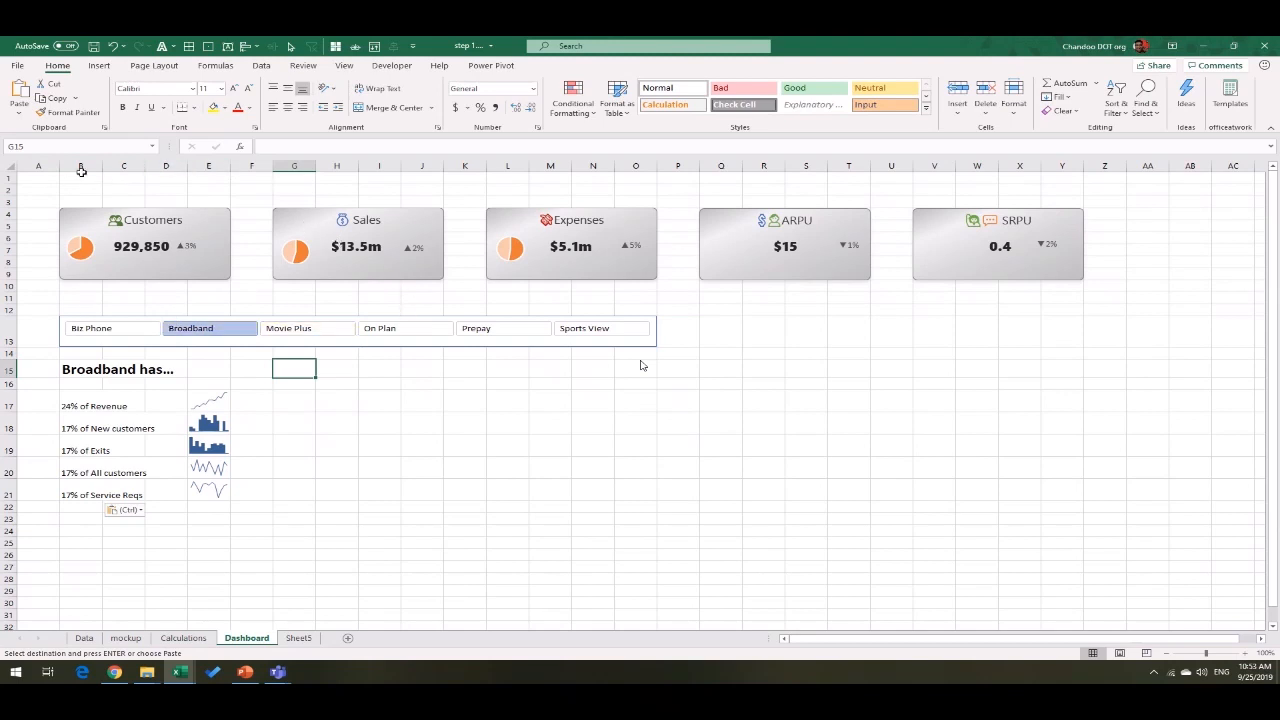
pyautogui.moveTo(61, 169); pyautogui.dragTo(11, 205)
# Step: Fill all of row 1 with the light gray theme color
pyautogui.click(9, 190)
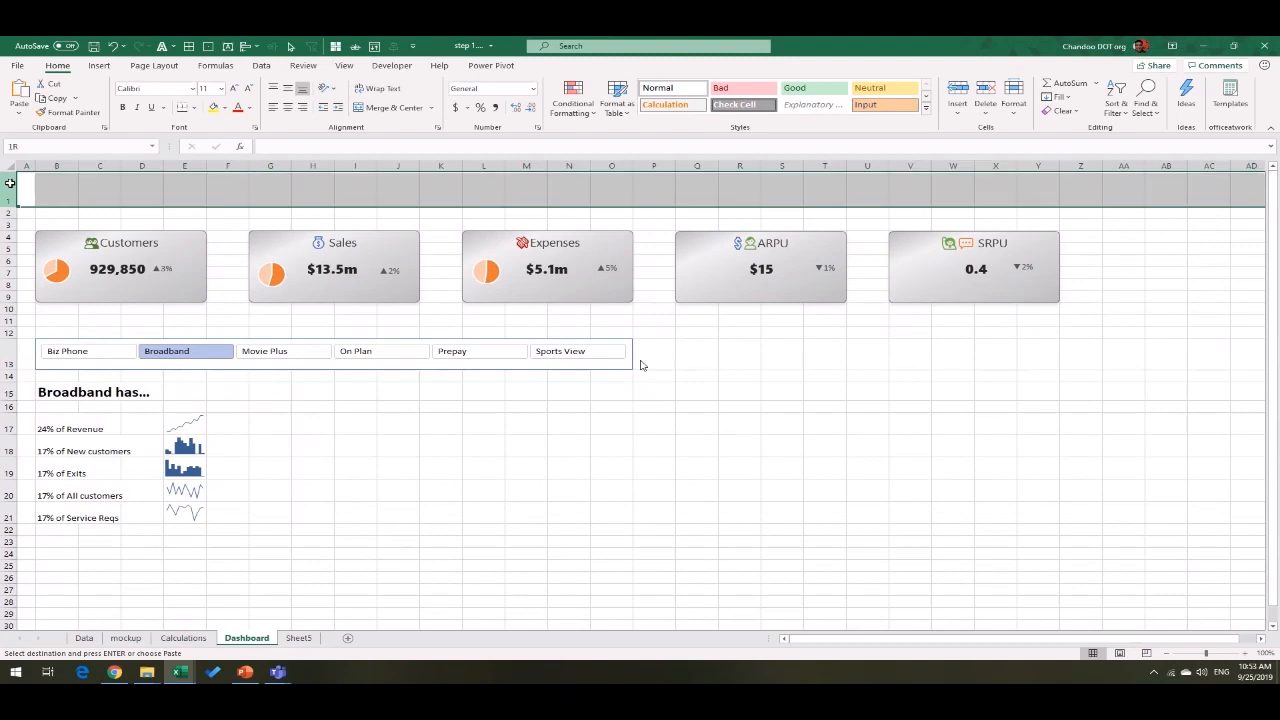
pyautogui.click(225, 108)
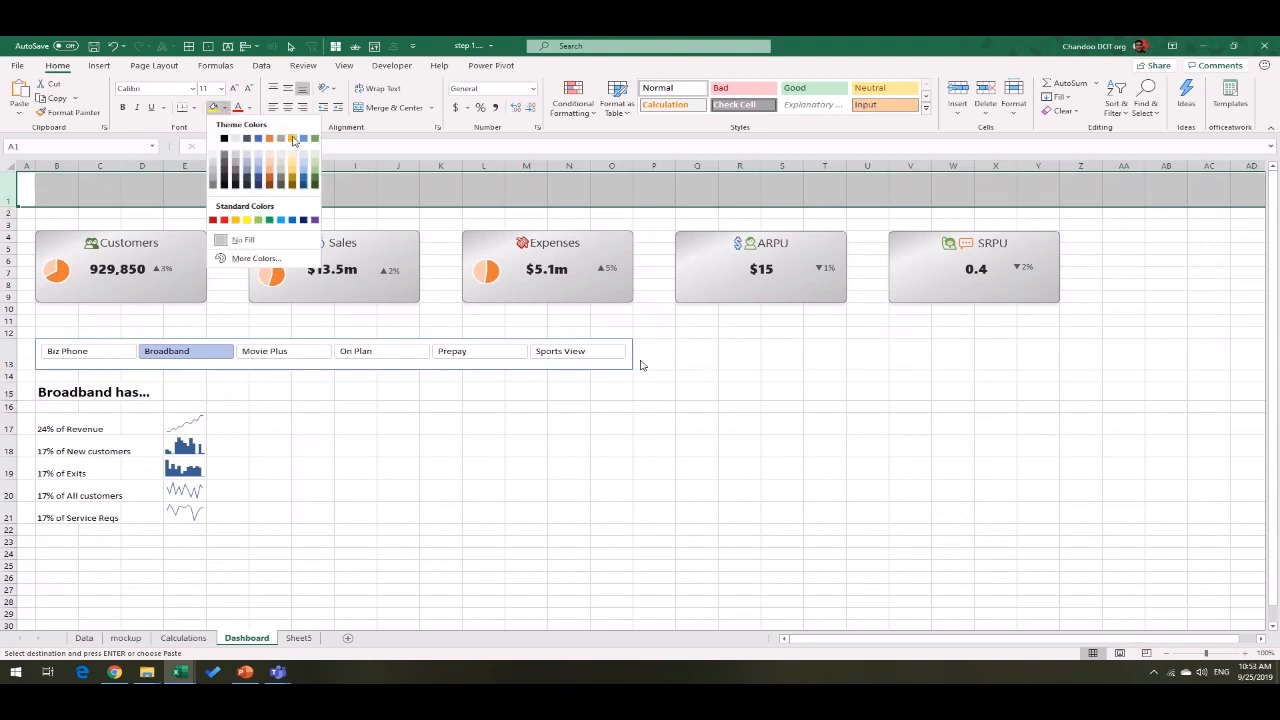
pyautogui.click(240, 145)
pyautogui.press('Right')
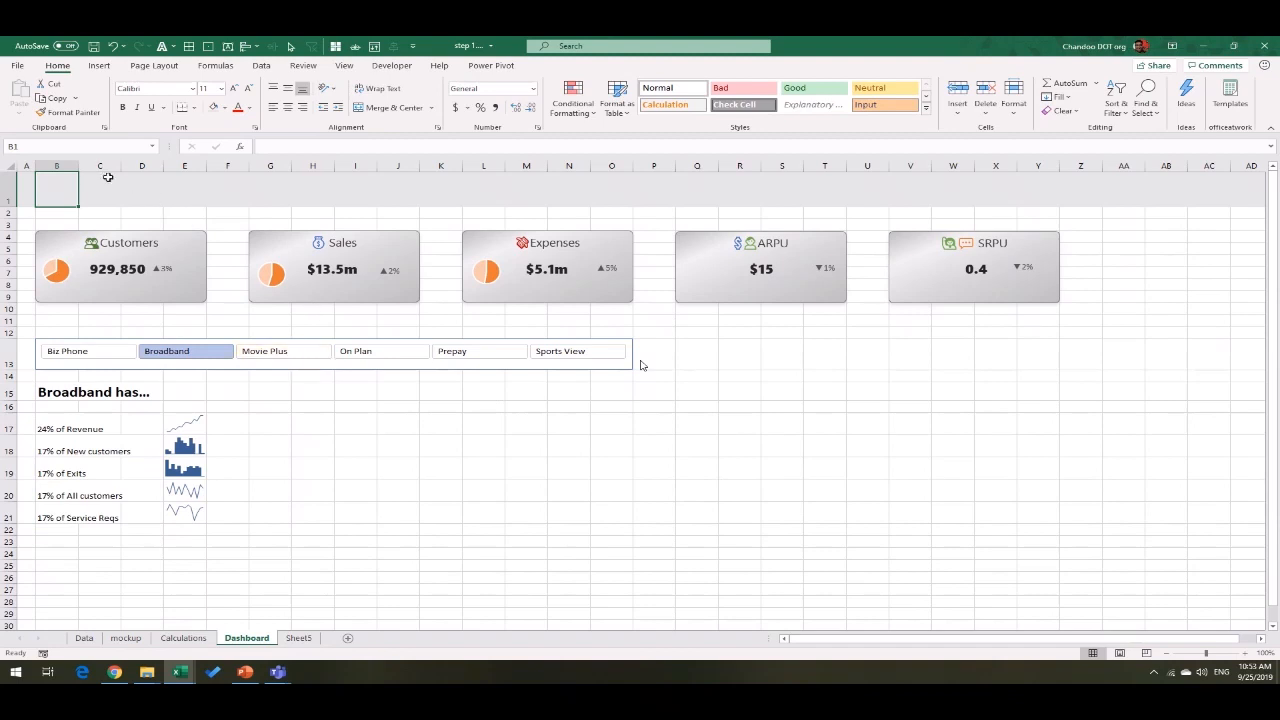
# Step: Narrow the columns under the five KPI cards, B:E, G:J, L:O, Q:T and V:Y, to one equal width
pyautogui.moveTo(56, 165); pyautogui.dragTo(184, 165)
pyautogui.moveTo(269, 165); pyautogui.dragTo(398, 165)
pyautogui.keyDown('ctrl'); pyautogui.click(486, 166); pyautogui.keyUp('ctrl')
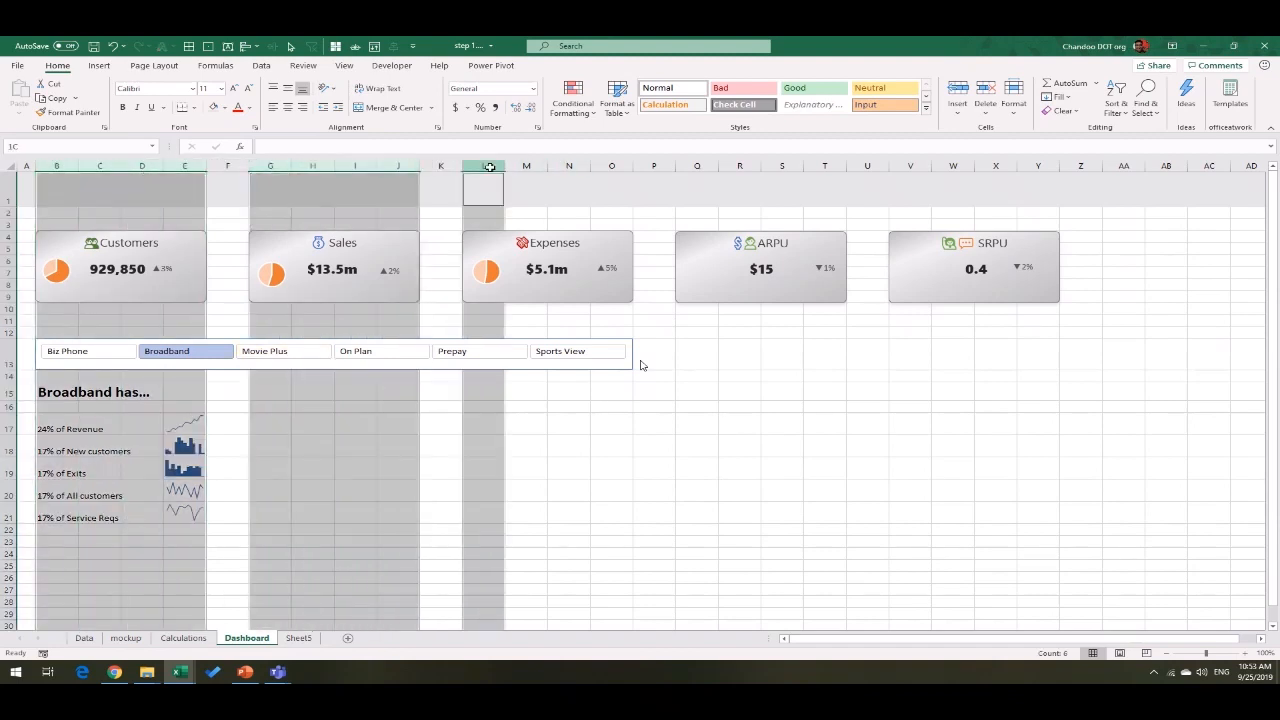
pyautogui.moveTo(489, 166); pyautogui.dragTo(611, 166)
pyautogui.moveTo(697, 165); pyautogui.dragTo(824, 165)
pyautogui.moveTo(927, 165); pyautogui.dragTo(1040, 165)
pyautogui.moveTo(929, 165); pyautogui.dragTo(920, 165)
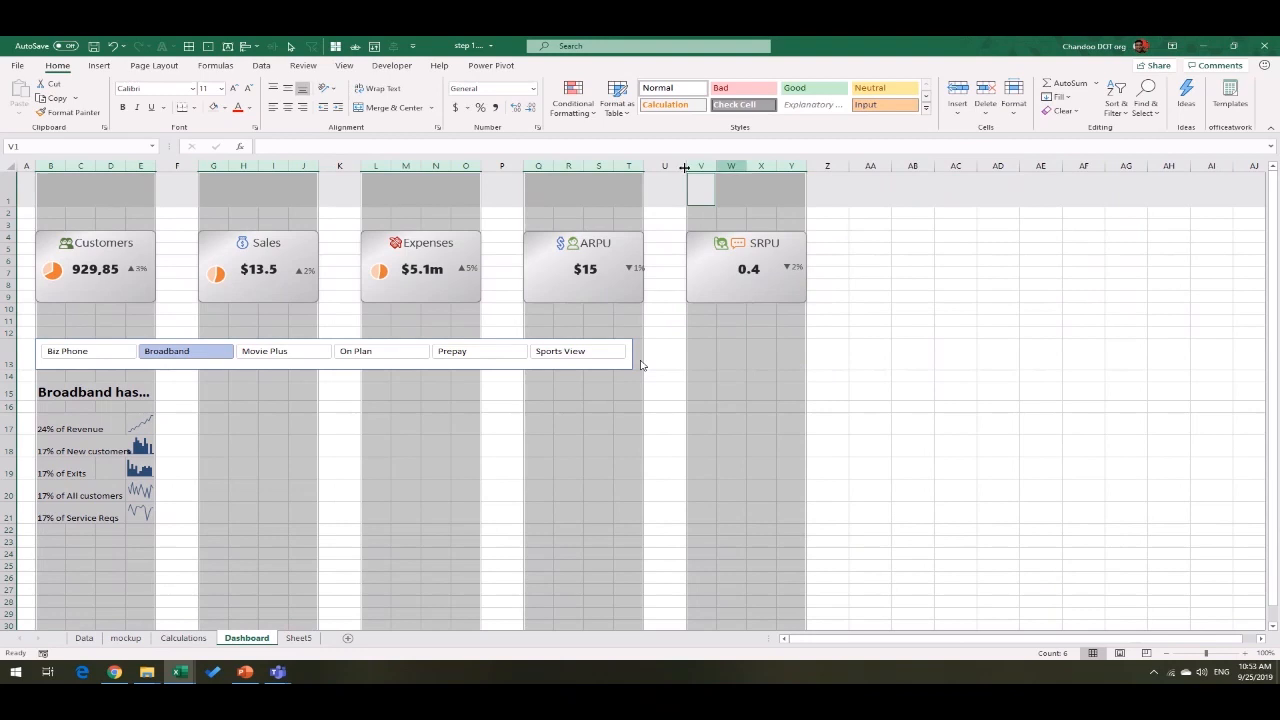
pyautogui.click(664, 165)
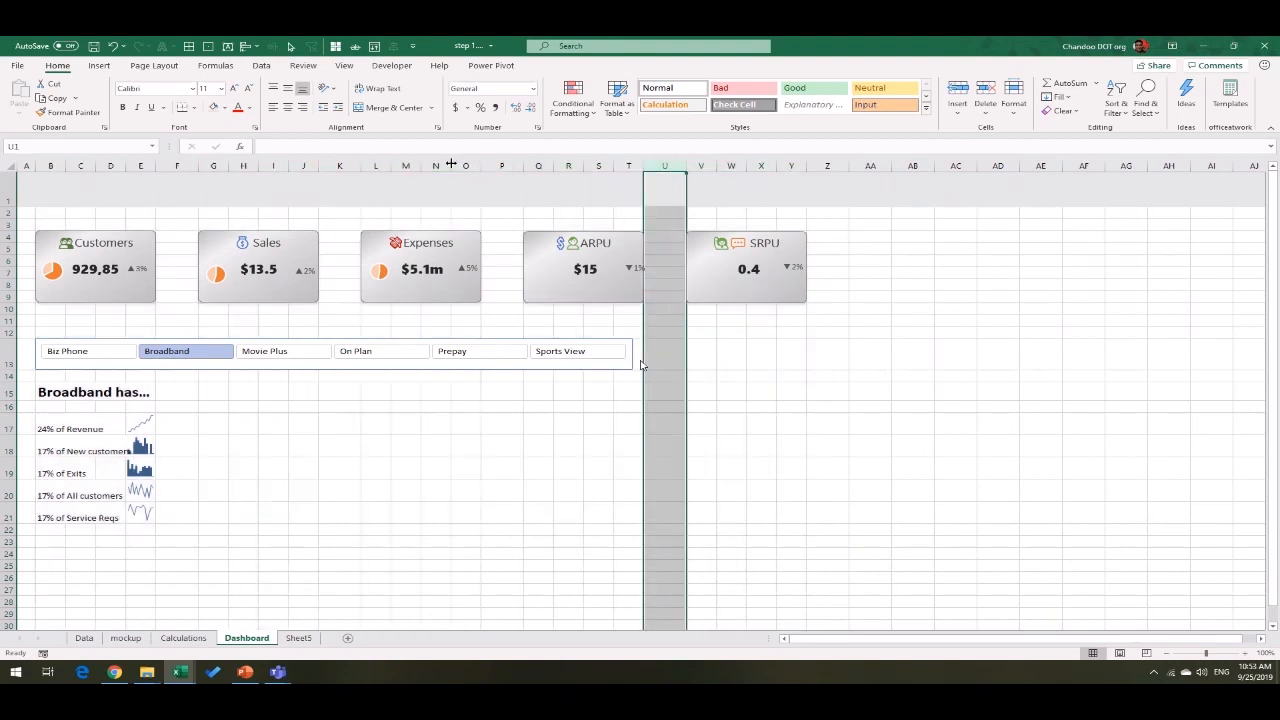
# Step: Narrow the spacer columns F, K, P and U between the KPI cards to one equal small width
pyautogui.keyDown('ctrl'); pyautogui.click(502, 165); pyautogui.keyUp('ctrl')
pyautogui.keyDown('ctrl'); pyautogui.click(339, 165); pyautogui.keyUp('ctrl')
pyautogui.keyDown('ctrl'); pyautogui.click(177, 165); pyautogui.keyUp('ctrl')
pyautogui.moveTo(199, 165); pyautogui.dragTo(172, 165)
pyautogui.click(216, 446)
# Step: Merge the sparkline cells in F17:G21 across each row so the sparklines span two columns
pyautogui.moveTo(140, 420); pyautogui.dragTo(178, 500)
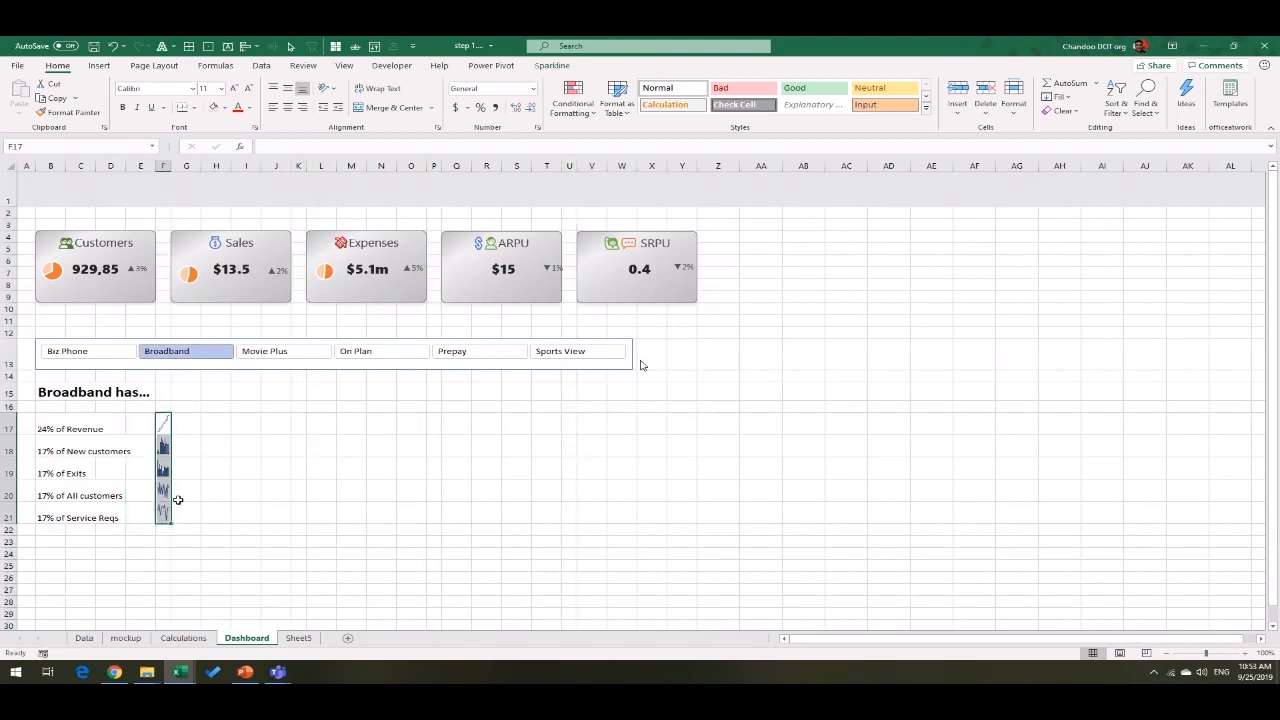
pyautogui.keyDown('shift'); pyautogui.click(187, 518); pyautogui.keyUp('shift')
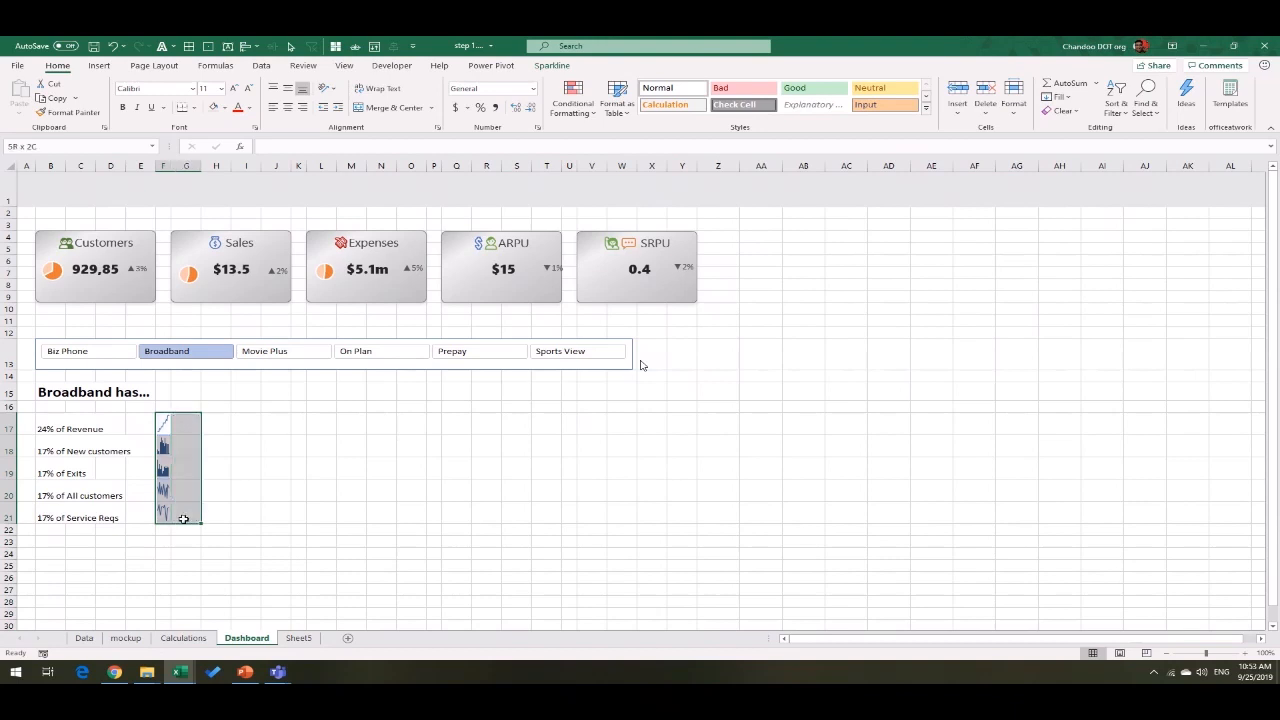
pyautogui.click(431, 107)
pyautogui.click(400, 137)
pyautogui.click(351, 490)
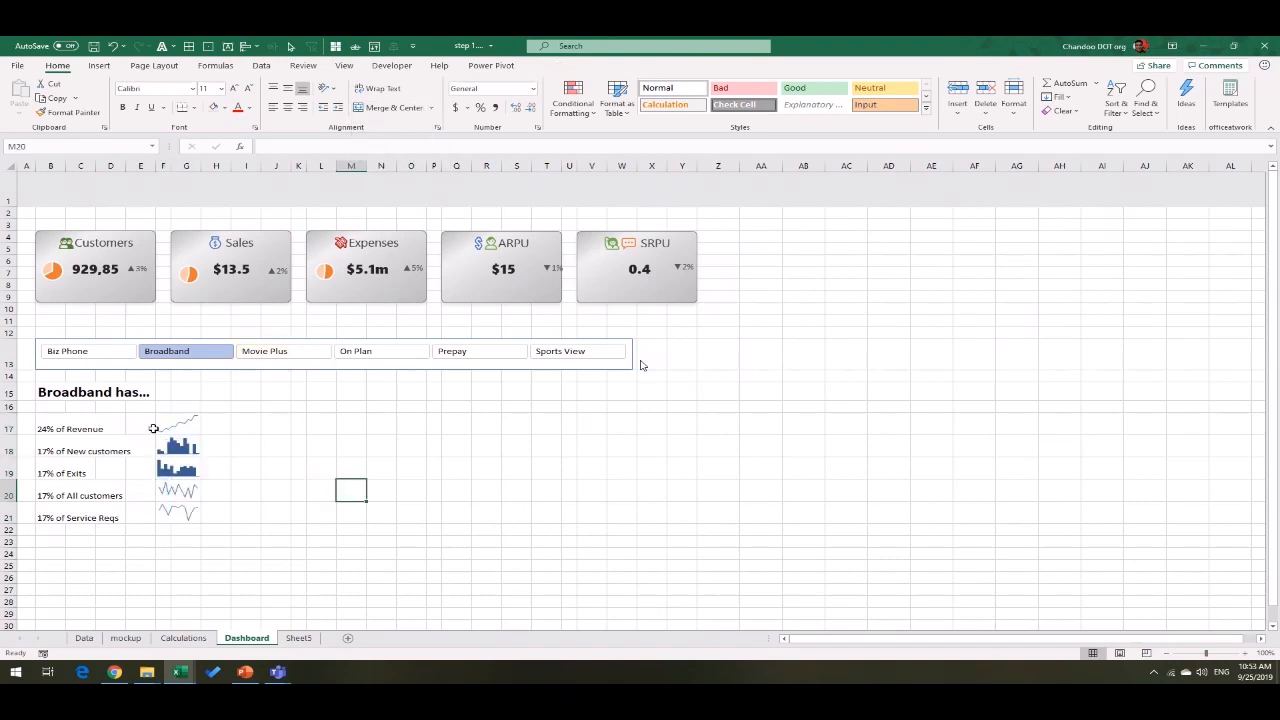
# Step: Narrow the product slicer to end at the Expenses card's right edge and select the empty area Q13:Y21 beside it
pyautogui.click(260, 392)
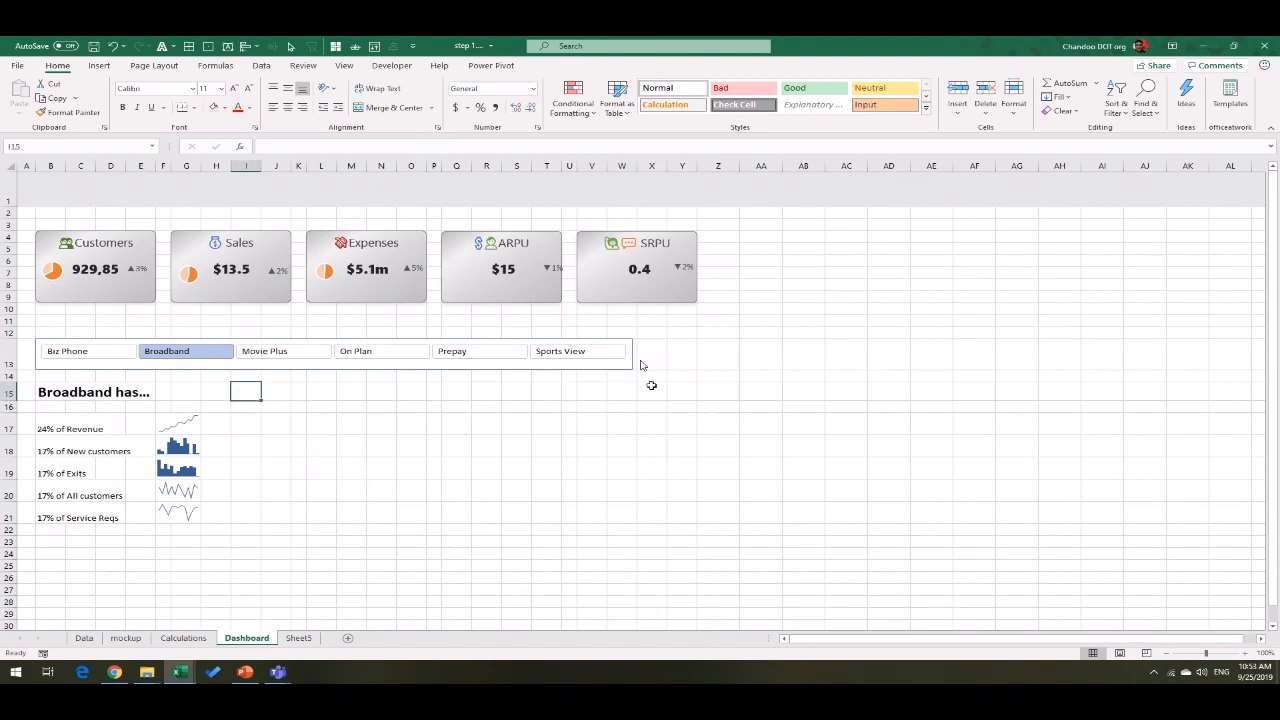
pyautogui.click(631, 358)
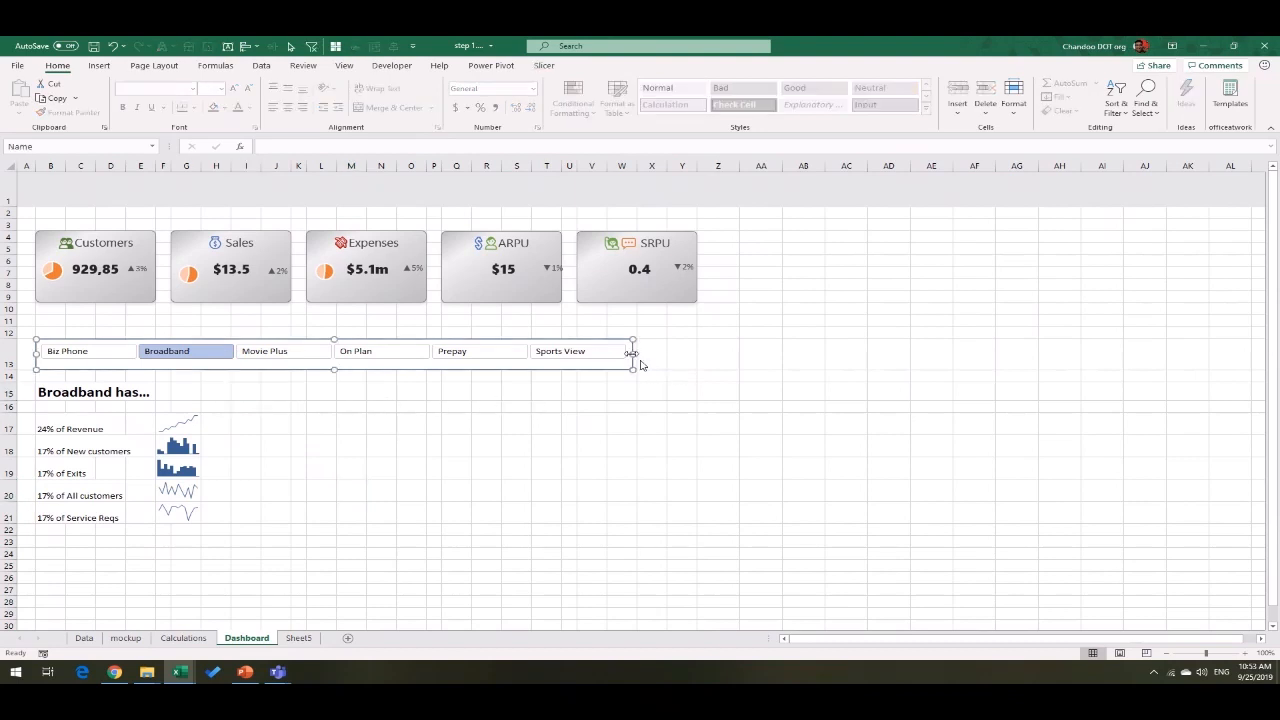
pyautogui.moveTo(434, 351); pyautogui.dragTo(680, 518)
pyautogui.click(485, 360)
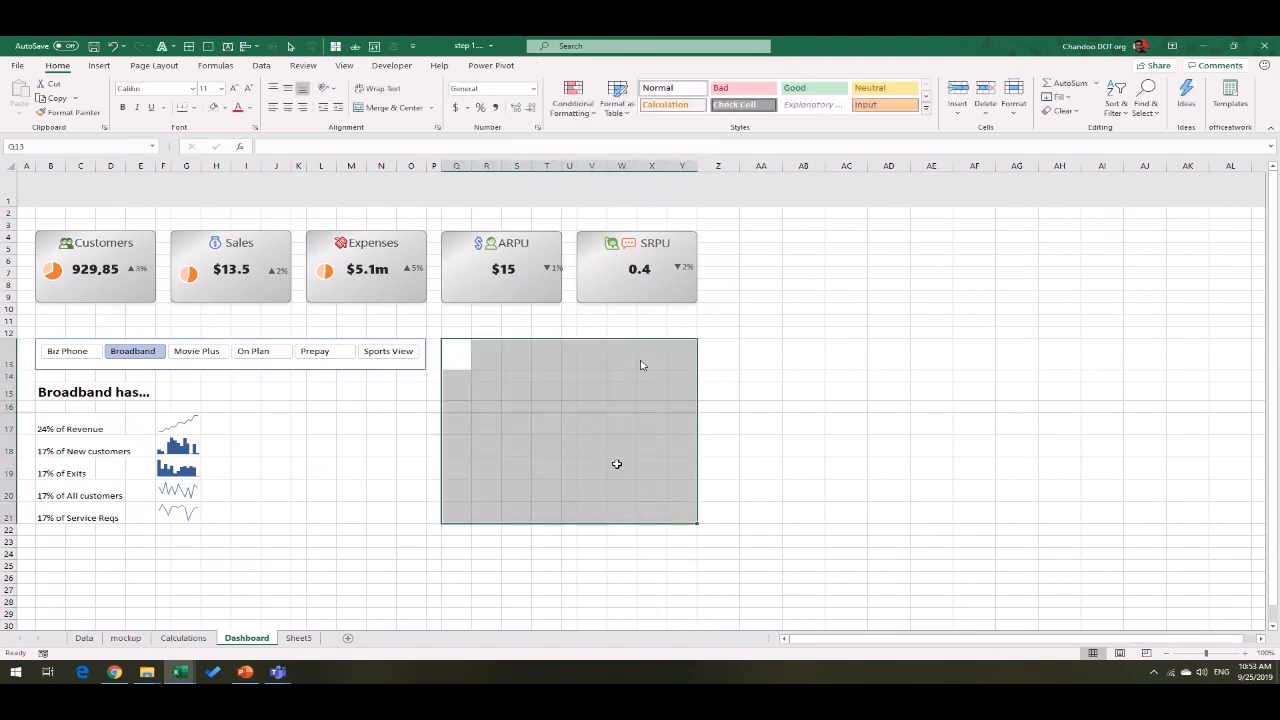
# Step: Go to the empty rows below the display text table on the Calculations sheet
pyautogui.click(175, 638)
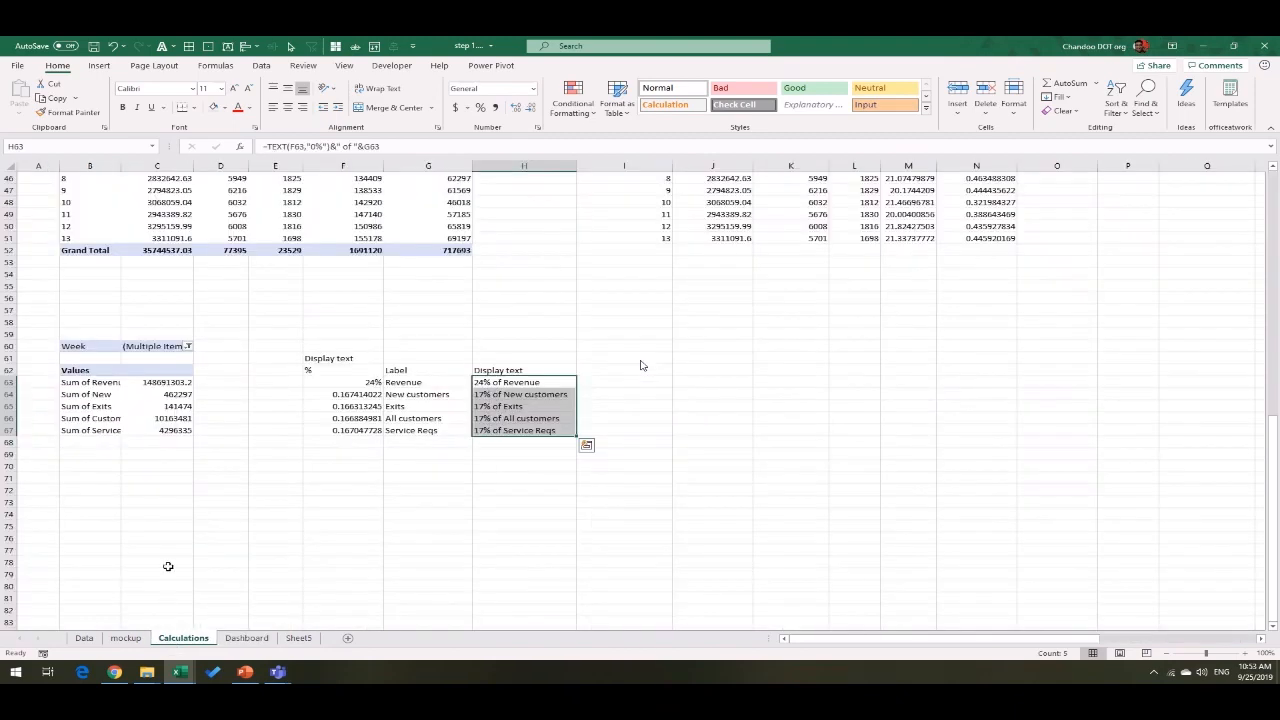
pyautogui.scroll(-10, 196, 512)
pyautogui.scroll(3, 191, 508)
pyautogui.click(96, 479)
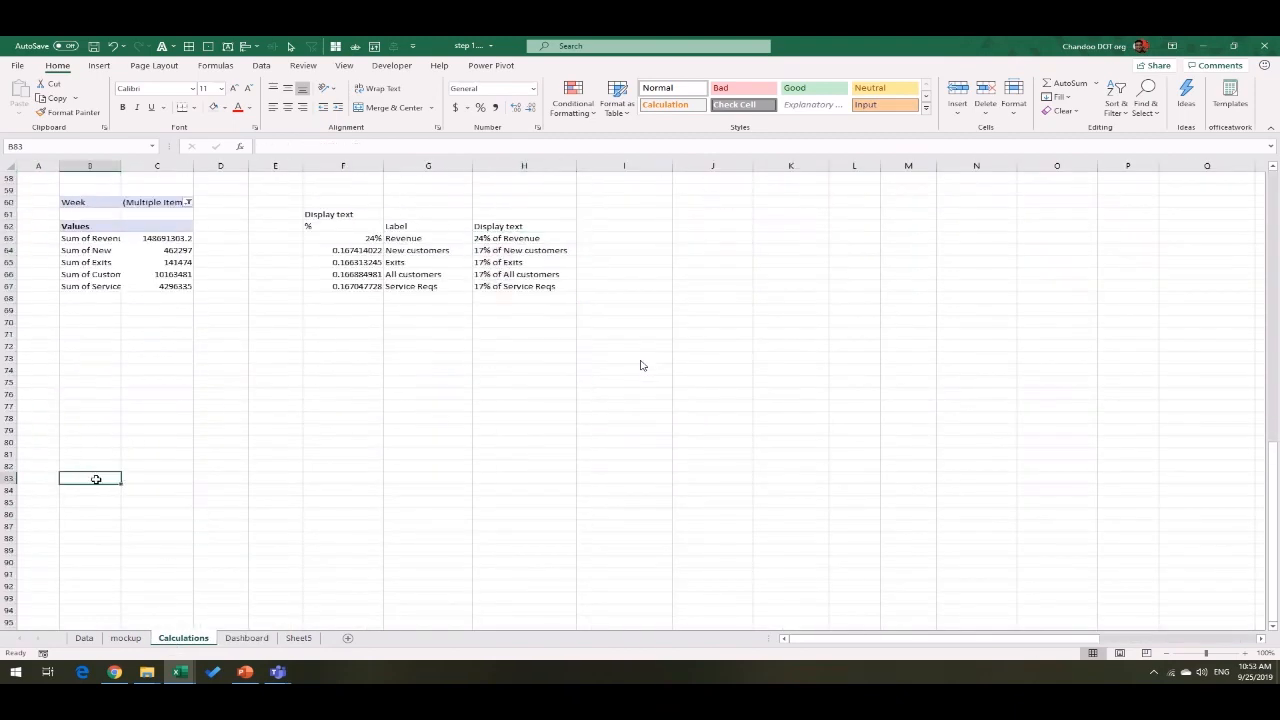
# Step: Switch to the final dashboard workbook and examine the USA, Germany and Australia maps in its Regional Focus section
pyautogui.click(180, 675)
pyautogui.click(118, 640)
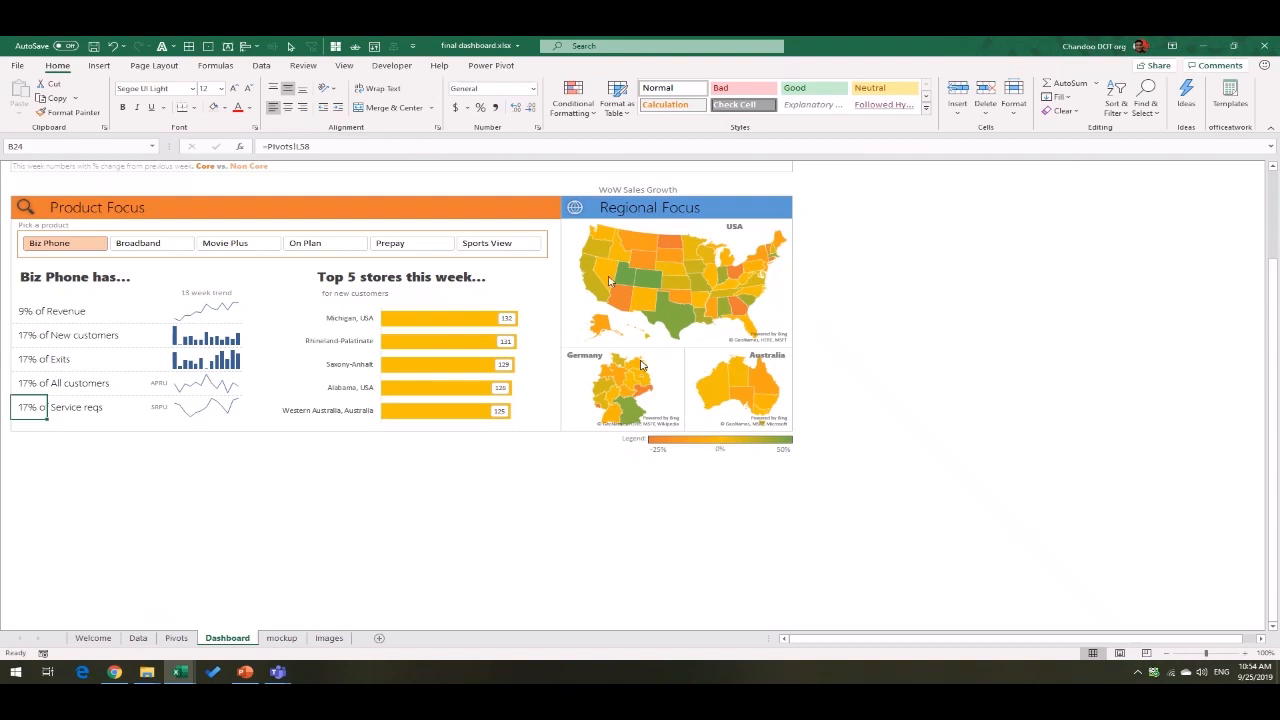
pyautogui.moveTo(612, 273)
pyautogui.moveTo(673, 322)
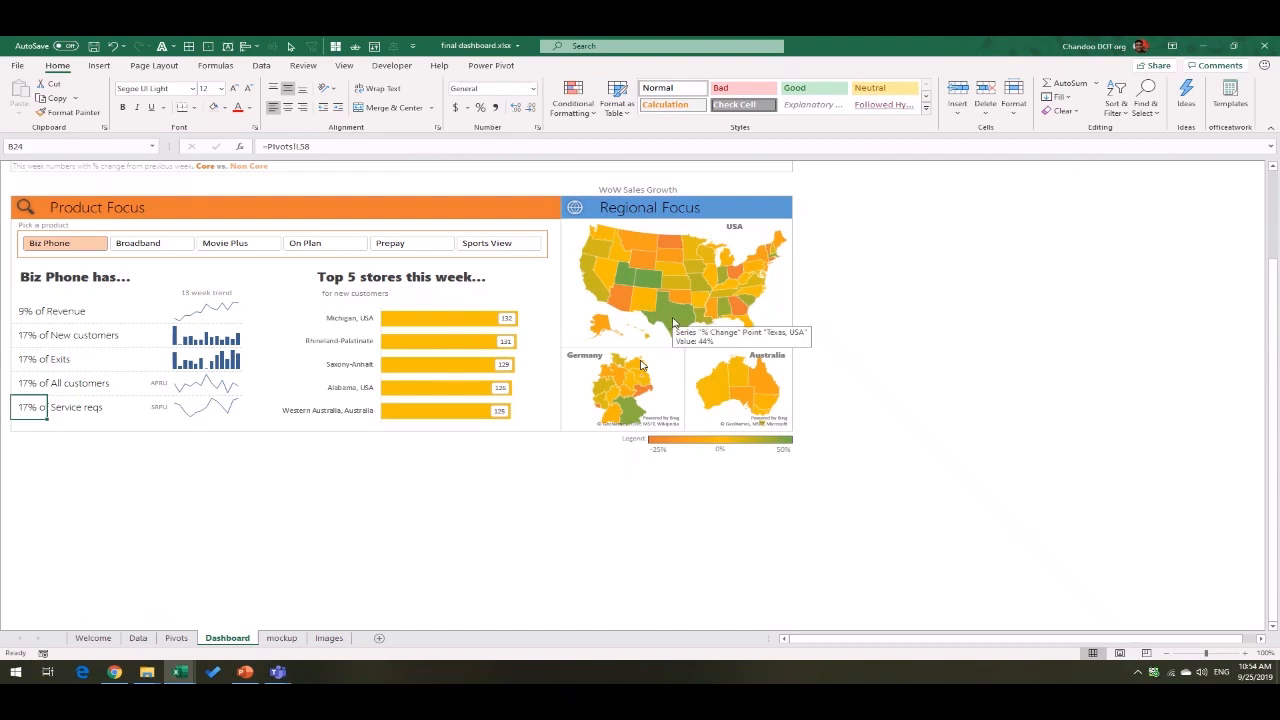
pyautogui.moveTo(638, 412)
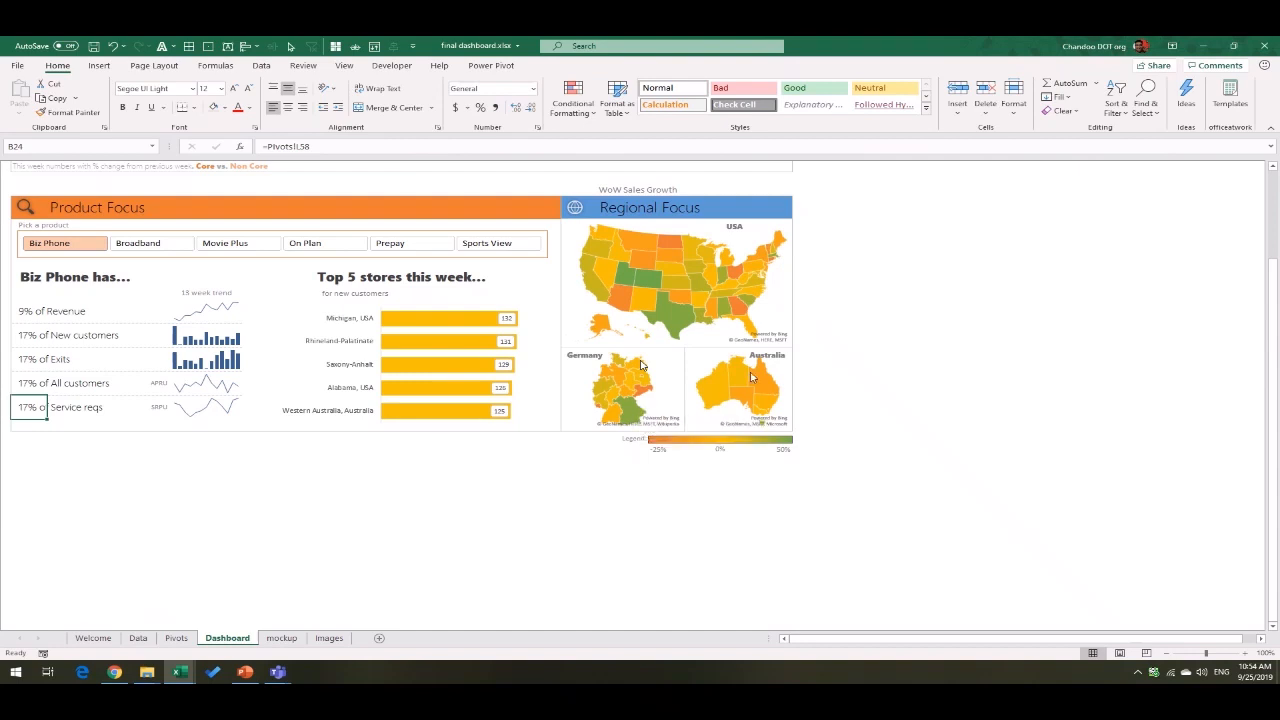
pyautogui.moveTo(742, 313)
# Step: Return to the step 1 workbook and insert a PivotTable based on the workbook's Data Model at B85 of the Calculations sheet
pyautogui.moveTo(195, 676)
pyautogui.click(236, 607)
pyautogui.scroll(-4, 102, 491)
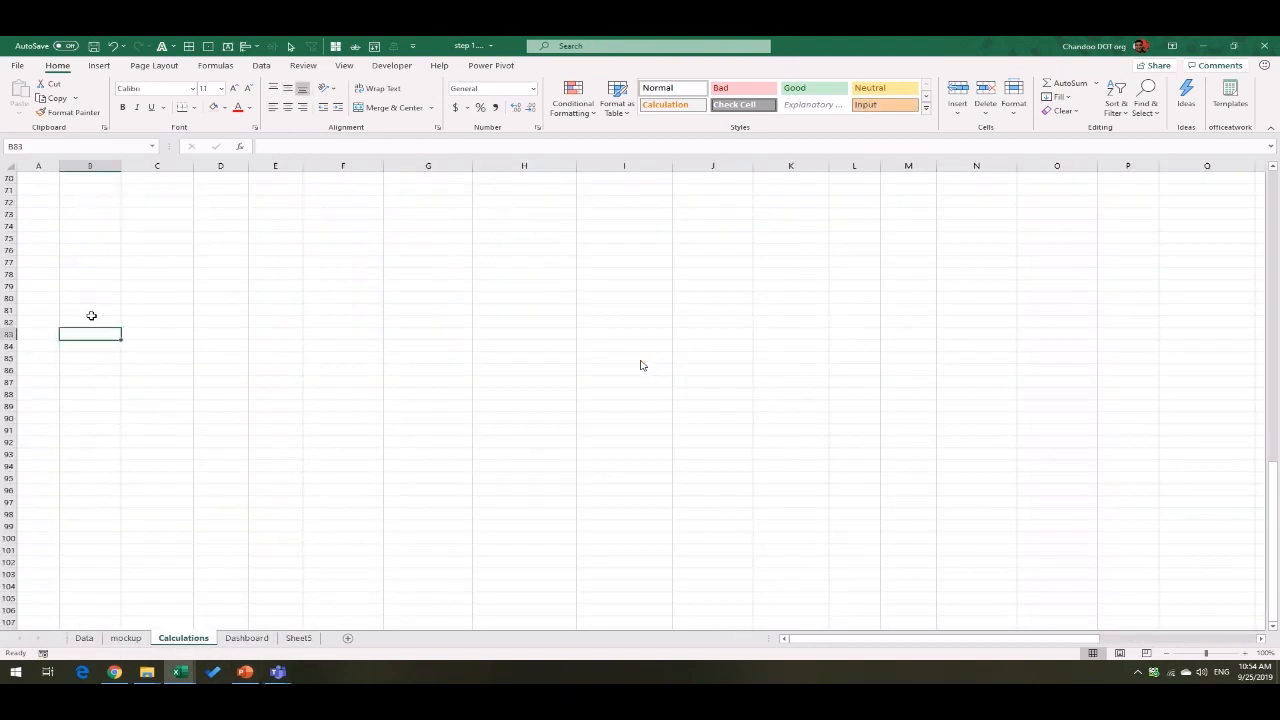
pyautogui.click(84, 350)
pyautogui.click(88, 360)
pyautogui.click(99, 65)
pyautogui.click(29, 93)
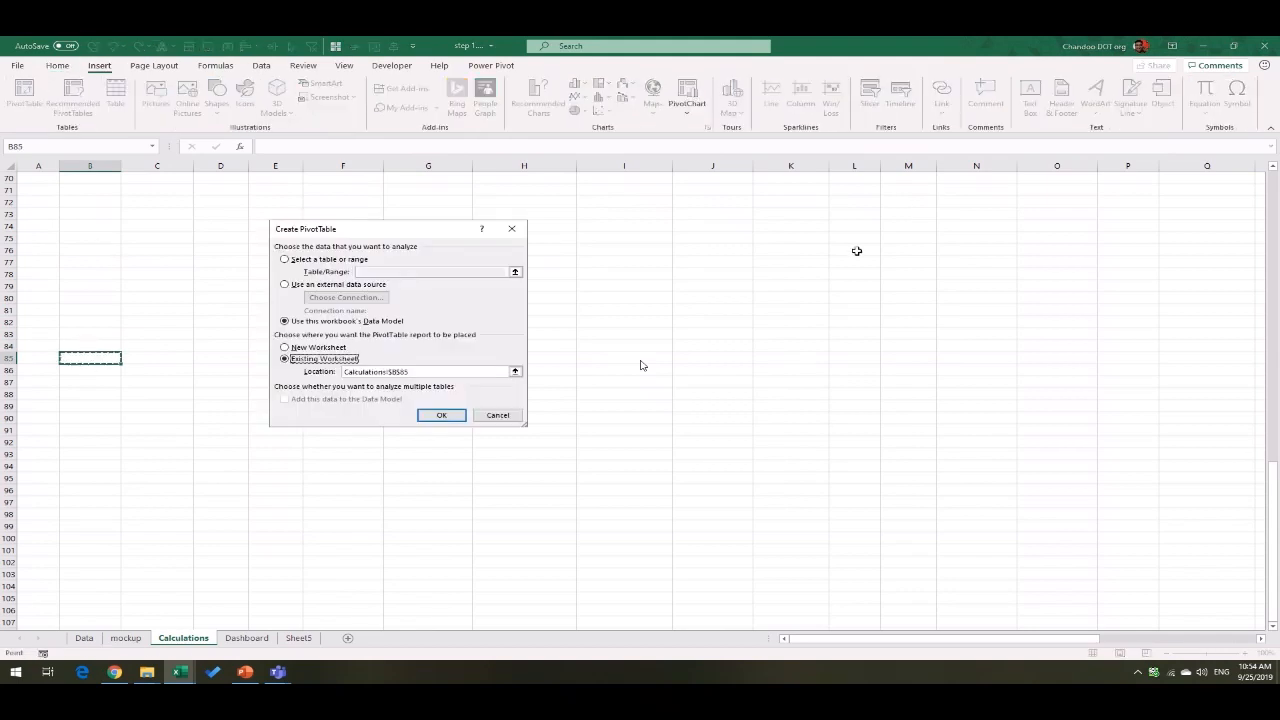
pyautogui.click(441, 415)
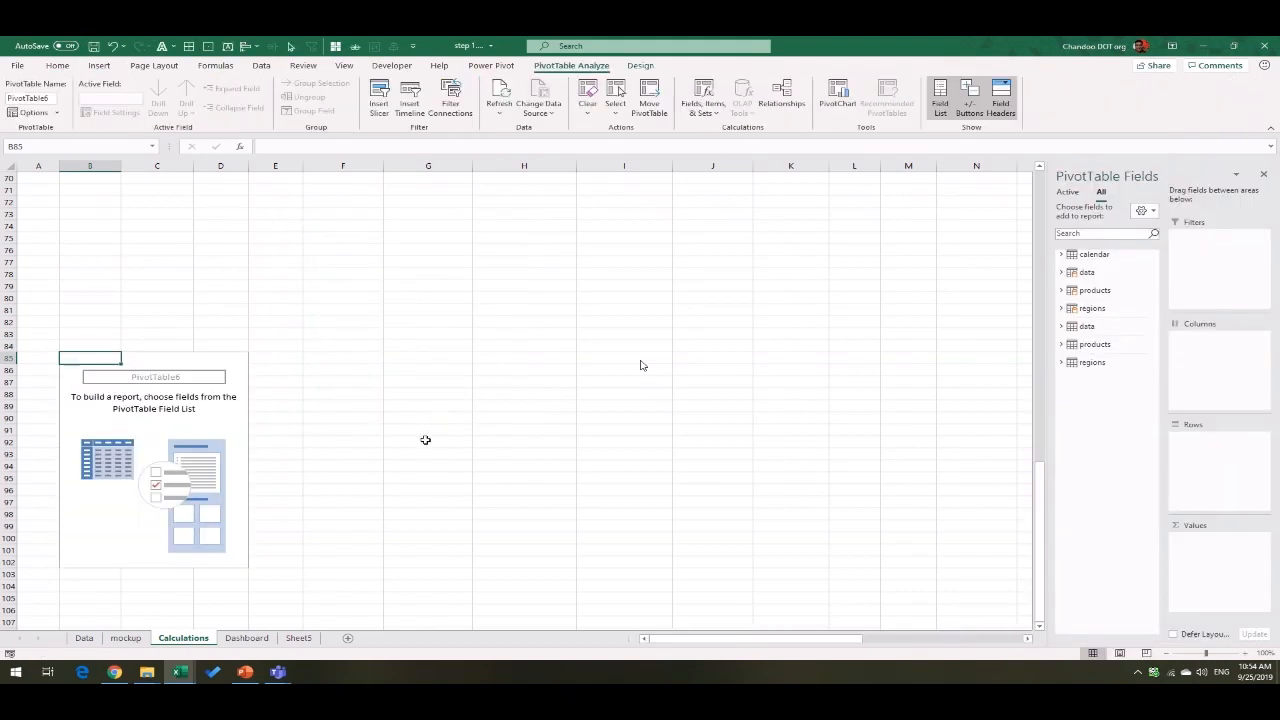
# Step: Put Country and, beneath it, State from the regions table in the rows of the new PivotTable
pyautogui.click(1090, 308)
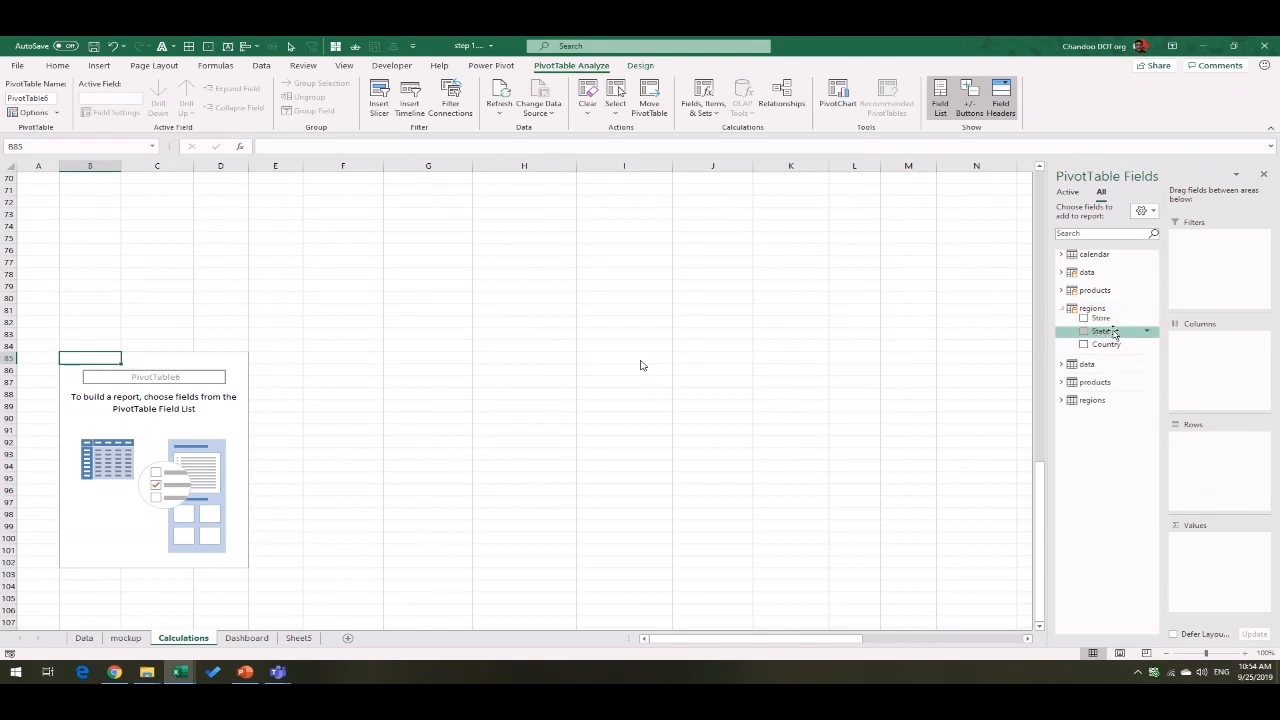
pyautogui.moveTo(1113, 333); pyautogui.dragTo(1217, 476)
pyautogui.moveTo(1106, 344); pyautogui.dragTo(1216, 437)
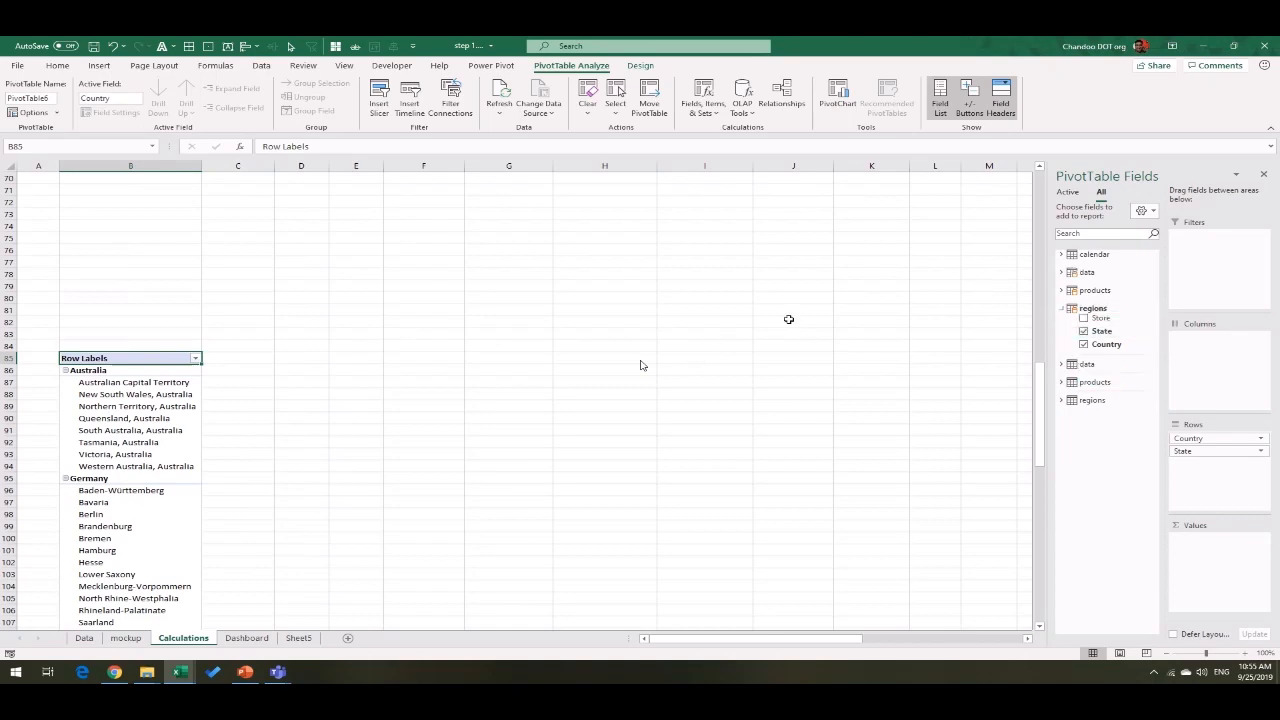
# Step: Name the Country and State PivotTable "regional summary"
pyautogui.scroll(2, 977, 394)
pyautogui.moveTo(1040, 397); pyautogui.dragTo(1040, 220)
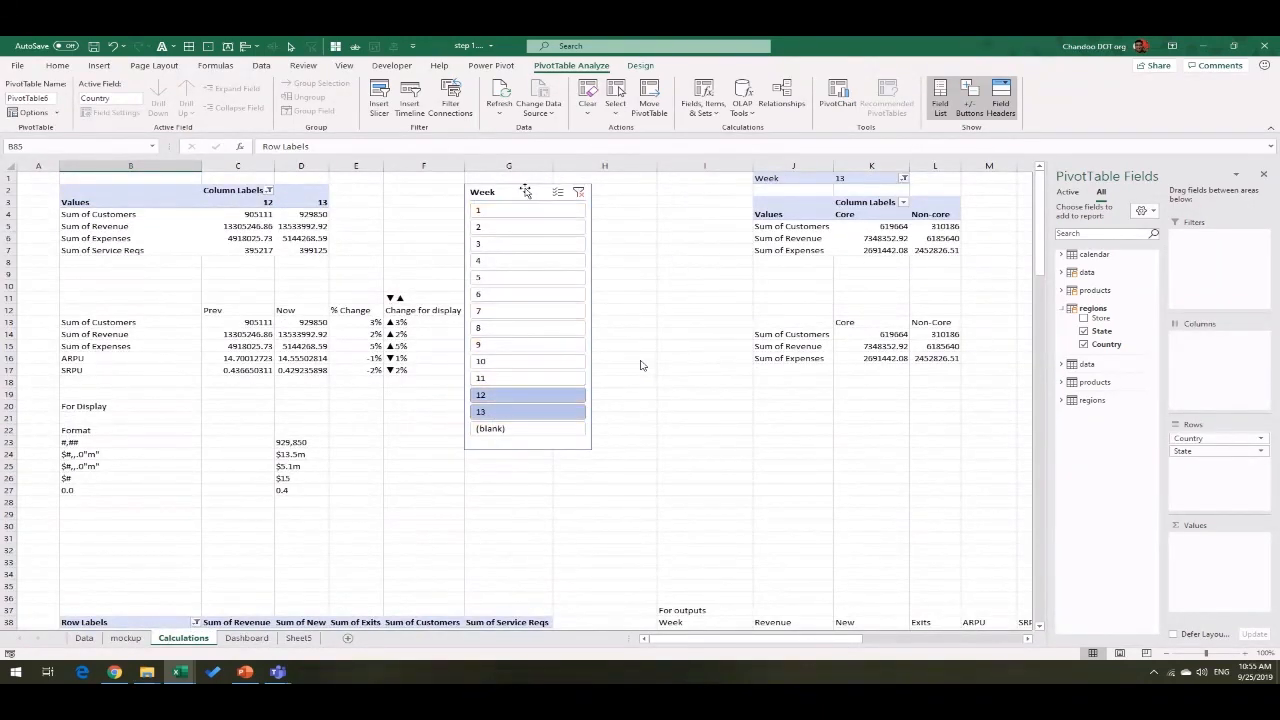
pyautogui.scroll(-20, 641, 365)
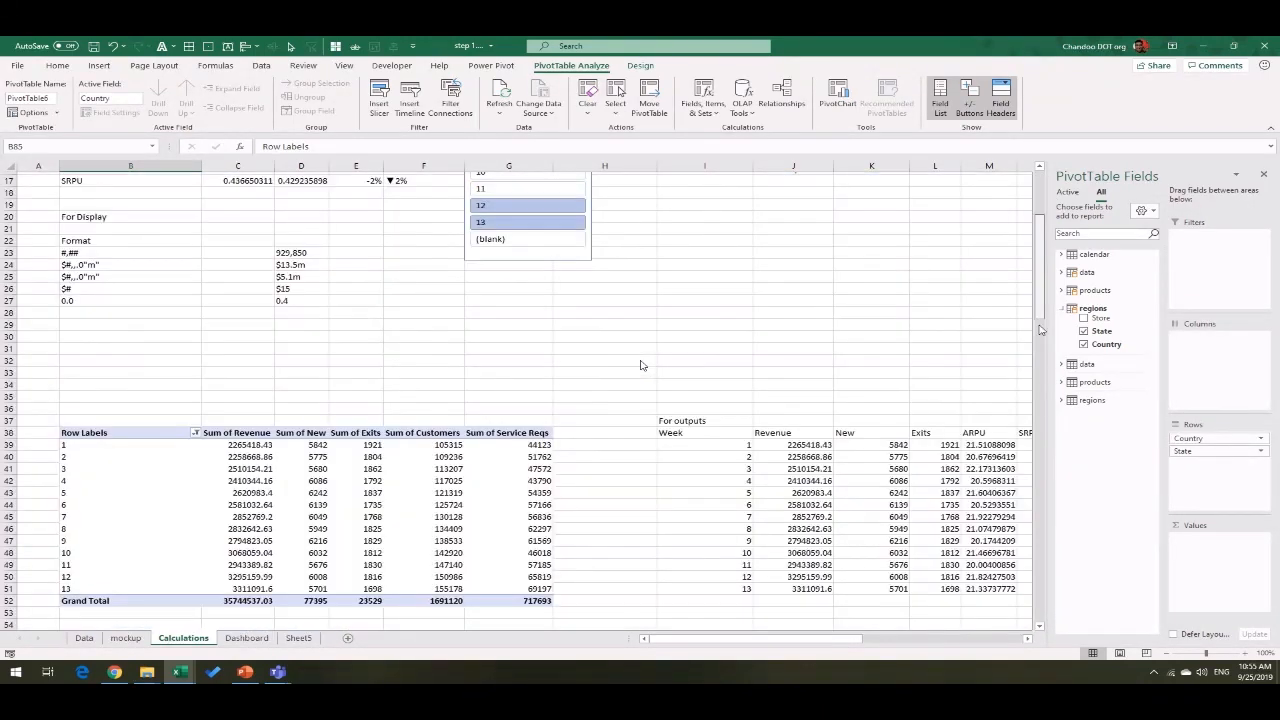
pyautogui.click(176, 272)
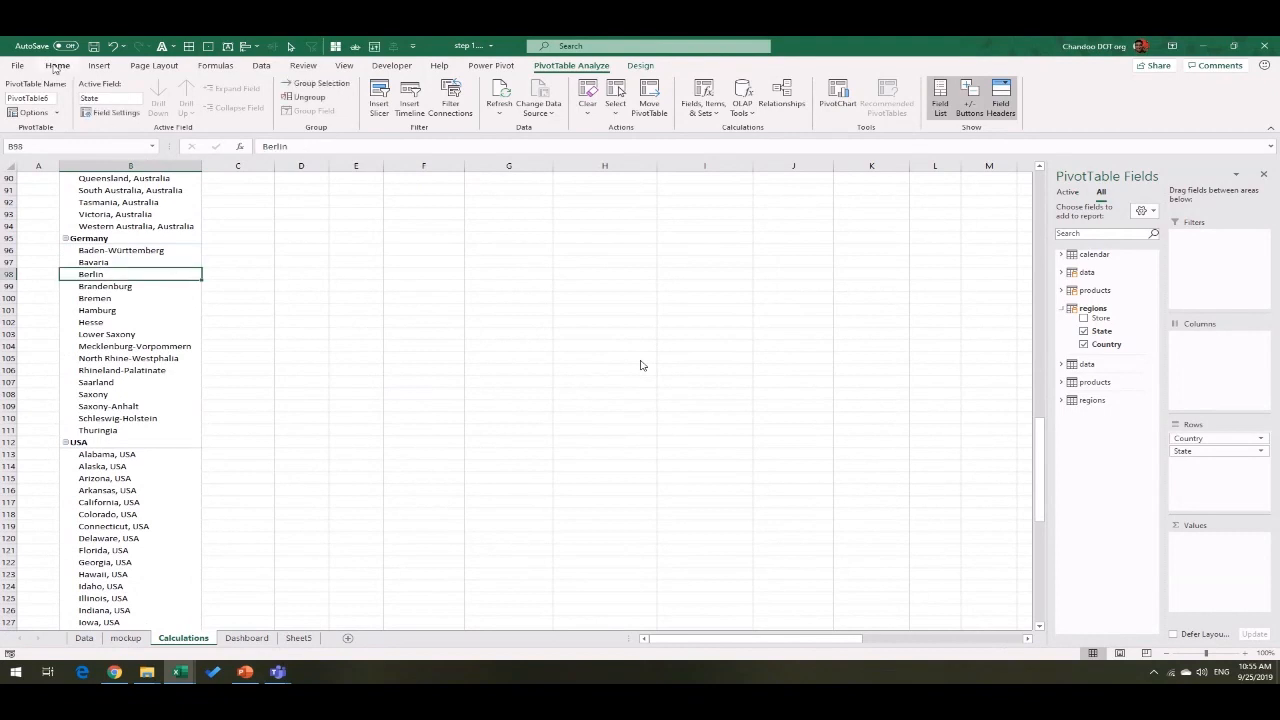
pyautogui.write('rsgional summ')
pyautogui.press('Return')
# Step: Add Revenue from the data table as a summed value and expand the calendar table's fields
pyautogui.click(1061, 272)
pyautogui.moveTo(1107, 374); pyautogui.dragTo(1240, 560)
pyautogui.scroll(8, 159, 328)
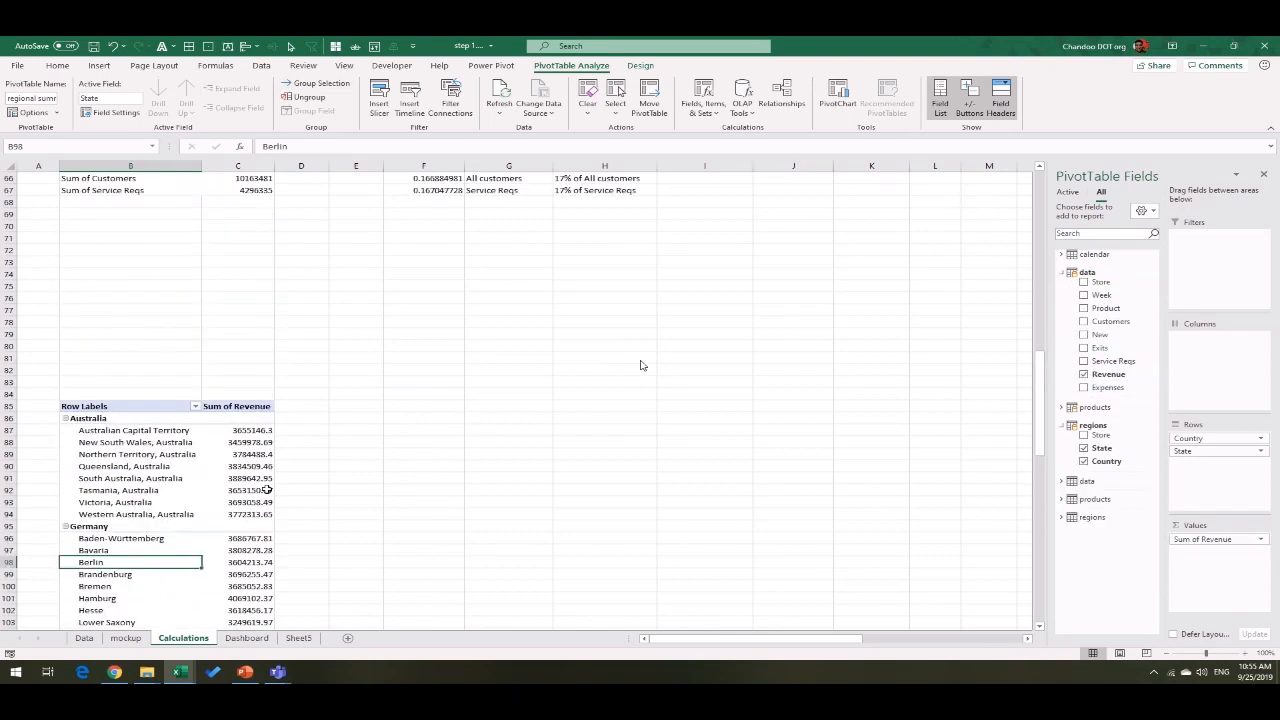
pyautogui.click(1062, 255)
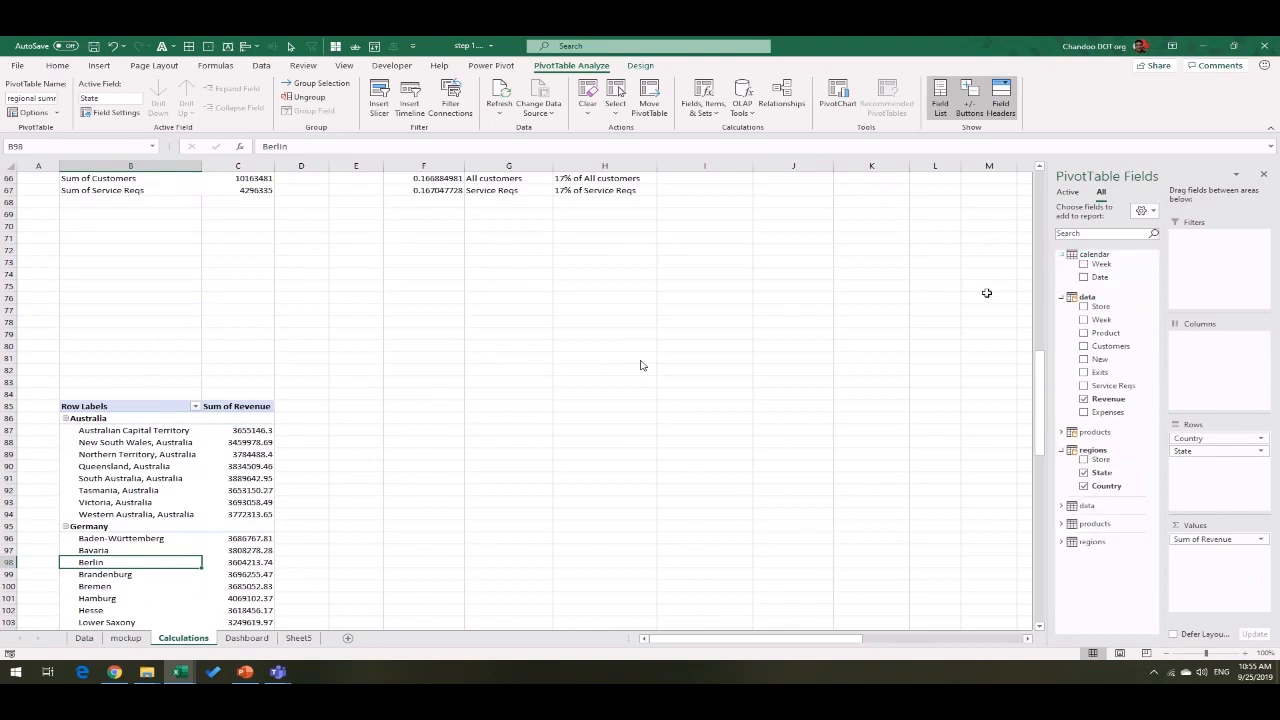
# Step: Connect the Week slicer to the regional summary PivotTable through its report connections
pyautogui.scroll(9, 887, 313)
pyautogui.scroll(8, 641, 365)
pyautogui.scroll(-14, 641, 365)
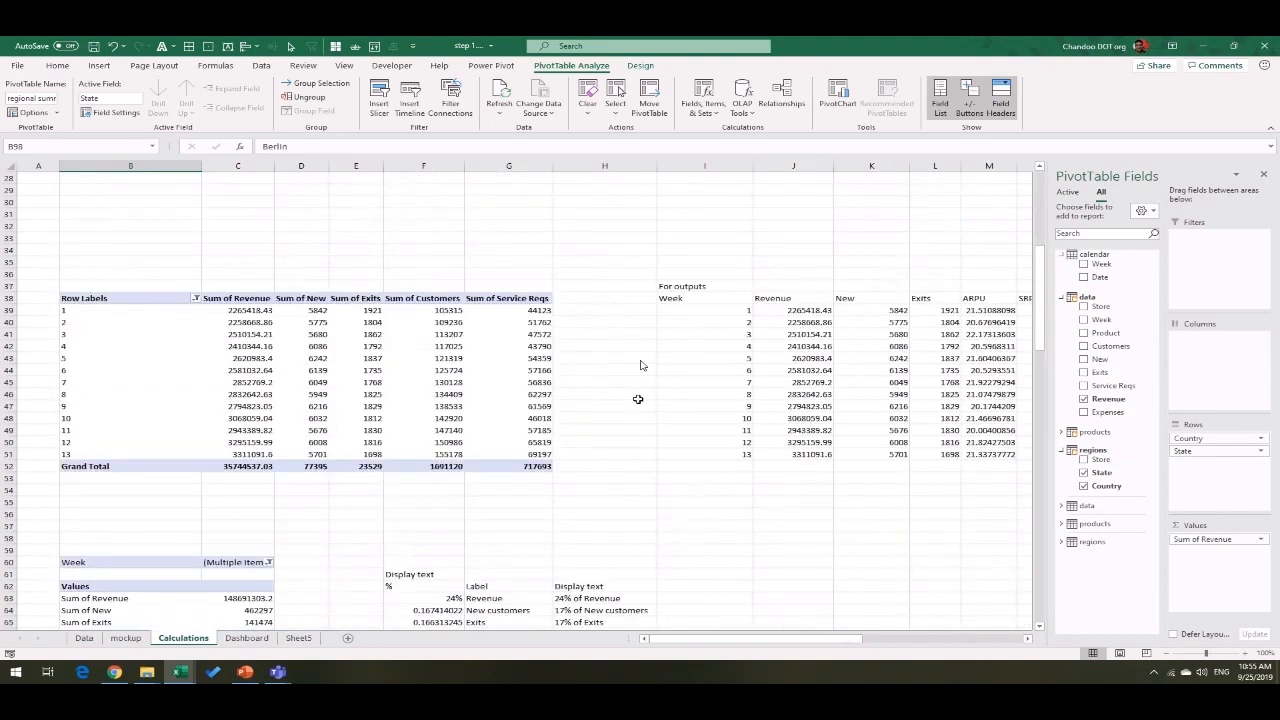
pyautogui.scroll(-8, 641, 365)
pyautogui.scroll(20, 712, 298)
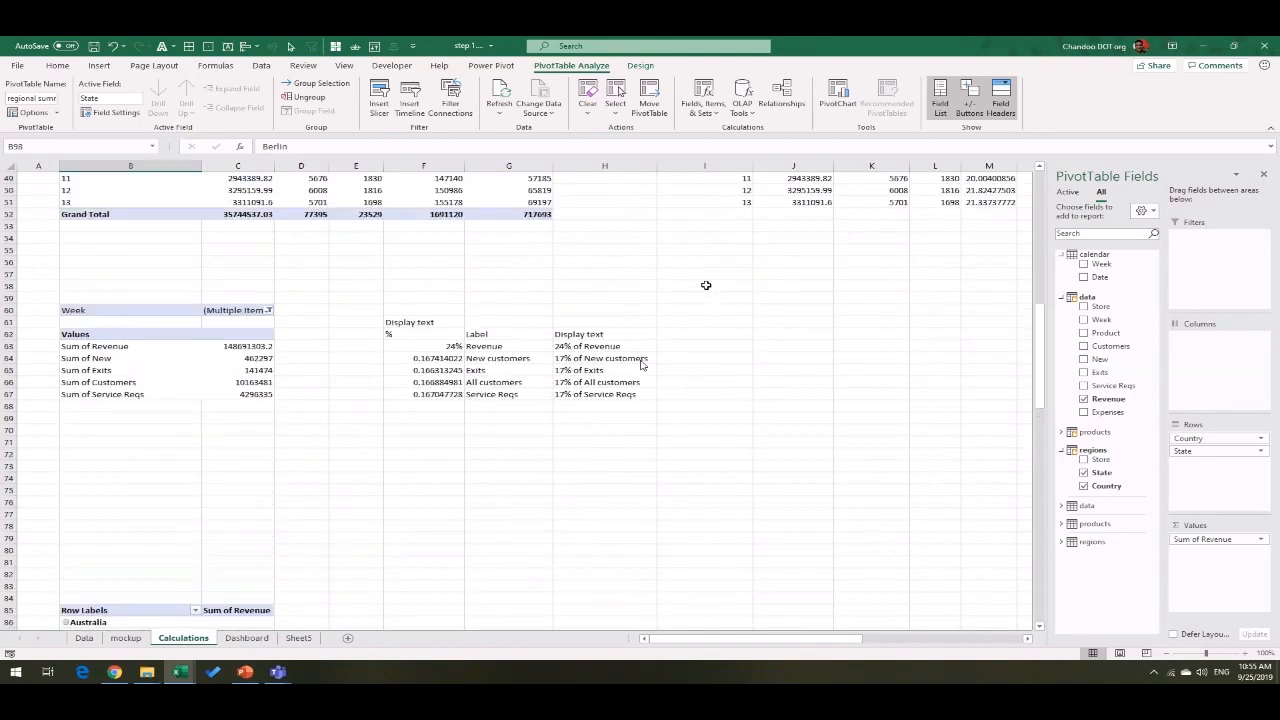
pyautogui.click(497, 192)
pyautogui.rightClick(493, 188)
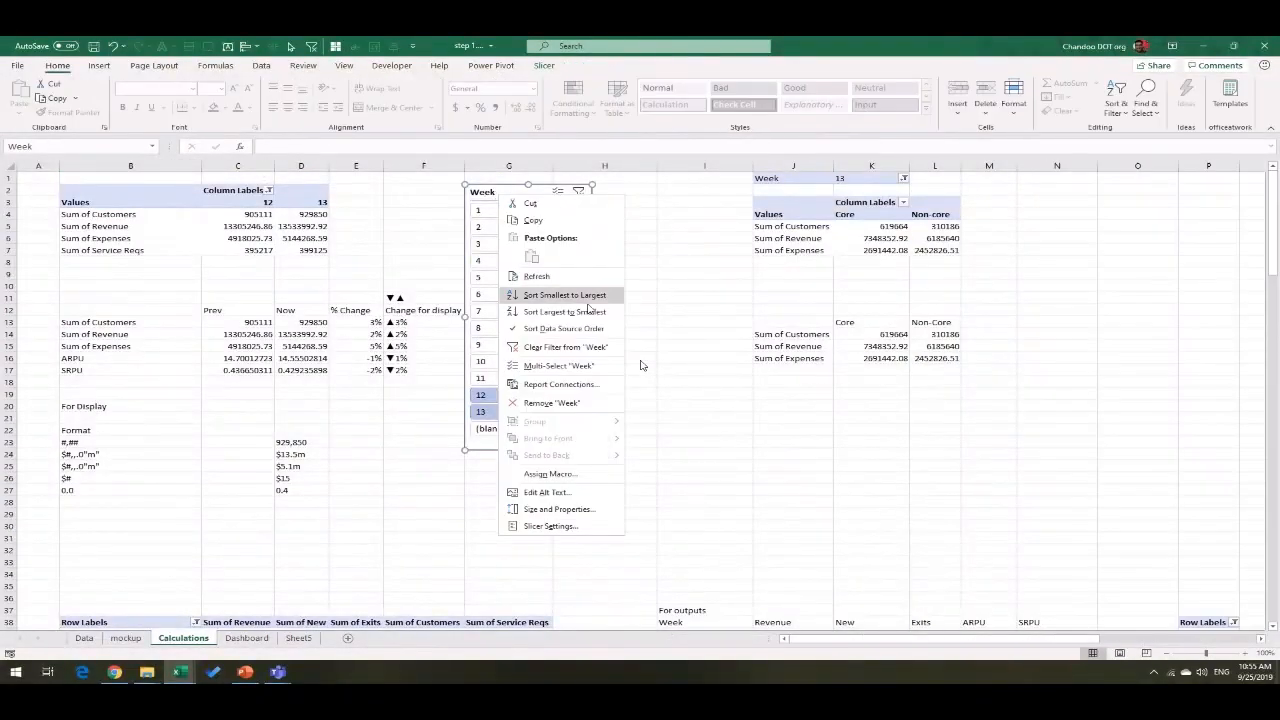
pyautogui.click(572, 386)
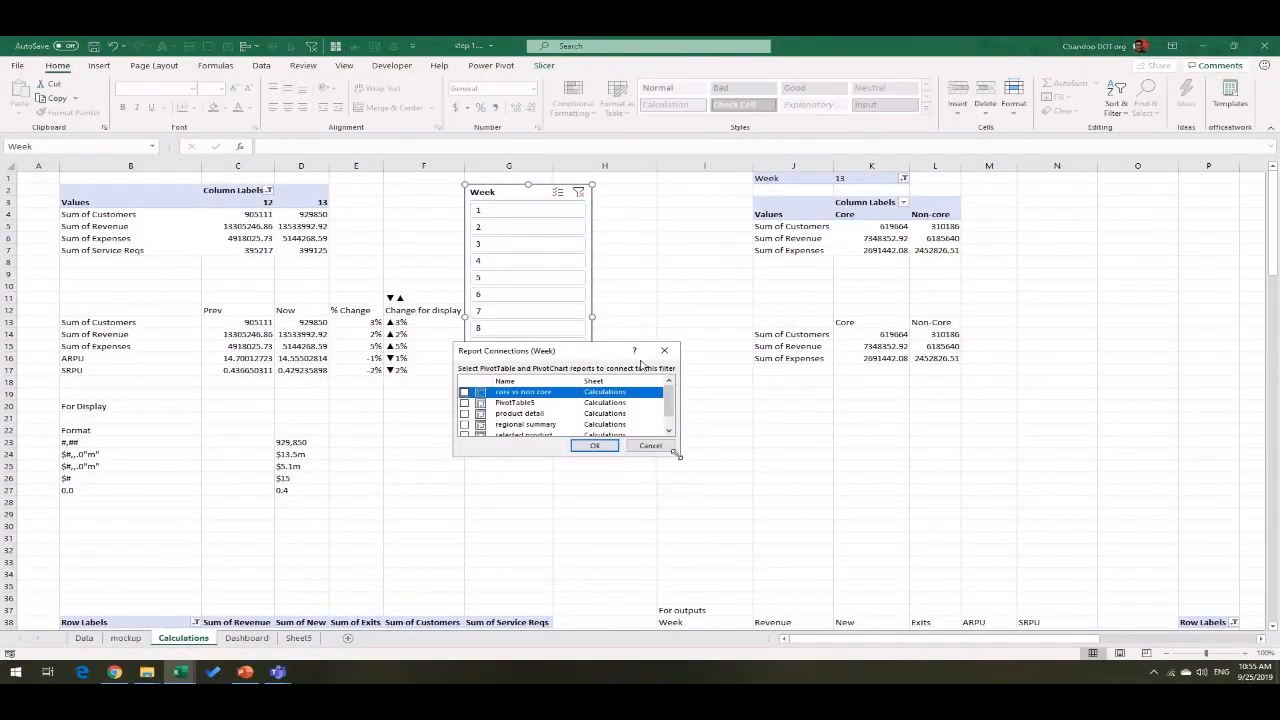
pyautogui.moveTo(676, 453); pyautogui.dragTo(688, 535)
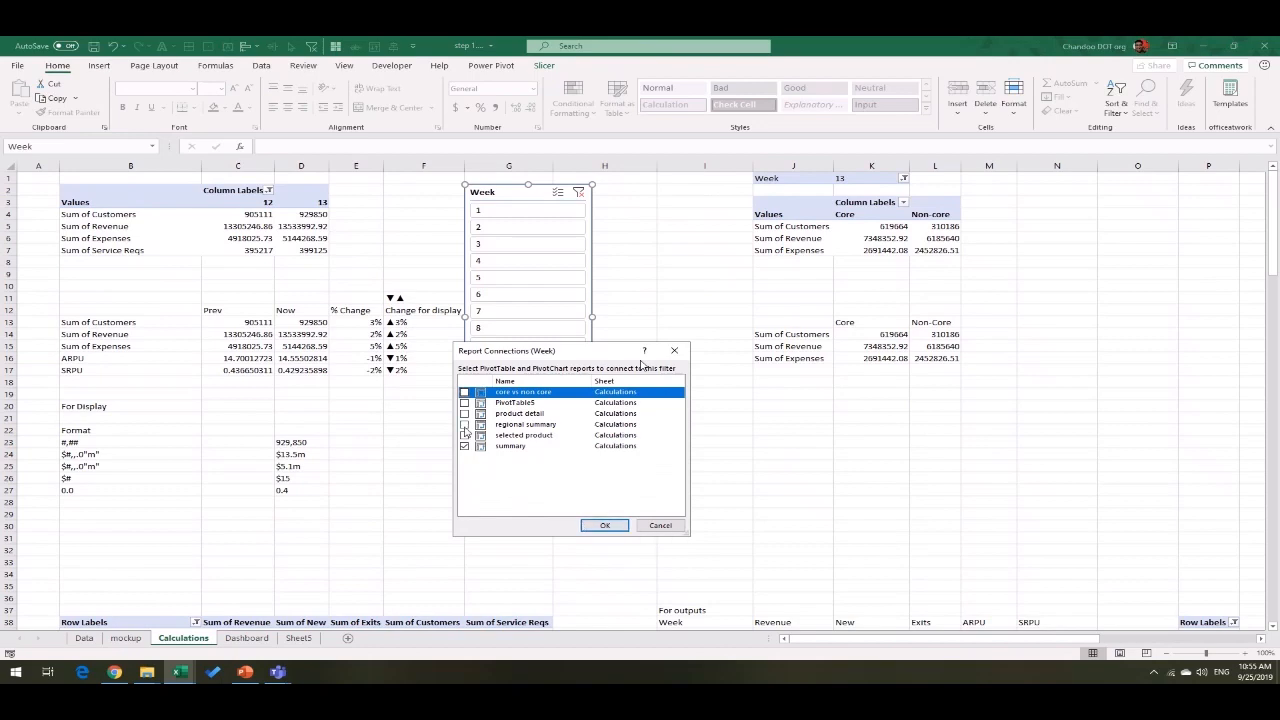
pyautogui.click(464, 426)
pyautogui.click(605, 525)
pyautogui.click(650, 443)
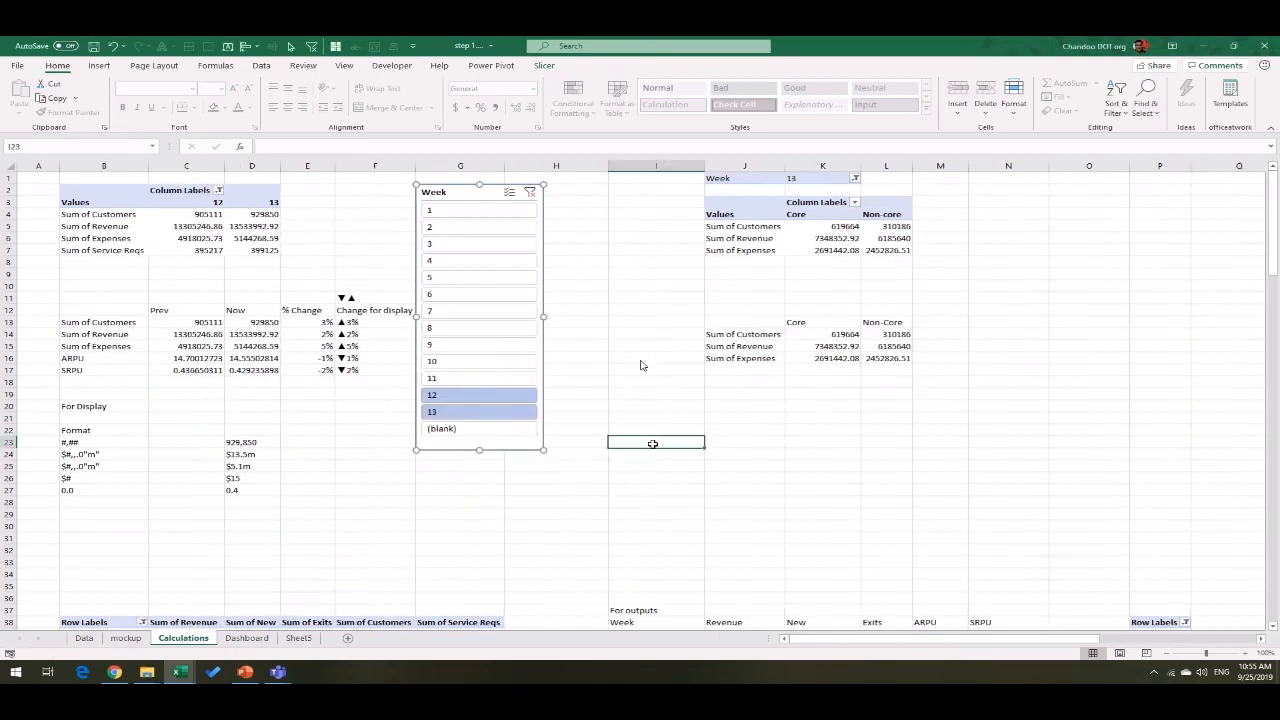
# Step: Add Week from the calendar table to the columns of the regional summary PivotTable
pyautogui.scroll(-20, 650, 443)
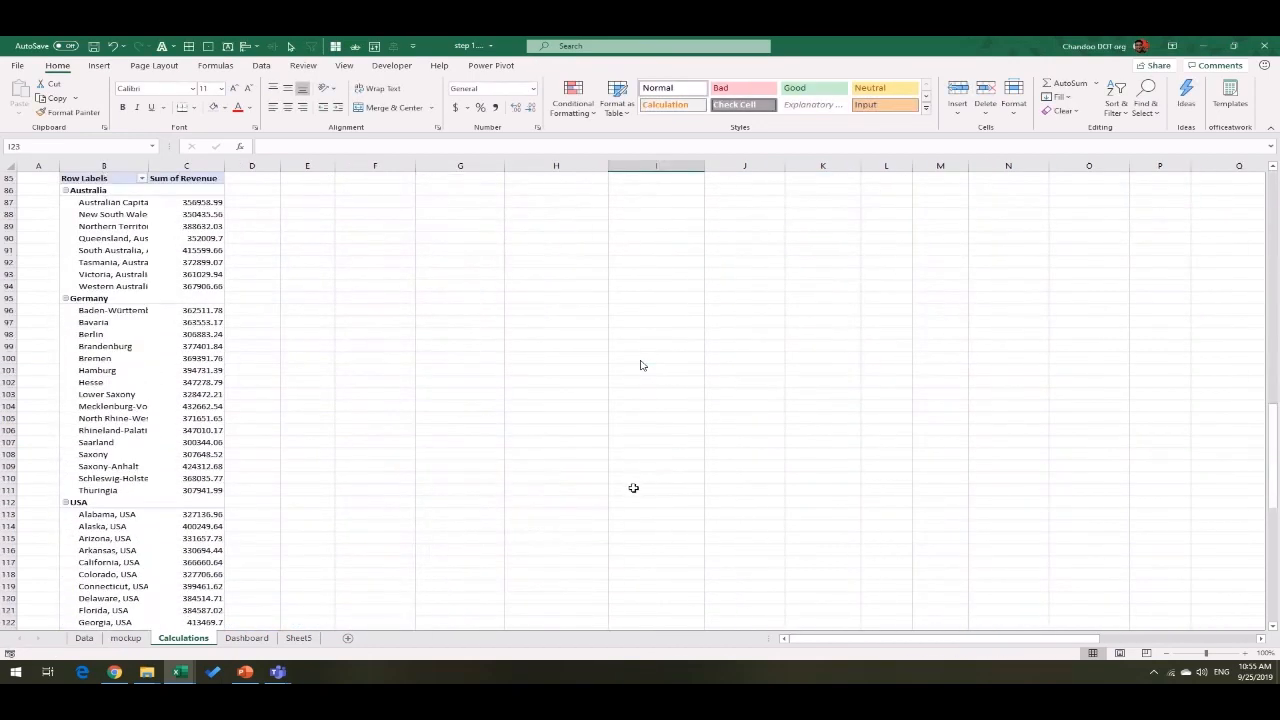
pyautogui.scroll(2, 230, 340)
pyautogui.click(196, 334)
pyautogui.moveTo(1100, 270); pyautogui.dragTo(1205, 390)
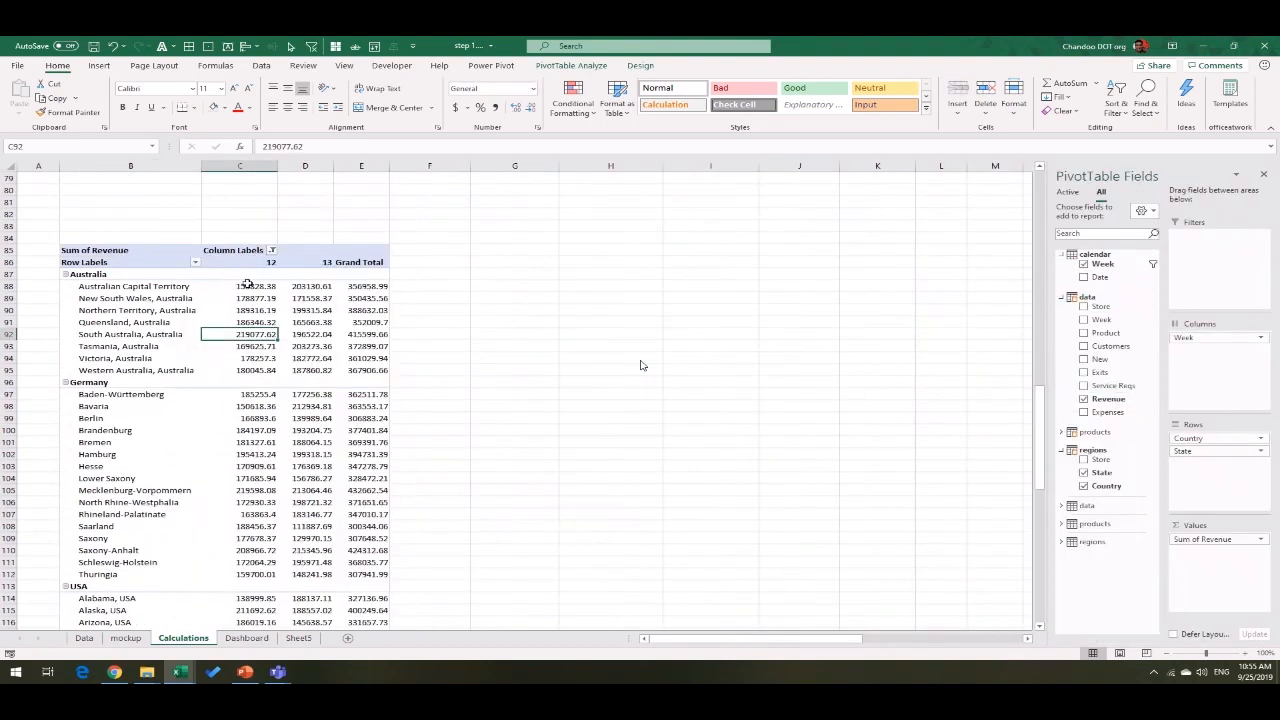
pyautogui.click(366, 321)
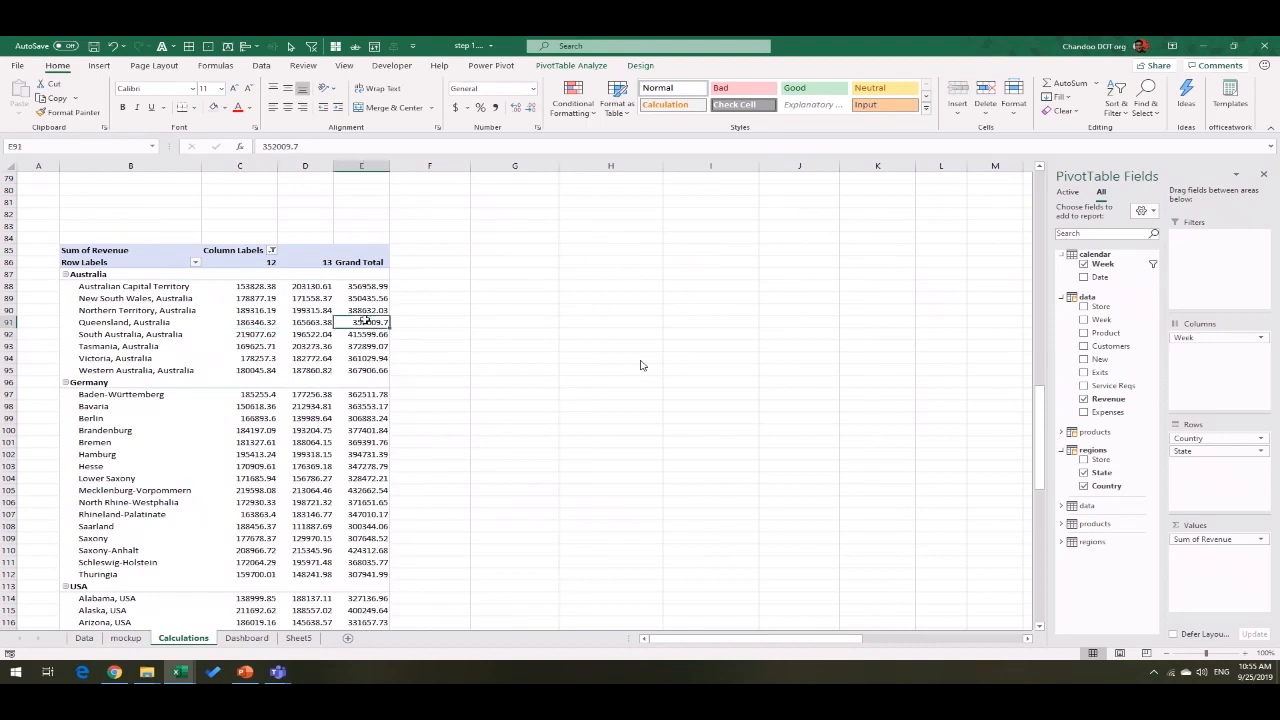
# Step: Show the regional summary PivotTable in tabular form
pyautogui.click(640, 65)
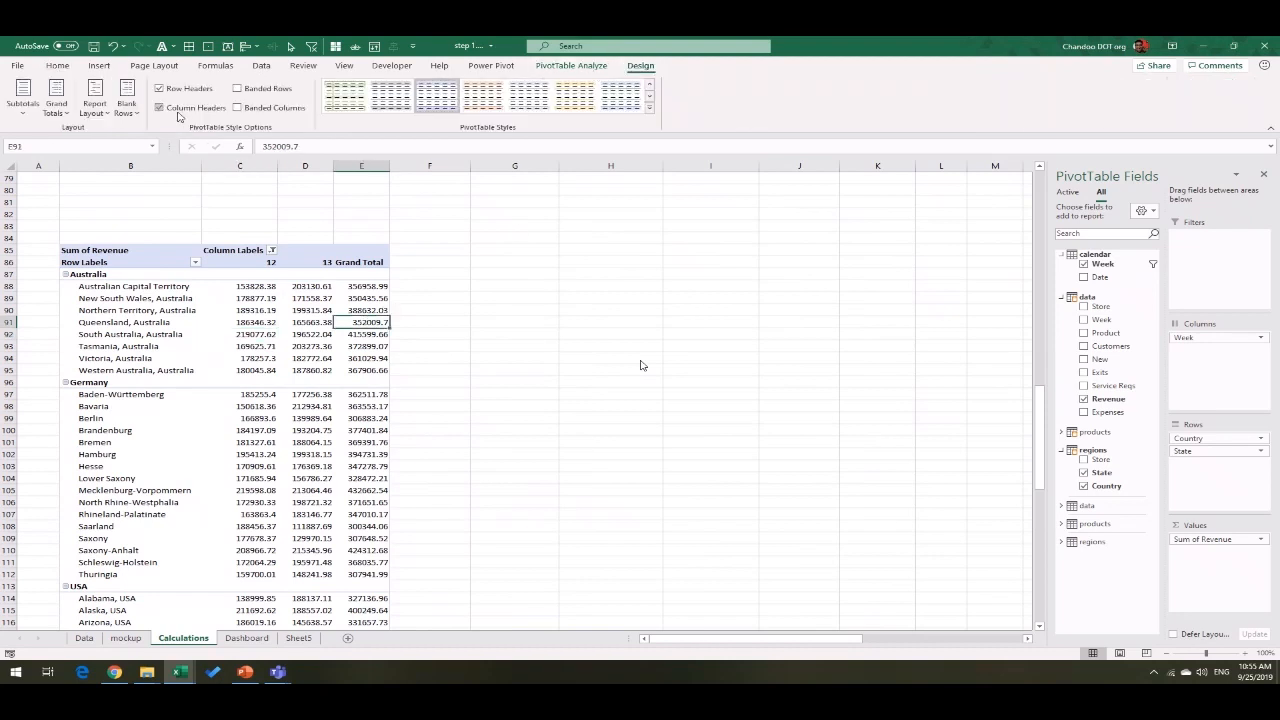
pyautogui.click(95, 97)
pyautogui.click(125, 193)
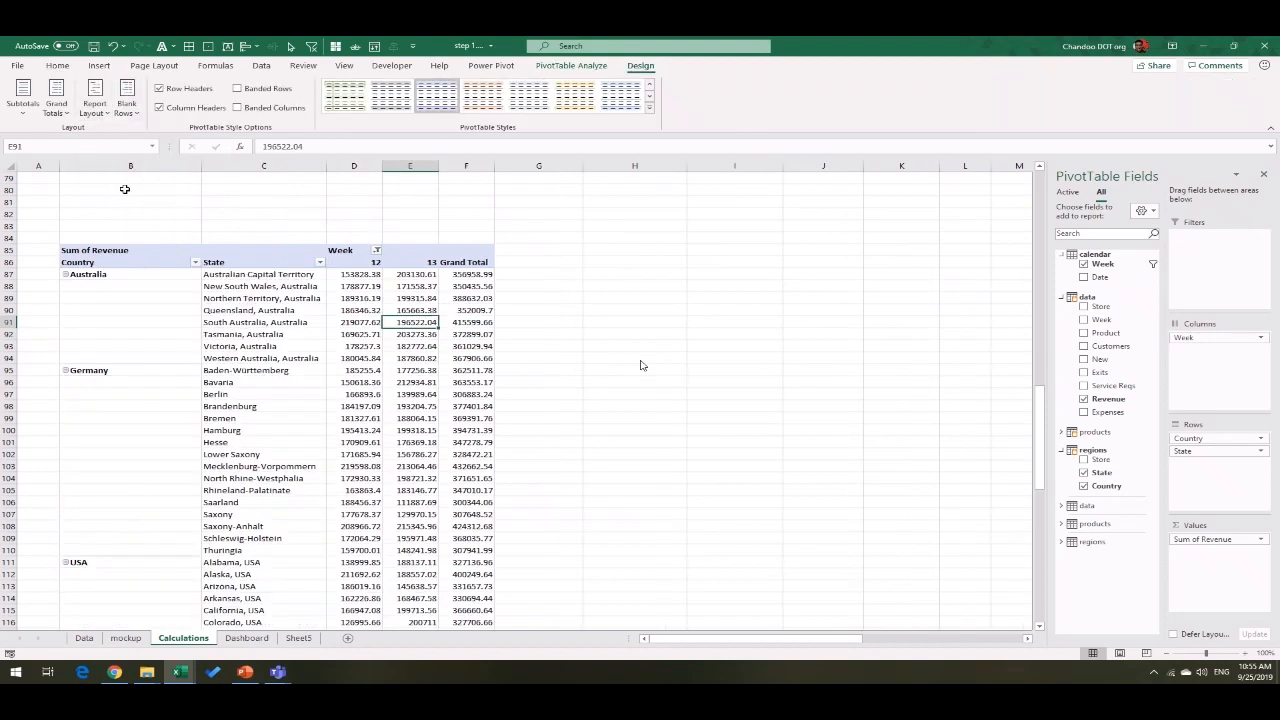
# Step: Turn off the grand totals for rows and columns and the subtotals in the regional summary PivotTable
pyautogui.click(56, 100)
pyautogui.click(90, 150)
pyautogui.click(22, 95)
pyautogui.click(60, 138)
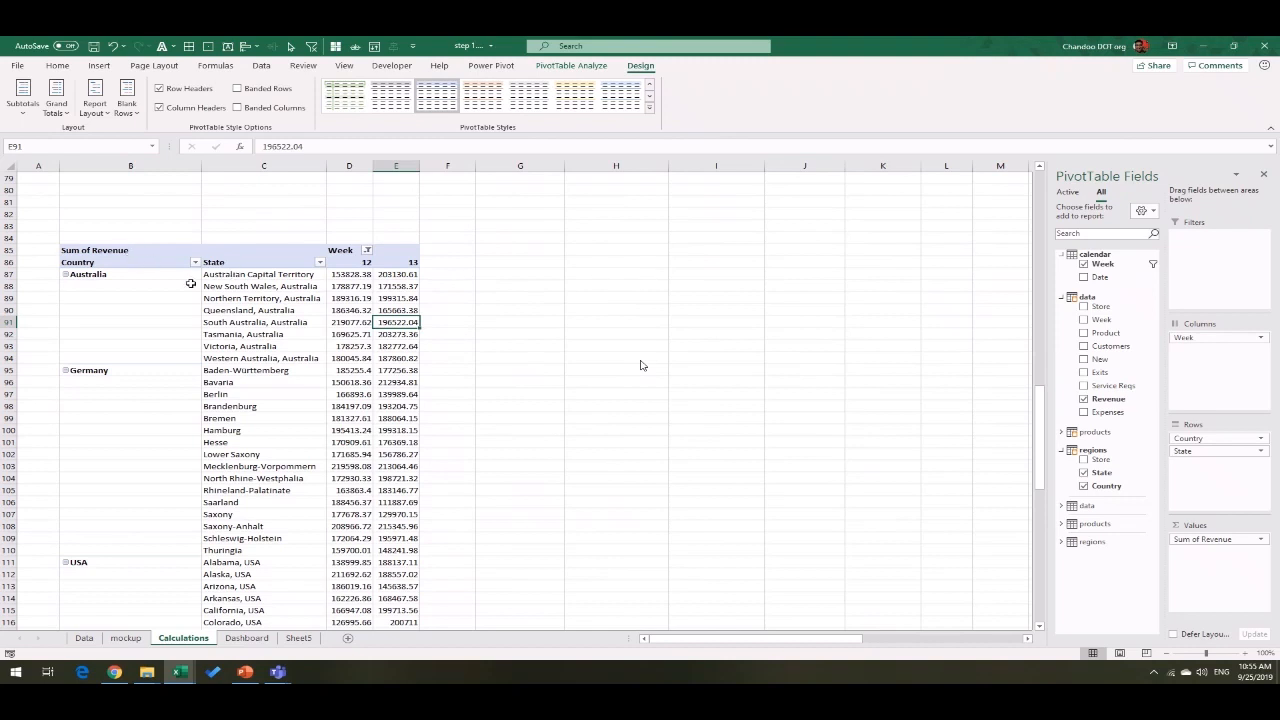
pyautogui.moveTo(225, 274); pyautogui.dragTo(240, 357)
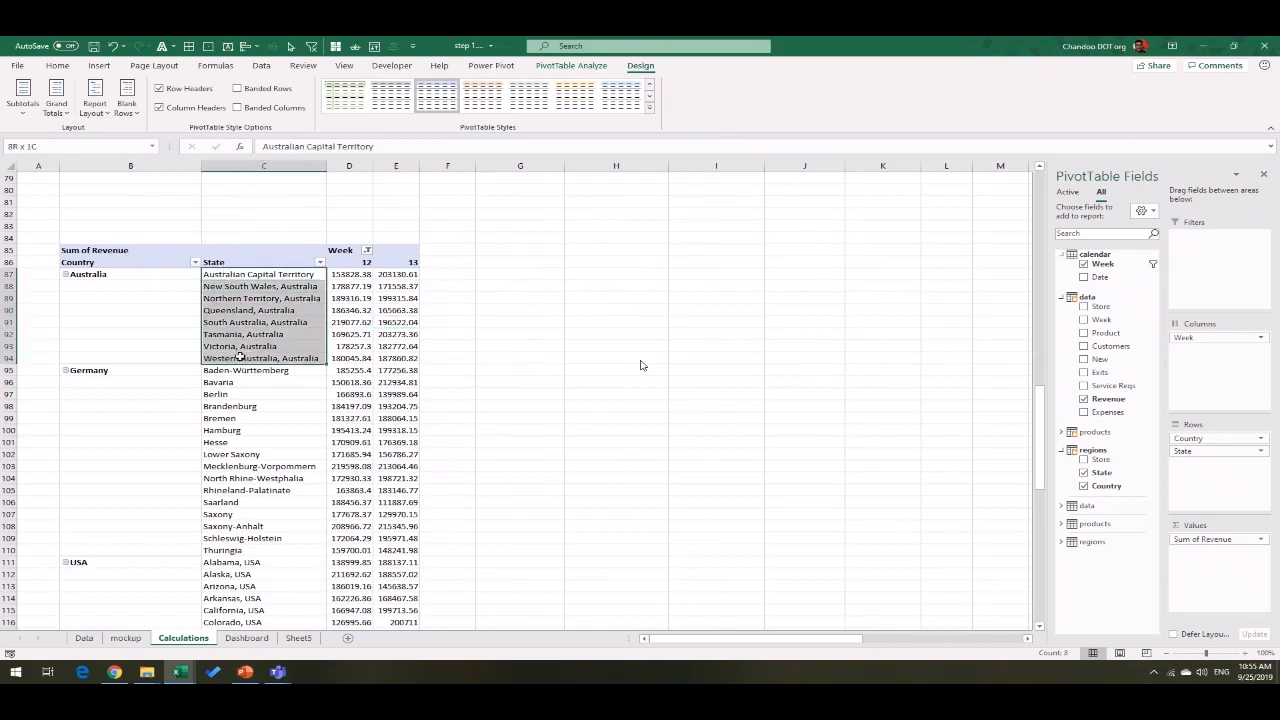
pyautogui.click(681, 267)
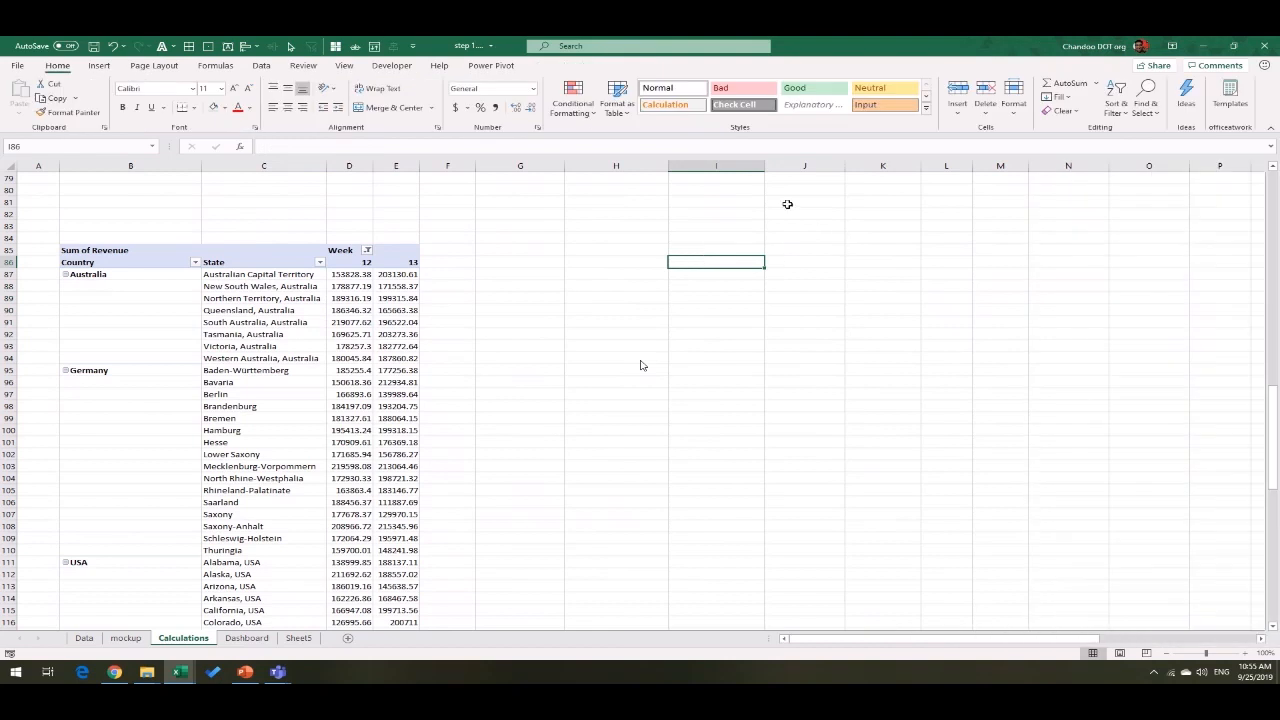
# Step: Enter the heading Australia in cell I86 beside the regional summary PivotTable
pyautogui.write('Au')
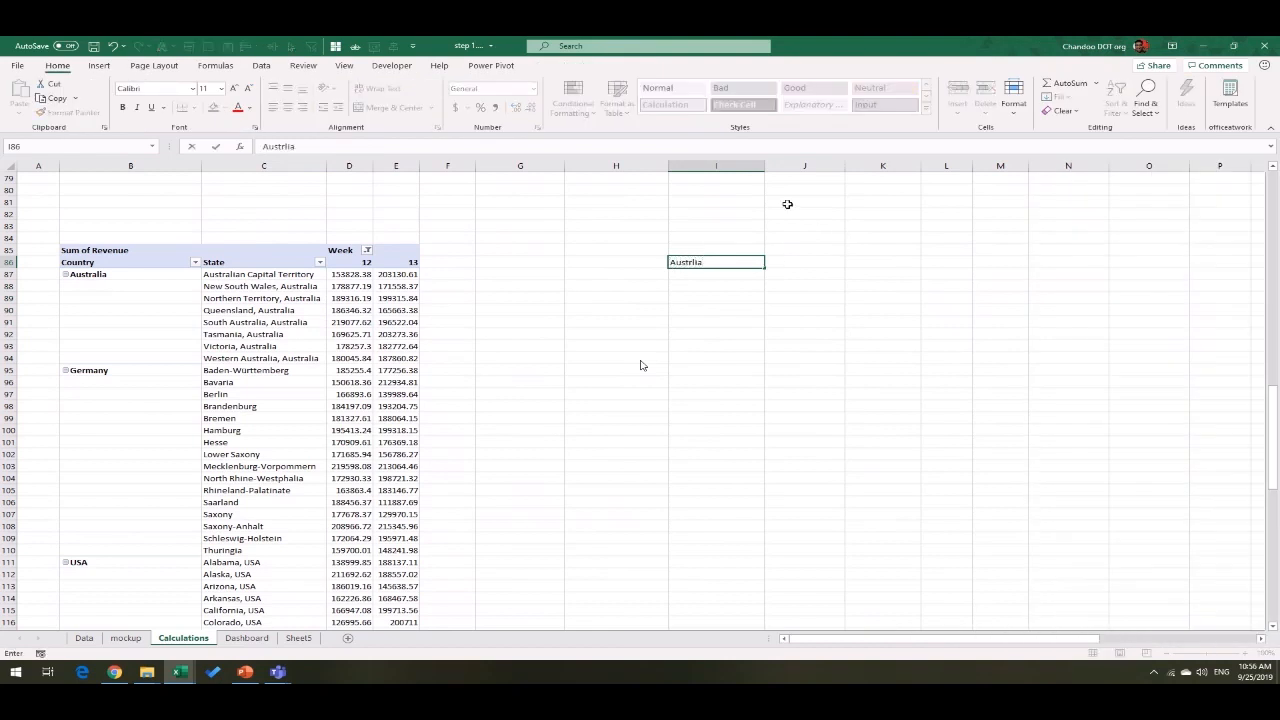
pyautogui.write('stralia')
pyautogui.press('Return')
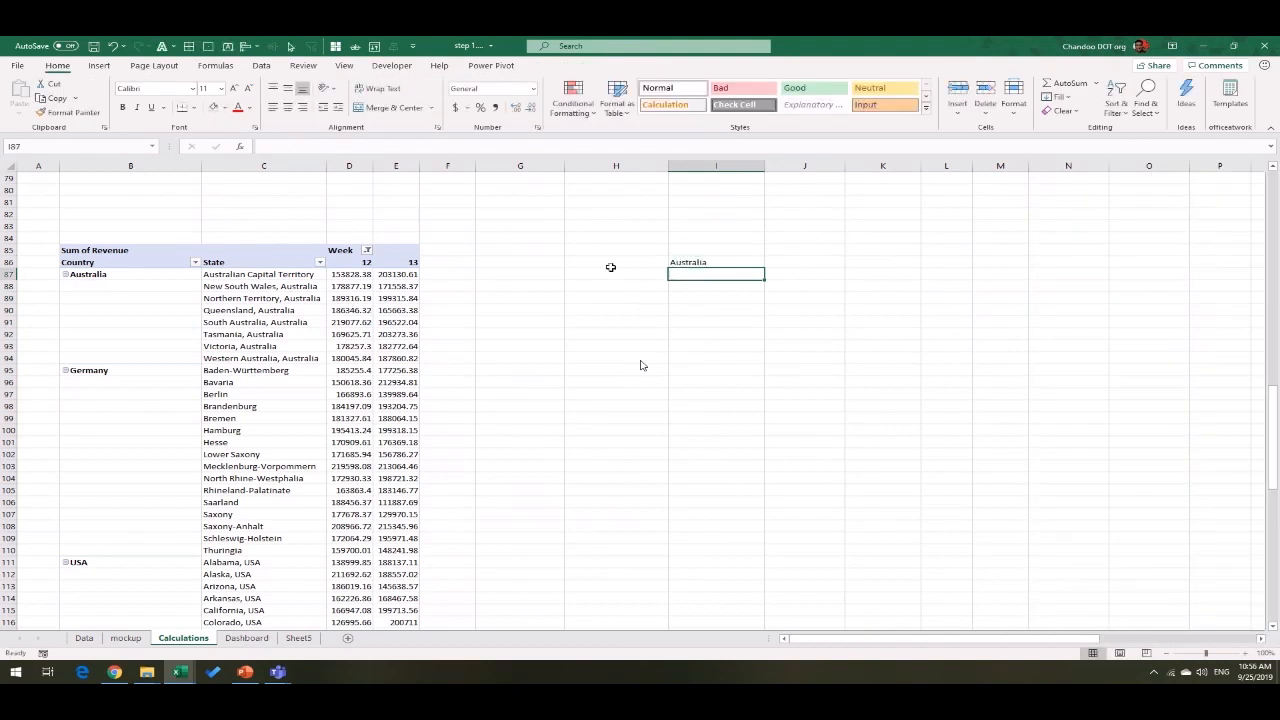
# Step: Copy the eight Australian state names from the PivotTable and paste them as links starting at cell I87
pyautogui.moveTo(247, 274); pyautogui.dragTo(306, 357)
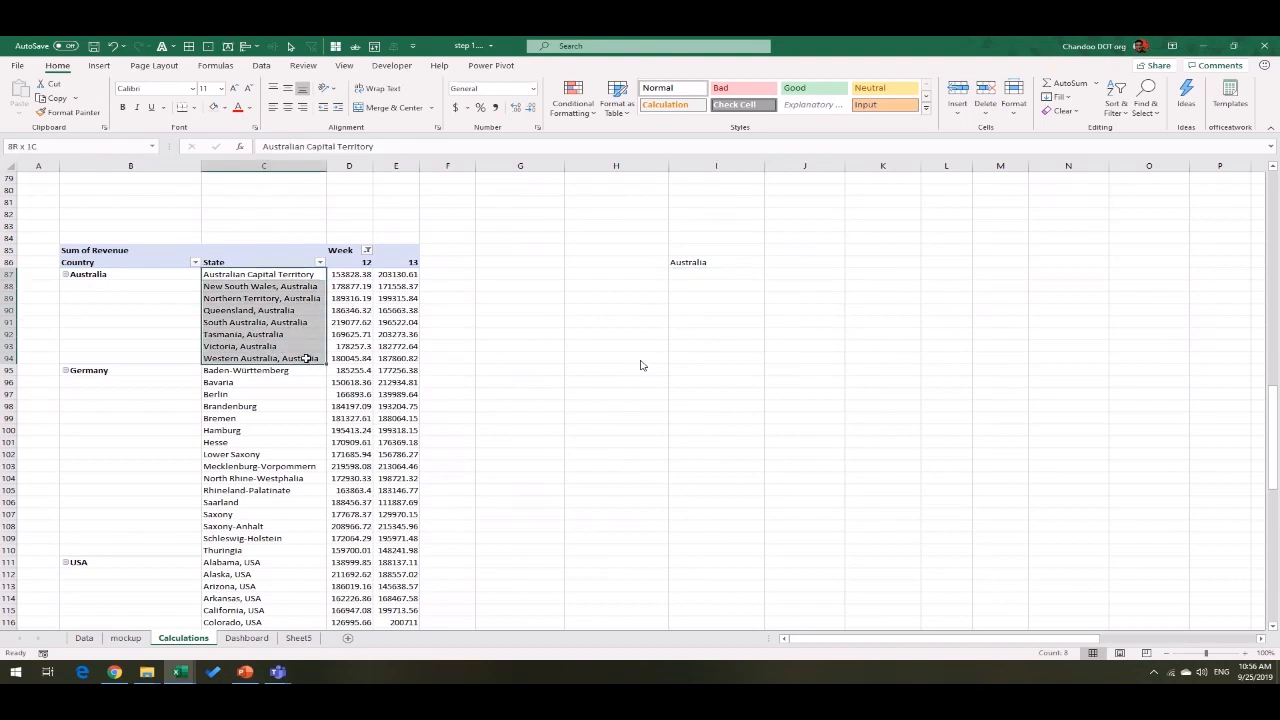
pyautogui.hotkey('ctrl', 'c')
pyautogui.click(714, 276)
pyautogui.rightClick(714, 276)
pyautogui.click(769, 342)
pyautogui.rightClick(736, 274)
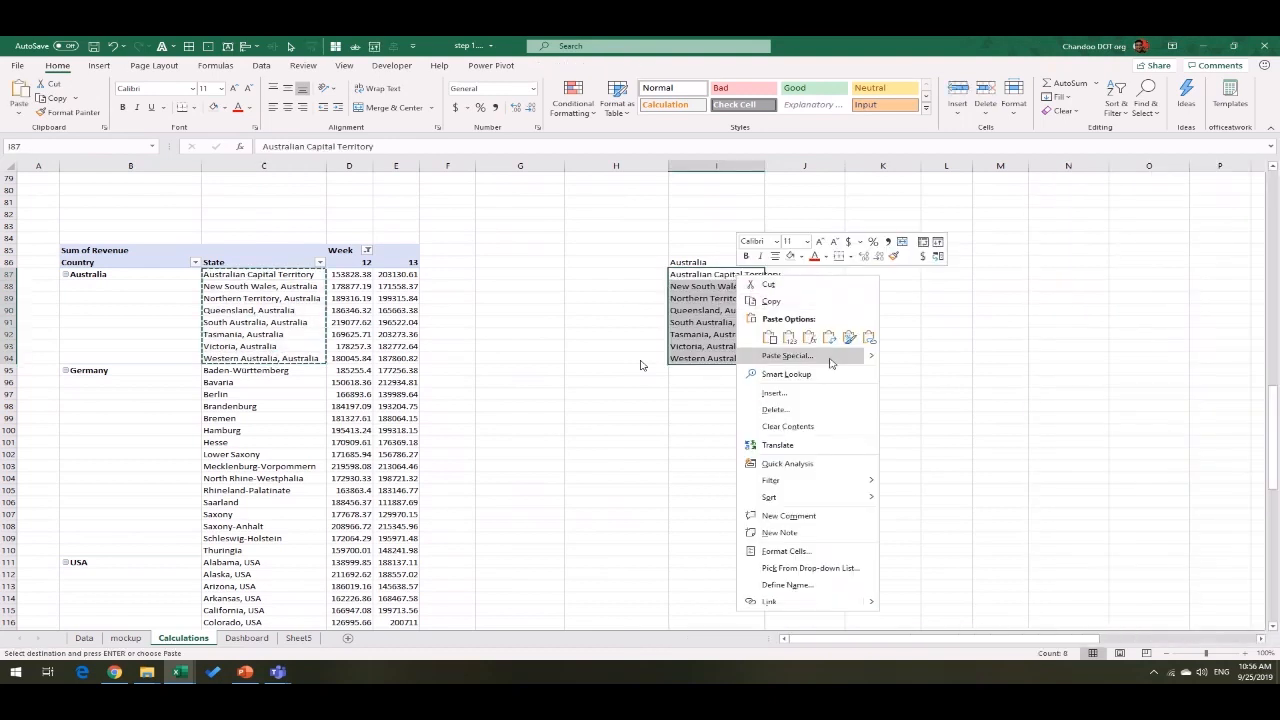
pyautogui.press('Escape')
# Step: Move the Australia heading up to I85 and enter the column headings State in I86 and % change in J86
pyautogui.click(803, 259)
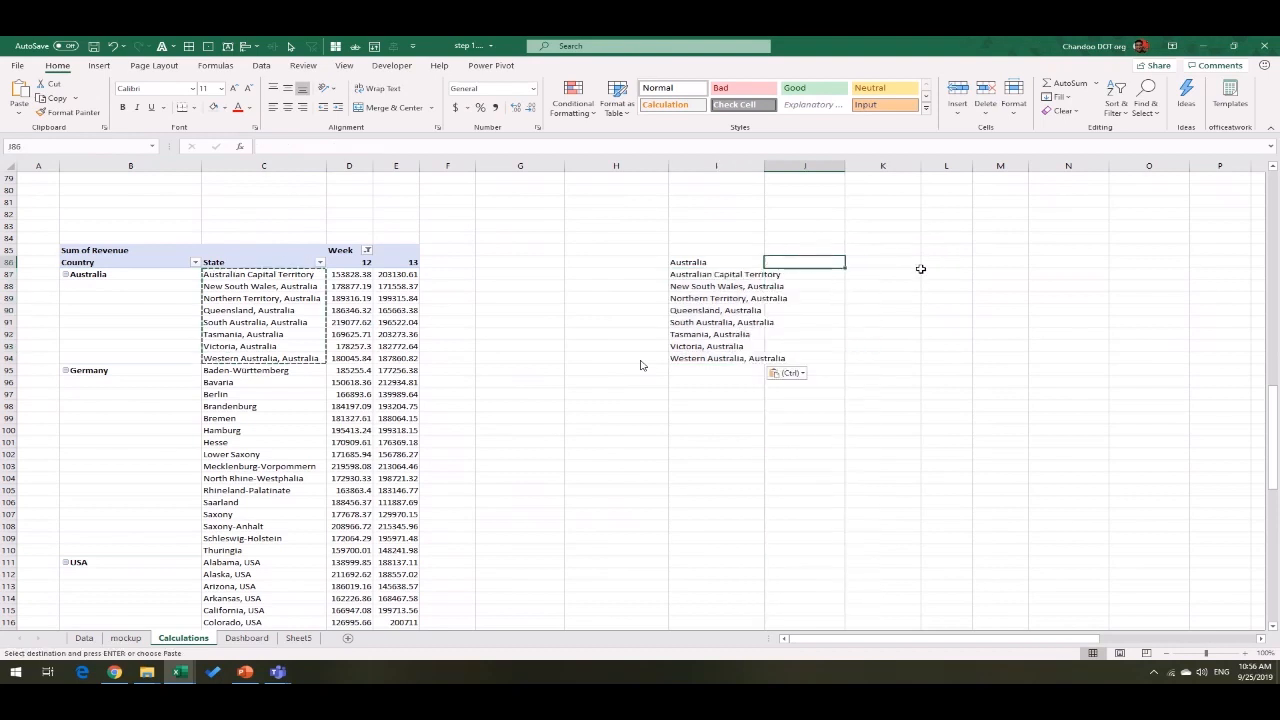
pyautogui.press('Left')
pyautogui.hotkey('ctrl', 'x')
pyautogui.press('Up')
pyautogui.press('Up')
pyautogui.press('Down')
pyautogui.hotkey('ctrl', 'v')
pyautogui.press('Down')
pyautogui.write('State')
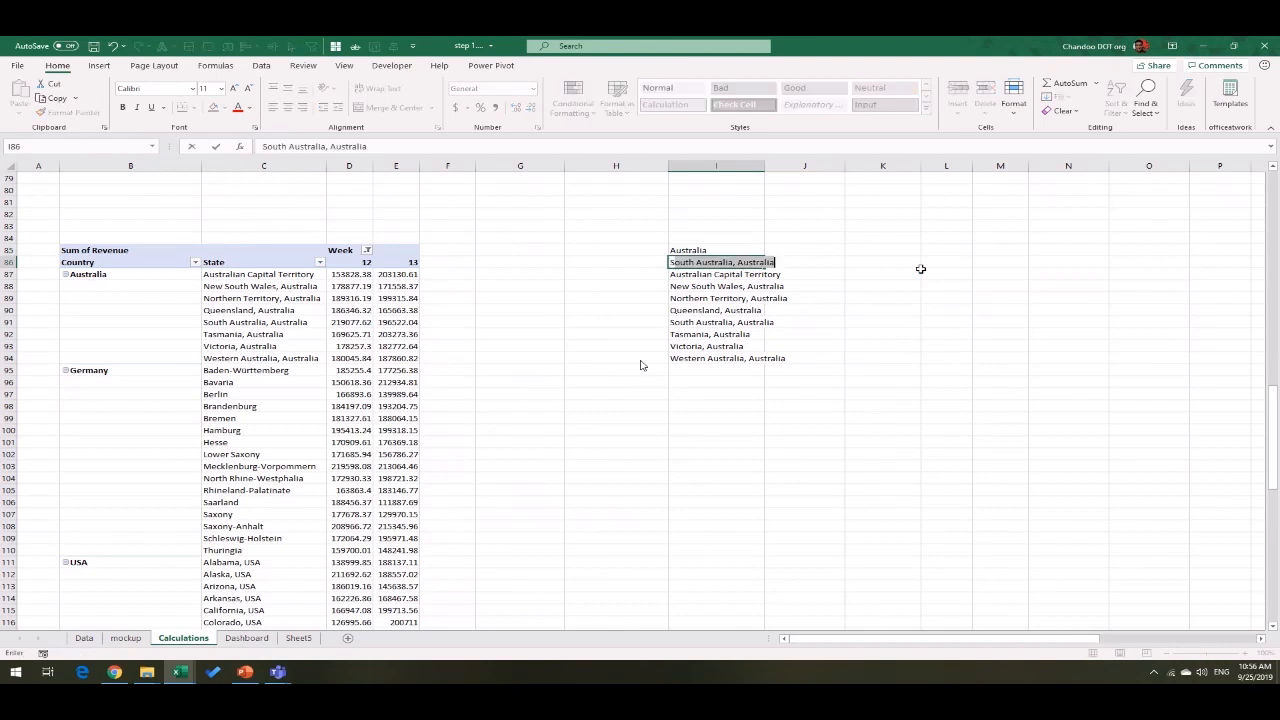
pyautogui.press('Tab')
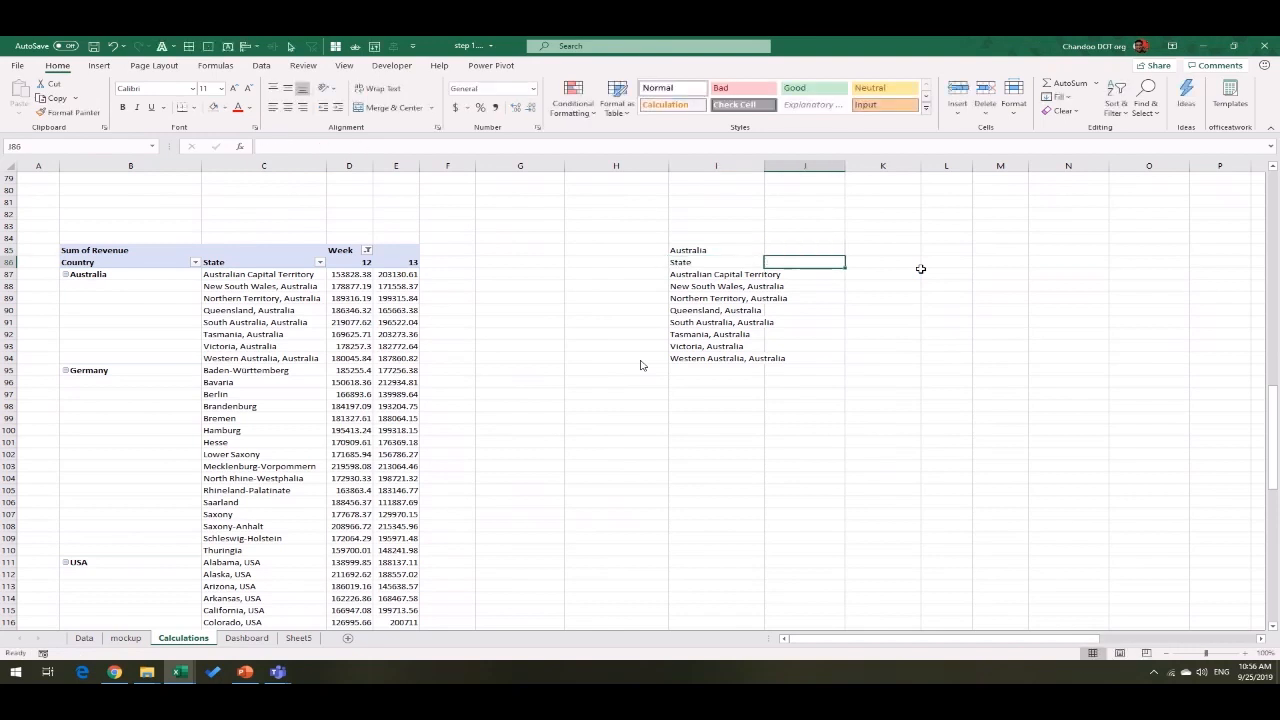
pyautogui.write('% change')
pyautogui.press('Return')
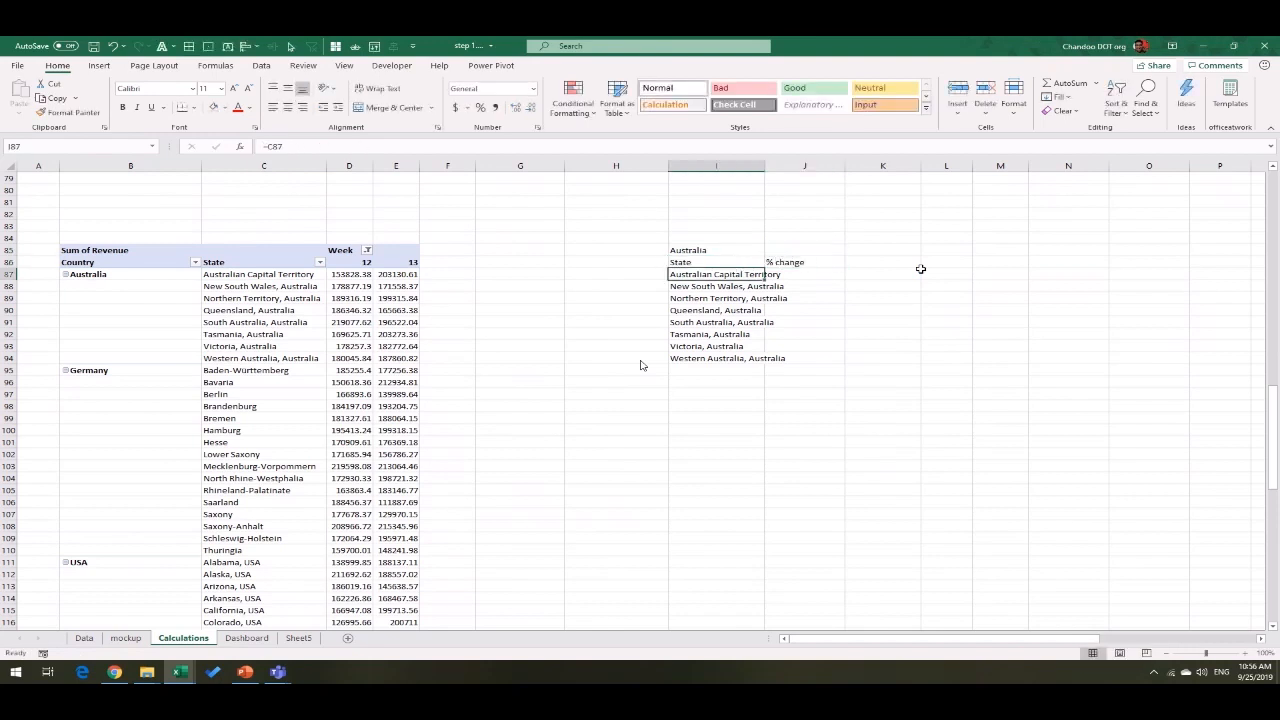
# Step: Copy the Australian states' revenue for both weeks and paste it as links starting at cell J87
pyautogui.click(806, 261)
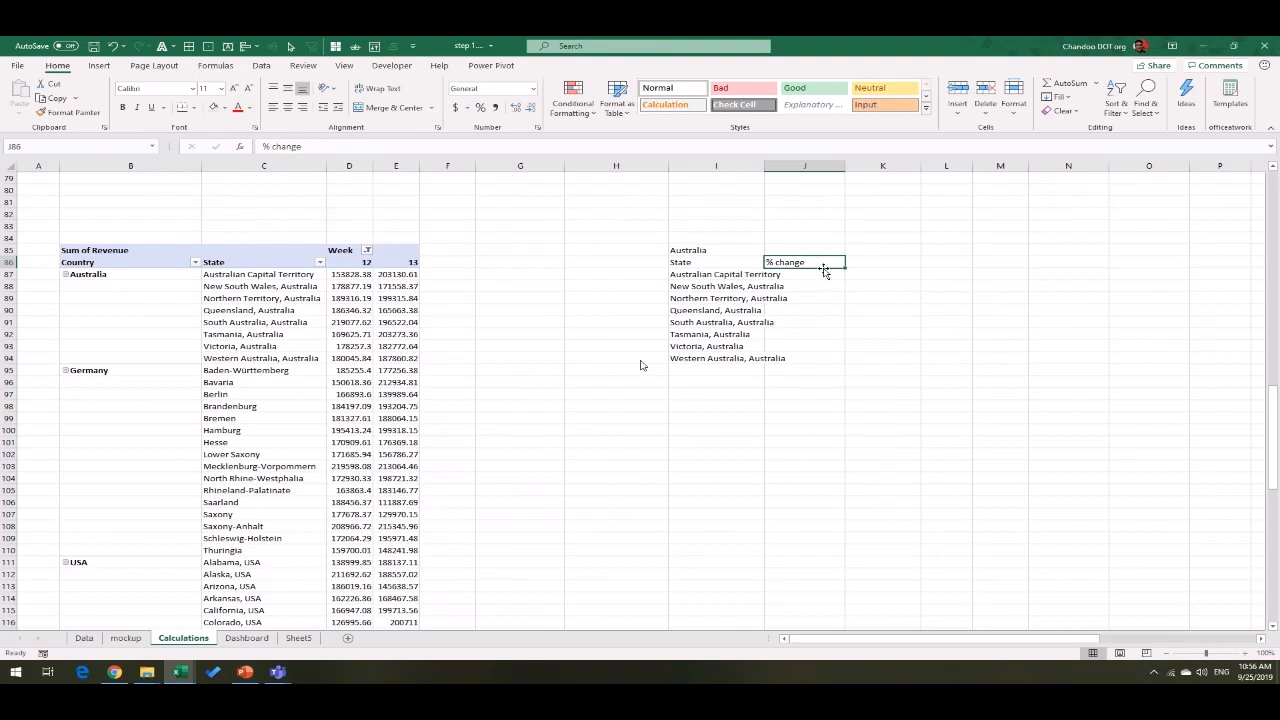
pyautogui.moveTo(361, 276); pyautogui.dragTo(392, 363)
pyautogui.hotkey('ctrl', 'c')
pyautogui.rightClick(818, 277)
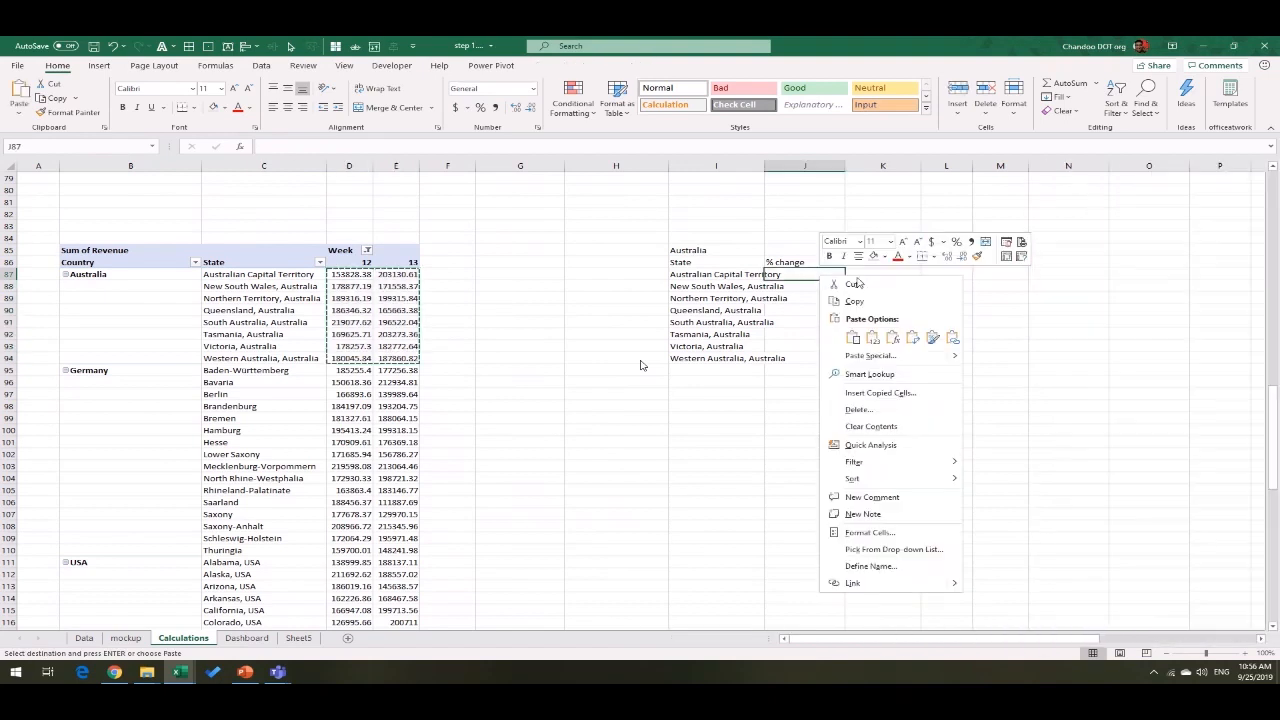
pyautogui.click(937, 343)
# Step: Move the % change heading to L86 and enter the headings Prev in J86 and Now in K86
pyautogui.click(791, 265)
pyautogui.moveTo(791, 268); pyautogui.dragTo(977, 264)
pyautogui.moveTo(966, 263); pyautogui.dragTo(966, 263)
pyautogui.click(840, 261)
pyautogui.write('Prev')
pyautogui.press('Tab')
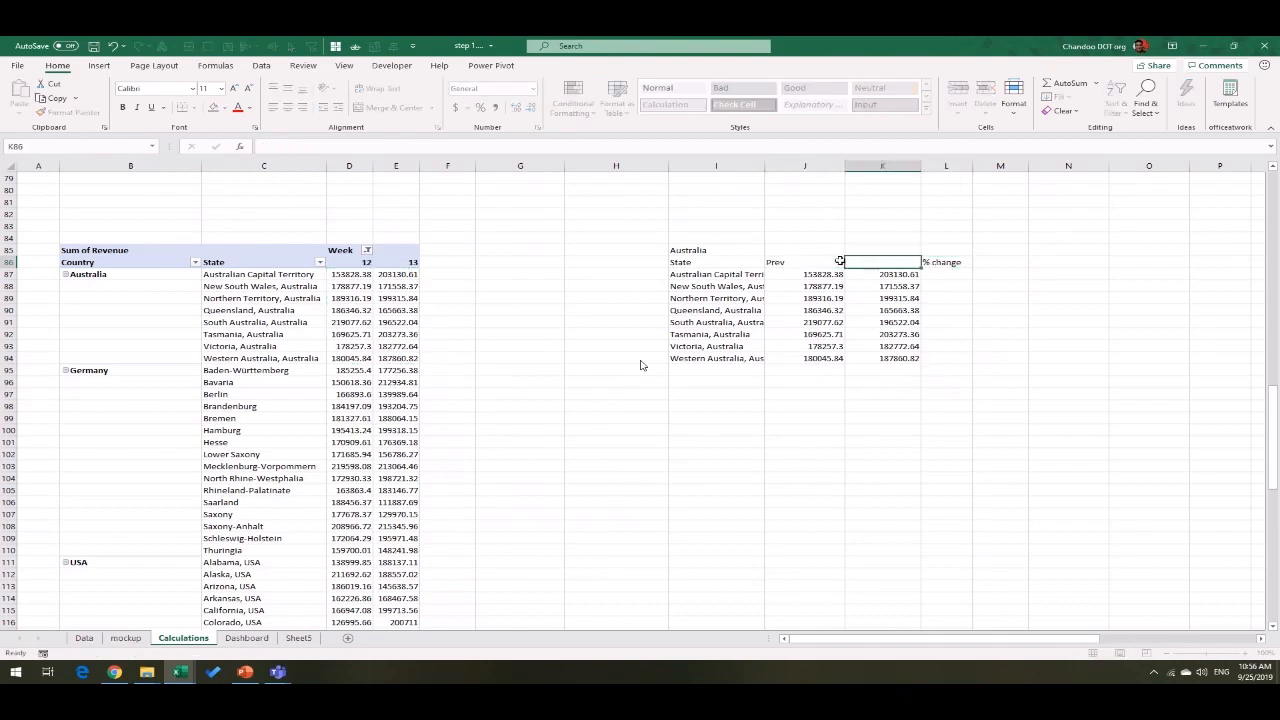
pyautogui.write('NB')
# Step: Calculate the revenue change in L87 with =K87/J87-1 and fill the formula down for all Australian states
pyautogui.press('Down')
pyautogui.press('Right')
pyautogui.press('Right')
pyautogui.press('Left')
pyautogui.write('=')
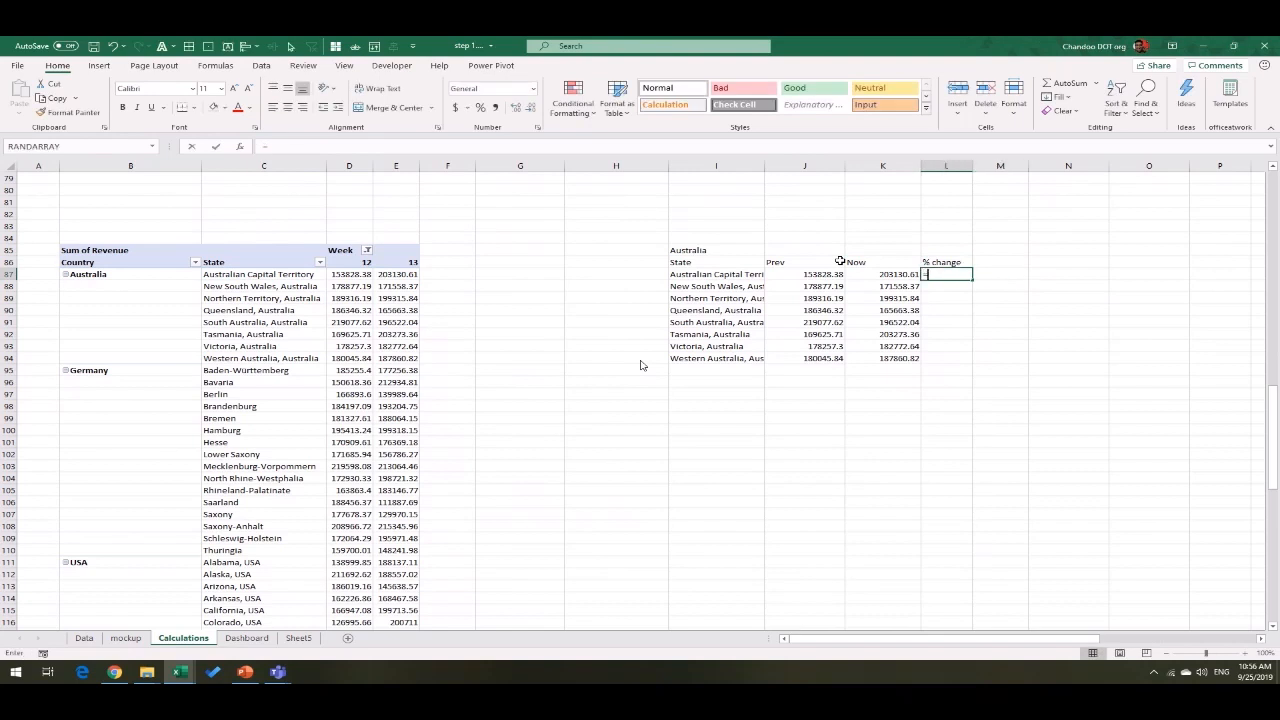
pyautogui.press('Left')
pyautogui.write('/')
pyautogui.press('Left')
pyautogui.write('-1')
pyautogui.press('Return')
pyautogui.click(952, 274)
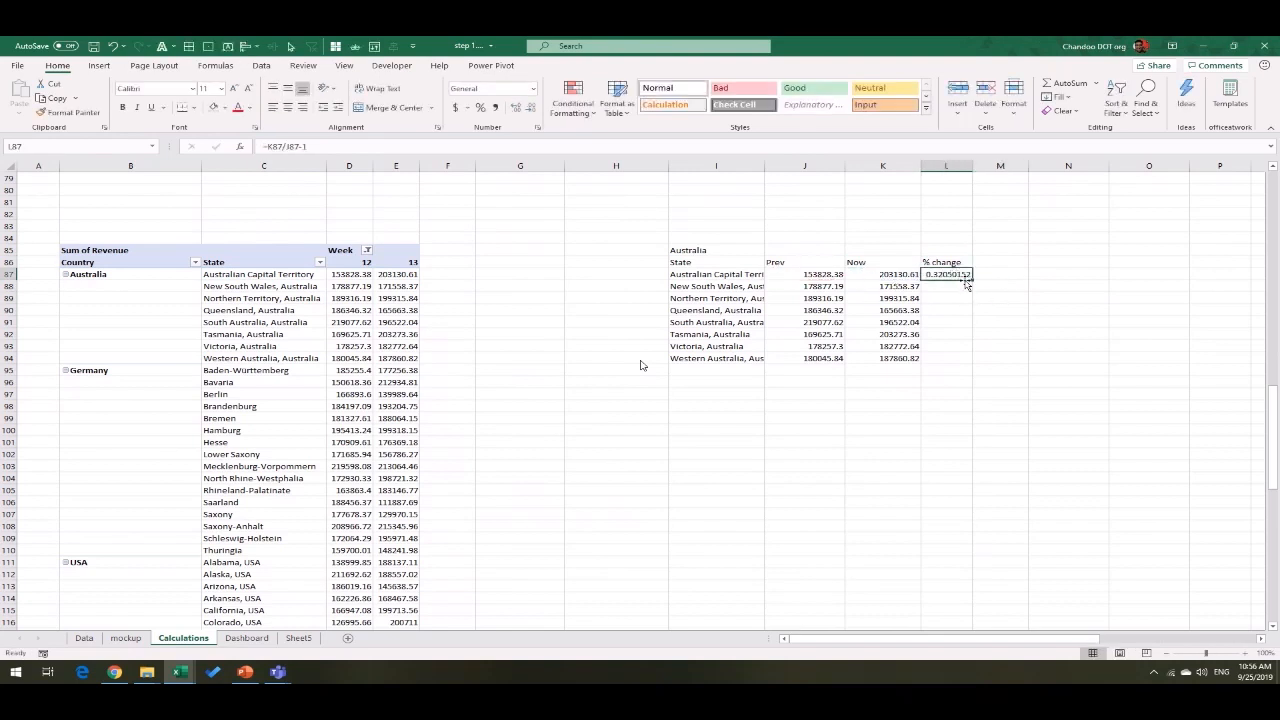
pyautogui.doubleClick(972, 281)
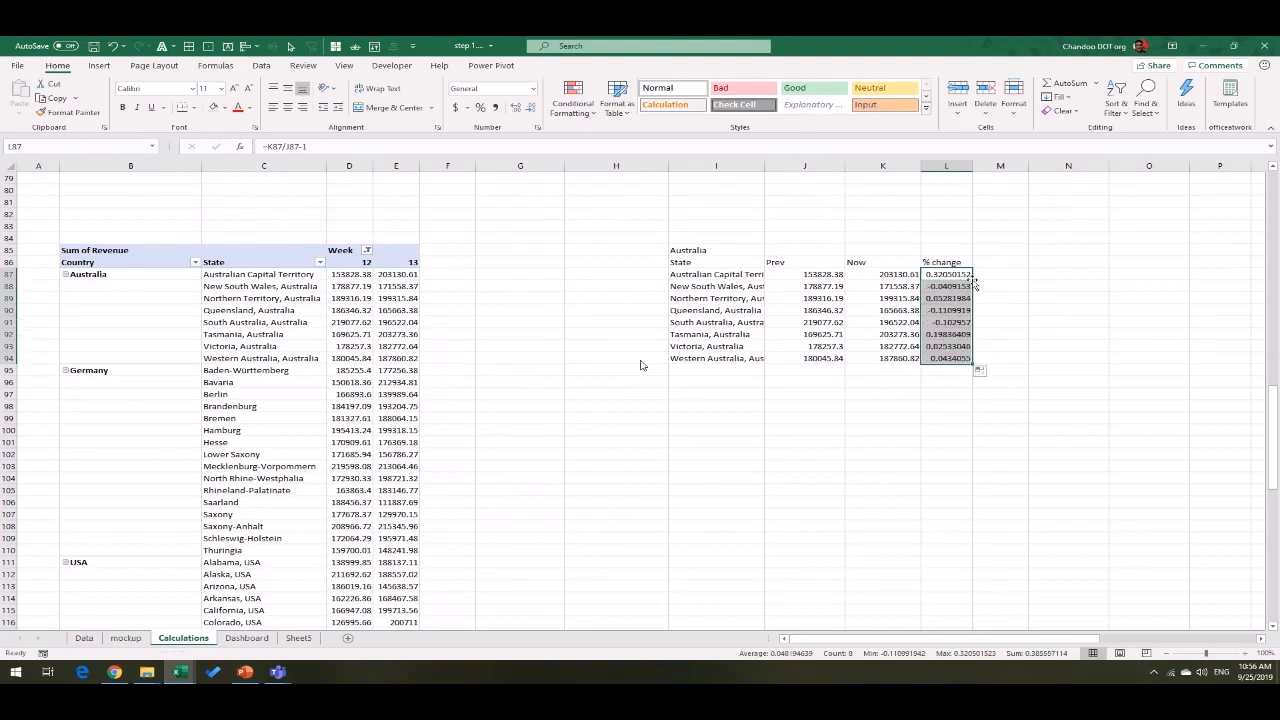
pyautogui.click(1015, 292)
# Step: Insert a filled map chart from the State and % change columns and place it below the Australia table
pyautogui.moveTo(725, 266); pyautogui.dragTo(728, 360)
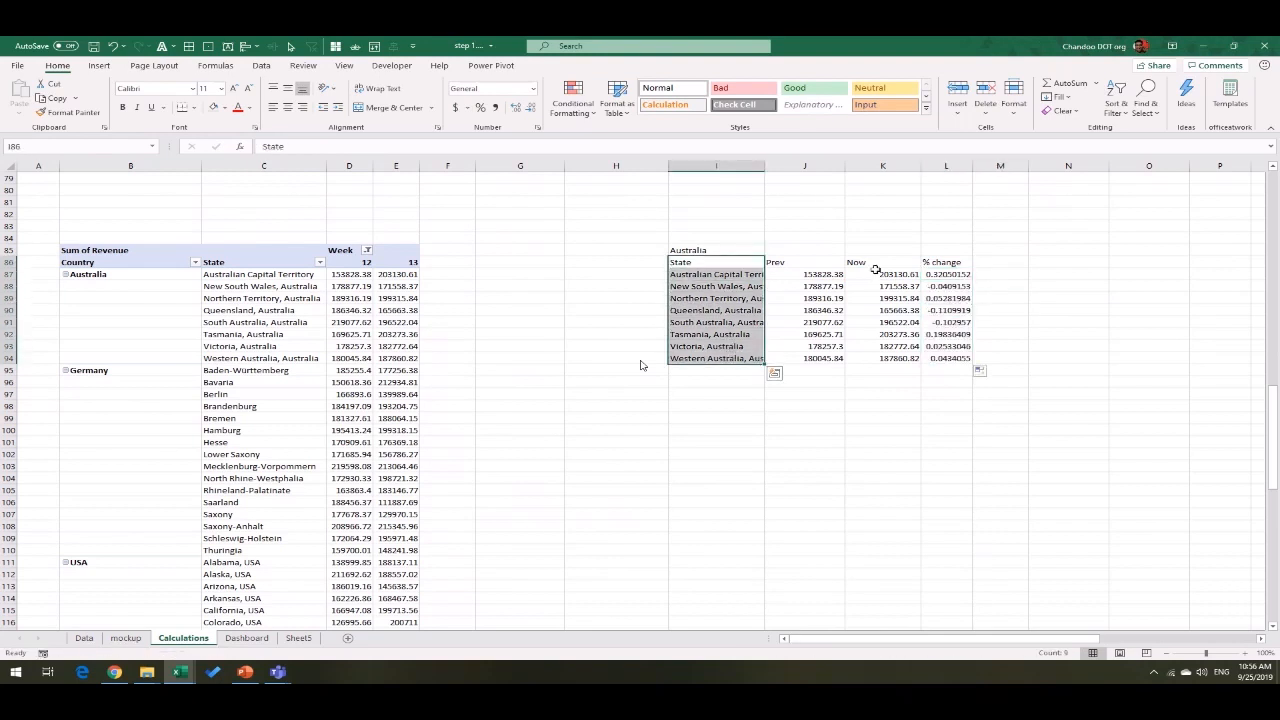
pyautogui.keyDown('ctrl'); pyautogui.moveTo(946, 263); pyautogui.dragTo(943, 357); pyautogui.keyUp('ctrl')
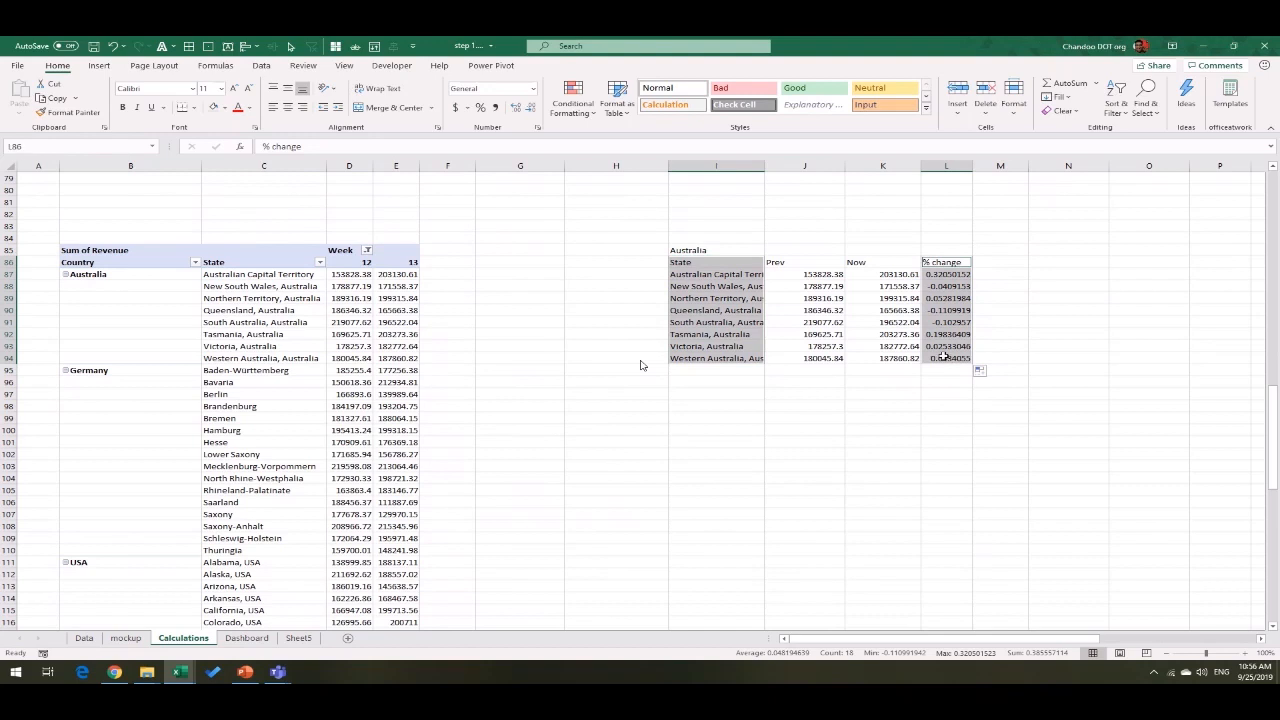
pyautogui.click(99, 65)
pyautogui.click(652, 100)
pyautogui.click(660, 155)
pyautogui.moveTo(715, 329); pyautogui.dragTo(902, 411)
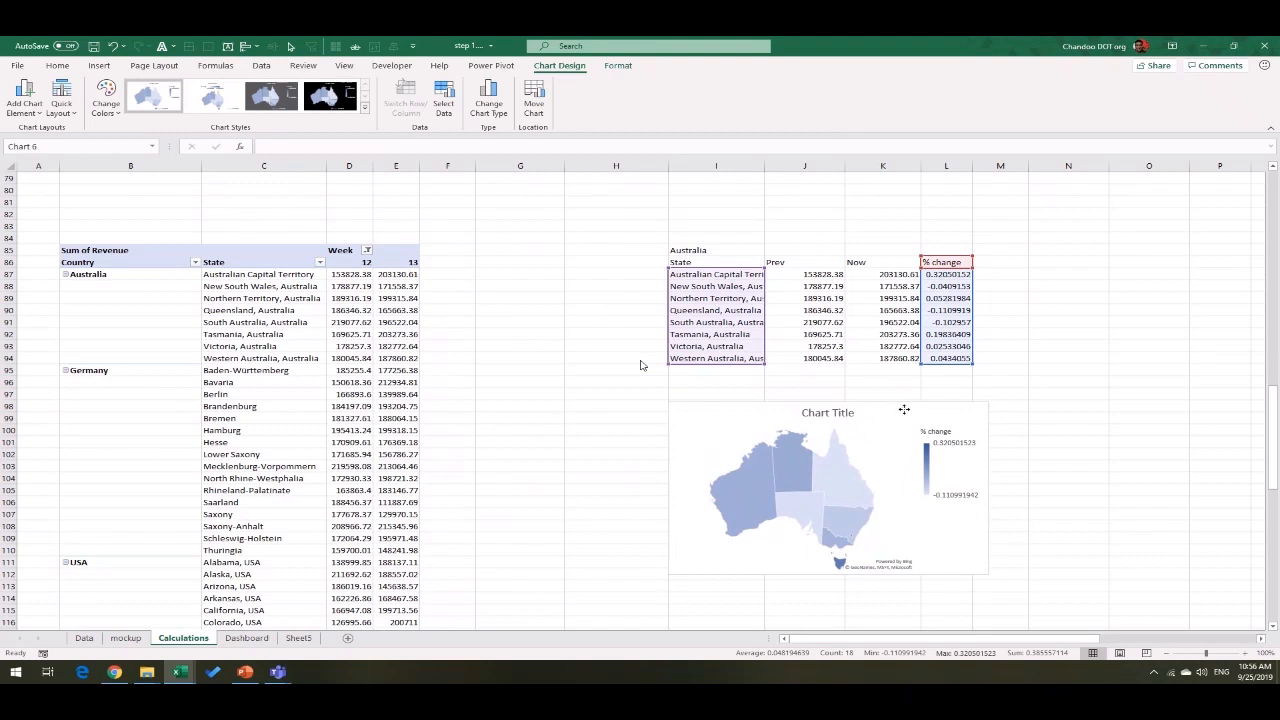
pyautogui.moveTo(903, 410); pyautogui.dragTo(904, 407)
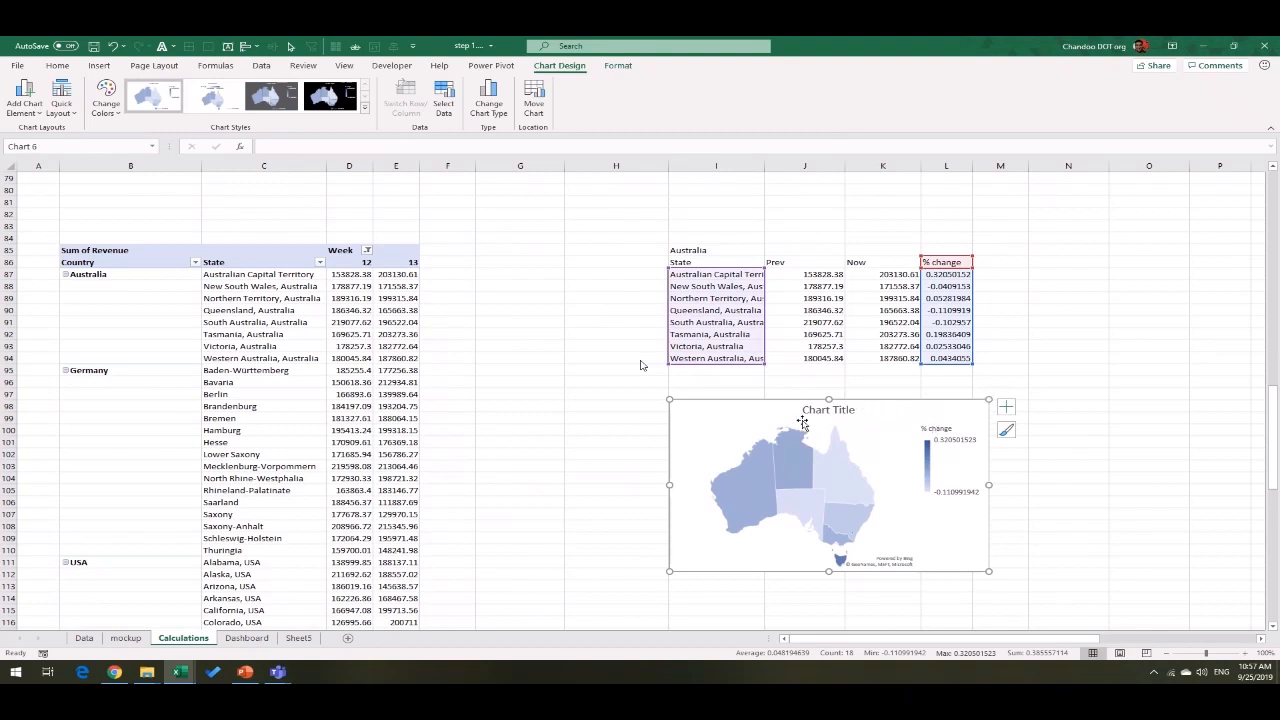
# Step: Delete the chart title and the legend from the Australia map
pyautogui.click(833, 410)
pyautogui.press('Delete')
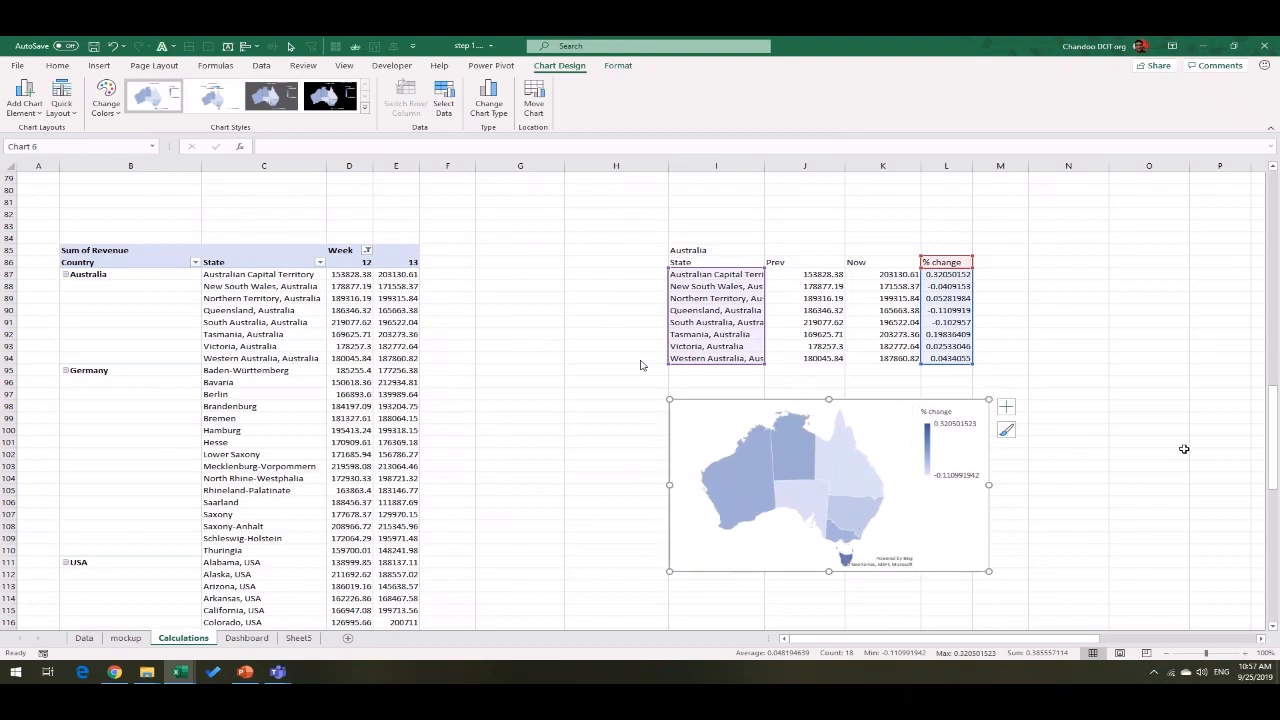
pyautogui.click(962, 479)
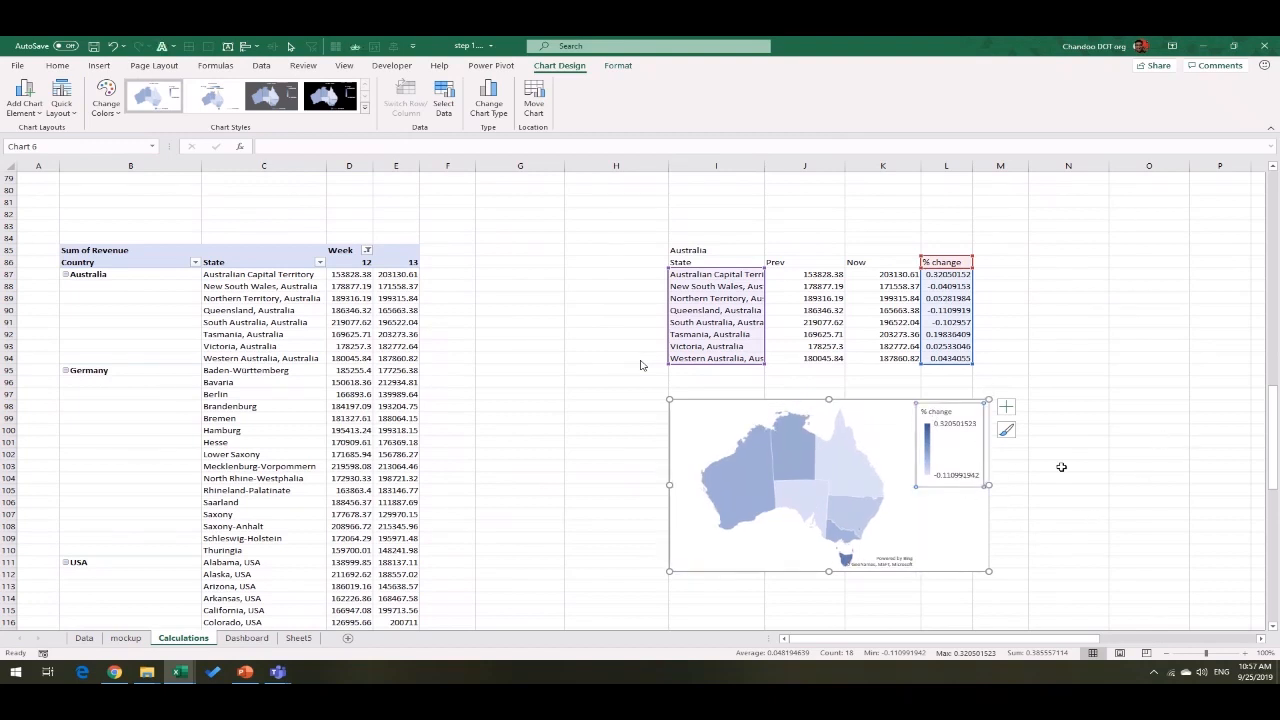
pyautogui.press('Delete')
# Step: Set the Australia map's series color to Diverging (3-color) and widen the formatting pane to reveal all its settings
pyautogui.click(944, 447)
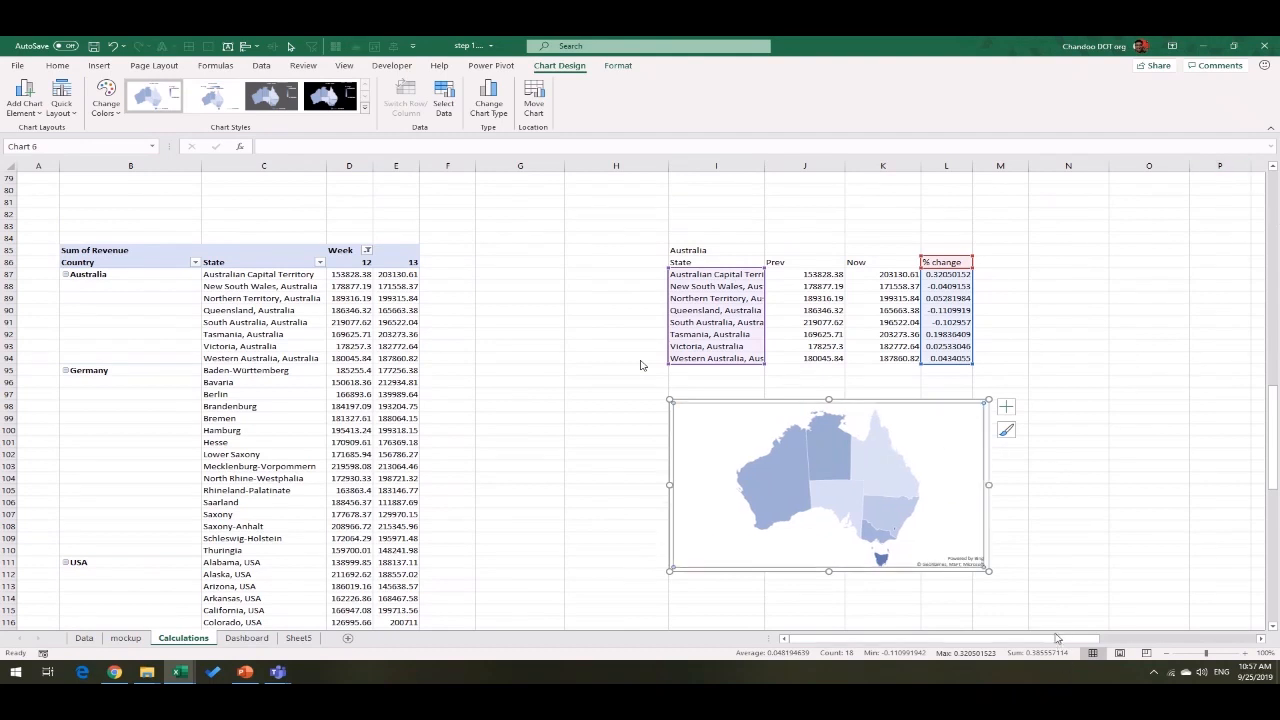
pyautogui.doubleClick(943, 515)
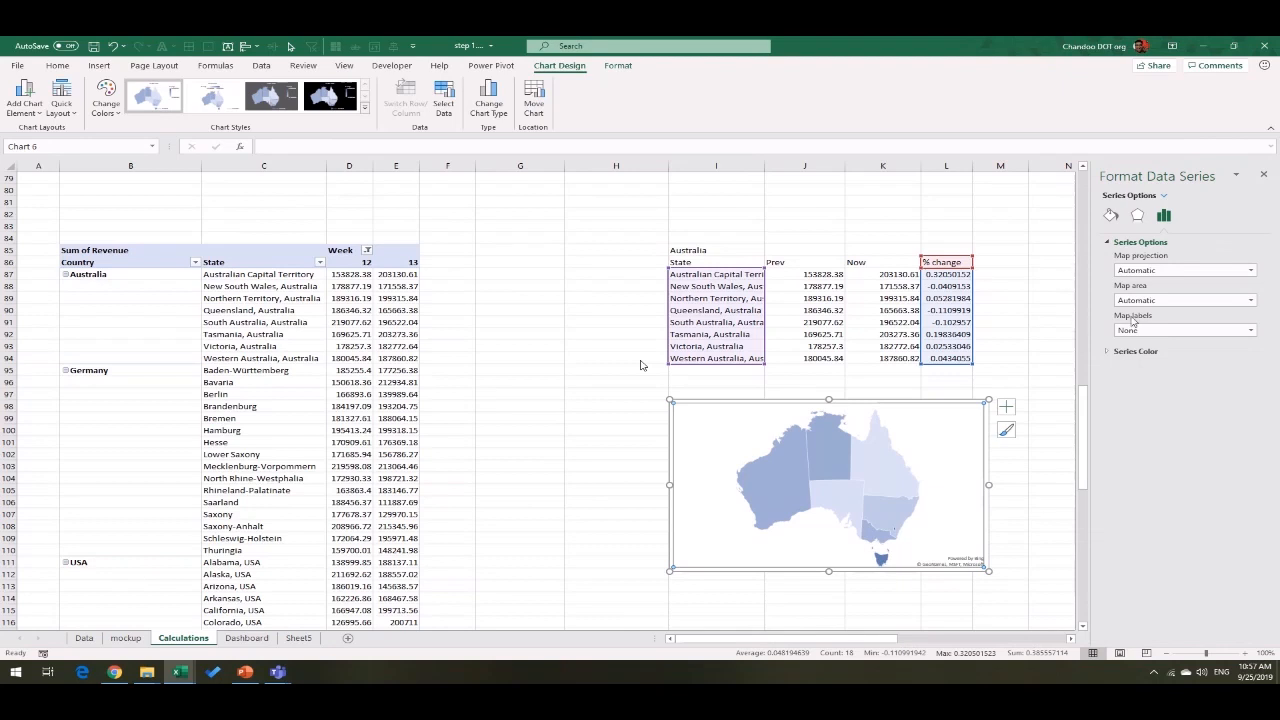
pyautogui.click(1124, 351)
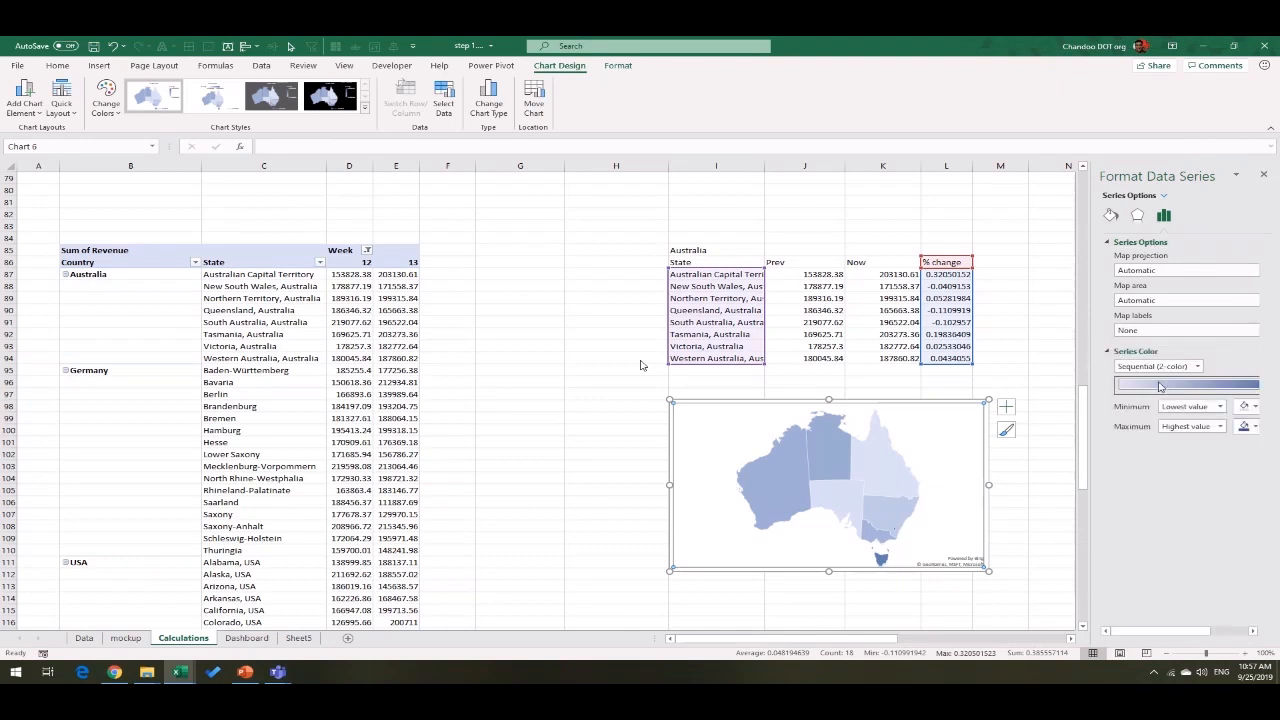
pyautogui.click(1164, 368)
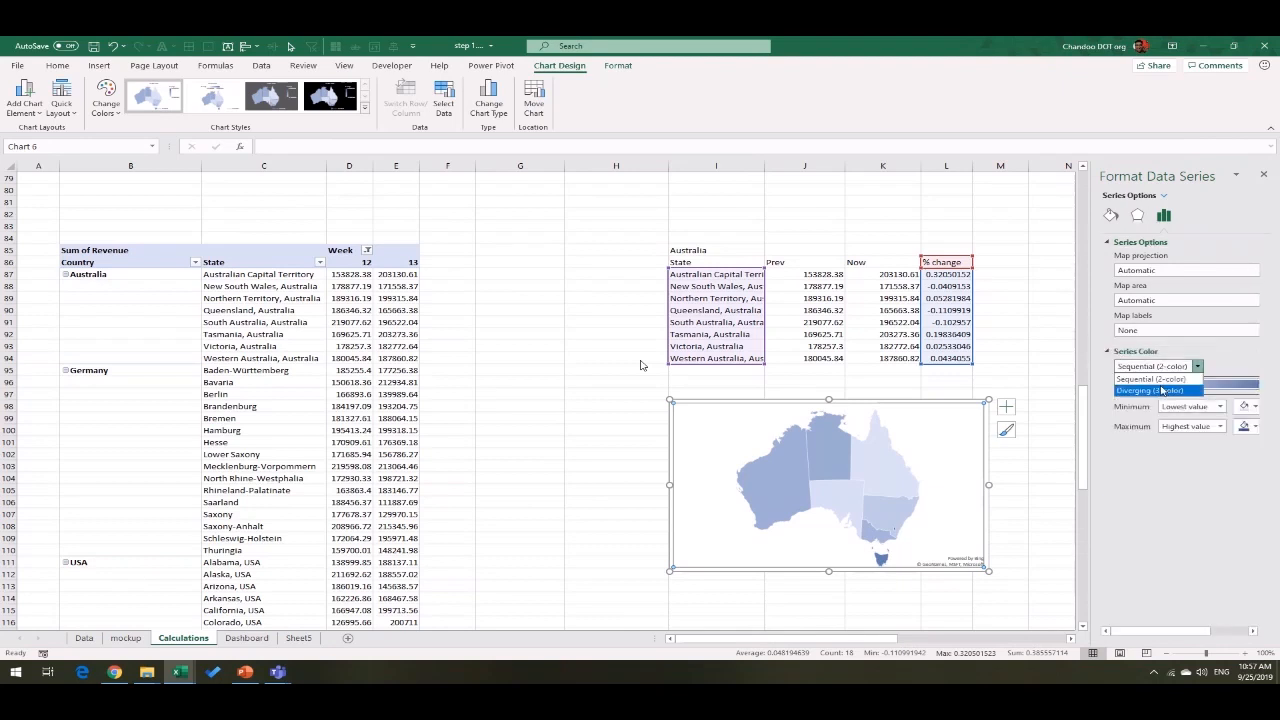
pyautogui.click(1162, 390)
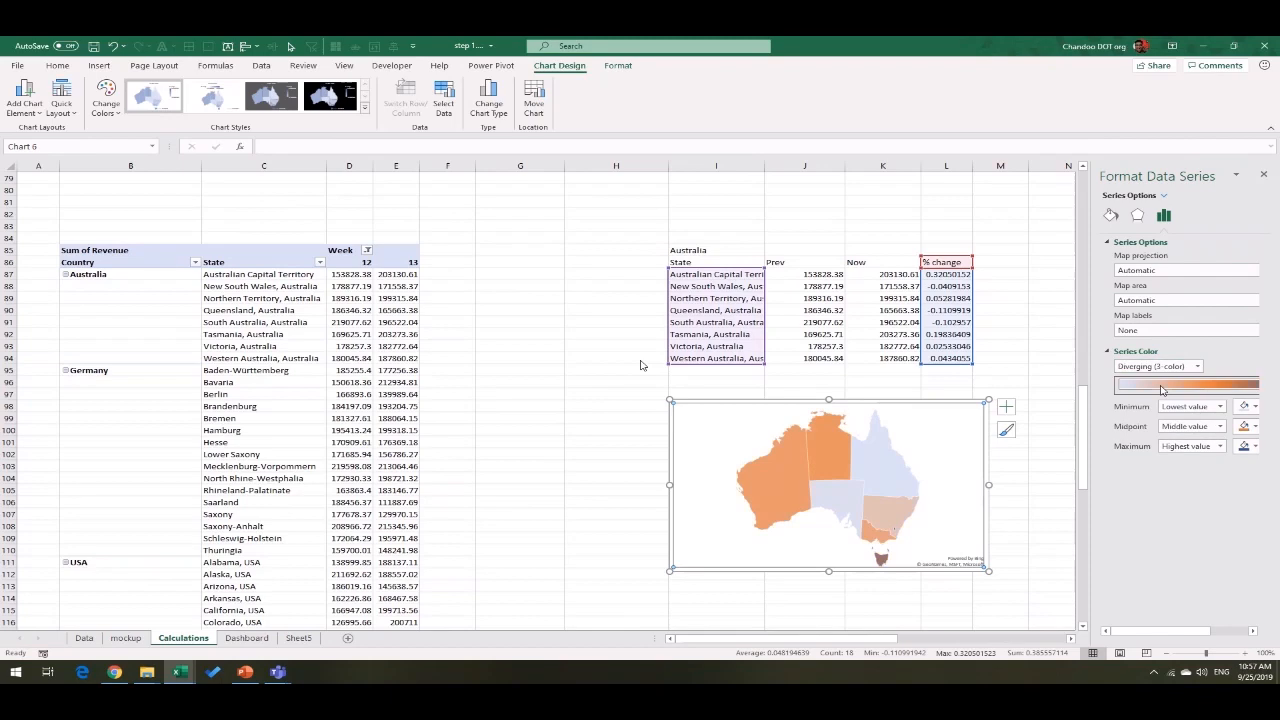
pyautogui.click(1070, 639)
pyautogui.click(1070, 639)
pyautogui.click(1070, 639)
pyautogui.moveTo(1092, 564); pyautogui.dragTo(914, 564)
# Step: Set the minimum, midpoint and maximum of the map's color scale to the Number type
pyautogui.click(1161, 407)
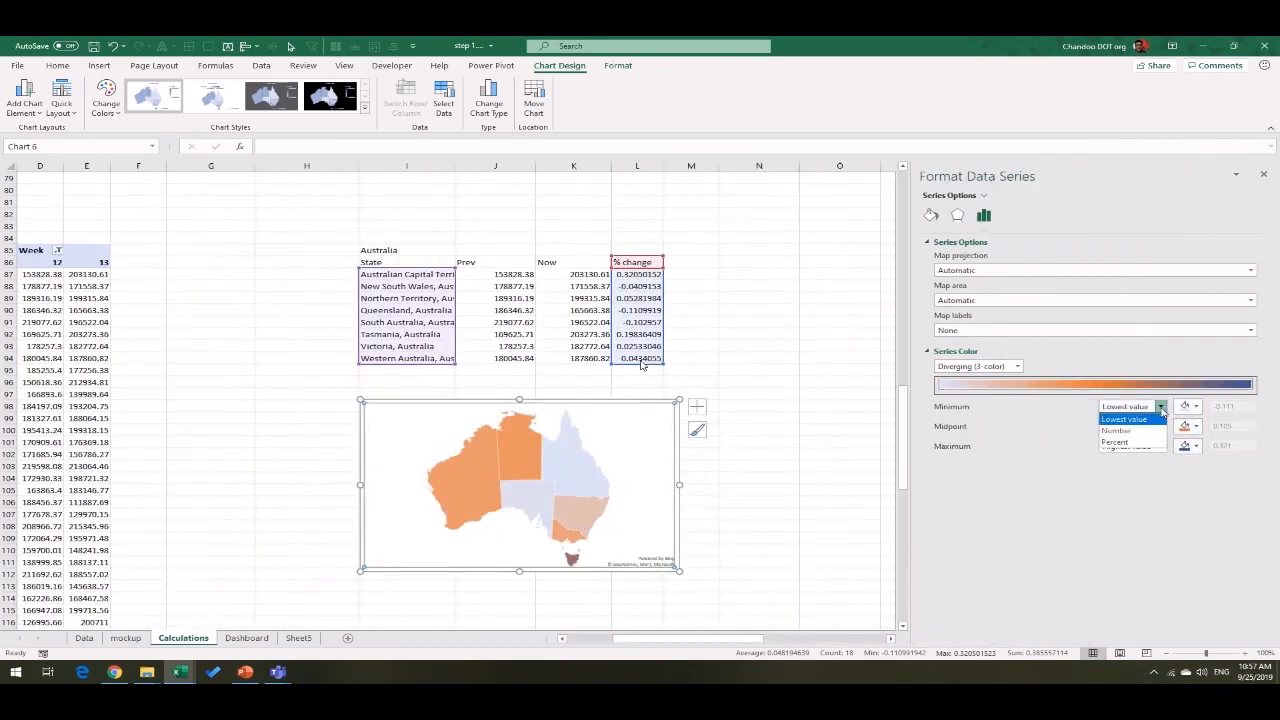
pyautogui.click(1116, 430)
pyautogui.click(1160, 426)
pyautogui.click(1139, 453)
pyautogui.click(1160, 446)
pyautogui.click(1120, 470)
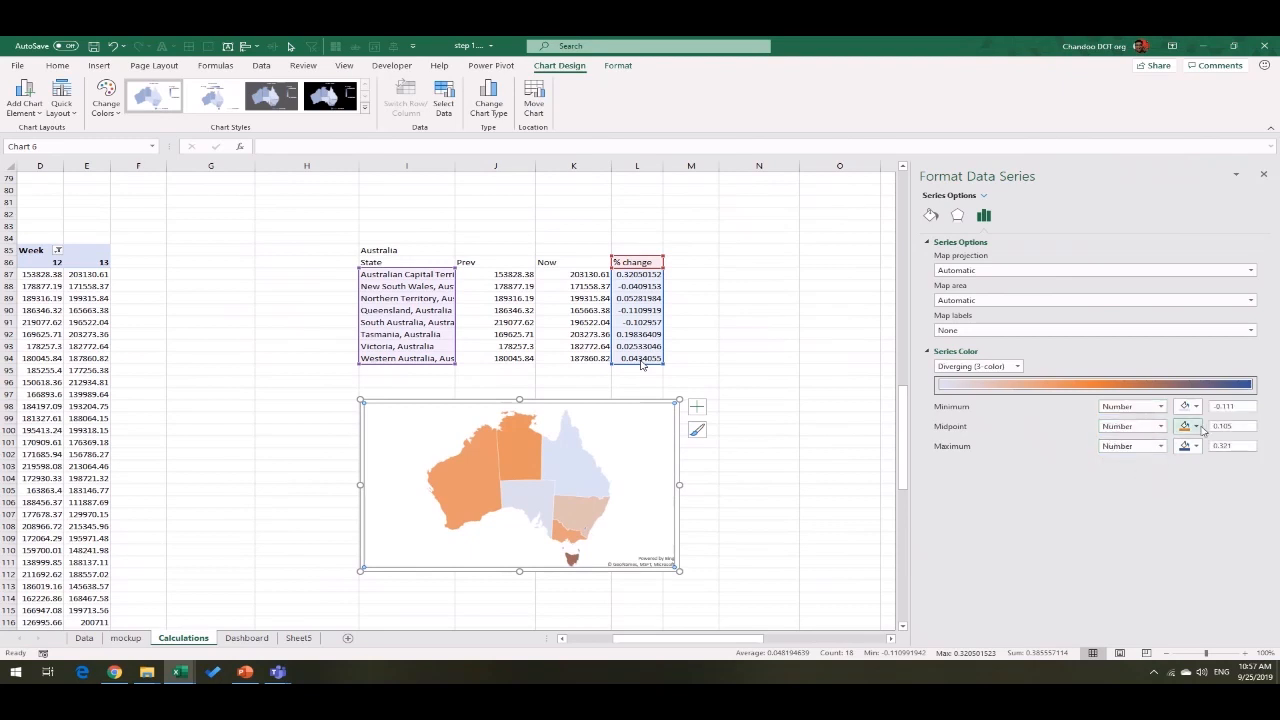
# Step: Set the map color scale's minimum to -0.25, midpoint to 0 and maximum to 0.5
pyautogui.click(1209, 407)
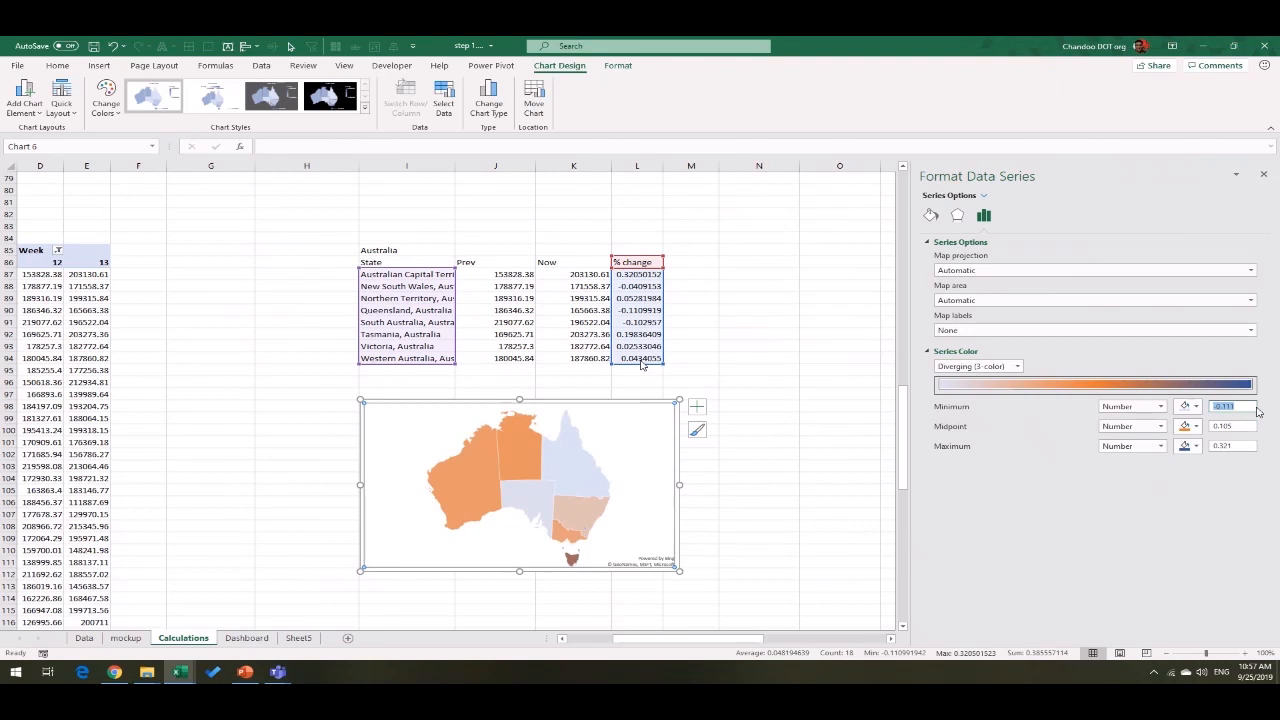
pyautogui.write('-')
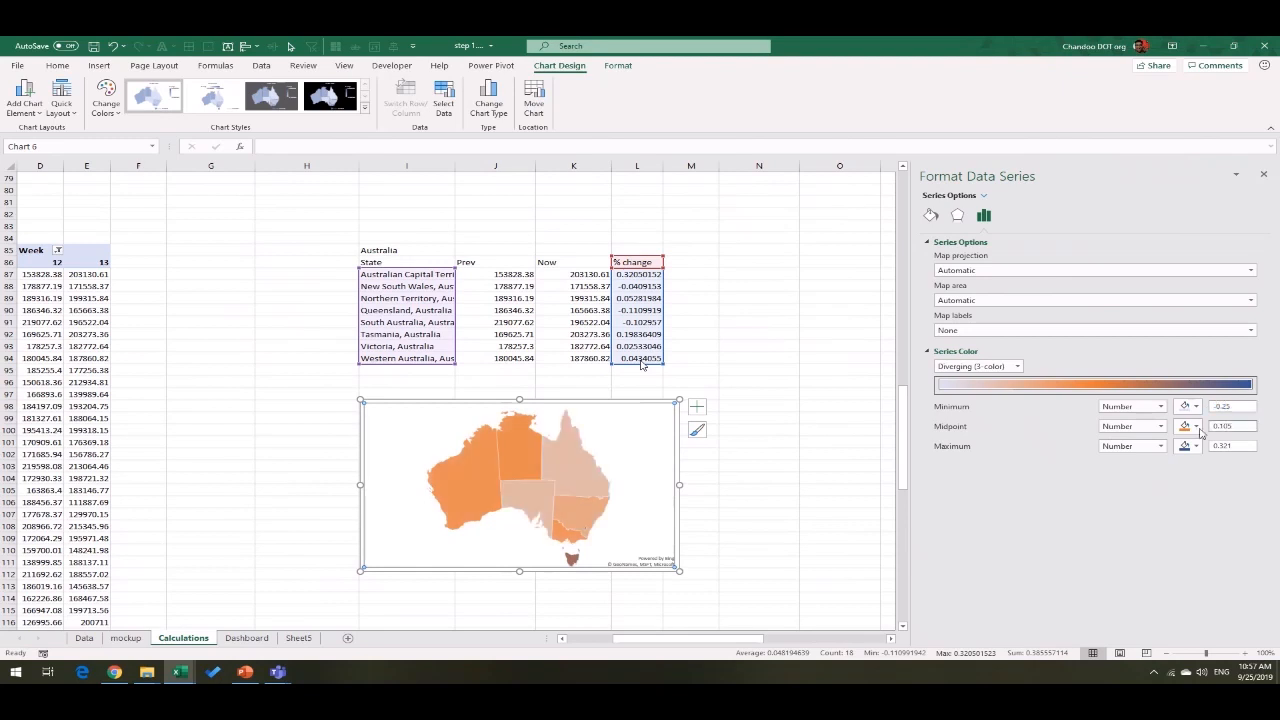
pyautogui.click(1195, 426)
pyautogui.click(1226, 427)
pyautogui.write('0')
pyautogui.click(1245, 447)
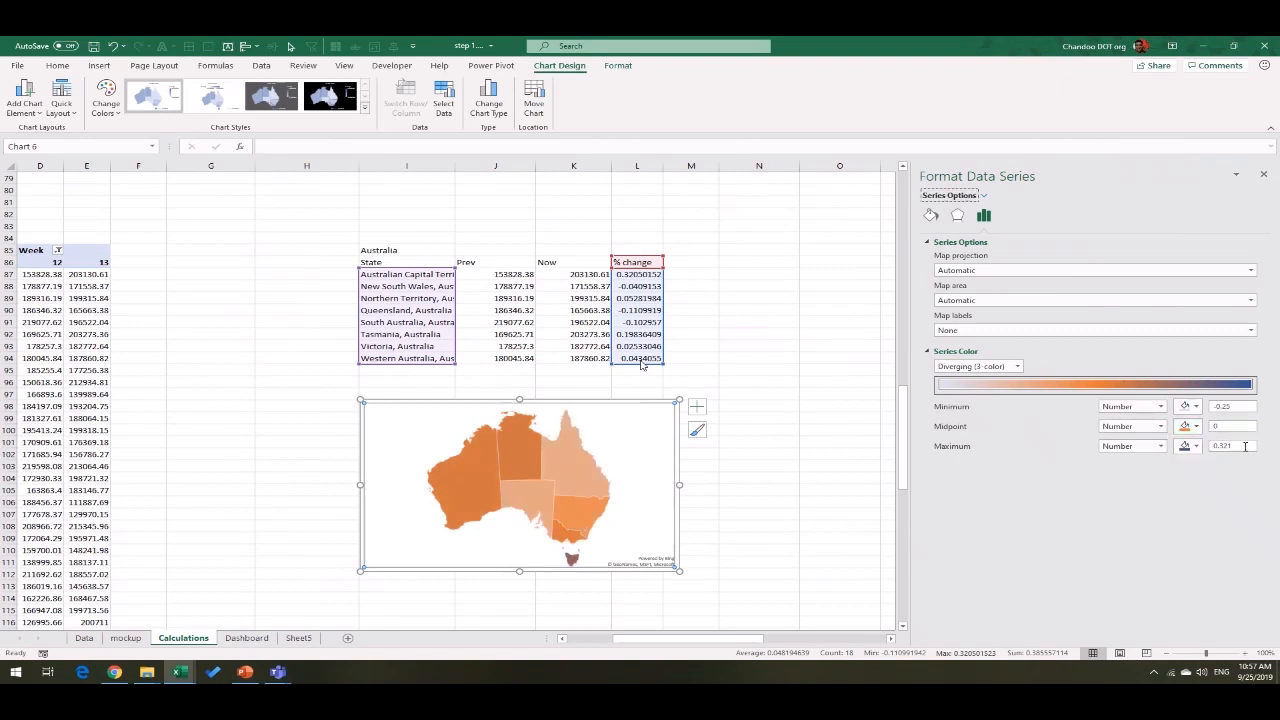
pyautogui.click(1243, 448)
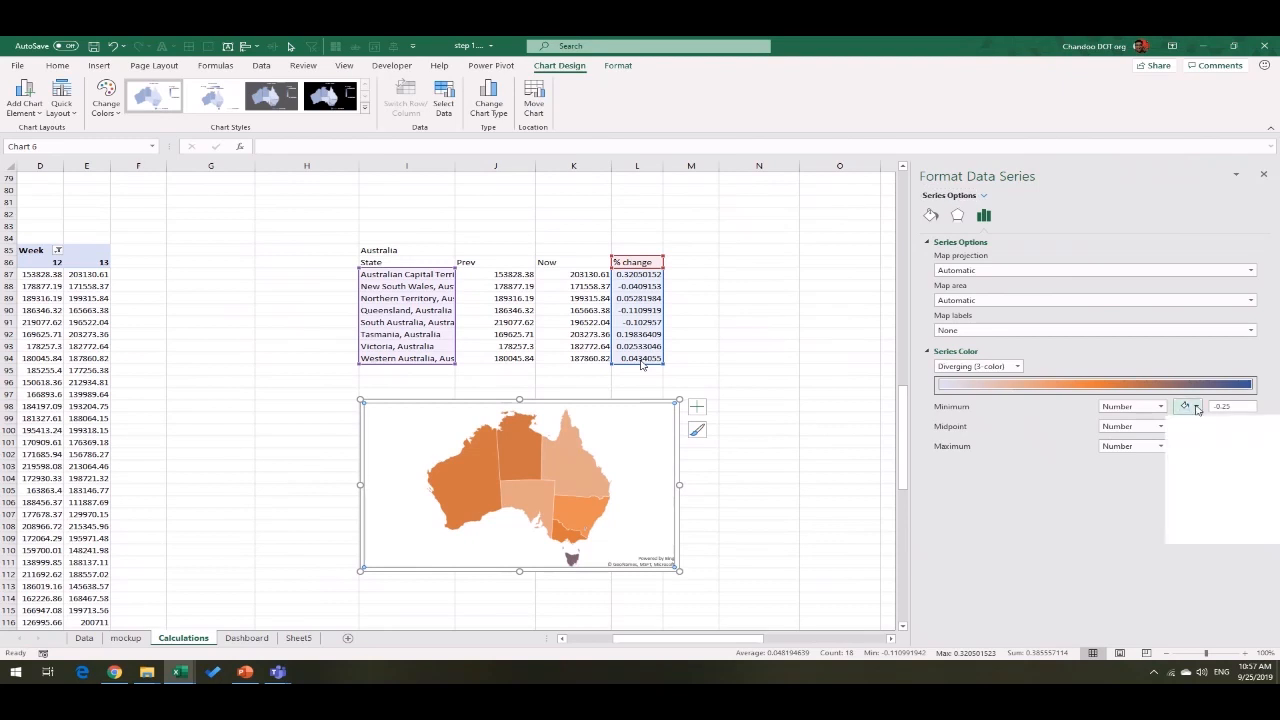
# Step: Color the map scale's minimum orange, midpoint gold and maximum green, and deselect the chart
pyautogui.click(1195, 407)
pyautogui.click(1227, 440)
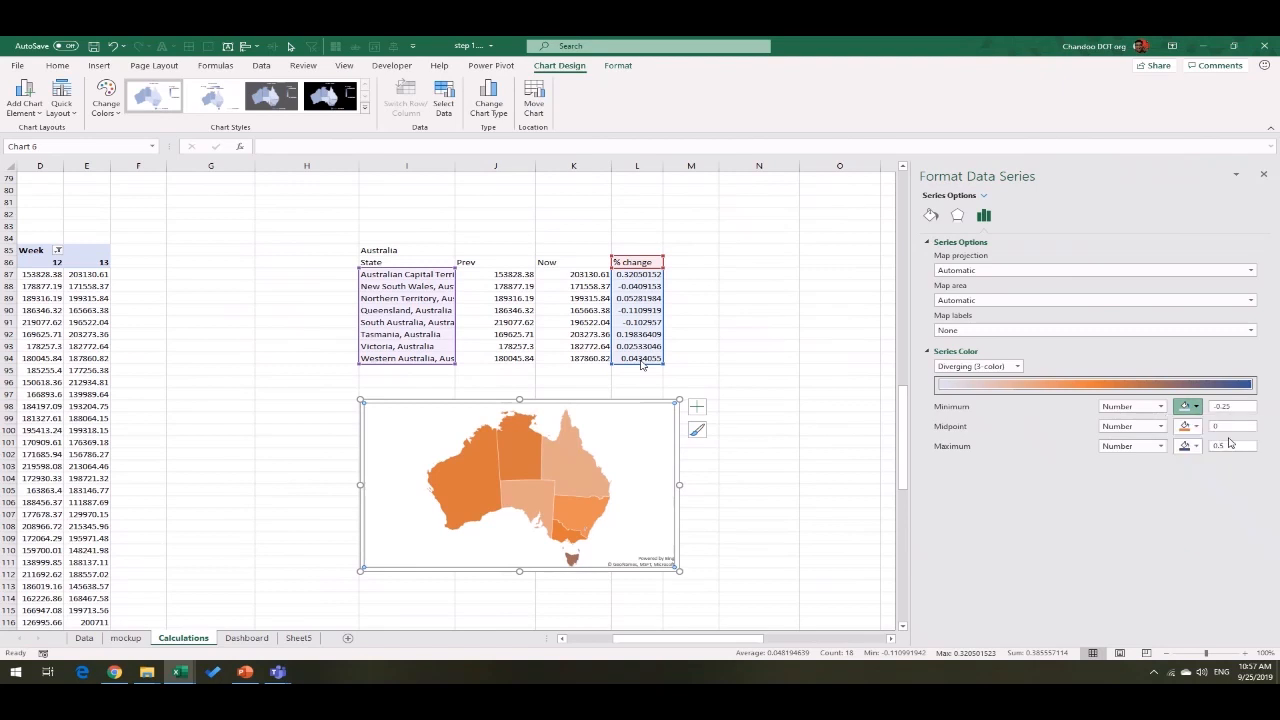
pyautogui.click(1195, 426)
pyautogui.click(1250, 458)
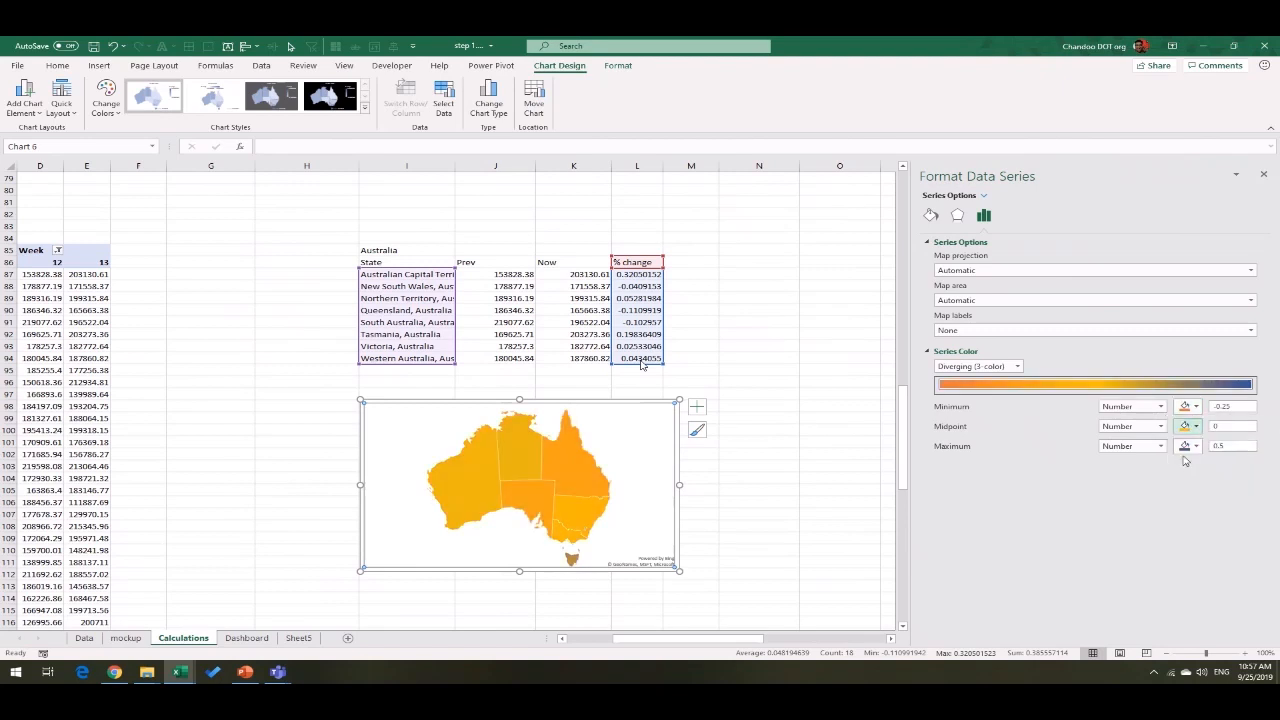
pyautogui.click(1195, 446)
pyautogui.click(1273, 478)
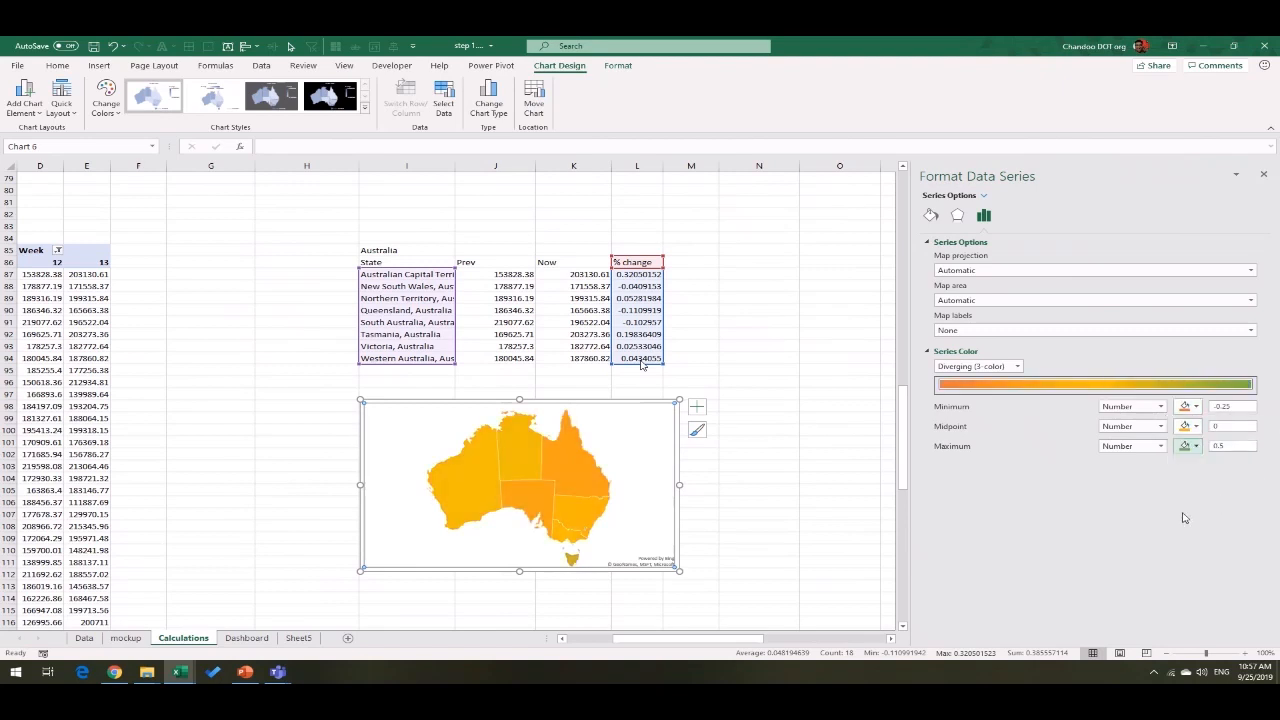
pyautogui.click(781, 537)
pyautogui.click(651, 480)
pyautogui.click(738, 427)
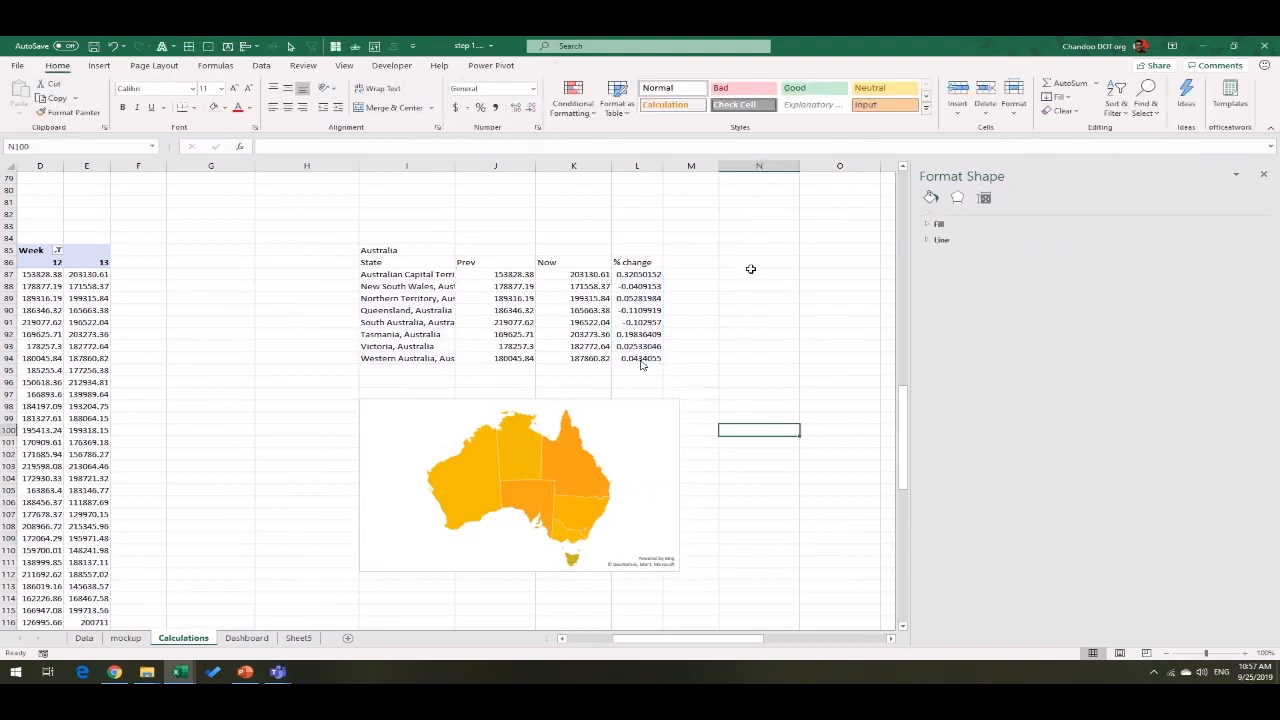
# Step: Enter the table heading Germany in cell O85 of the Calculations sheet
pyautogui.click(818, 247)
pyautogui.write('Germany')
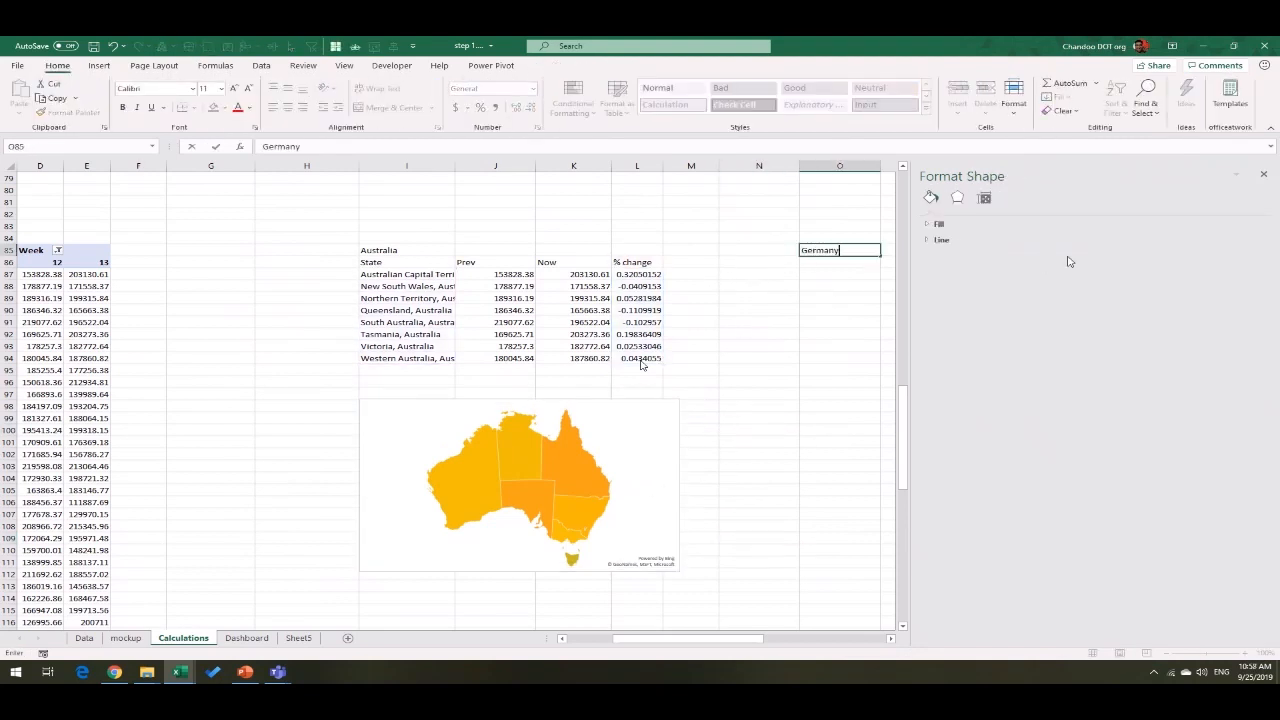
pyautogui.press('Return')
pyautogui.click(82, 285)
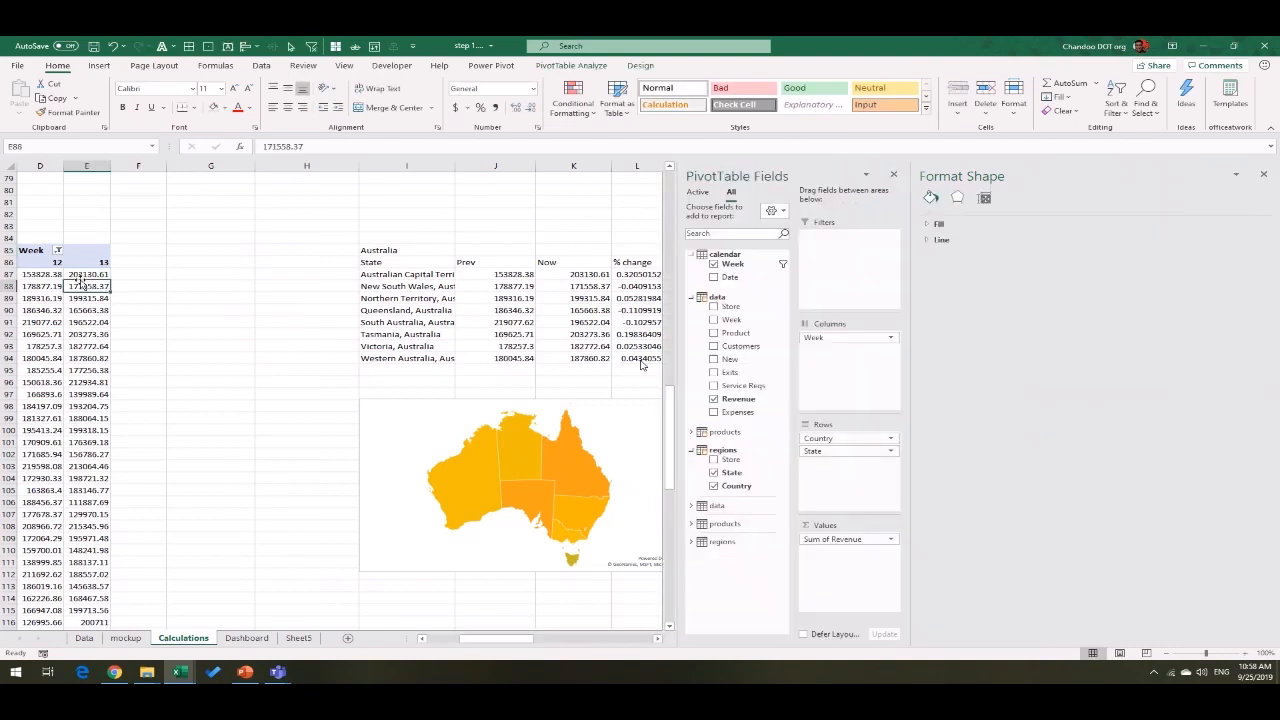
pyautogui.press('Delete')
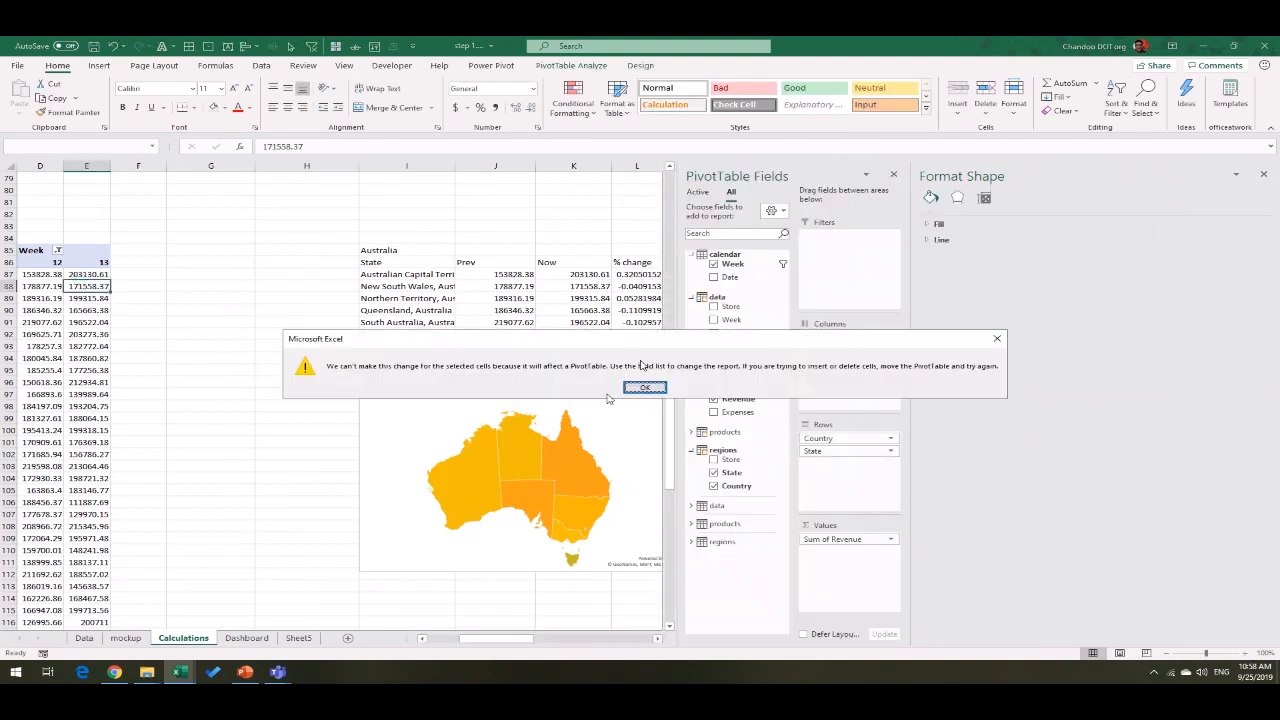
pyautogui.click(645, 387)
# Step: Copy the German states with their week 12 and 13 revenue from the pivot table and paste them as links starting at O87
pyautogui.moveTo(465, 639); pyautogui.dragTo(432, 643)
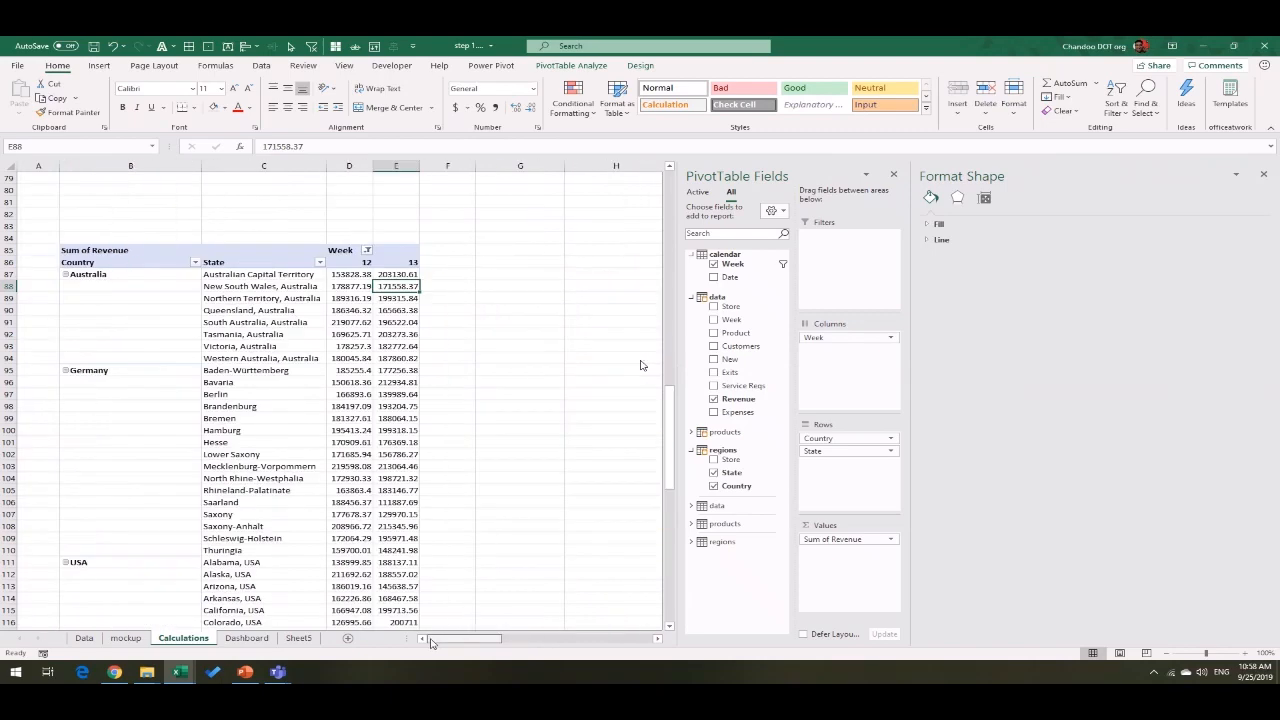
pyautogui.moveTo(225, 372); pyautogui.dragTo(384, 550)
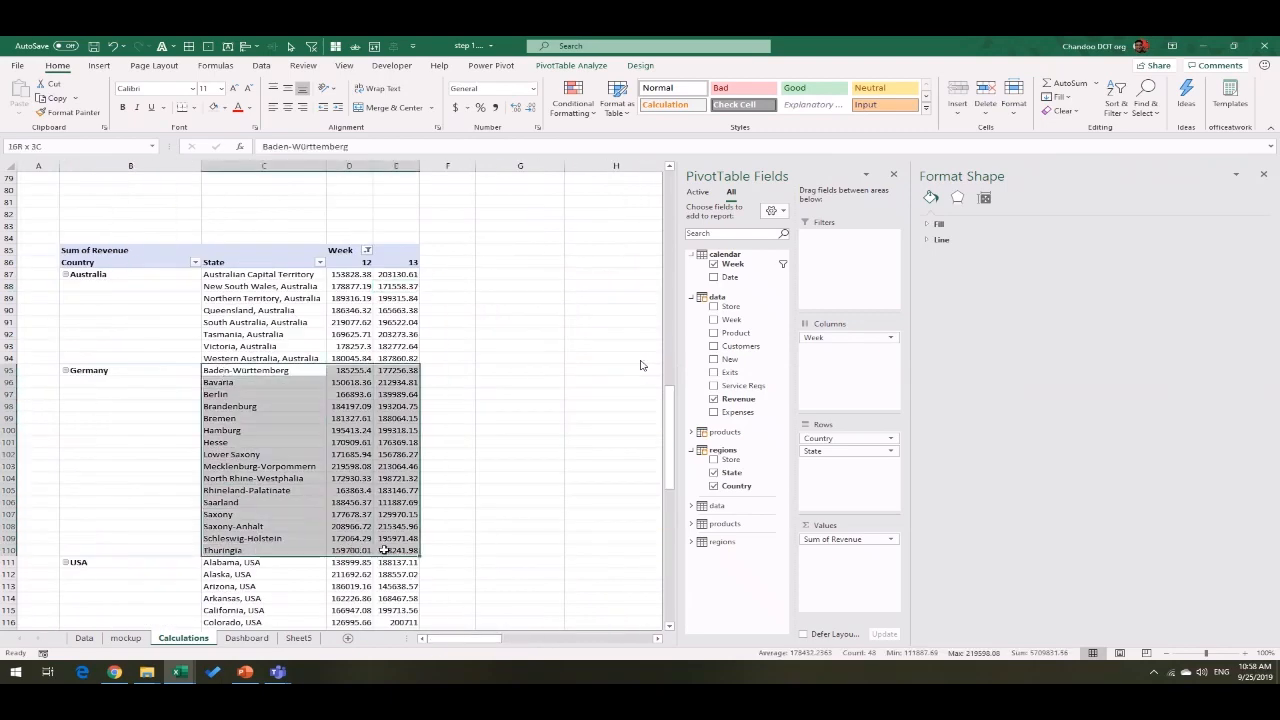
pyautogui.hotkey('ctrl', 'c')
pyautogui.moveTo(490, 640); pyautogui.dragTo(584, 647)
pyautogui.rightClick(386, 279)
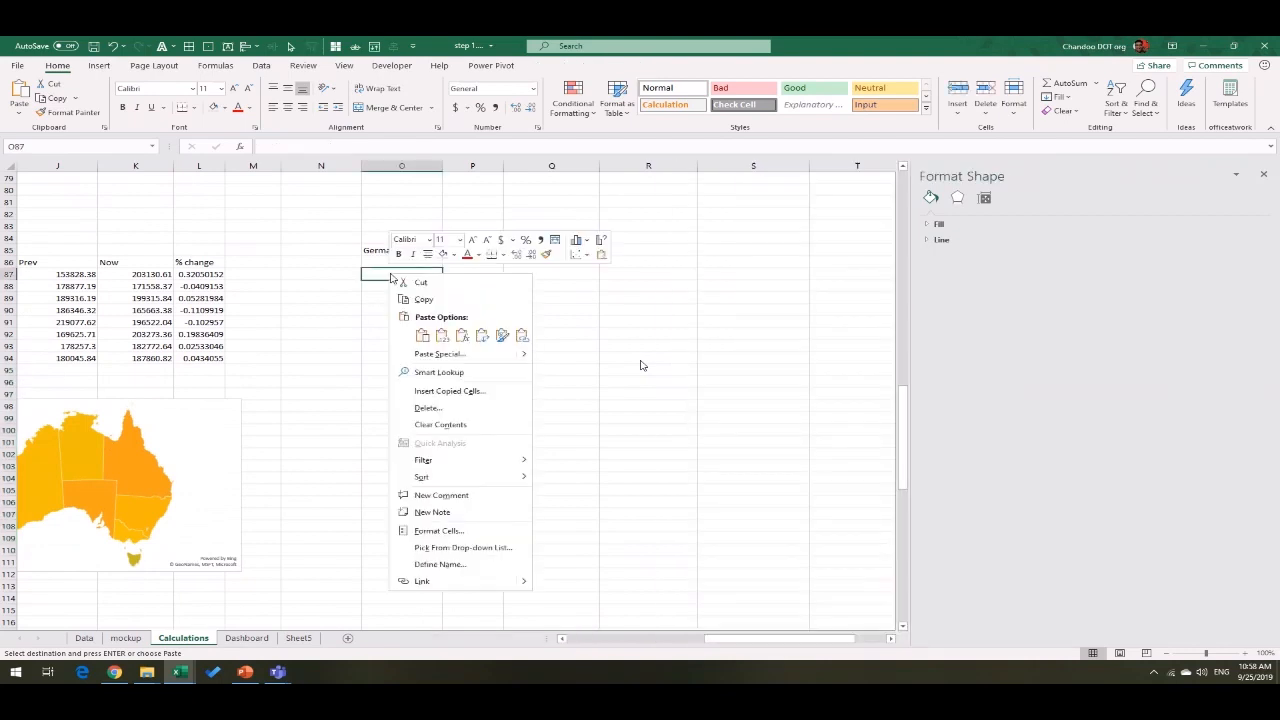
pyautogui.click(521, 339)
# Step: Enter the Germany table's column headers State, Prev, Now and % Change in row 86
pyautogui.click(401, 262)
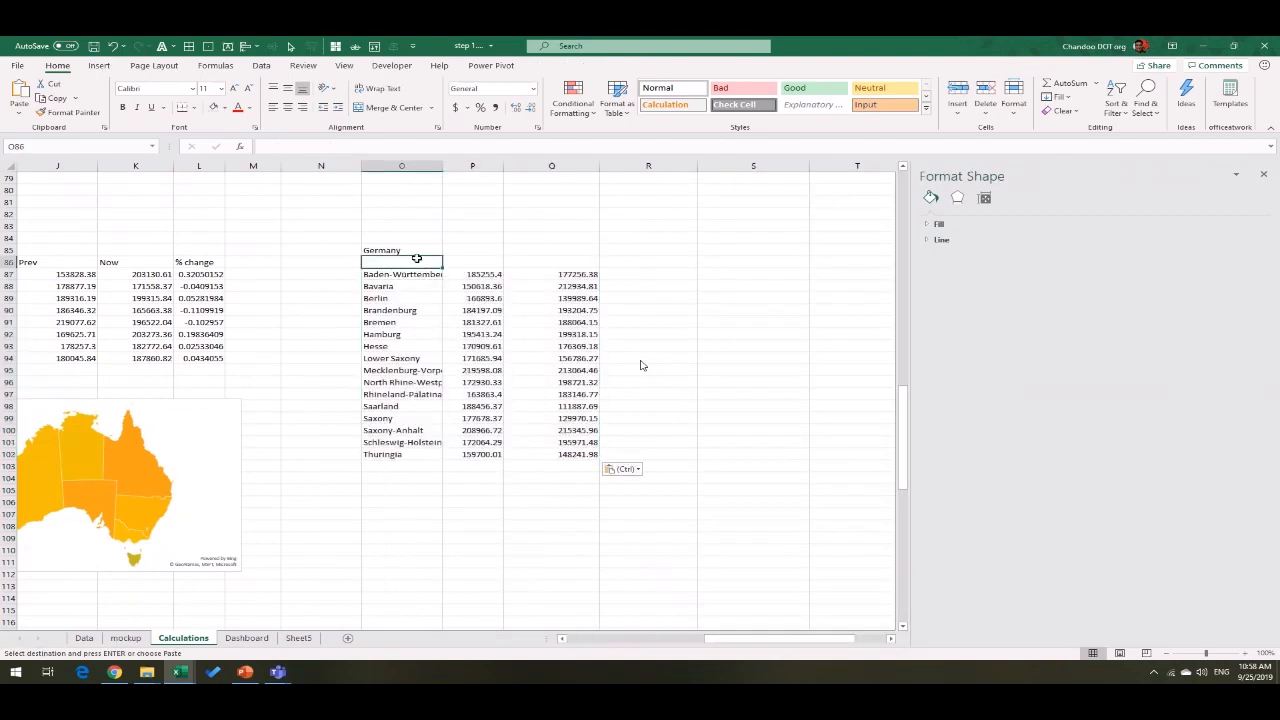
pyautogui.write('Staete')
pyautogui.press('Tab')
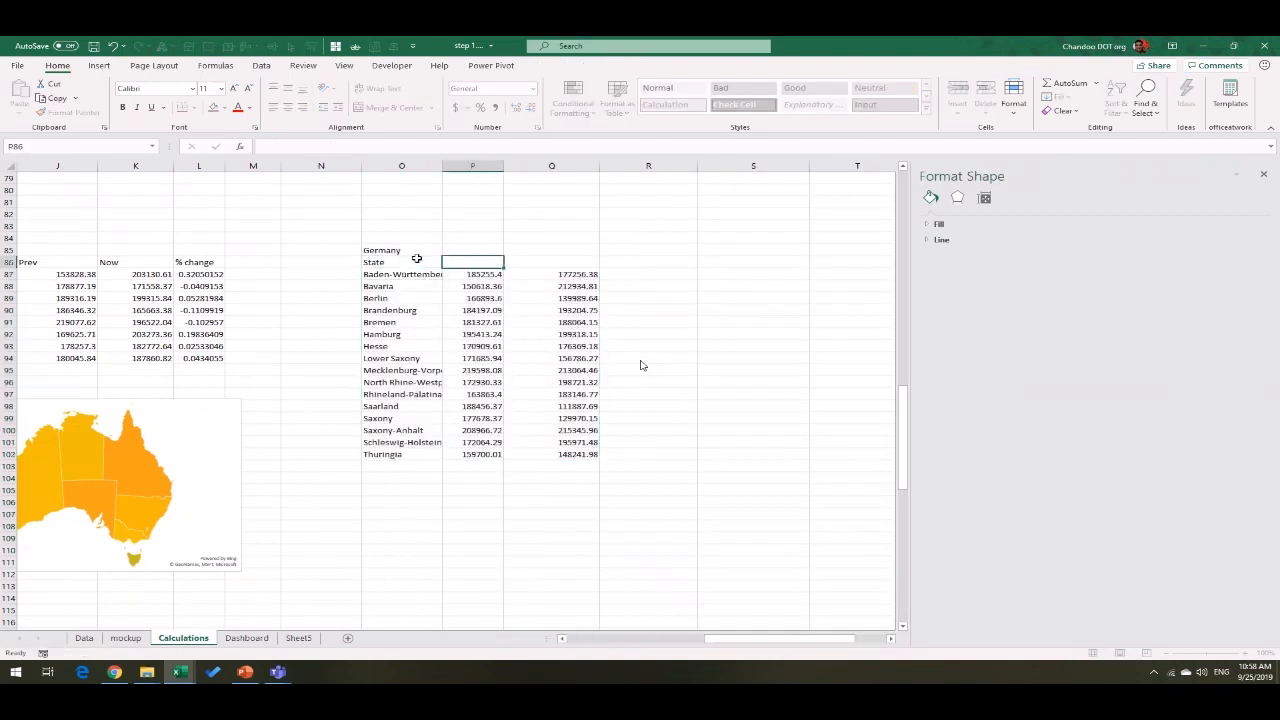
pyautogui.write('Prev')
pyautogui.press('Tab')
pyautogui.write('Now')
pyautogui.press('Tab')
pyautogui.write('% Changep')
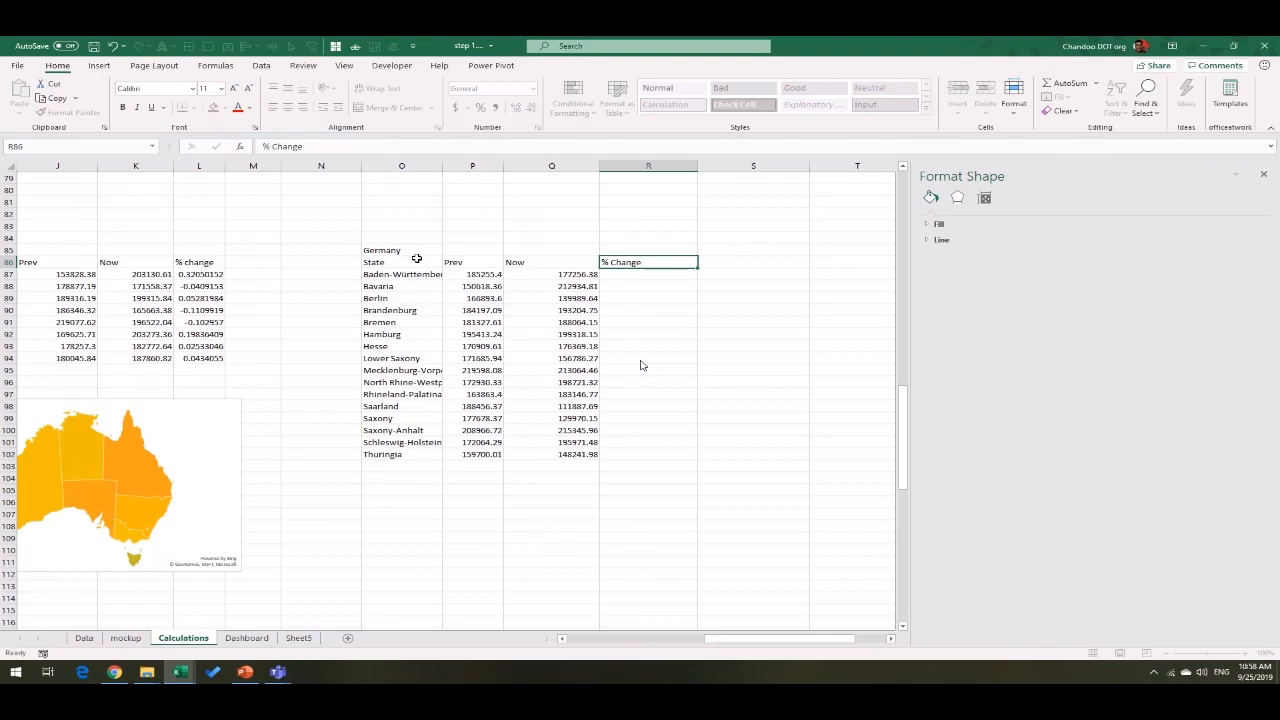
pyautogui.press('Return')
# Step: Calculate the percentage change in R87 with =Q87/P87-1 and fill the formula down for all German states
pyautogui.press('Right')
pyautogui.press('Right')
pyautogui.press('Right')
pyautogui.write('=')
pyautogui.press('Left')
pyautogui.write('/')
pyautogui.press('Left')
pyautogui.press('Left')
pyautogui.press('Left')
pyautogui.press('Right')
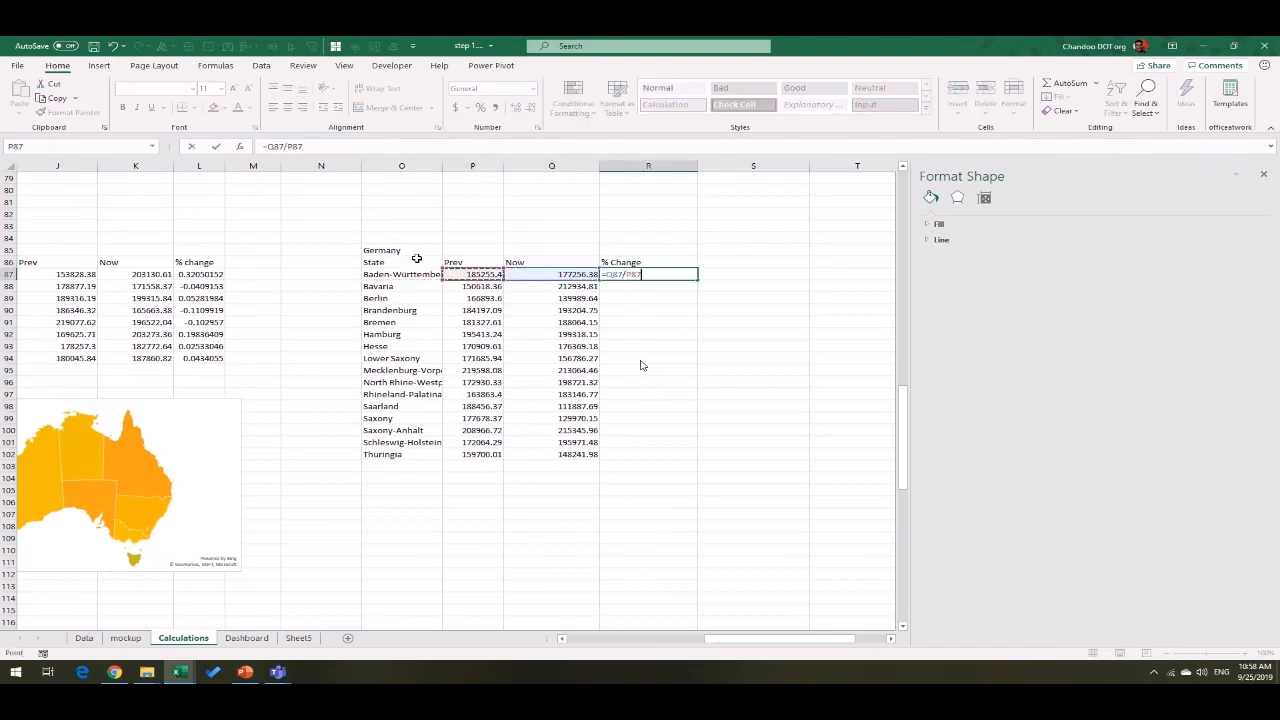
pyautogui.press('Return')
pyautogui.click(673, 274)
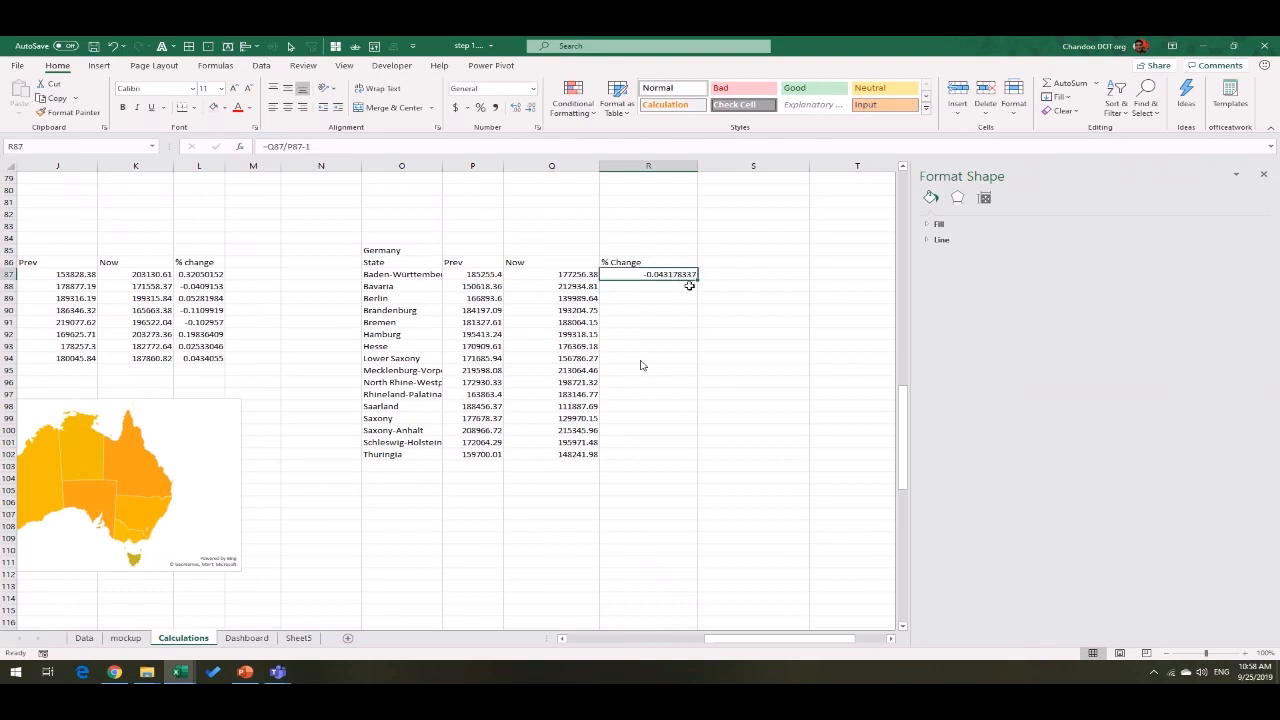
pyautogui.doubleClick(697, 281)
# Step: Insert a filled map from the Germany table's State and % Change columns and place it below the table
pyautogui.moveTo(414, 264); pyautogui.dragTo(414, 456)
pyautogui.moveTo(665, 262); pyautogui.dragTo(654, 457)
pyautogui.click(98, 65)
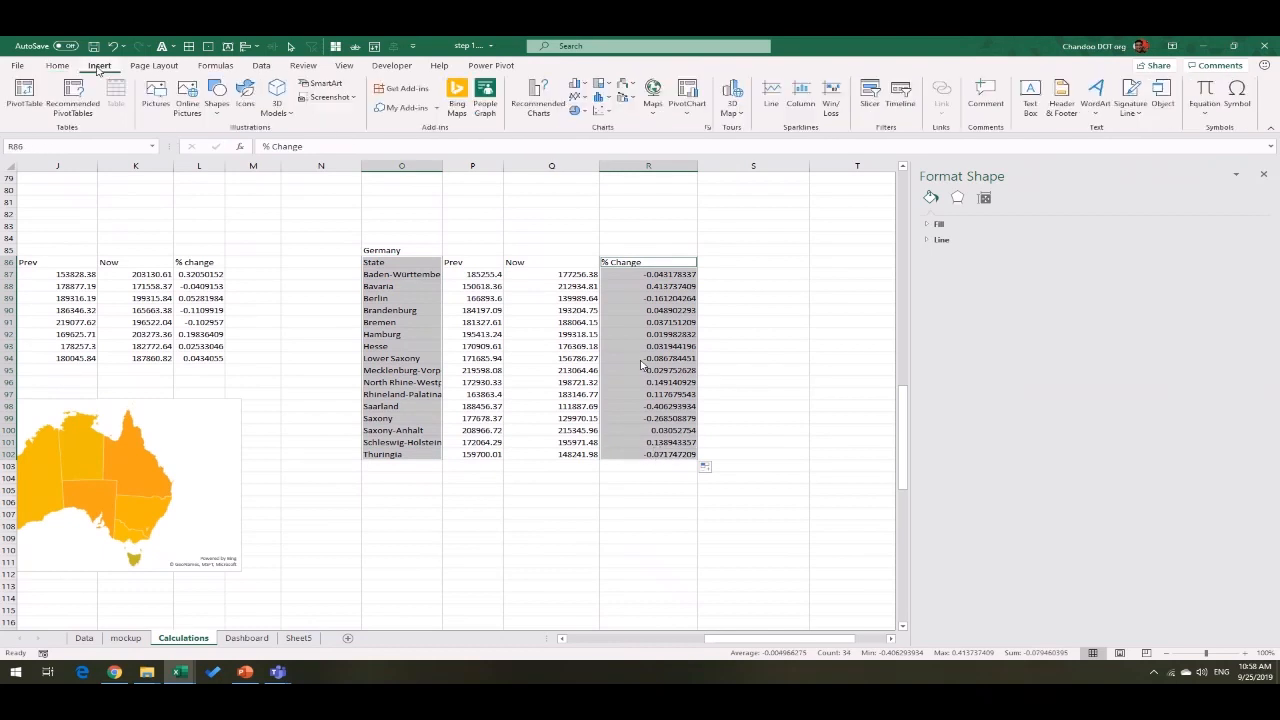
pyautogui.click(651, 97)
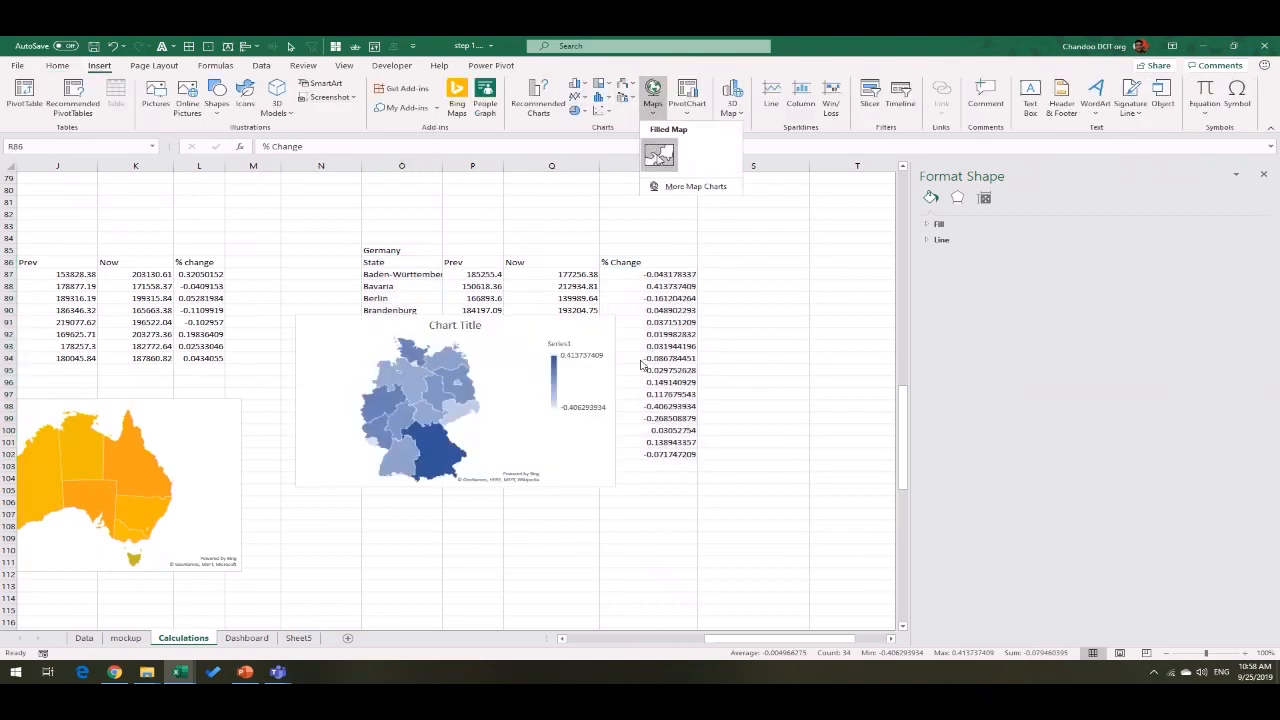
pyautogui.click(659, 154)
pyautogui.moveTo(563, 320); pyautogui.dragTo(609, 475)
pyautogui.scroll(-4, 303, 380)
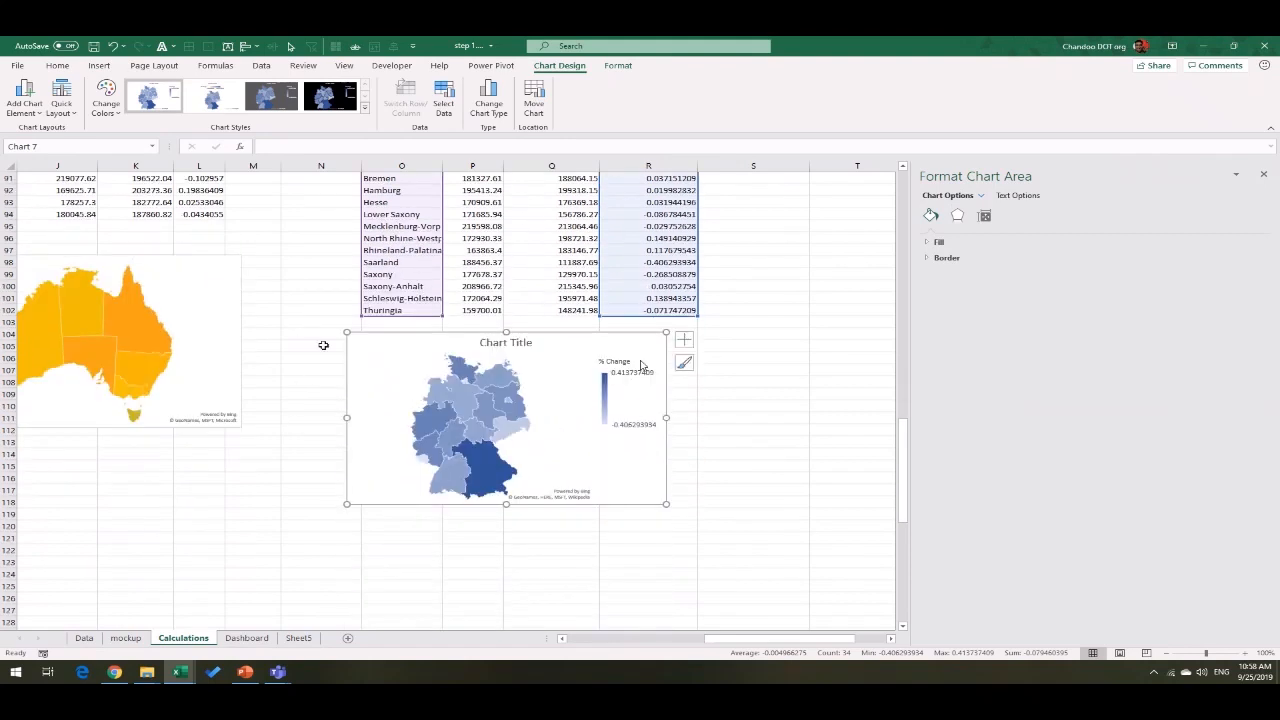
# Step: Delete the chart title and legend from the Germany map
pyautogui.click(519, 342)
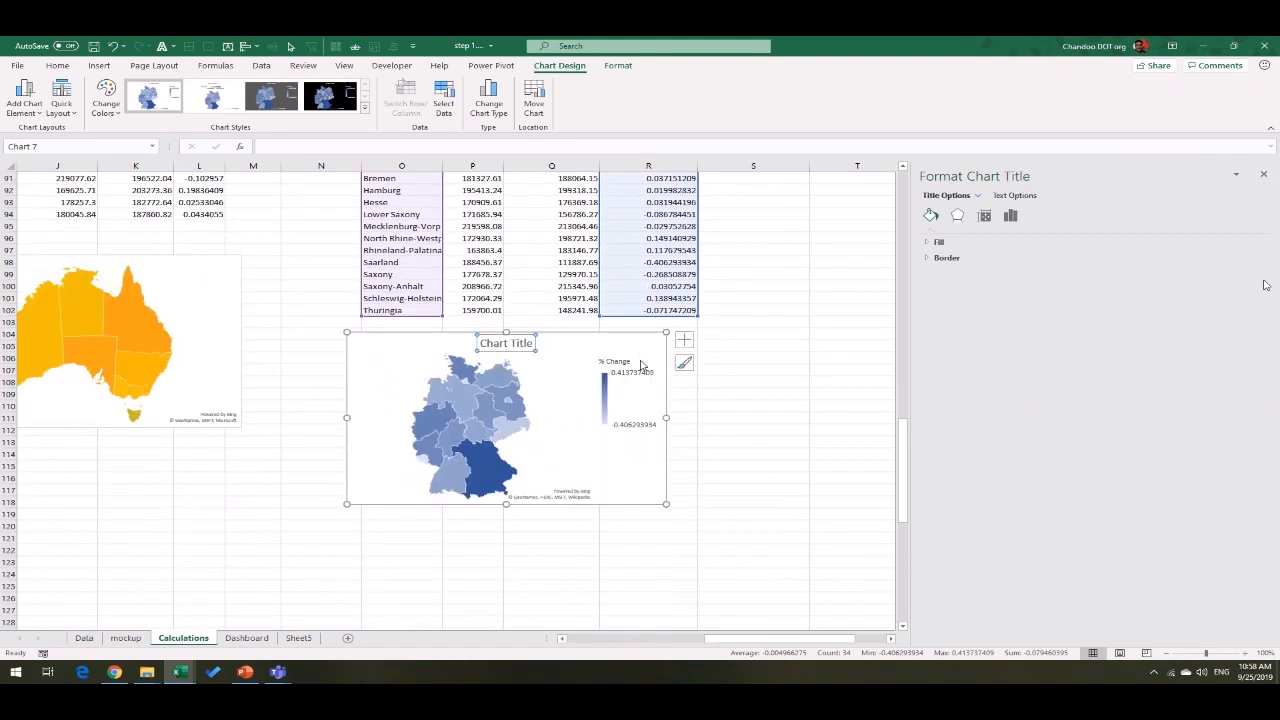
pyautogui.press('Delete')
pyautogui.click(636, 366)
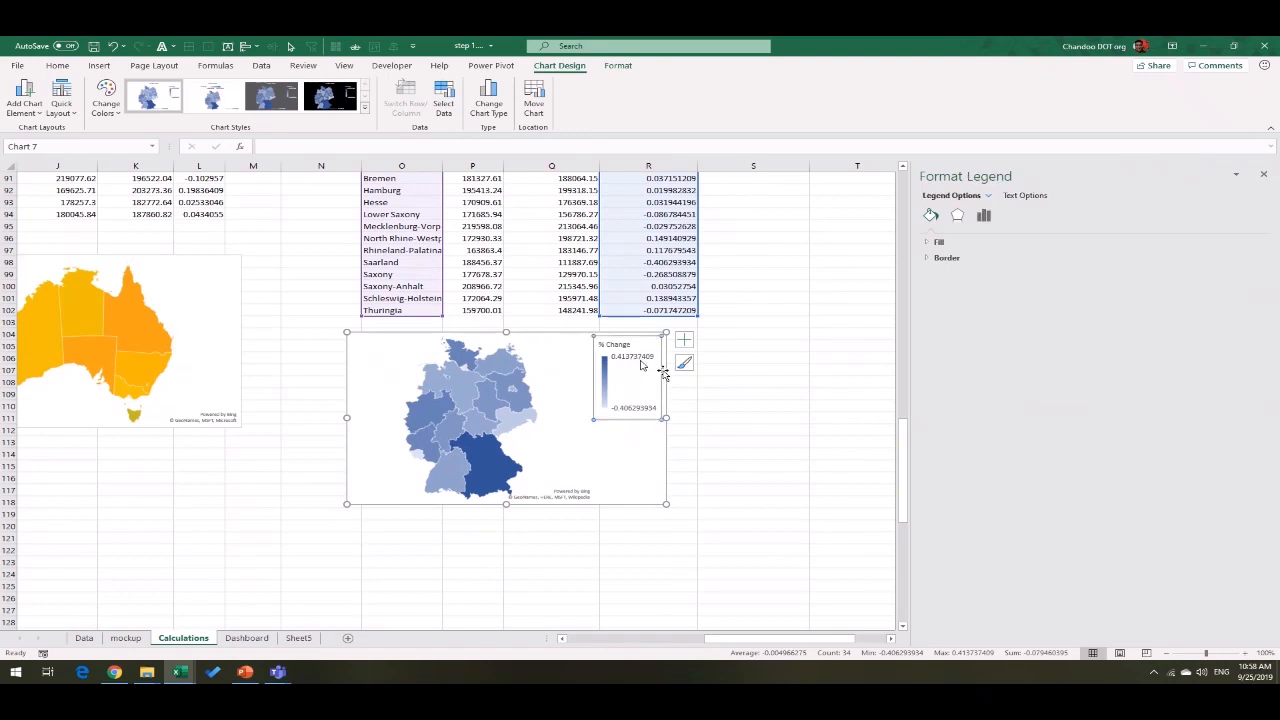
pyautogui.press('Delete')
# Step: Set the Germany map's series color to Diverging (3-color)
pyautogui.click(611, 446)
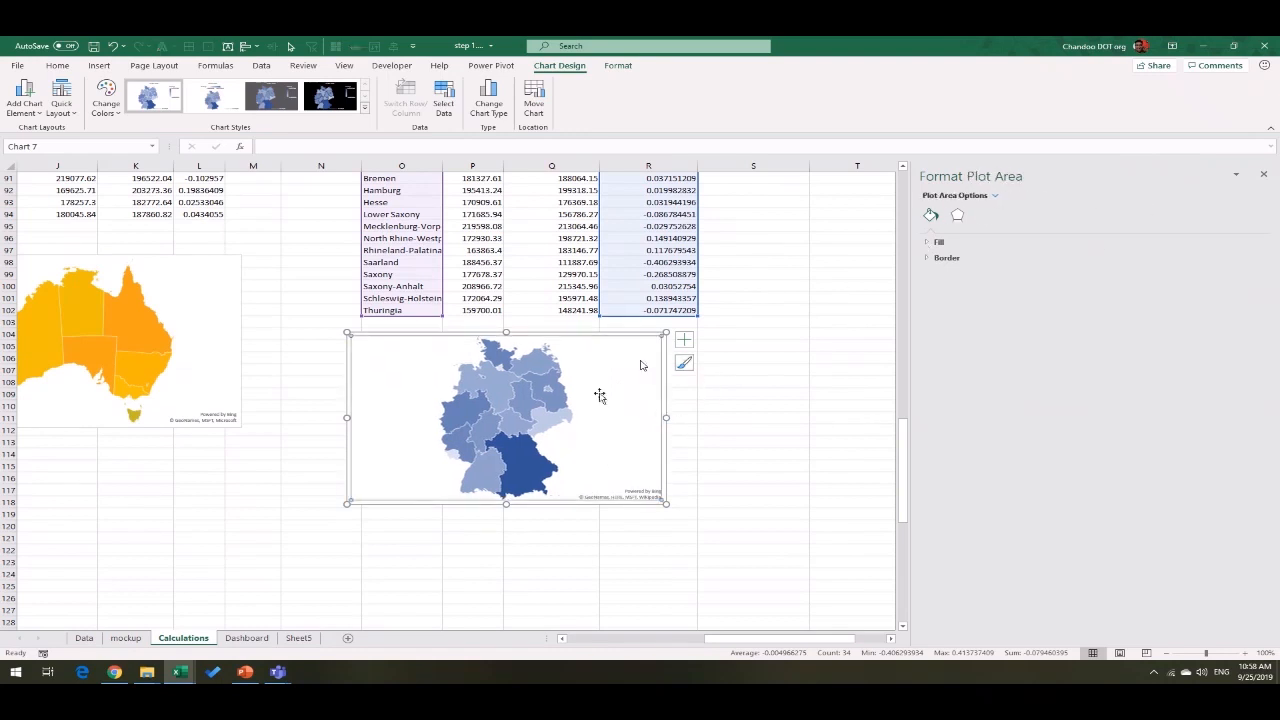
pyautogui.click(543, 398)
pyautogui.click(984, 215)
pyautogui.click(941, 258)
pyautogui.click(992, 273)
pyautogui.click(970, 291)
# Step: Set the minimum, midpoint and maximum of the Germany map's color scale to the Number type
pyautogui.click(1150, 312)
pyautogui.click(1132, 337)
pyautogui.click(1132, 333)
pyautogui.click(1120, 357)
pyautogui.click(1132, 352)
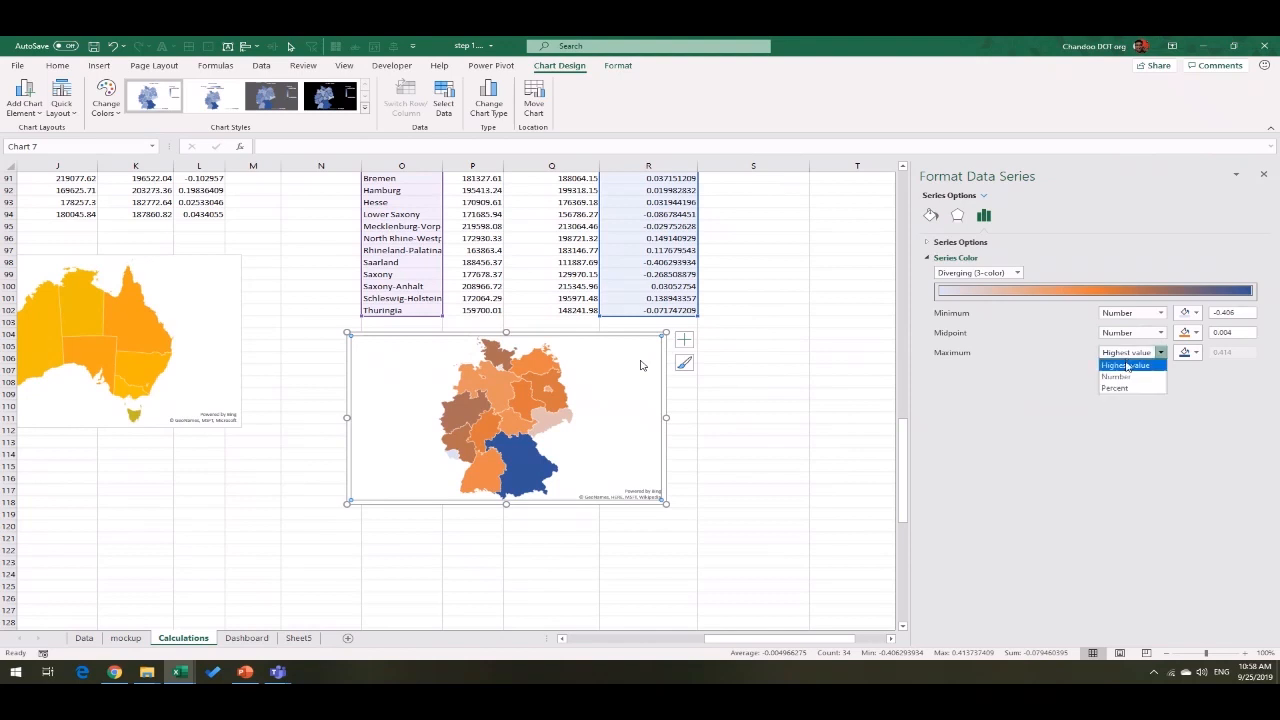
pyautogui.click(1120, 377)
# Step: Color the Germany map scale's minimum orange, midpoint gold and maximum green
pyautogui.click(1196, 315)
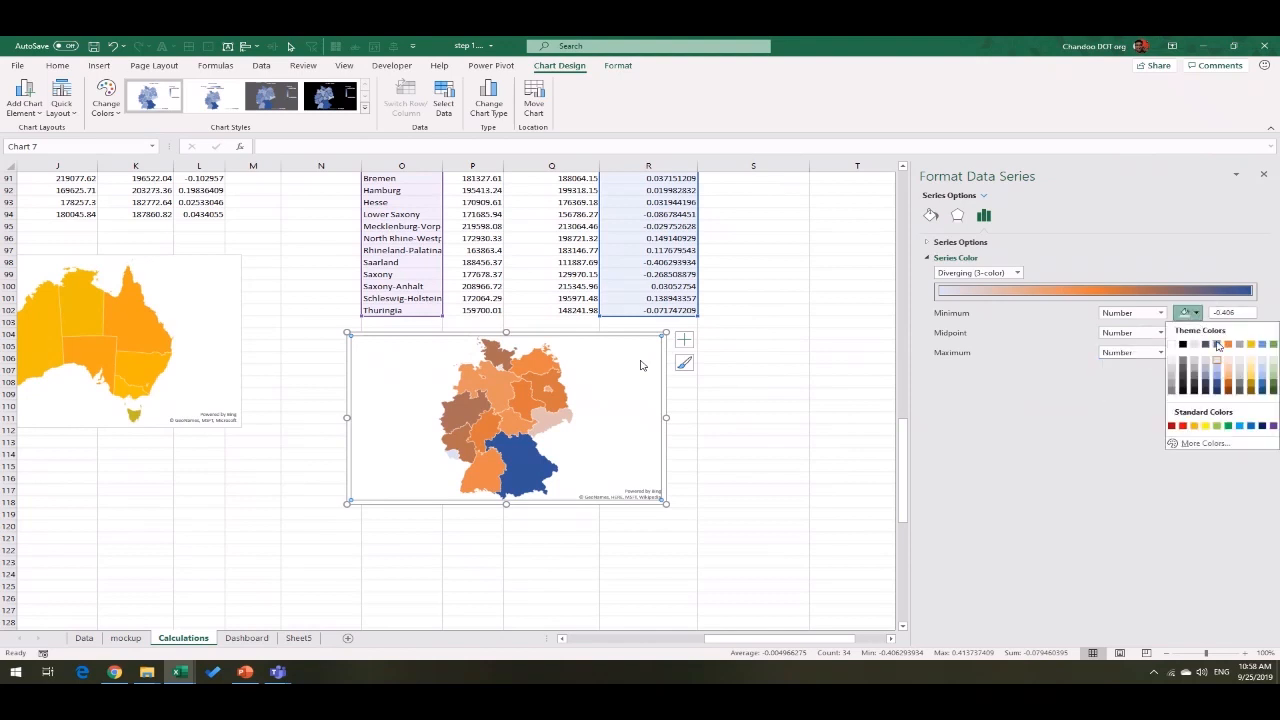
pyautogui.click(1228, 344)
pyautogui.click(1189, 332)
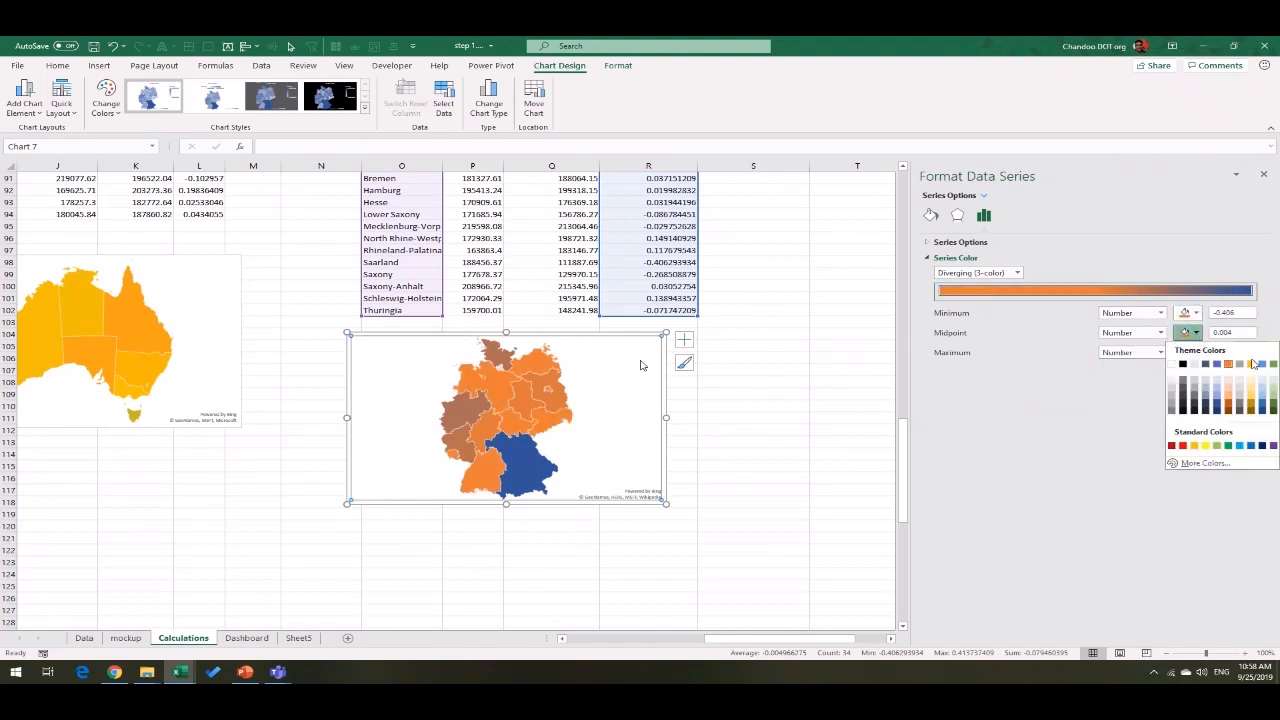
pyautogui.click(1250, 365)
pyautogui.click(1197, 353)
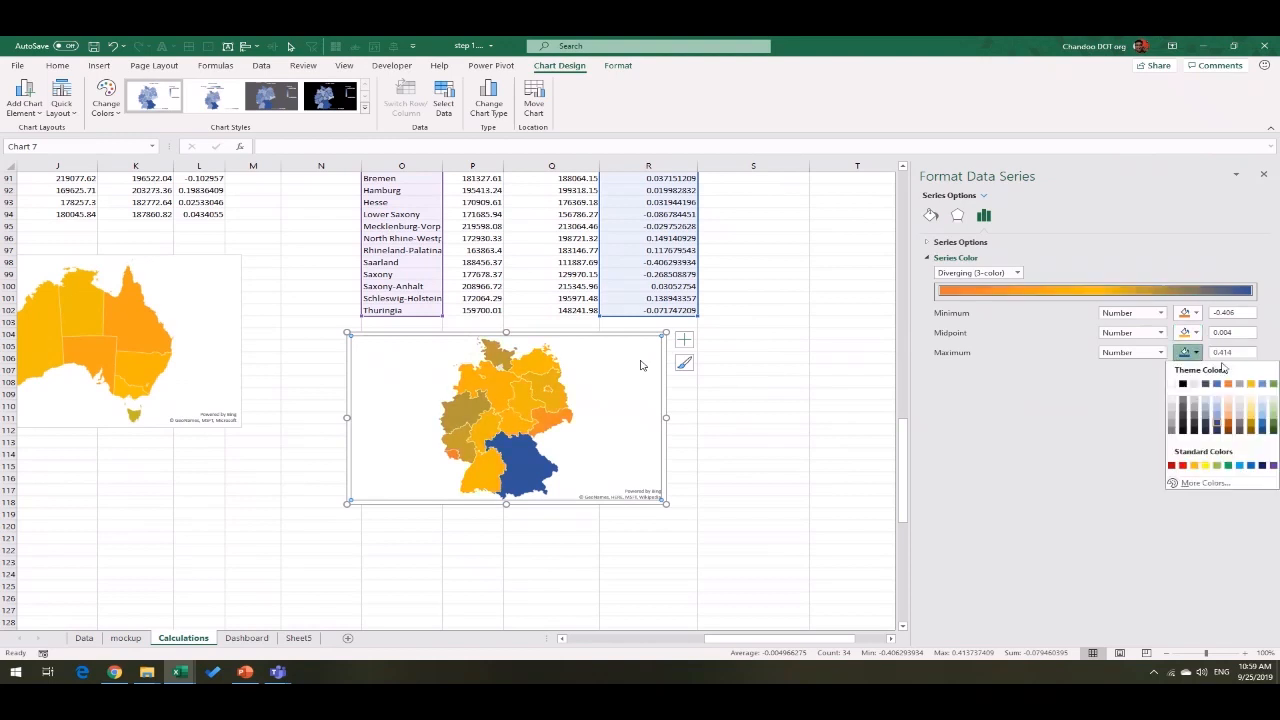
pyautogui.click(1274, 384)
# Step: Set the Germany map color scale's minimum to -0.25, midpoint to 0.00 and maximum to 0.5
pyautogui.click(1248, 315)
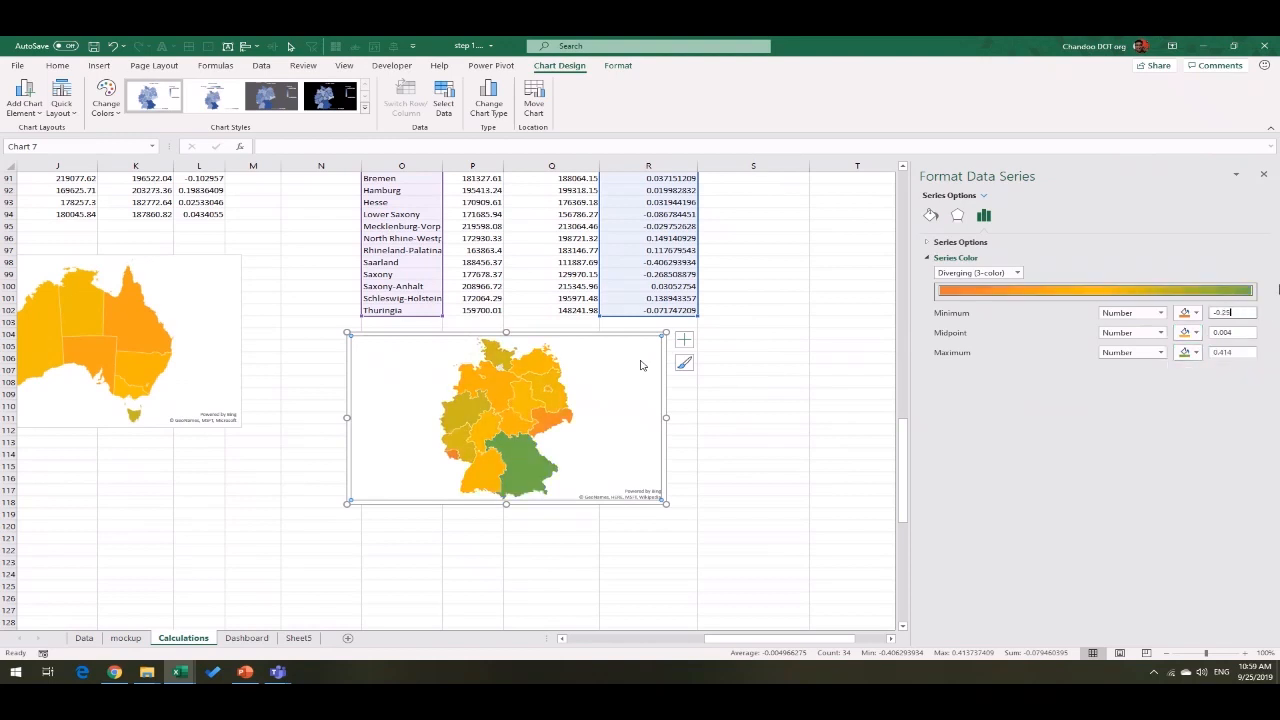
pyautogui.click(1226, 333)
pyautogui.click(1240, 331)
pyautogui.press('Return')
pyautogui.click(1245, 351)
pyautogui.press('Return')
pyautogui.click(706, 486)
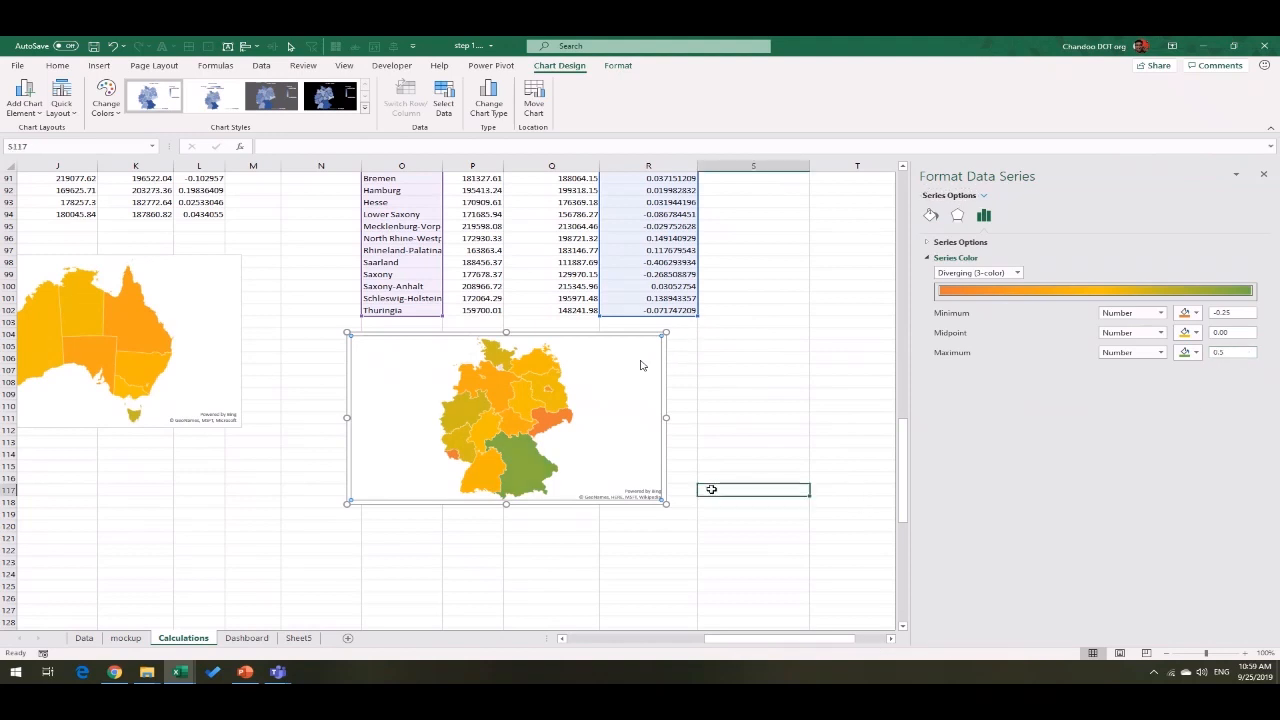
# Step: Cut the Australia and Germany maps from the Calculations sheet and paste them on the Dashboard sheet
pyautogui.click(611, 466)
pyautogui.keyDown('ctrl'); pyautogui.click(229, 393); pyautogui.keyUp('ctrl')
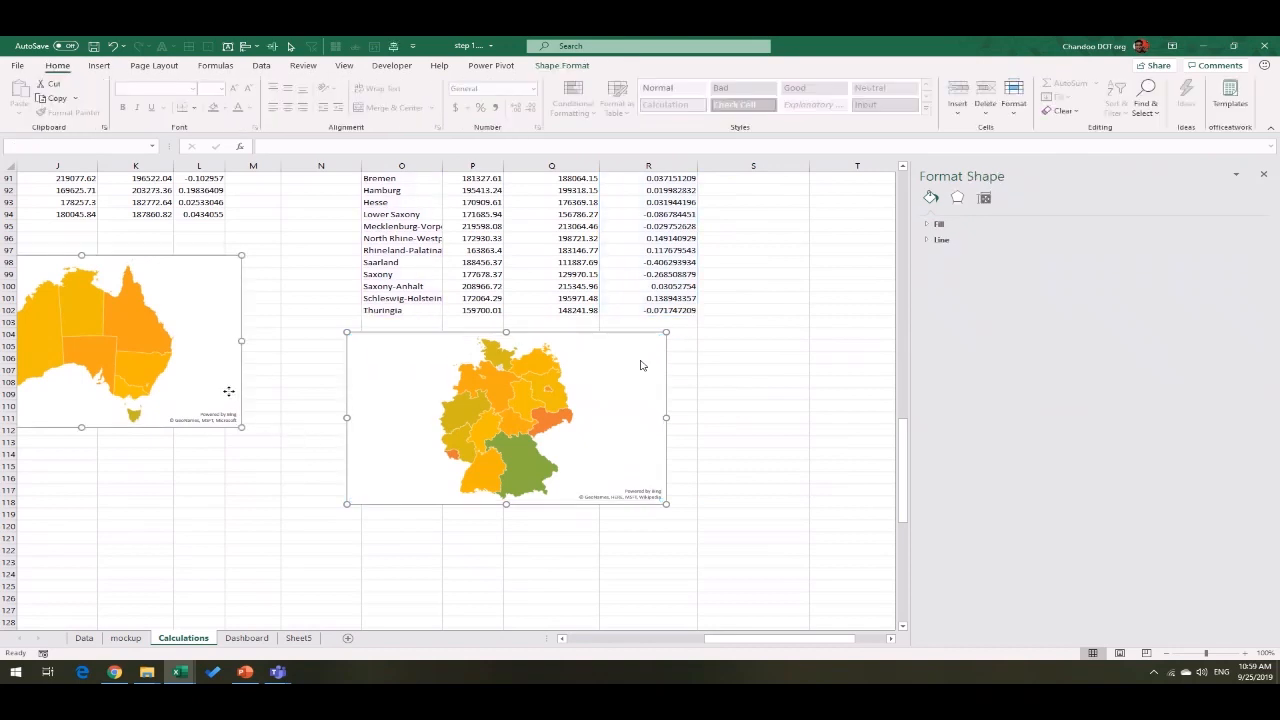
pyautogui.hotkey('ctrl', 'x')
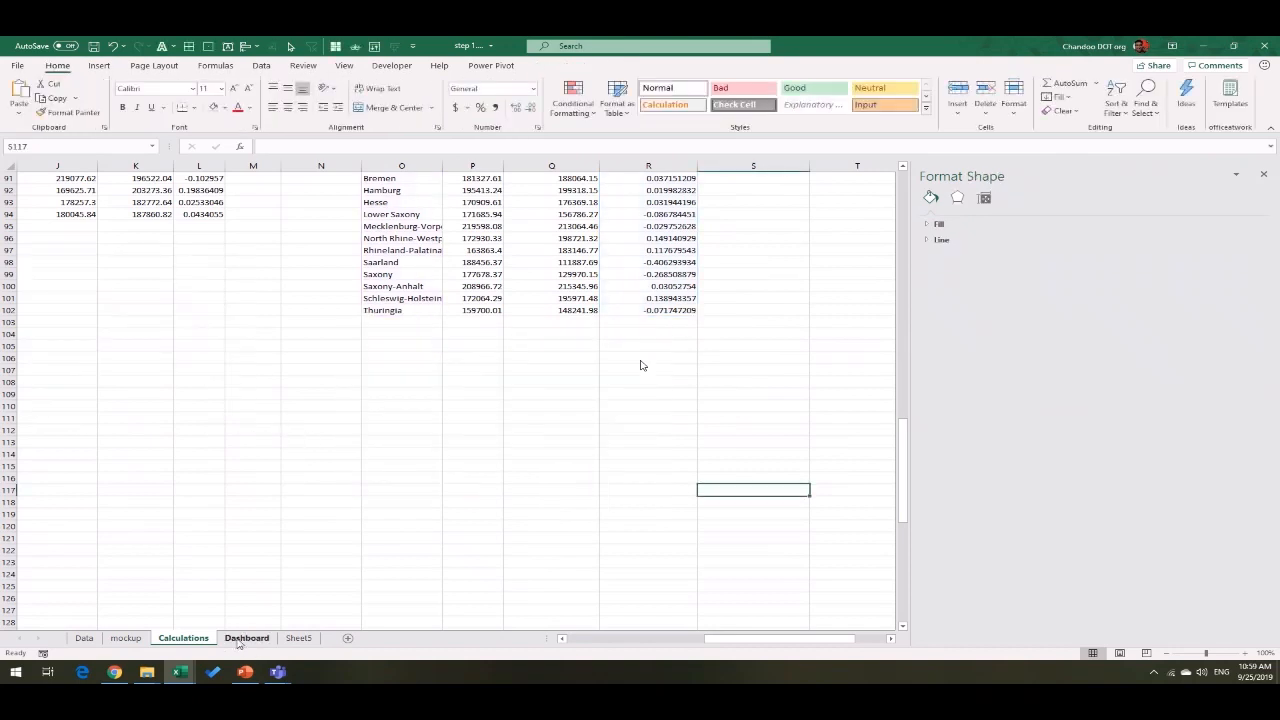
pyautogui.click(240, 640)
pyautogui.click(460, 350)
pyautogui.hotkey('ctrl', 'v')
# Step: Shrink the Australia map to about a KPI card's width and place it beneath the ARPU card across rows 17 to 21
pyautogui.click(818, 440)
pyautogui.click(745, 445)
pyautogui.moveTo(763, 511); pyautogui.dragTo(576, 434)
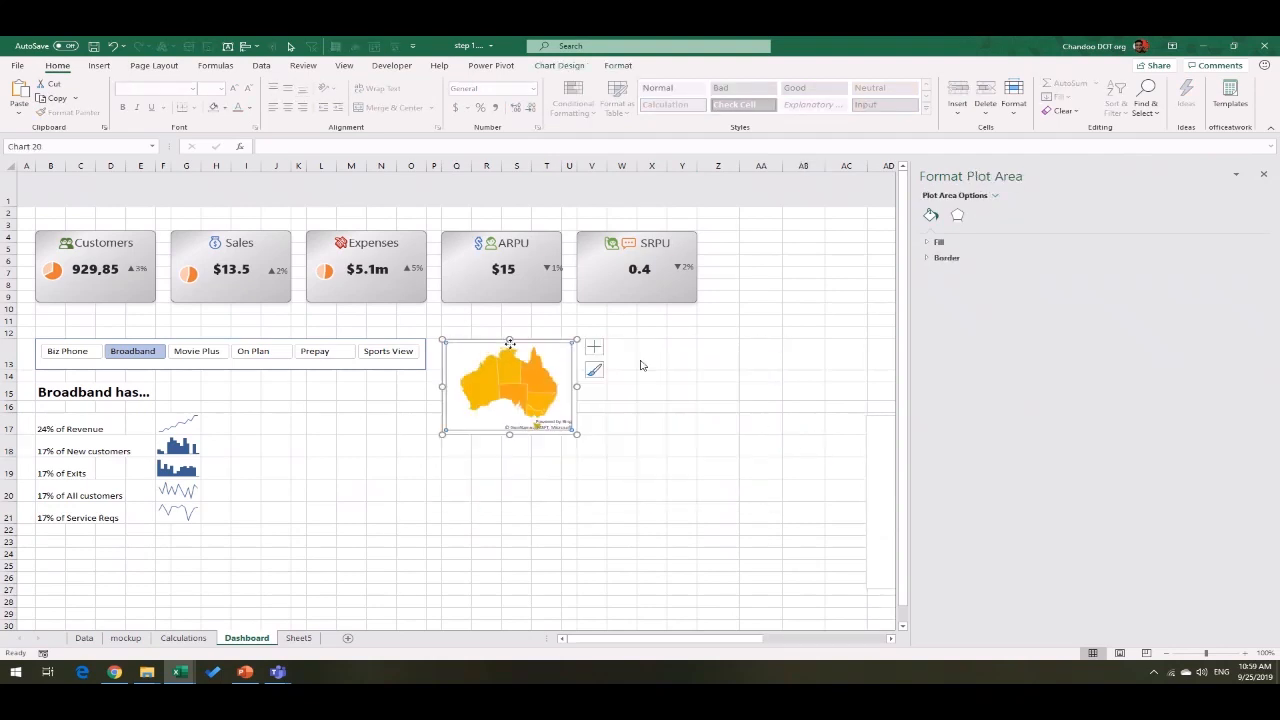
pyautogui.moveTo(510, 342); pyautogui.dragTo(485, 429)
# Step: Move the Germany map directly beside the Australia map and shrink it to the same size
pyautogui.click(884, 505)
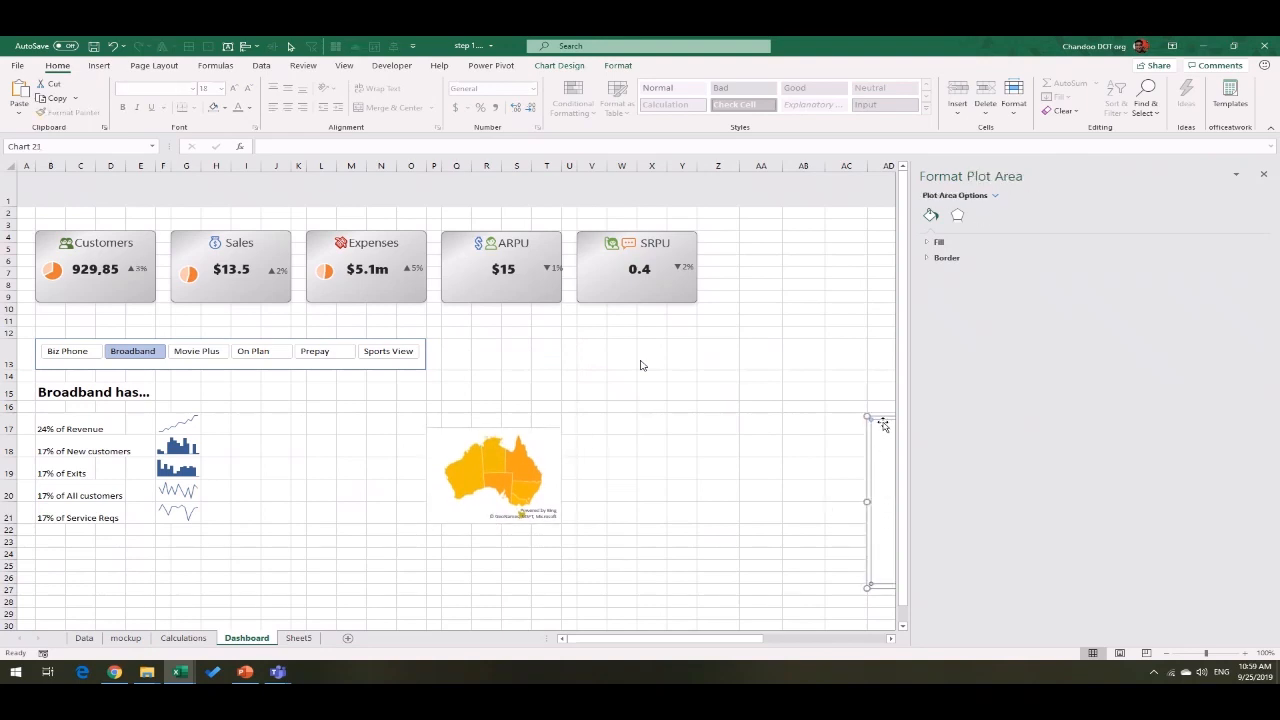
pyautogui.moveTo(884, 425); pyautogui.dragTo(577, 428)
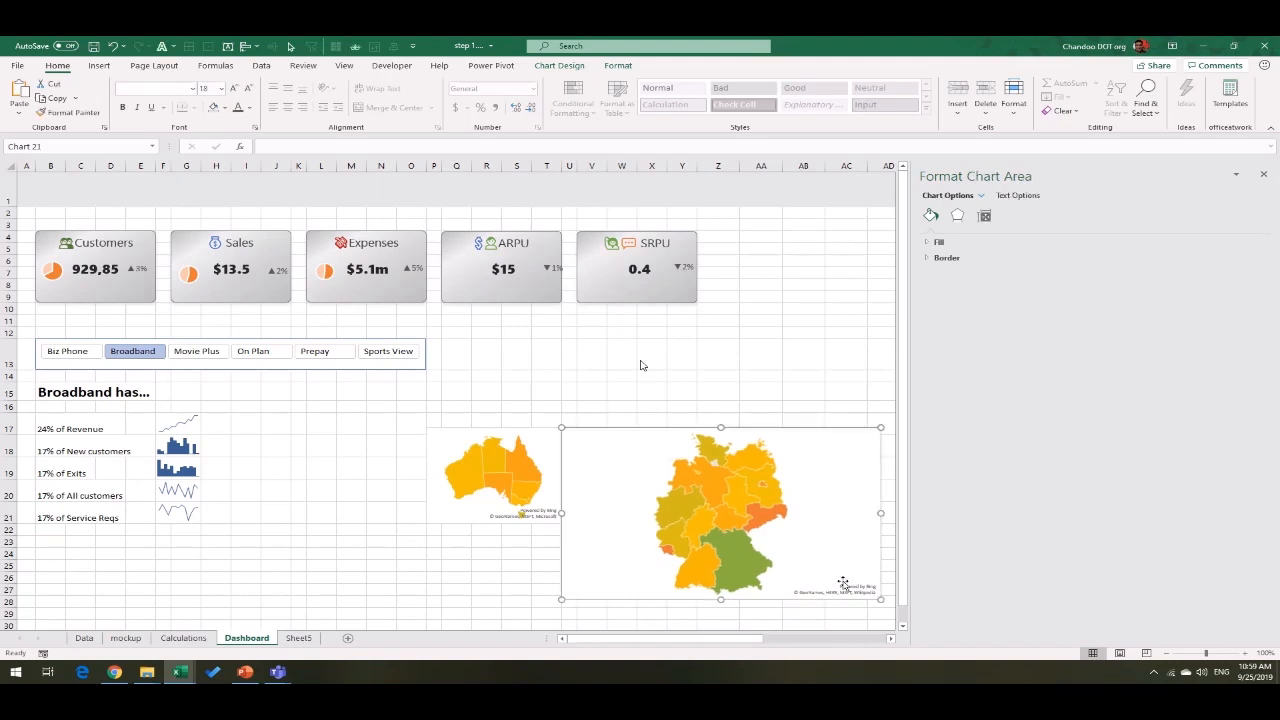
pyautogui.moveTo(881, 600); pyautogui.dragTo(629, 523)
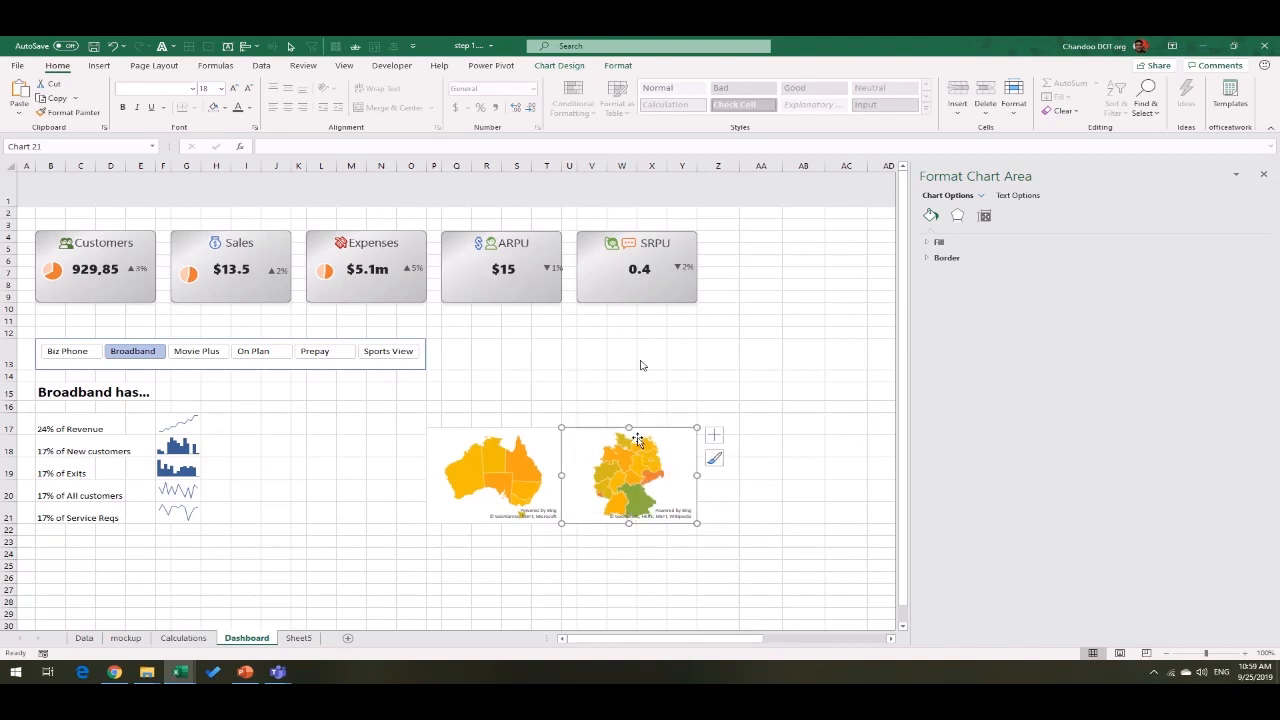
pyautogui.click(735, 417)
pyautogui.moveTo(443, 343); pyautogui.dragTo(691, 420)
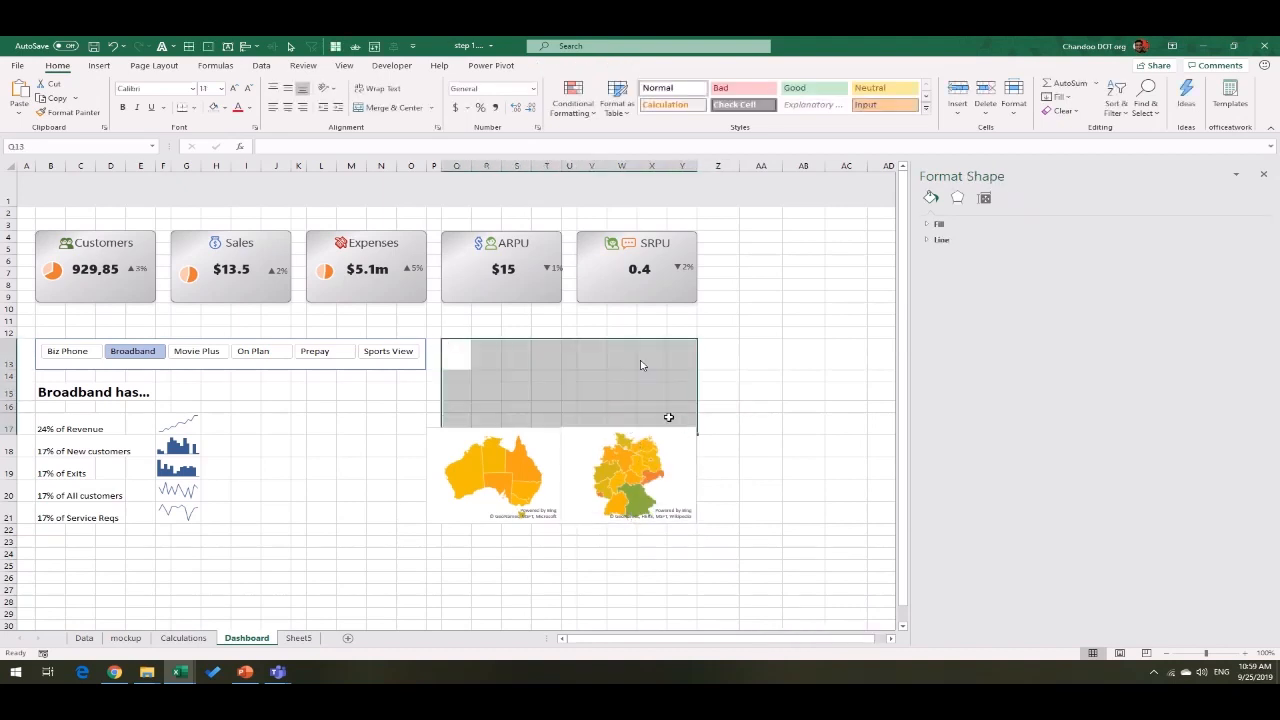
pyautogui.moveTo(439, 348); pyautogui.dragTo(686, 420)
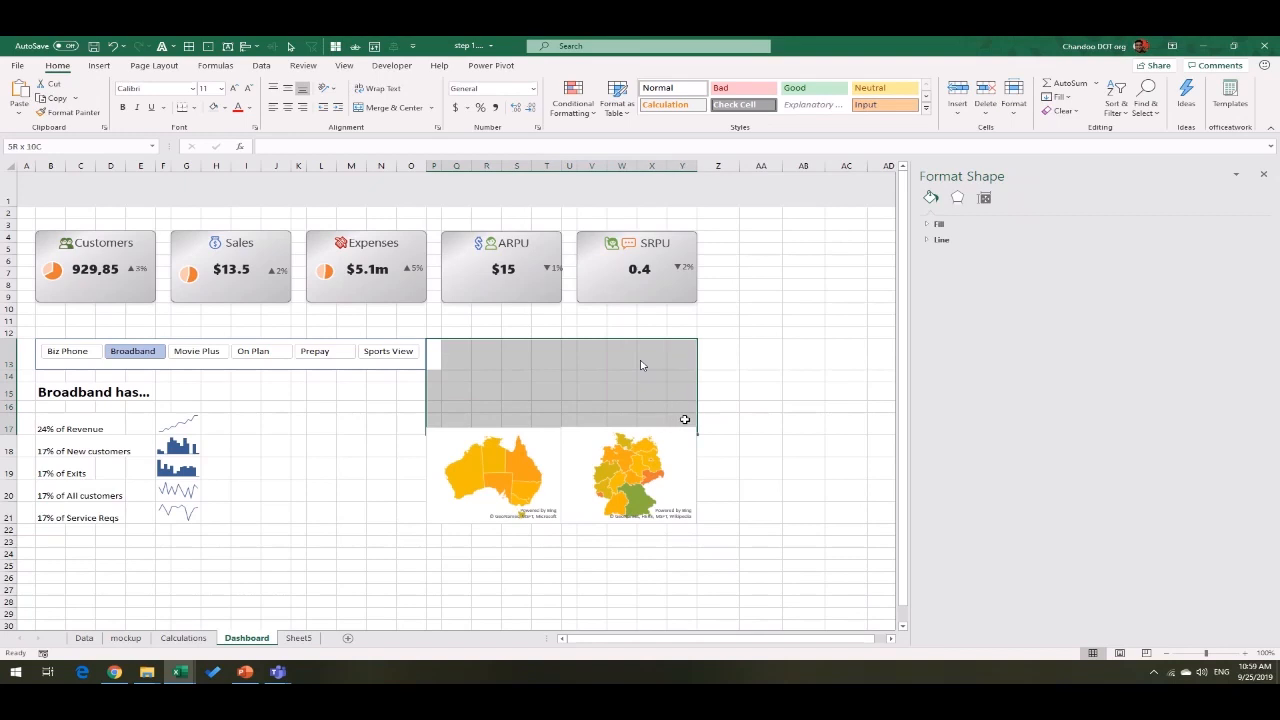
pyautogui.click(569, 564)
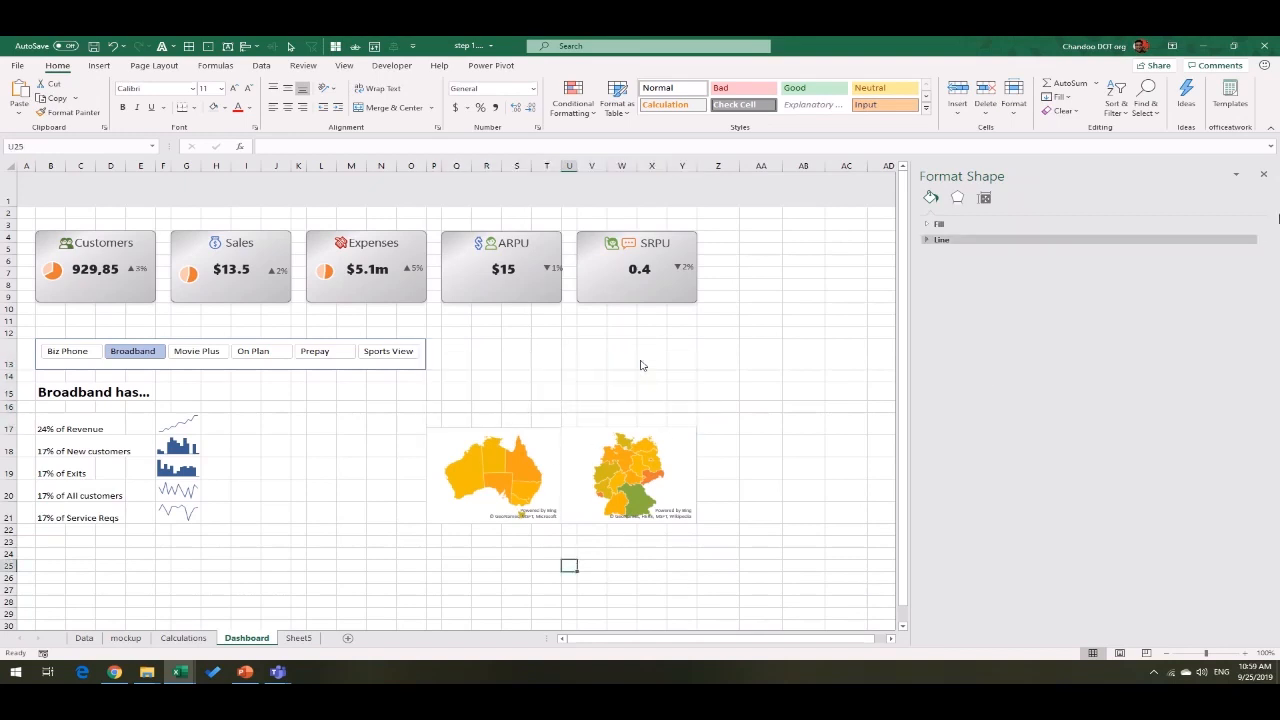
# Step: Close the formatting pane and switch to the final dashboard.xlsx workbook to examine its finished Dashboard sheet
pyautogui.click(1263, 174)
pyautogui.click(718, 590)
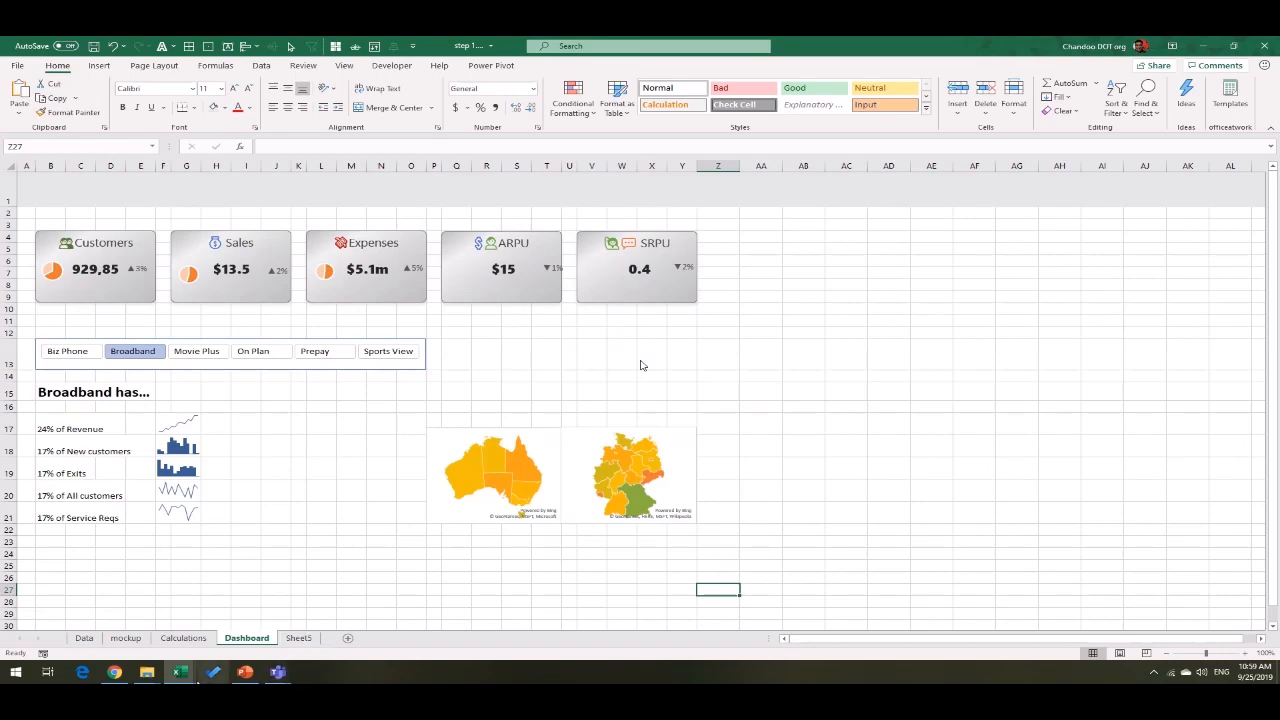
pyautogui.moveTo(176, 672)
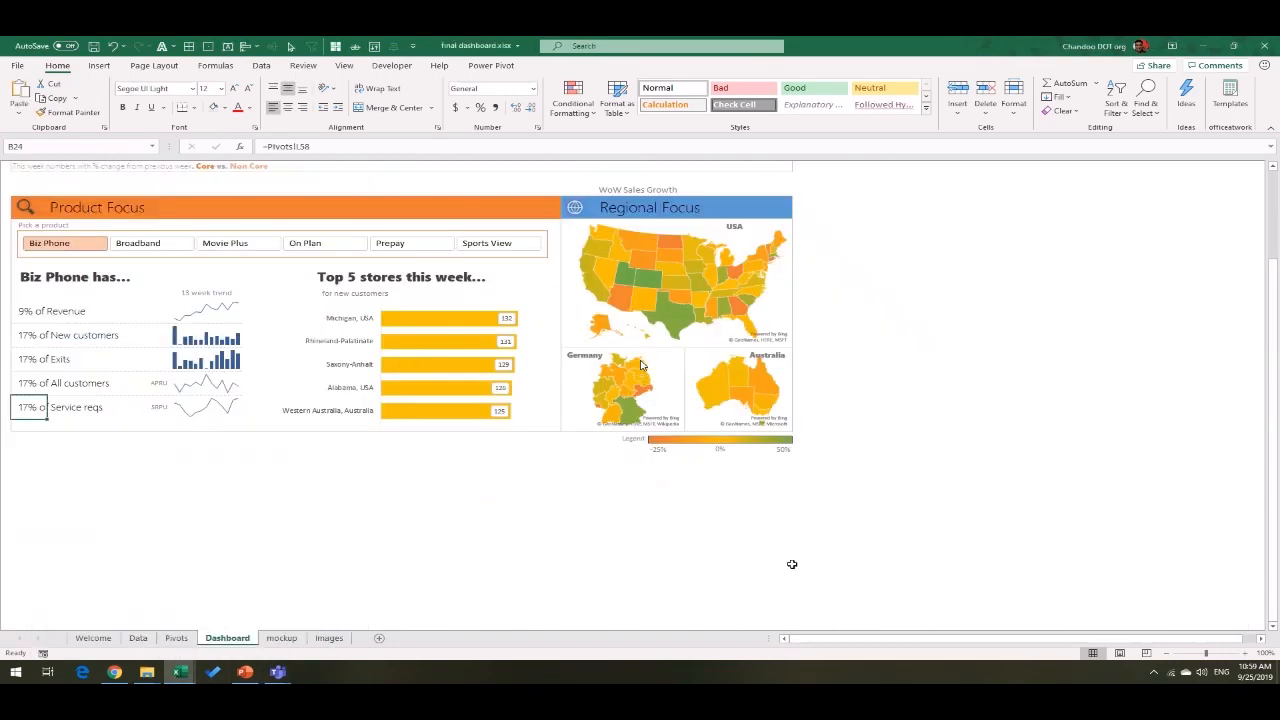
pyautogui.scroll(3, 789, 565)
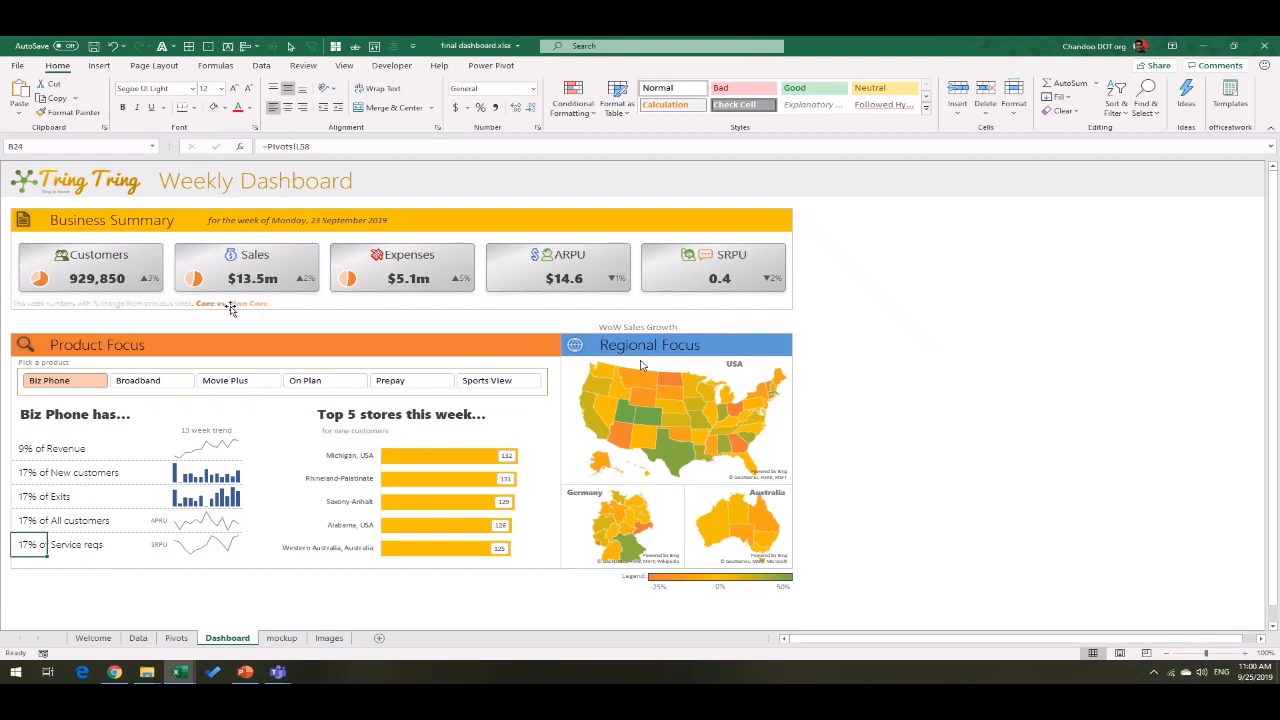
# Step: Examine the caption line in row 10 beneath the KPI cards, going back to its first column
pyautogui.click(290, 304)
pyautogui.press('Left')
pyautogui.press('Left')
pyautogui.press('Left')
pyautogui.press('Left')
pyautogui.press('Left')
pyautogui.press('Left')
pyautogui.press('Left')
pyautogui.press('Left')
pyautogui.press('Left')
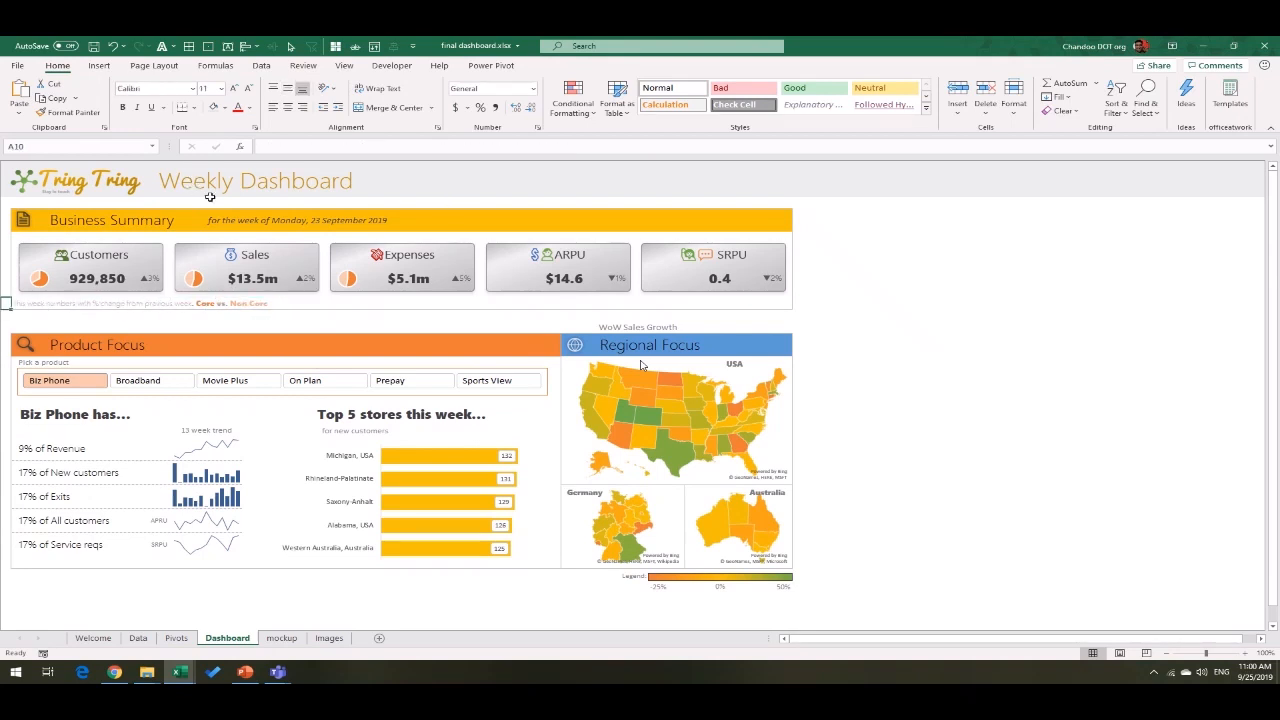
# Step: Inspect how the Business Summary section is built: its outline rectangle, header icon, heading cell and week date cell
pyautogui.moveTo(308, 208); pyautogui.dragTo(1026, 337)
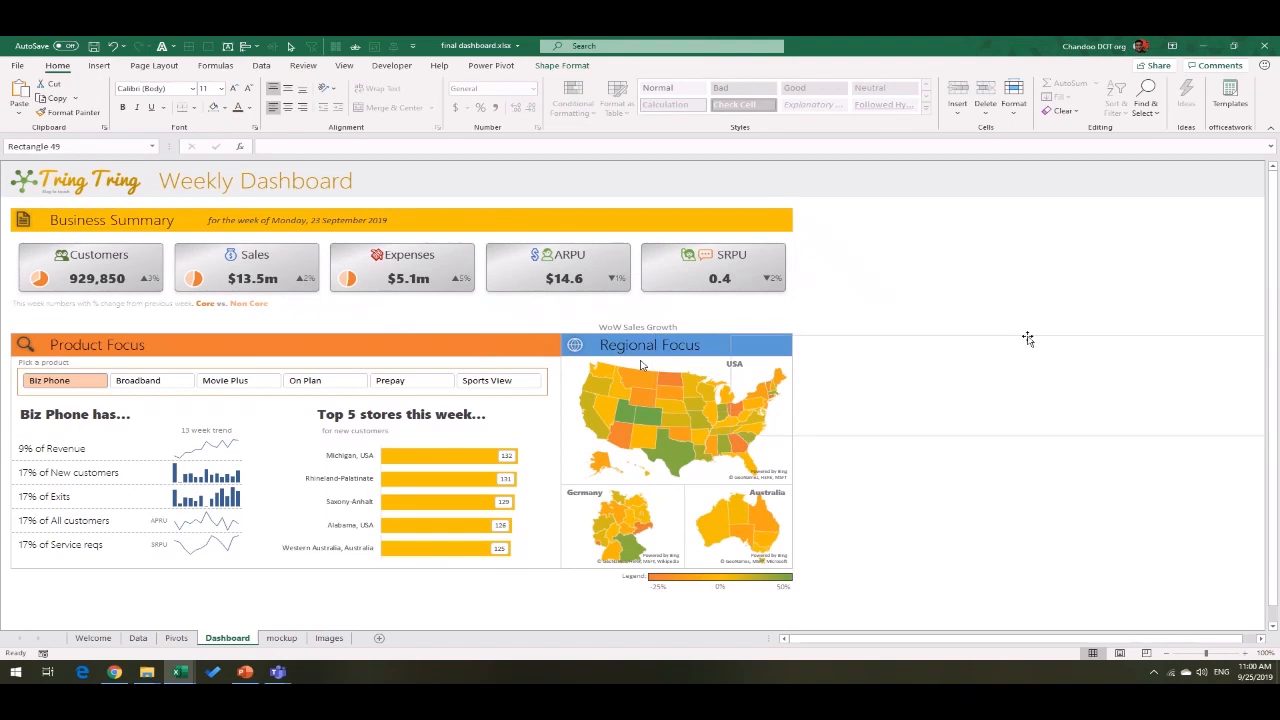
pyautogui.click(28, 226)
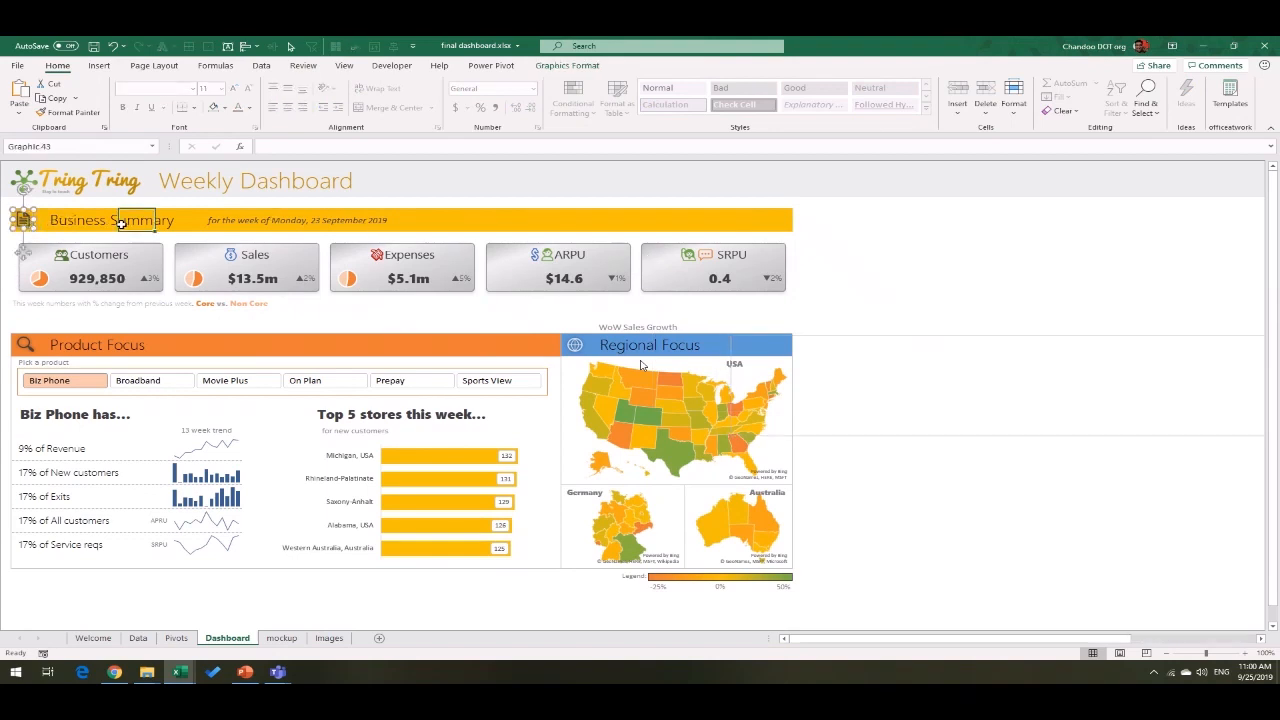
pyautogui.click(65, 220)
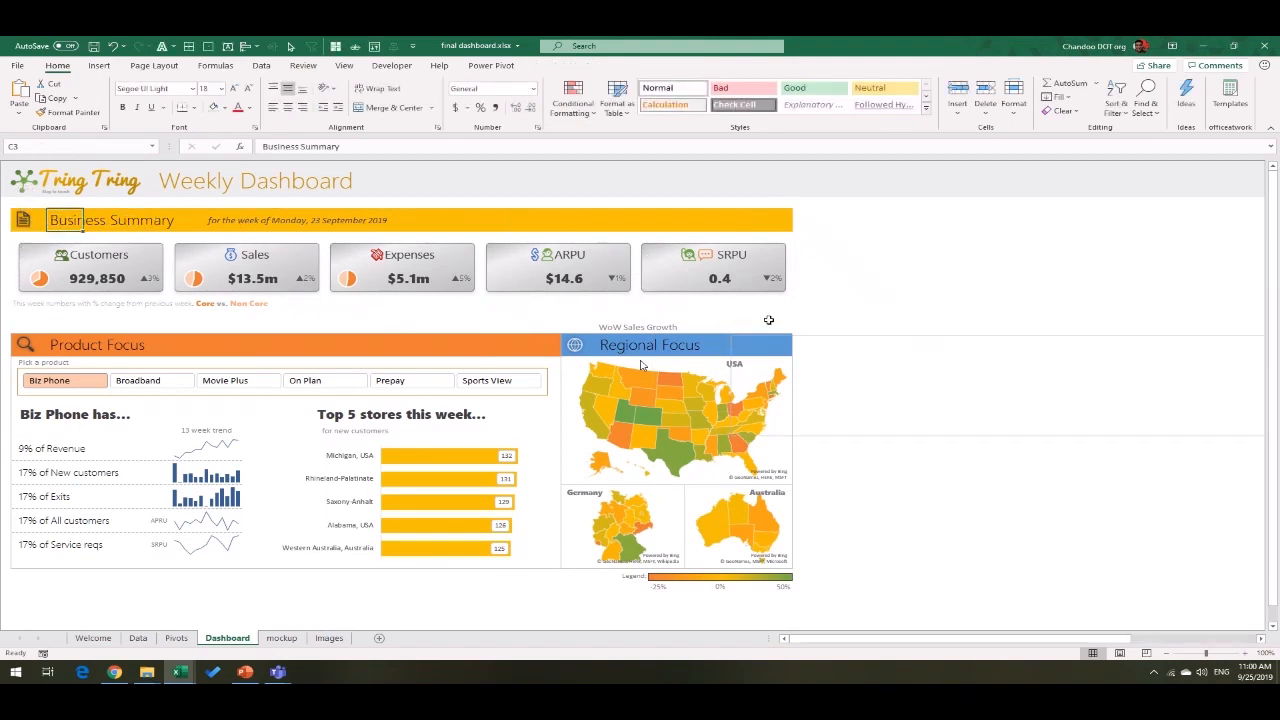
pyautogui.click(222, 221)
pyautogui.click(922, 271)
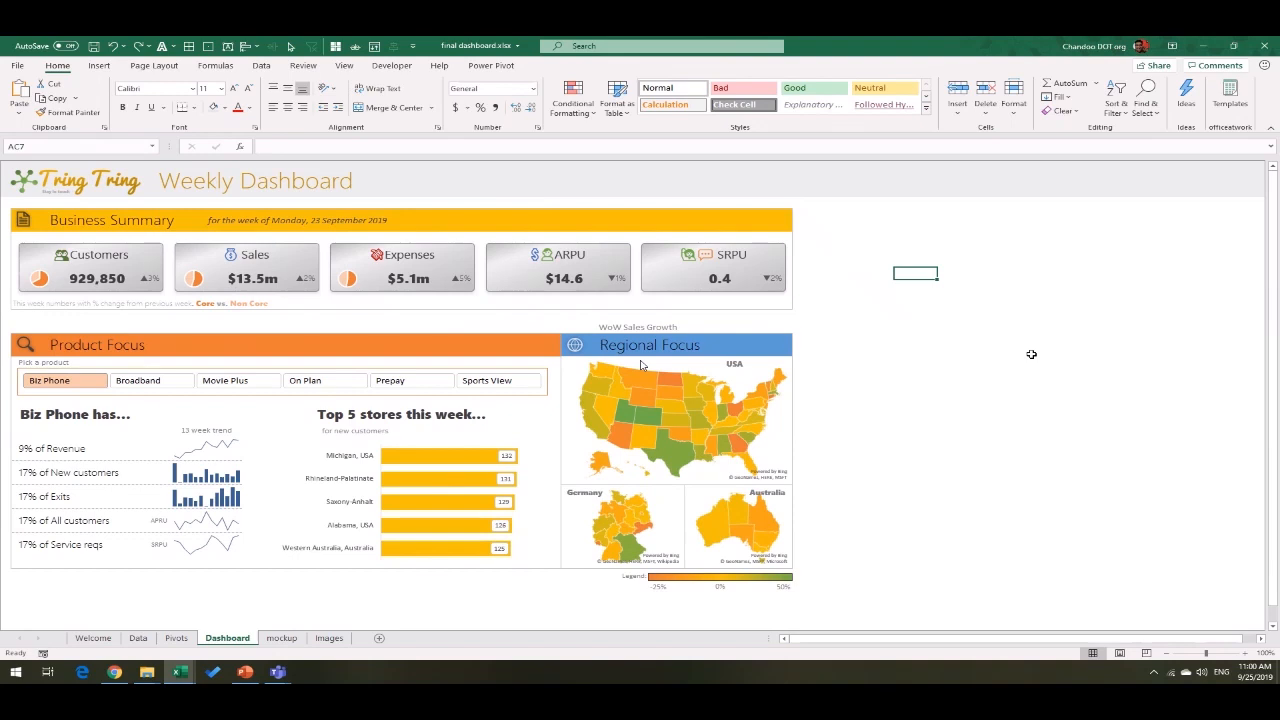
# Step: Inspect the Top 5 stores bar chart and its pivot fields in the Product Focus section
pyautogui.click(420, 442)
pyautogui.click(437, 469)
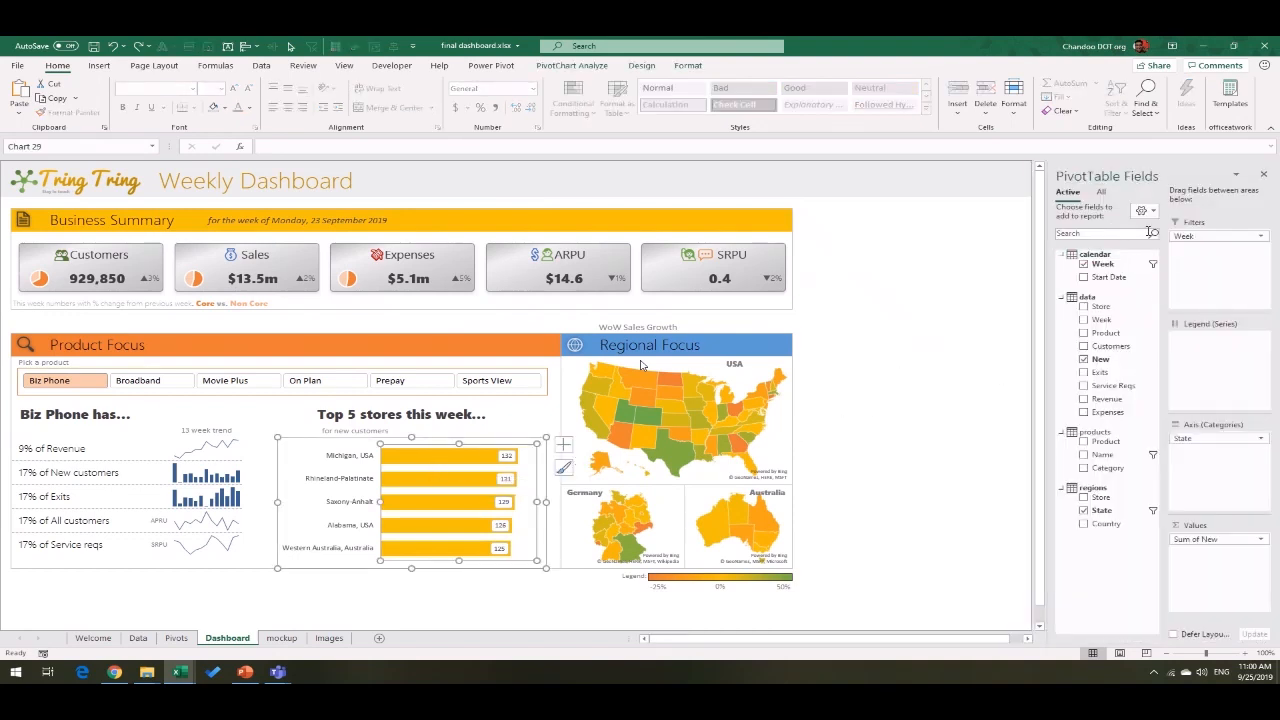
pyautogui.click(958, 374)
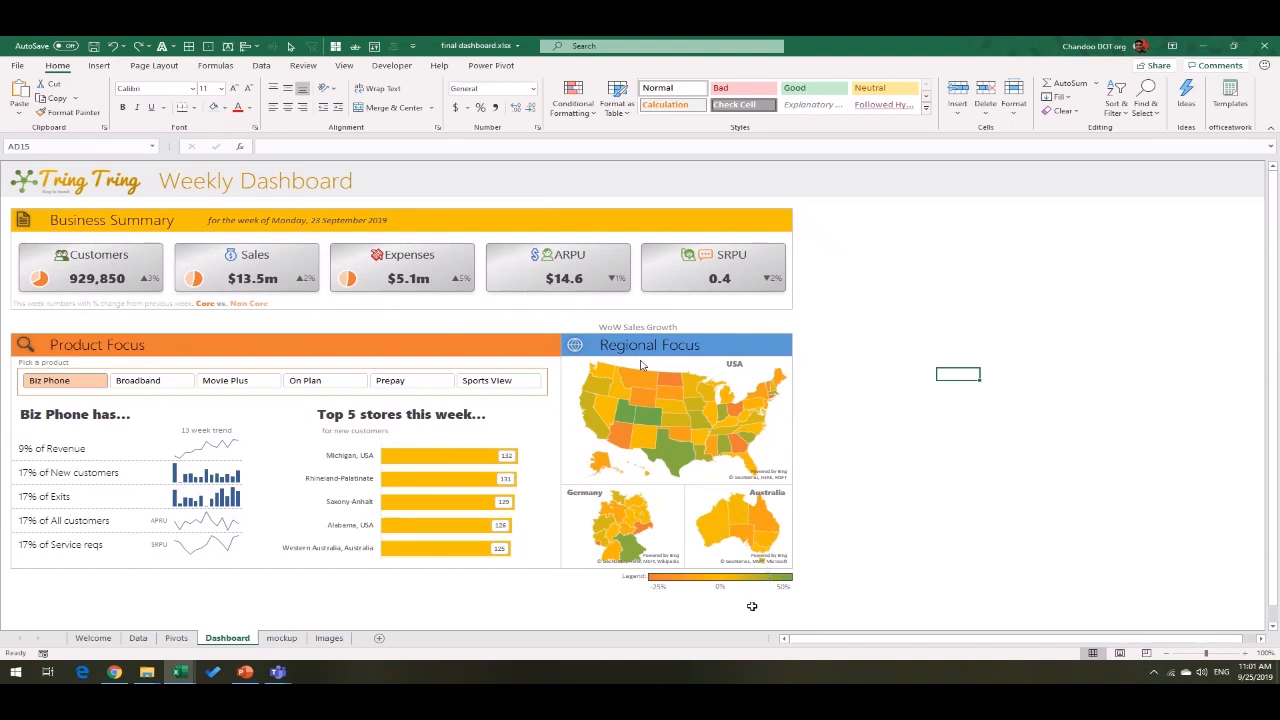
# Step: Examine the map legend's gradient rectangle and the percentage label cells beneath it in the Regional Focus section
pyautogui.click(656, 579)
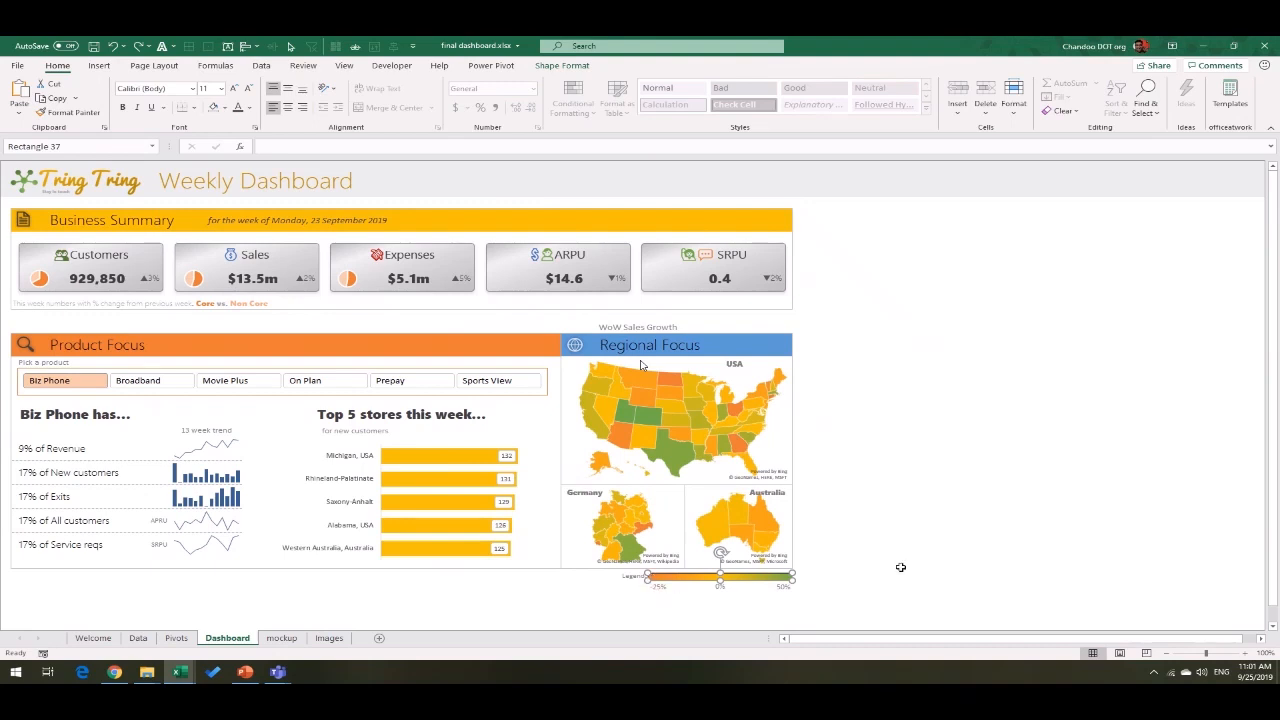
pyautogui.click(820, 602)
pyautogui.click(664, 590)
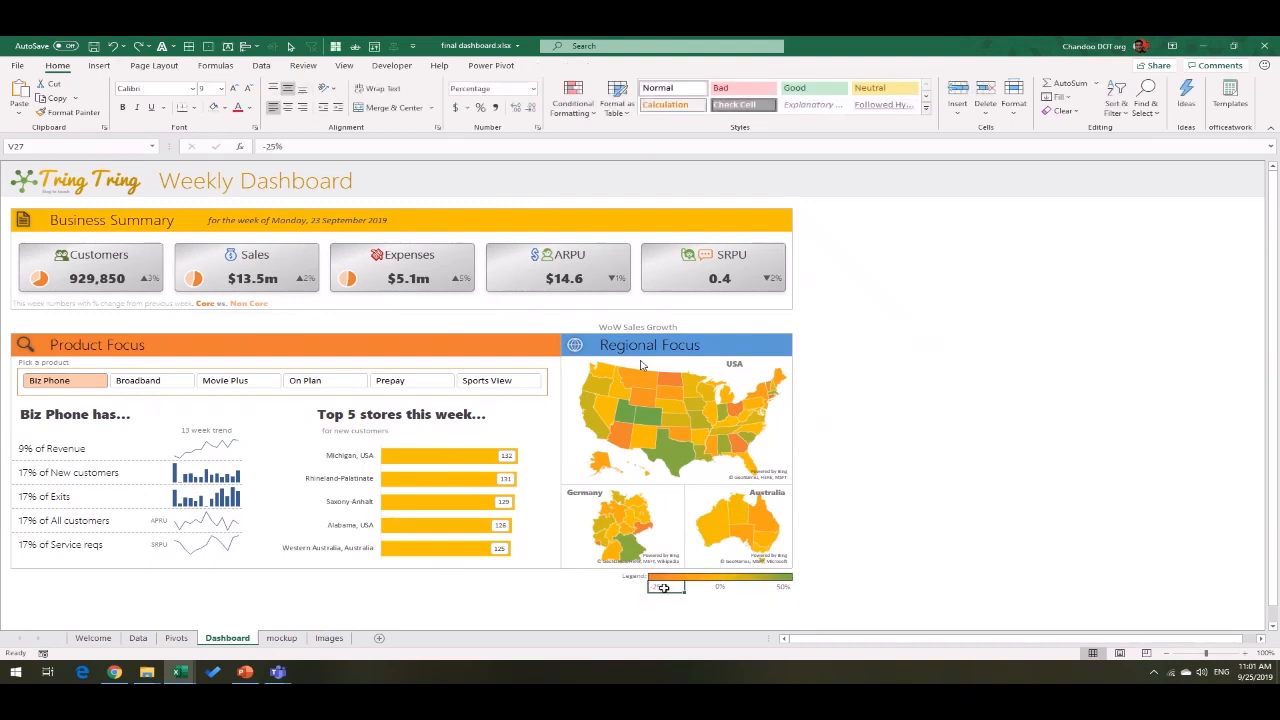
pyautogui.click(744, 590)
pyautogui.click(915, 586)
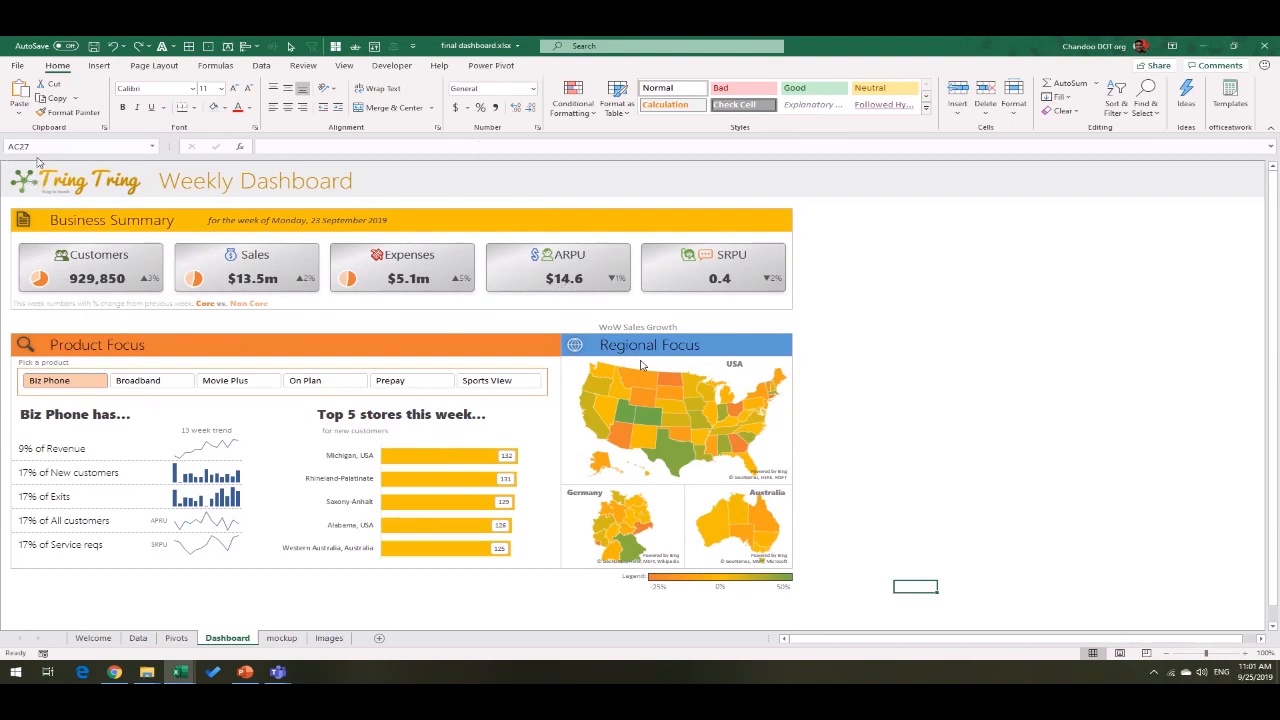
pyautogui.click(947, 328)
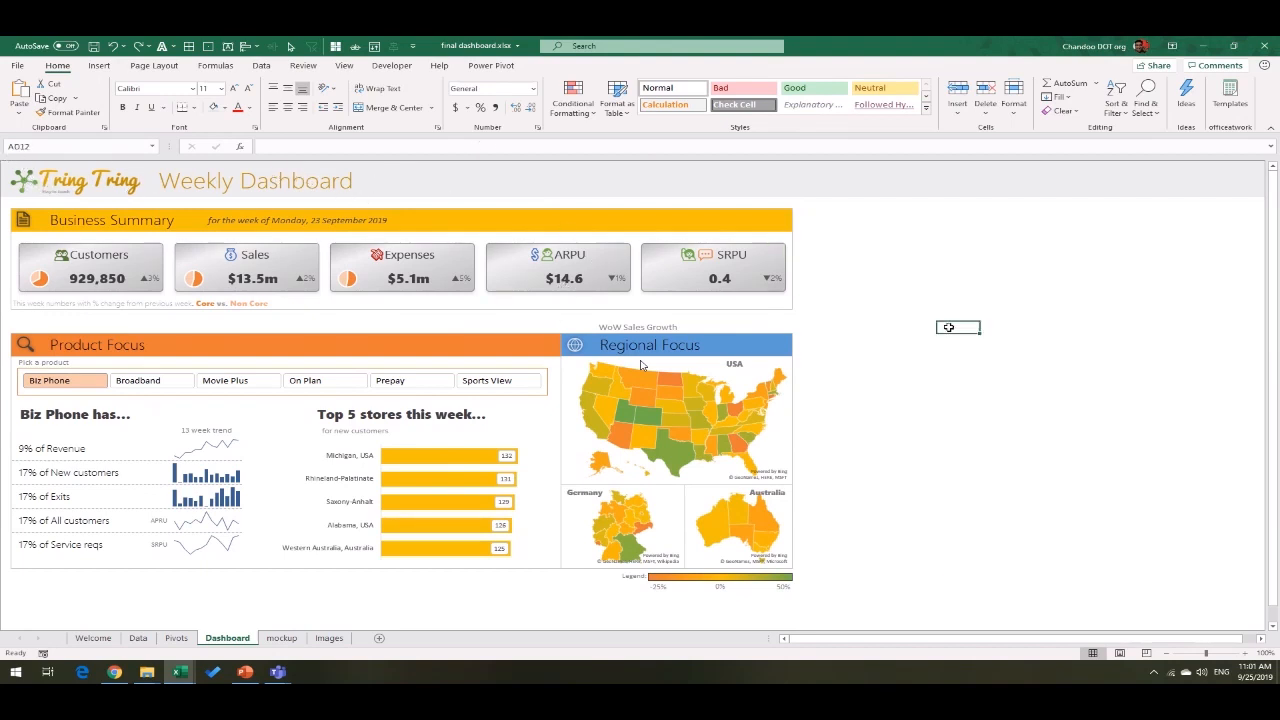
# Step: Preview how the Dashboard sheet prints and return to the worksheet
pyautogui.click(5, 168)
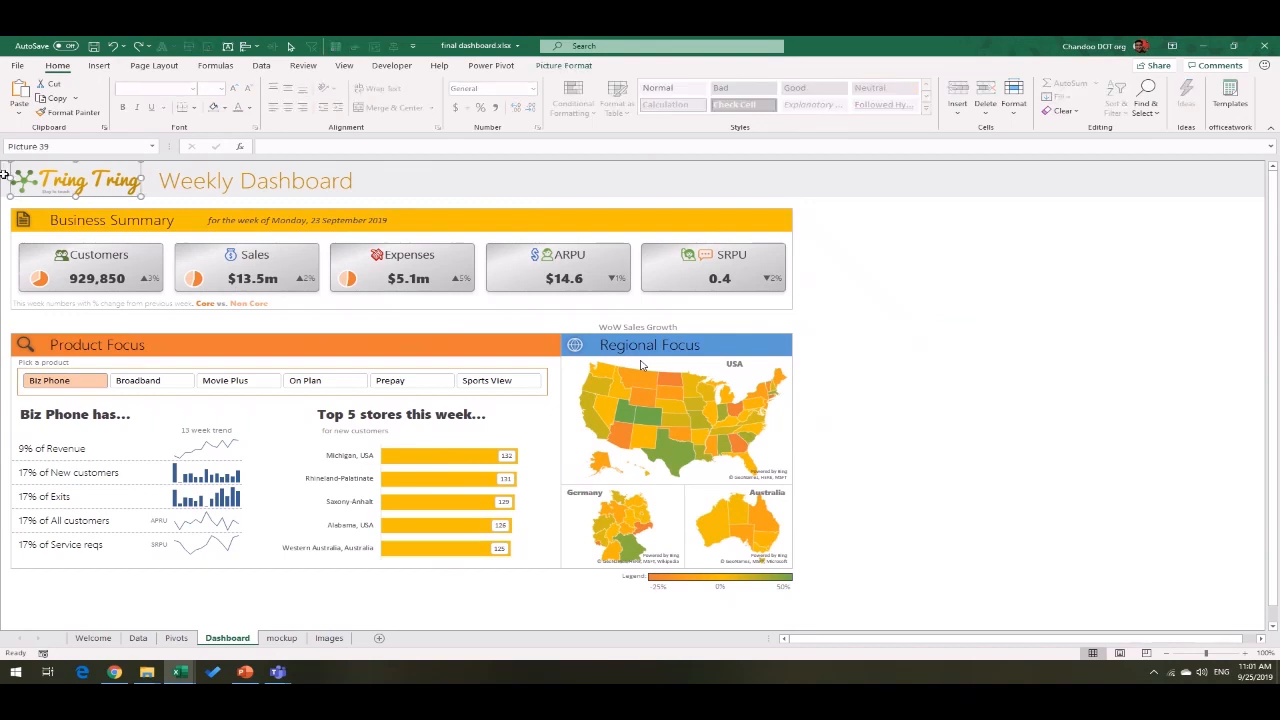
pyautogui.click(5, 185)
pyautogui.click(18, 65)
pyautogui.click(50, 248)
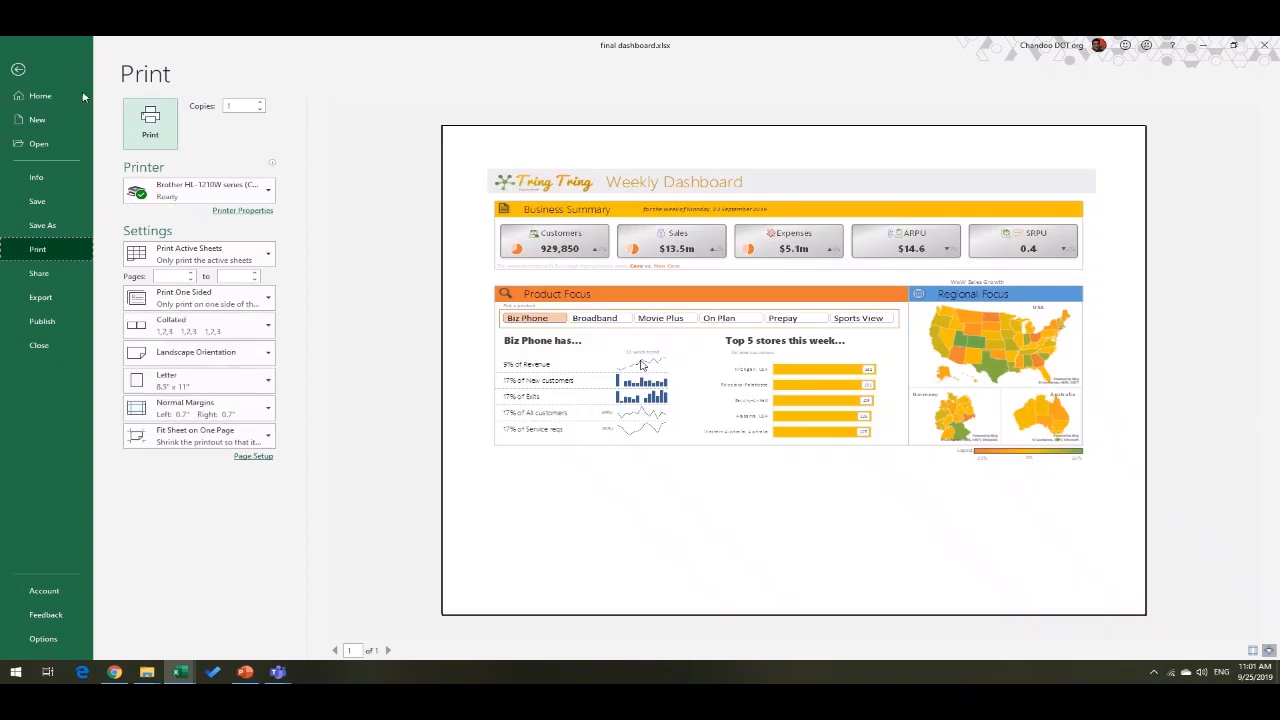
pyautogui.click(15, 72)
pyautogui.click(888, 305)
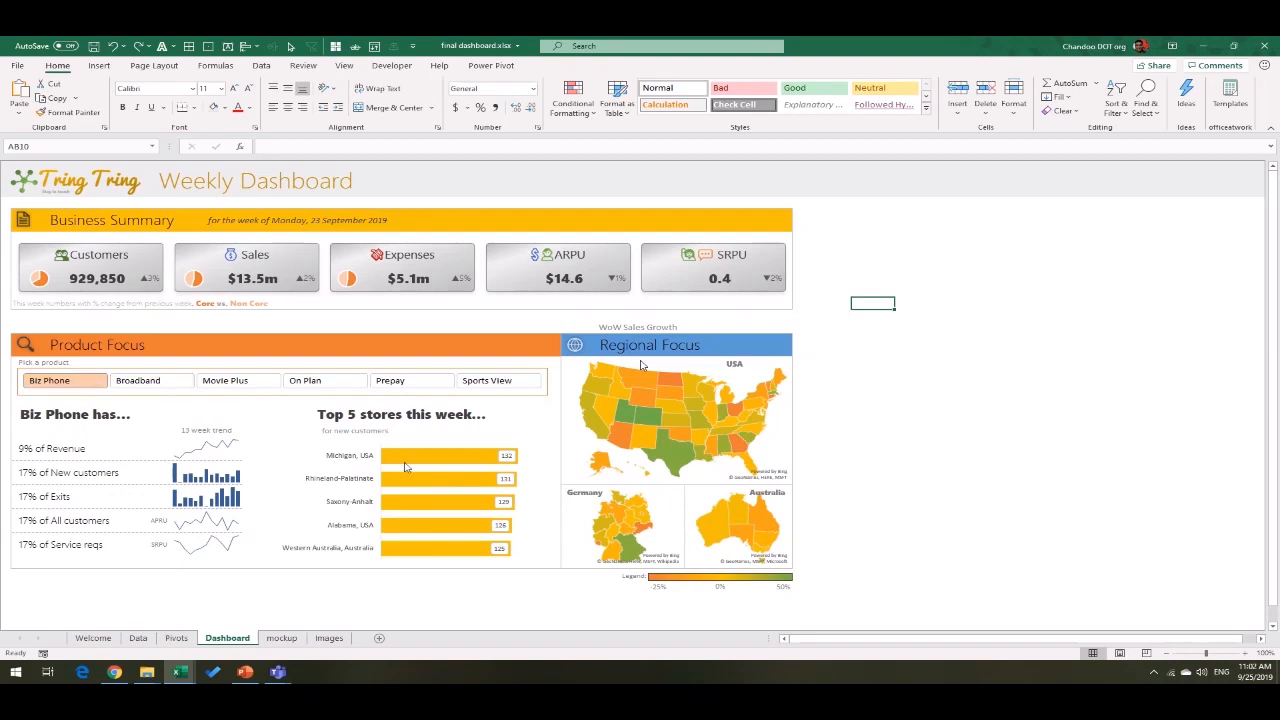
# Step: Check the Microsoft Teams meeting chat for questions and return to the final dashboard.xlsx workbook
pyautogui.moveTo(408, 465)
pyautogui.moveTo(280, 672)
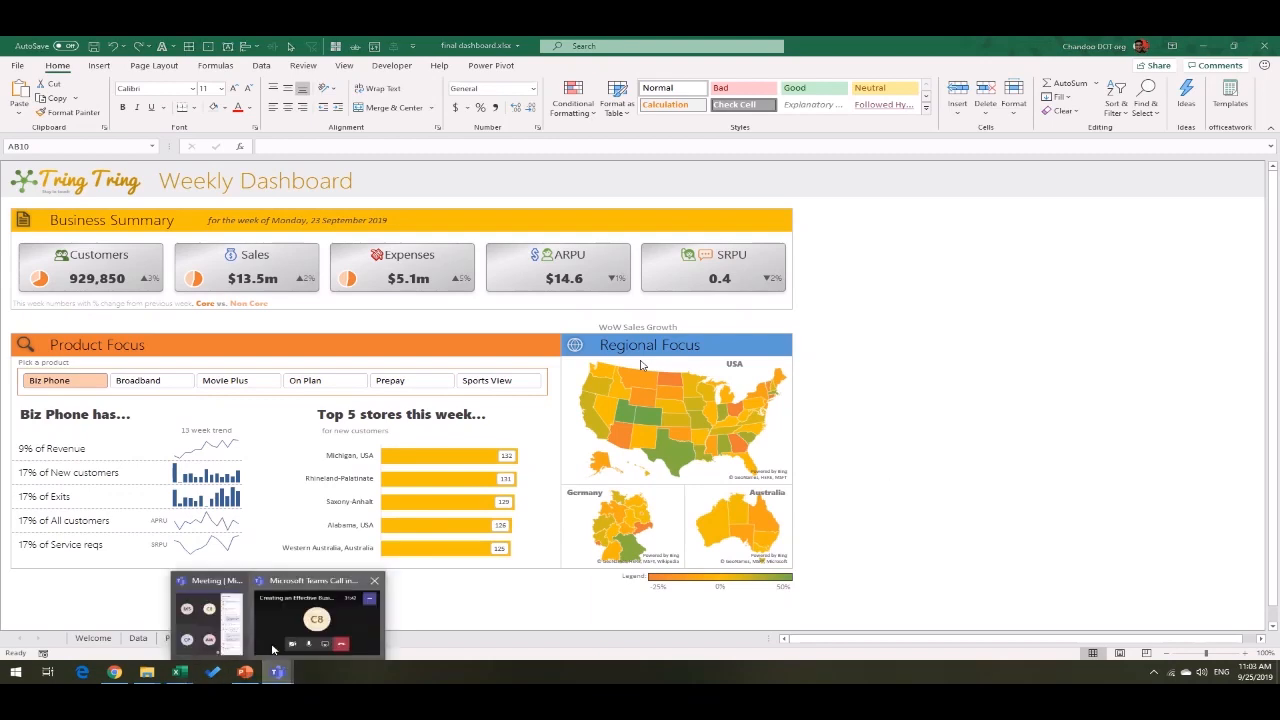
pyautogui.click(239, 639)
pyautogui.click(1173, 627)
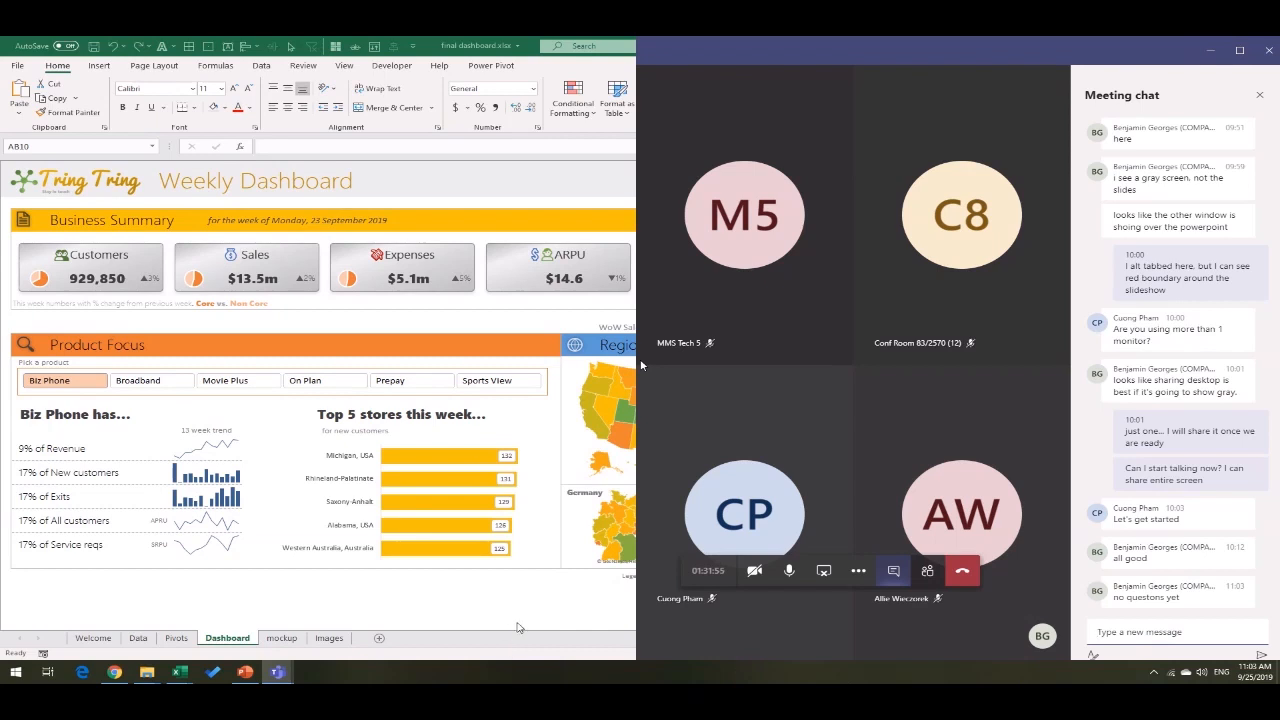
pyautogui.hotkey('alt', 'Tab')
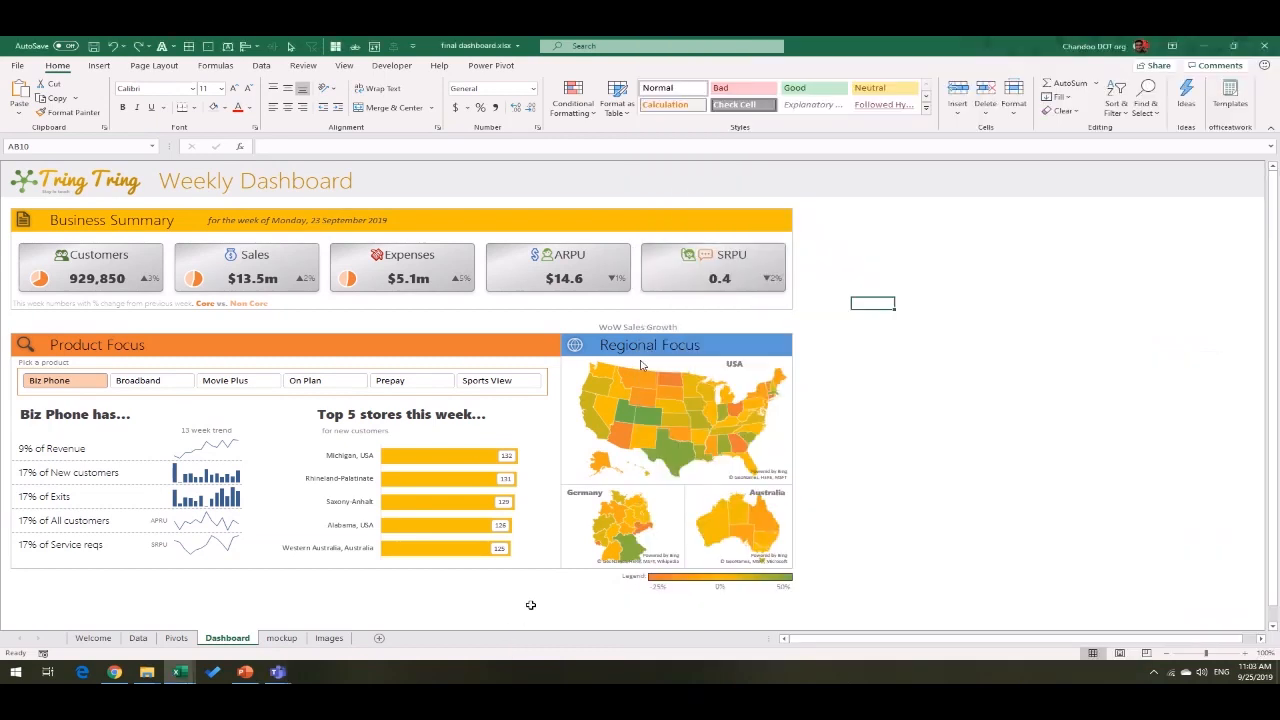
pyautogui.click(991, 511)
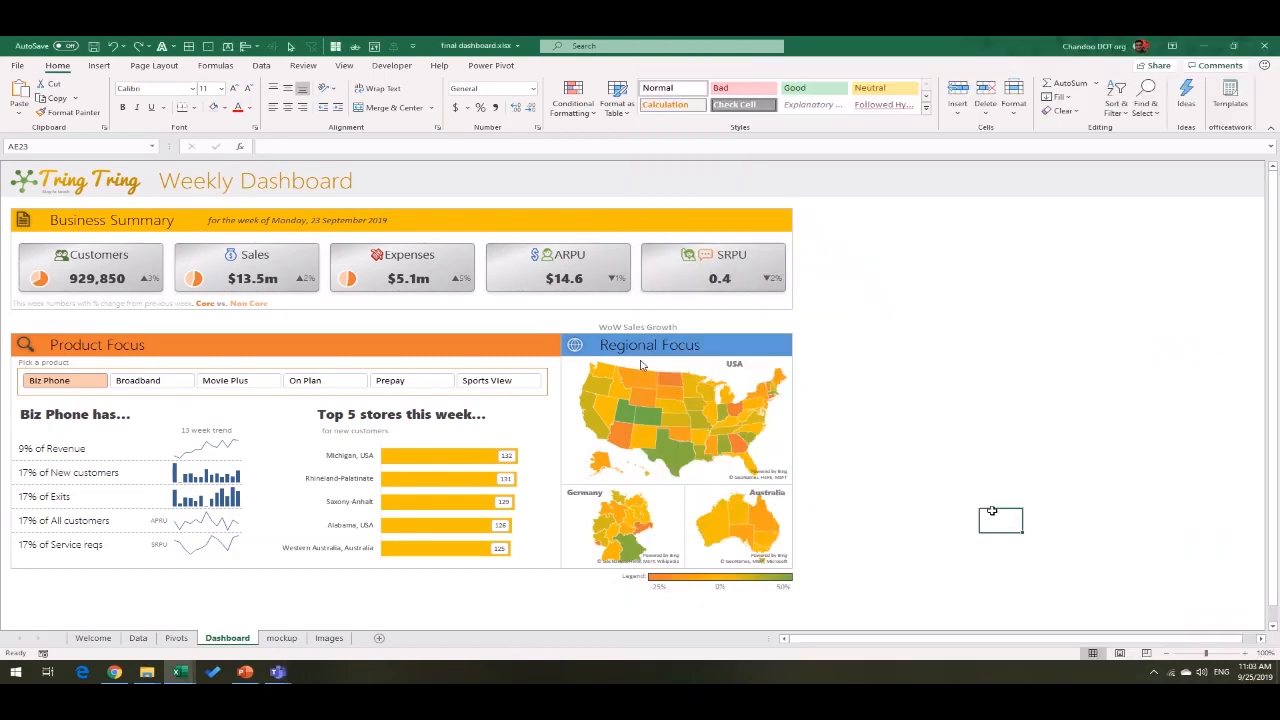
# Step: On the Pivots sheet, examine the pivot table of new customers by state and its Week filter
pyautogui.click(178, 638)
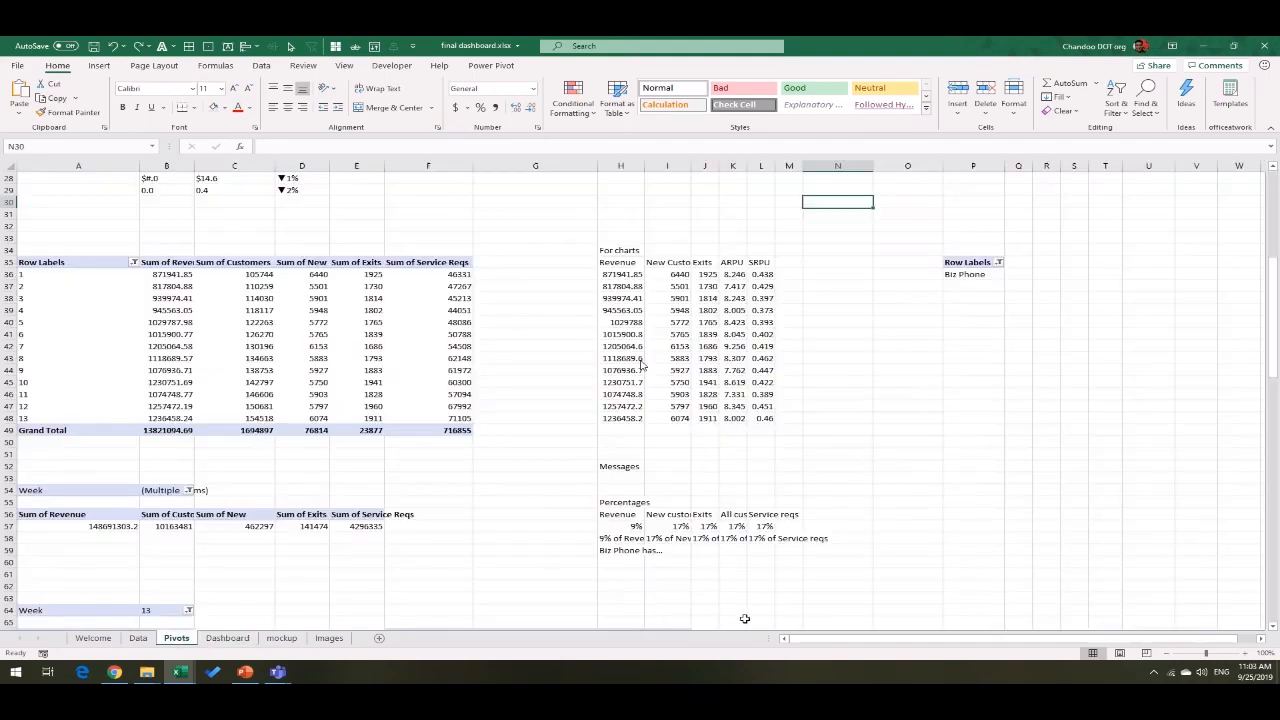
pyautogui.scroll(-7, 665, 497)
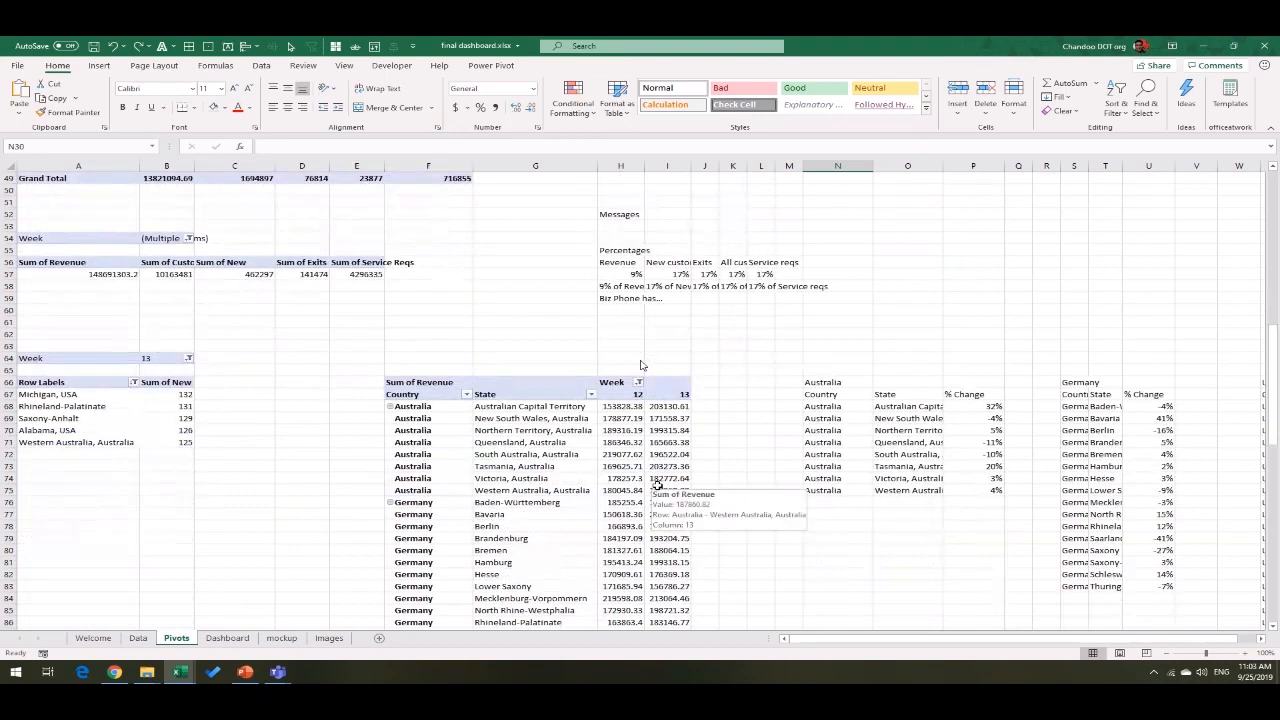
pyautogui.click(66, 394)
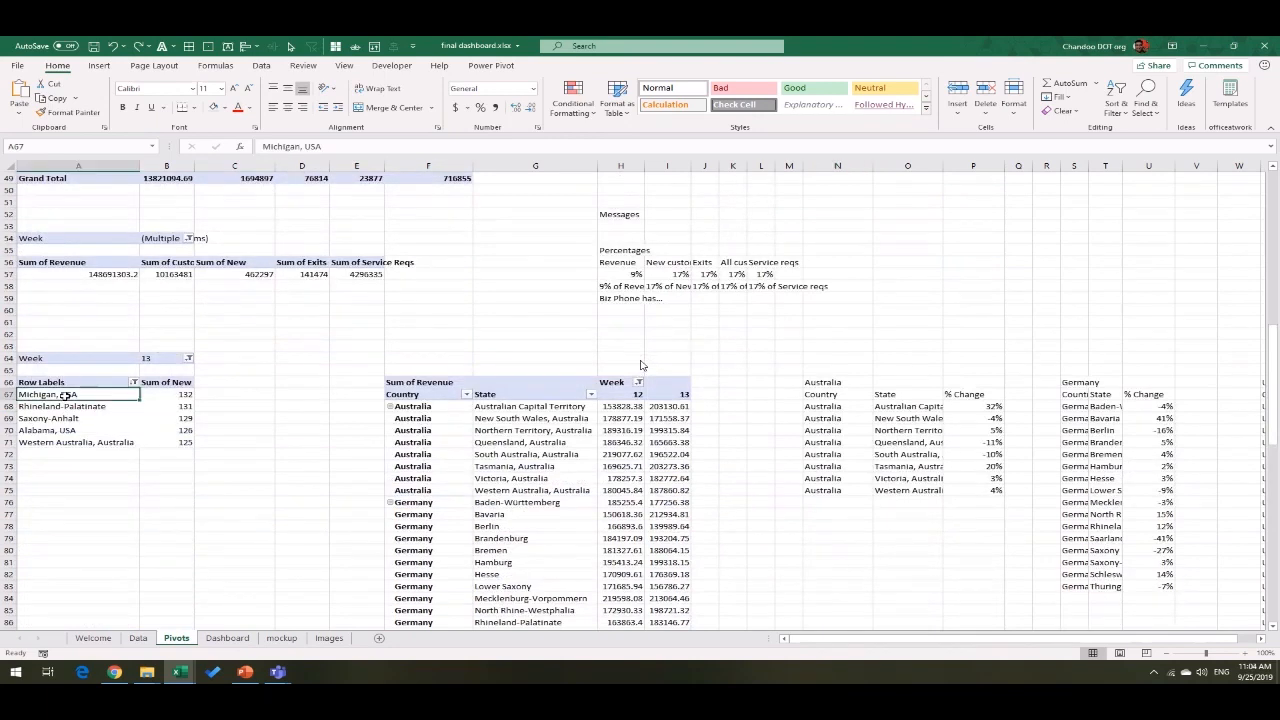
pyautogui.click(163, 358)
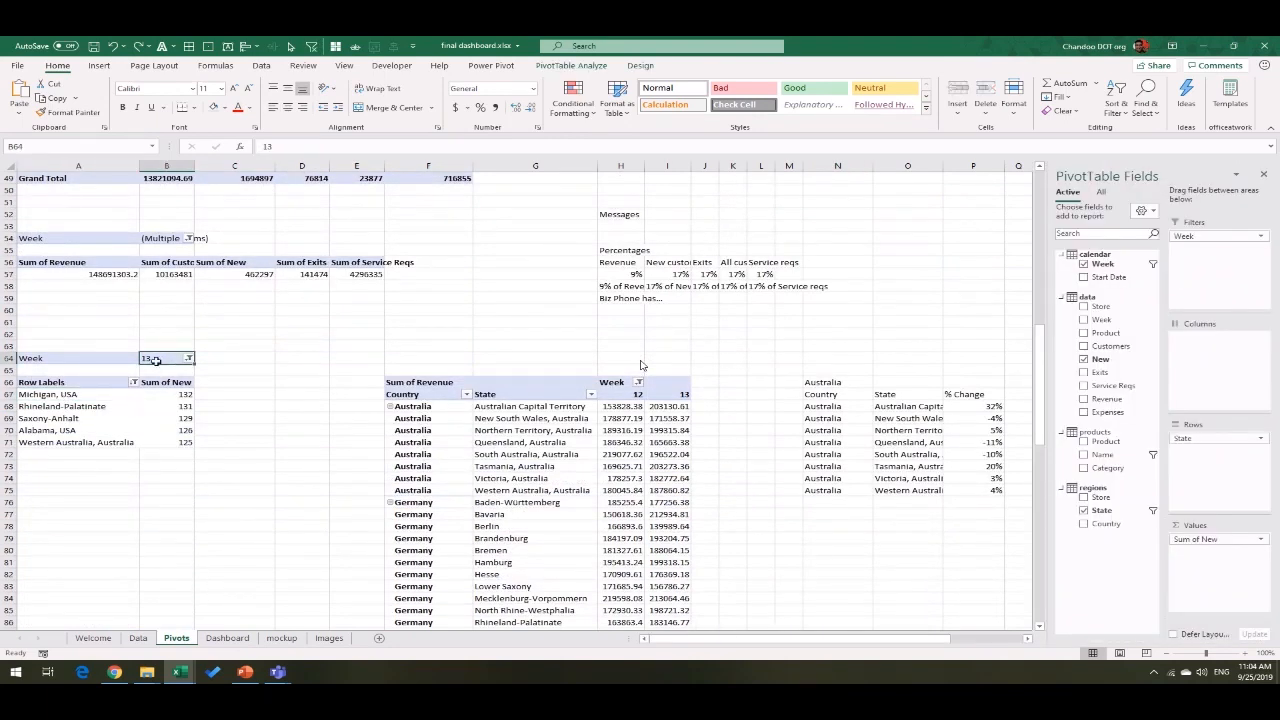
pyautogui.moveTo(53, 394); pyautogui.dragTo(81, 440)
# Step: Review the Top 10 value filter on the pivot's State labels, keeping the top 5 items by Sum of New
pyautogui.click(133, 382)
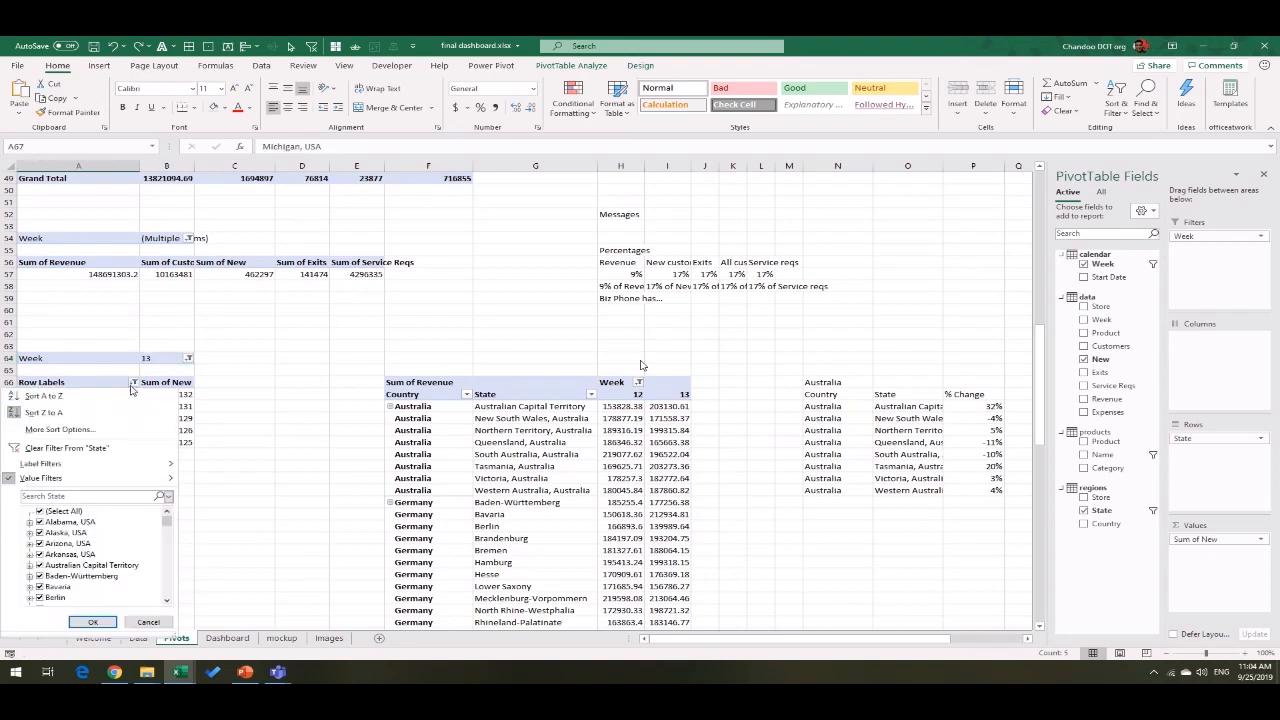
pyautogui.moveTo(133, 479)
pyautogui.click(267, 638)
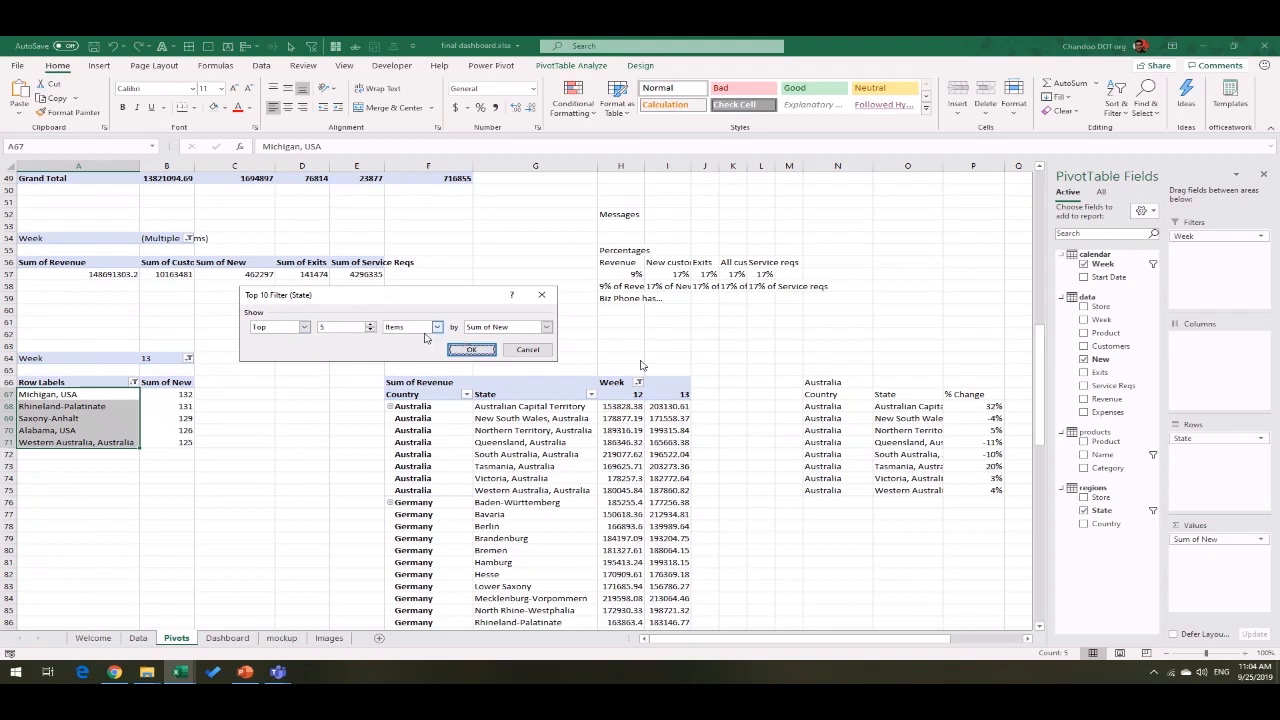
pyautogui.click(471, 349)
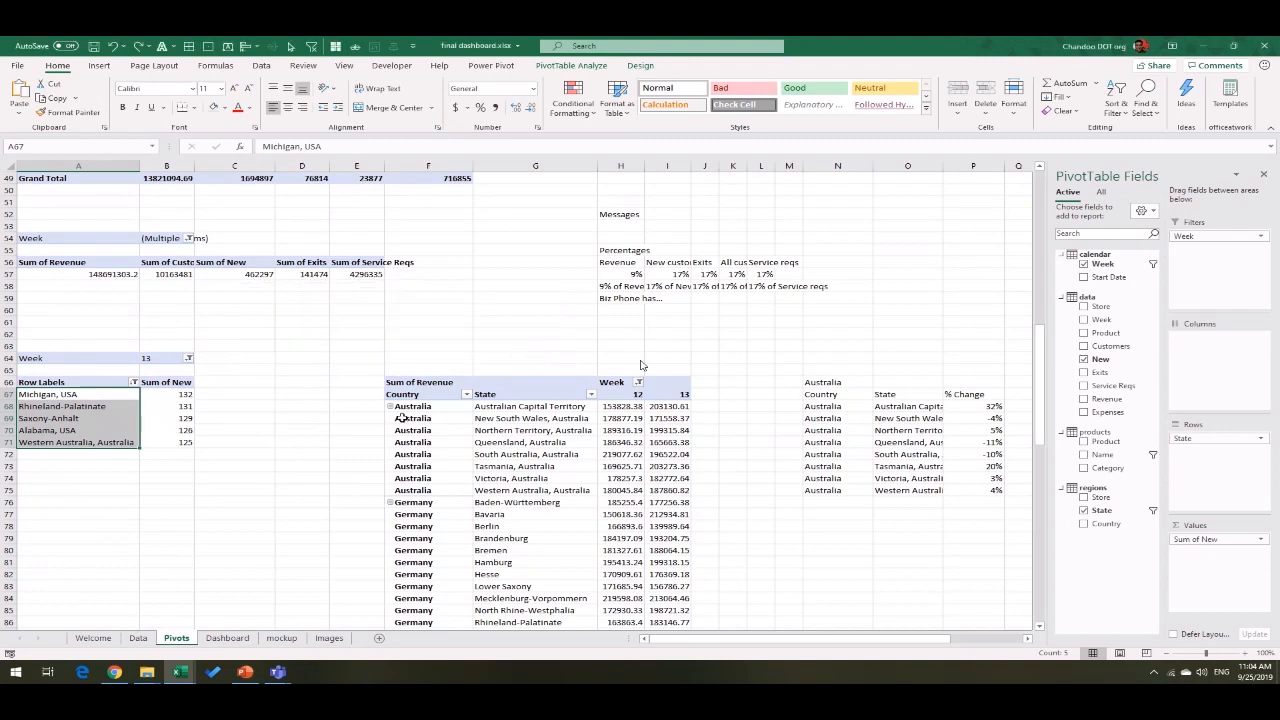
pyautogui.click(164, 418)
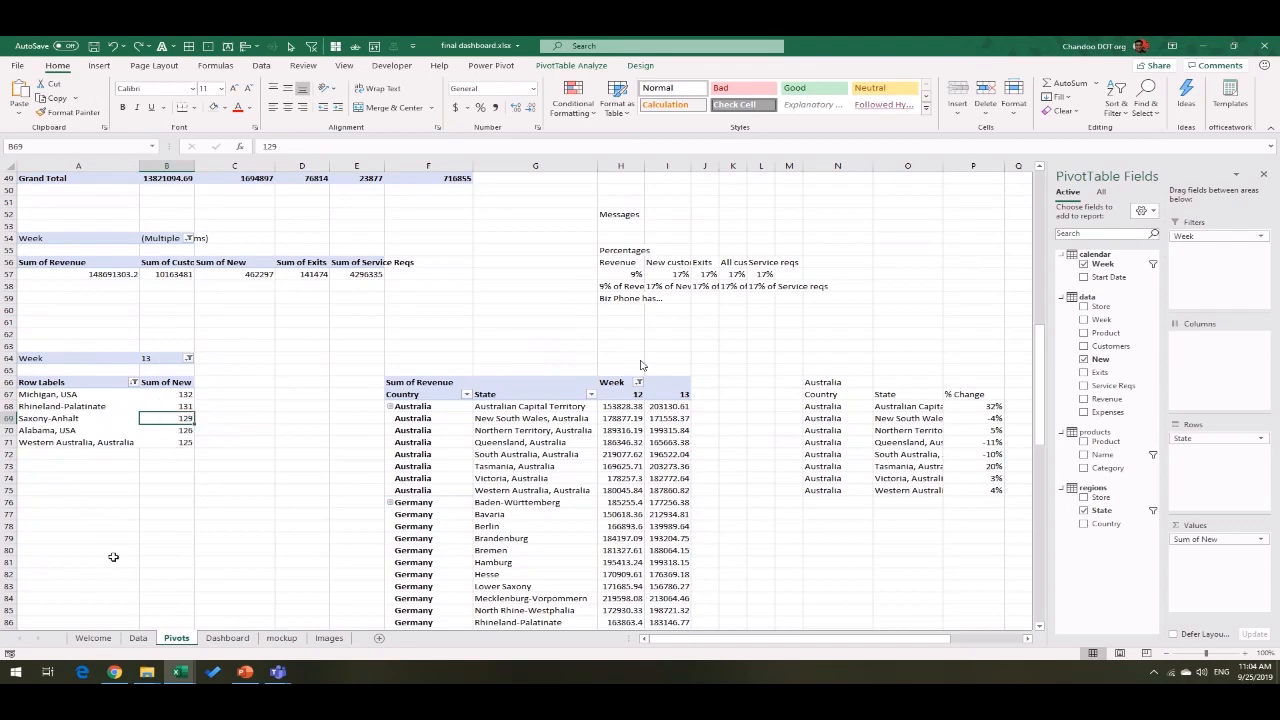
# Step: Return to the Dashboard sheet and filter the Product Focus section to Broadband
pyautogui.click(227, 638)
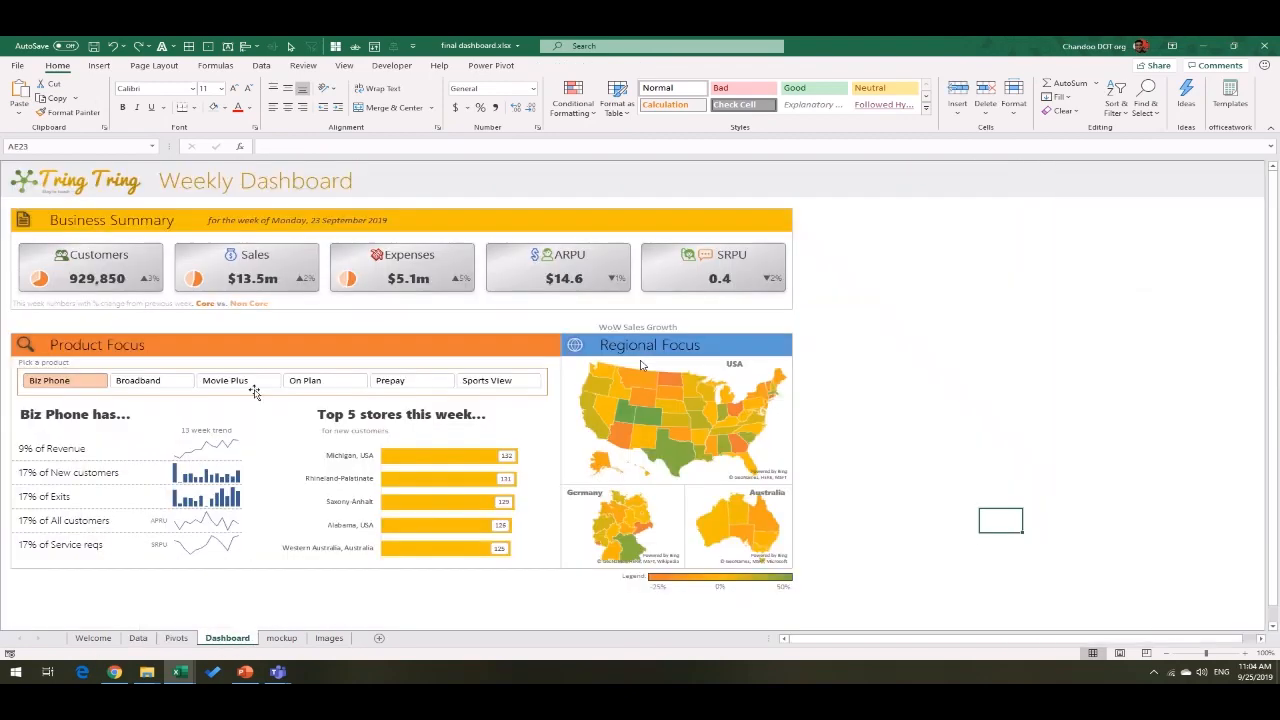
pyautogui.click(170, 382)
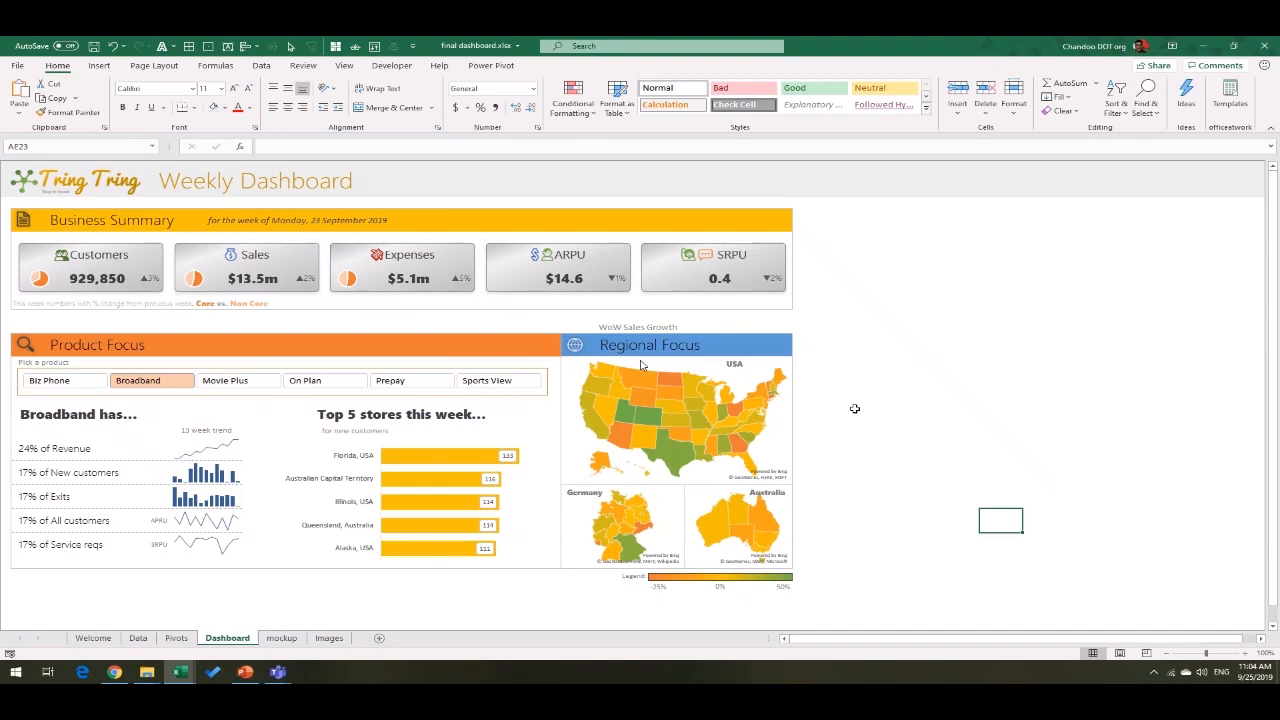
# Step: Switch to the Modern Excel Dashboards presentation in PowerPoint, maximize it and start the slide show from the "Let's mock-up" slide
pyautogui.click(255, 675)
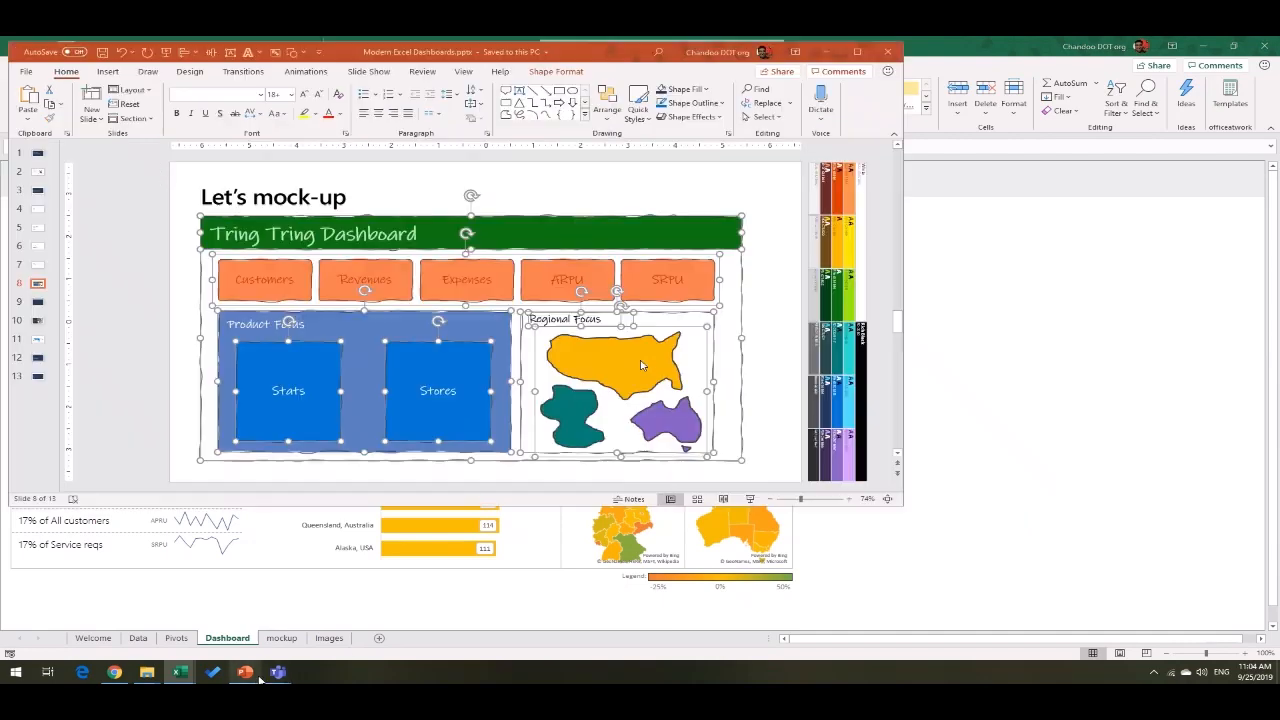
pyautogui.click(857, 51)
pyautogui.hotkey('shift', 'F5')
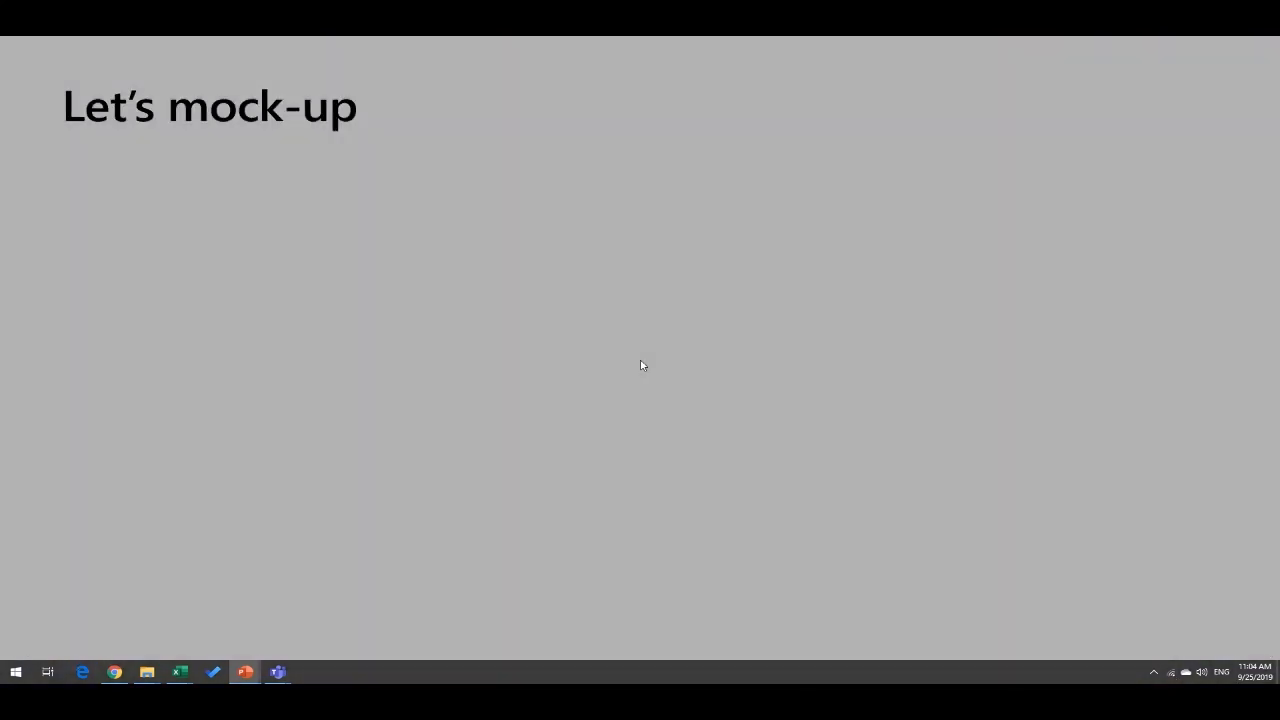